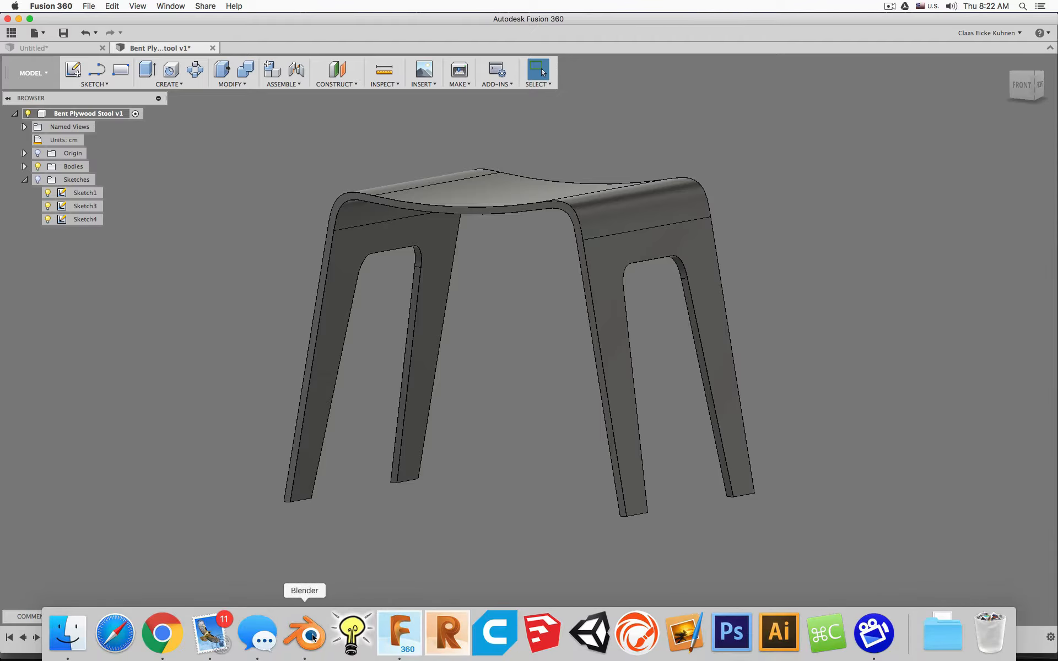
- Switch to Blender and examine the complete bent plywood stool from the front and in perspective
click(304, 634)
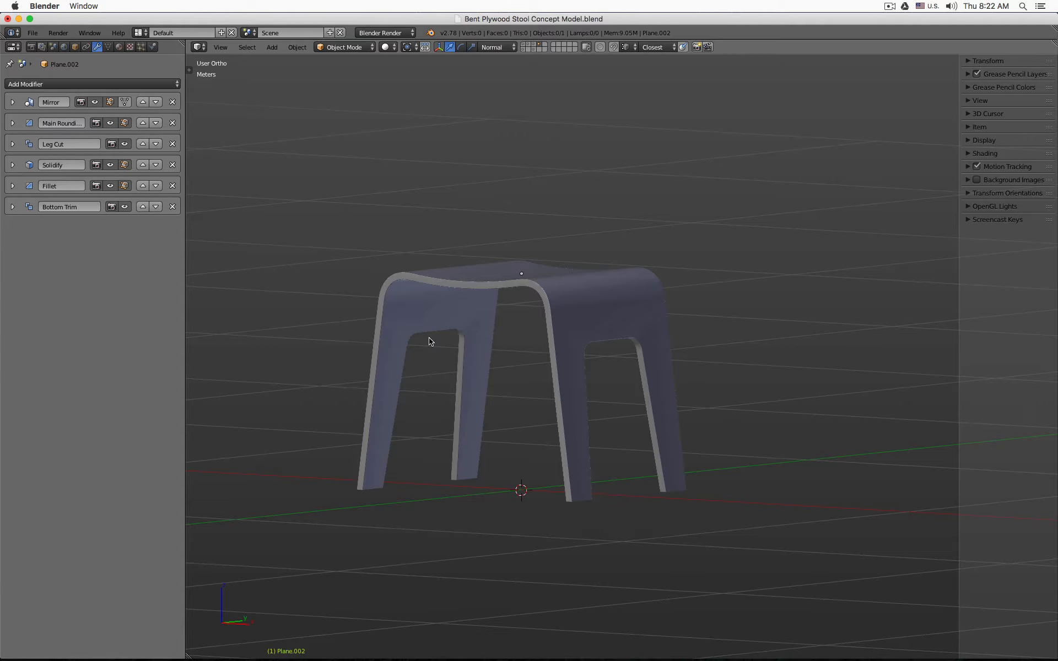
middle_drag(453, 293, 510, 348)
key(KP_1)
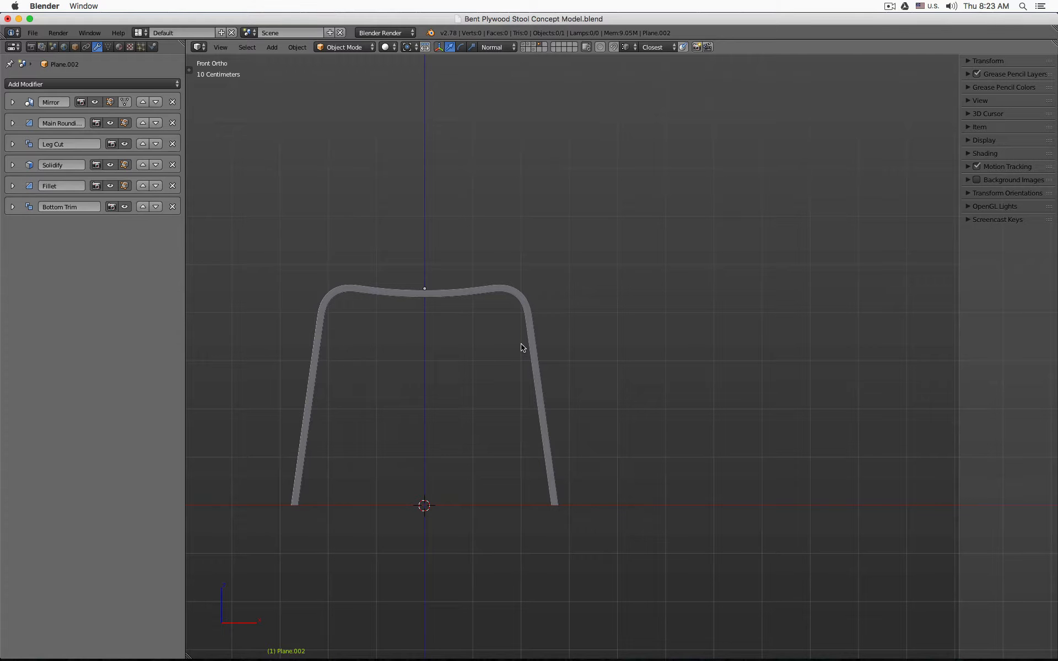
middle_drag(521, 347, 476, 356)
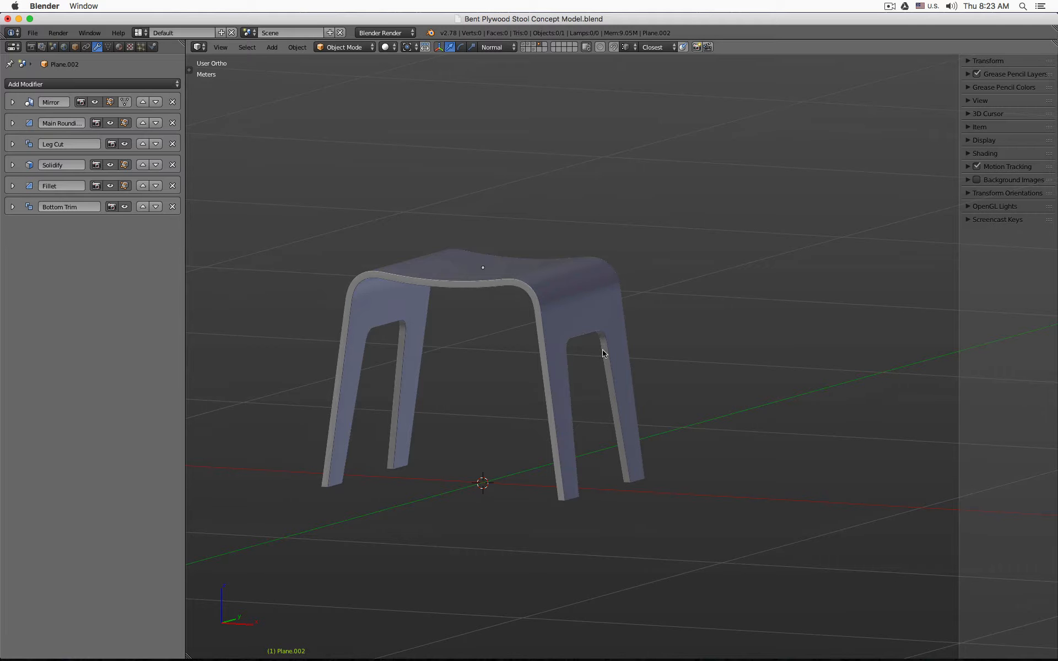
- Show only the layer with the uncut bent surface and inspect its base mesh in Edit Mode
click(524, 44)
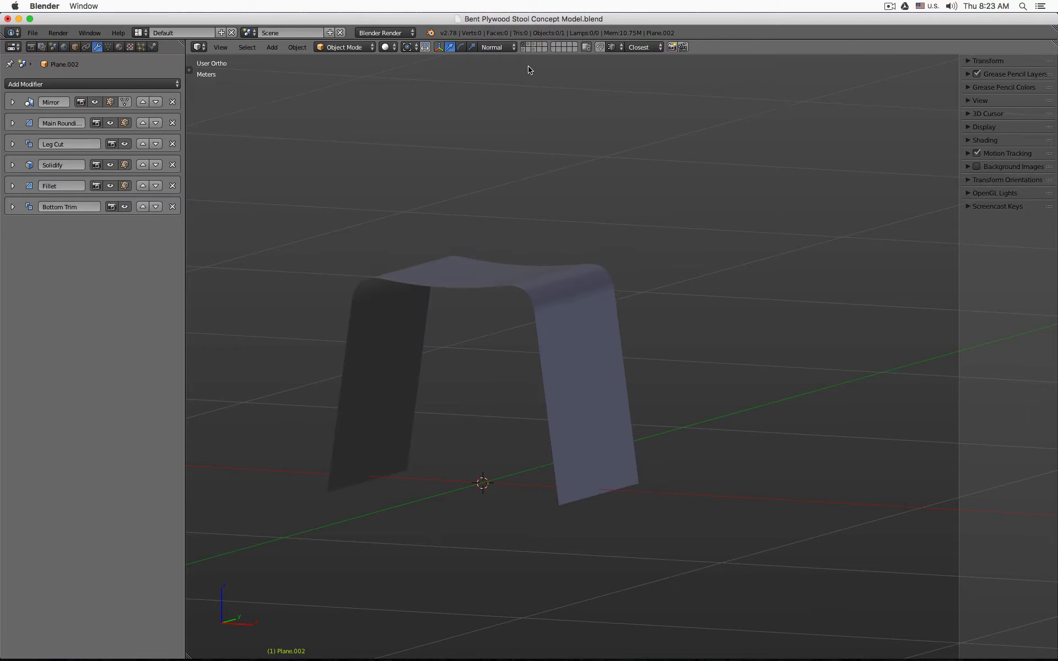
middle_drag(602, 246, 612, 302)
right_click(612, 303)
key(Tab)
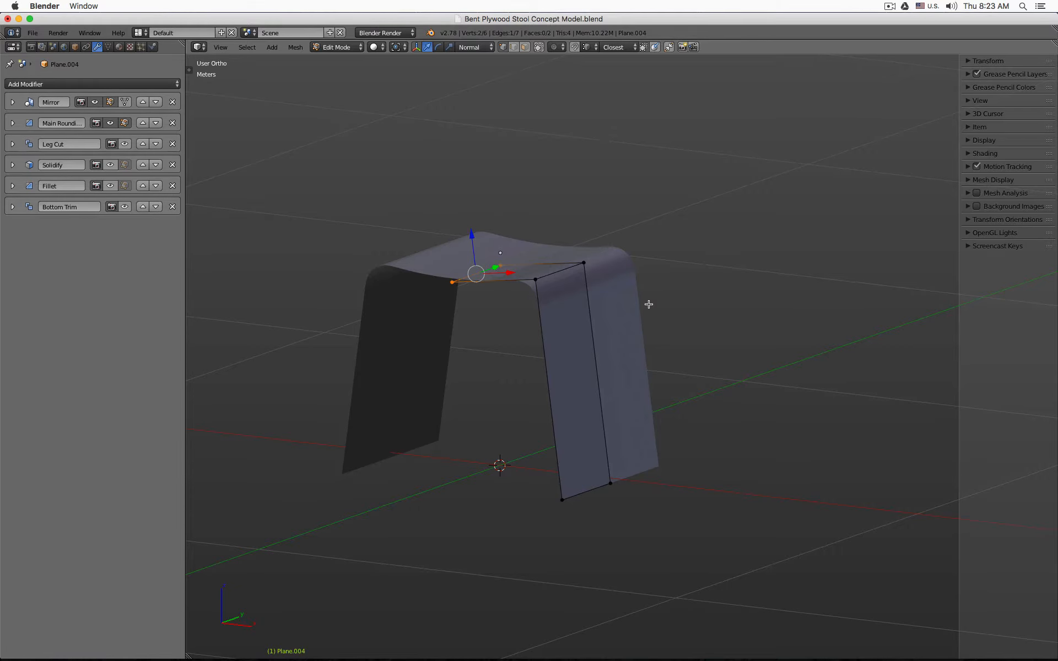
middle_drag(514, 285, 468, 254)
- Toggle the viewport display of the main rounding bevel modifier to compare the bends, and return to Object Mode
click(110, 124)
click(110, 123)
click(110, 124)
click(110, 124)
click(110, 124)
click(111, 123)
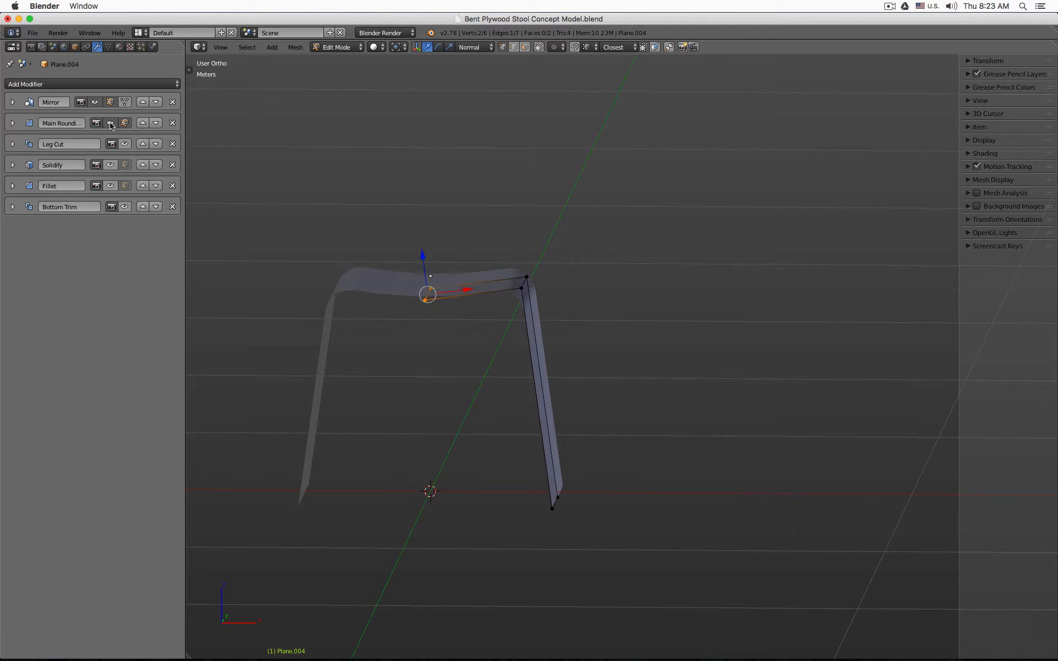
click(111, 123)
key(Tab)
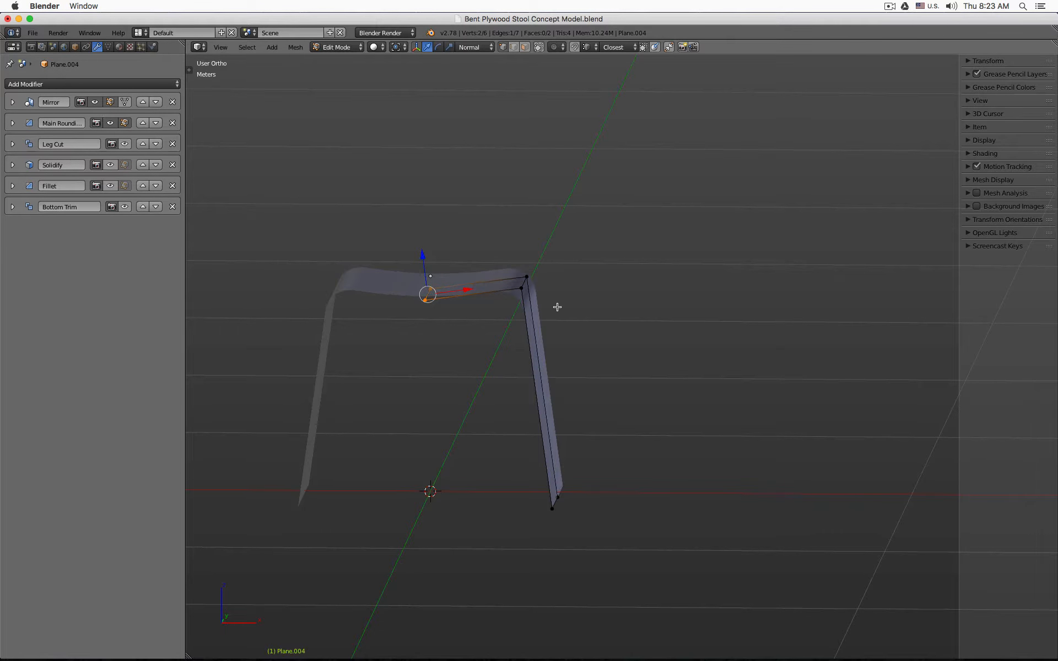
mouse_move(576, 314)
middle_down()
mouse_move(584, 302)
mouse_move(575, 308)
middle_up()
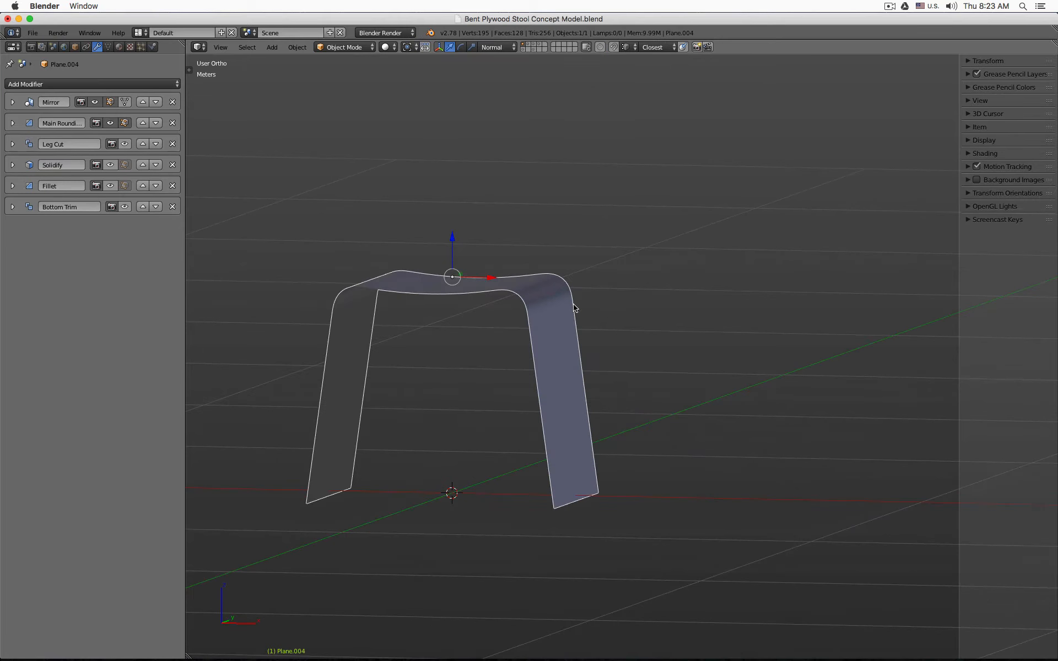
- Show the leg-cut surface together with the cutter layer and inspect the leg cutter's mesh in Edit Mode
click(529, 45)
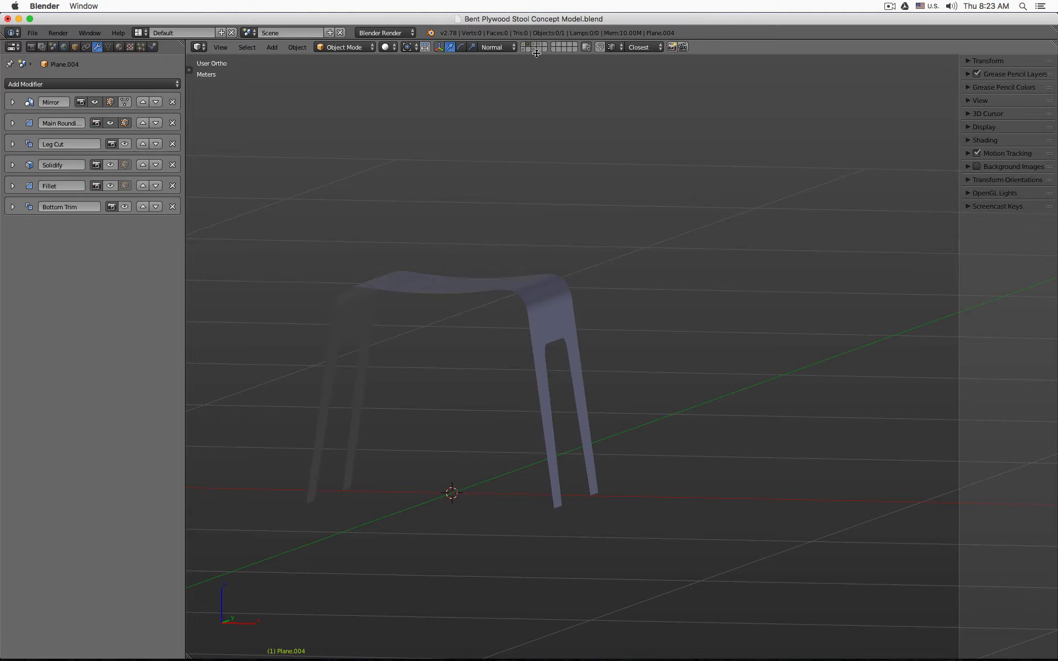
shift+click(532, 49)
middle_drag(636, 254, 613, 262)
right_click(582, 347)
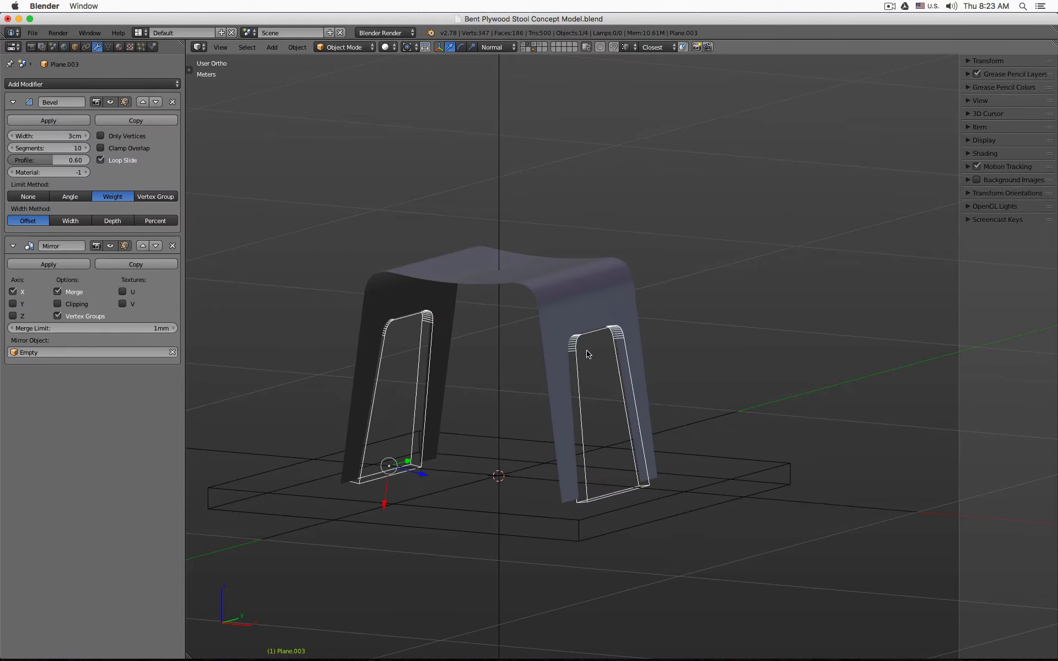
key(Tab)
key(a)
key(a)
key(Tab)
- Select the stool surface and expand its Leg Cut Boolean modifier to examine the settings and resulting cutouts
right_click(606, 273)
click(13, 144)
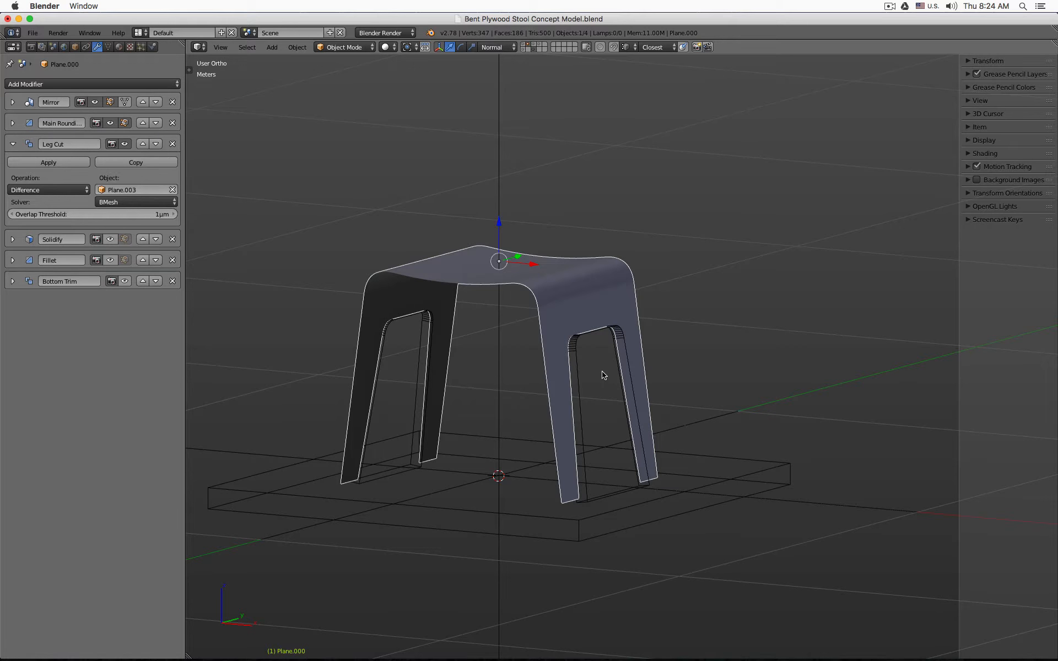
key(Tab)
key(Tab)
middle_drag(587, 297, 686, 323)
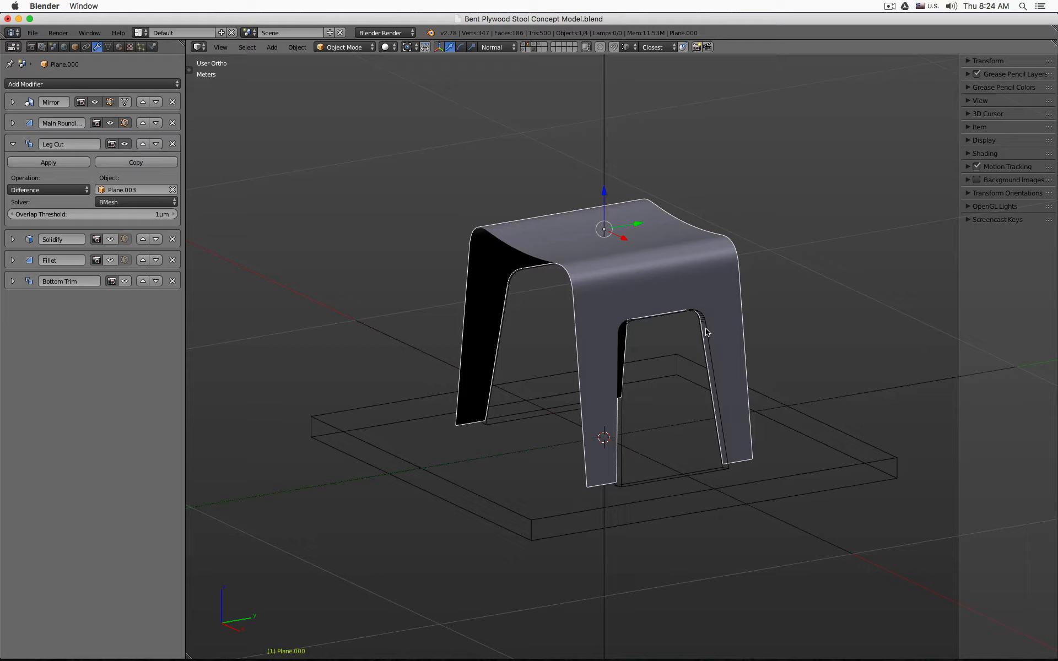
- Try to move the edge at the seat-to-leg bend along Z in Edit Mode
key(Tab)
middle_drag(639, 280, 703, 274)
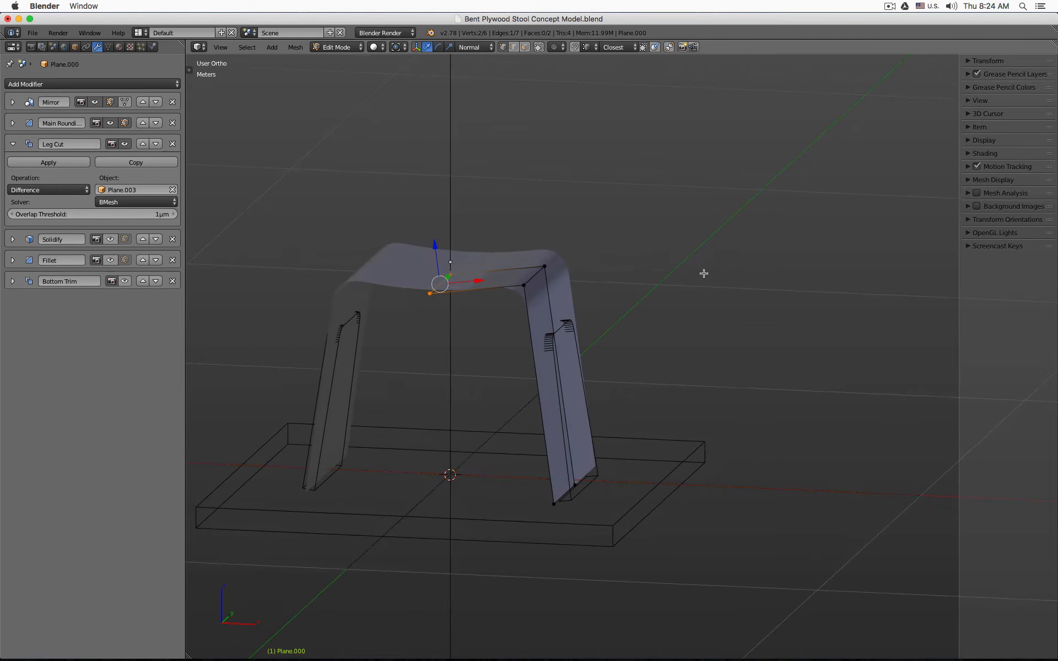
right_click(539, 273)
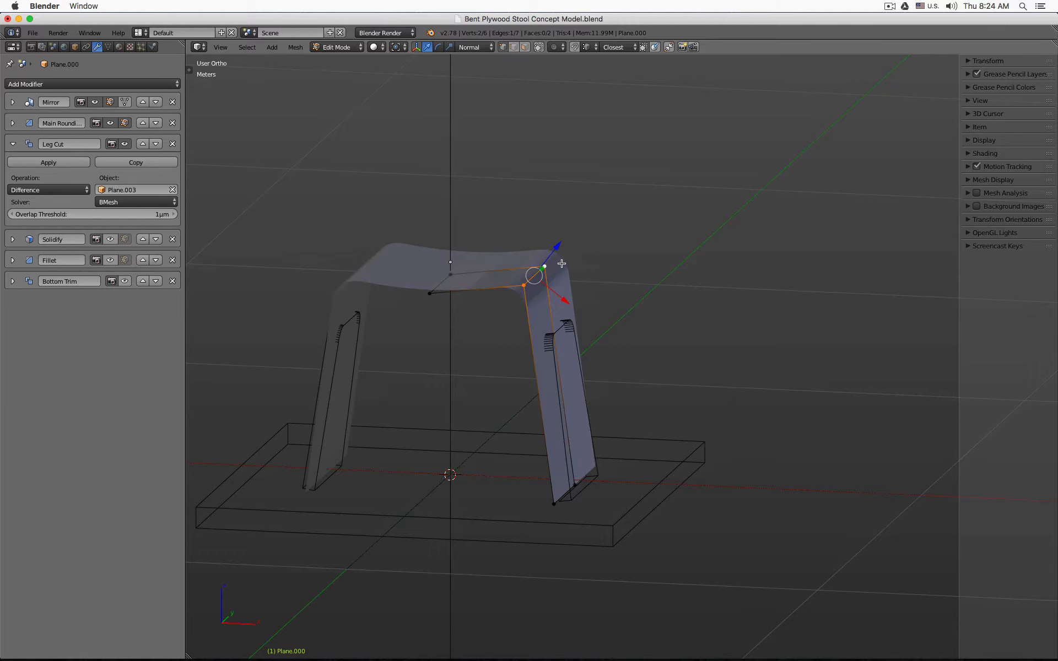
key(g)
key(z)
right_click(565, 266)
key(Tab)
middle_drag(614, 243, 580, 248)
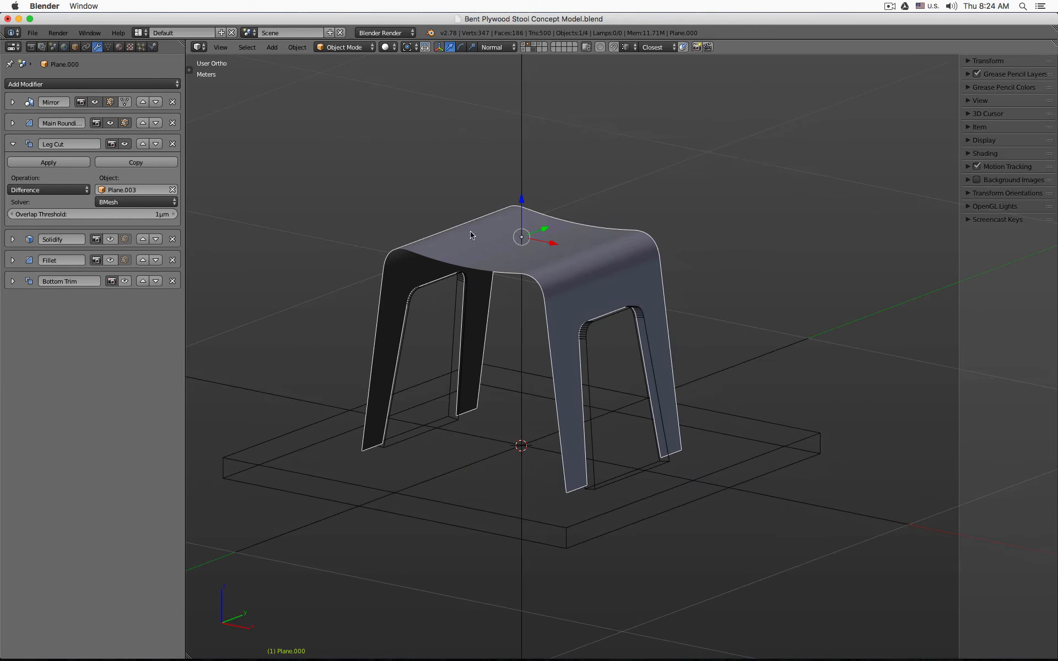
- Show only the layer with the thickened stool, select it and toggle its Solidify modifier's viewport display
click(535, 44)
right_click(599, 243)
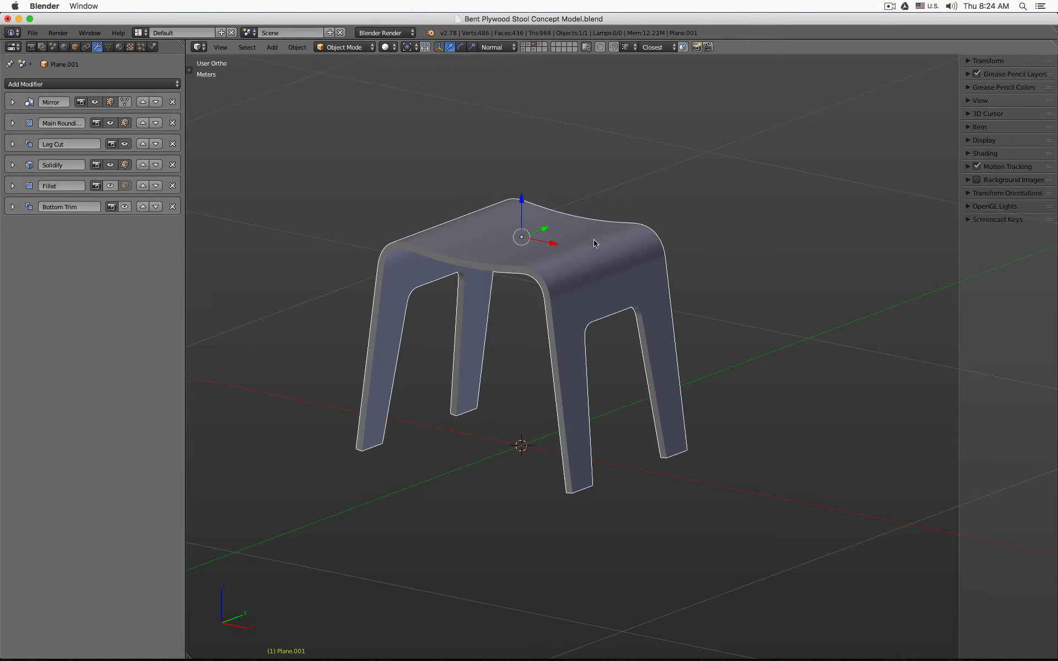
click(112, 165)
click(112, 165)
click(111, 165)
click(112, 165)
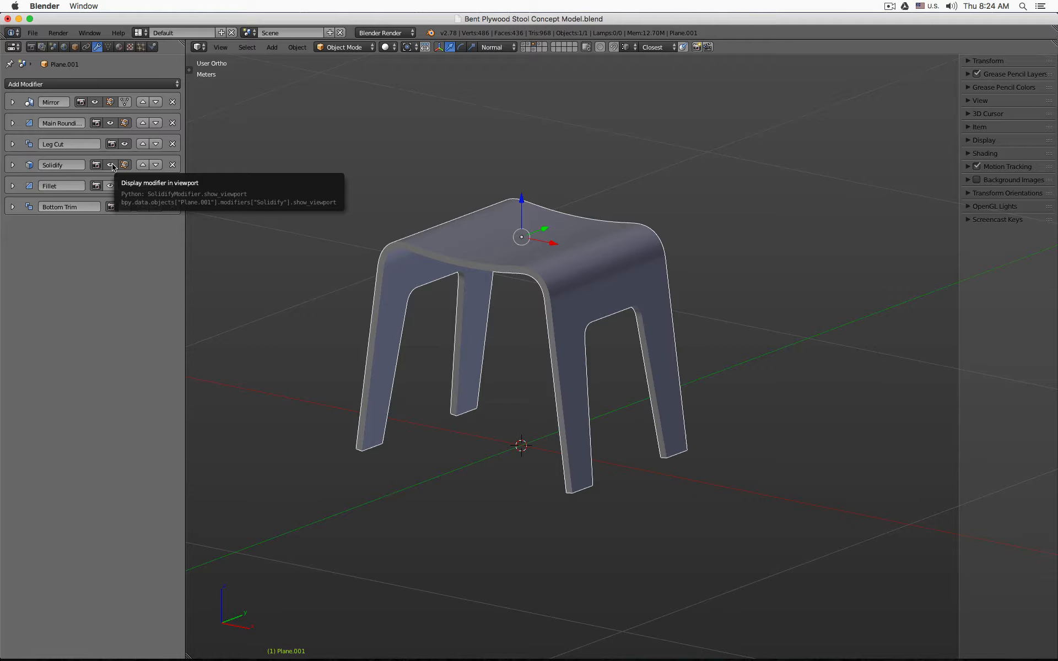
- On the fully detailed stool's layer, turn off the Bottom Trim modifier's viewport display and examine the untrimmed leg ends
click(541, 44)
right_click(538, 228)
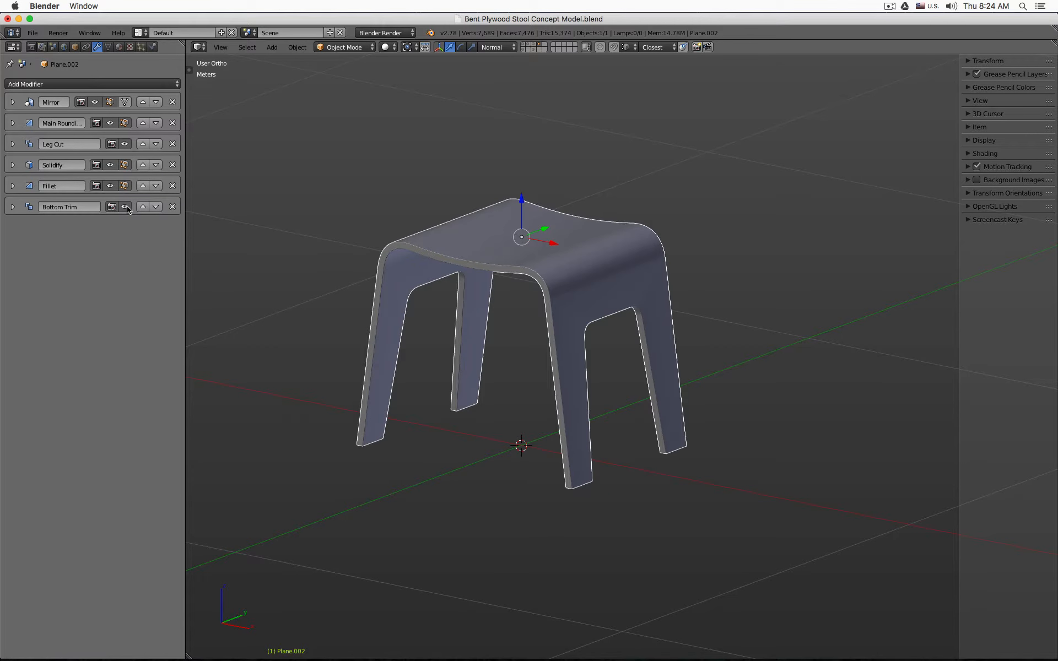
click(126, 207)
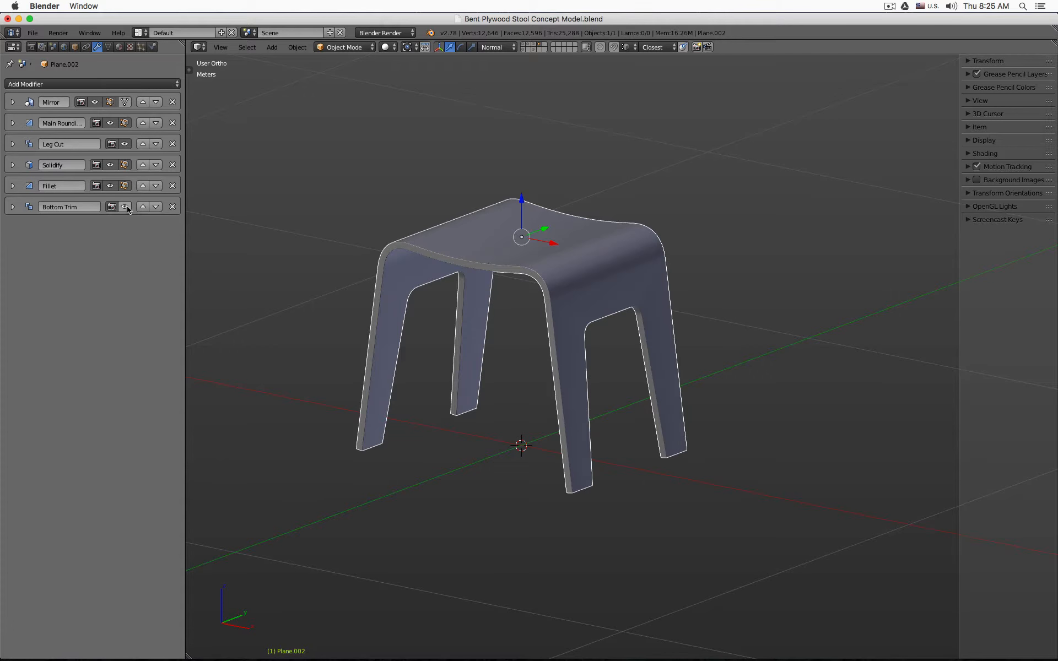
key(KP_1)
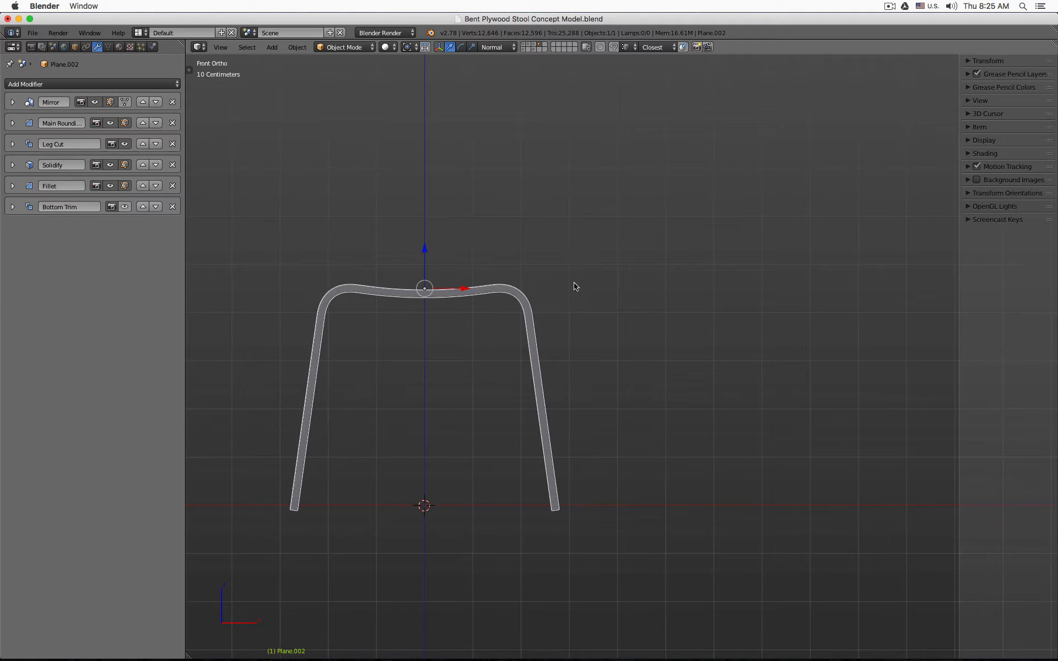
scroll(562, 529, up, 2)
scroll(568, 540, up, 3)
key(Tab)
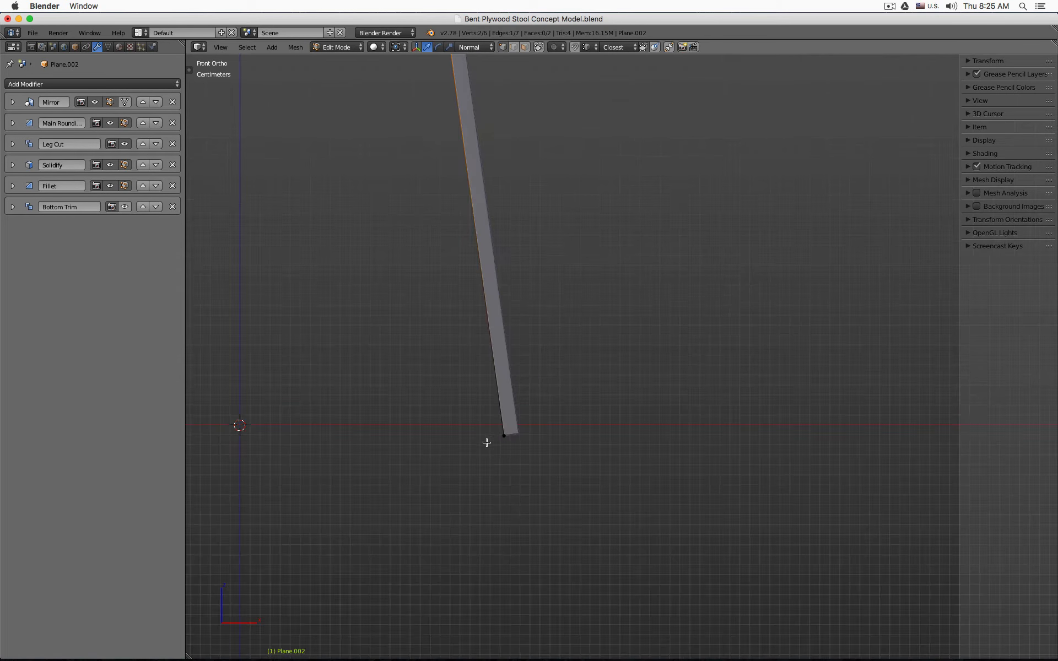
middle_drag(496, 437, 507, 446)
key(Tab)
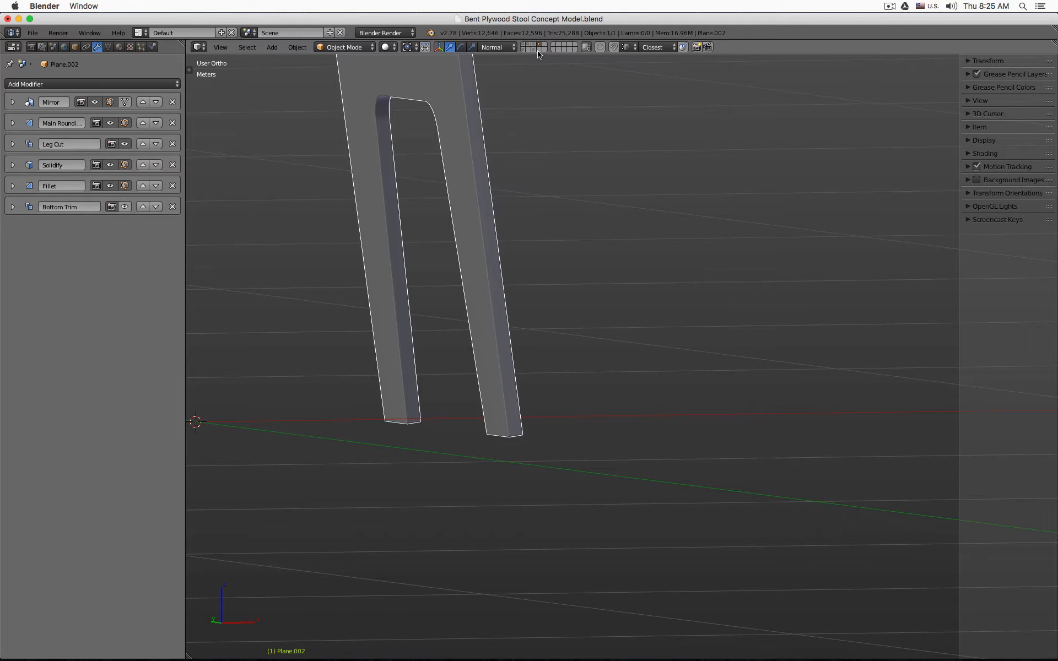
- Show the cutter layer with the stool in wireframe and inspect the floor-level trim box from the front
shift+click(533, 50)
right_click(739, 439)
key(z)
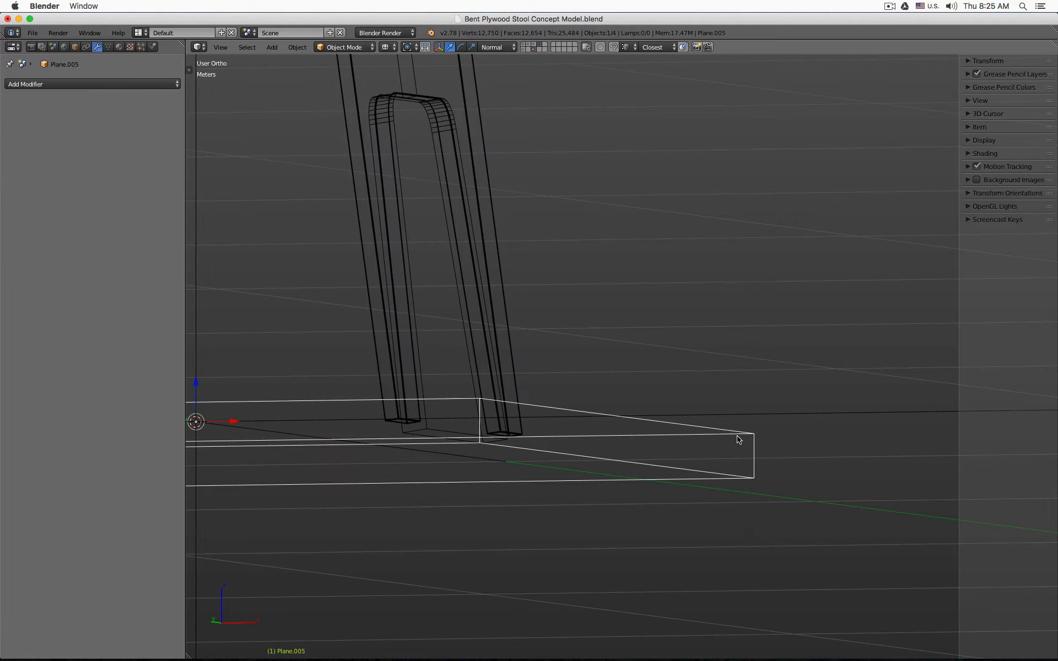
key(Tab)
key(KP_1)
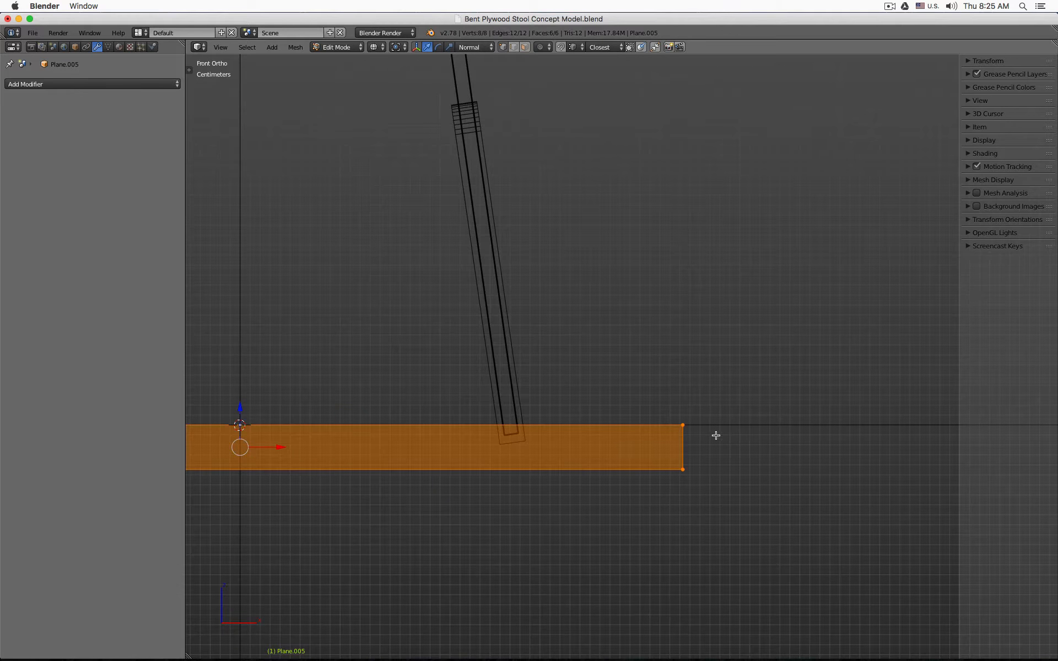
key(Home)
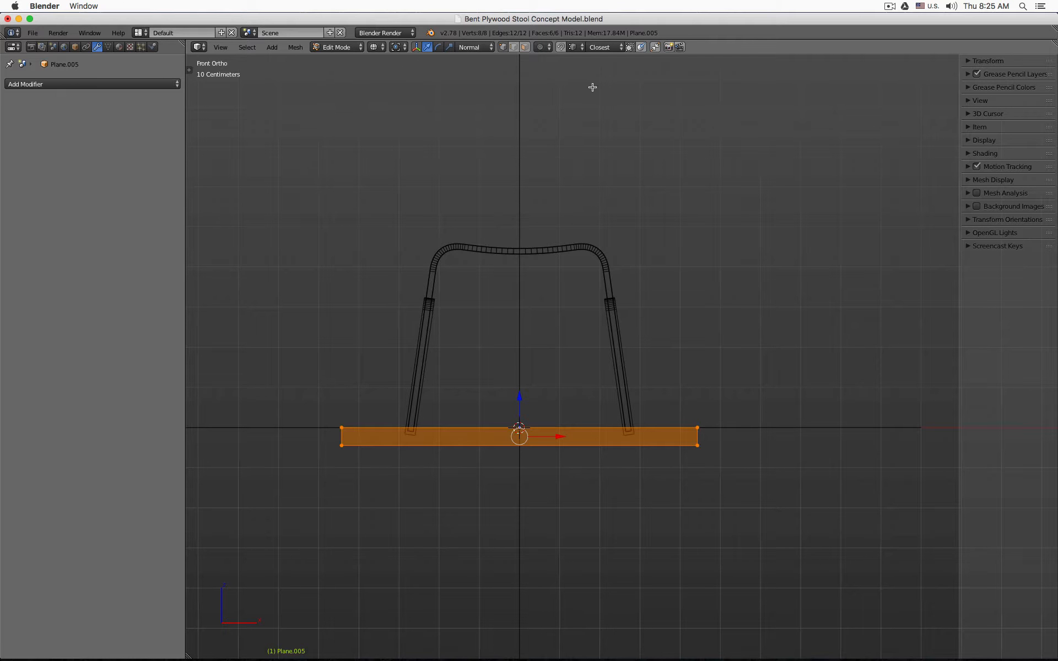
key(Tab)
middle_drag(692, 281, 680, 285)
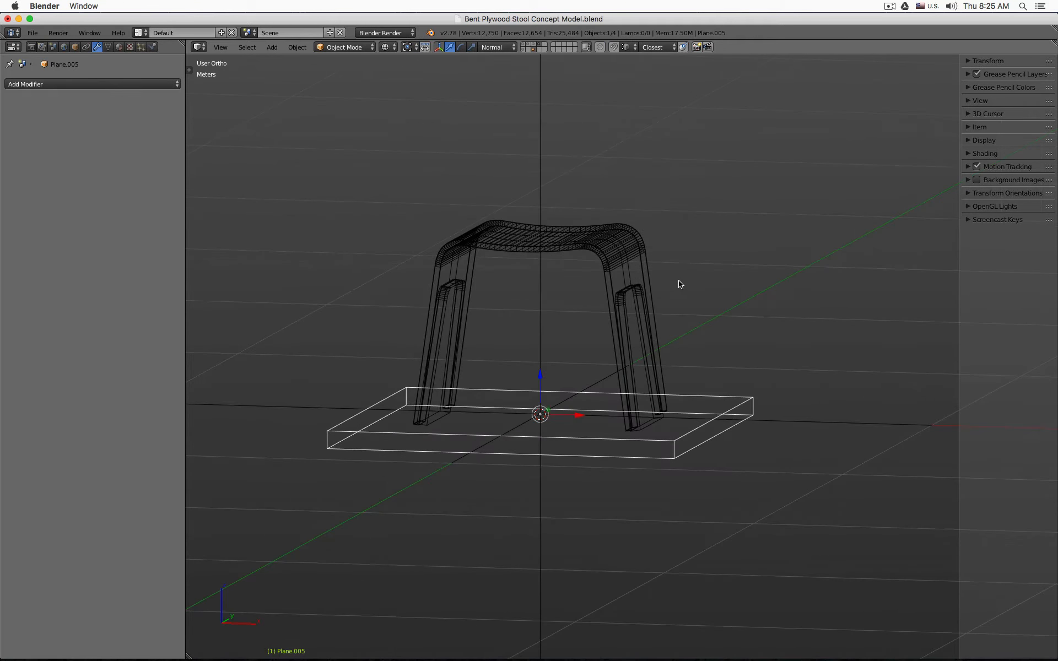
- Hide the cutters, expand the stool's Bottom Trim modifier, turn its viewport display back on and examine the trimmed feet in solid shading
shift+click(540, 50)
right_click(606, 285)
click(14, 209)
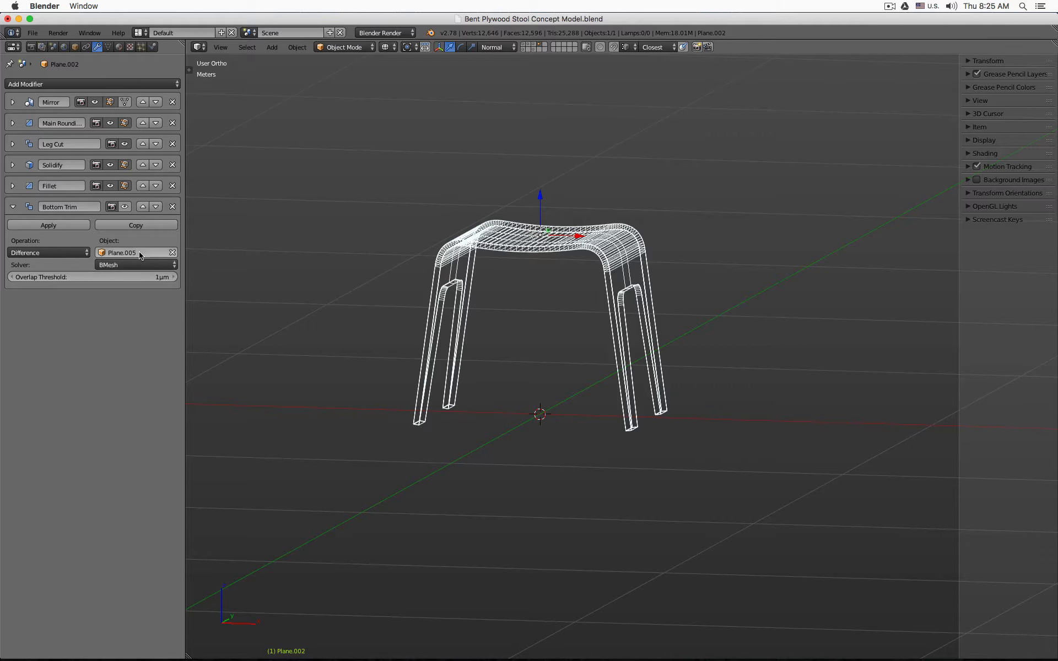
key(KP_1)
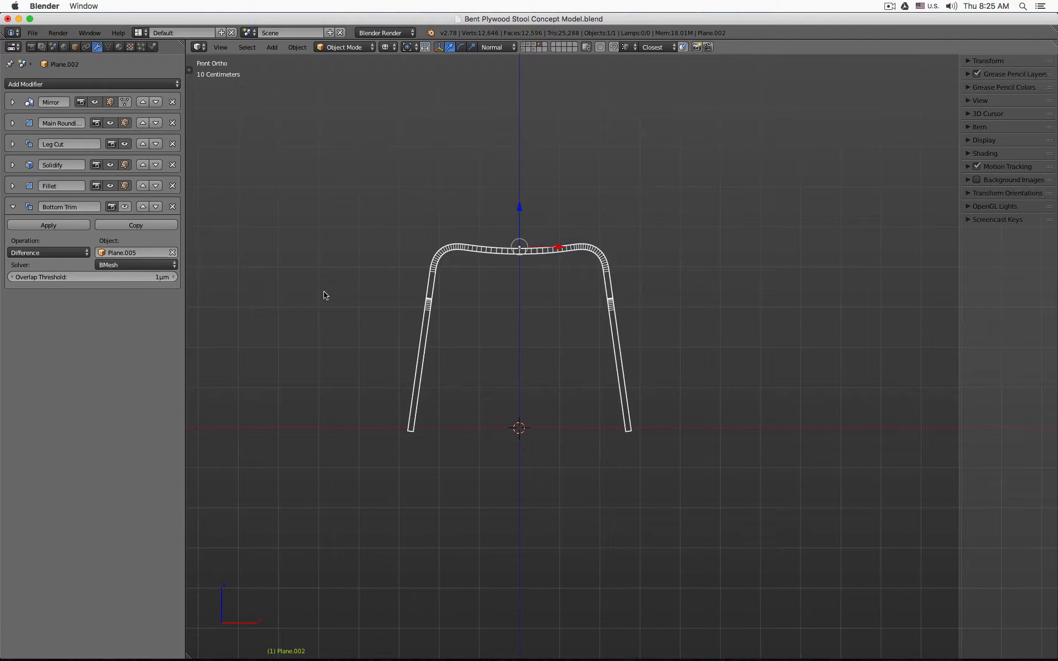
click(126, 207)
scroll(625, 433, up, 12)
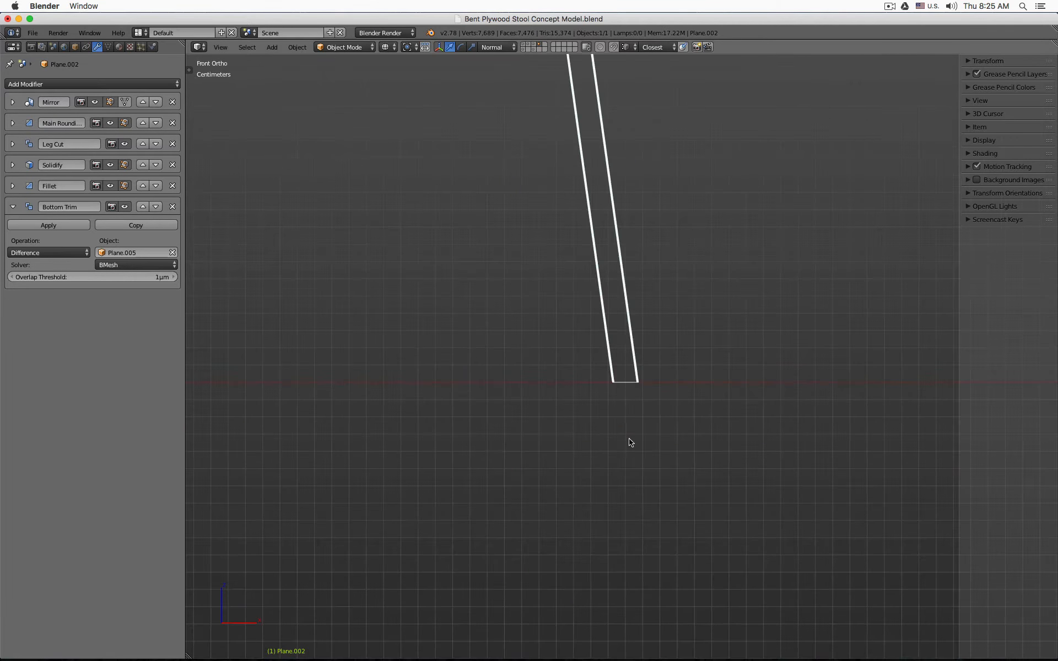
scroll(641, 379, down, 6)
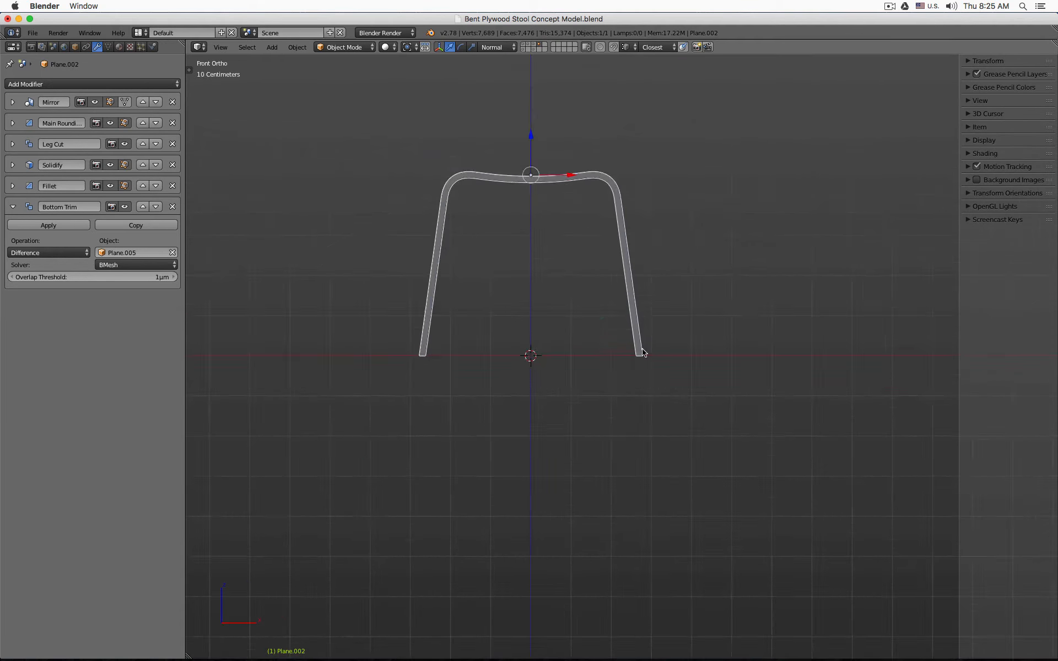
middle_drag(641, 375, 655, 287)
scroll(654, 287, up, 5)
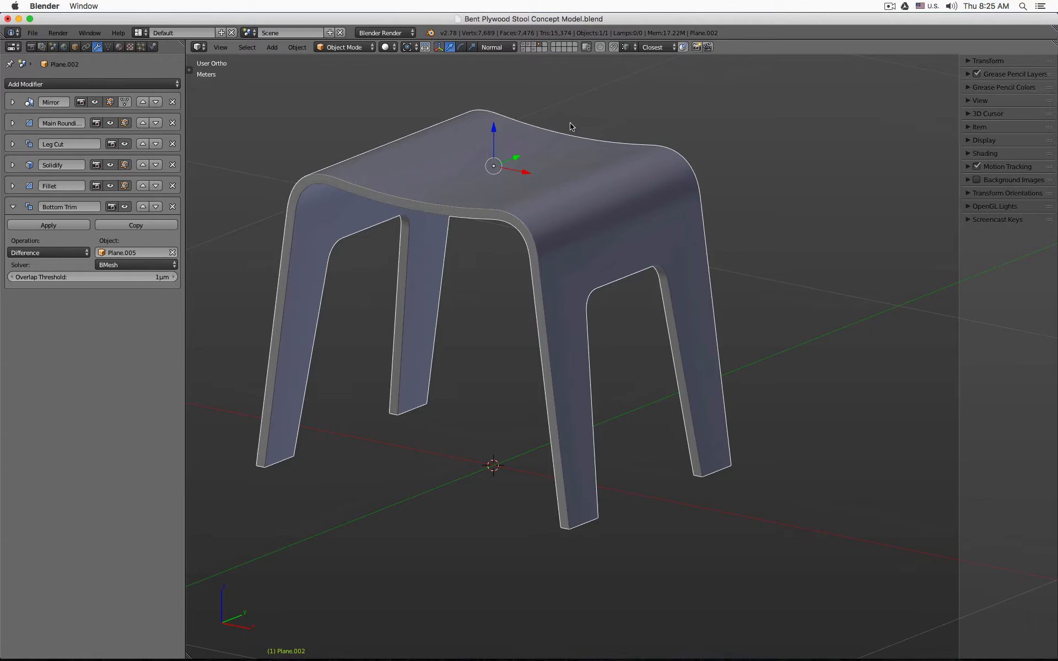
- Show only the leg-cut surface's layer and toggle its Solidify modifier's viewport display on and off
click(525, 50)
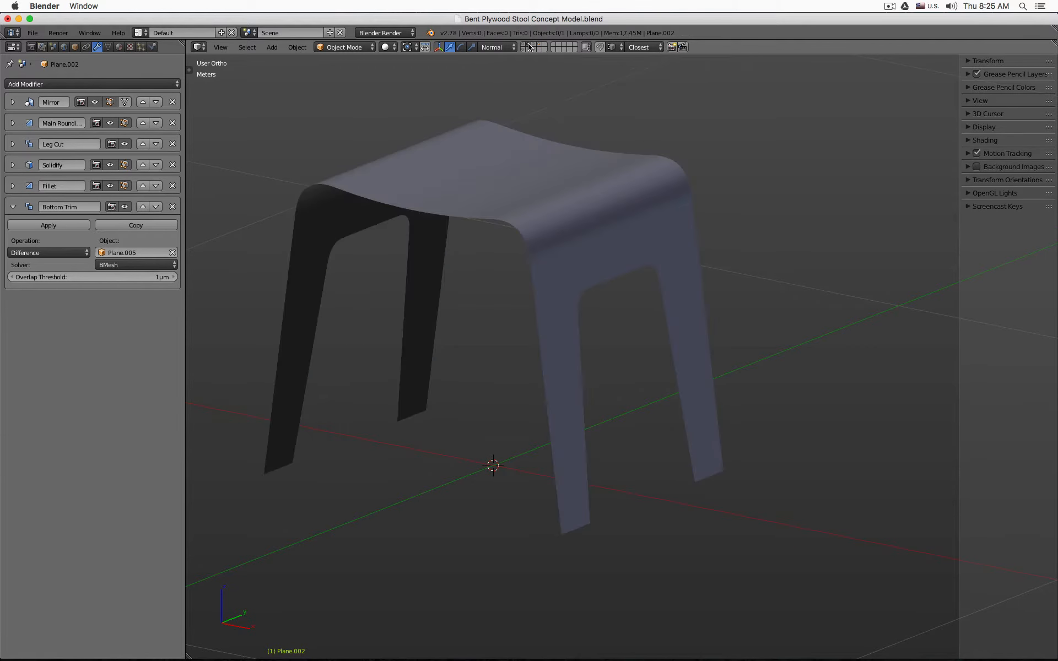
right_click(613, 198)
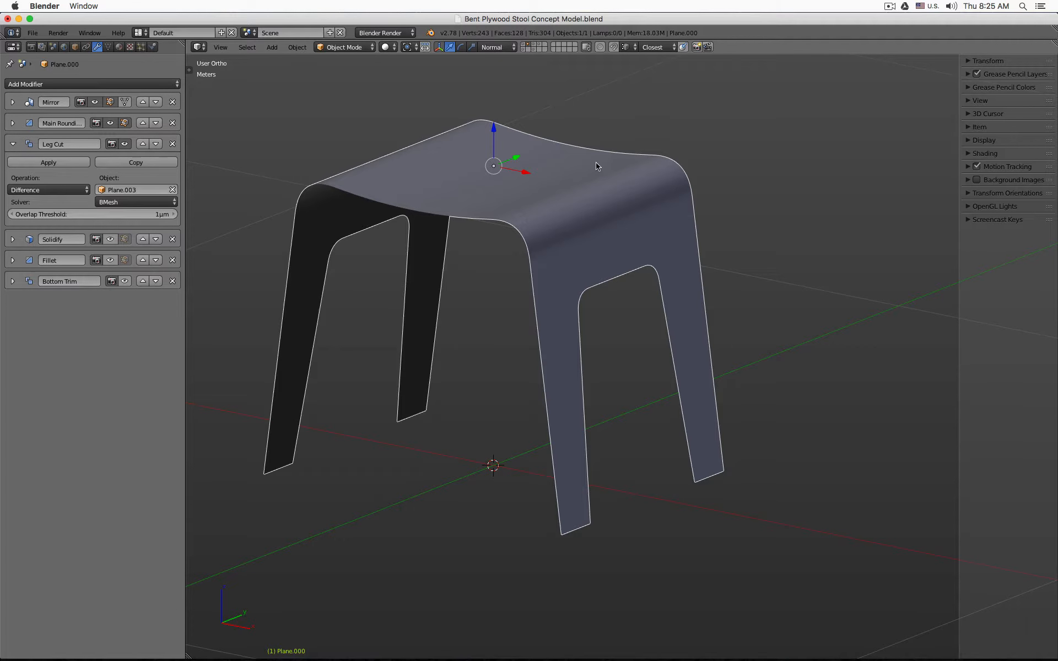
click(112, 240)
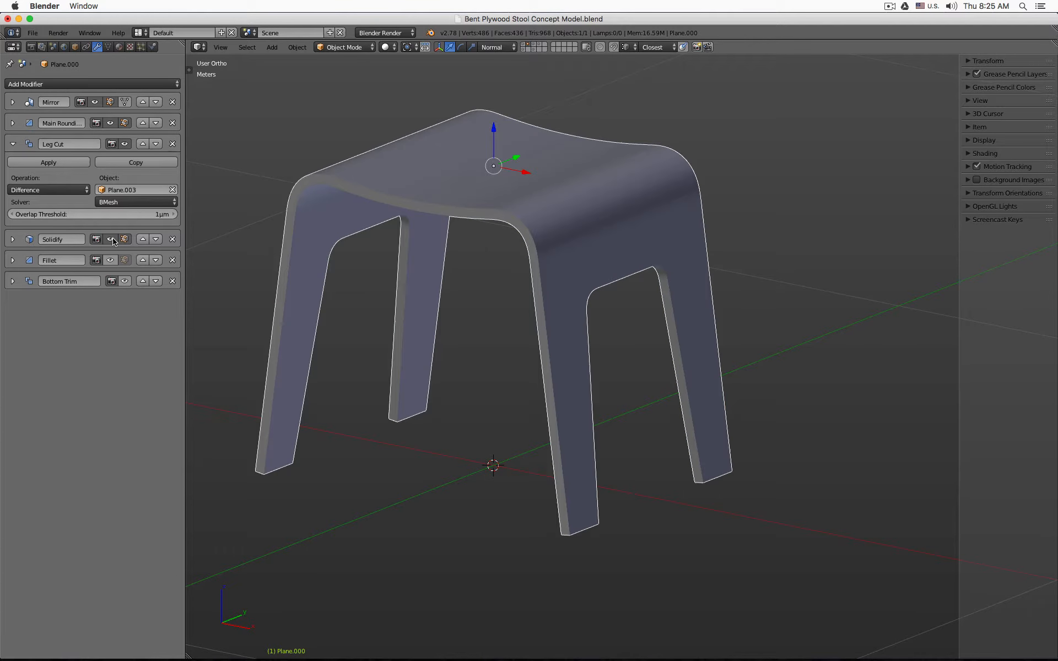
click(112, 240)
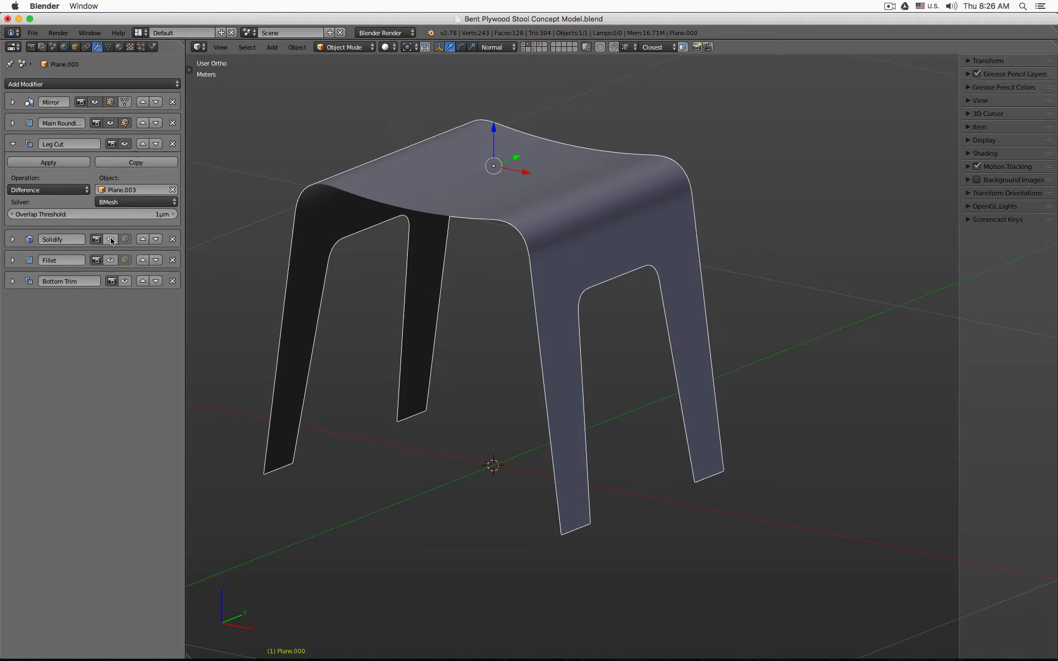
- Move the Solidify modifier above Leg Cut and enable its viewport display, toggling Leg Cut's display off and on
click(143, 239)
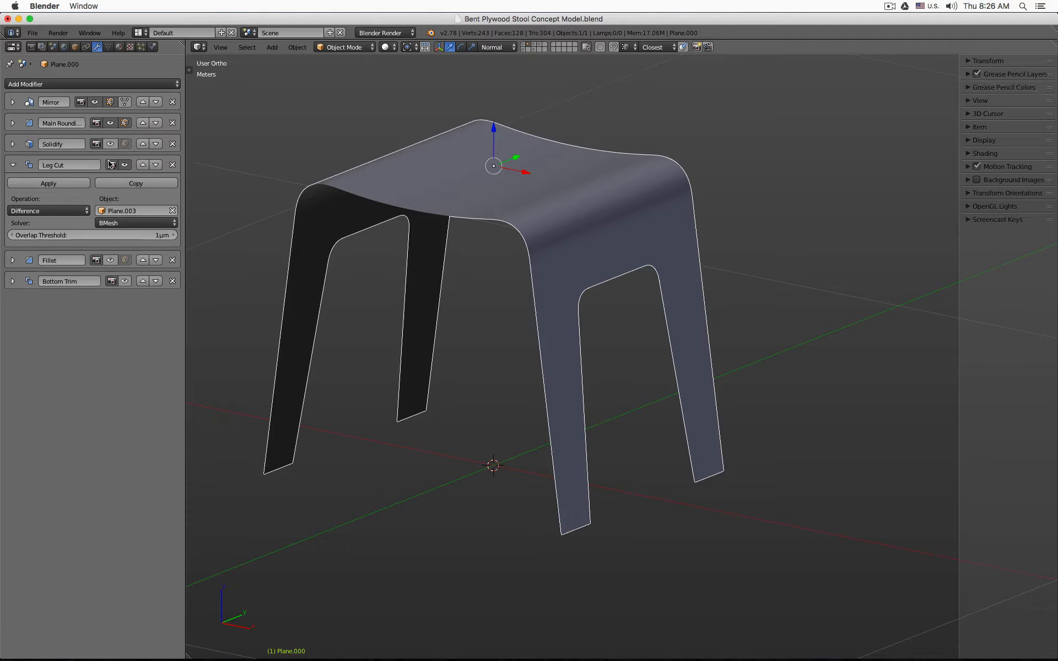
click(124, 165)
click(111, 143)
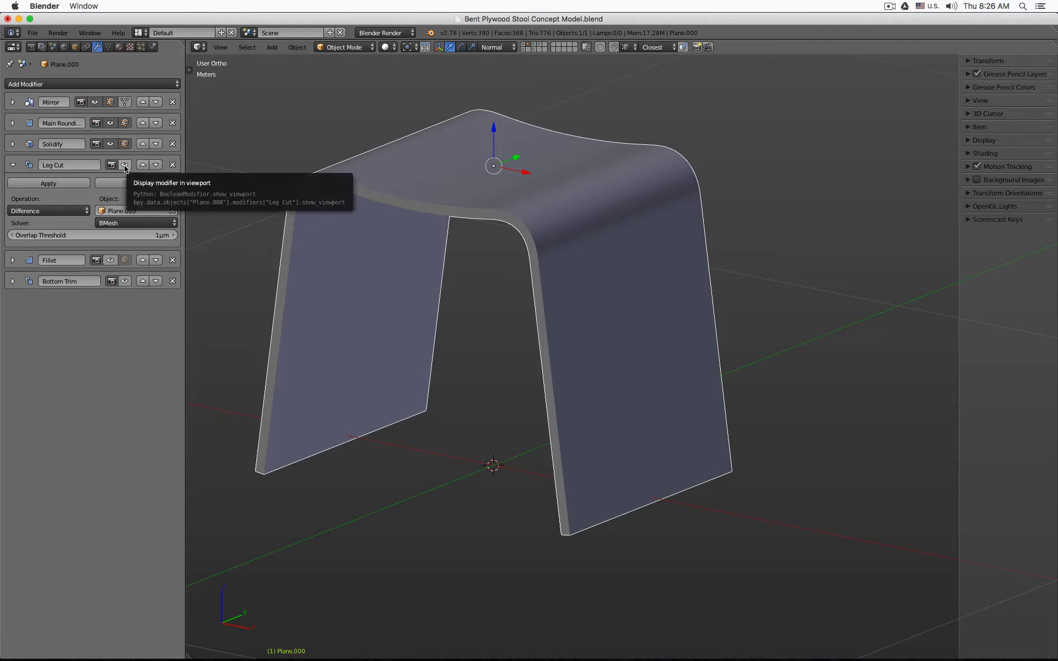
click(124, 165)
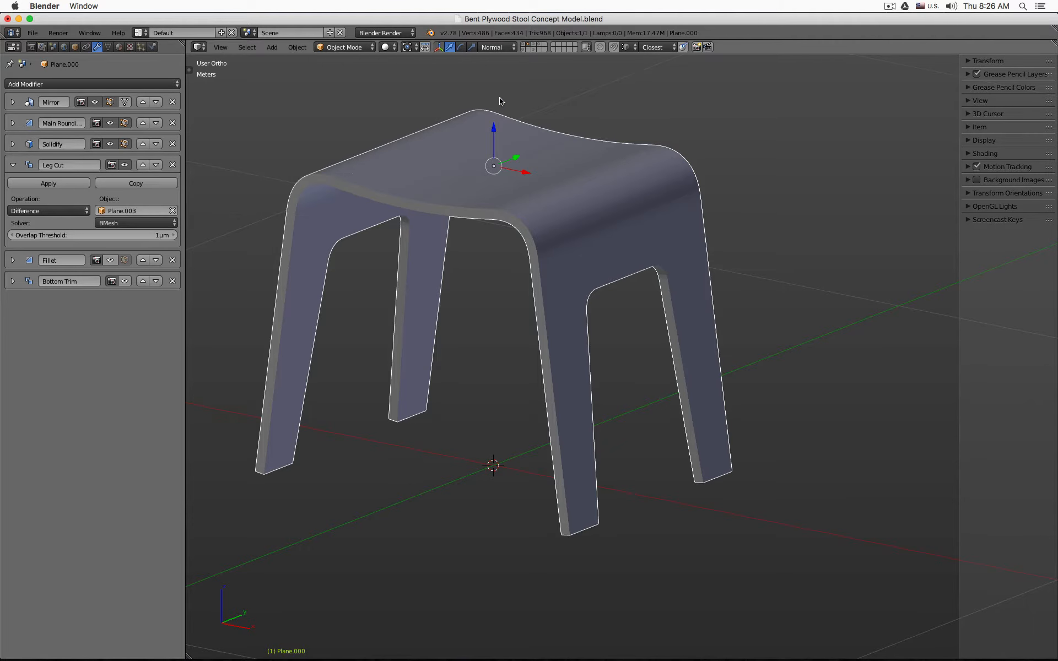
- Show the cutter layer in a front wireframe view and duplicate the mirrored leg cutter in place
shift+click(534, 49)
key(z)
key(KP_1)
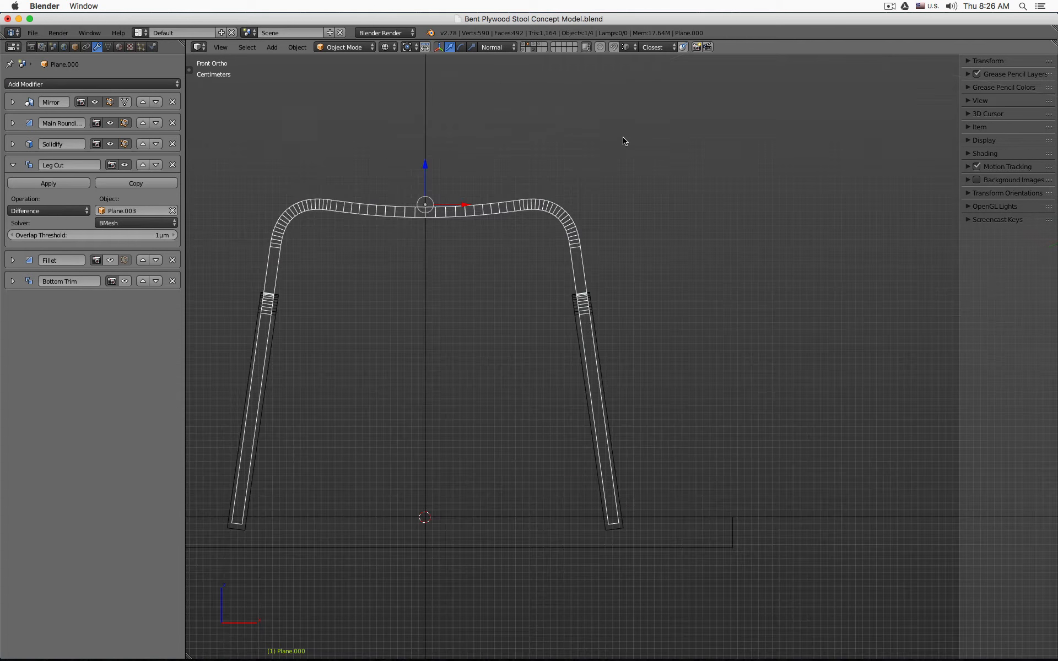
right_click(591, 304)
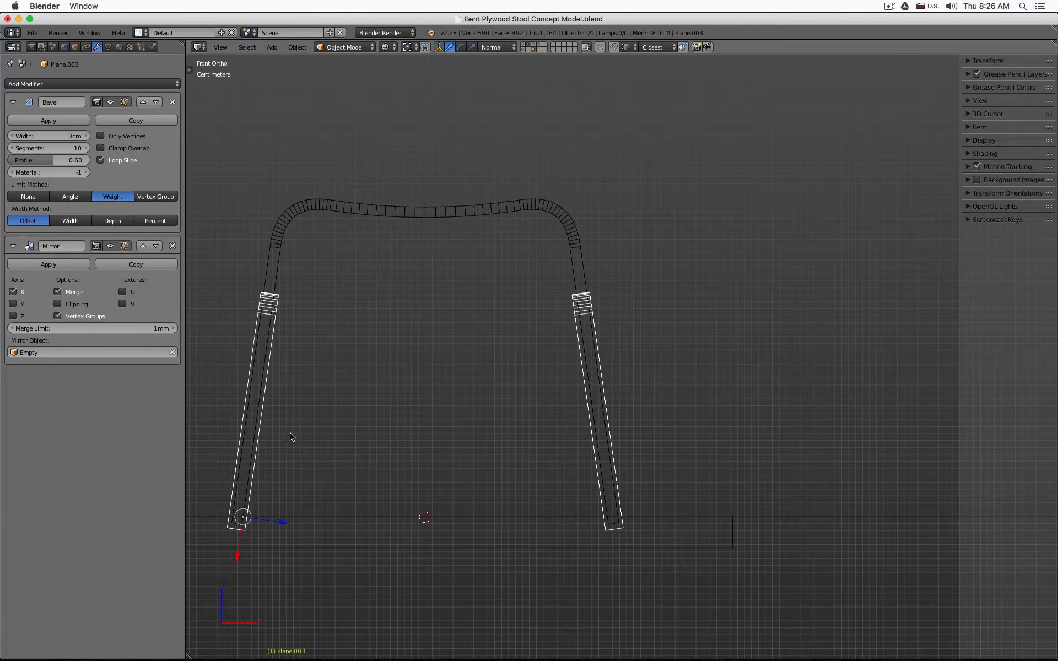
scroll(386, 367, down, 2)
scroll(385, 367, up, 2)
scroll(387, 367, down, 2)
key(shift+d)
key(Escape)
- Set the duplicated leg cutter's Y rotation to 90° so it stands upright
key(n)
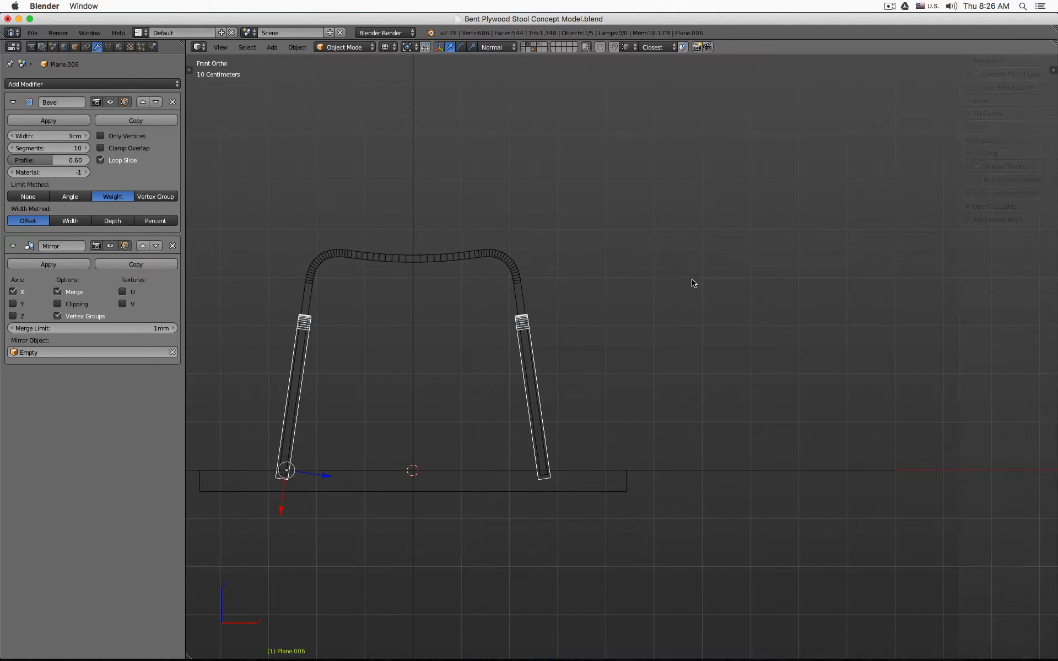
key(n)
click(974, 61)
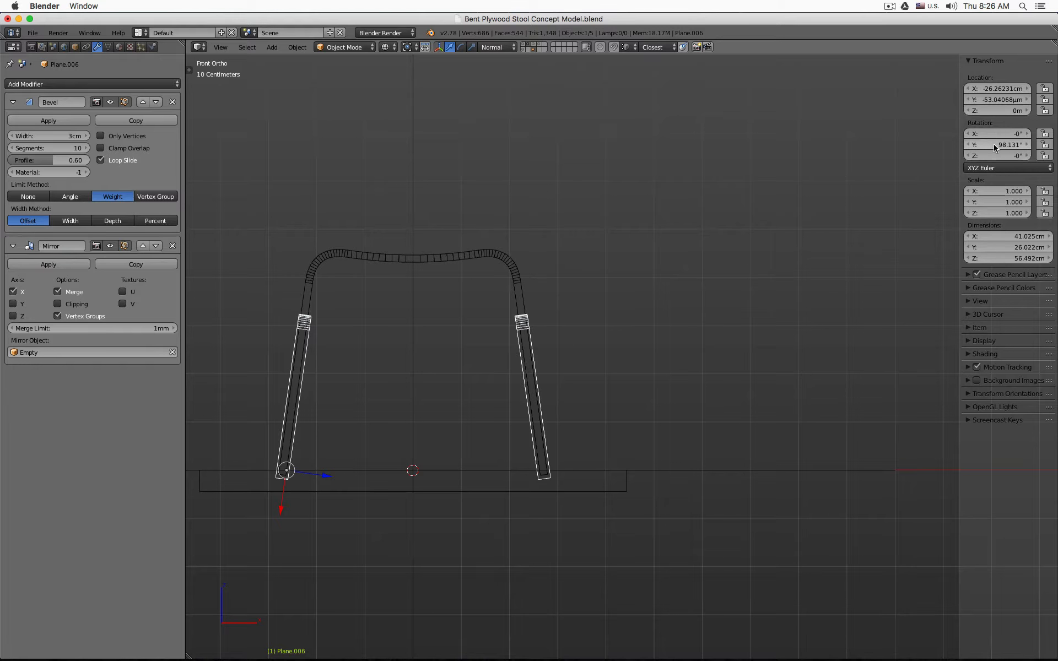
click(995, 144)
text(90)
key(Return)
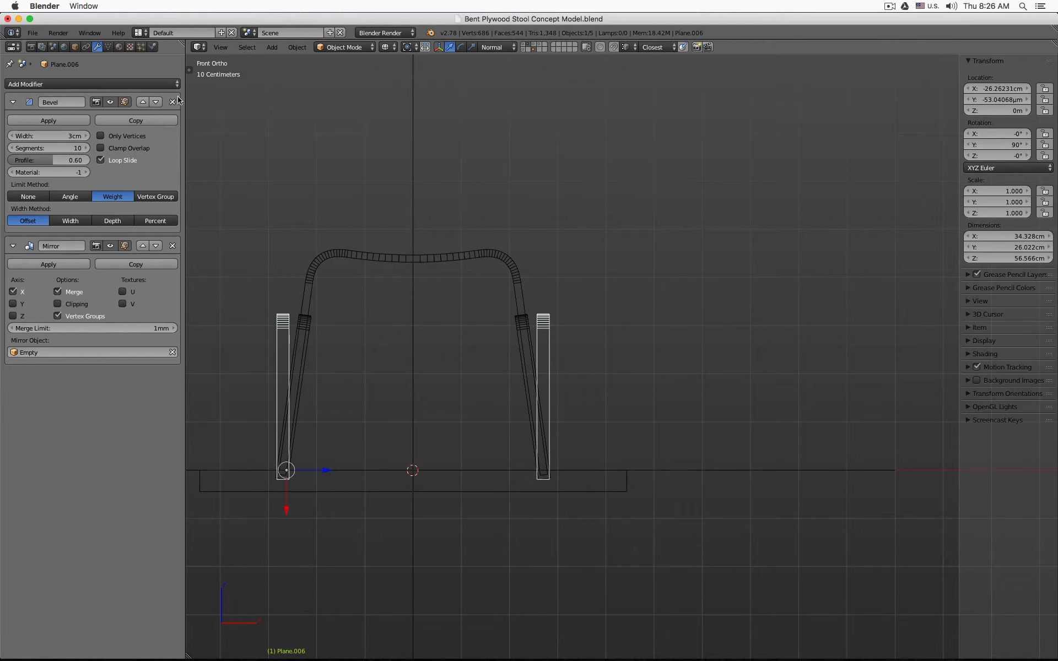
- Remove the duplicate cutter's Mirror modifier and centre it under the stool with an X location of 0
click(172, 245)
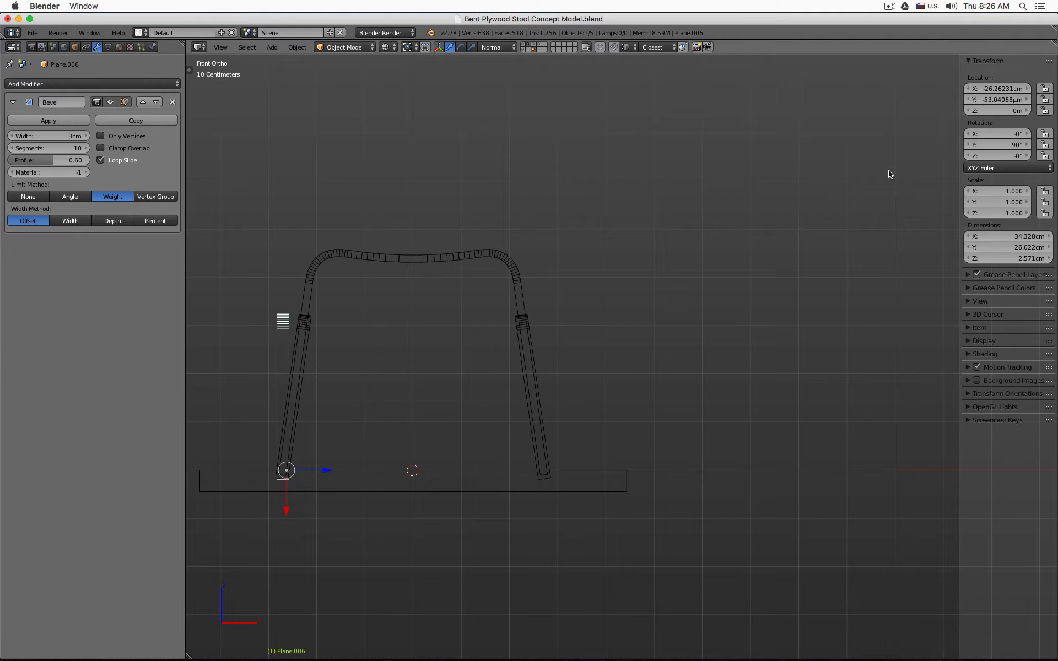
click(999, 89)
text(0)
key(Return)
- In Edit Mode, stretch the cutter's left end face about 43 cm out from centre, past the left legs
key(Tab)
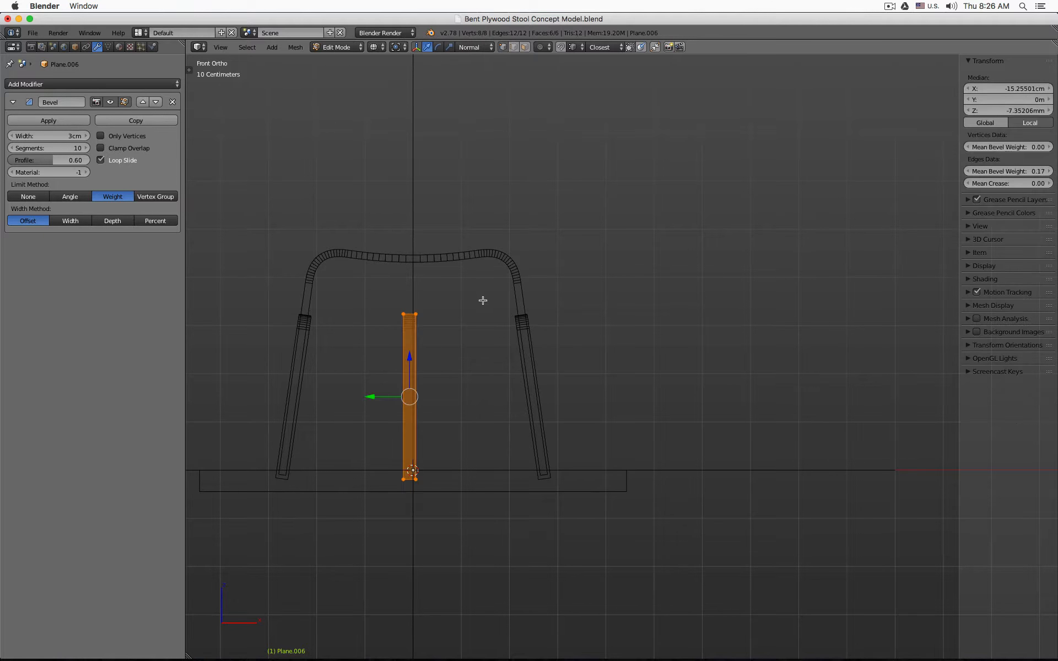
key(a)
key(b)
drag(384, 292, 411, 502)
drag(364, 399, 1036, 407)
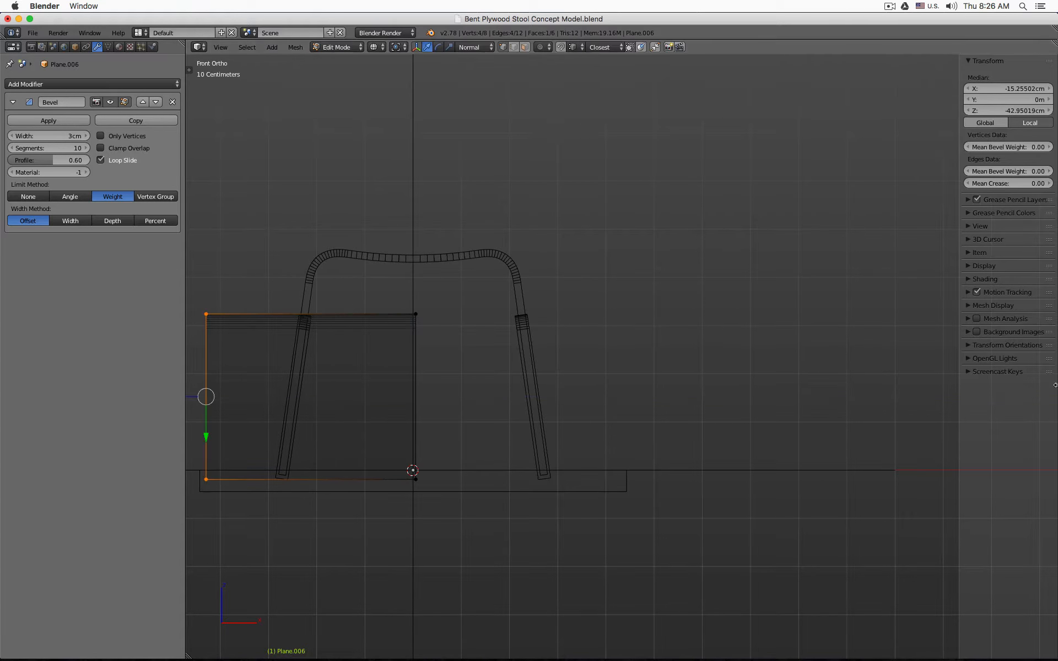
- Stretch the cutter's right end face about 41 cm out past the right legs and return to Object Mode
key(a)
key(b)
drag(370, 278, 489, 506)
drag(452, 396, 648, 401)
middle_drag(707, 353, 656, 385)
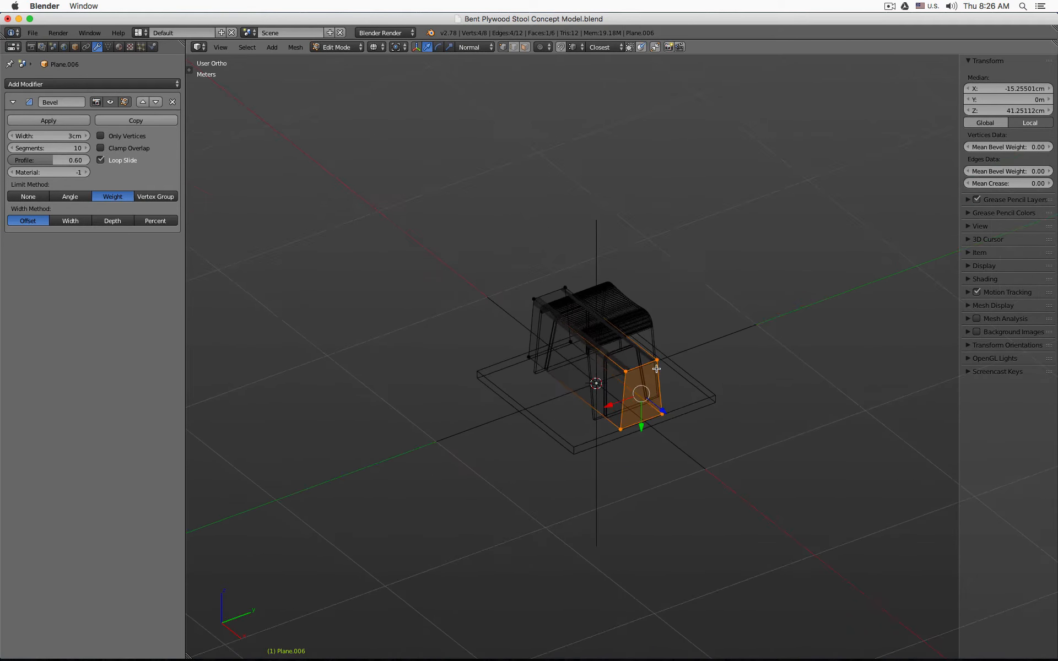
key(KP_5)
key(Tab)
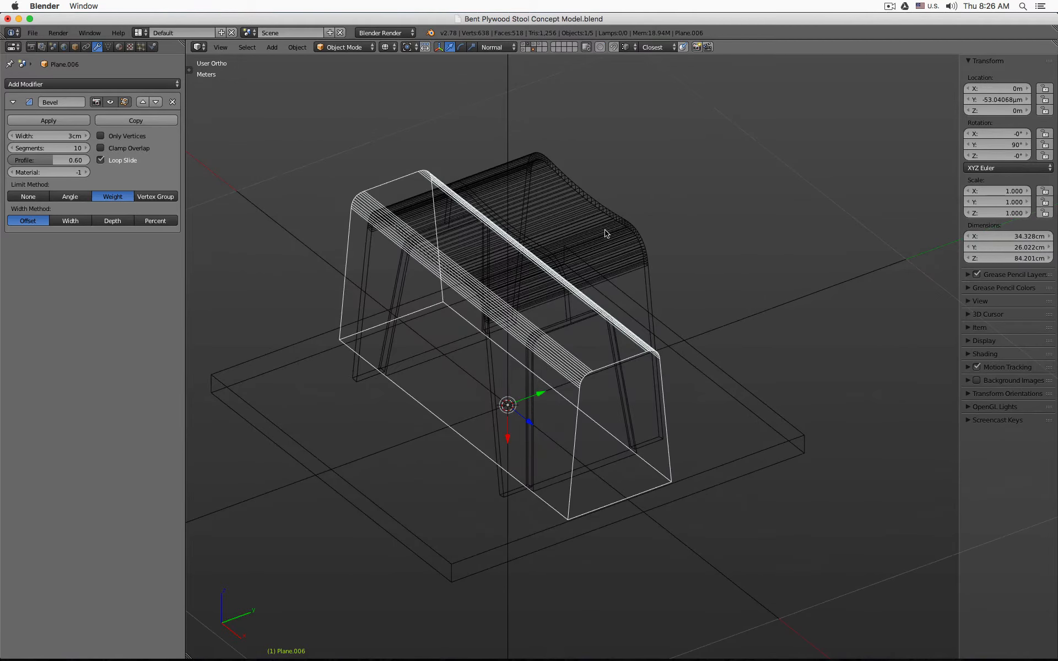
- Move the stretched cutter to its own empty layer and show only that layer
key(m)
click(724, 256)
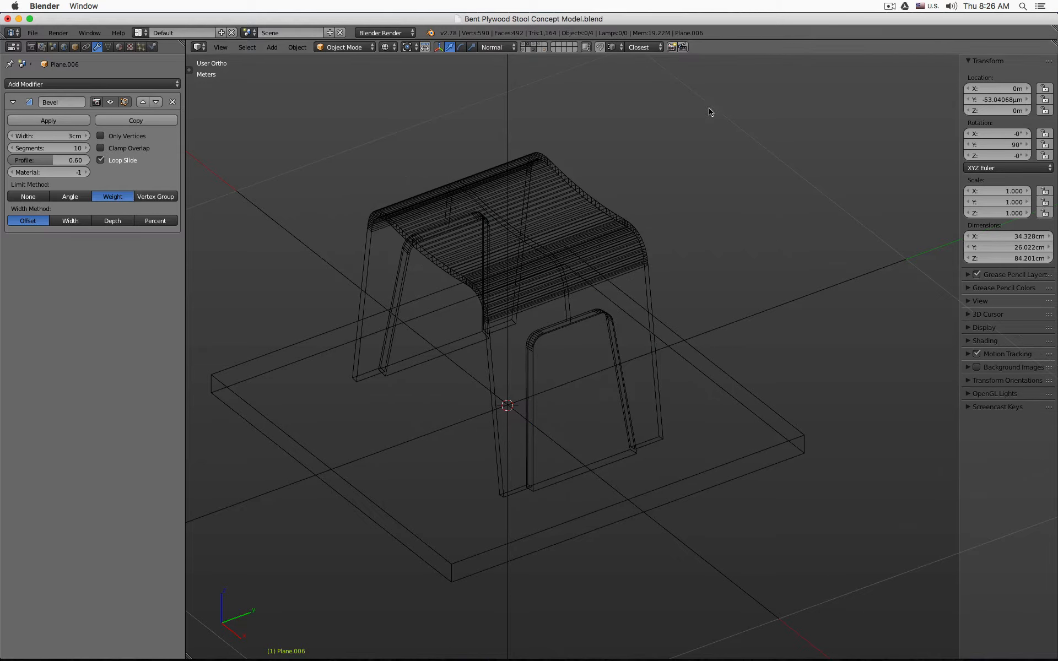
right_click(571, 181)
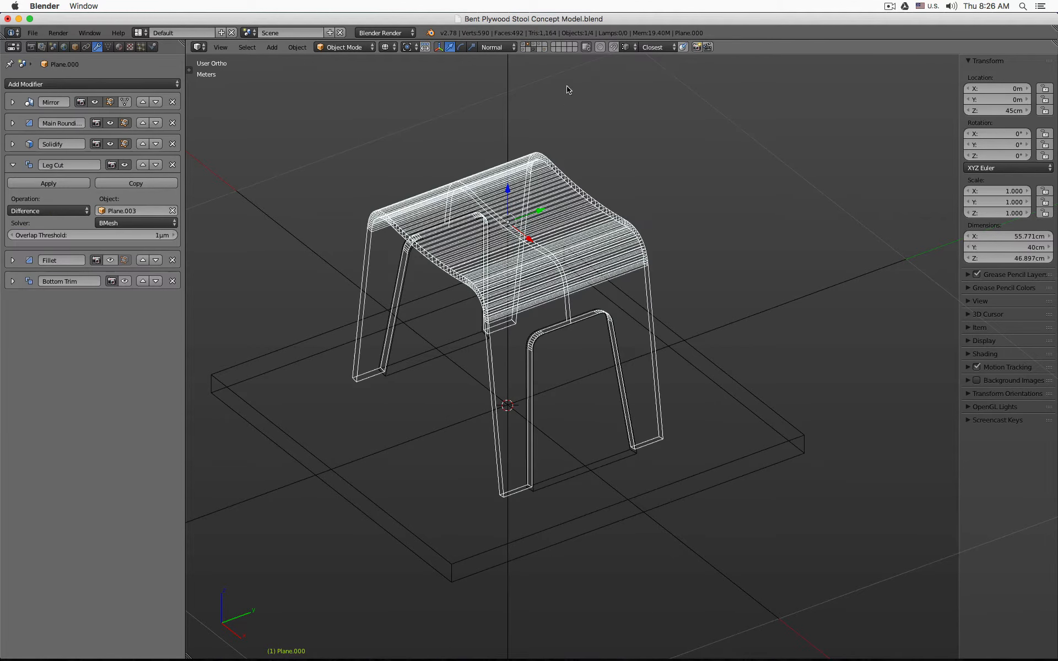
click(533, 48)
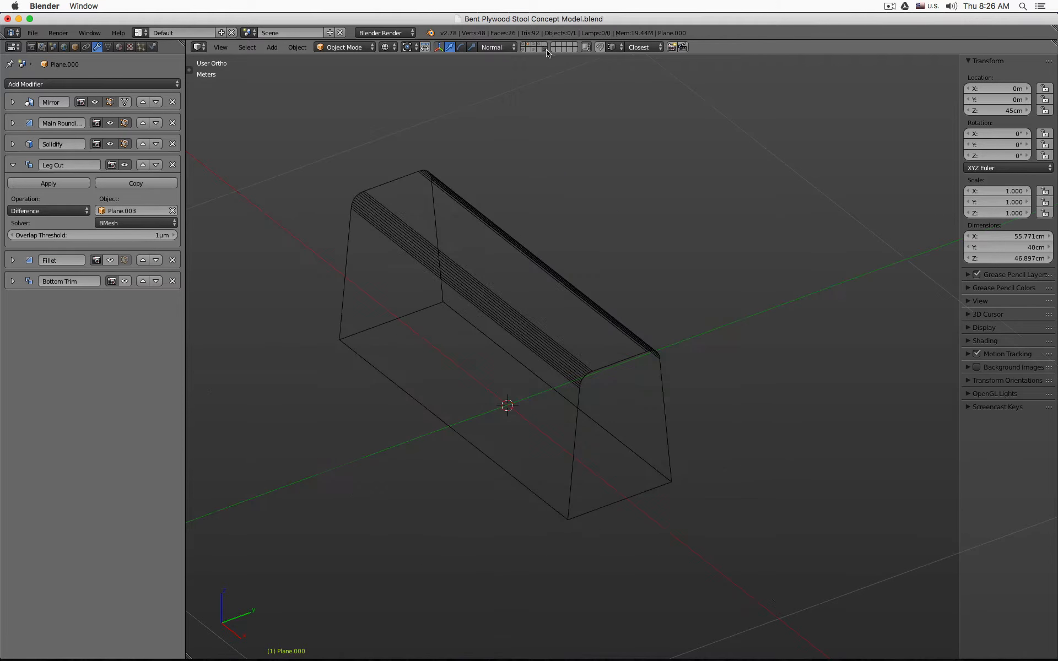
- Rename the stretched cutter object as Leg Tunnel
click(75, 47)
click(67, 85)
text(Leg Tunnel)
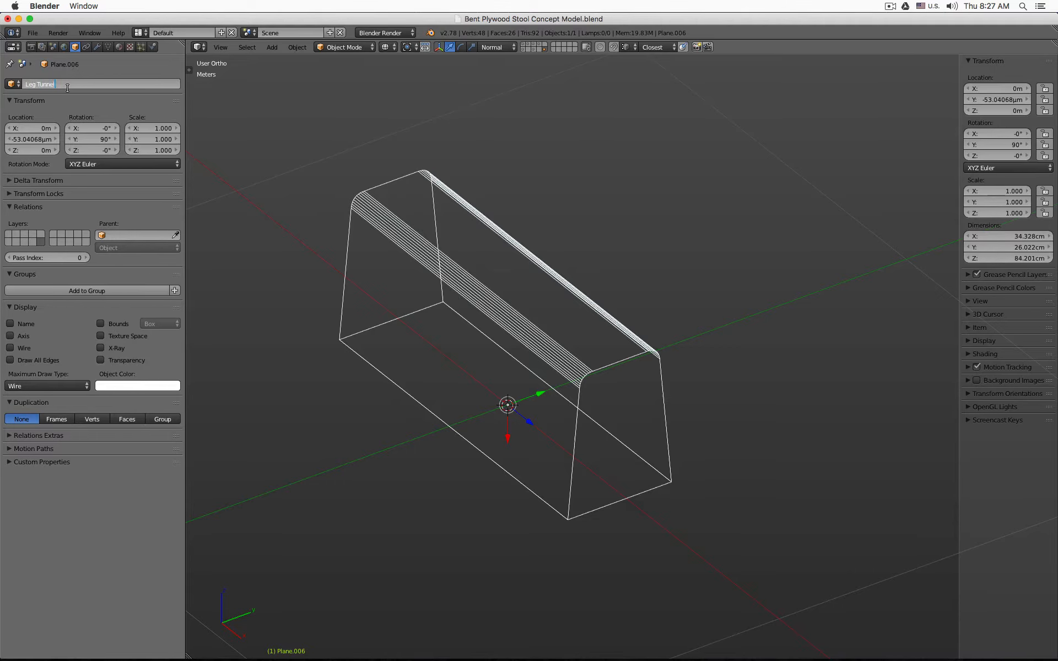
key(Return)
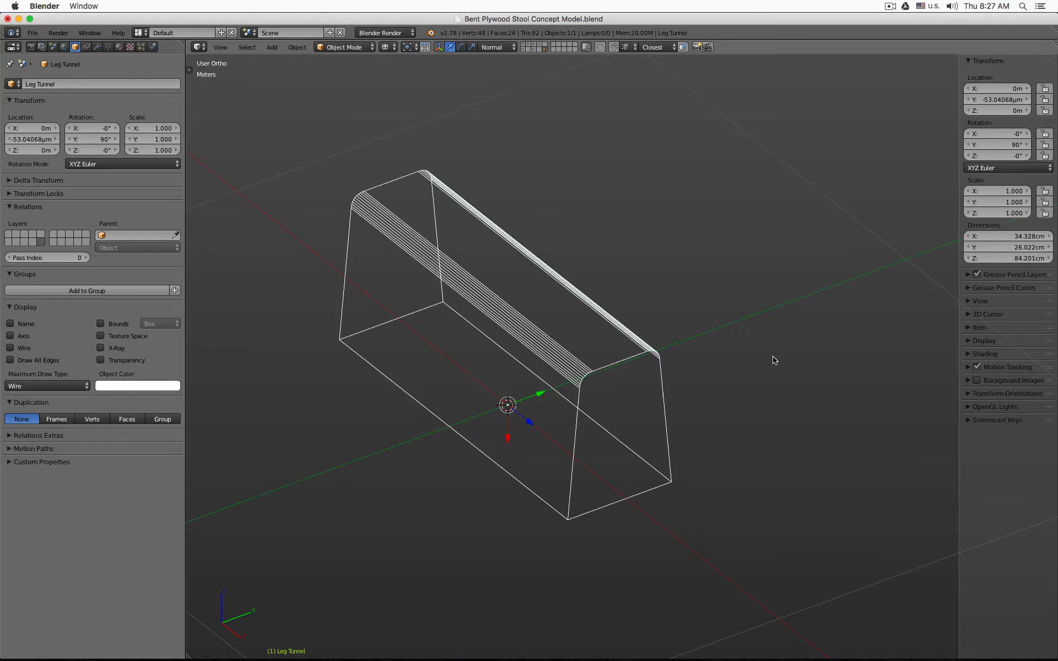
- Select the thickened stool on its own layer and set its Leg Cut modifier's object to Leg Tunnel
key(z)
click(529, 45)
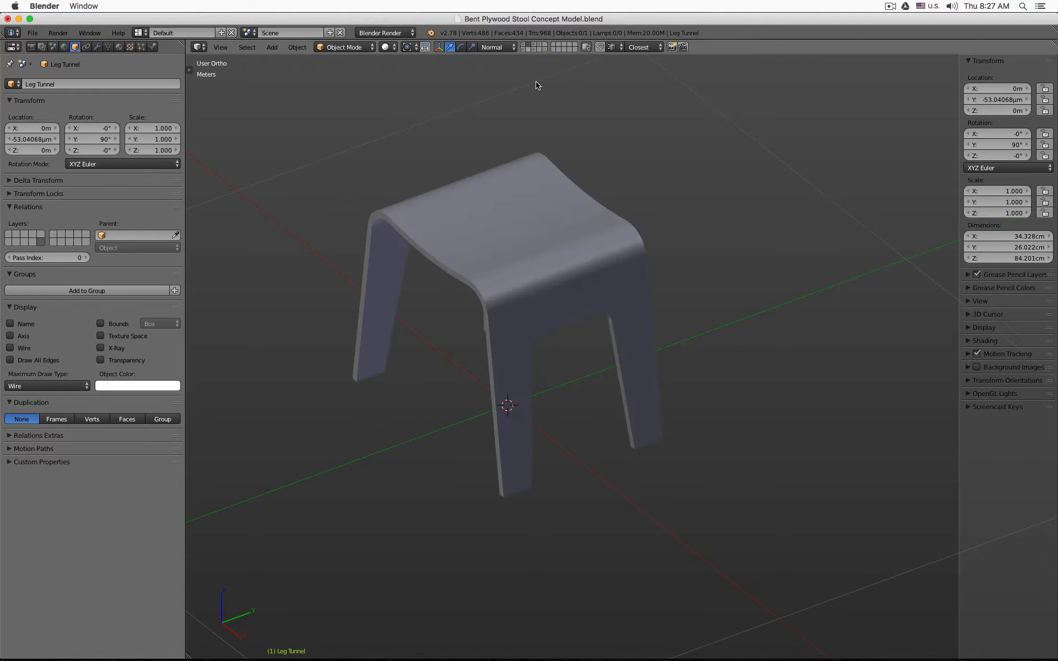
click(525, 45)
right_click(523, 223)
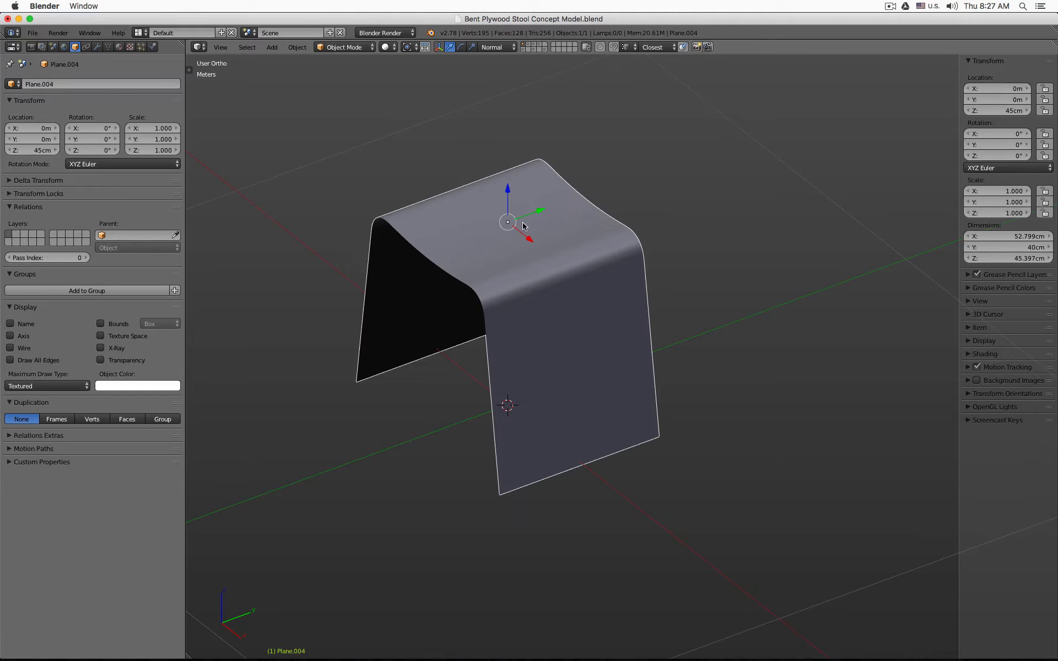
click(529, 45)
key(z)
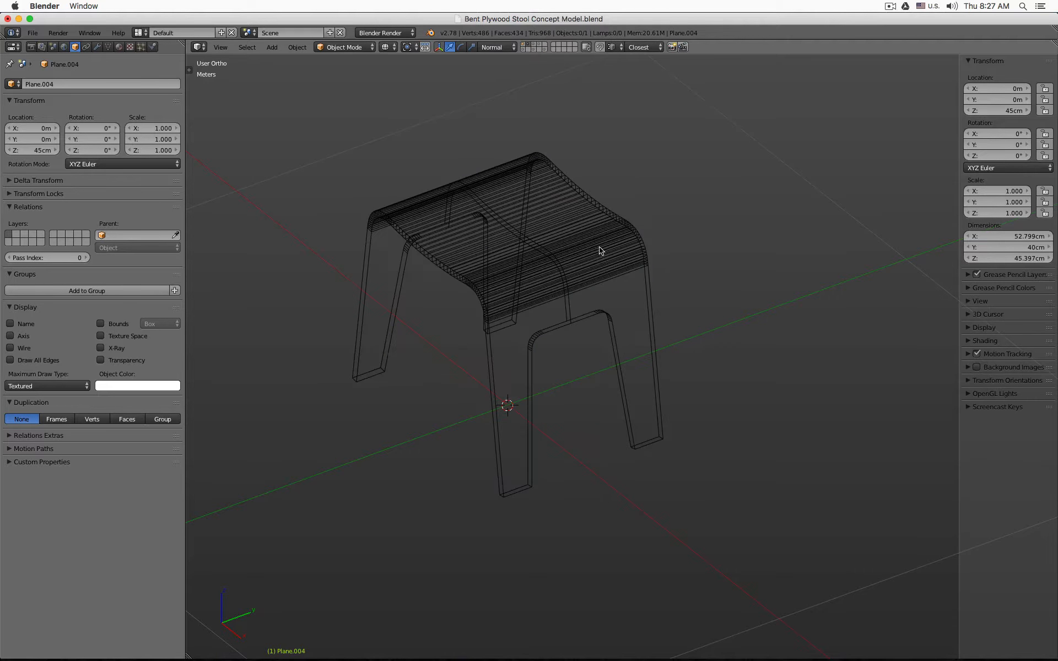
right_click(602, 243)
click(97, 47)
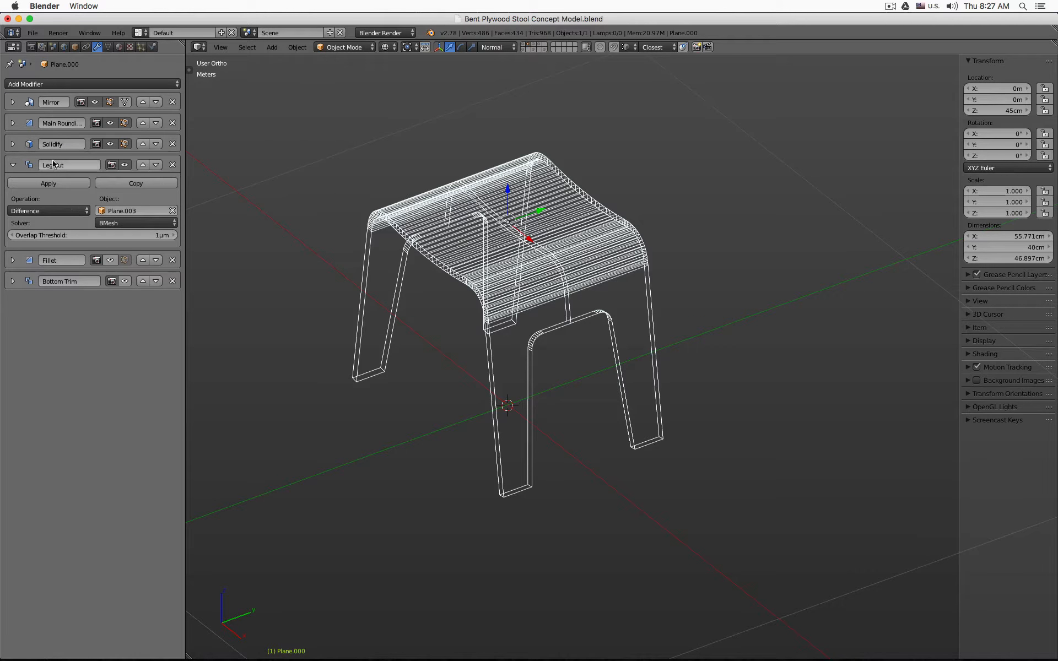
click(173, 210)
click(159, 210)
text(leg)
key(Return)
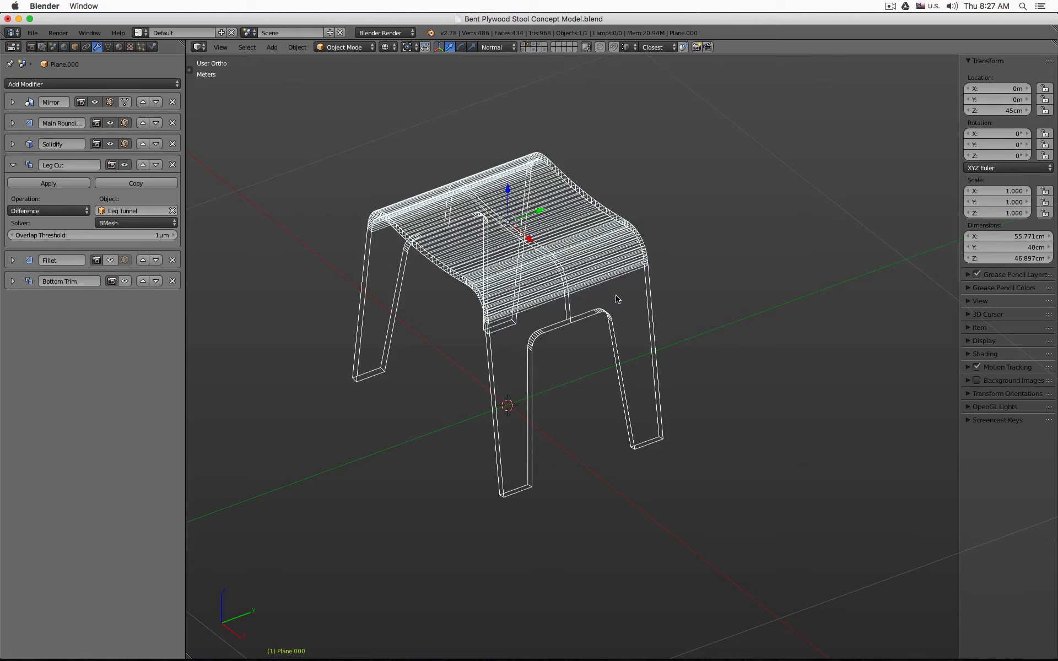
- Show the Leg Tunnel with the shaded stool and lower its four top corner vertices until it is about 29.6 cm tall
key(z)
mouse_move(613, 383)
middle_down()
mouse_move(574, 366)
mouse_move(649, 361)
mouse_move(633, 341)
middle_up()
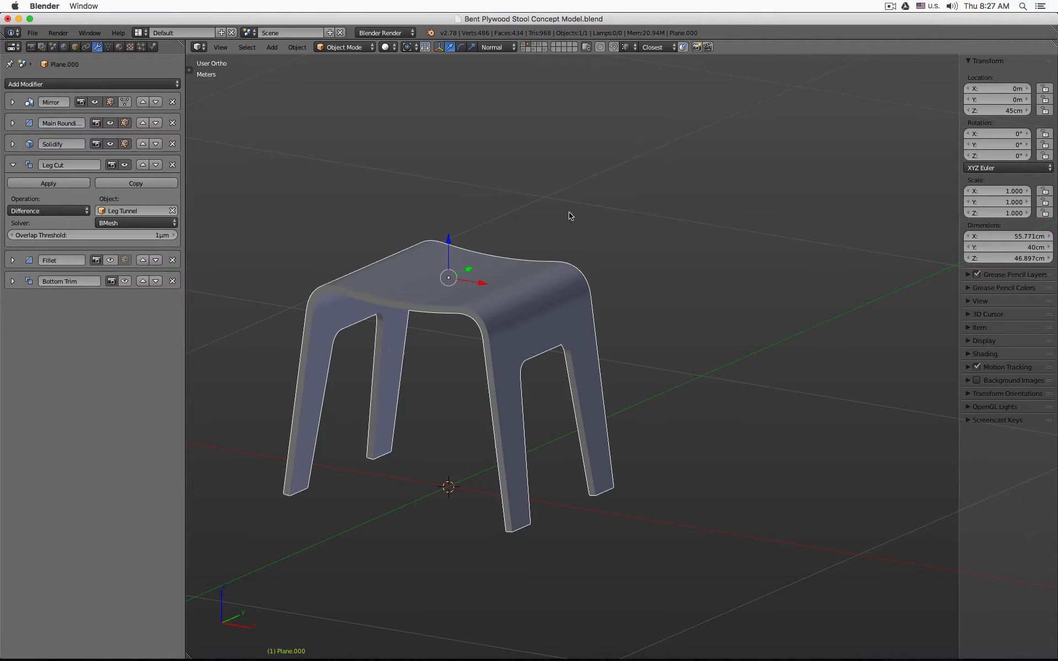
shift+click(541, 48)
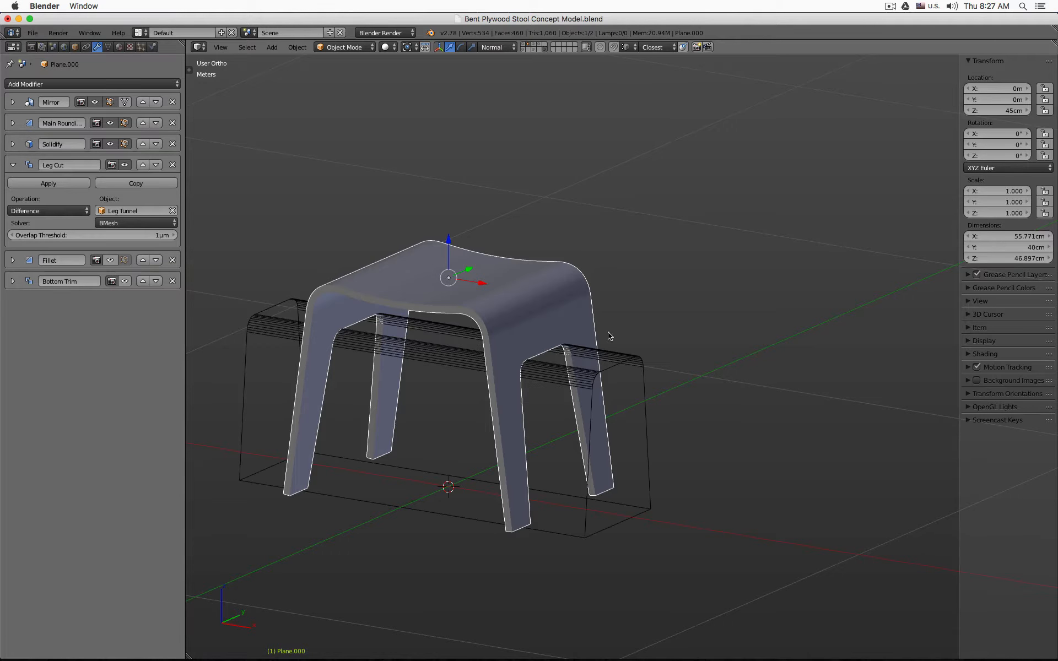
right_click(629, 353)
key(Tab)
right_click(590, 377)
shift+right_click(641, 353)
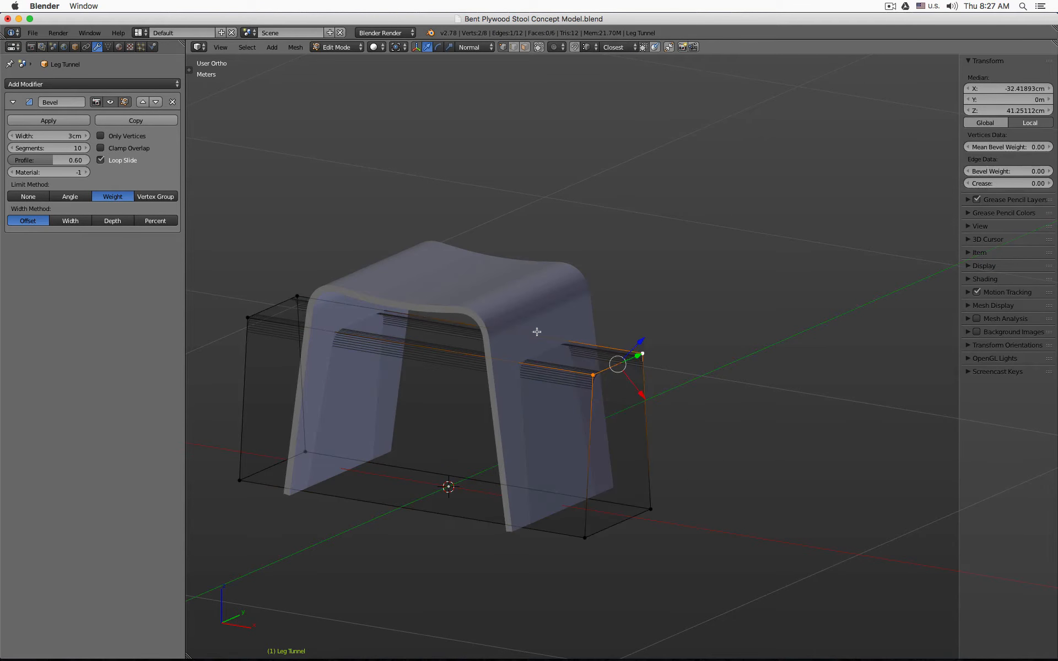
shift+right_click(249, 318)
shift+right_click(297, 296)
drag(452, 294, 449, 320)
key(Tab)
- Examine how the Leg Tunnel cuts across the stool's slanted legs in a front wireframe view
middle_drag(564, 339, 652, 317)
key(KP_1)
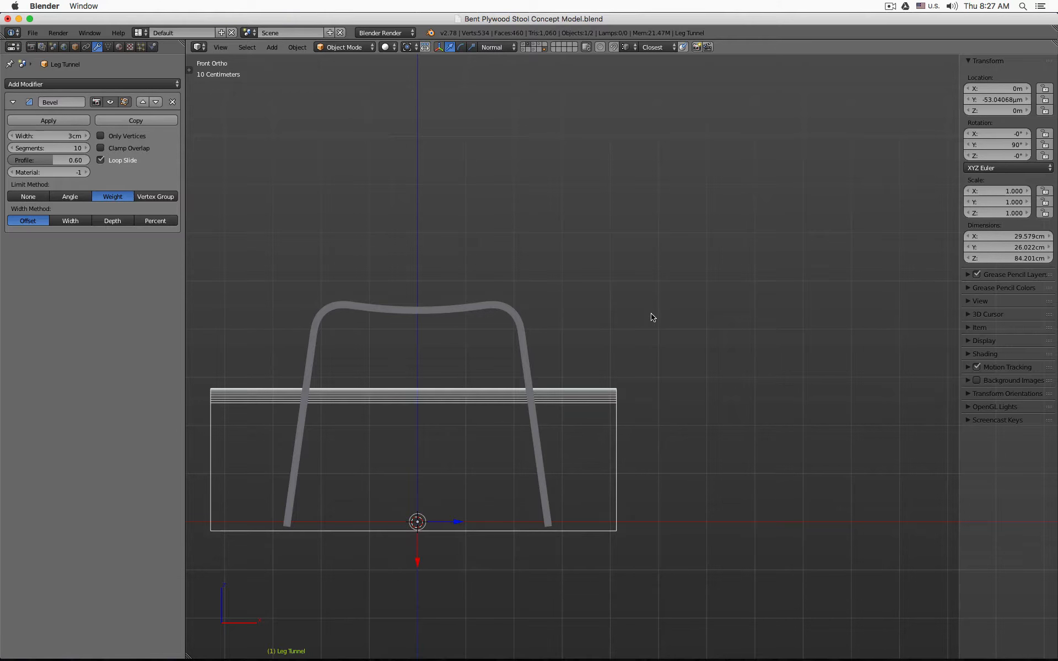
key(z)
scroll(536, 387, up, 4)
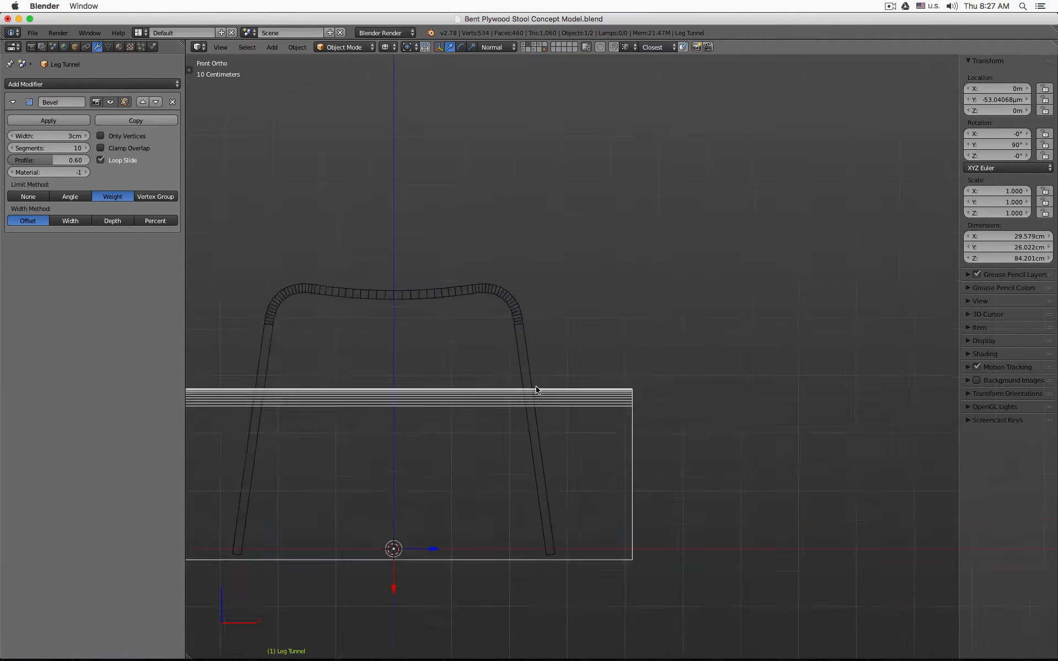
right_click(518, 329)
scroll(517, 330, down, 4)
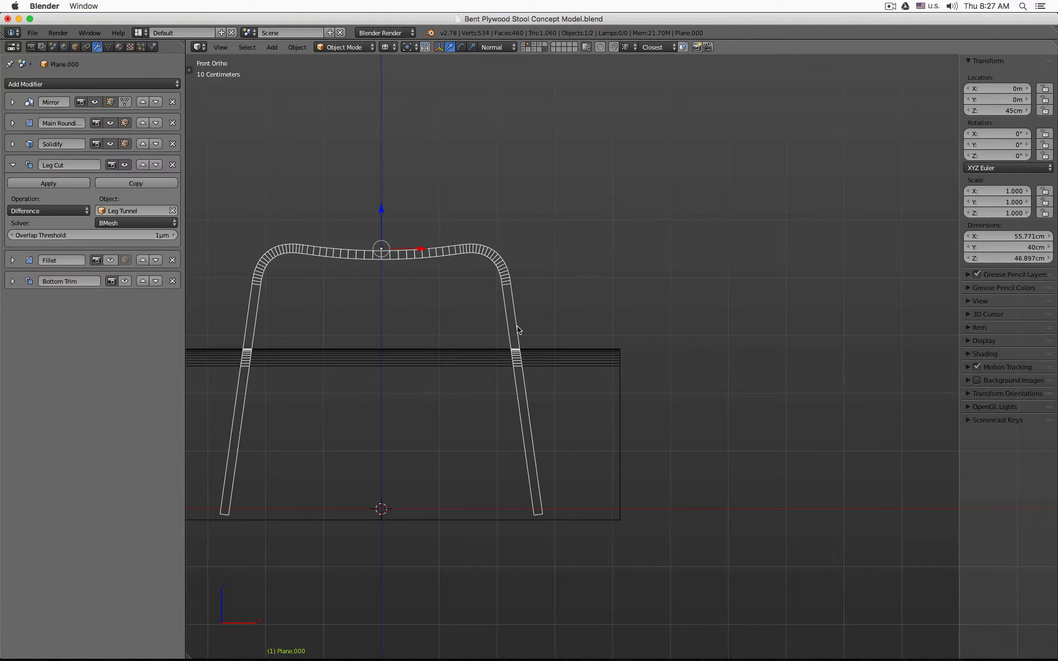
scroll(518, 330, up, 4)
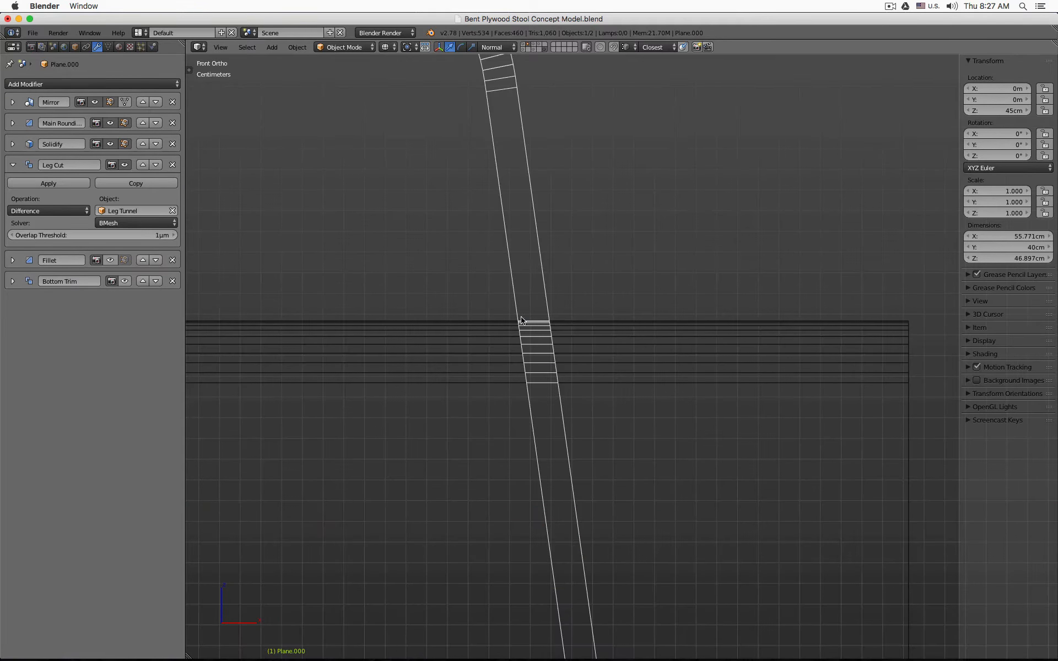
- Show only the stool, move its Leg Cut modifier above Solidify and toggle Solidify's viewport display in front wireframe view
click(525, 44)
key(z)
scroll(602, 274, down, 5)
mouse_move(700, 316)
middle_down()
mouse_move(705, 328)
mouse_move(586, 314)
mouse_move(456, 323)
mouse_move(641, 319)
middle_up()
key(KP_1)
key(z)
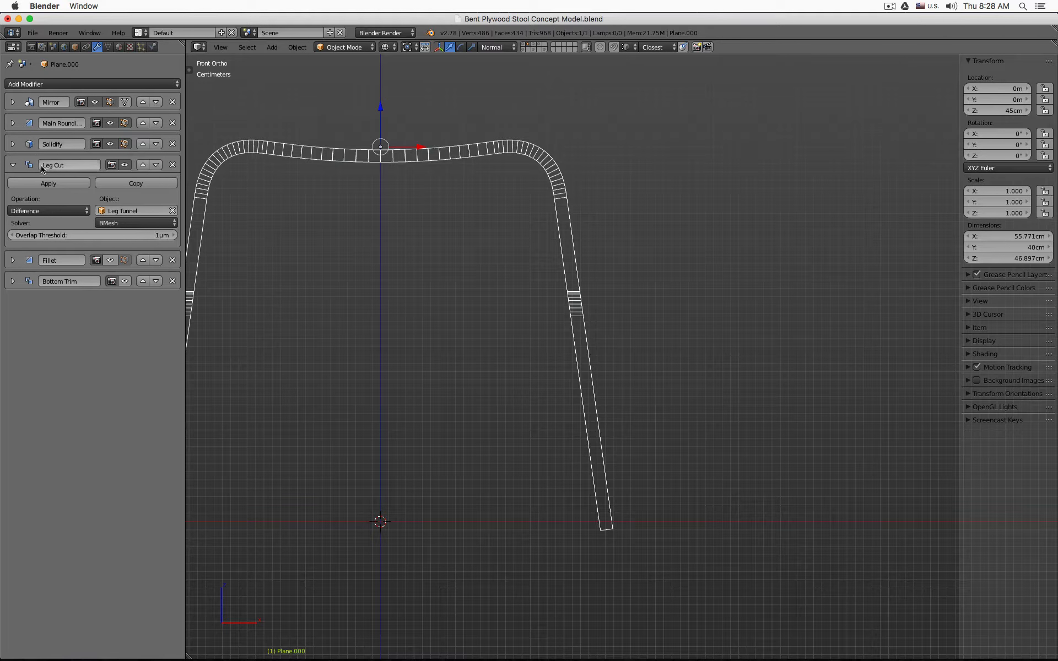
click(145, 163)
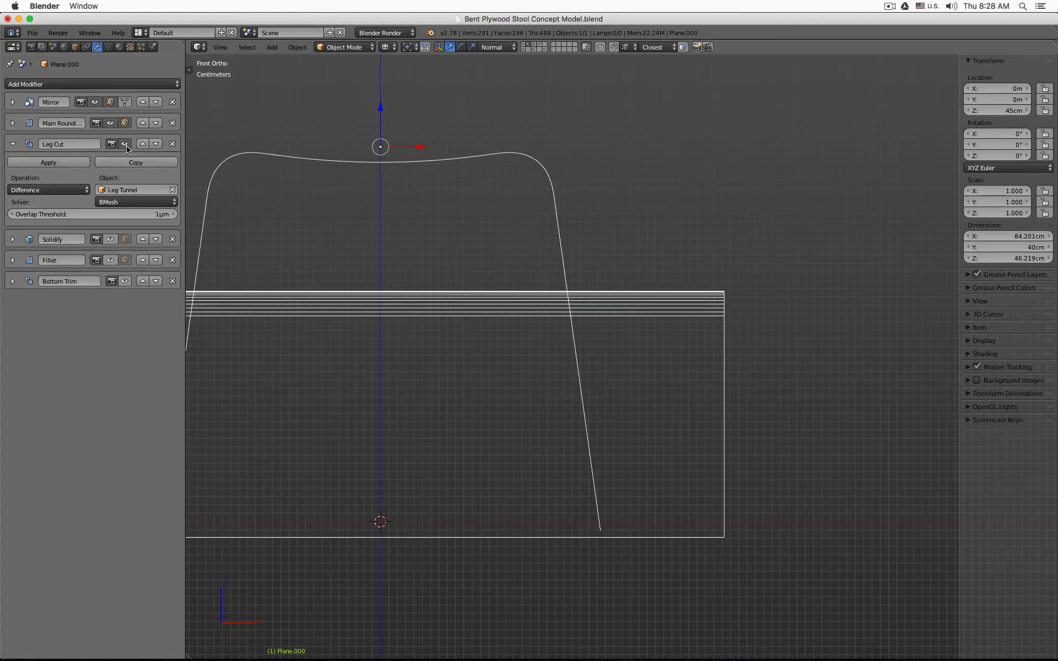
click(110, 239)
click(110, 239)
- Show the angled leg cutters' layer together with the stool in a perspective-angle wireframe view
scroll(664, 288, down, 3)
mouse_move(664, 288)
middle_down()
mouse_move(616, 315)
mouse_move(638, 232)
mouse_move(791, 298)
mouse_move(697, 319)
mouse_move(680, 319)
mouse_move(670, 301)
middle_up()
key(z)
shift+click(534, 50)
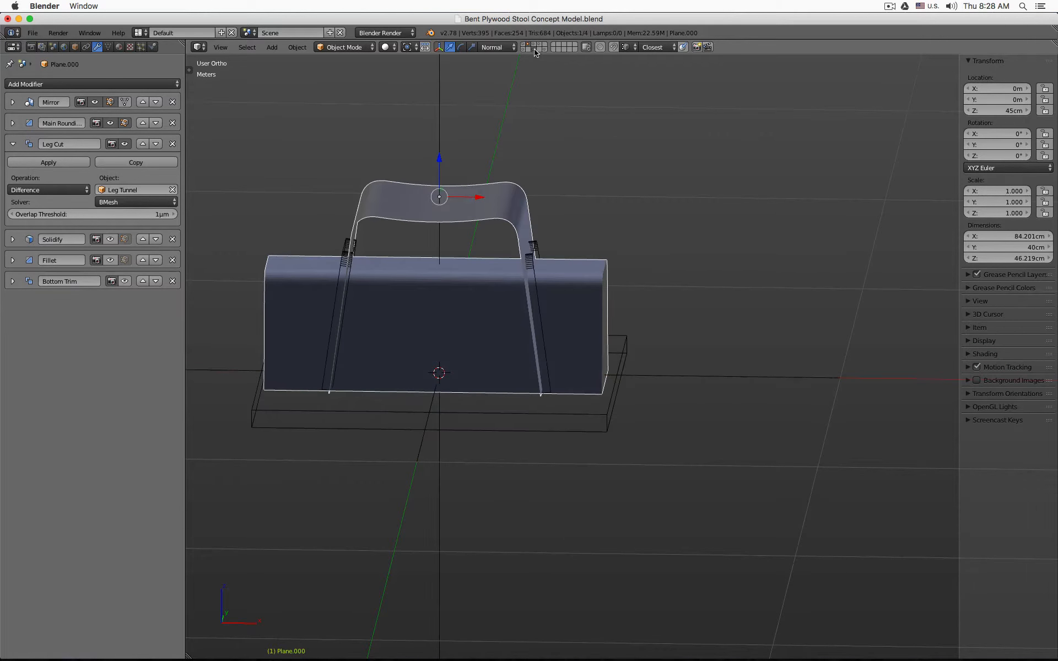
key(z)
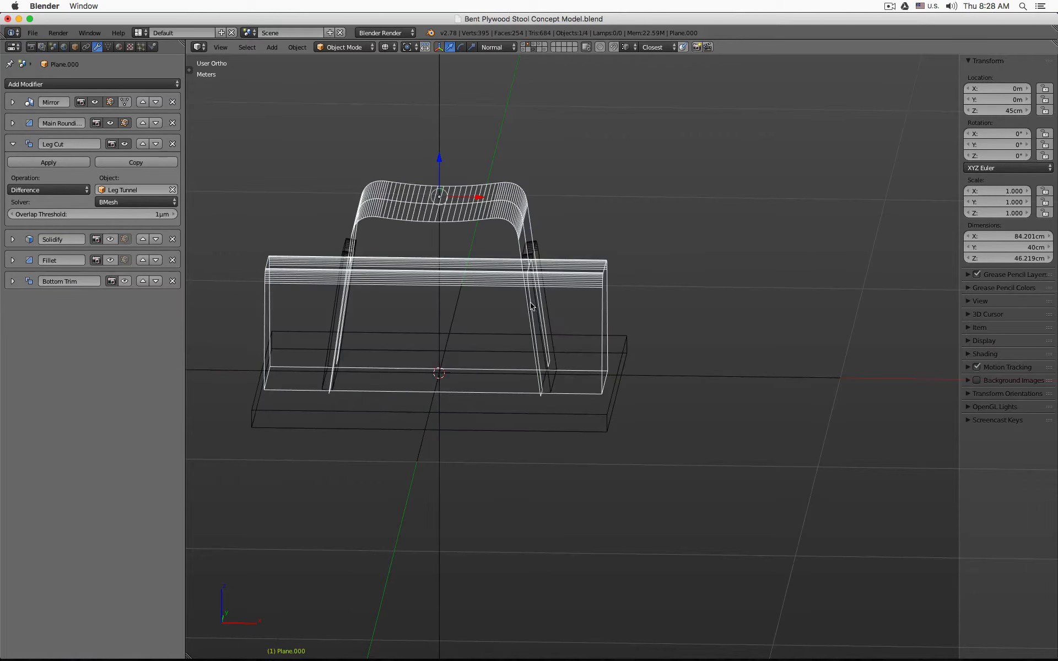
- Replace the Leg Cut modifier's object with the angled cutter Plane.003 and turn on Solidify's viewport display in shaded view
click(172, 190)
click(172, 189)
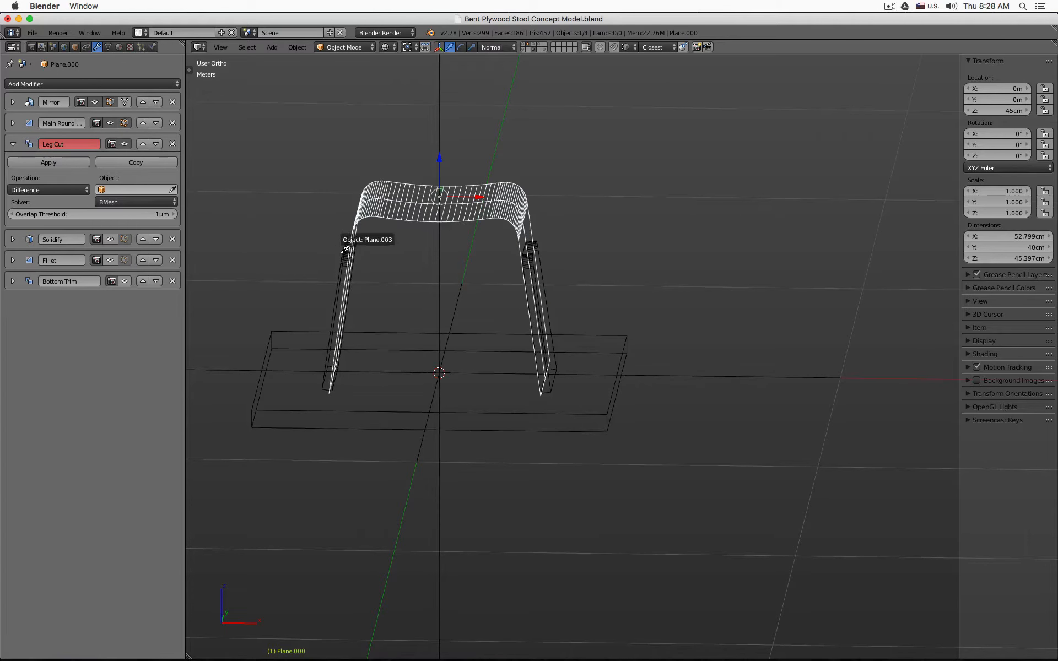
click(345, 241)
mouse_move(444, 272)
middle_down()
mouse_move(463, 245)
mouse_move(406, 253)
mouse_move(535, 249)
mouse_move(385, 163)
middle_up()
key(z)
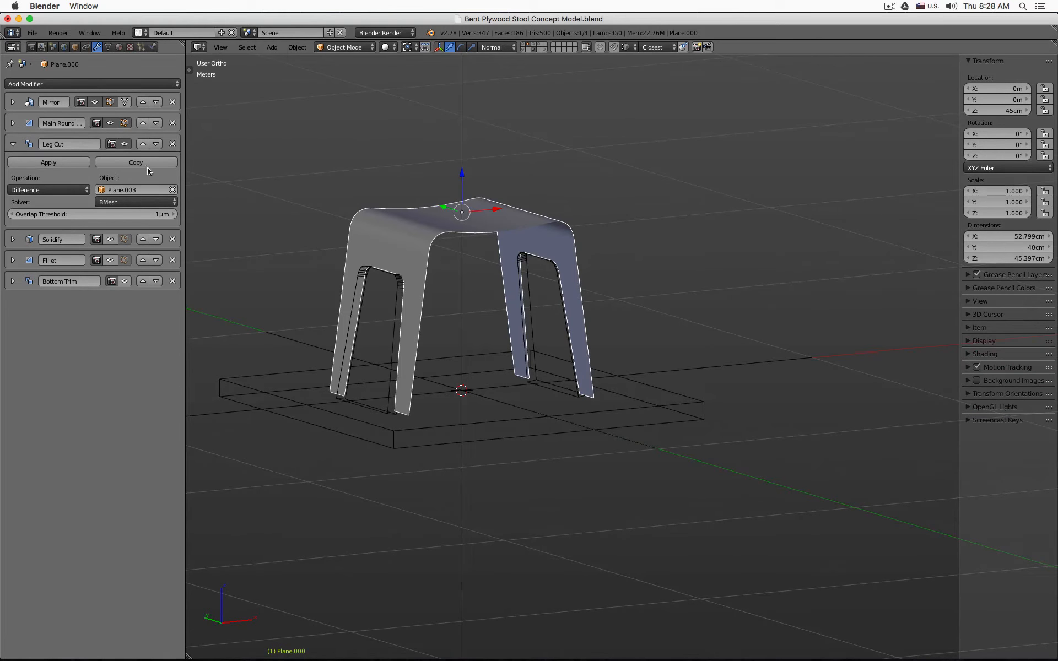
click(110, 240)
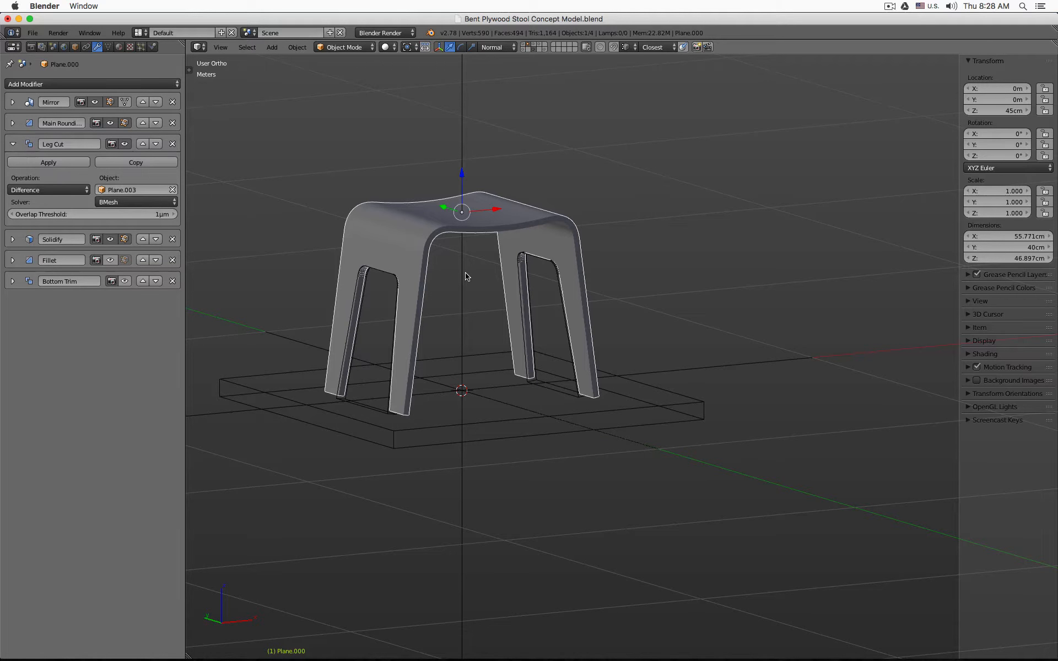
- Examine the stool's base mesh in Edit Mode in wireframe and shaded views, with Solidify's viewport display on and off
key(KP_1)
key(z)
key(Tab)
middle_drag(555, 209, 562, 213)
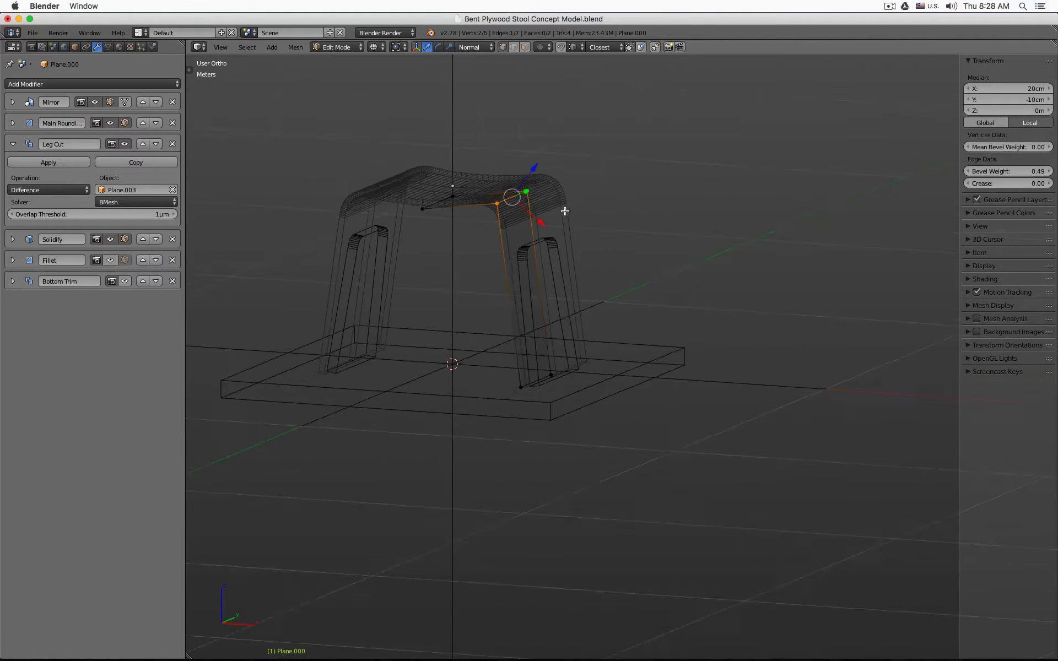
key(a)
key(z)
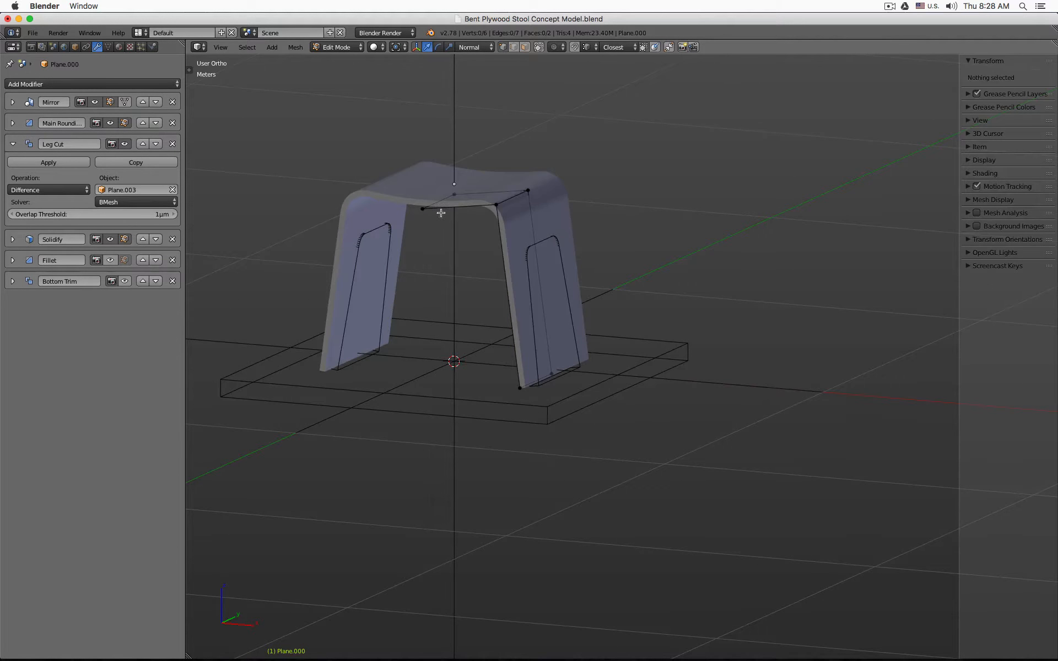
click(110, 240)
click(111, 239)
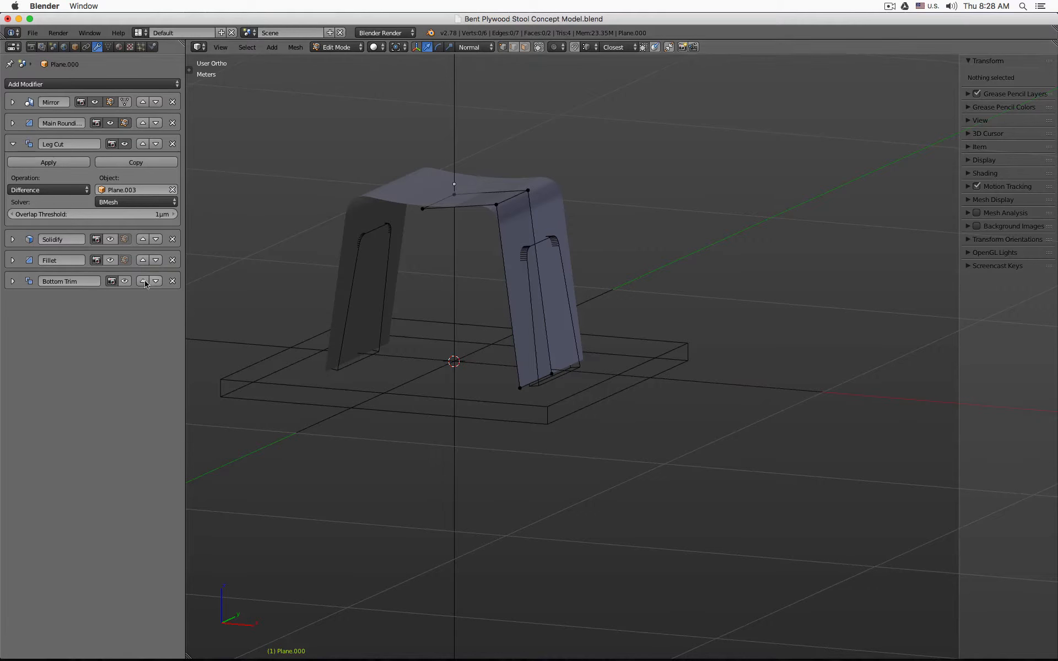
key(Tab)
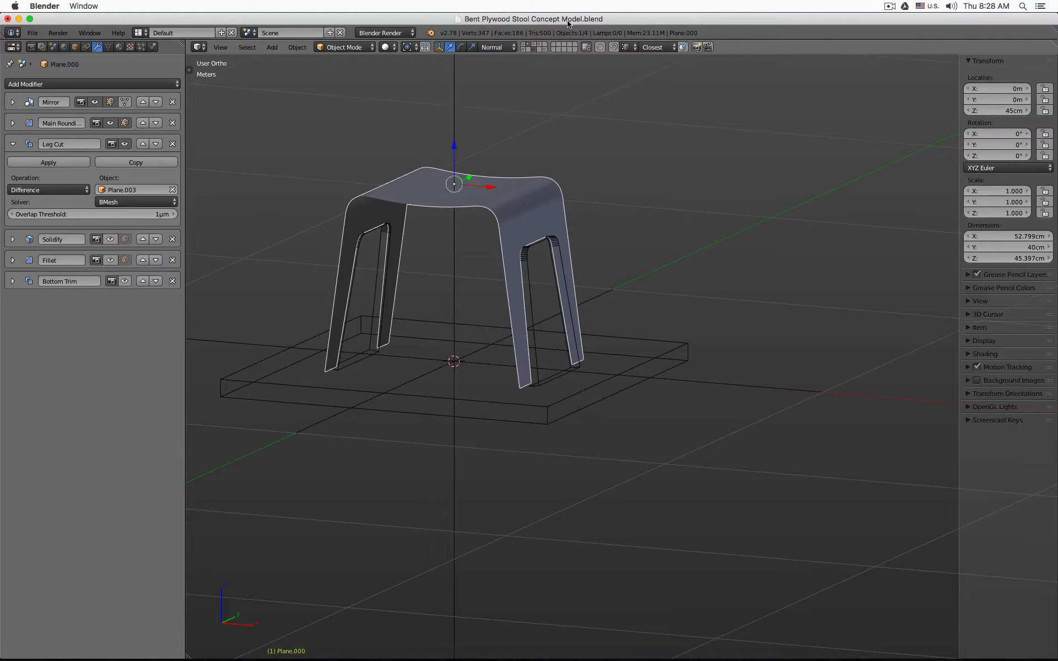
- Show the Leg Tunnel's layer too and select the tunnel, the stool and the angled mirrored cutter in turn to compare them
shift+click(544, 49)
right_click(425, 269)
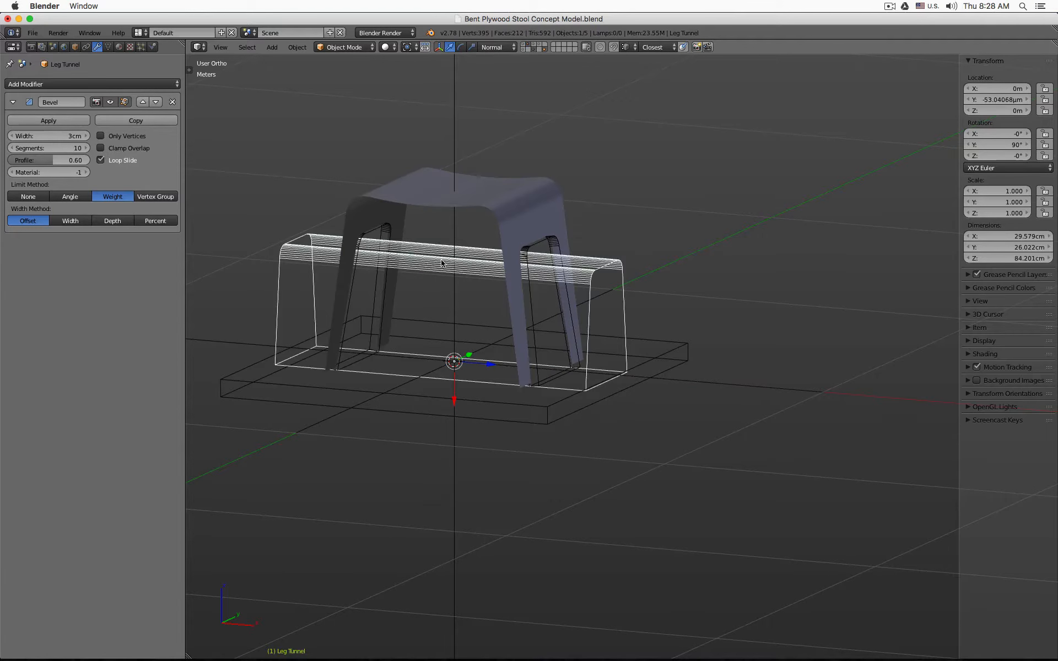
right_click(415, 198)
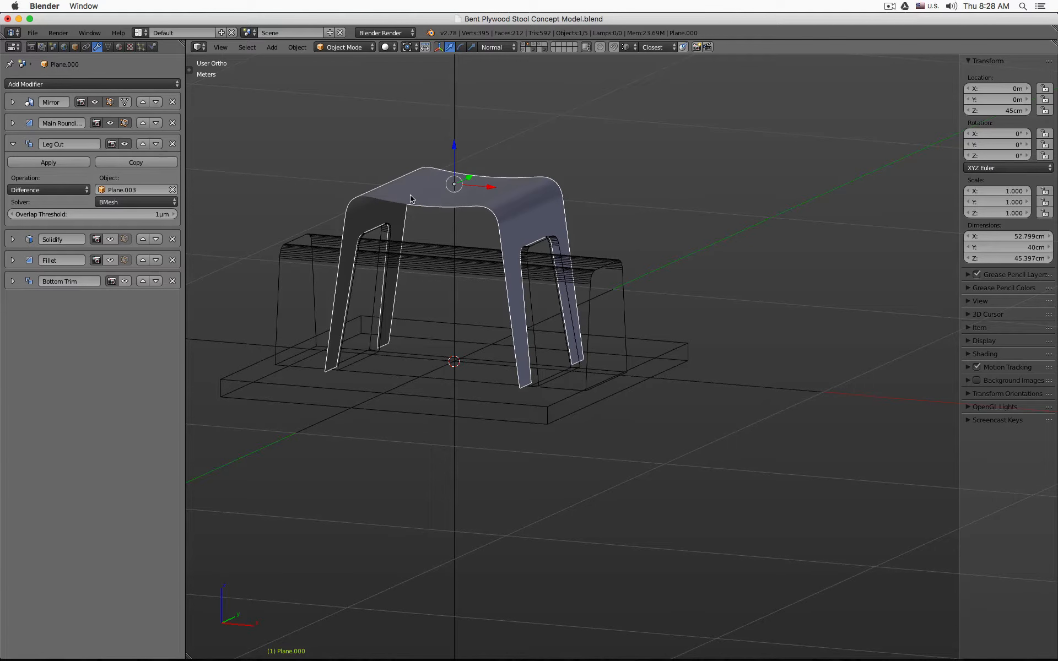
right_click(385, 235)
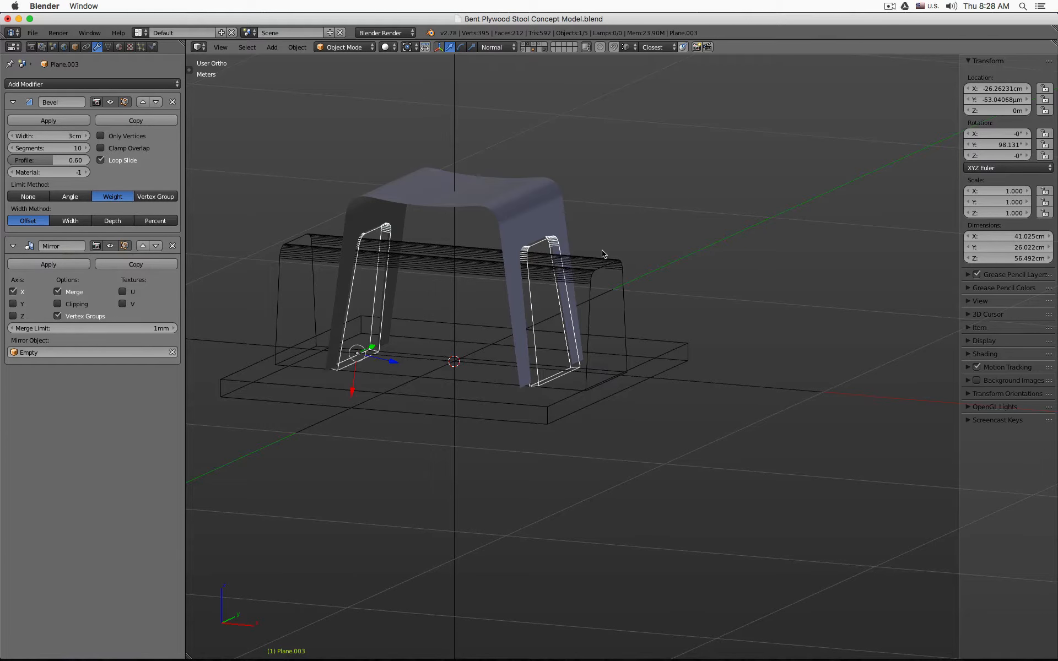
- Move the stool's Solidify modifier above Leg Cut and turn on its viewport display
right_click(519, 210)
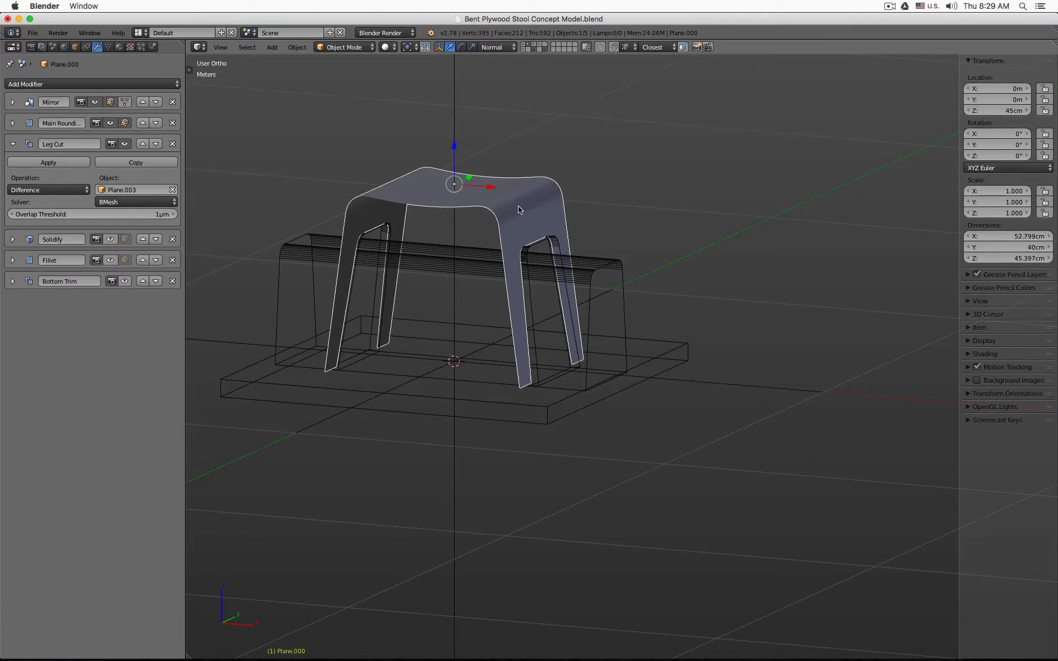
click(143, 239)
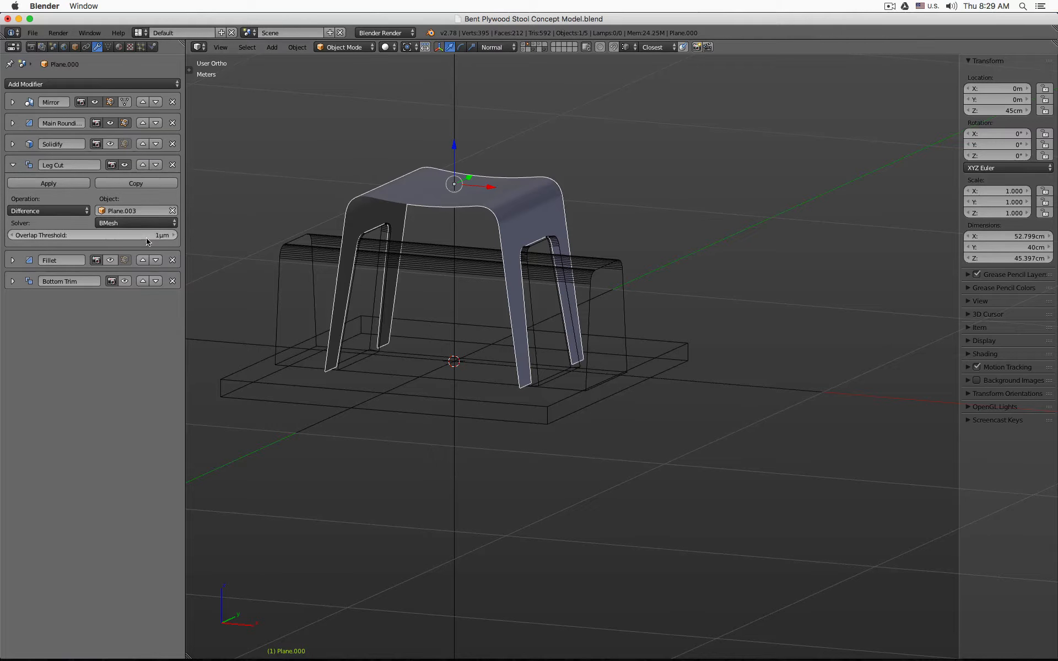
click(111, 145)
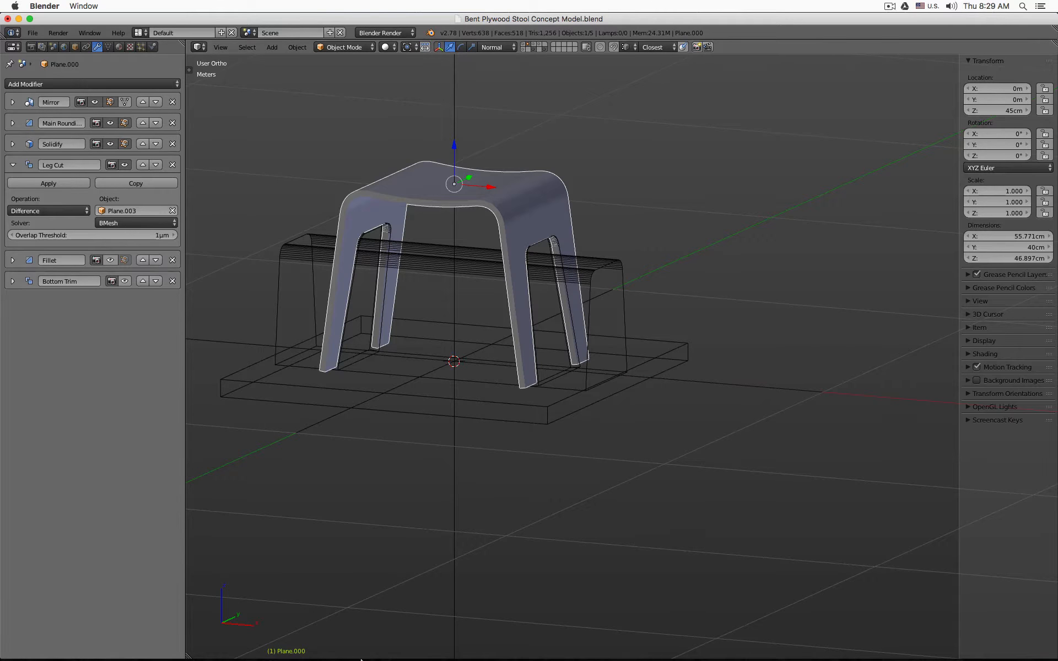
- Switch to Fusion 360 and create a new empty design
mouse_move(353, 639)
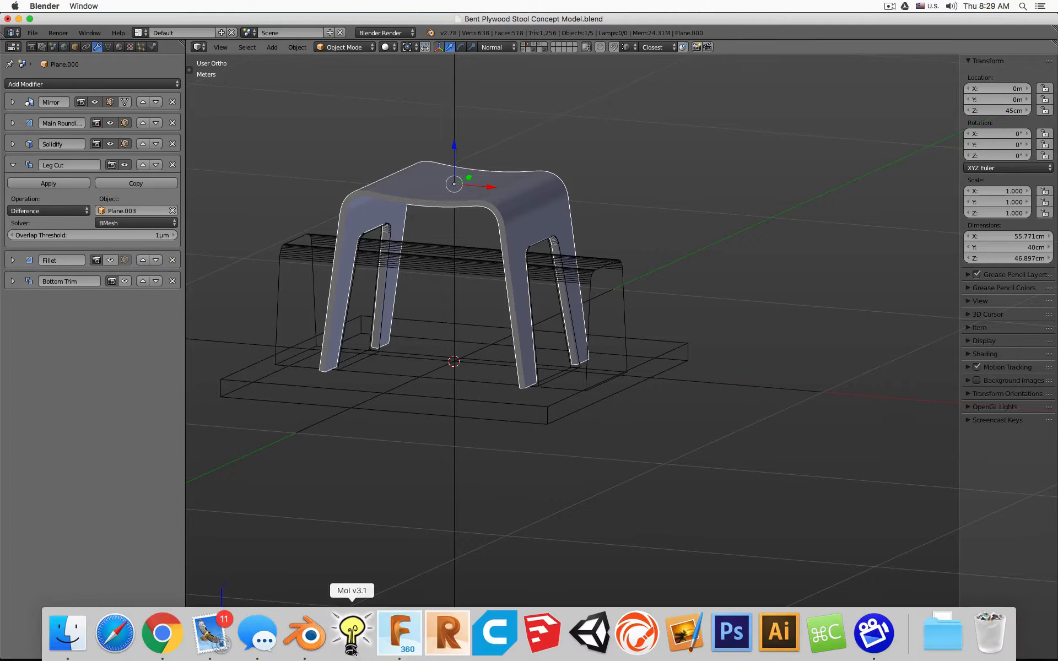
click(404, 636)
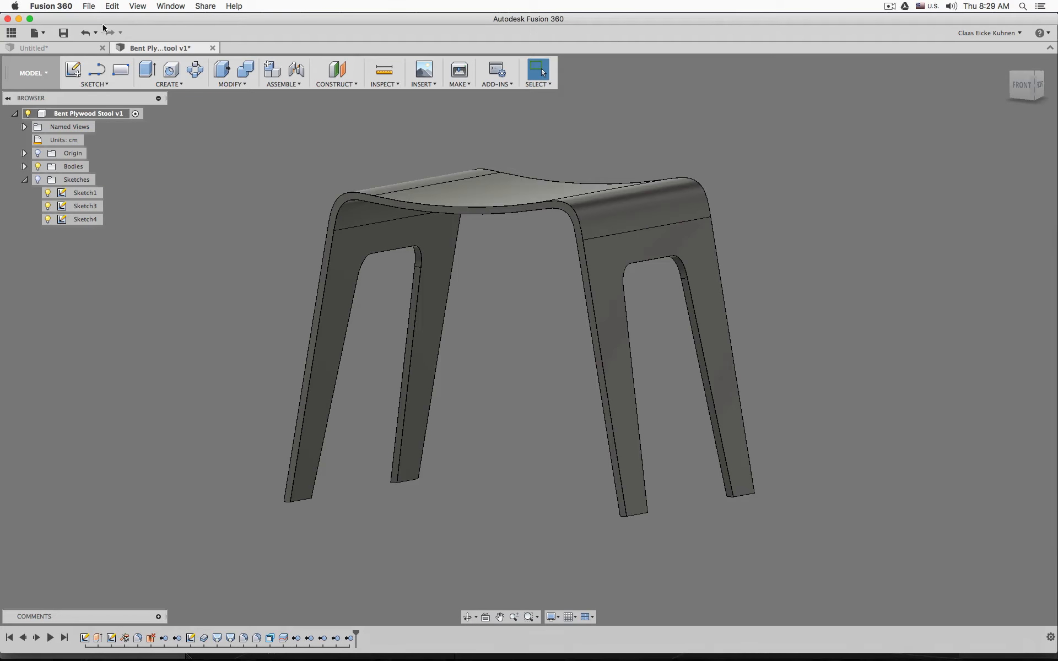
click(45, 34)
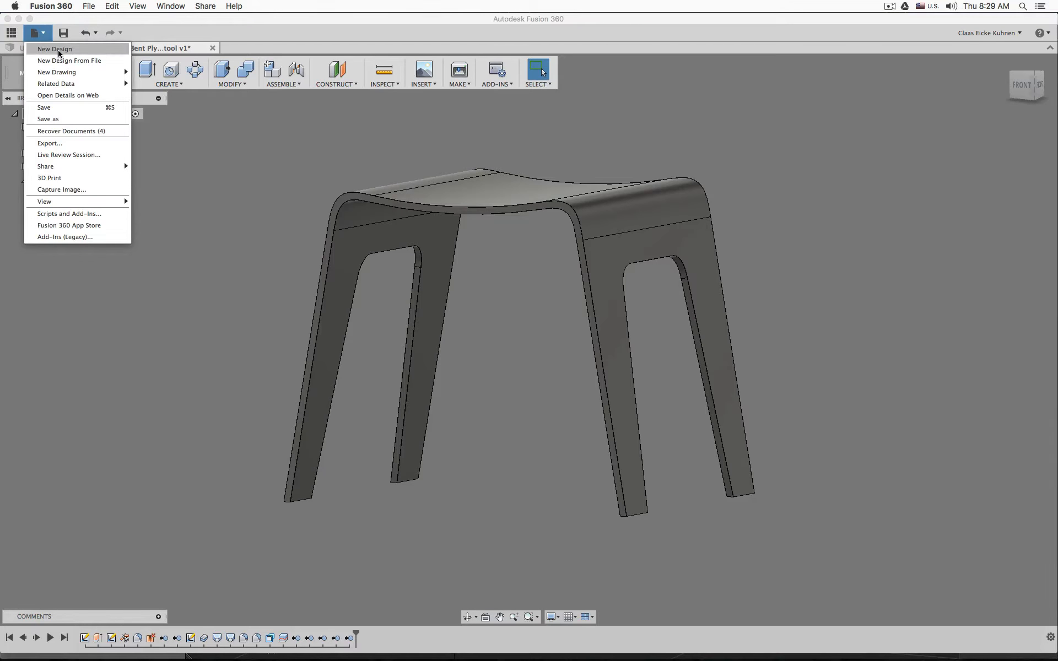
click(57, 49)
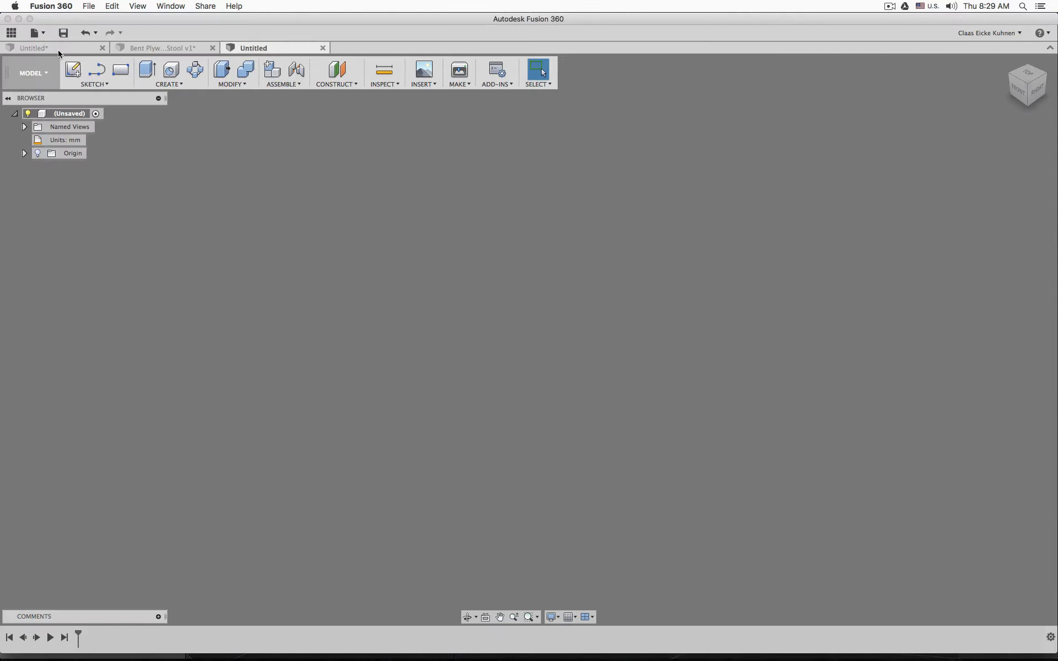
- Set the new design's active units to Centimeter
click(94, 142)
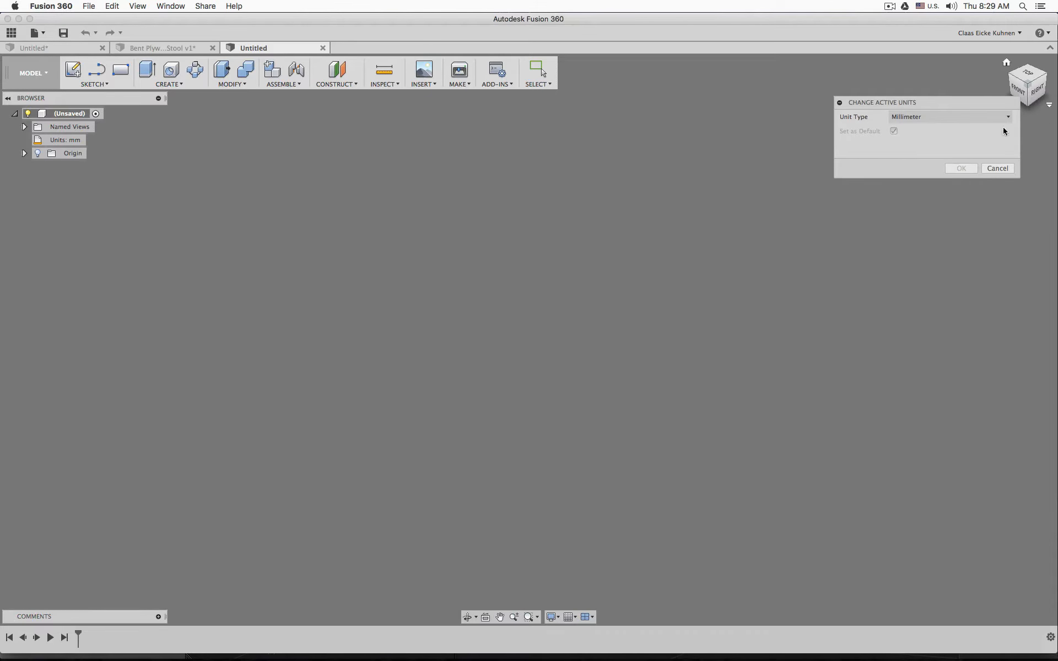
click(952, 117)
click(955, 130)
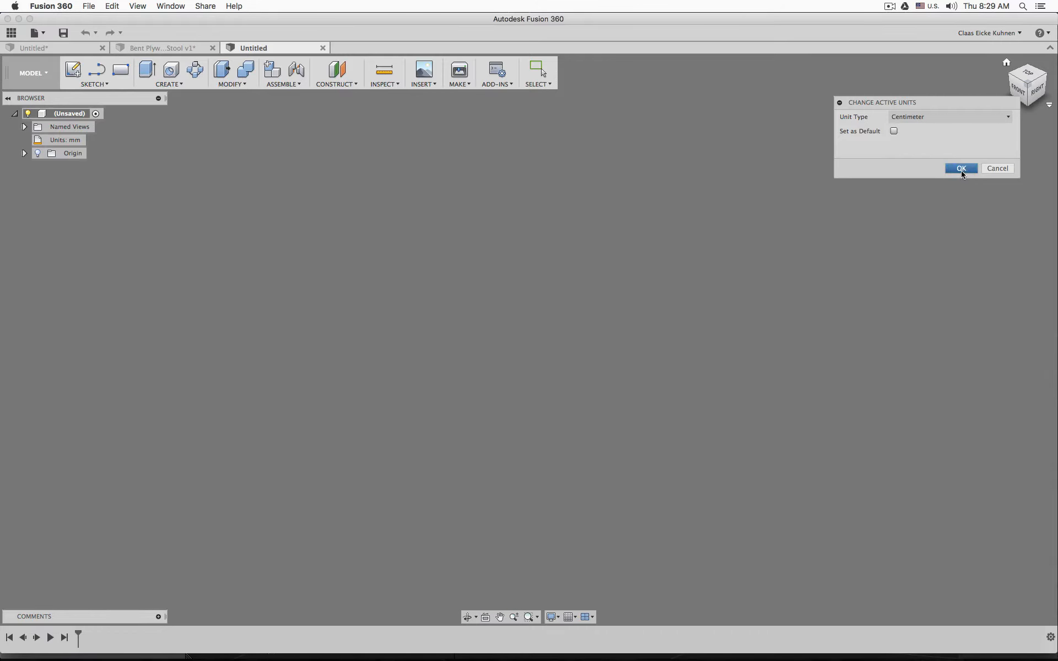
click(961, 168)
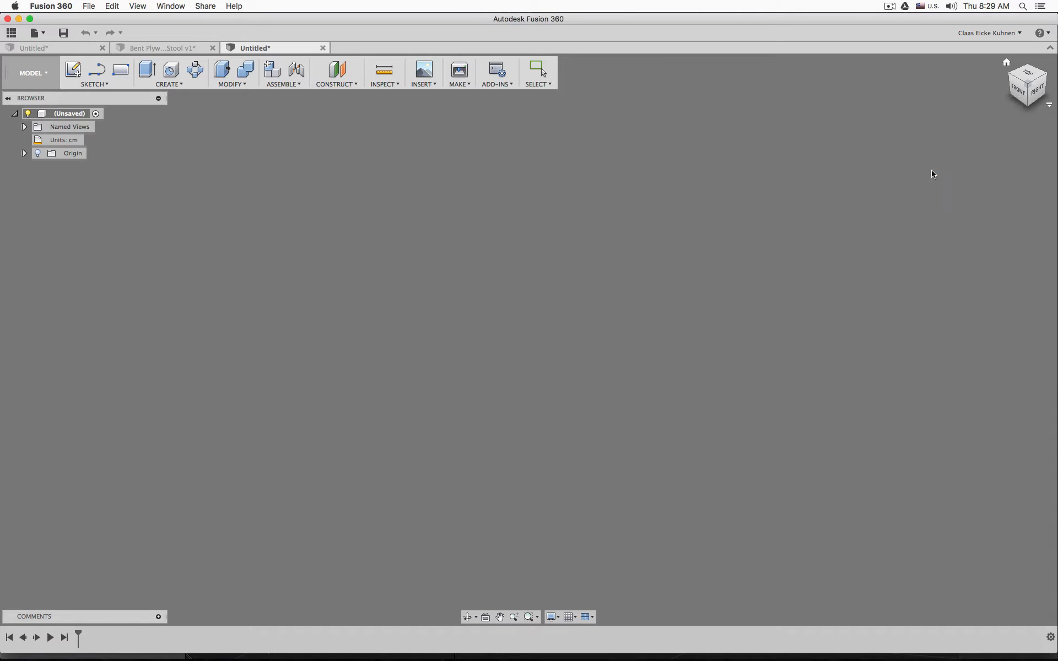
- Display the origin planes and axes and examine their orientation from the front and at an angle
click(38, 153)
middle_drag(795, 374, 703, 362)
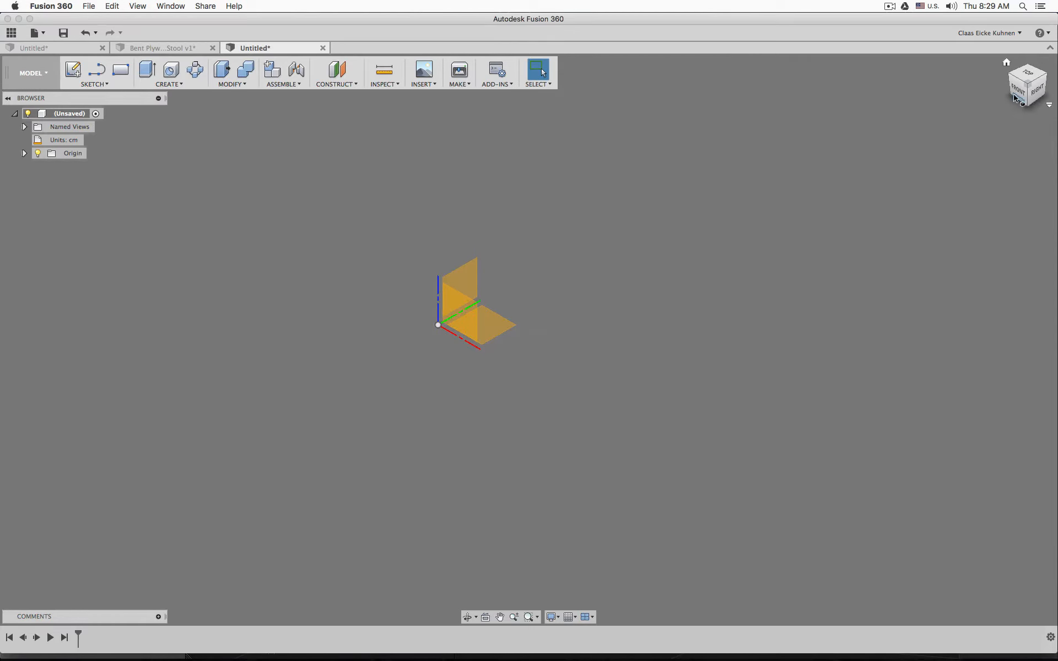
click(1015, 77)
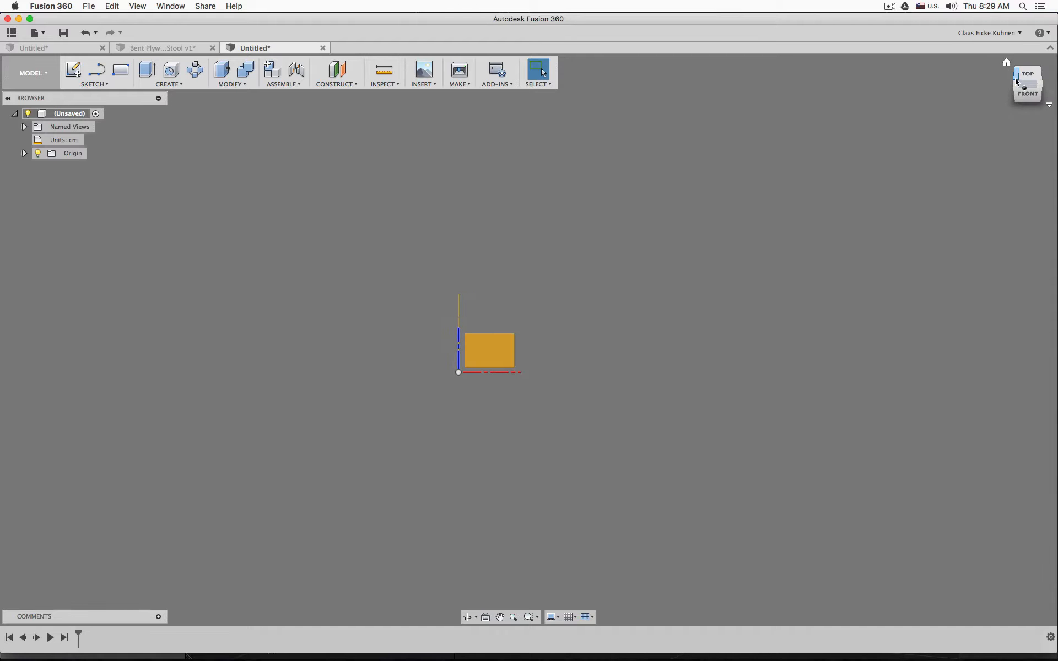
click(1026, 95)
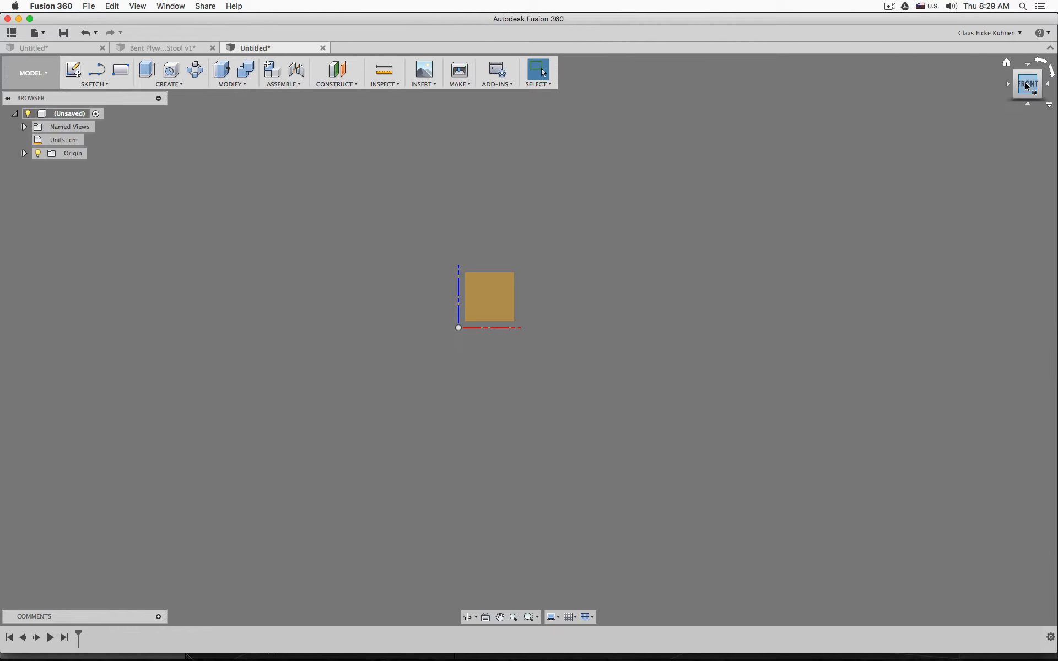
shift+middle_drag(893, 160, 845, 163)
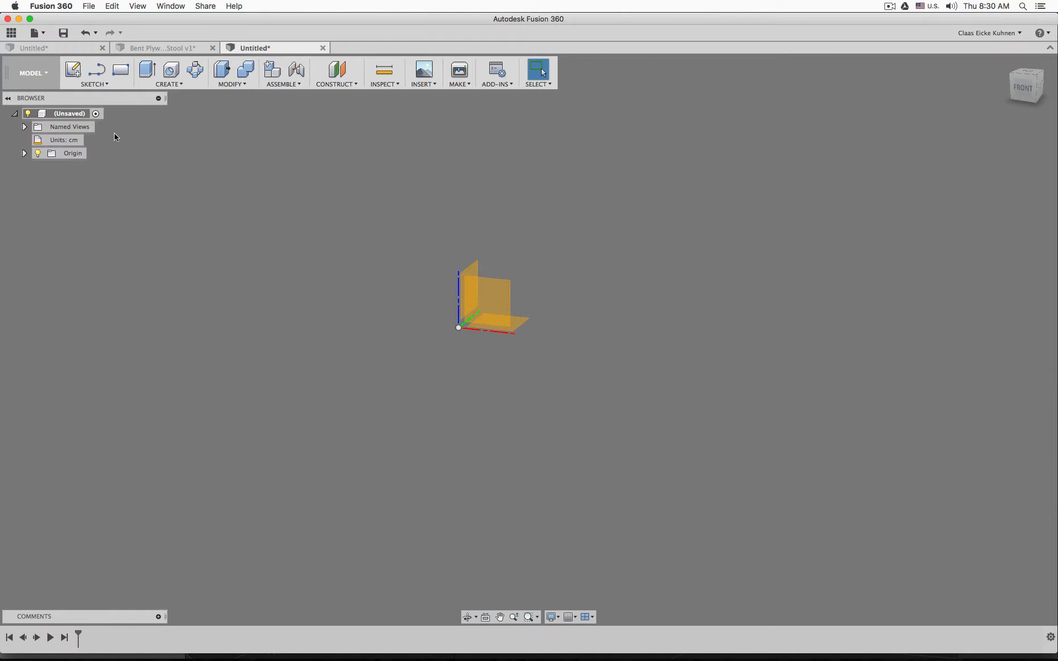
- Start a new sketch on the front origin plane
click(75, 70)
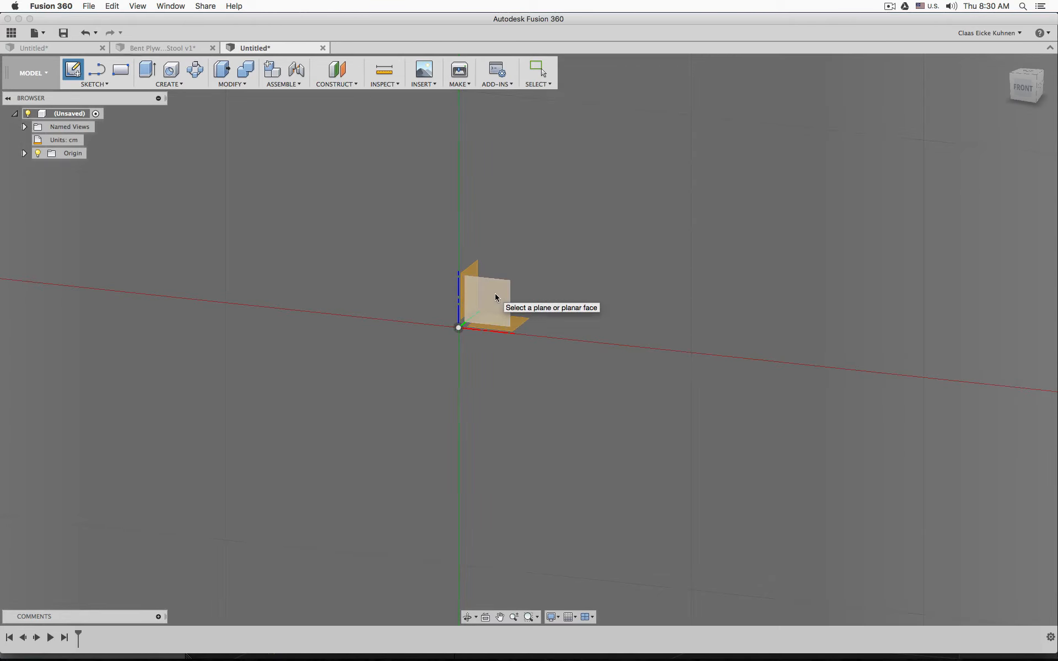
click(1023, 87)
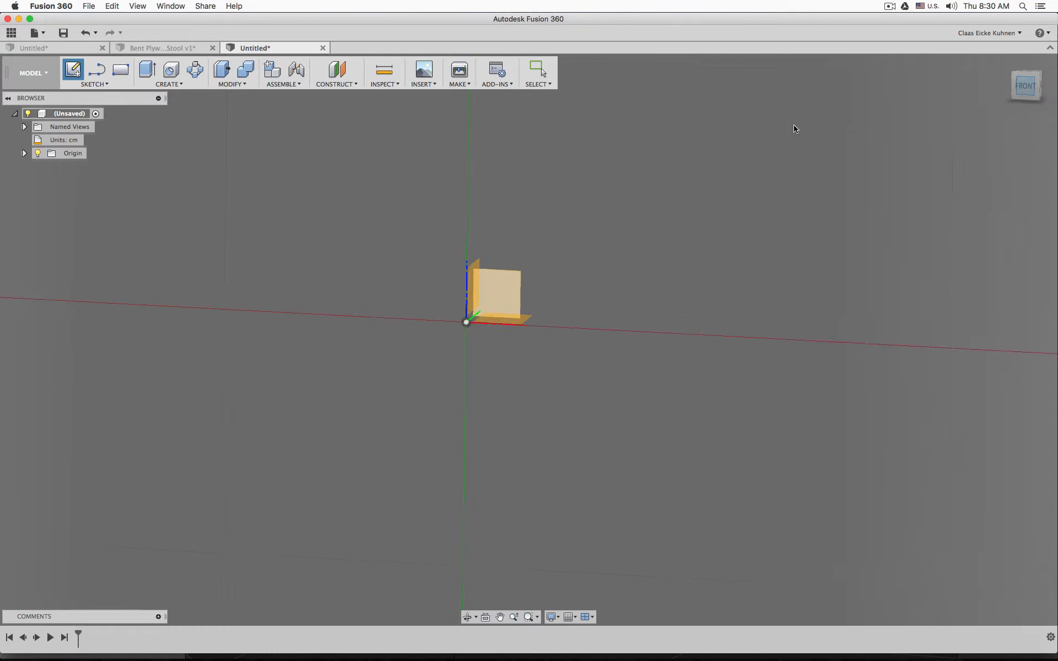
click(517, 279)
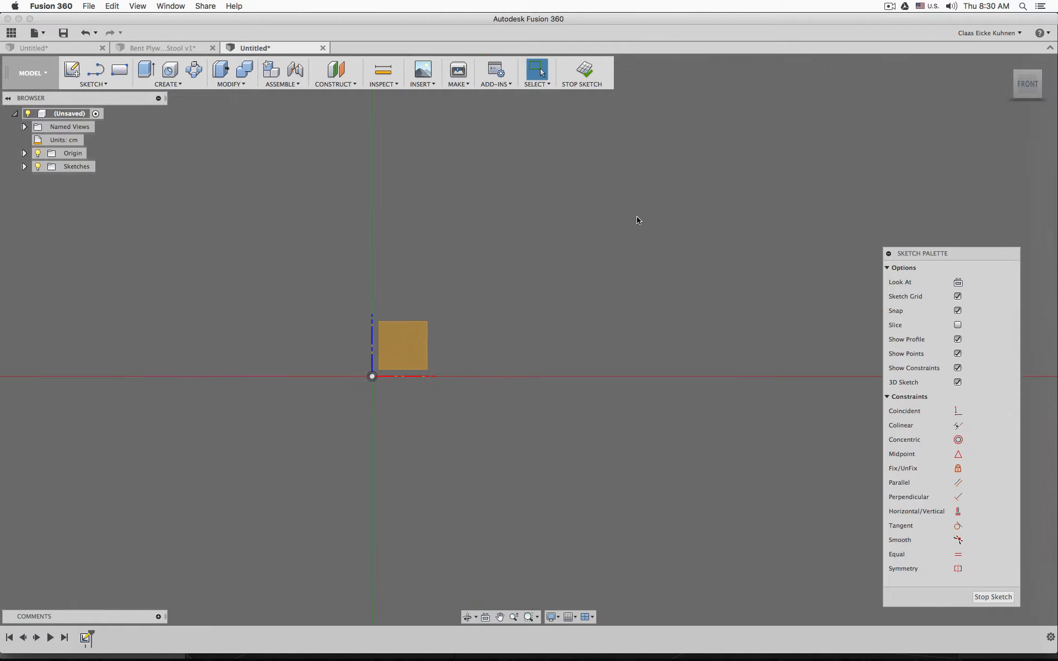
- Draw an open three-line stool outline from the horizontal axis, with slanted legs about 22.4 cm and 20.6 cm long and a horizontal top
scroll(644, 216, down, 5)
scroll(645, 216, up, 2)
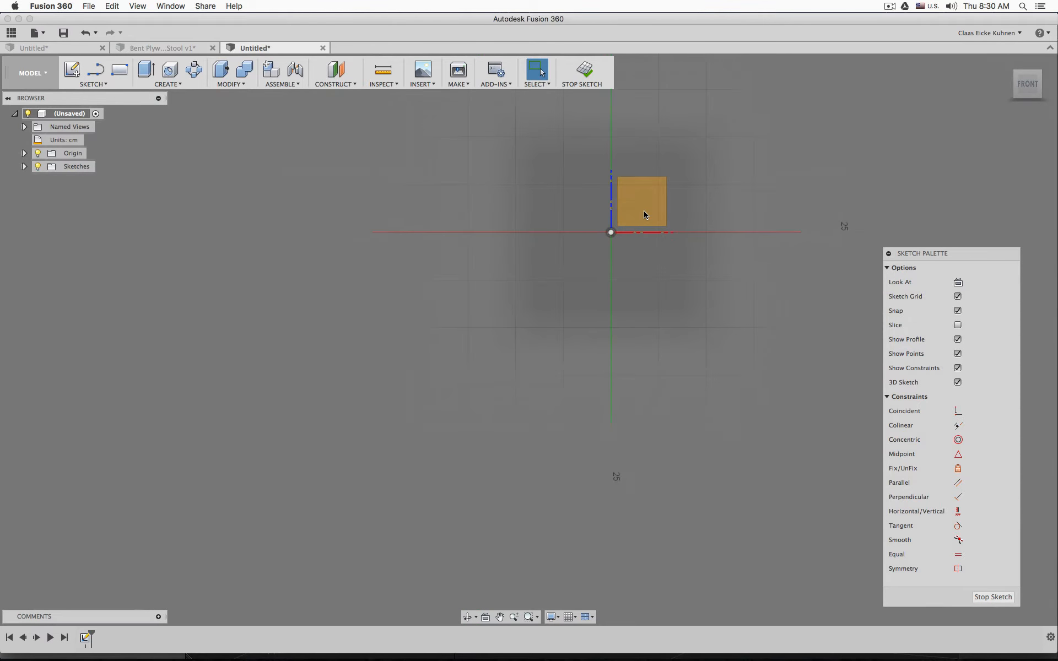
mouse_move(660, 164)
middle_down()
mouse_move(526, 277)
mouse_move(534, 236)
middle_up()
scroll(494, 250, up, 3)
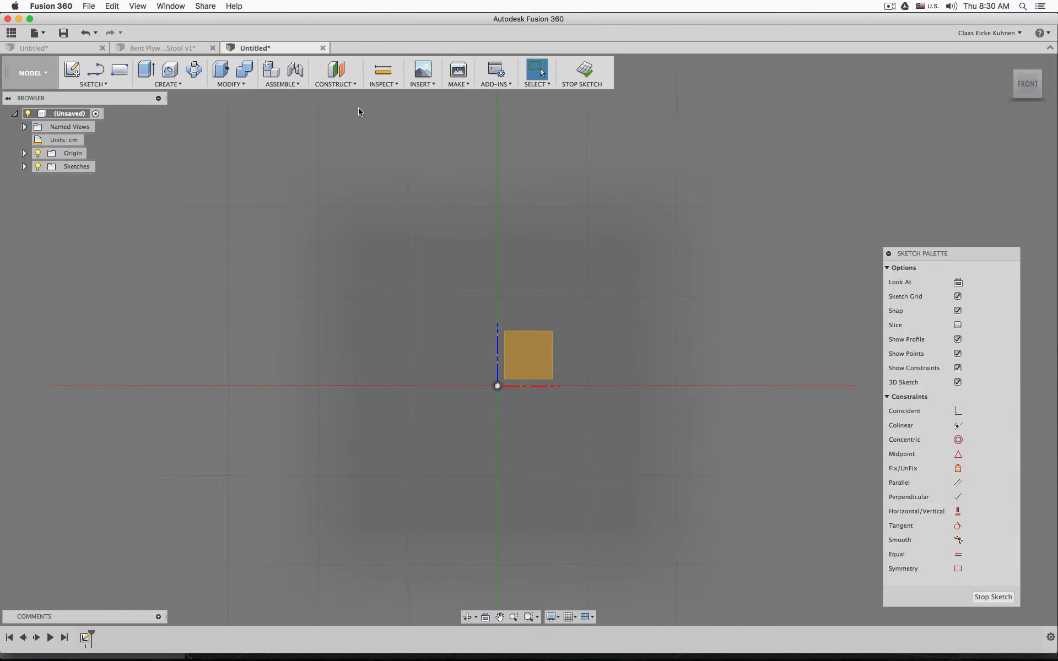
click(99, 73)
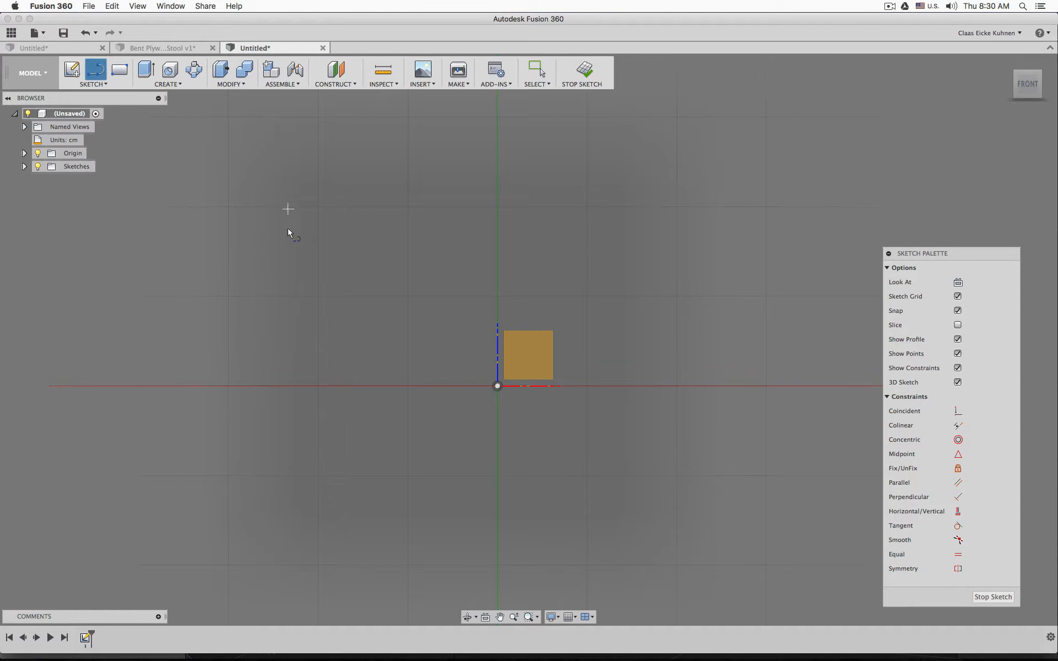
click(231, 386)
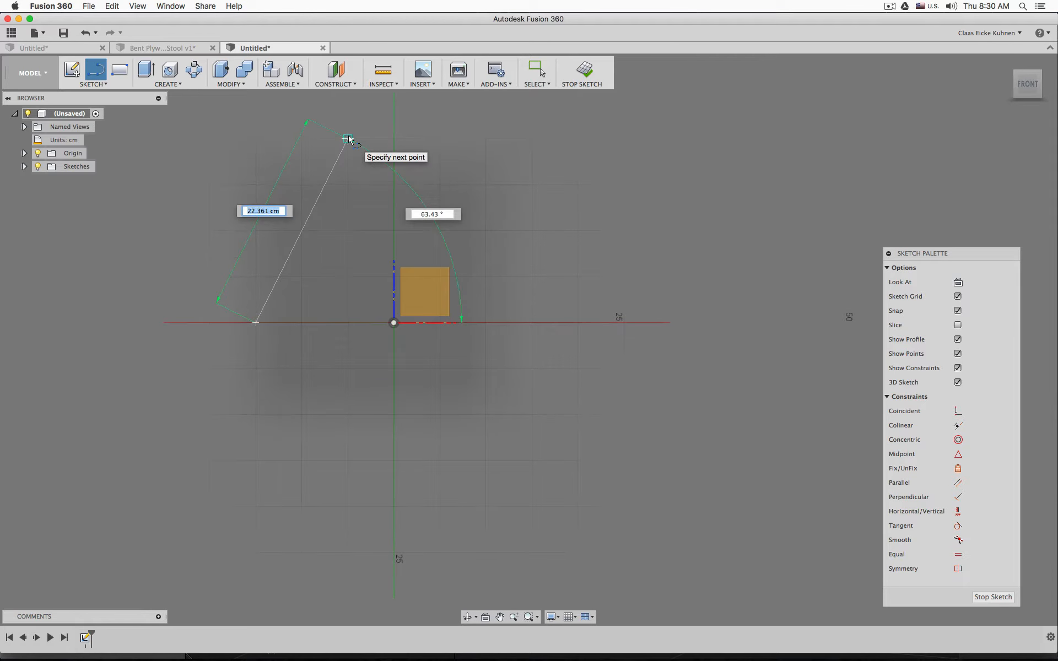
click(348, 138)
click(485, 139)
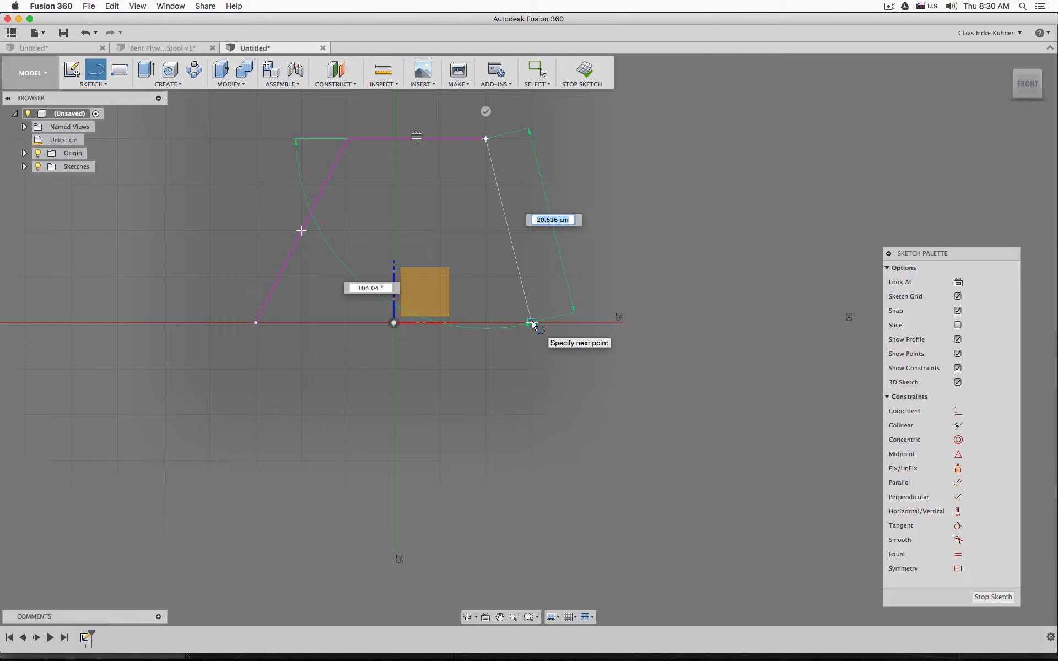
click(532, 324)
key(Escape)
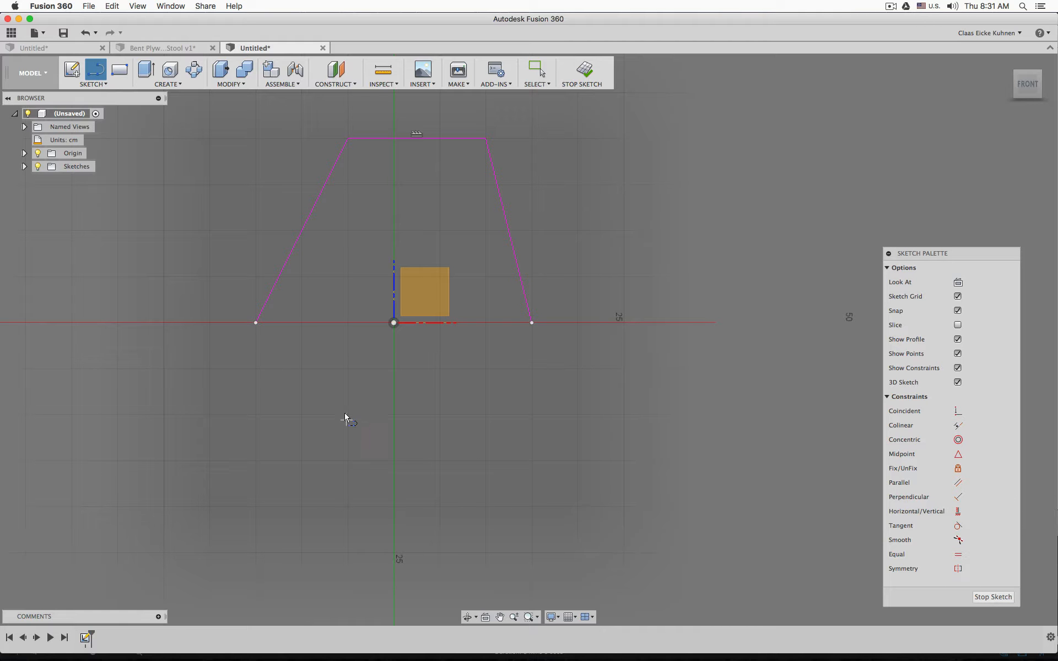
- Dimension the horizontal distance from the left leg's foot to the origin and set it to 26 cm
key(d)
click(91, 84)
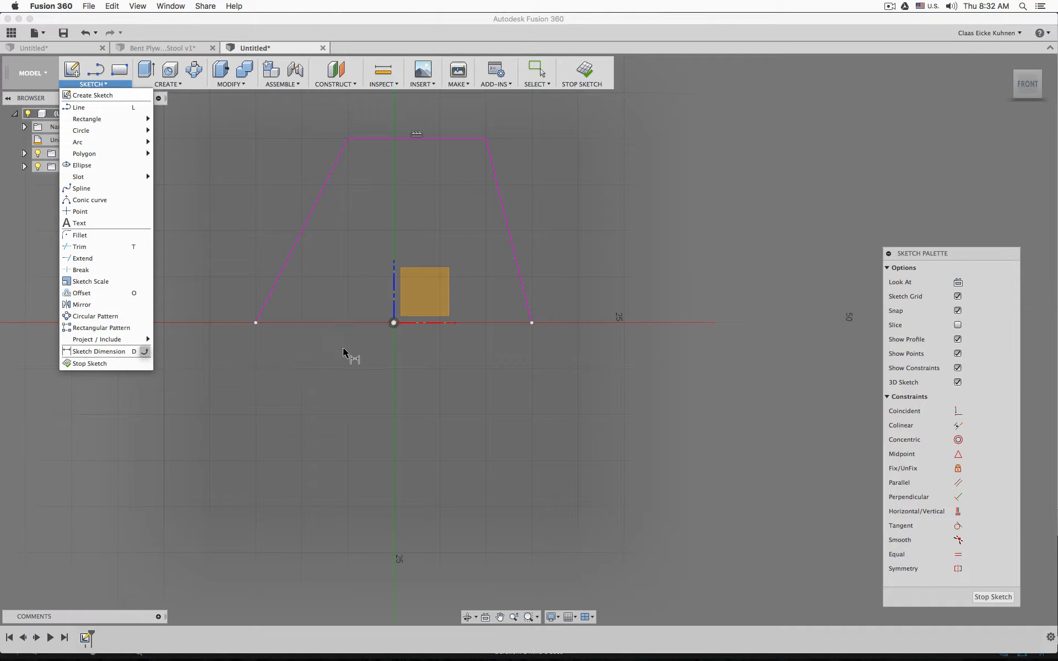
click(256, 323)
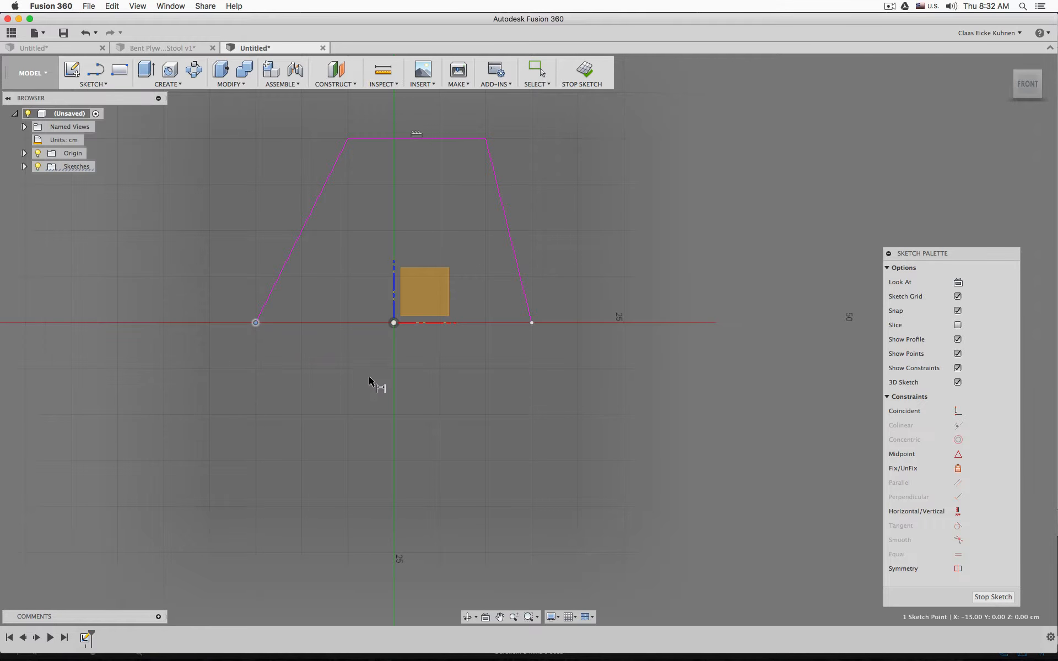
click(392, 323)
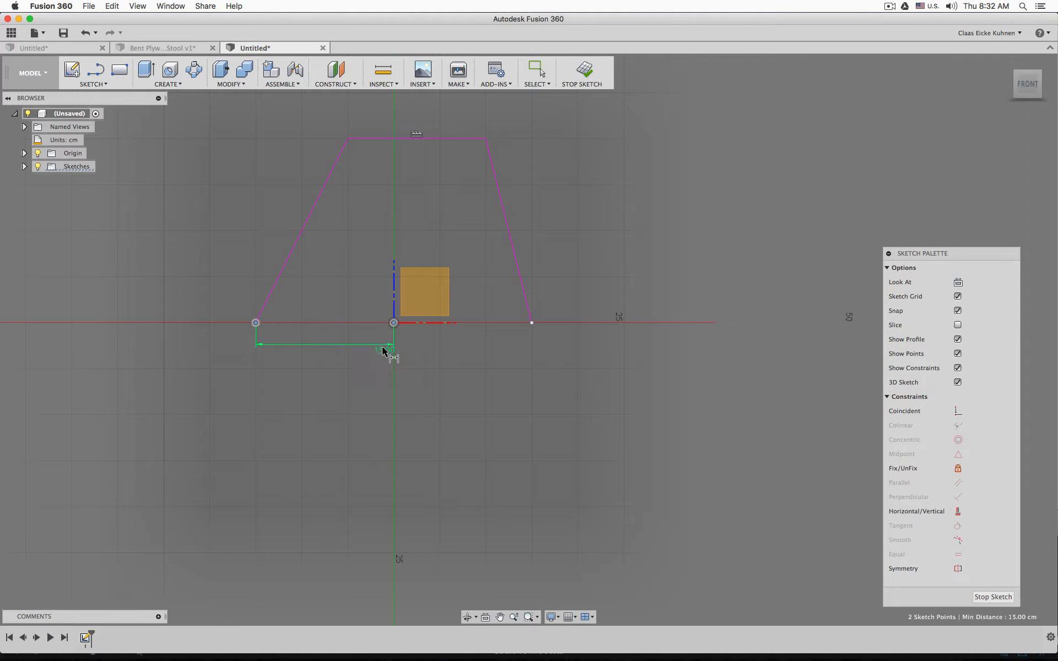
click(237, 403)
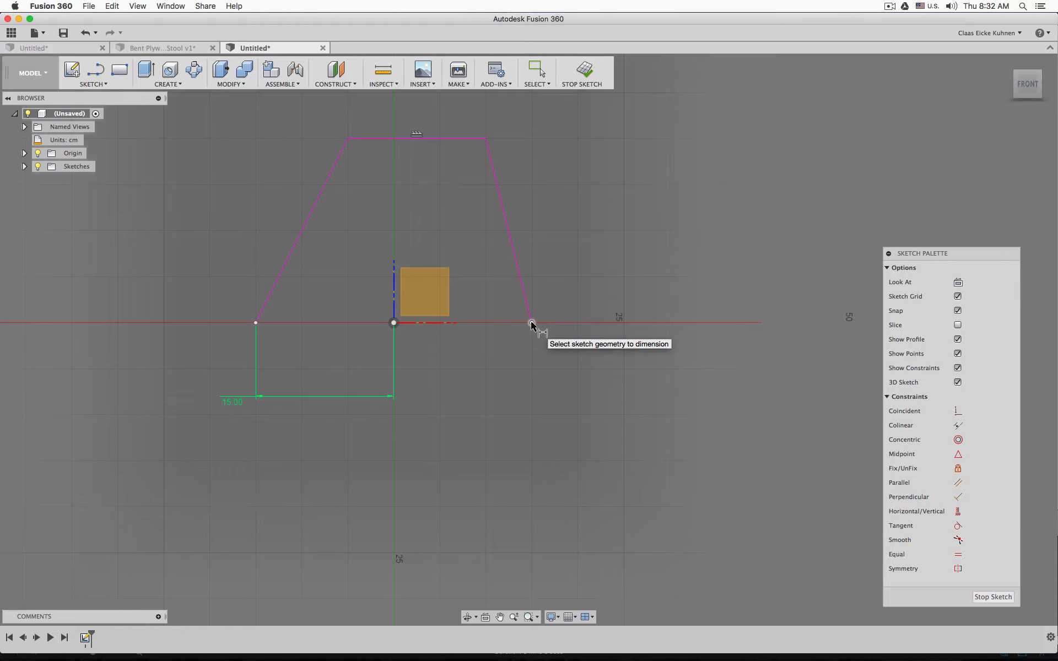
click(234, 404)
text(26)
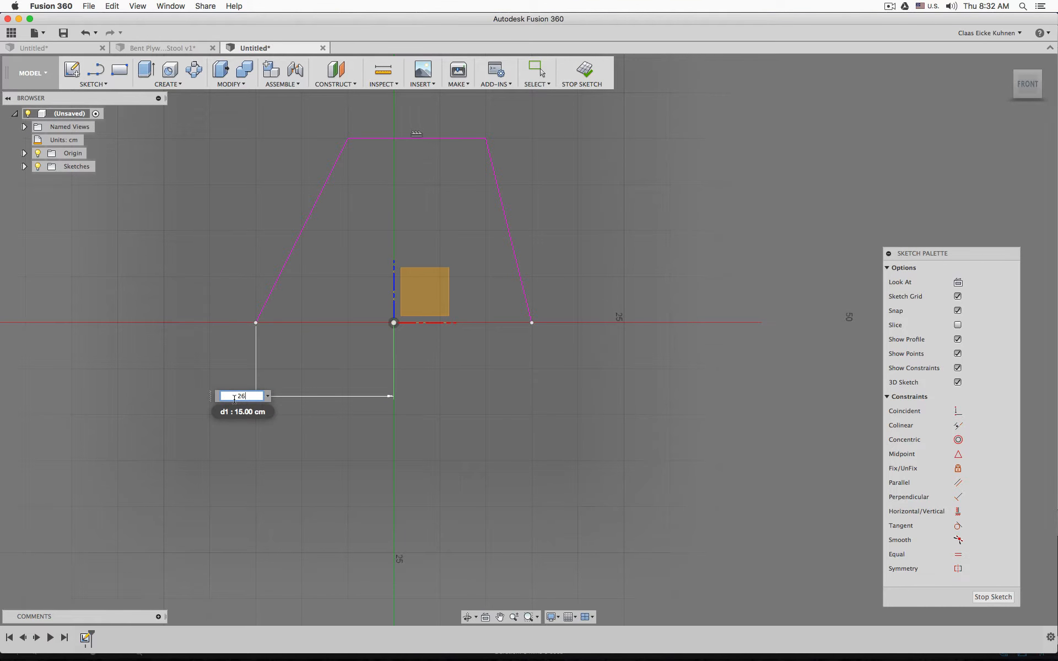
key(Return)
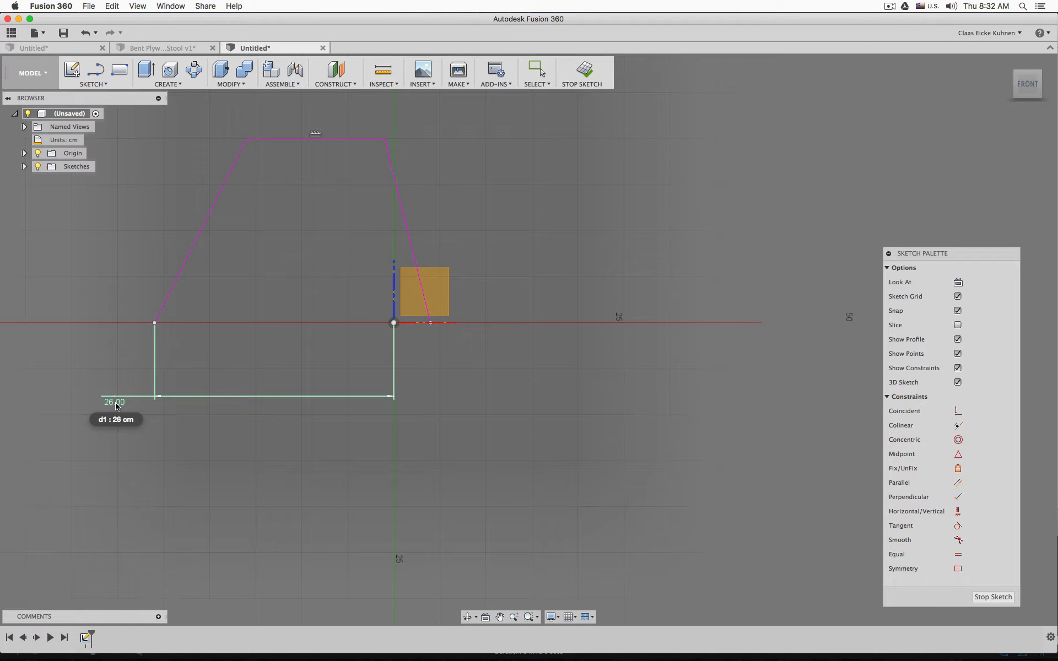
- Dimension the right leg's foot from the origin and link its value to the left foot's dimension d1
click(431, 323)
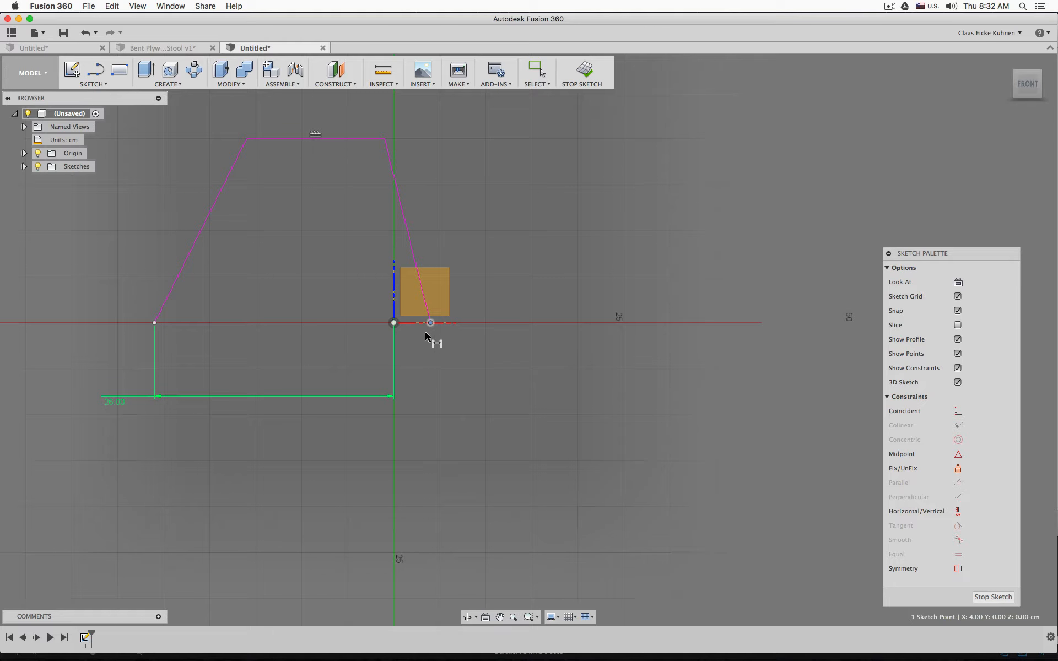
click(393, 323)
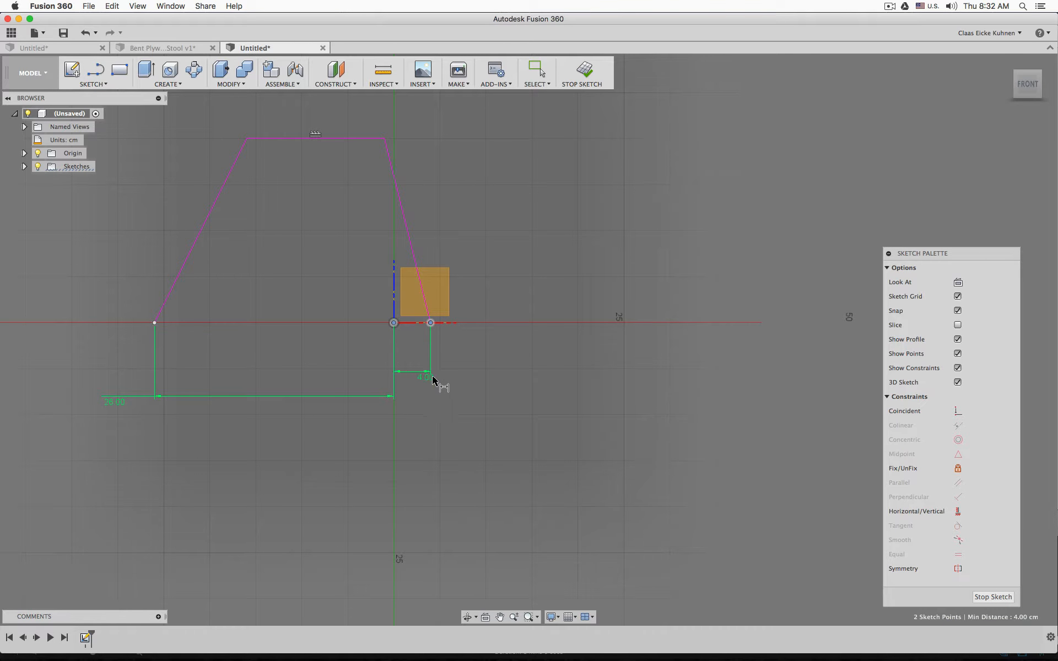
click(536, 398)
key(Return)
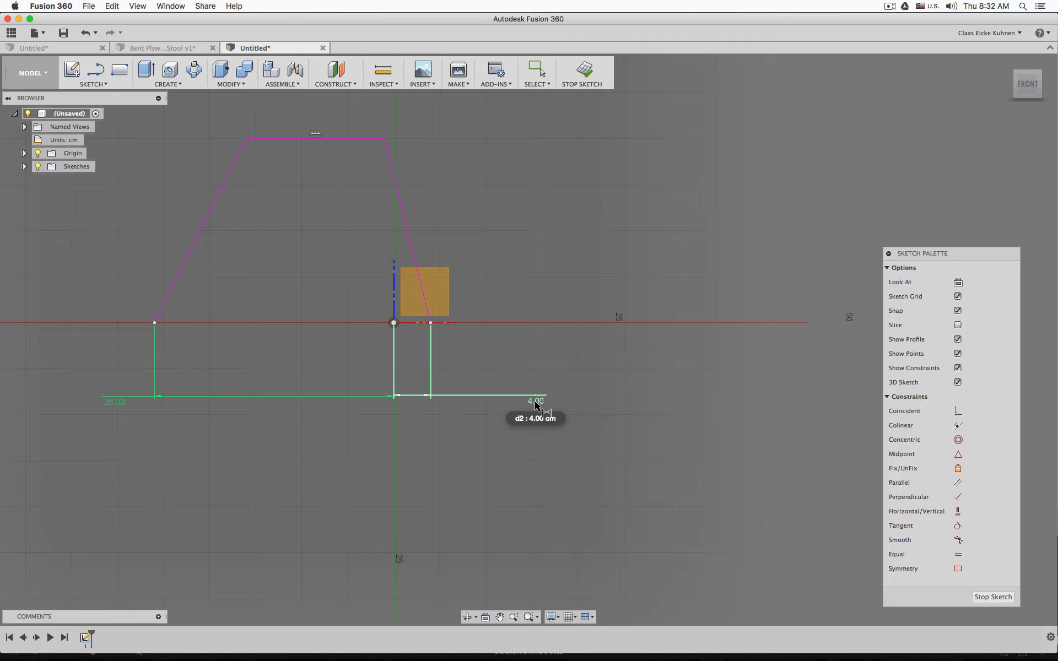
double_click(536, 401)
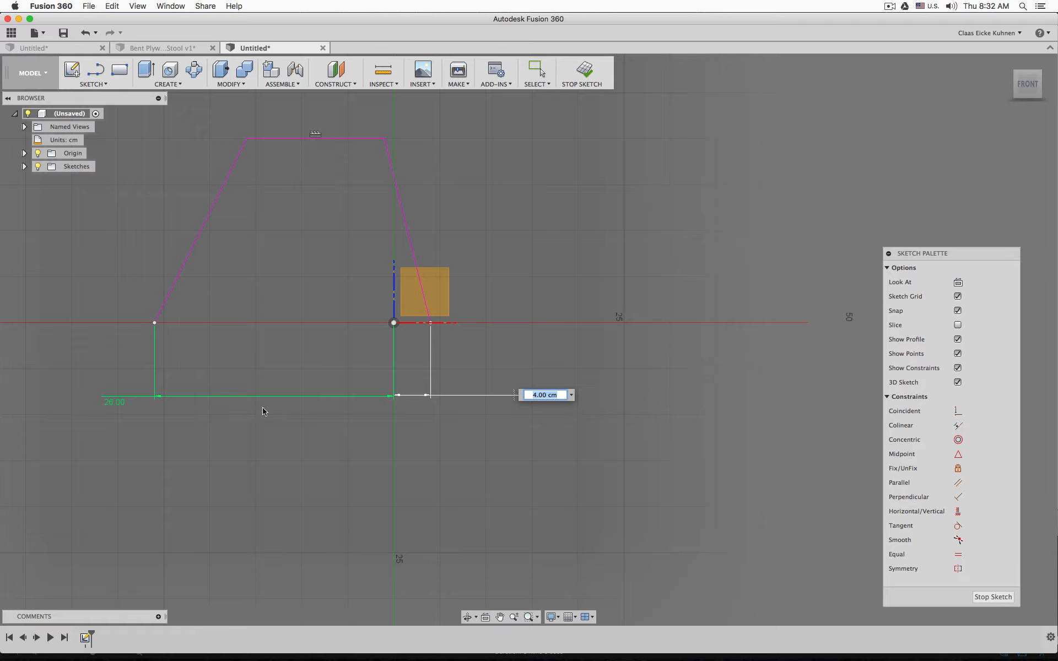
click(116, 405)
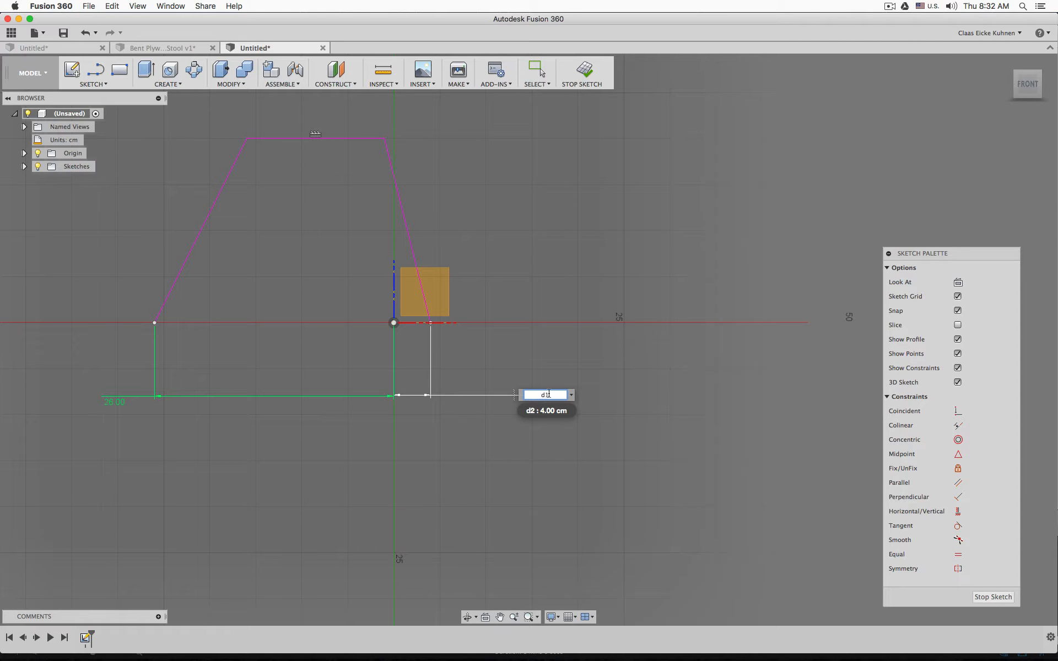
key(Return)
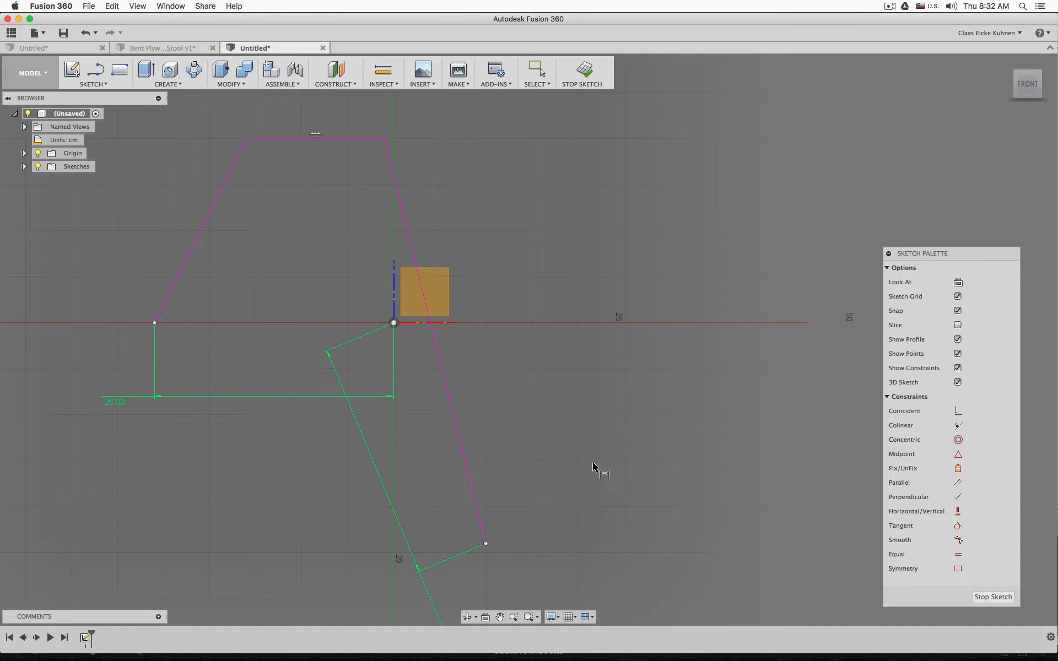
- Move the right leg's foot up to just below the horizontal axis, about 26 cm from the origin
scroll(544, 366, down, 6)
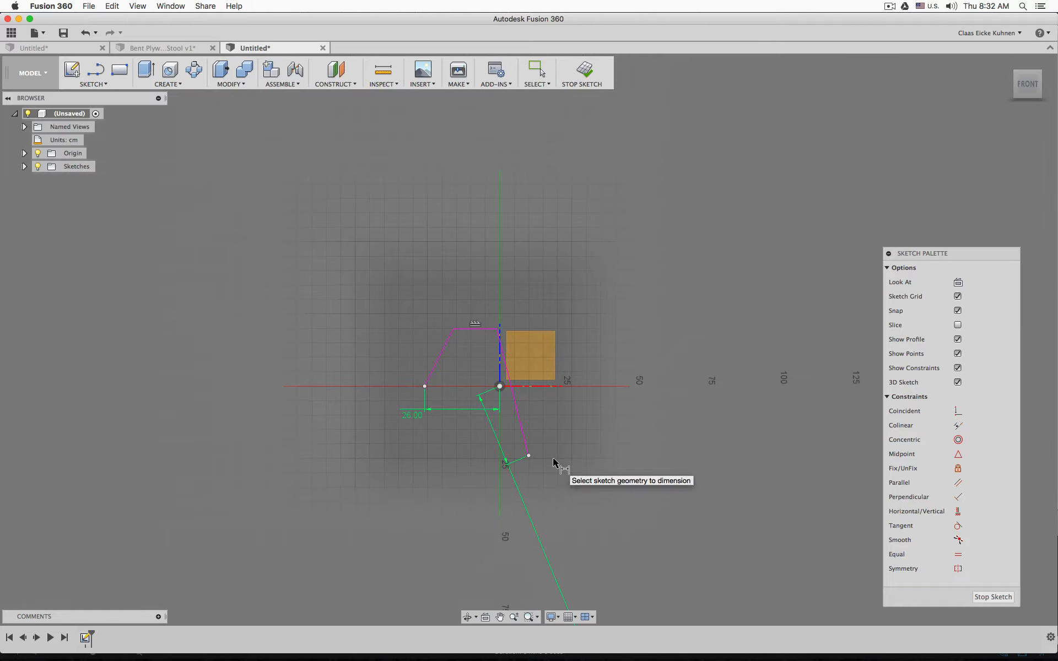
scroll(551, 455, up, 5)
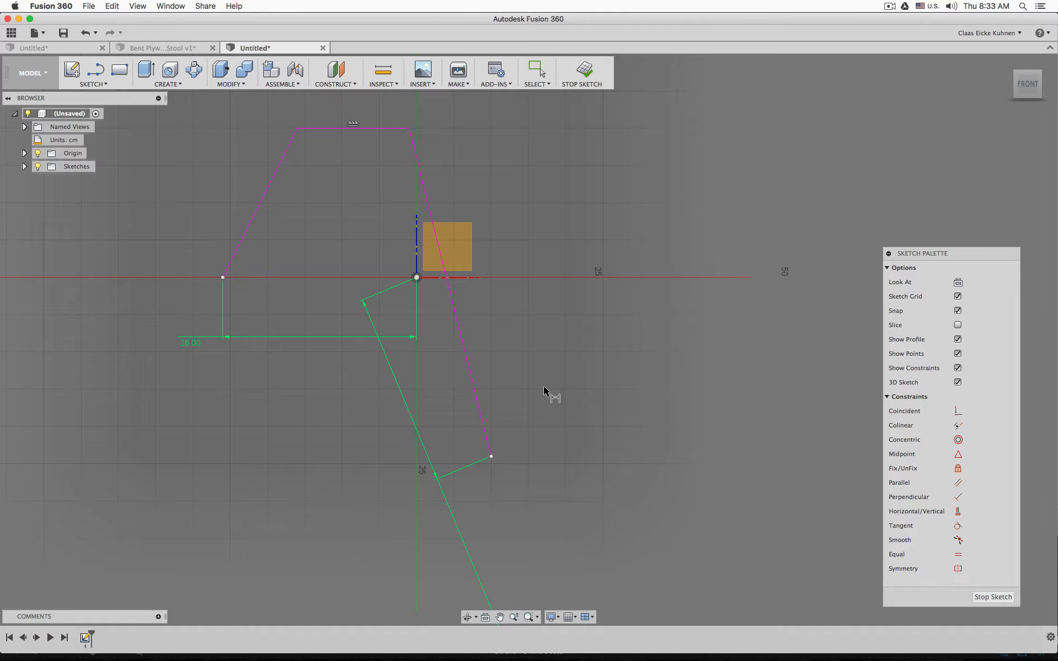
key(Escape)
mouse_move(491, 457)
mouse_down()
mouse_move(538, 428)
mouse_move(578, 316)
mouse_move(583, 262)
mouse_move(572, 216)
mouse_move(563, 207)
mouse_move(558, 217)
mouse_move(563, 194)
mouse_move(546, 264)
mouse_move(569, 188)
mouse_move(535, 257)
mouse_move(569, 196)
mouse_move(555, 235)
mouse_up()
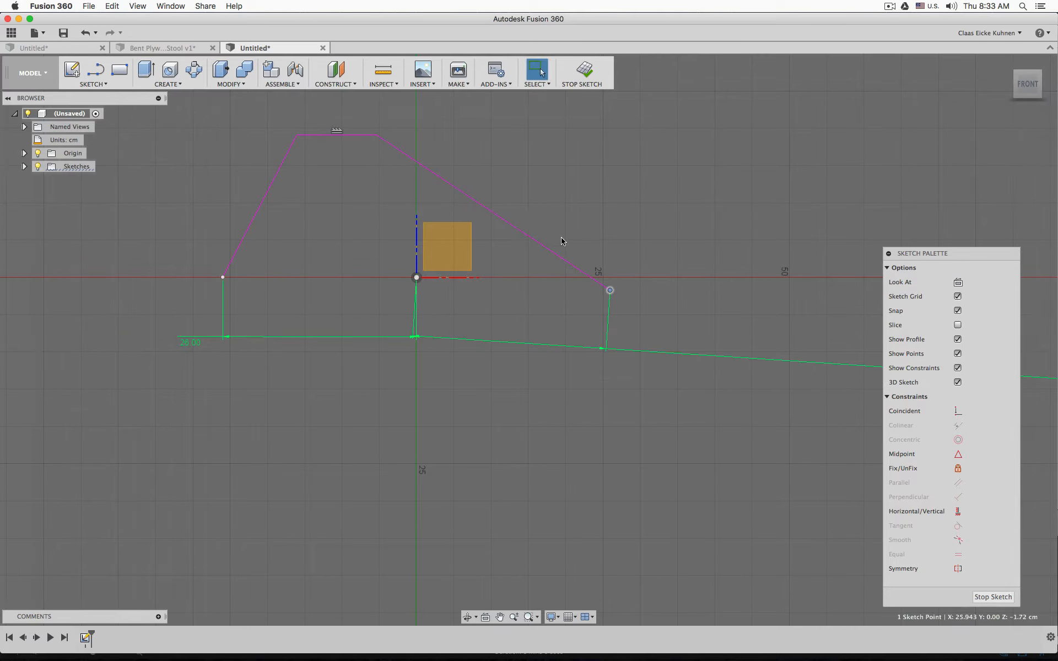
click(221, 276)
click(711, 500)
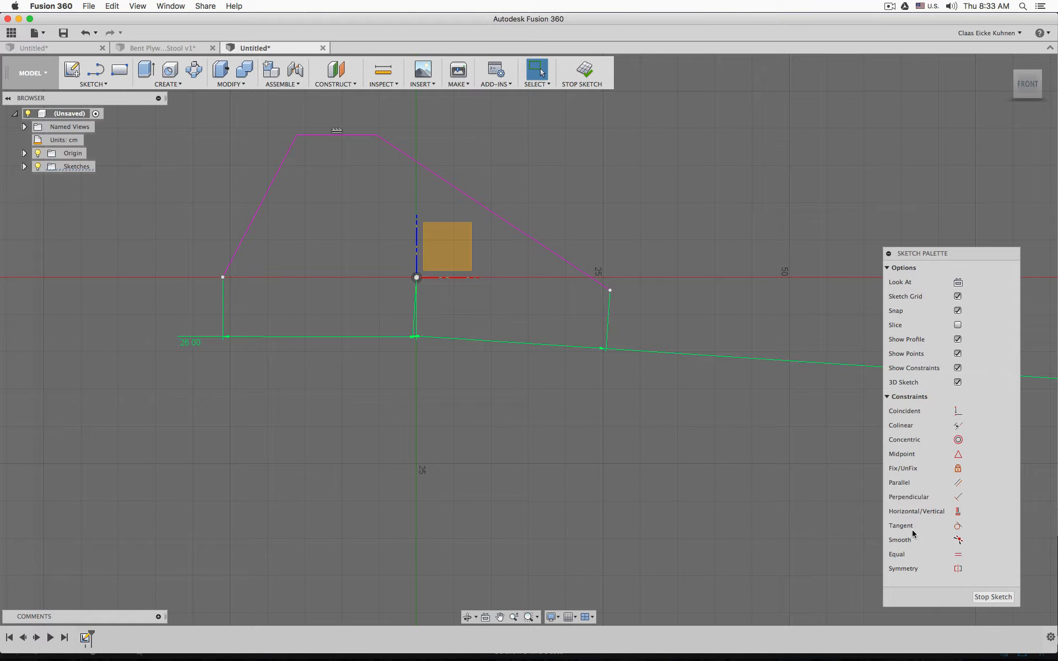
- Try a horizontal constraint between the two leg feet and undo it
click(958, 510)
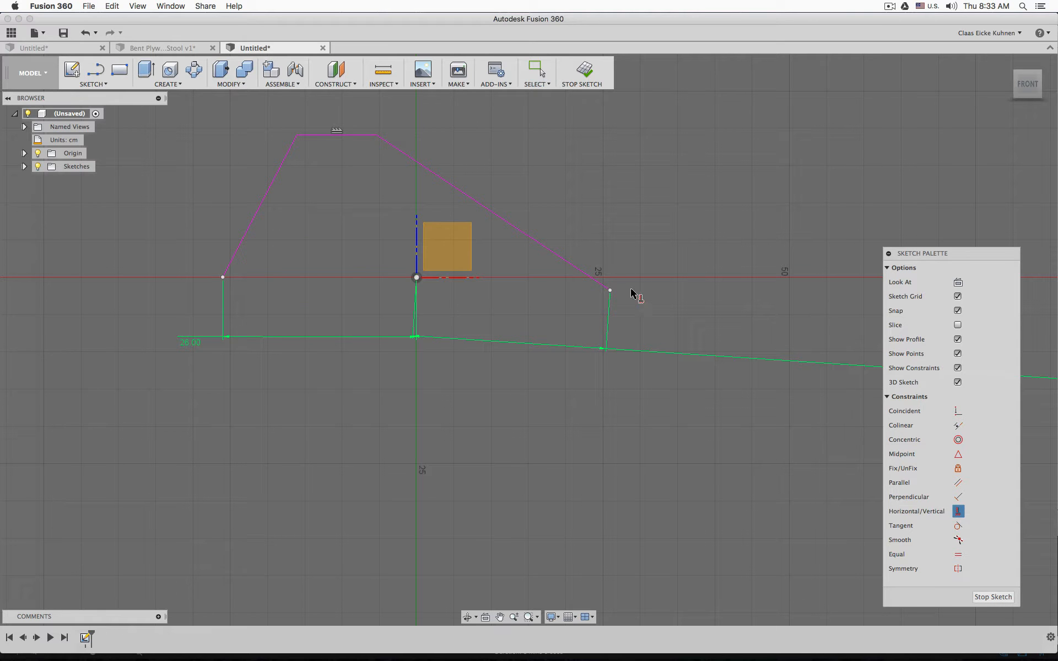
click(610, 290)
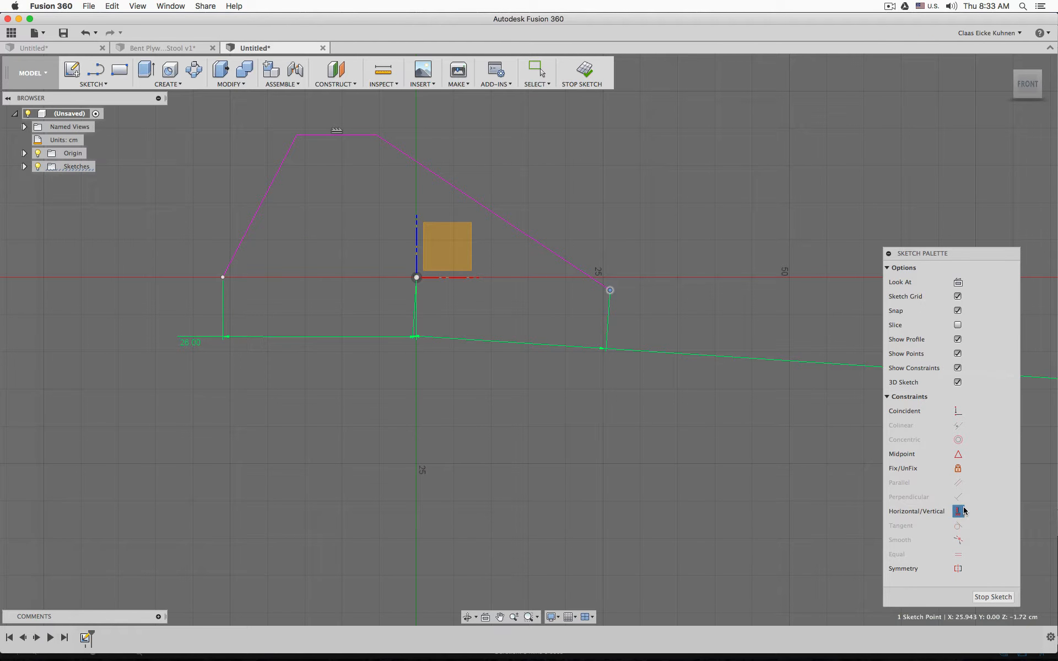
click(222, 278)
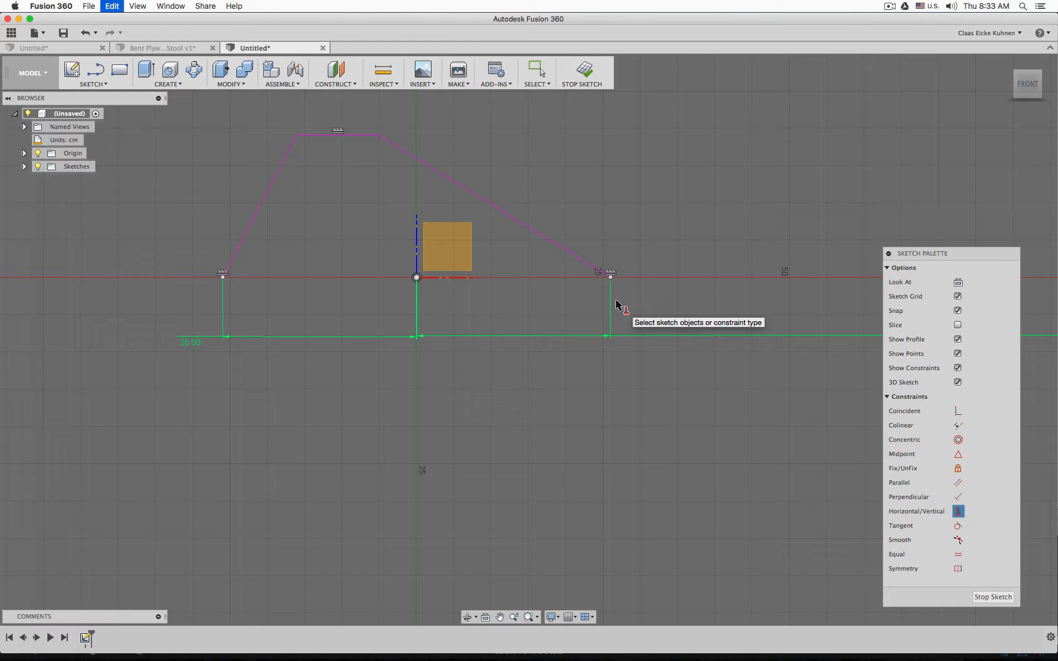
key(Escape)
key(super+z)
- Swing the right foot down and back near the horizontal axis, and constrain it horizontally with the left foot
mouse_move(610, 296)
mouse_down()
mouse_move(578, 347)
mouse_move(613, 277)
mouse_move(496, 453)
mouse_move(456, 467)
mouse_up()
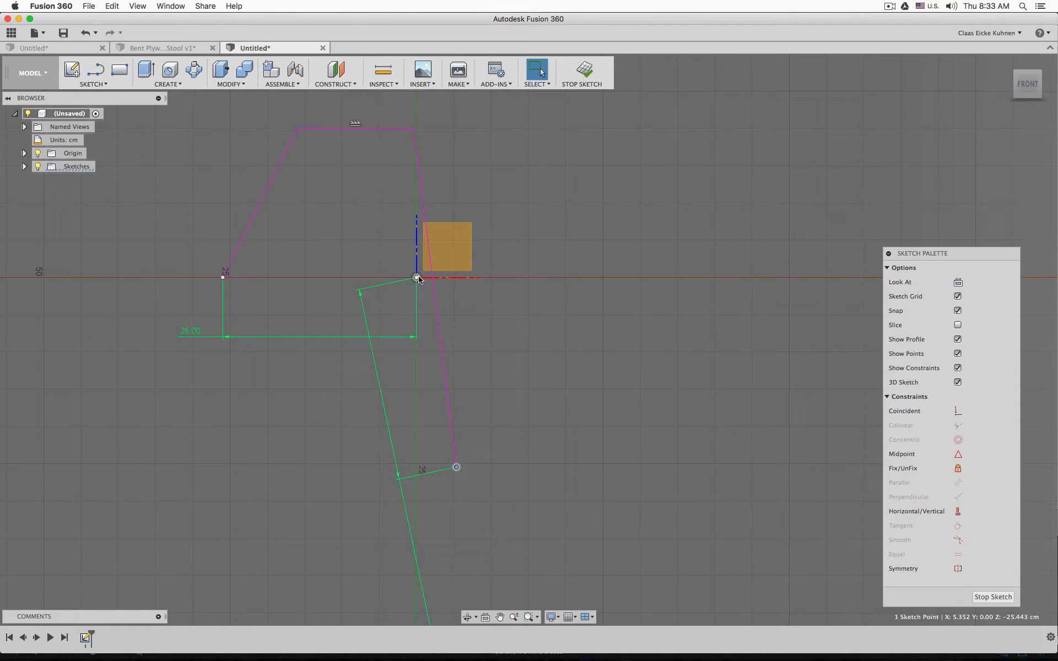
mouse_move(457, 467)
mouse_down()
mouse_move(507, 441)
mouse_move(612, 292)
mouse_up()
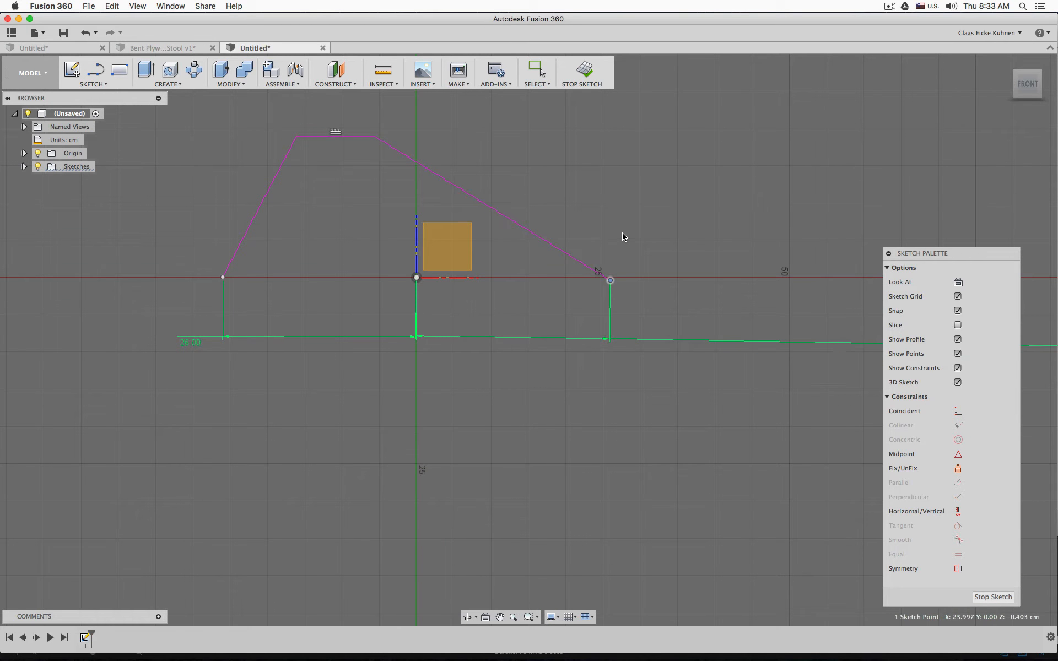
key(Escape)
click(957, 513)
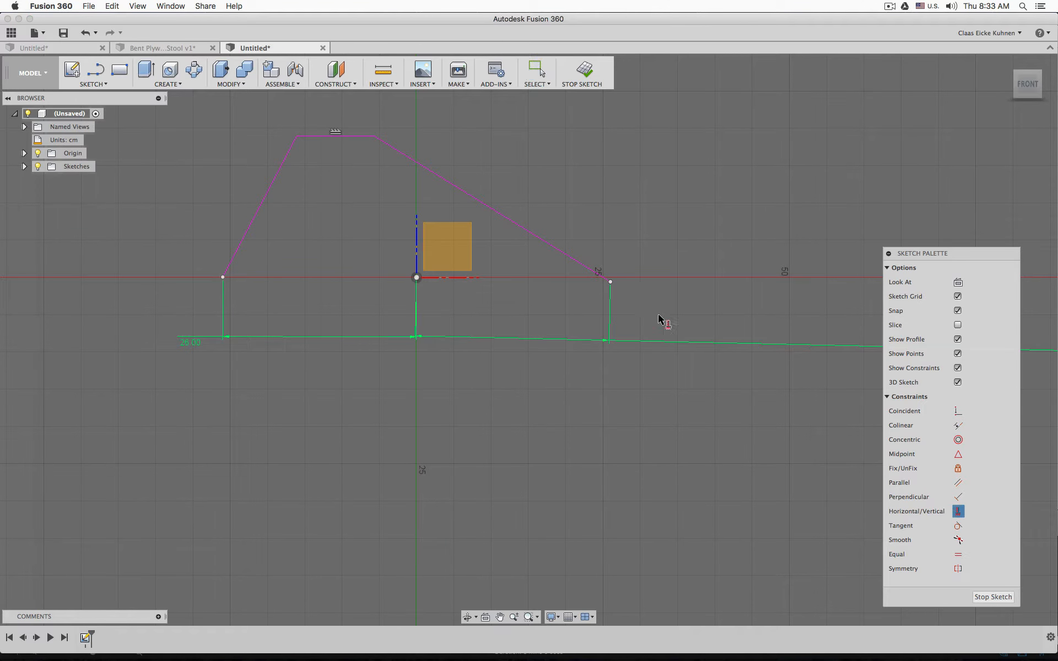
click(610, 281)
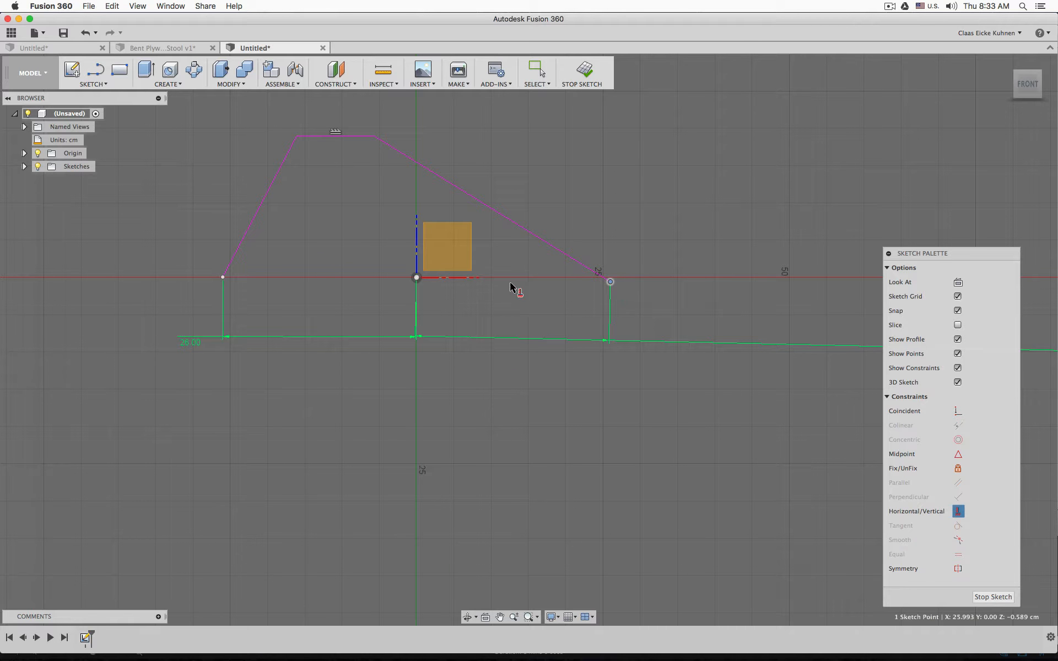
click(224, 277)
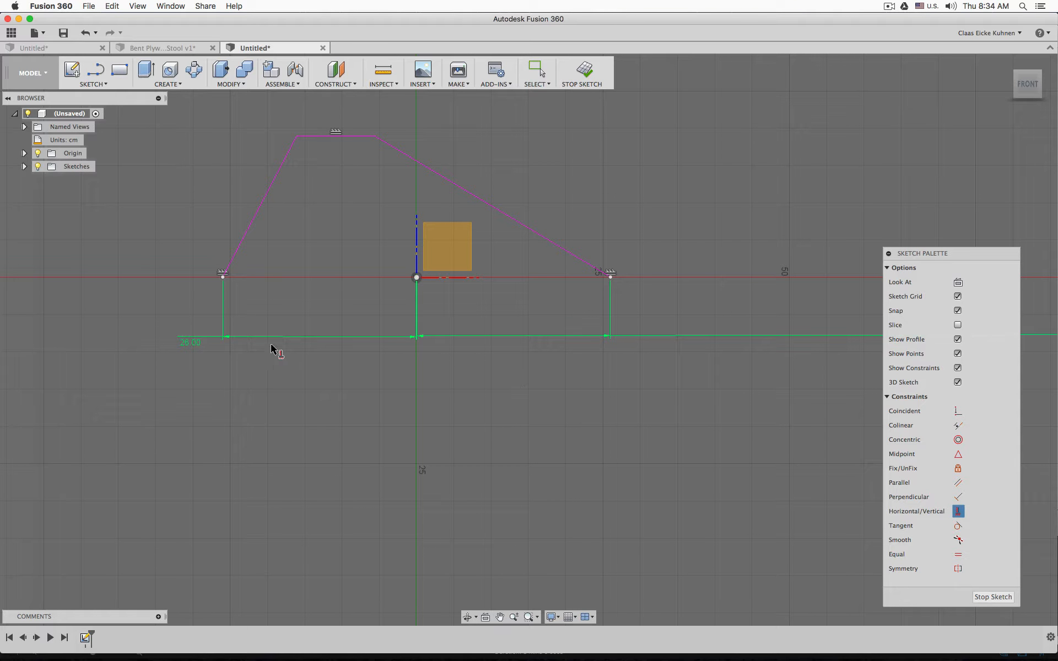
key(Escape)
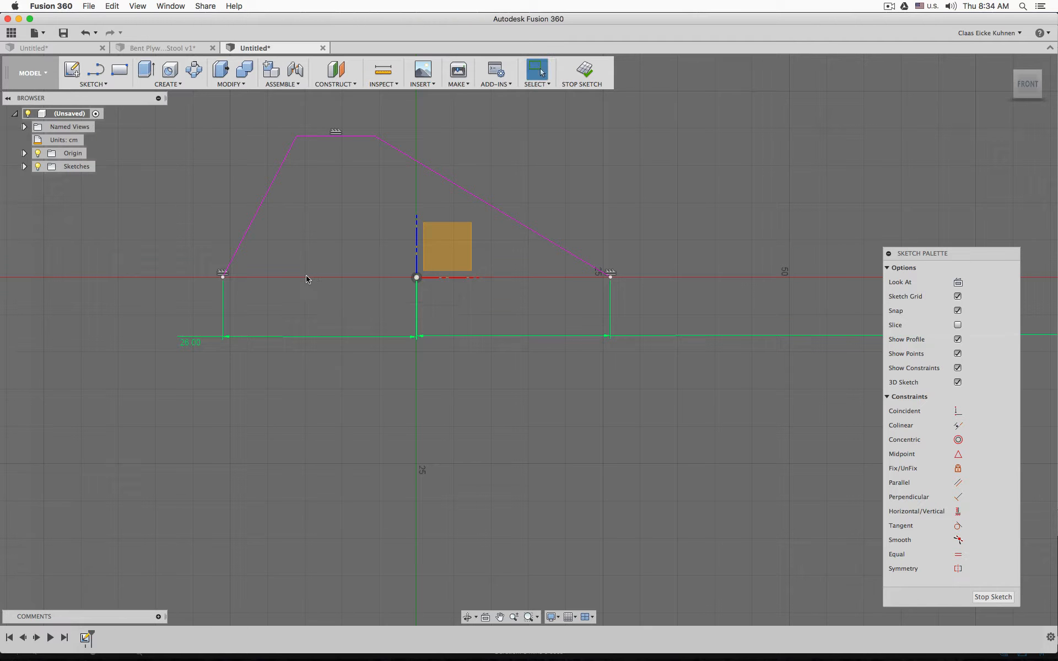
- Constrain the left leg's foot horizontally with the origin point
click(965, 513)
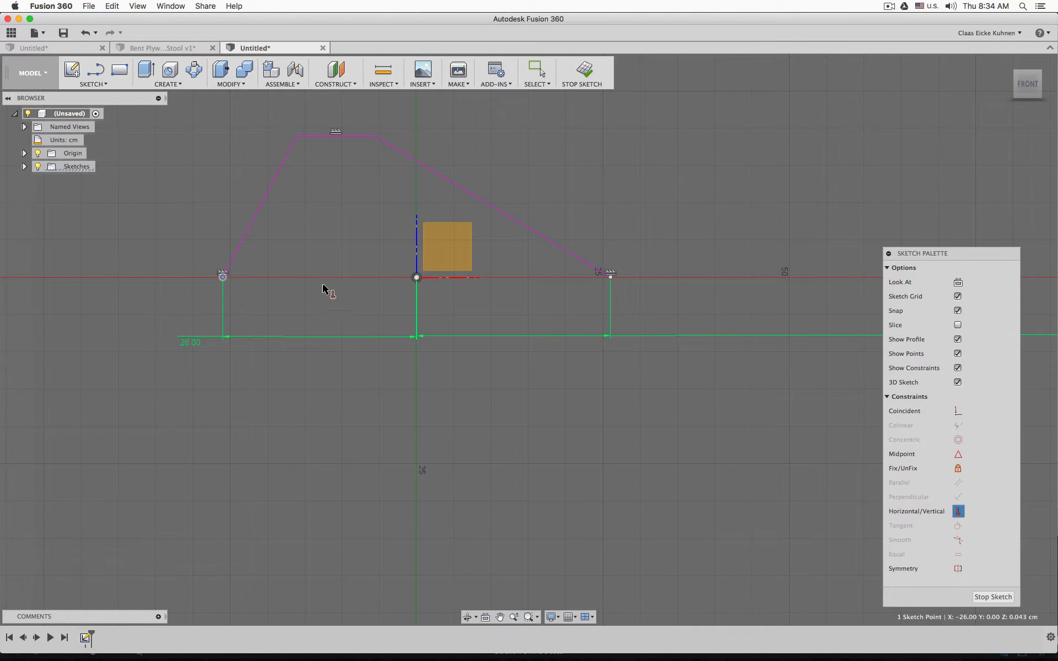
click(416, 278)
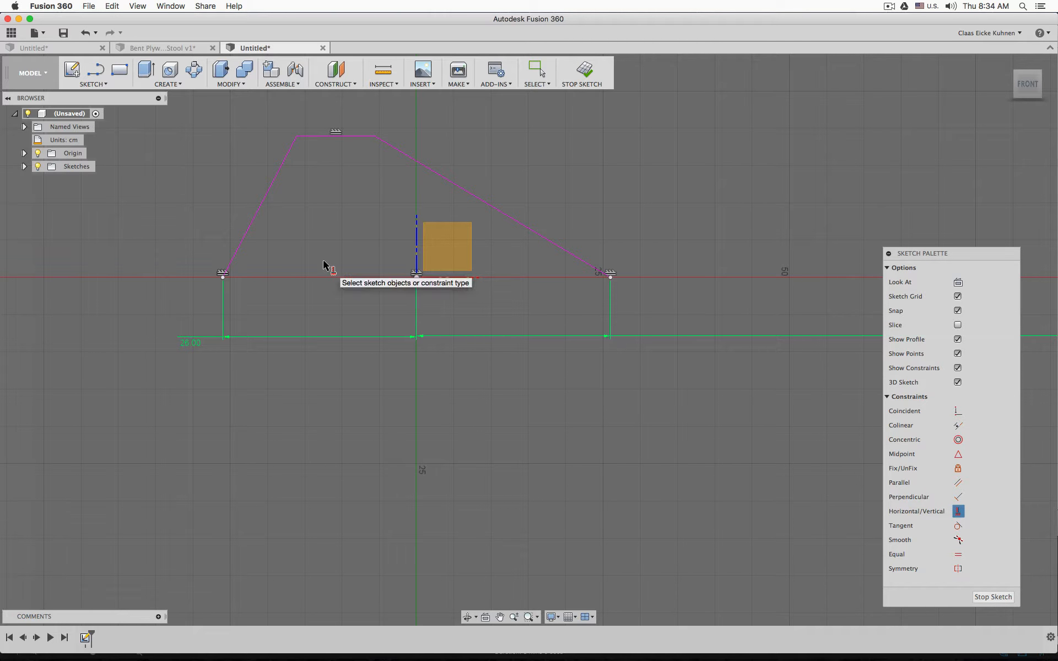
middle_drag(345, 243, 345, 298)
key(Escape)
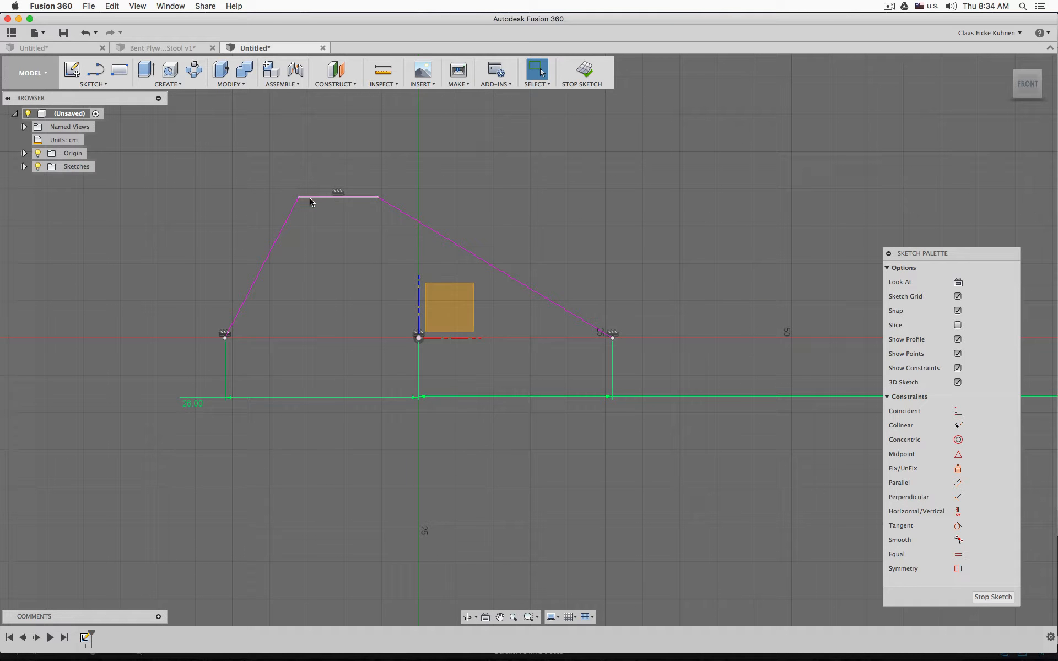
- Reposition the seat line's two upper corners to widen the seat and raise it to about 24.5 cm
click(342, 197)
mouse_move(379, 197)
mouse_down()
mouse_move(475, 180)
mouse_move(579, 142)
mouse_move(555, 131)
mouse_up()
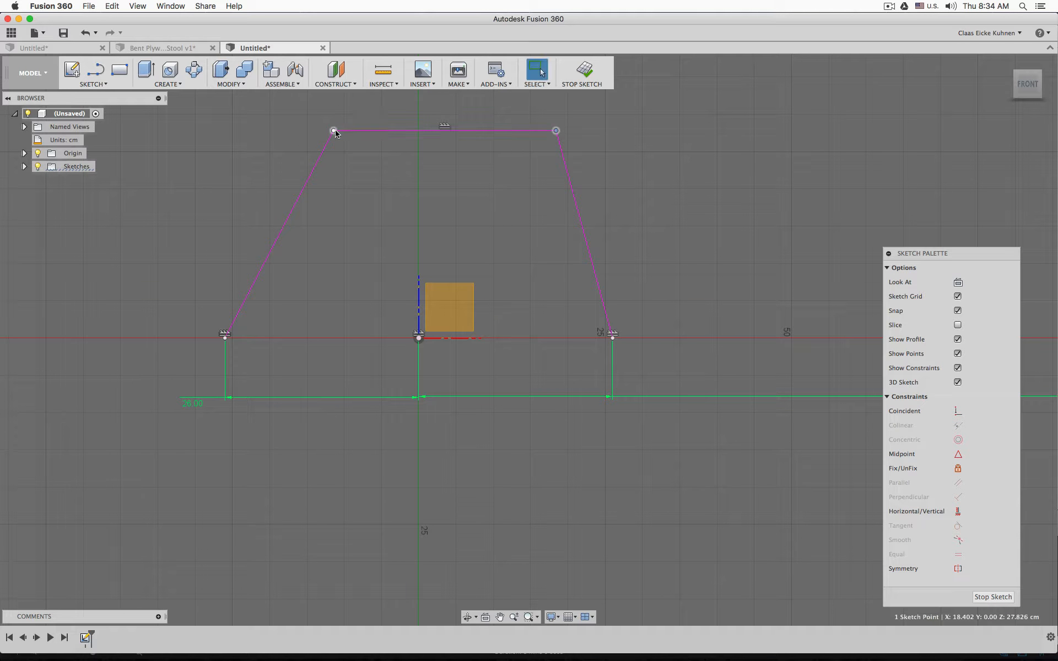
mouse_move(334, 131)
mouse_down()
mouse_move(300, 166)
mouse_move(335, 163)
mouse_move(302, 159)
mouse_up()
mouse_move(418, 193)
middle_down()
mouse_move(430, 234)
mouse_move(421, 231)
middle_up()
click(378, 266)
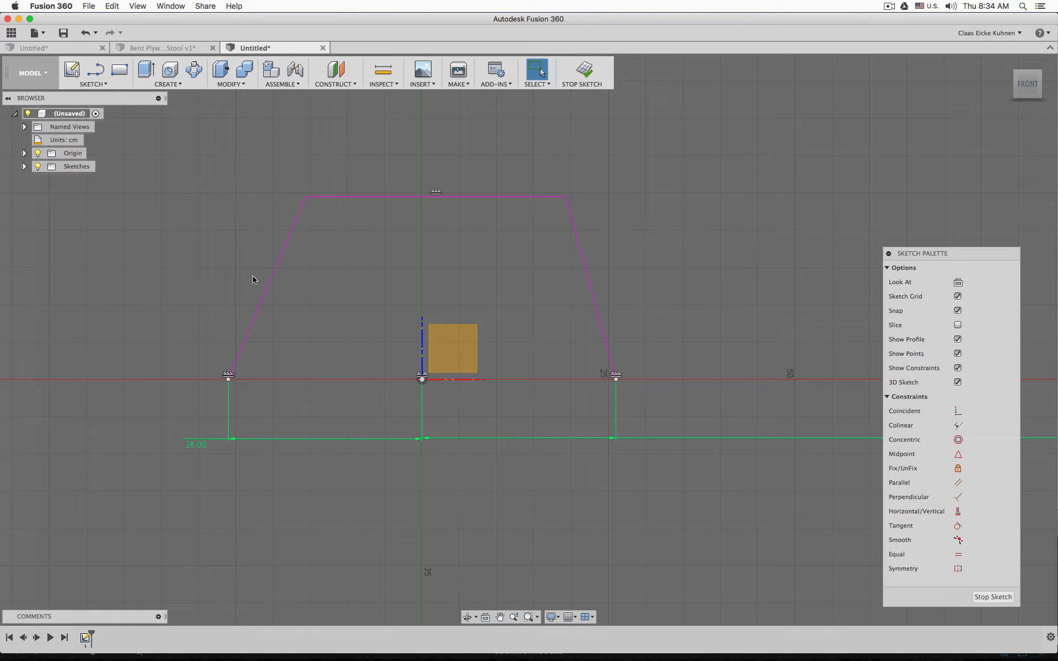
- Dimension the vertical height from the left foot to the seat line's left corner and set it to 45 cm
key(d)
click(305, 196)
click(228, 380)
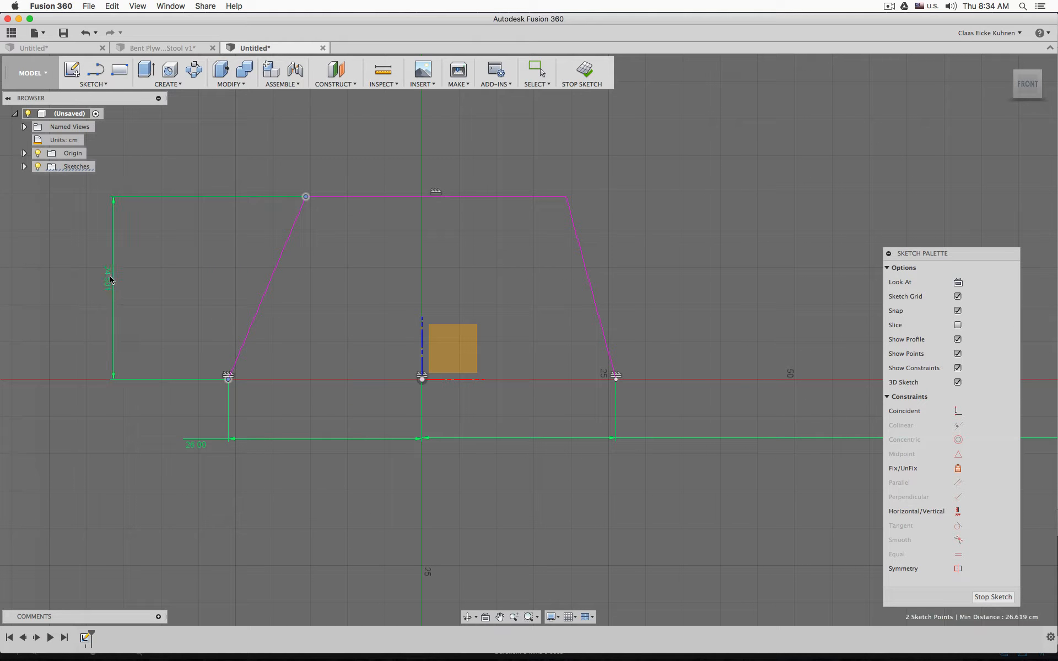
click(110, 268)
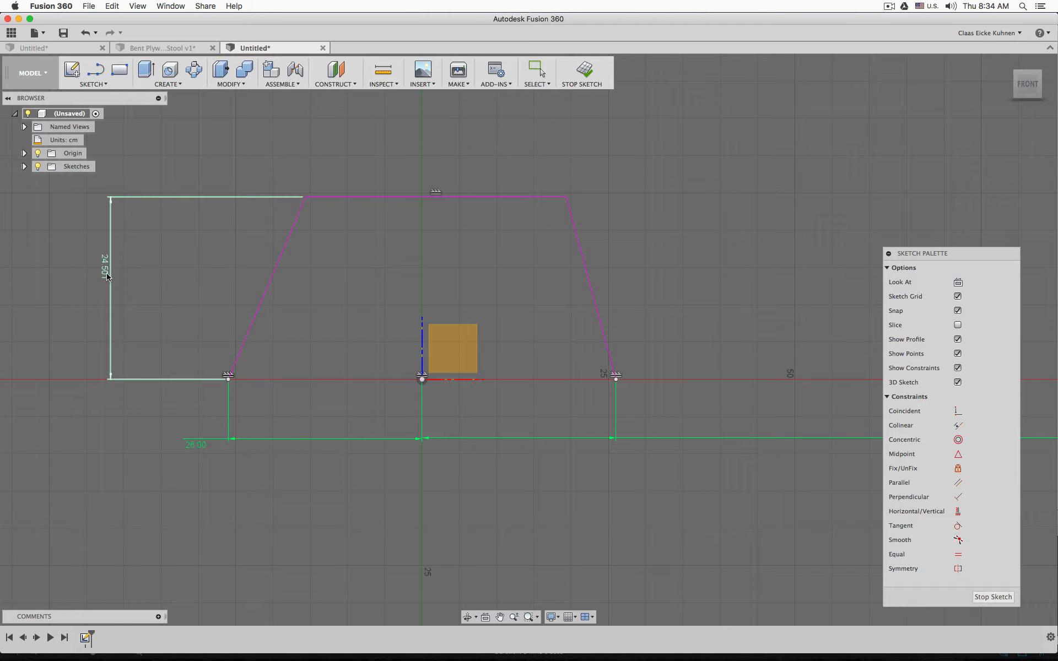
double_click(106, 270)
text(45)
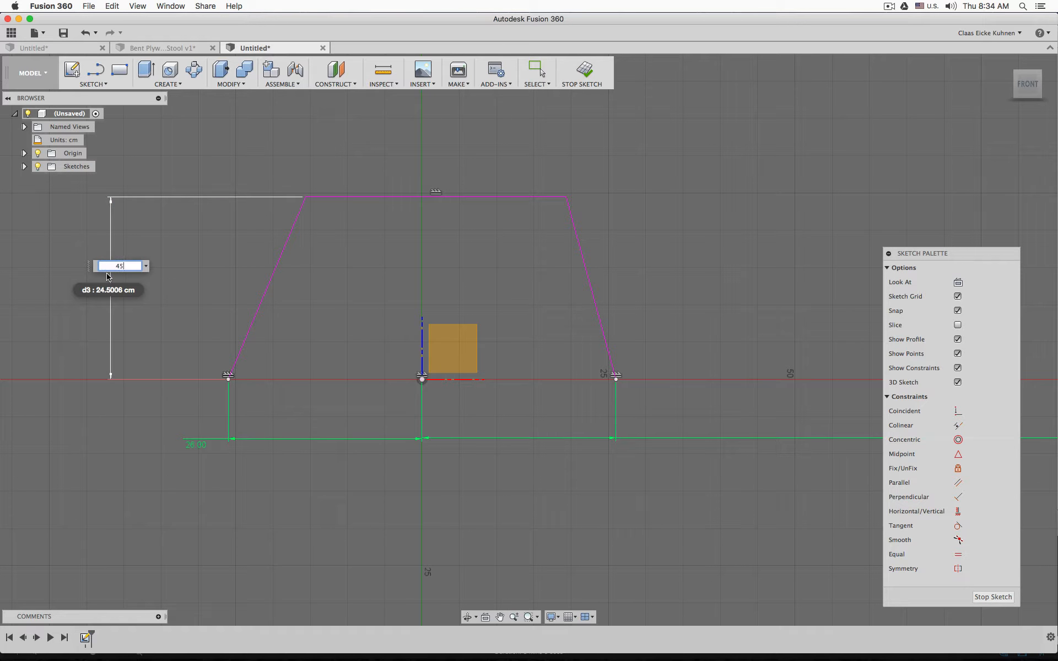
key(Return)
scroll(404, 402, down, 4)
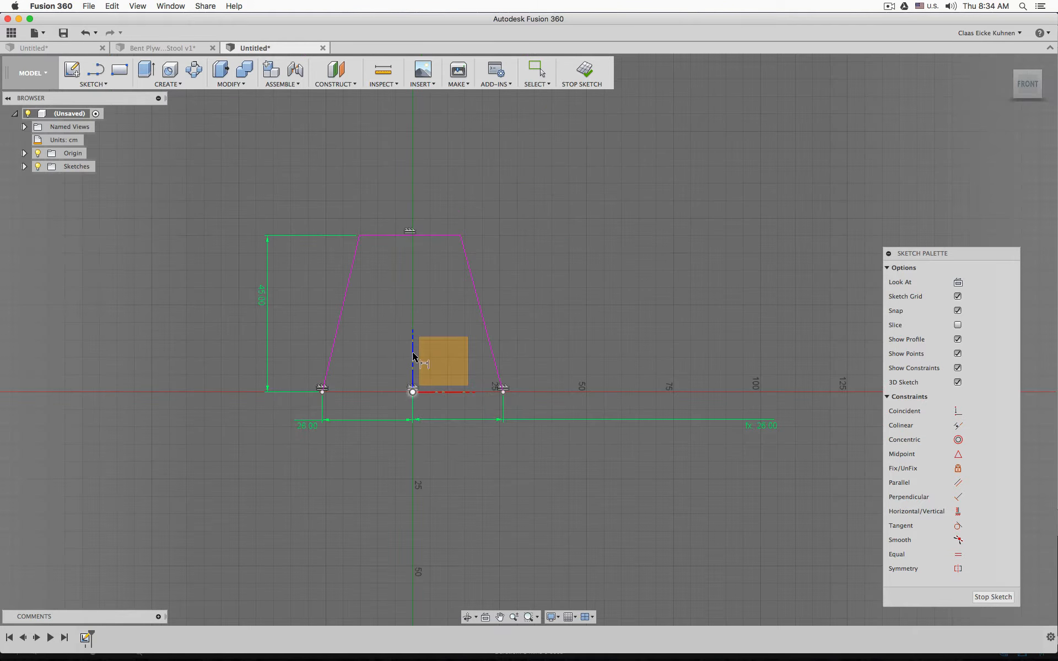
scroll(405, 274, up, 2)
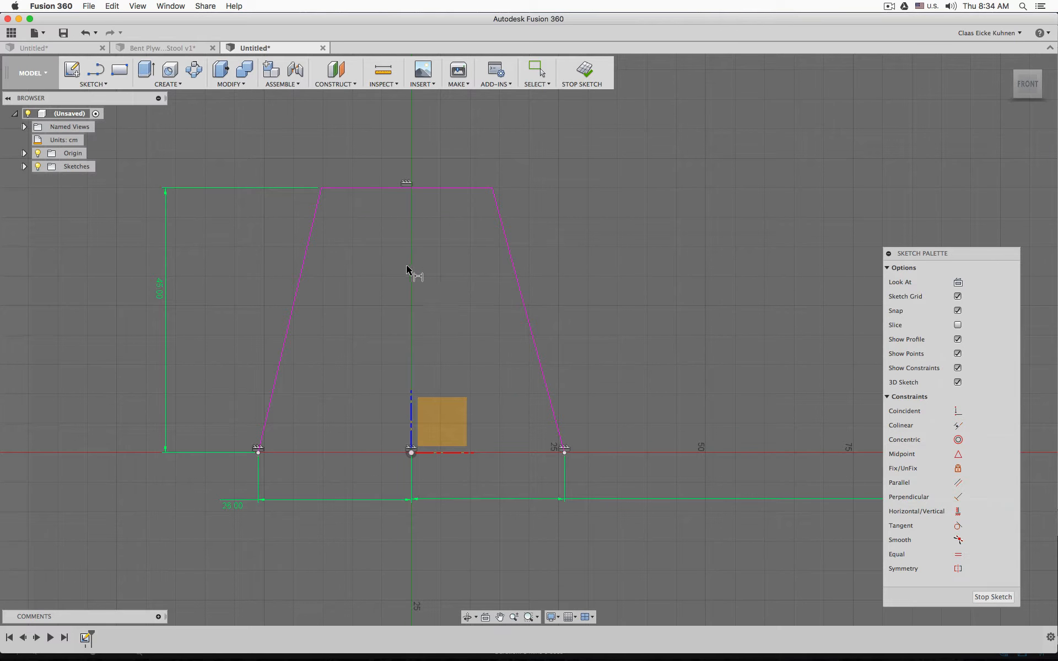
- Dimension the length of the horizontal seat line and set it to 40 cm
click(366, 187)
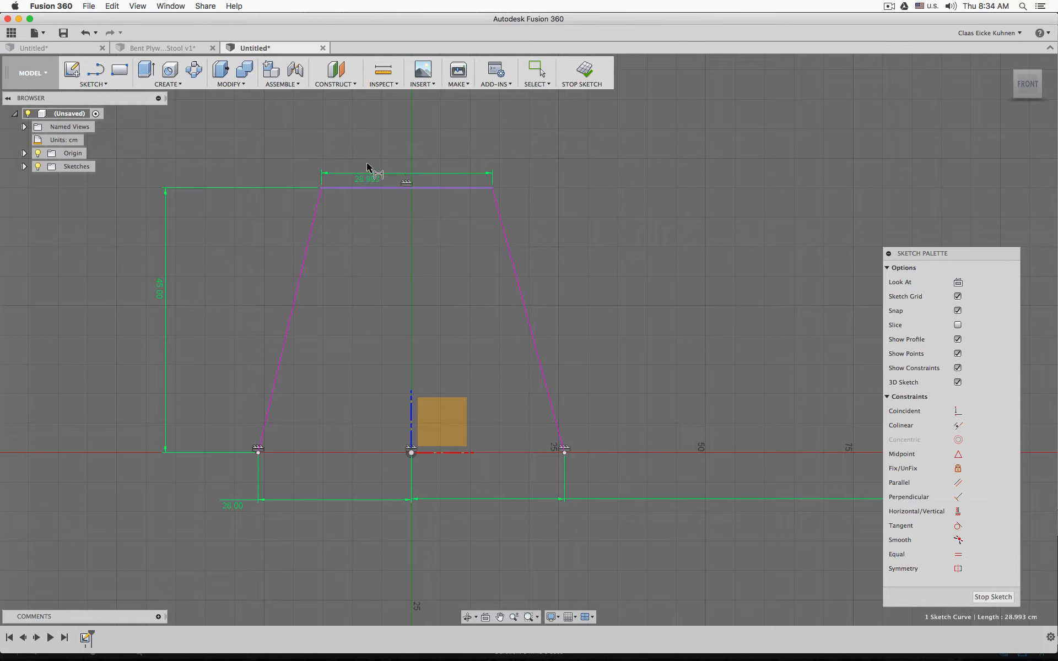
click(384, 127)
text(40)
key(Return)
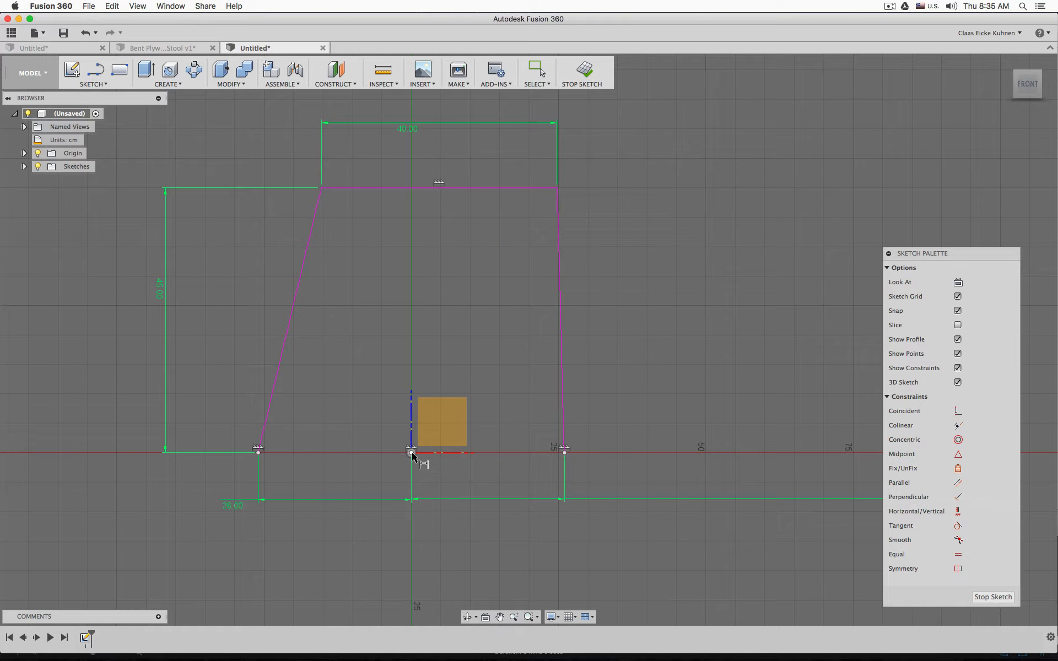
- Place a sketch point at the seat line's midpoint and constrain it vertically with the origin
click(102, 85)
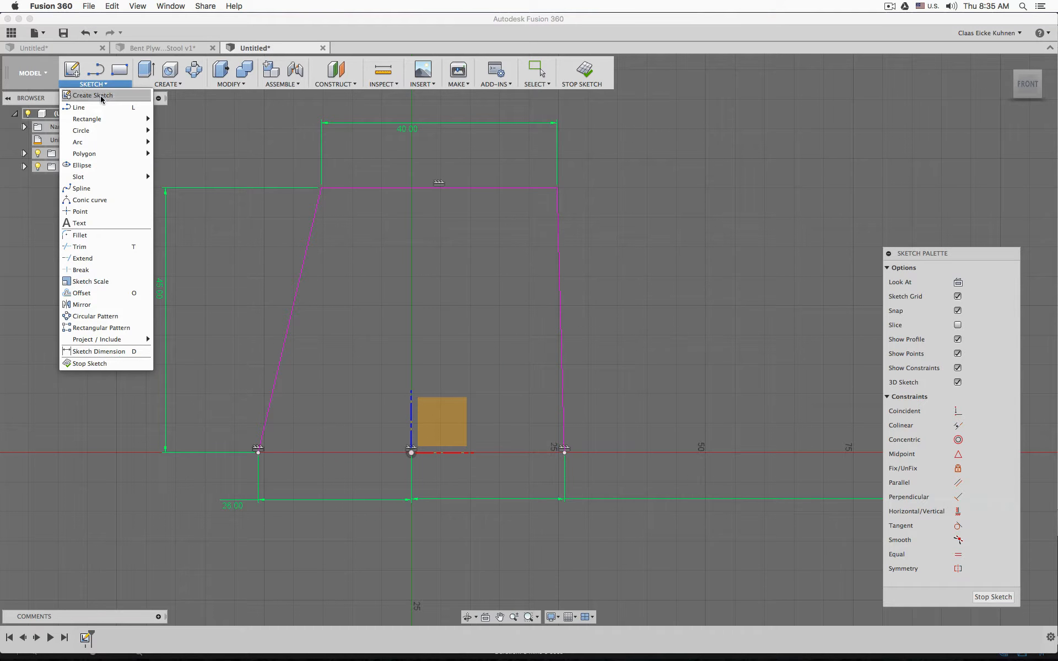
click(84, 200)
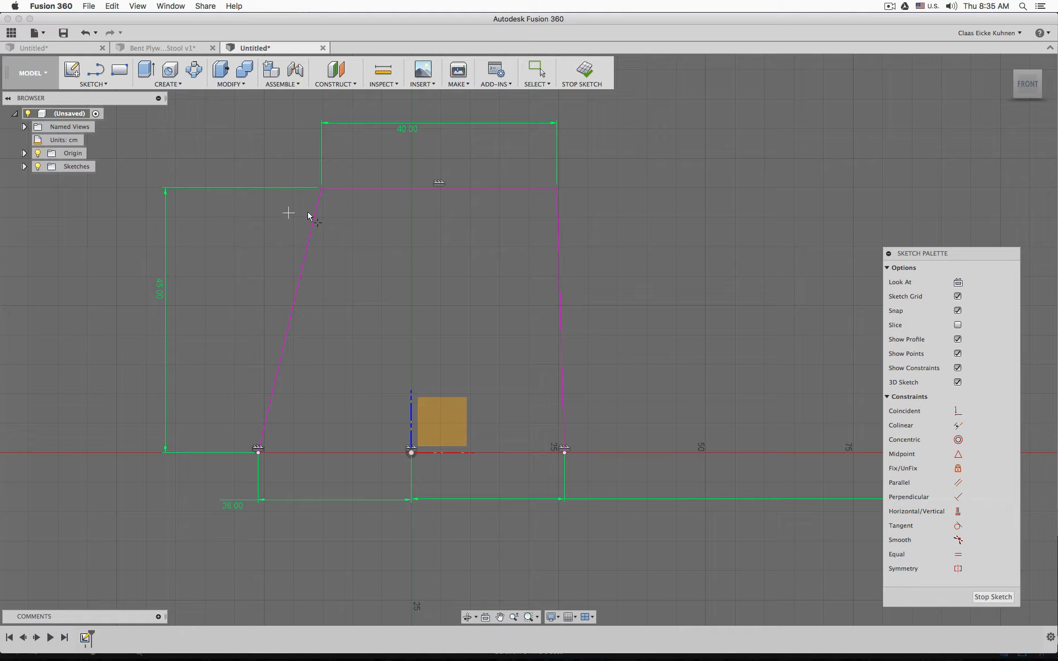
click(440, 189)
key(Escape)
drag(438, 188, 416, 187)
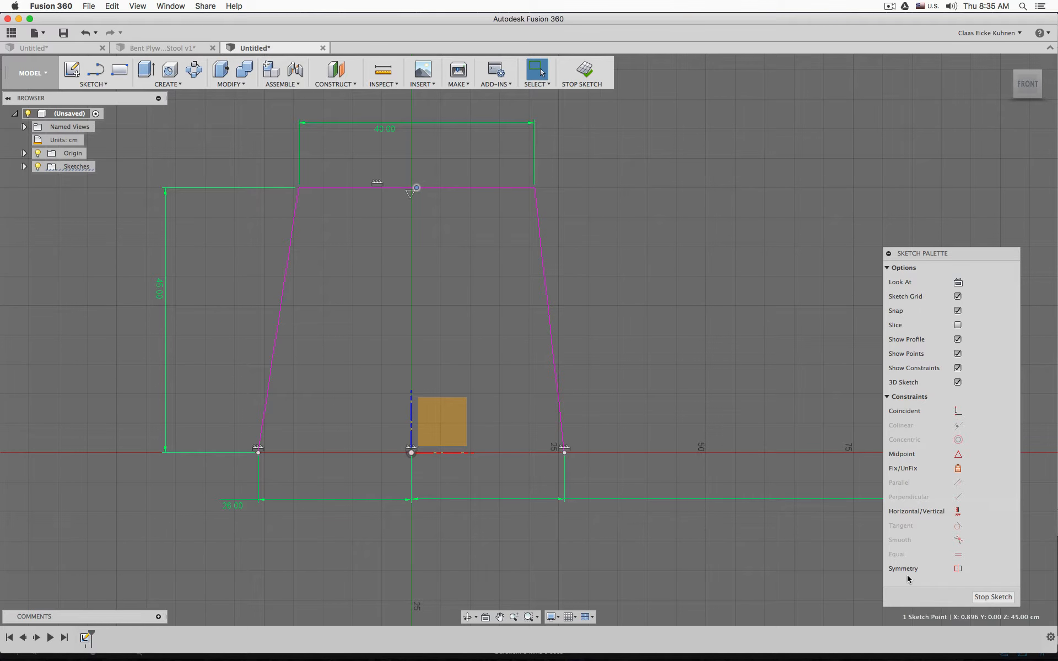
click(957, 511)
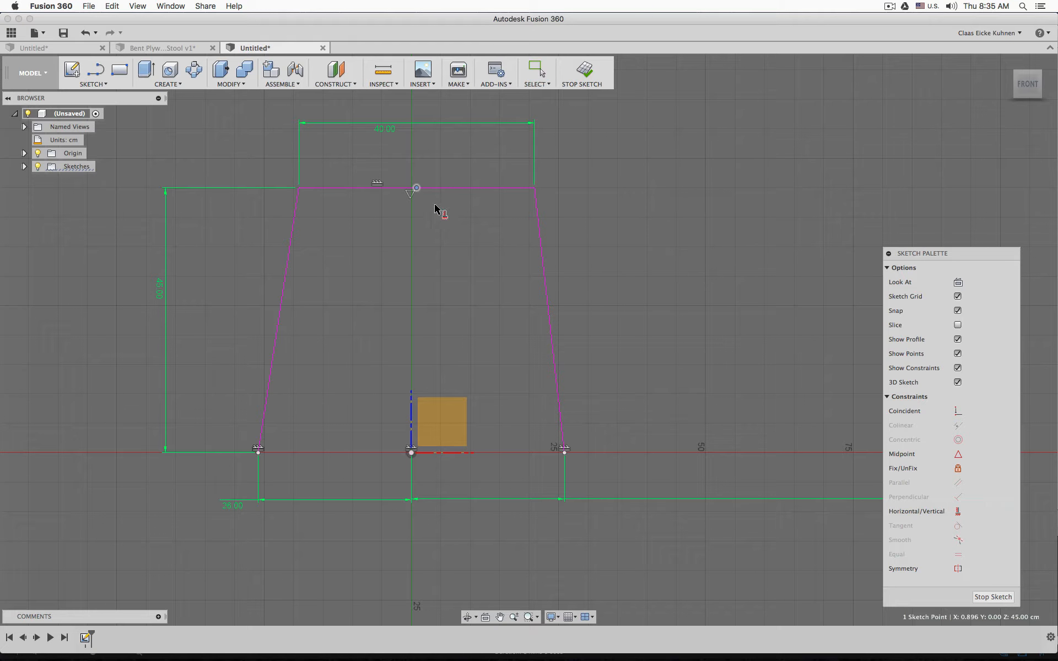
click(411, 452)
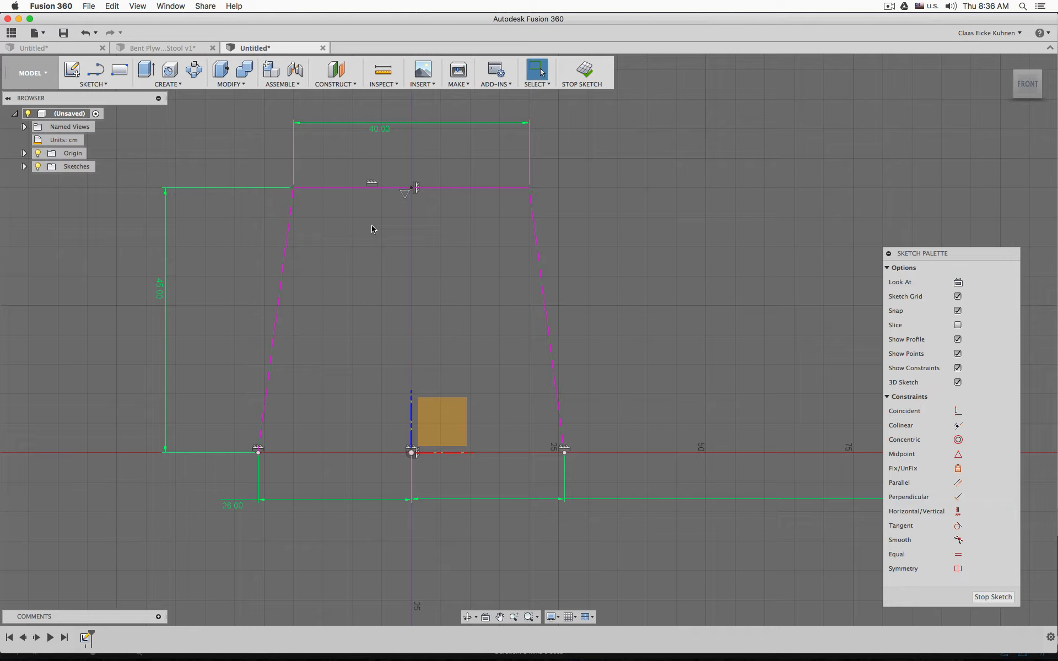
- Delete the straight seat line along with its midpoint sketch point and its width dimension
click(456, 188)
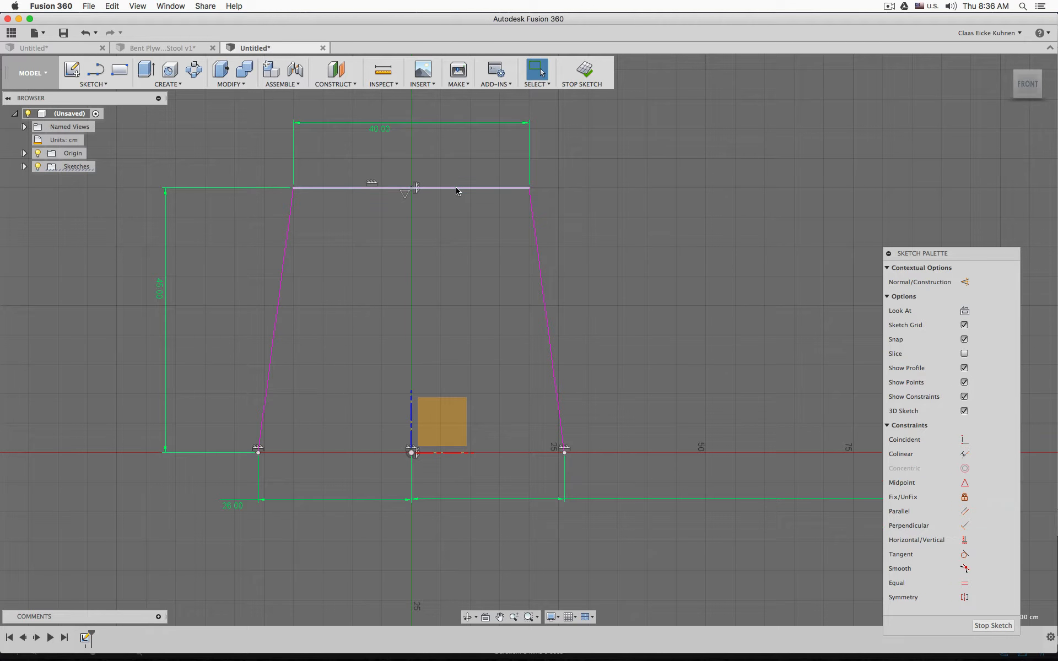
click(610, 181)
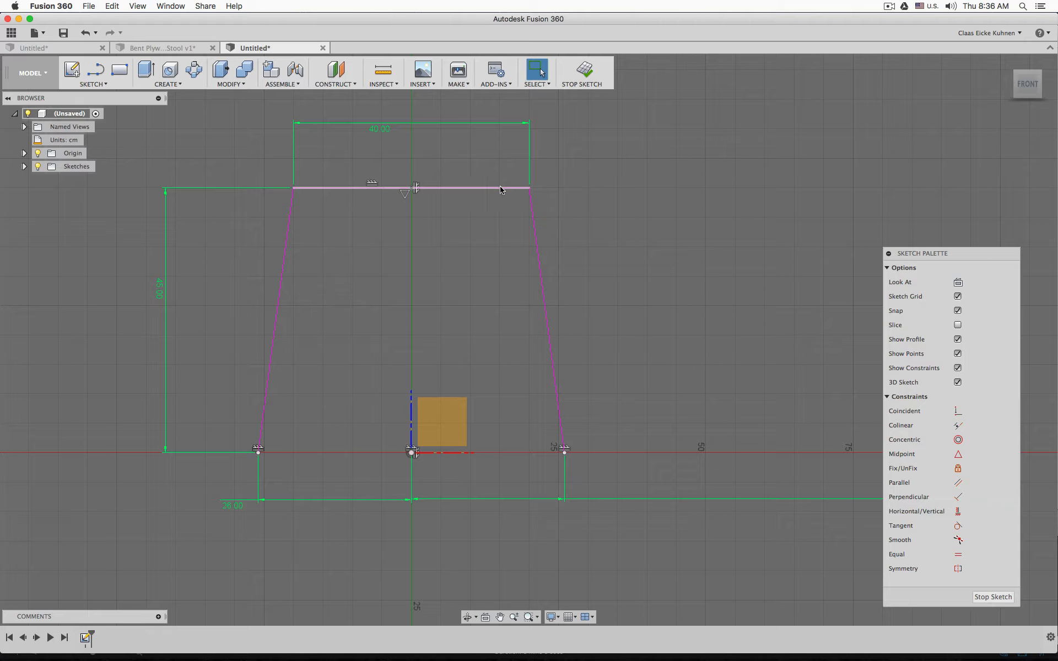
click(484, 188)
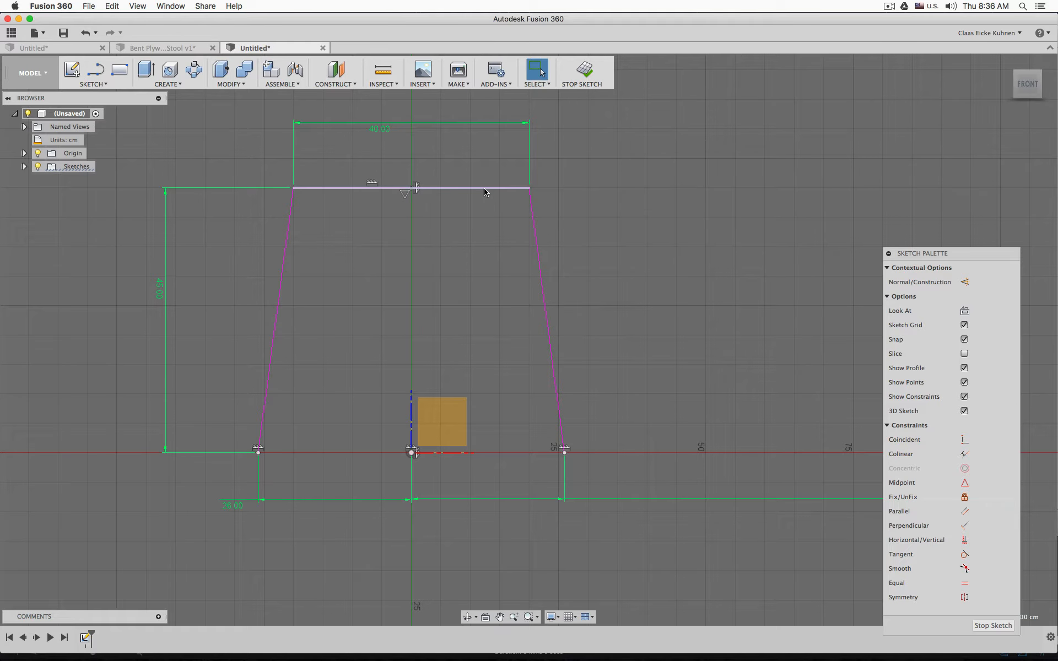
key(Delete)
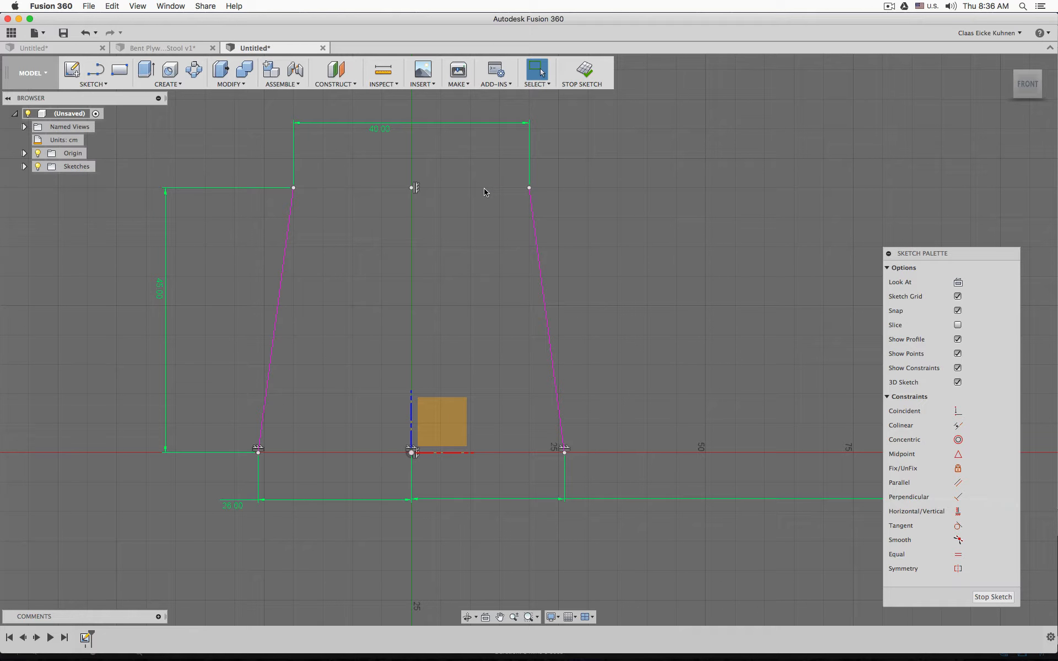
click(412, 188)
key(Delete)
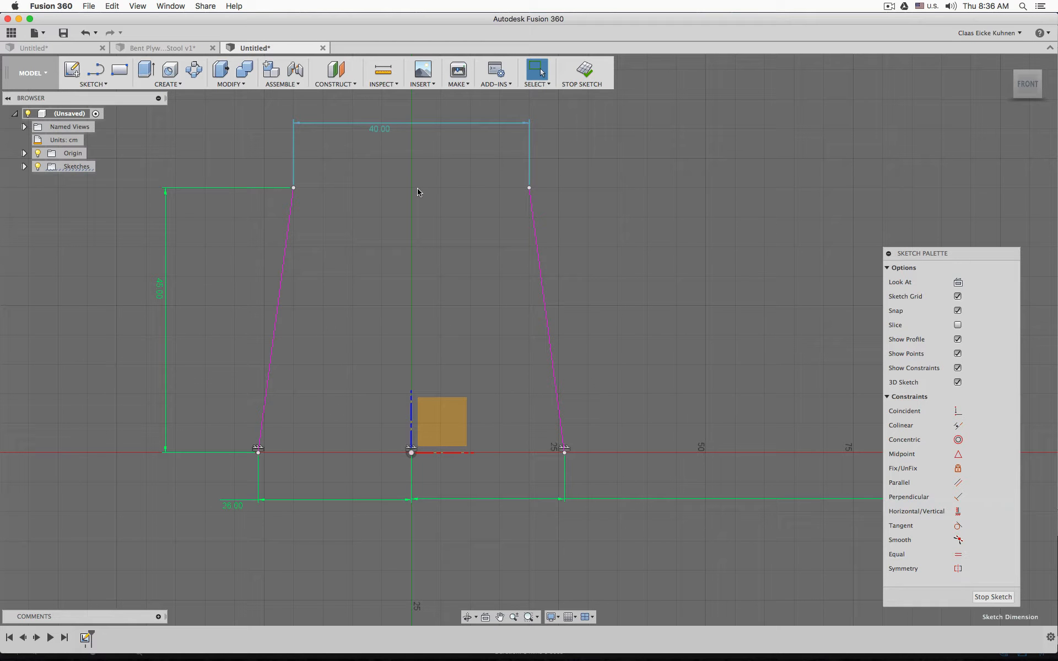
key(Delete)
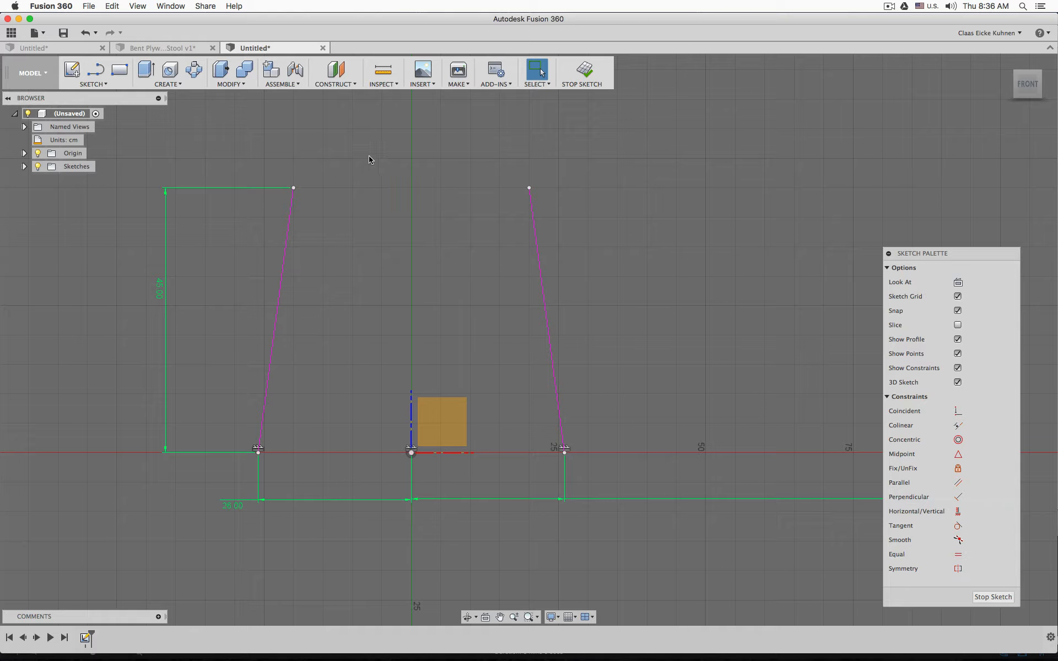
- Dimension the horizontal distance between the two legs' upper endpoints, placing the dimension above the outline
key(d)
click(294, 188)
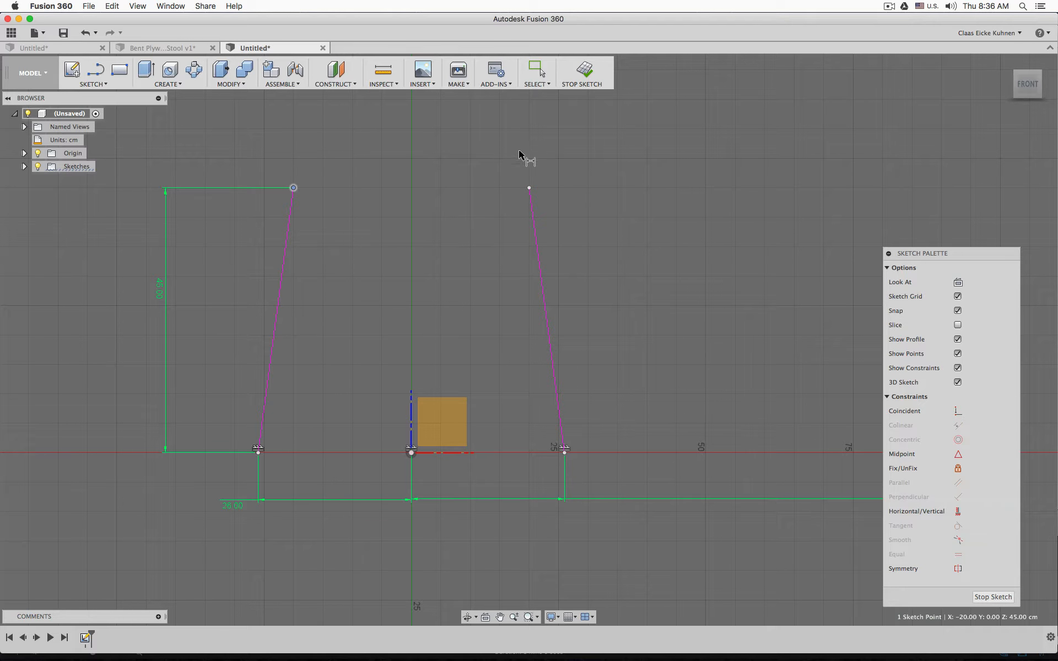
click(529, 186)
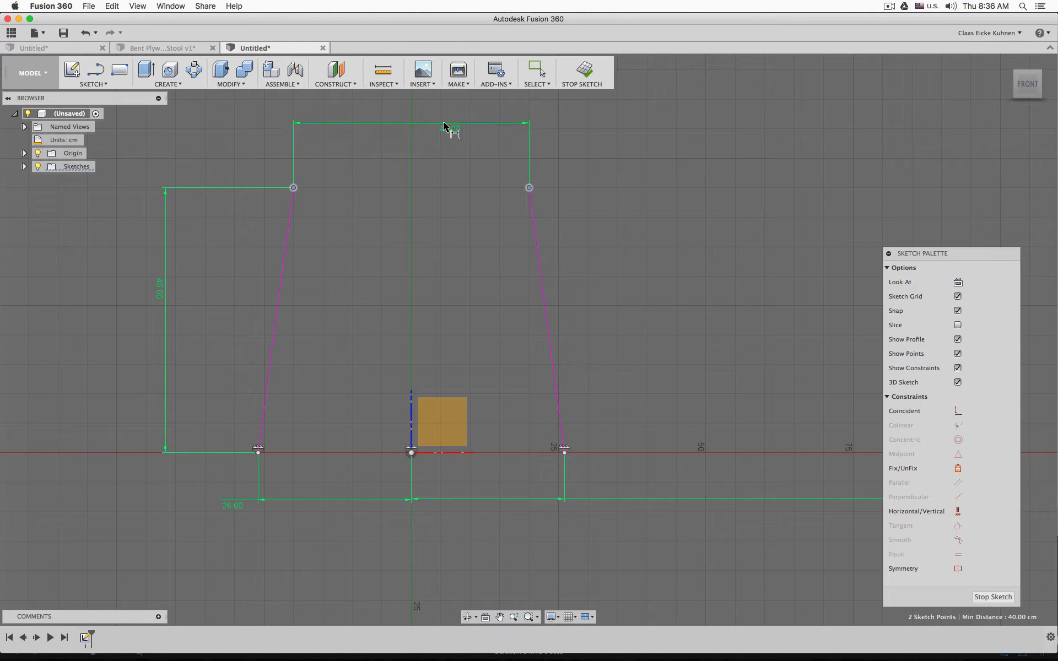
click(406, 118)
- Constrain the upper endpoints of the two legs horizontally with each other
click(957, 511)
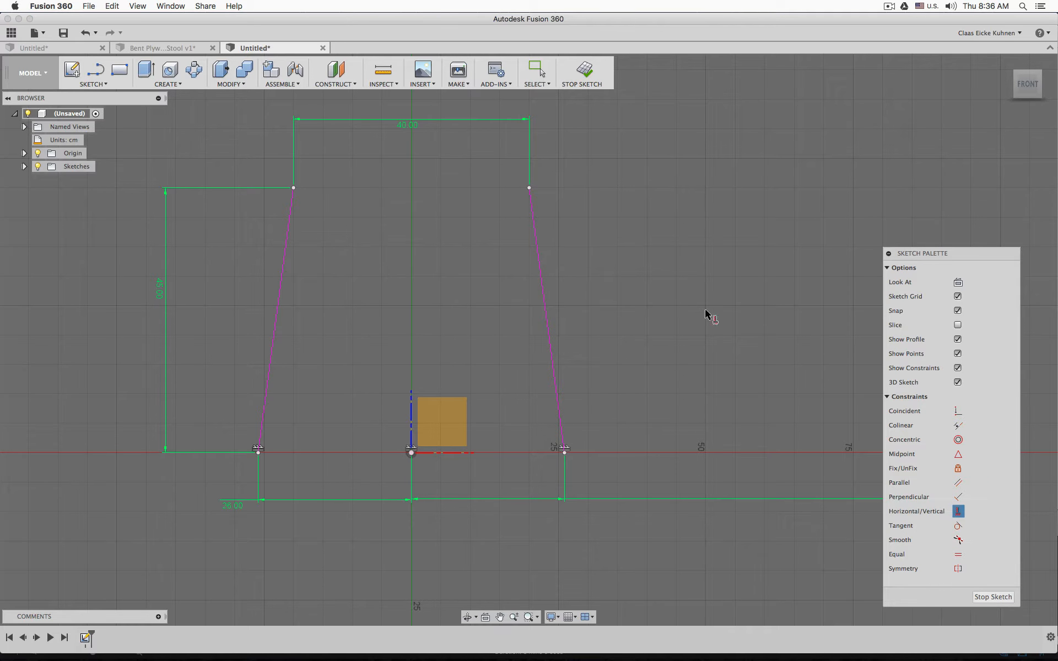
click(294, 188)
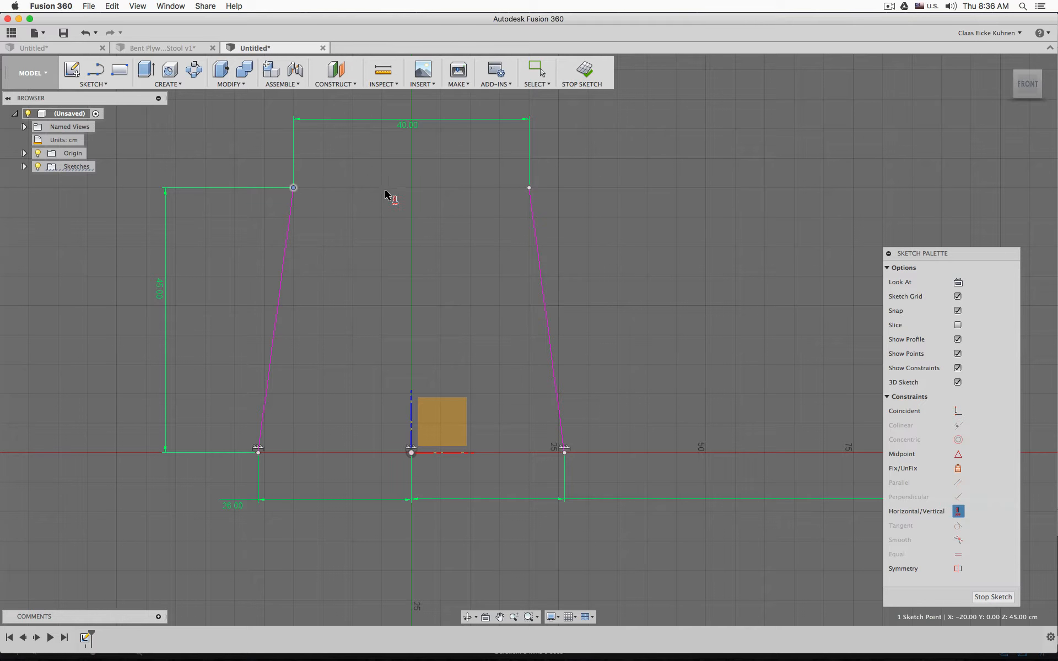
click(529, 188)
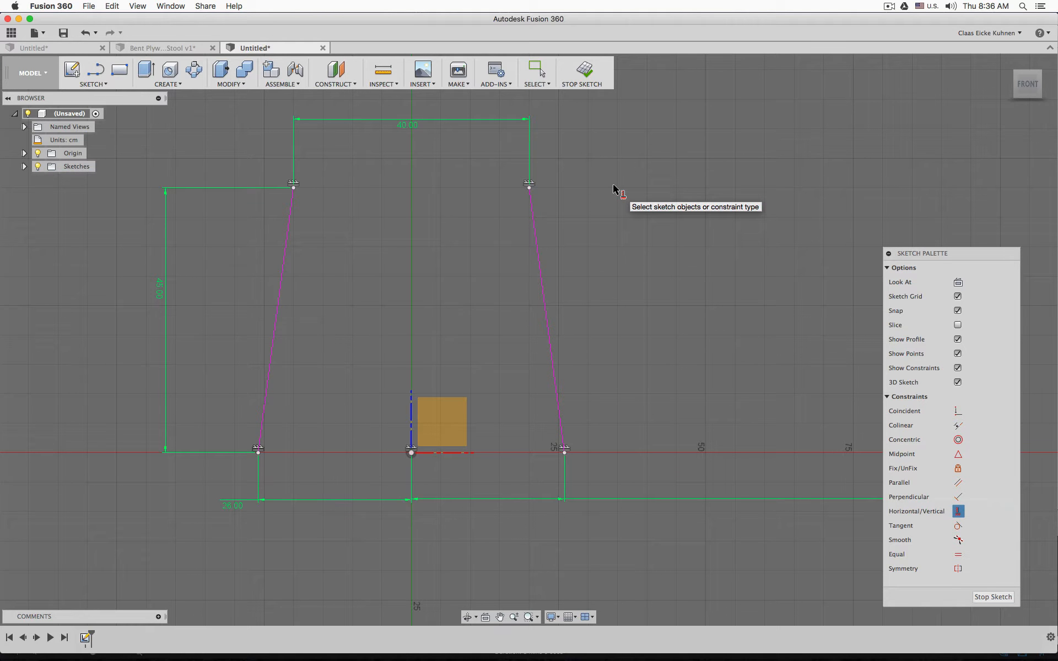
key(Escape)
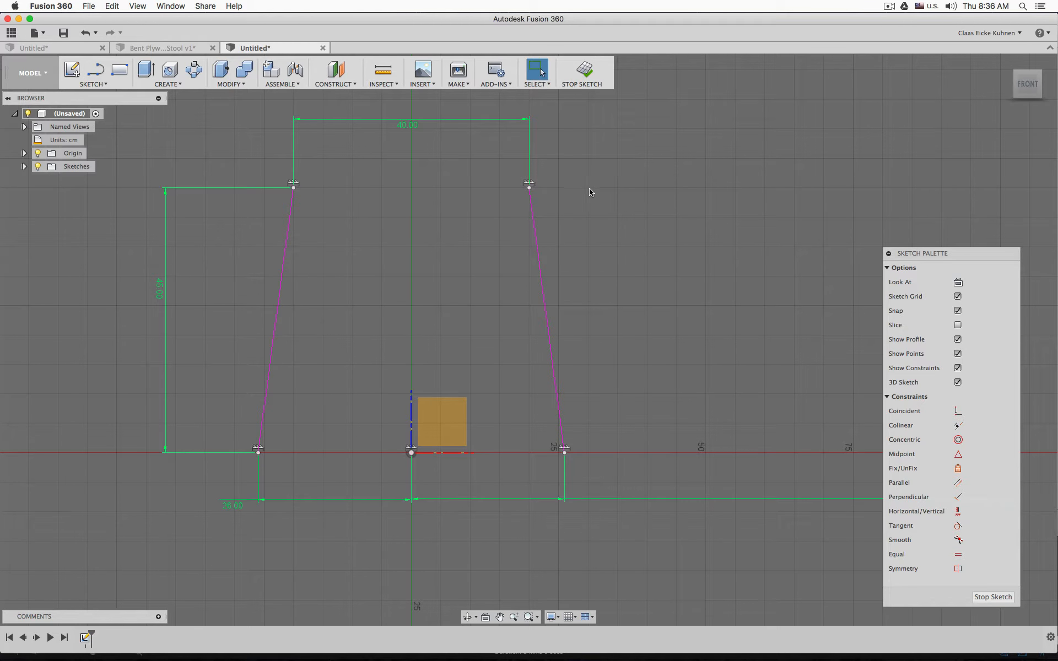
- Shift the legs' upper endpoints sideways to test their constraints, and return them to a centred position about the vertical axis
mouse_move(534, 191)
mouse_down()
mouse_move(557, 192)
mouse_move(460, 189)
mouse_move(553, 194)
mouse_move(498, 189)
mouse_move(503, 243)
mouse_move(513, 190)
mouse_move(502, 198)
mouse_move(541, 193)
mouse_up()
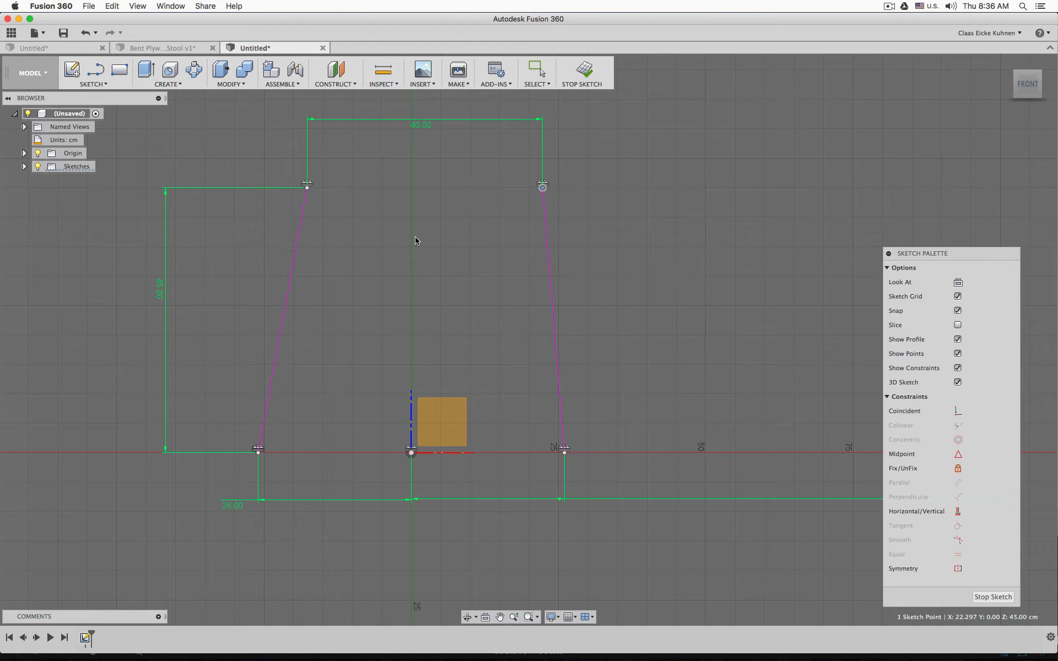
key(Escape)
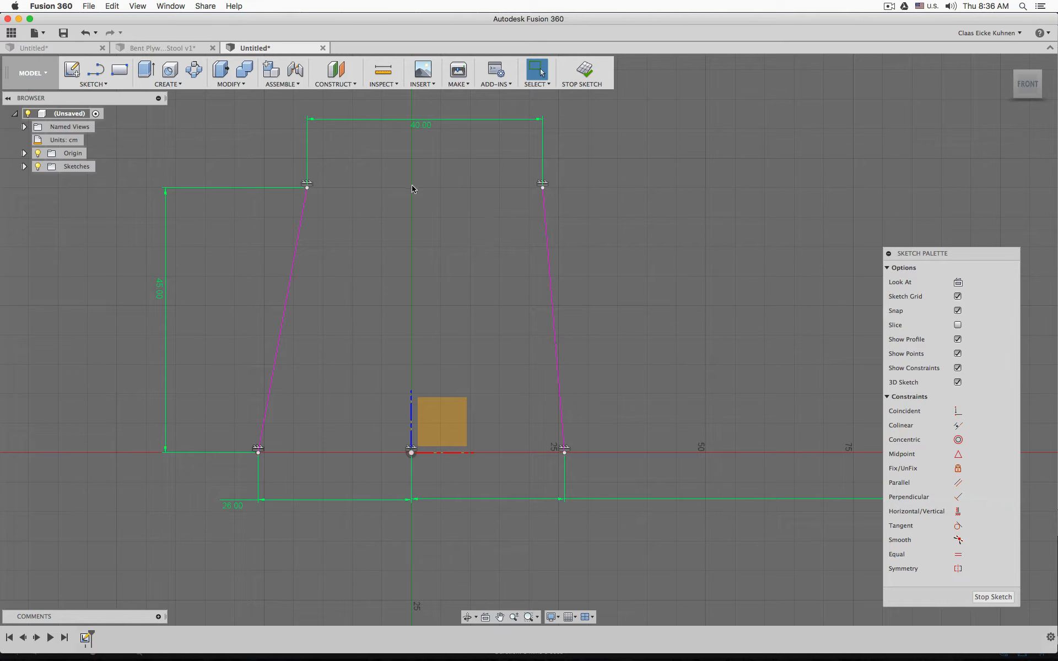
drag(307, 188, 295, 188)
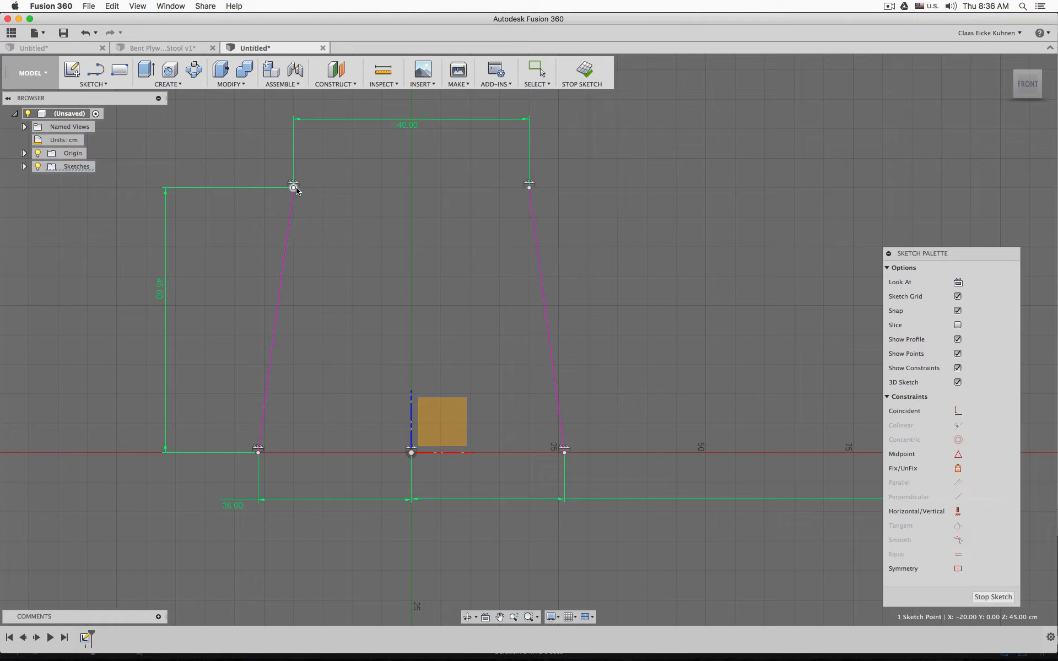
- Draw a downward-sagging three-point arc between the legs' upper endpoints, with its centre about 82.5 cm above the origin
click(101, 85)
mouse_move(96, 137)
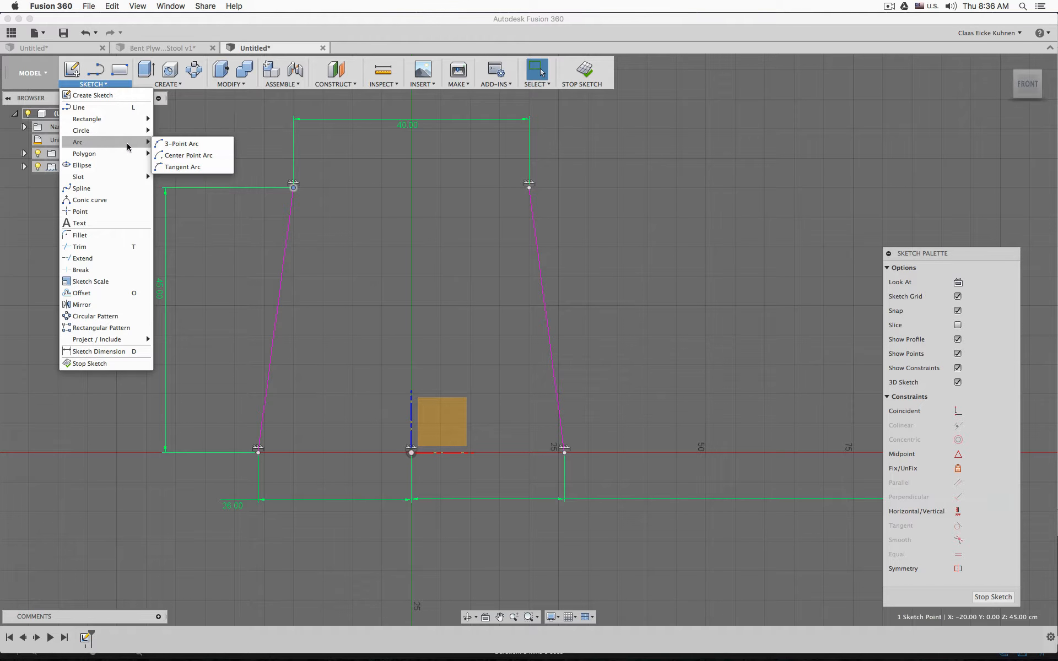
click(174, 144)
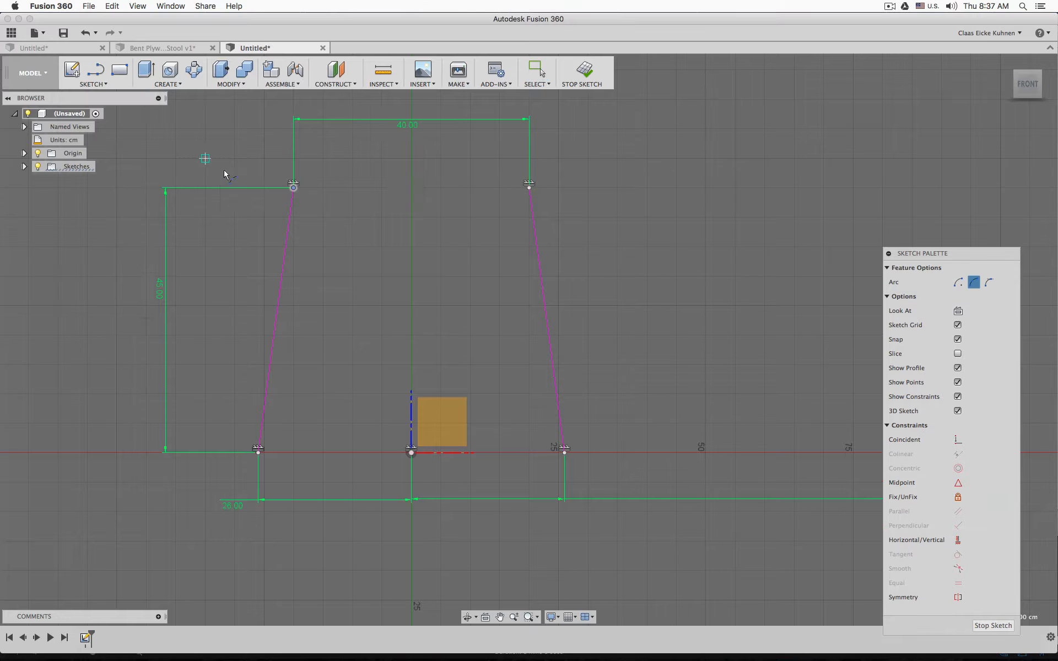
click(293, 189)
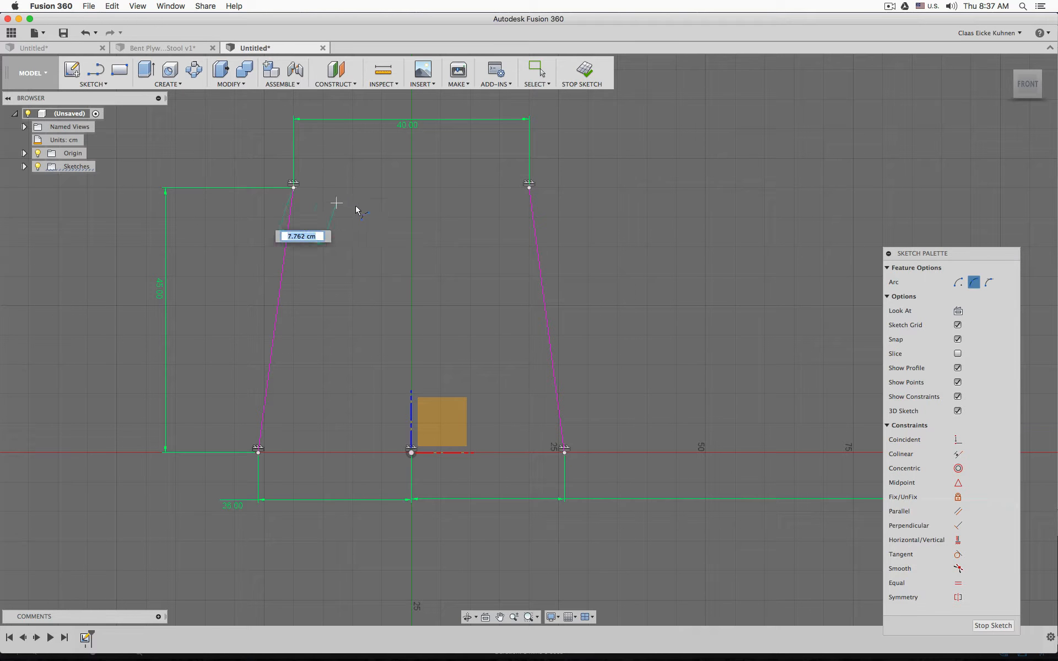
click(529, 188)
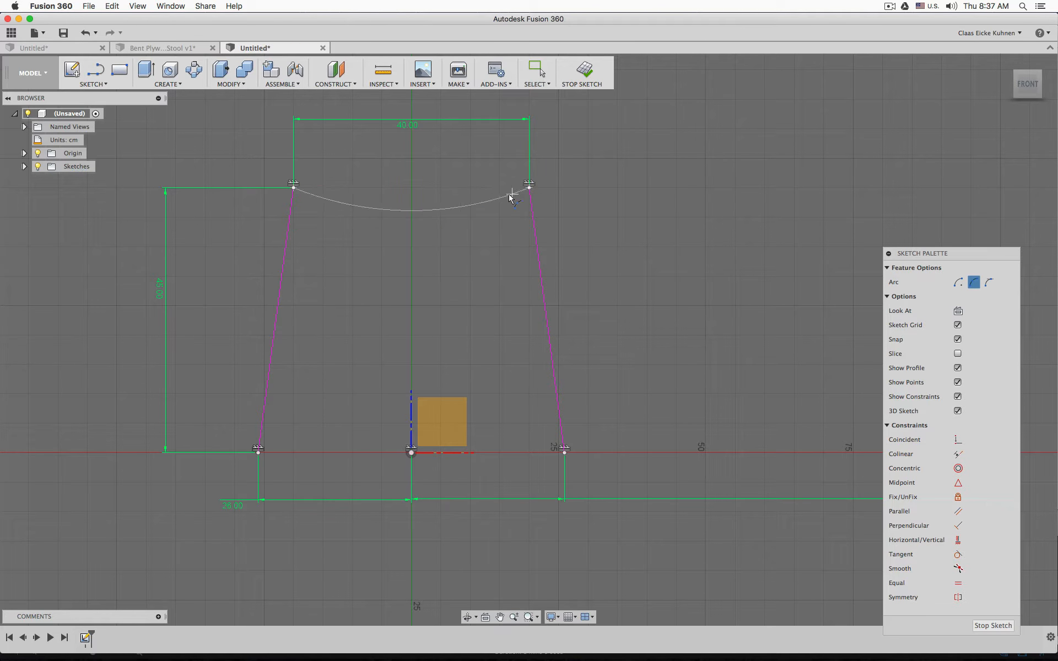
click(411, 217)
scroll(433, 244, up, 3)
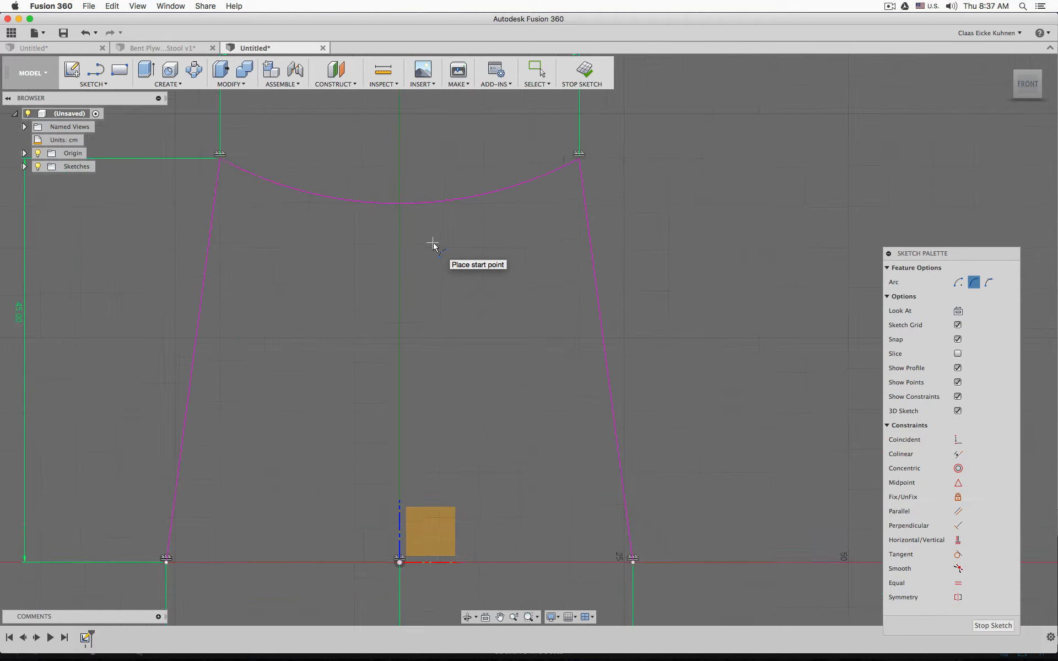
scroll(433, 244, down, 5)
key(Escape)
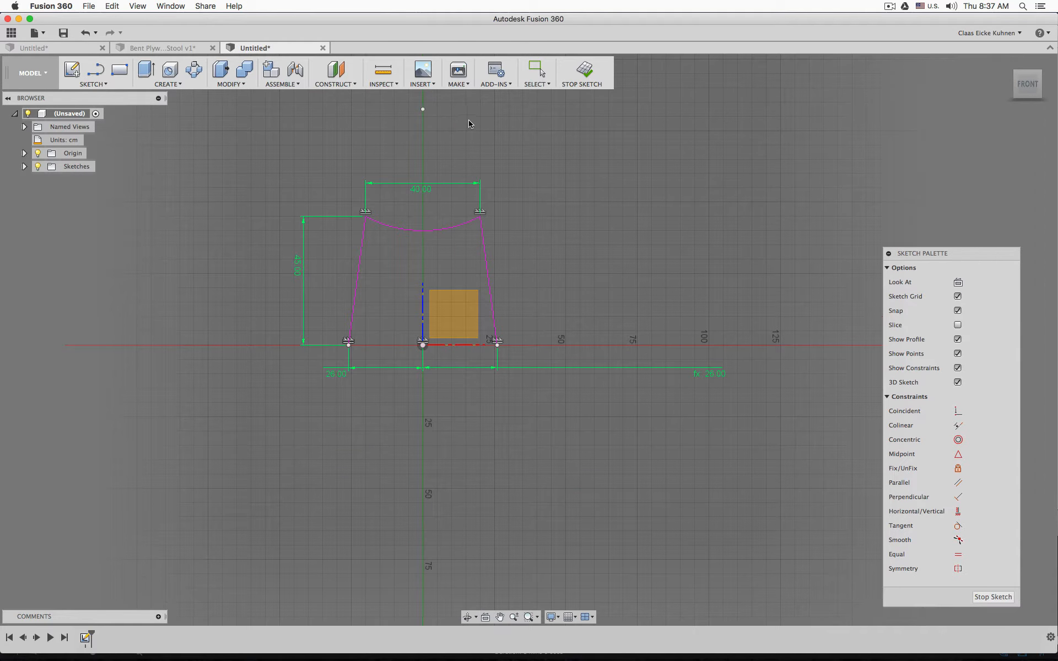
- Shift the seat arc's centre point off the vertical axis and constrain it vertically with the origin
click(423, 109)
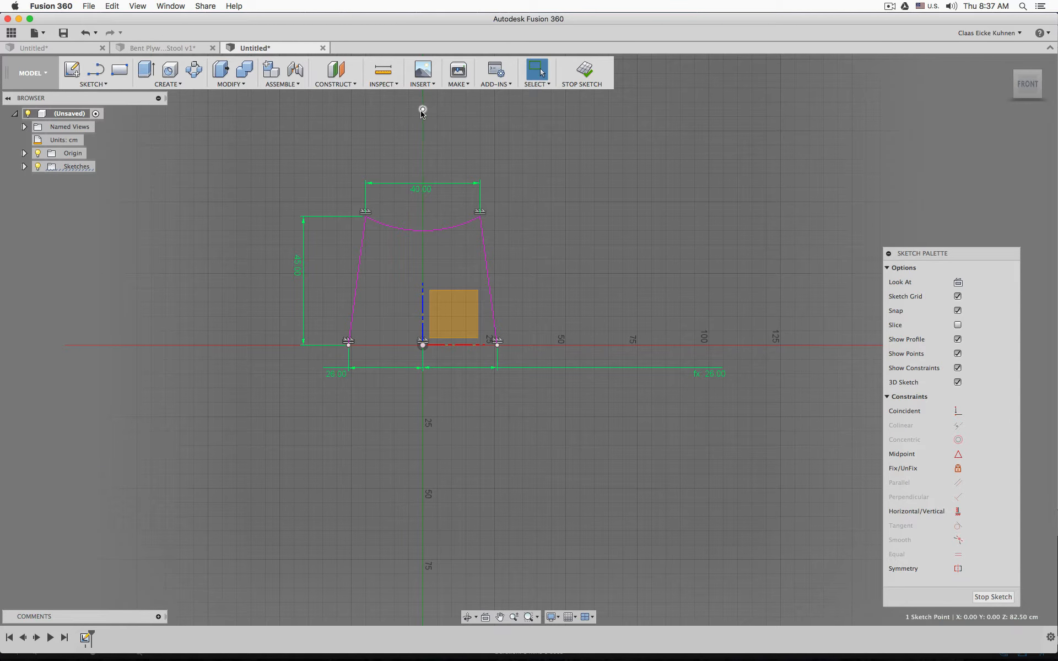
drag(422, 113, 412, 110)
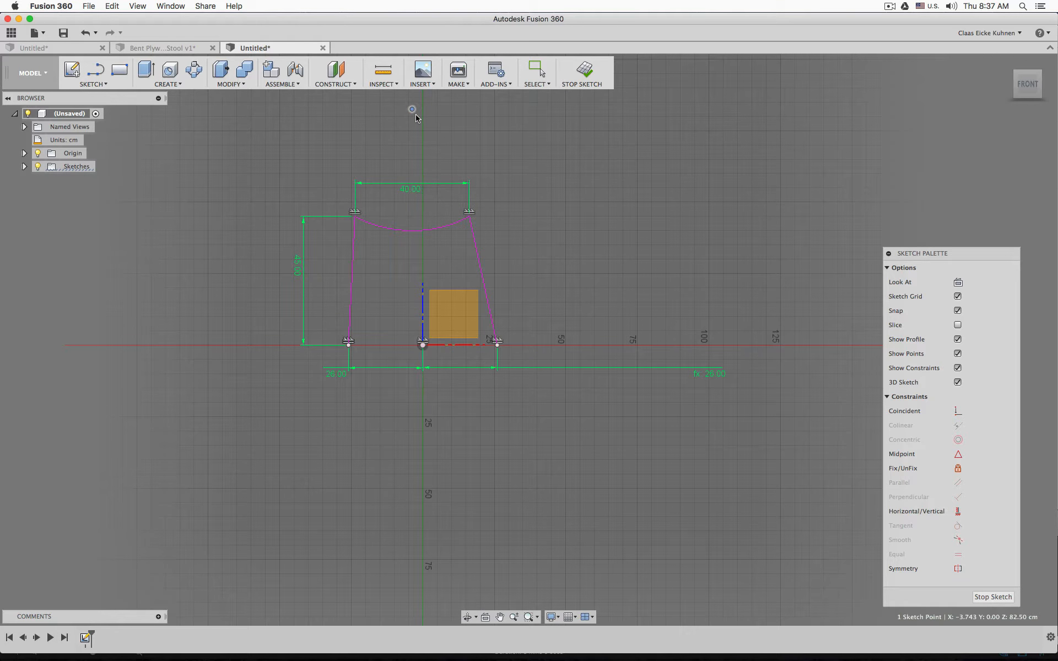
click(958, 512)
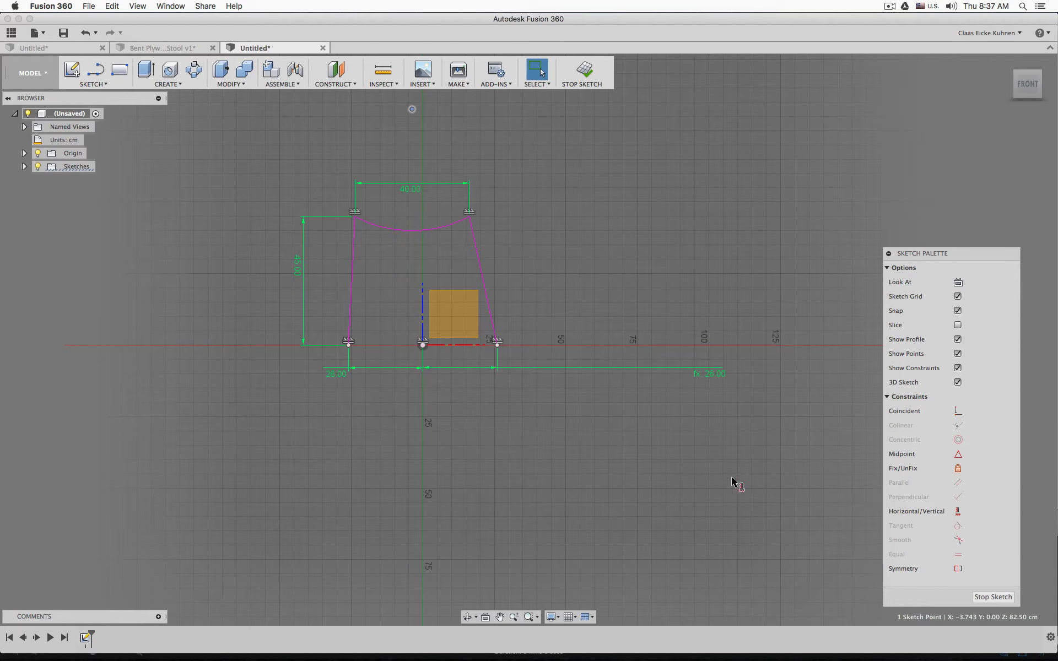
click(423, 346)
key(Escape)
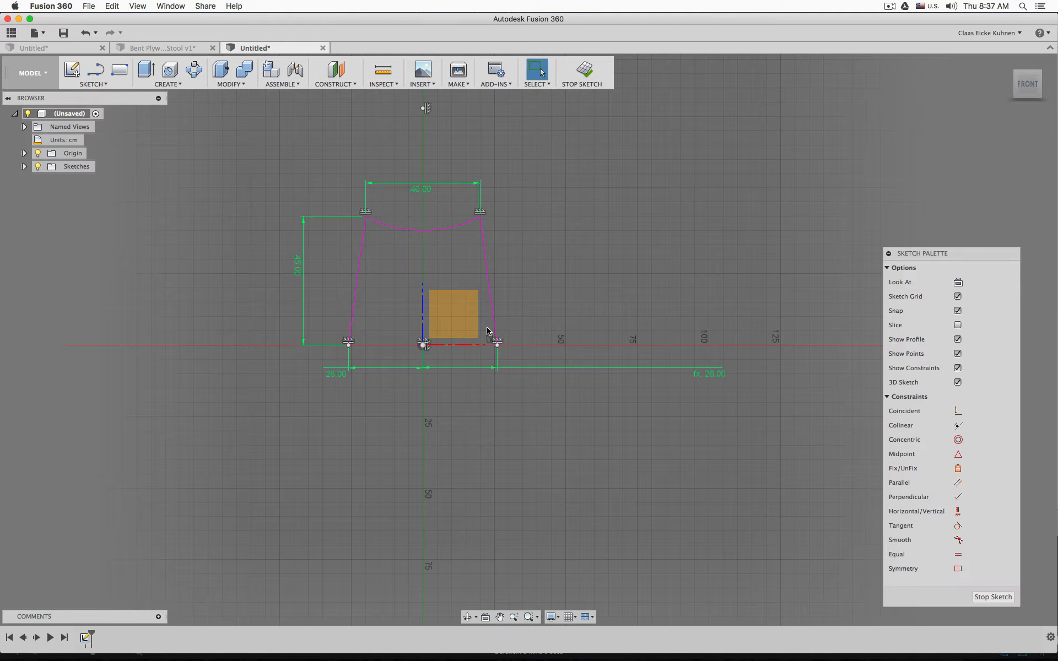
- Flatten the seat arc so its centre point sits about 155 cm above the origin
click(480, 215)
drag(438, 205, 447, 243)
scroll(480, 215, up, 3)
scroll(480, 216, down, 5)
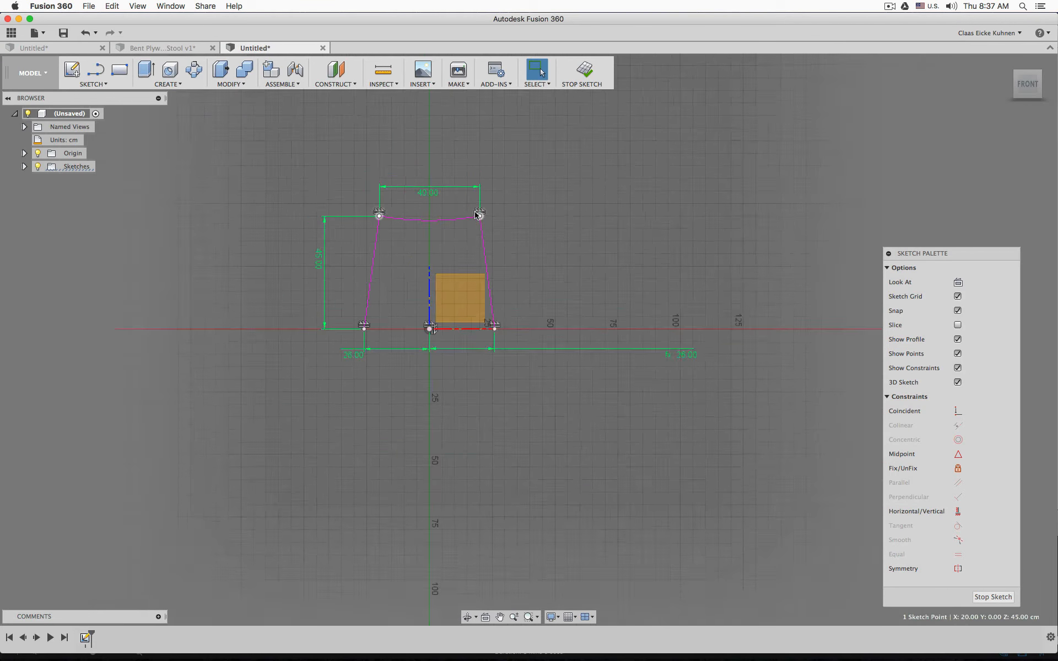
middle_drag(510, 172, 501, 311)
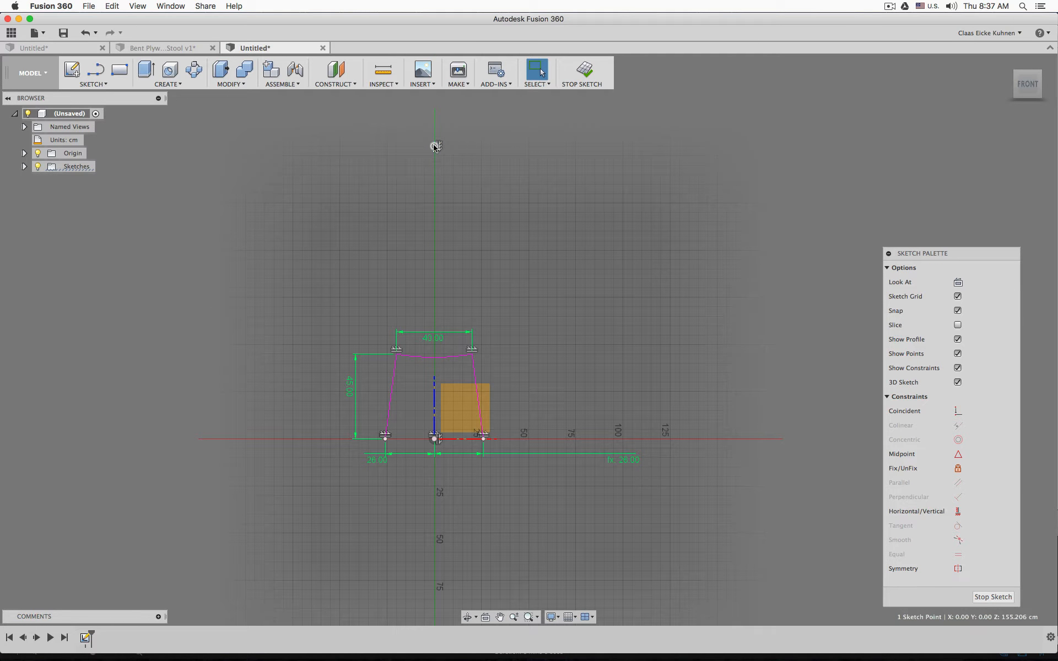
key(m)
drag(436, 166, 434, 203)
key(Escape)
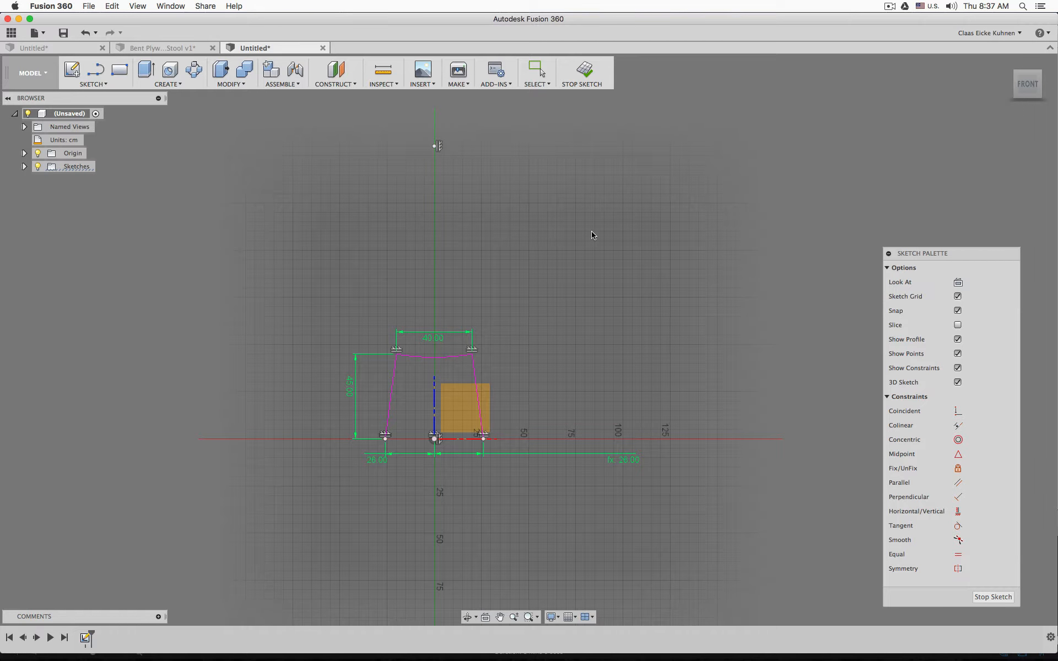
- Deepen the seat arc's sag and dimension its radius at 60 cm
drag(443, 357, 447, 365)
scroll(448, 369, up, 5)
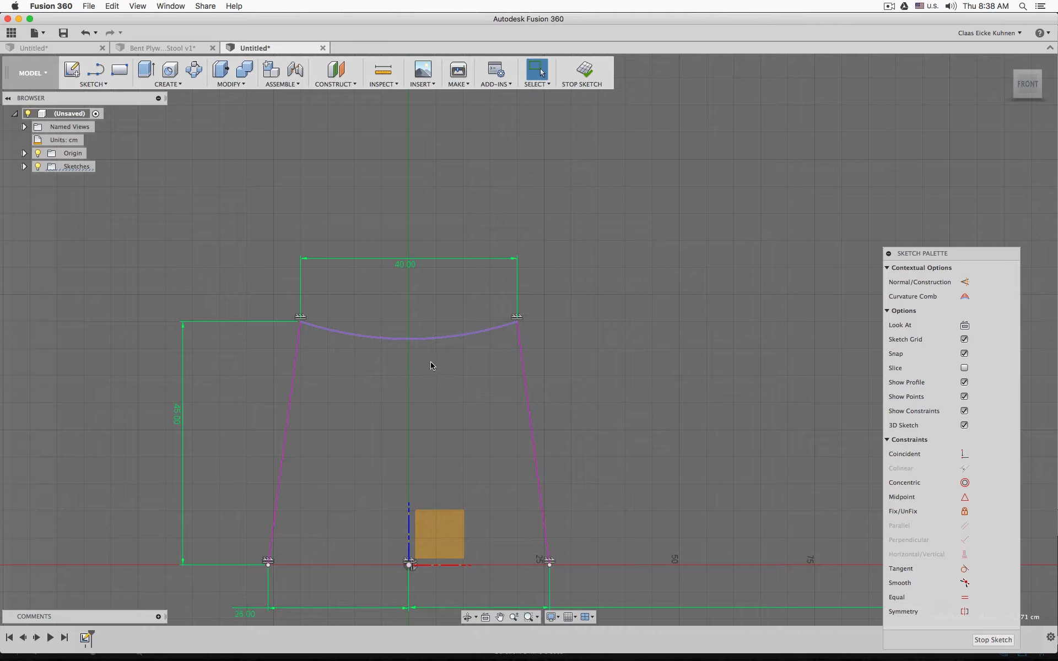
key(d)
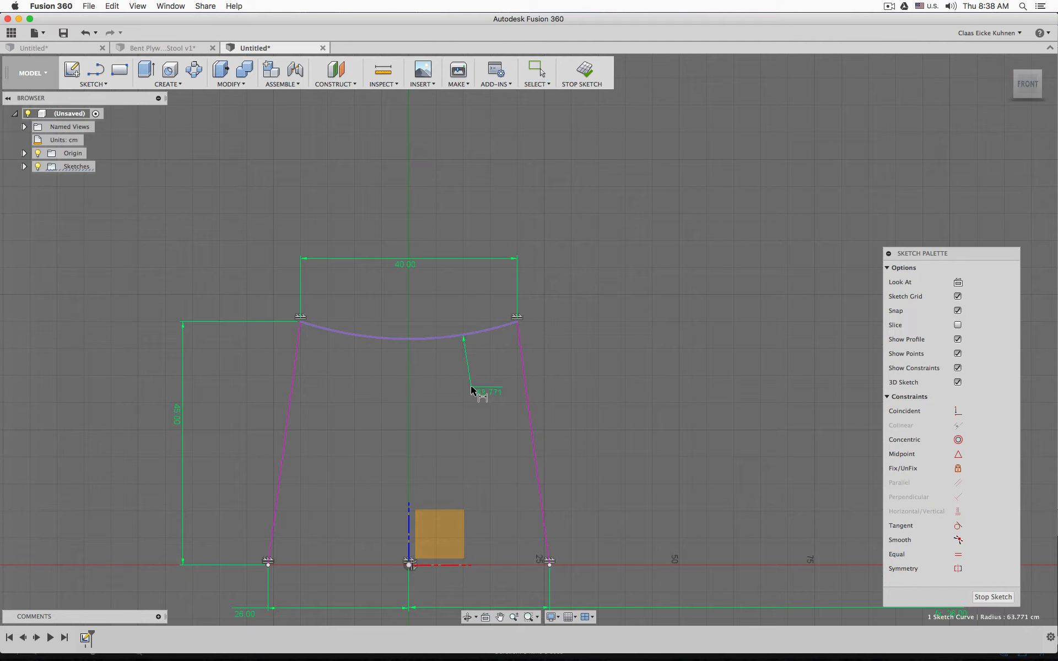
click(482, 394)
text(60)
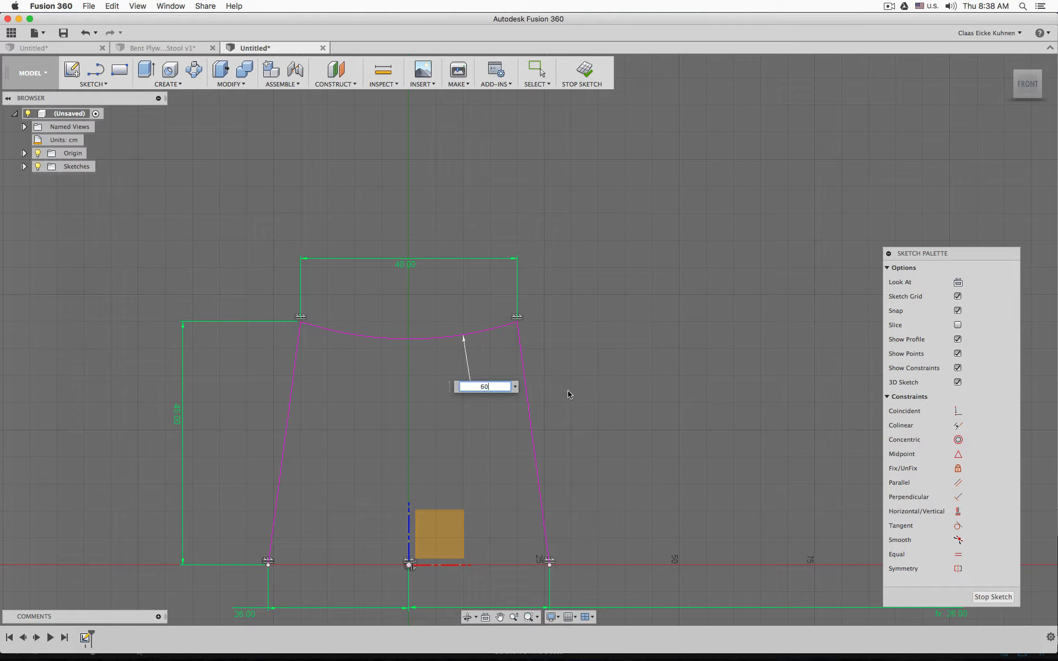
key(Return)
- Try seat arc radii of 50, 40, 20 and 80 cm in turn
double_click(483, 391)
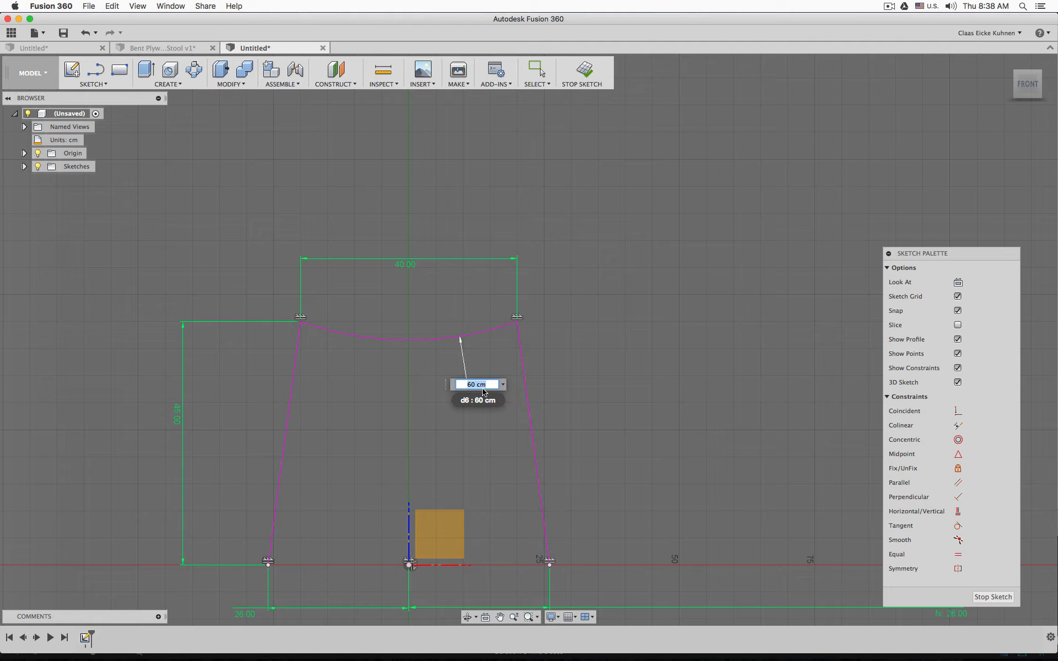
text(50)
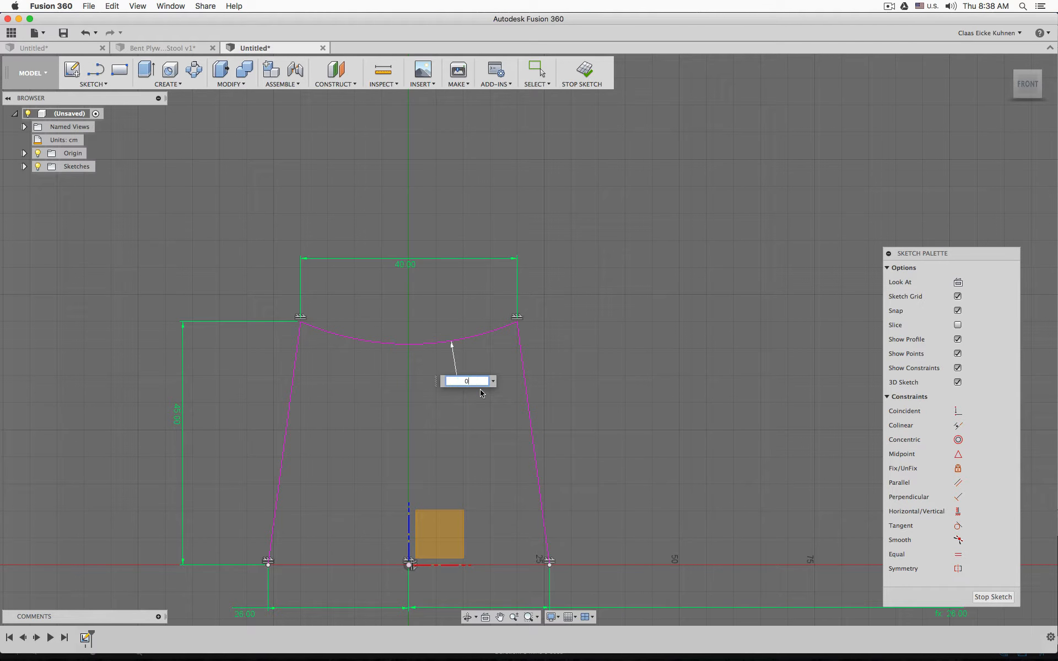
key(Return)
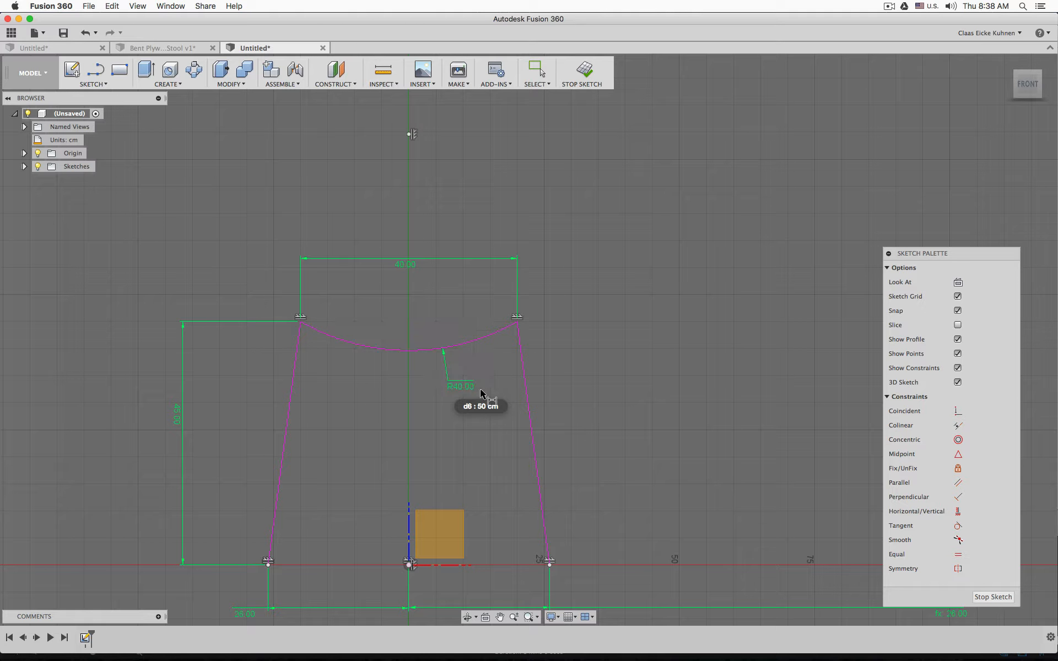
double_click(465, 386)
text(20)
key(Return)
double_click(443, 451)
text(80)
key(Return)
key(Escape)
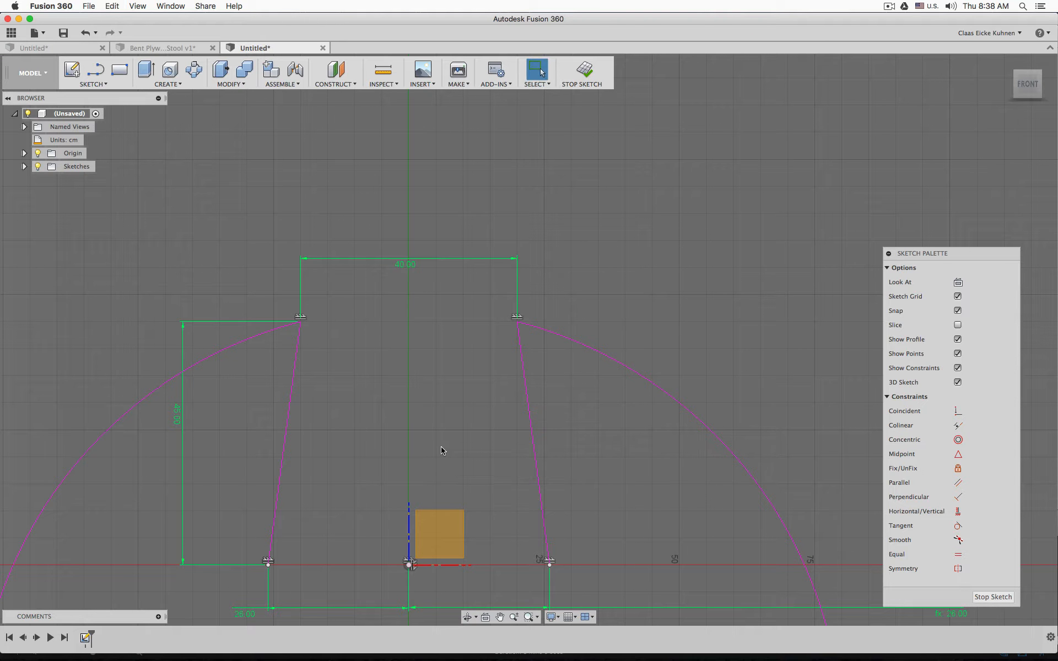
- Restore the seat arc with a 40 cm radius, try 60 cm, and settle on a radius of 70 cm
double_click(442, 451)
text(40)
key(Return)
double_click(460, 385)
text(60)
key(Return)
double_click(478, 390)
text(70)
key(Return)
scroll(590, 294, down, 3)
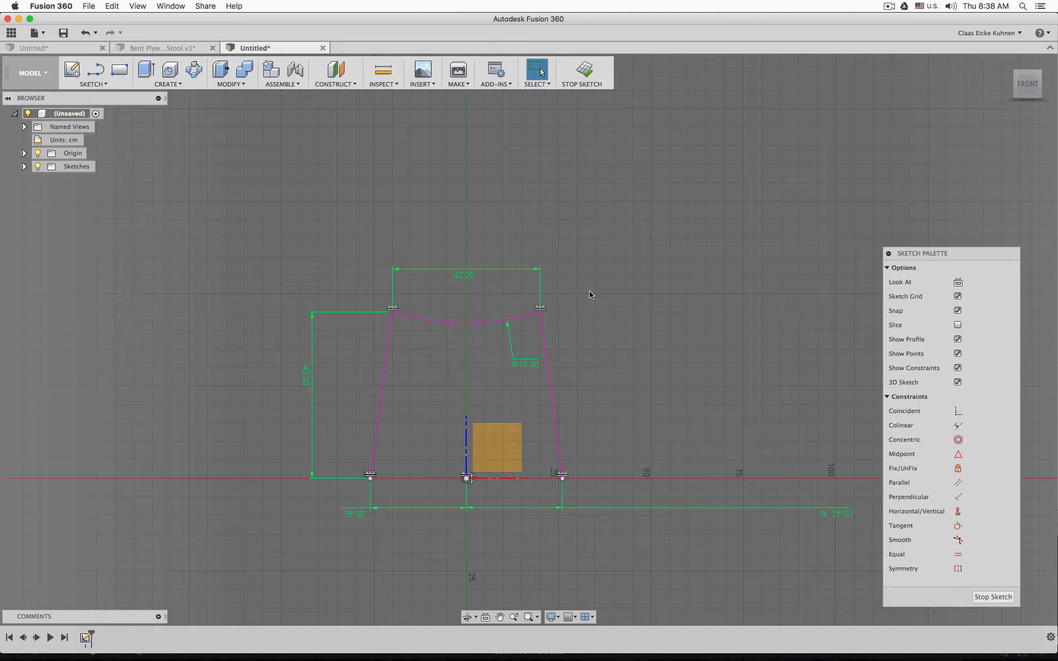
- Try a sketch fillet of about 3.3 cm between the left leg and the seat arc
scroll(446, 325, up, 3)
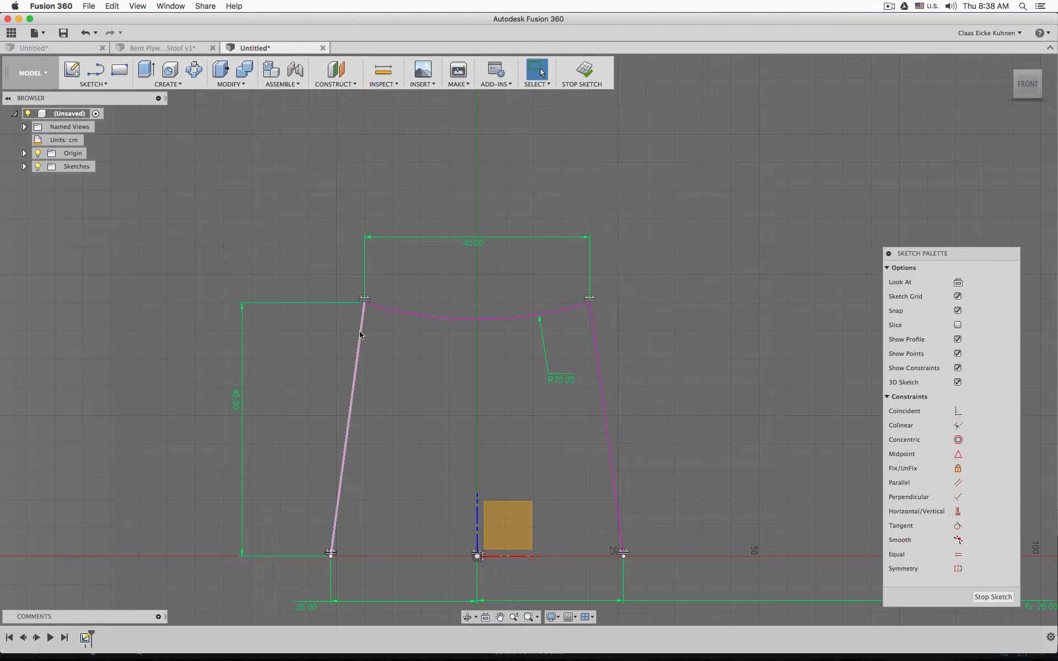
click(95, 84)
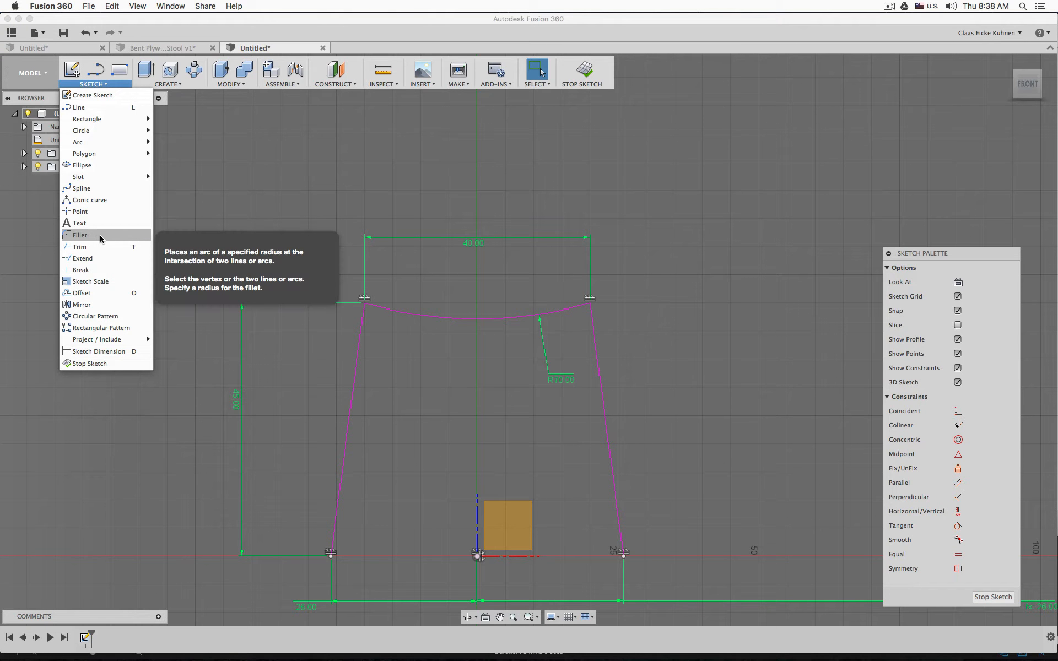
click(82, 235)
click(361, 329)
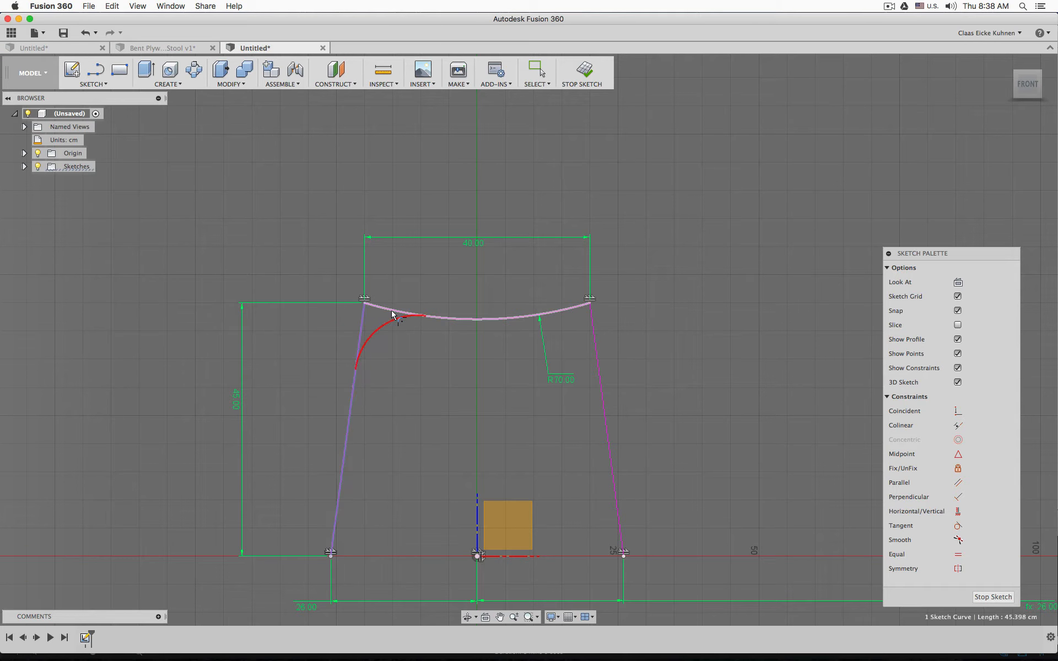
click(392, 315)
drag(371, 319, 360, 304)
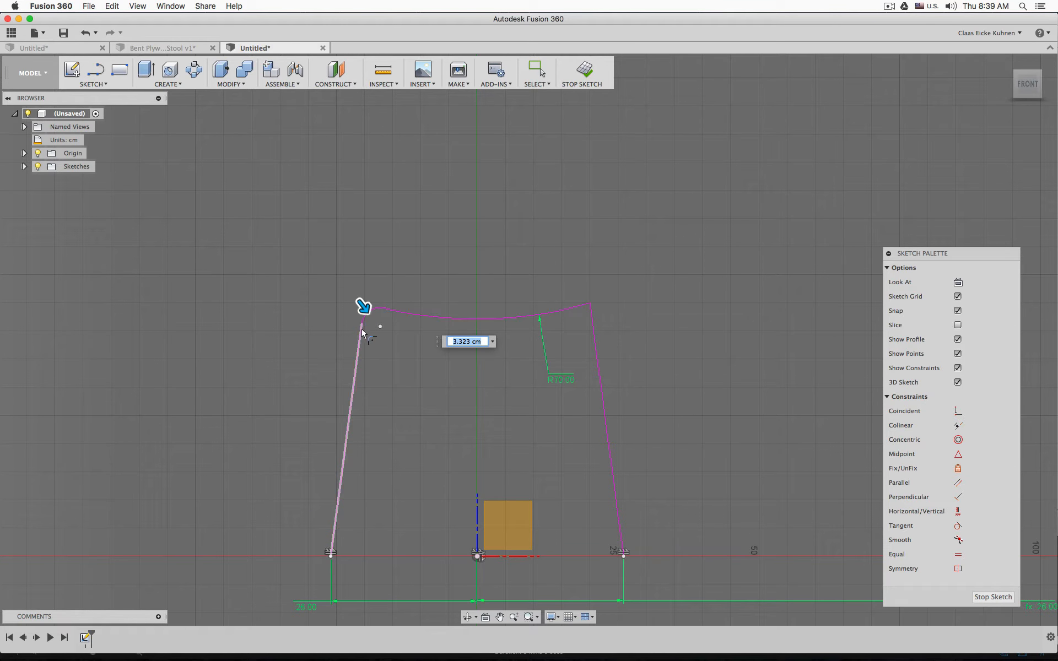
key(Escape)
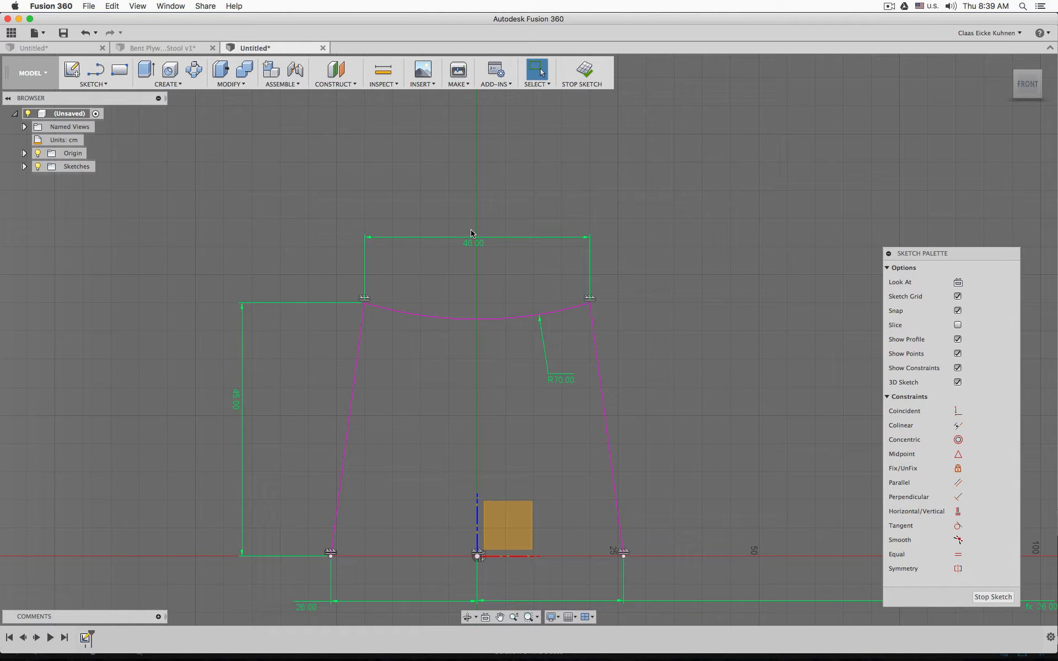
- Test the outline's overall height dimension at 40 cm, and set it back to 45 cm
mouse_move(692, 342)
shift+middle_down()
mouse_move(643, 164)
mouse_move(590, 178)
shift+middle_up()
scroll(586, 177, up, 3)
scroll(582, 177, down, 3)
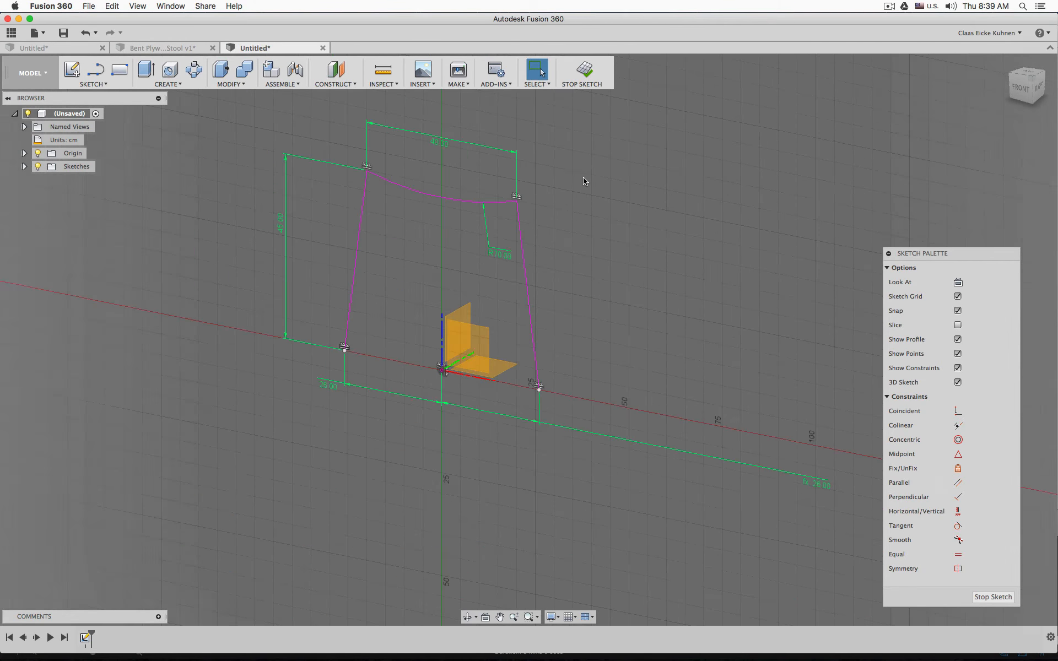
double_click(283, 228)
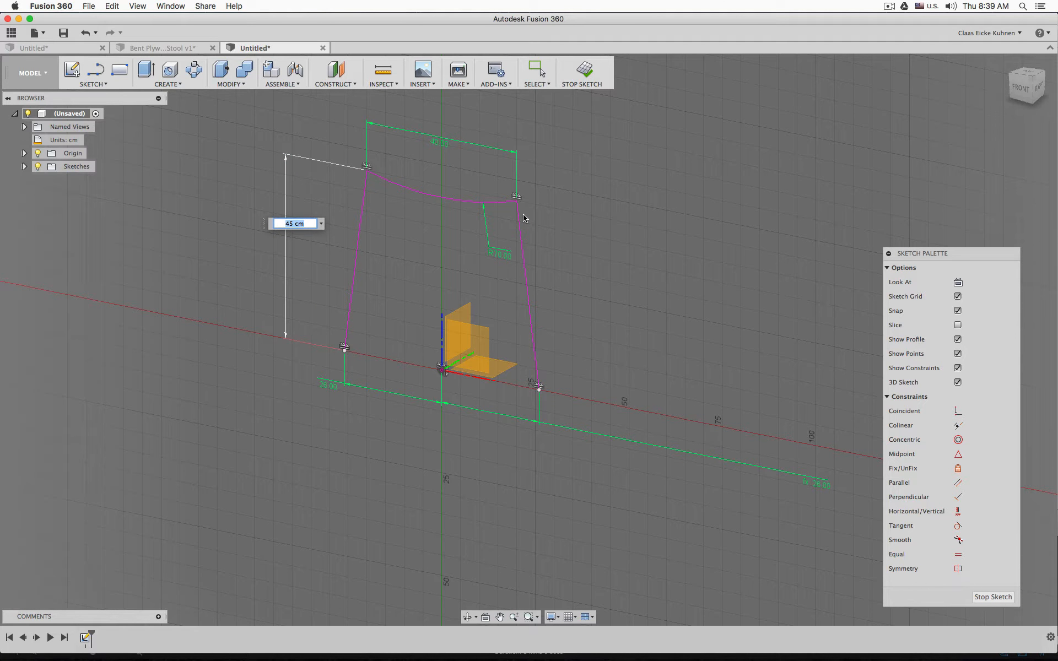
text(40)
key(Return)
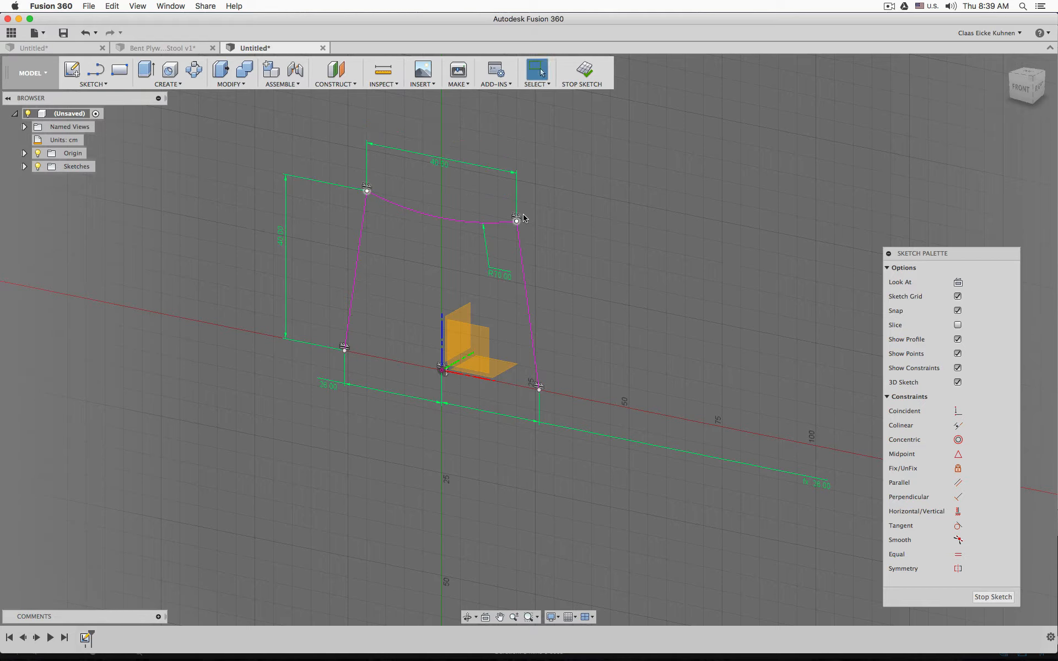
double_click(282, 237)
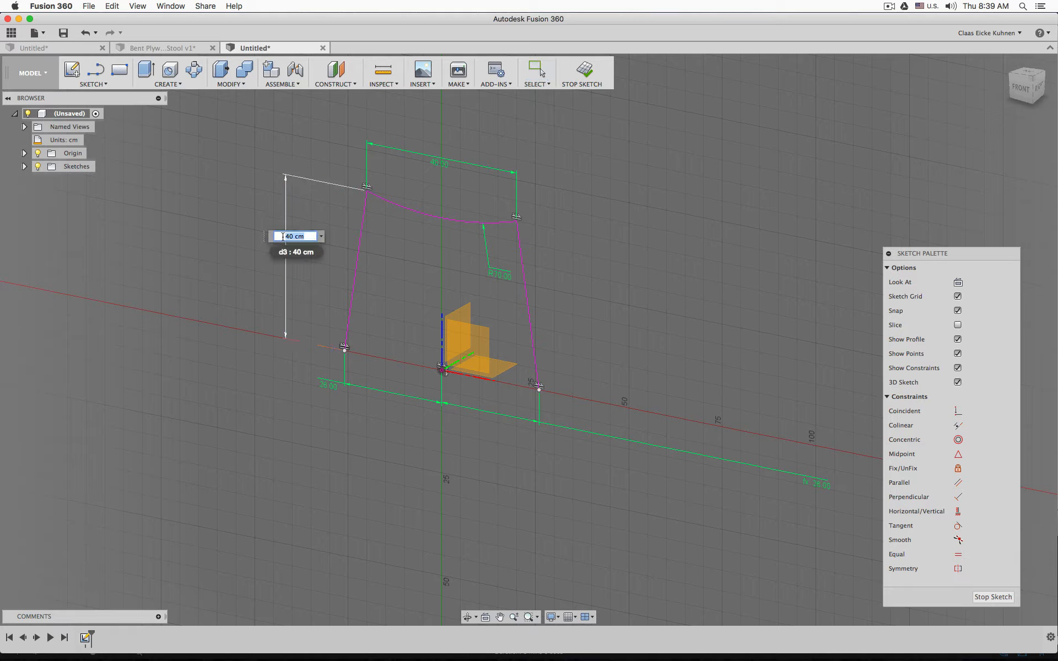
text(45)
key(Return)
key(Escape)
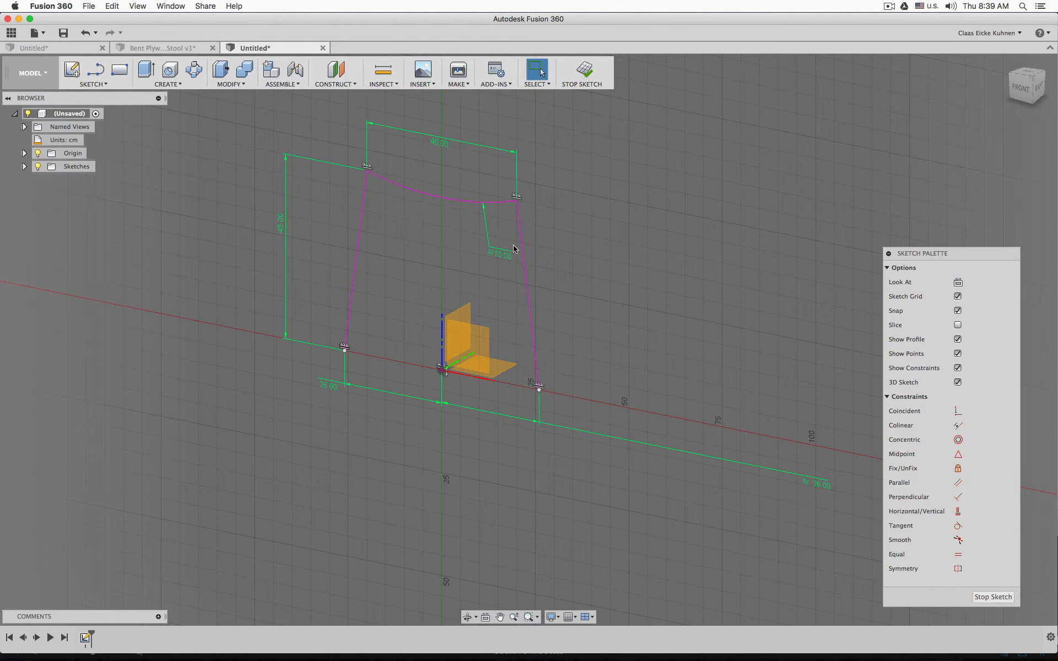
- Reposition the arc radius label and the two 26 cm half-width dimensions for a tidier layout below the legs
mouse_move(514, 248)
mouse_down()
mouse_move(487, 255)
mouse_move(509, 259)
mouse_up()
drag(810, 484, 579, 473)
drag(328, 384, 303, 417)
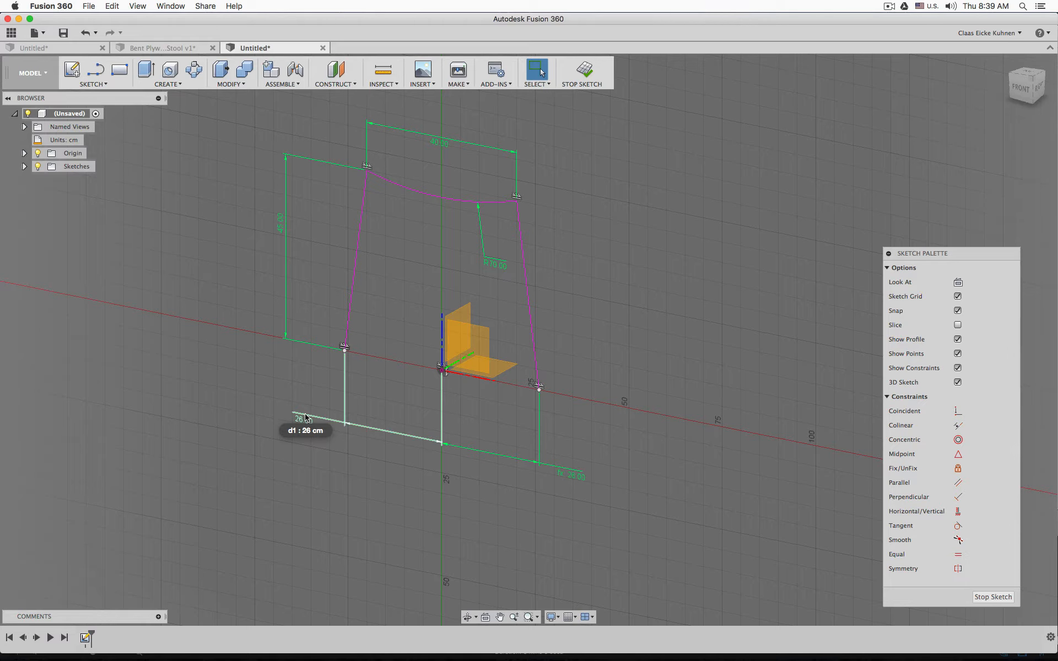
click(305, 418)
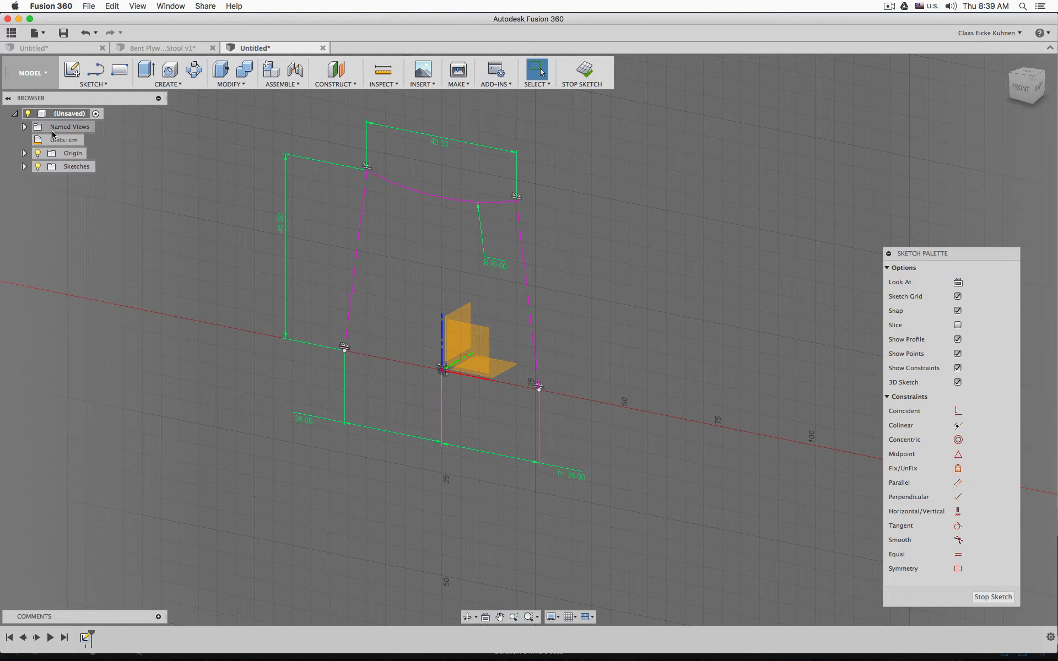
- Hide the origin planes and axes and finish the front outline sketch
click(37, 153)
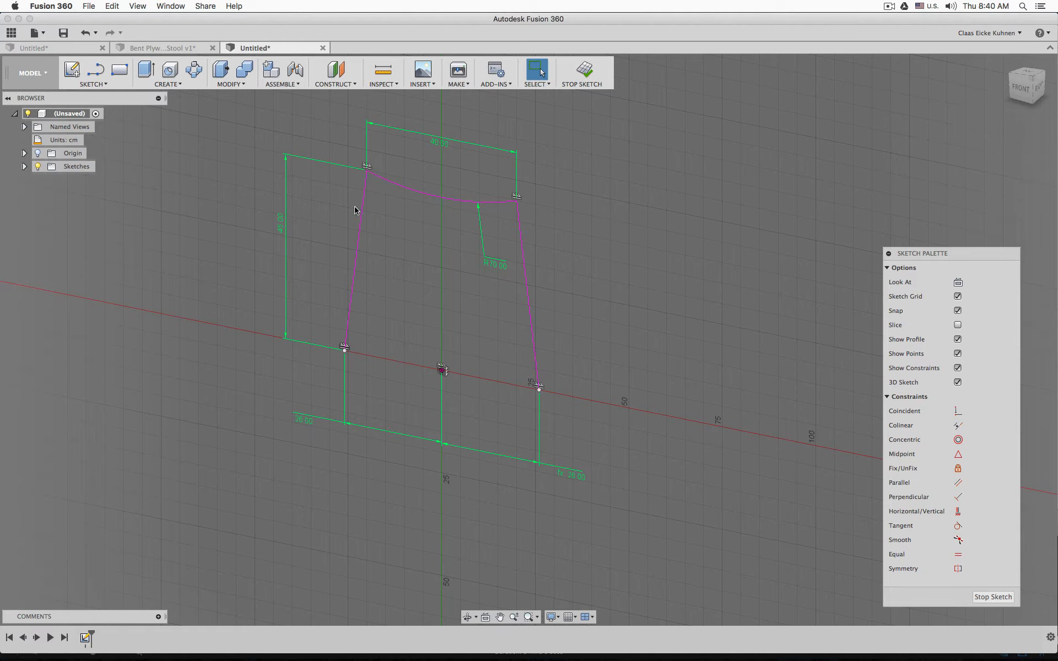
click(585, 71)
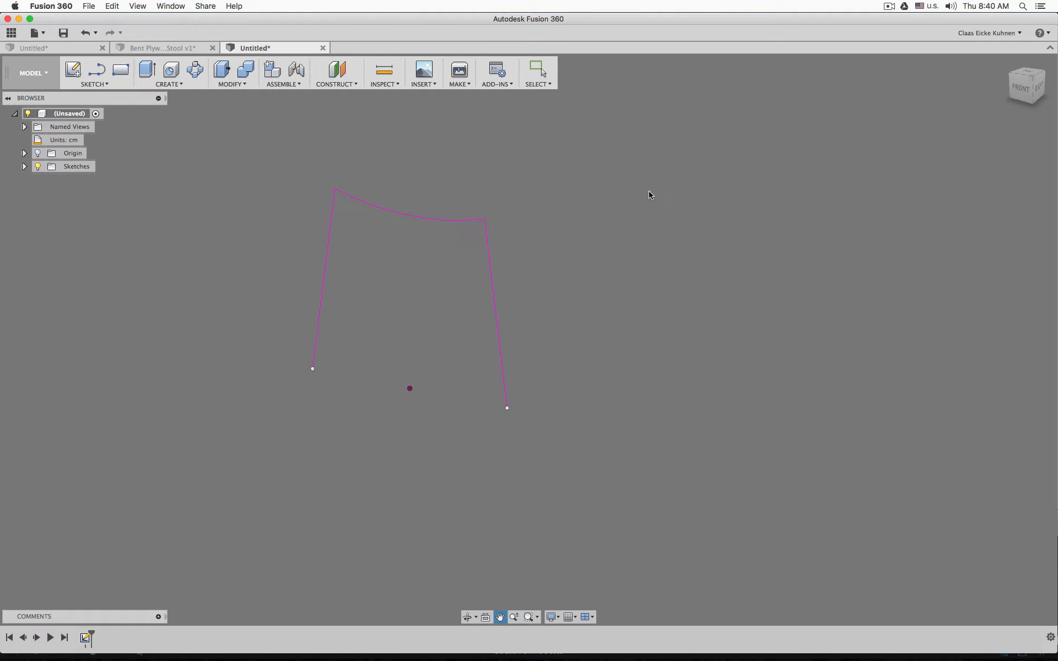
drag(1020, 91, 998, 95)
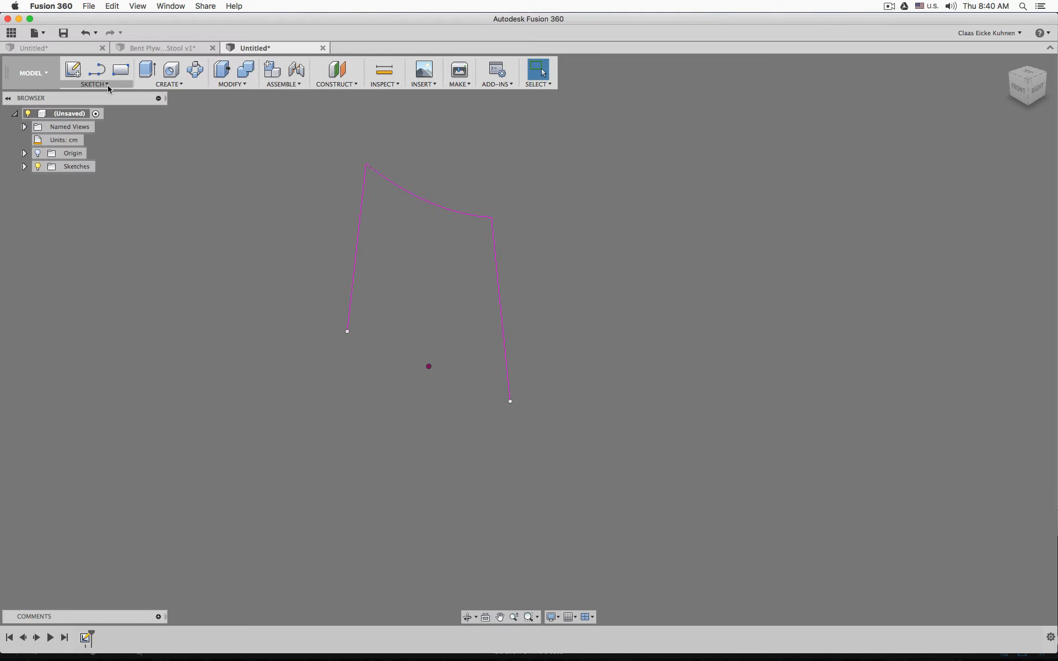
- In the Patch workspace, extrude the chained stool outline symmetrically by 20 cm as a new surface body
click(41, 73)
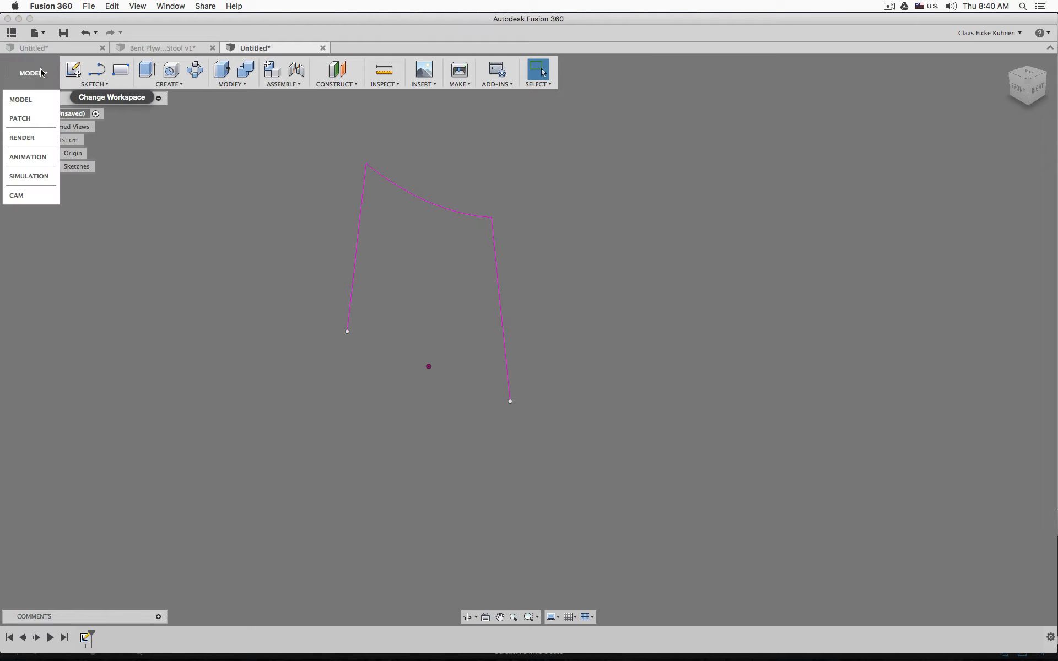
click(39, 119)
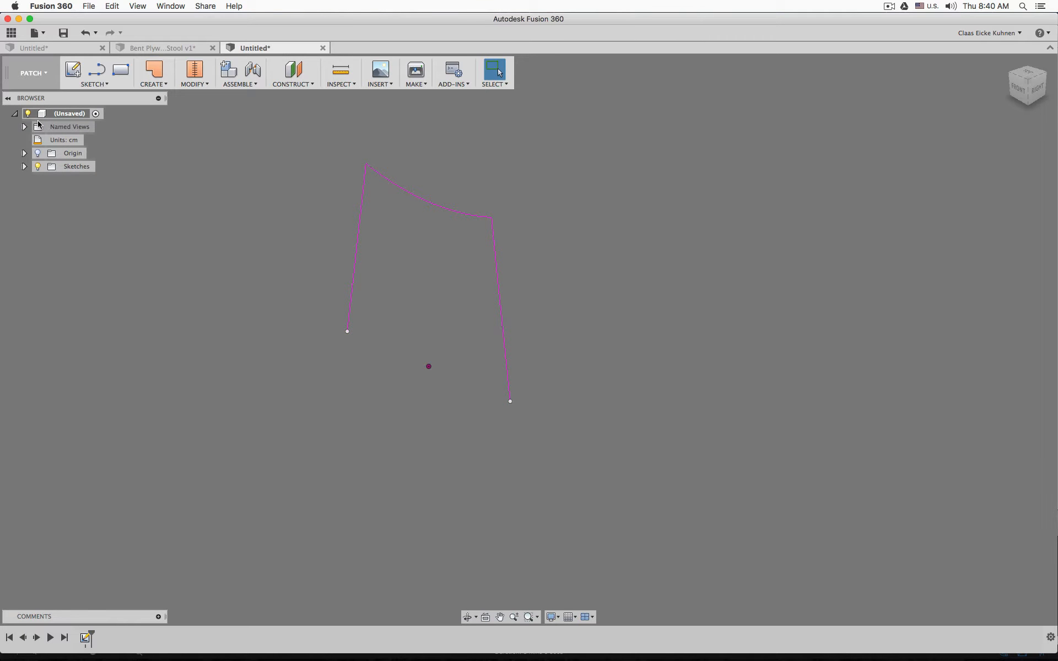
click(165, 84)
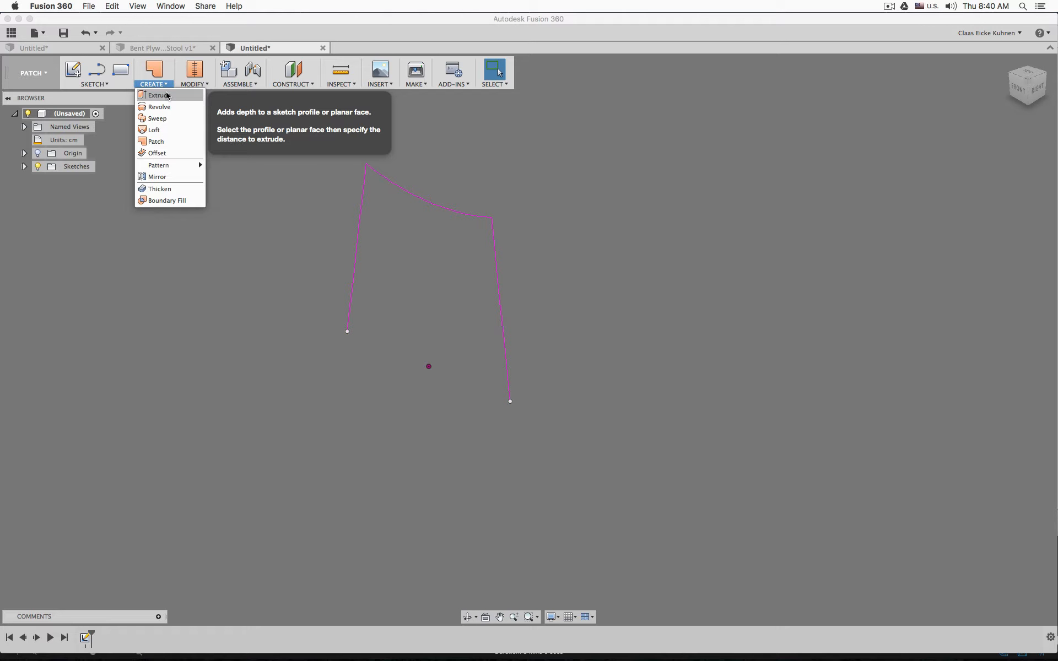
click(160, 95)
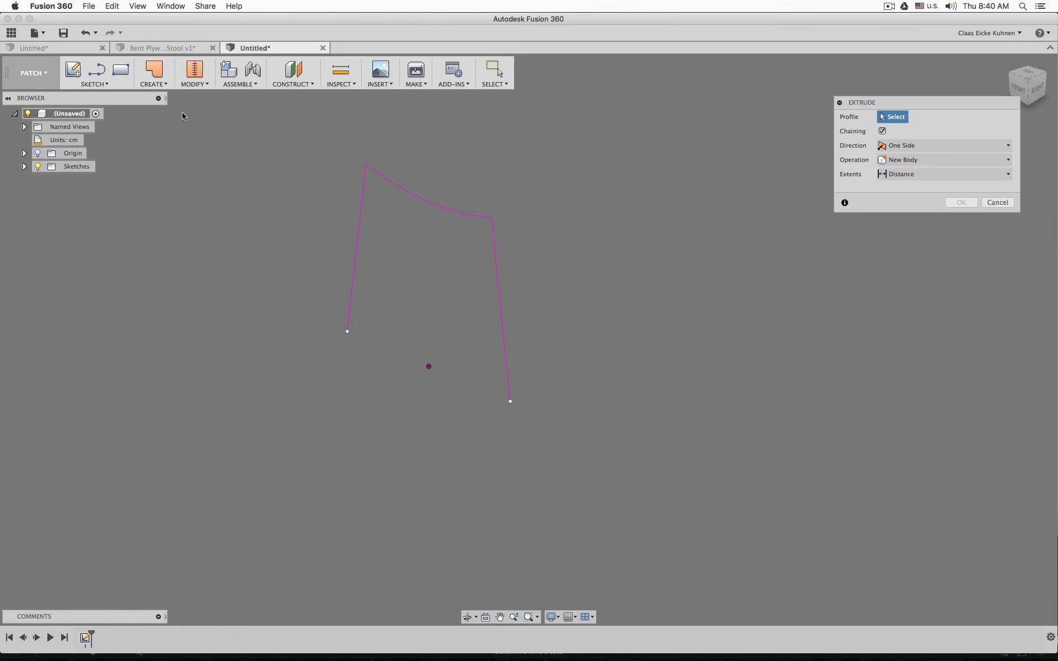
click(362, 193)
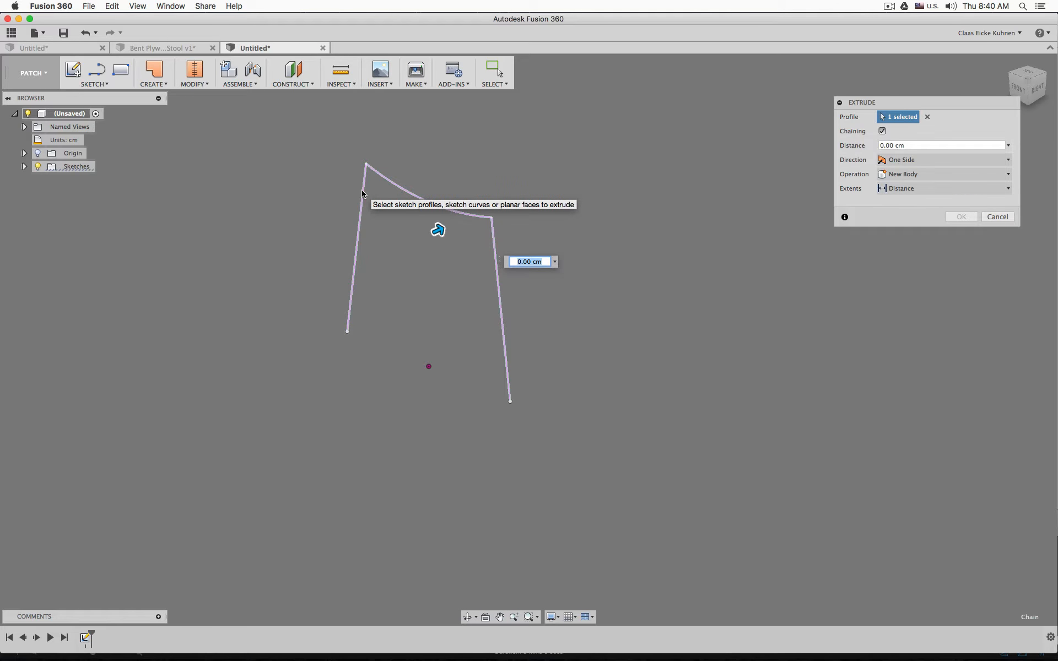
click(942, 161)
click(937, 198)
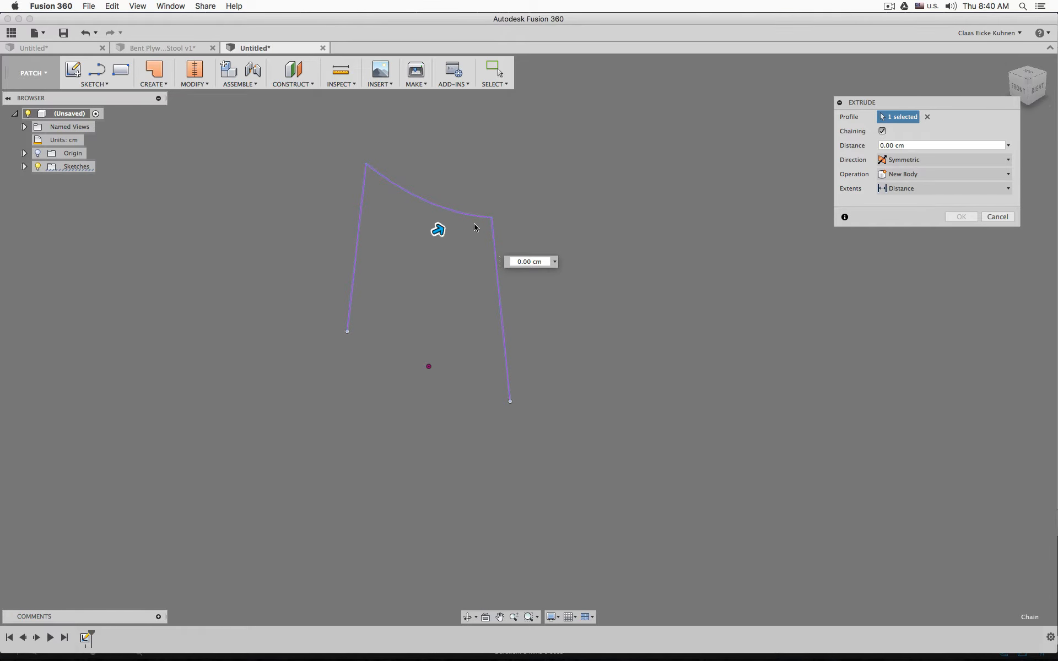
drag(438, 230, 503, 213)
text(20)
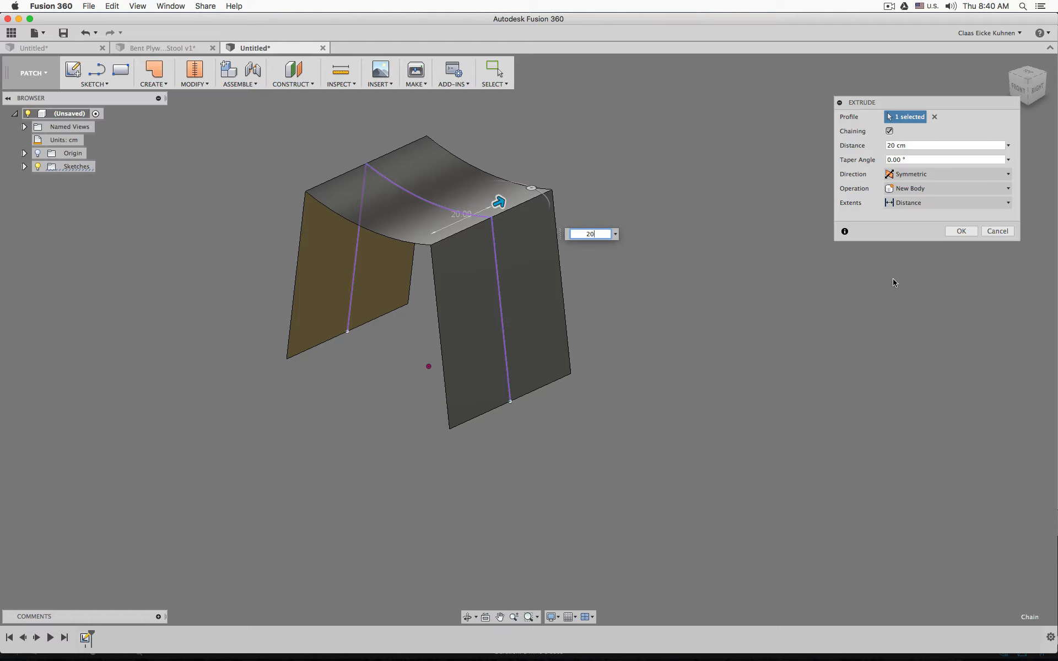
click(966, 231)
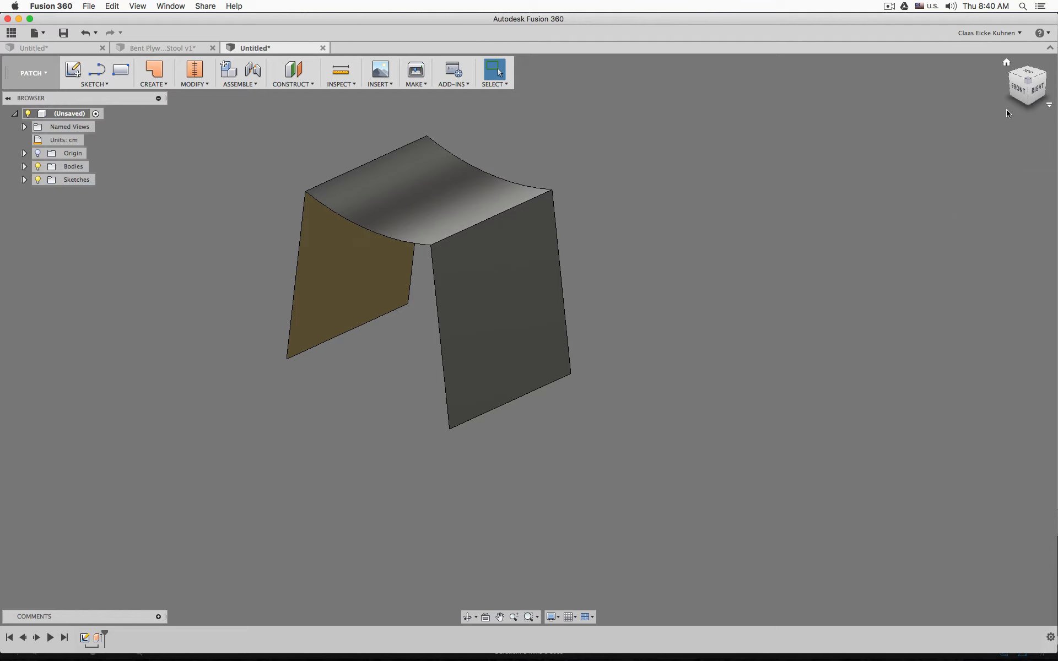
- Fillet the two leg-to-seat edges of the surface with a constant radius of 4 cm
drag(1012, 88, 1026, 85)
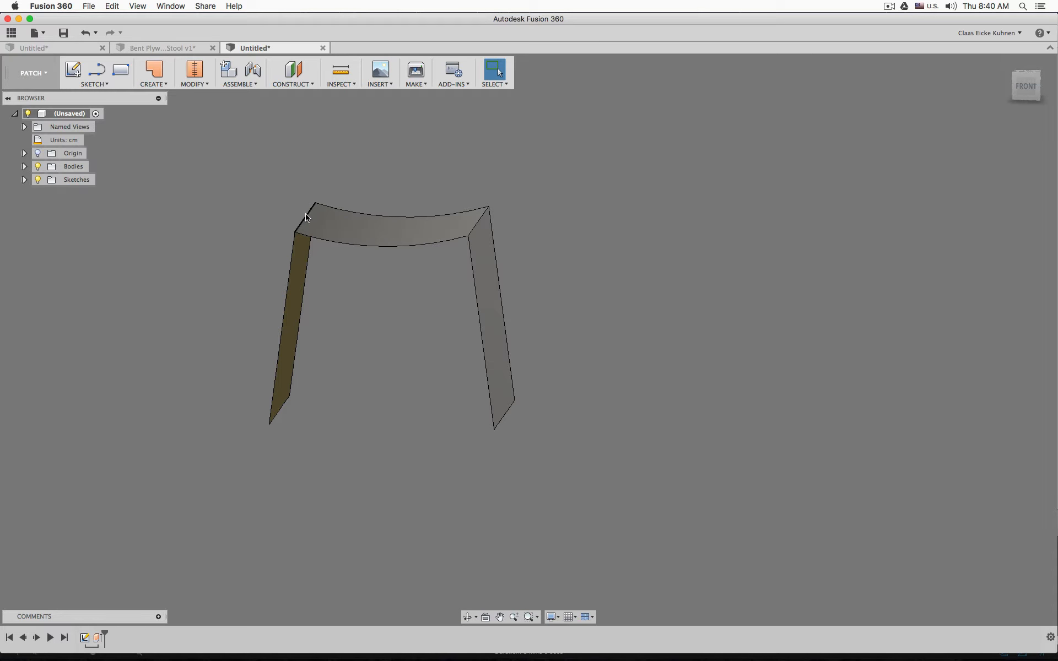
click(157, 85)
click(194, 84)
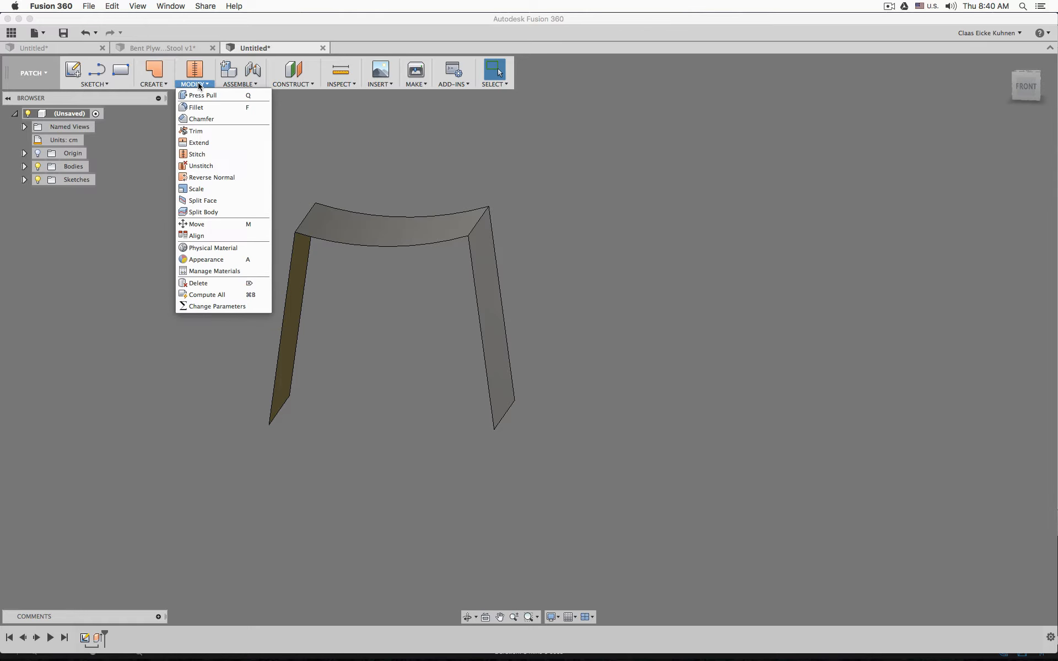
click(207, 107)
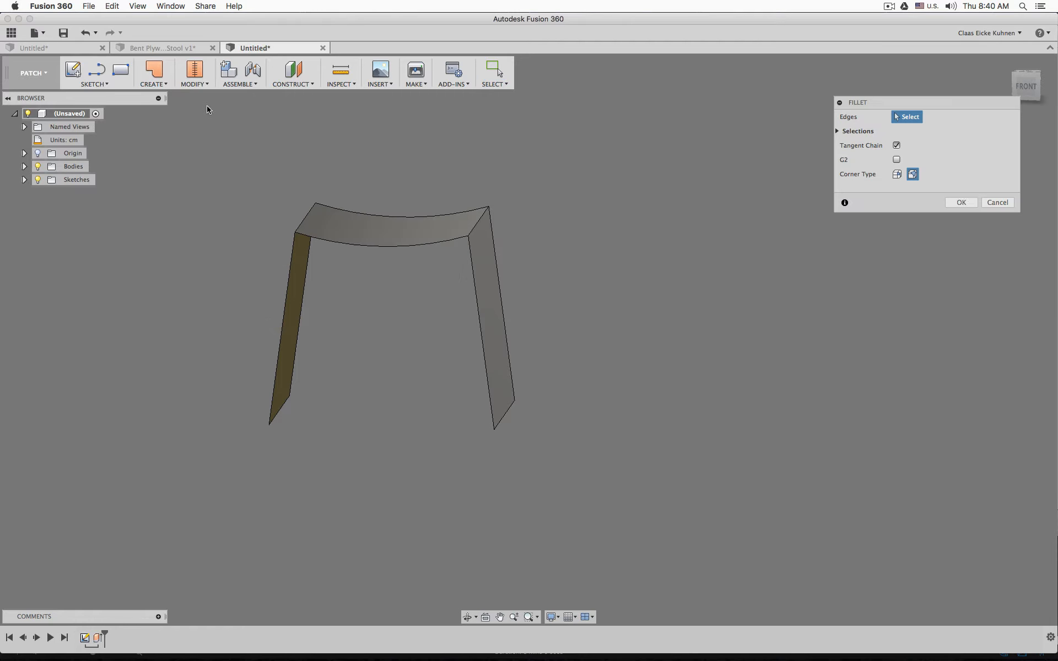
click(304, 221)
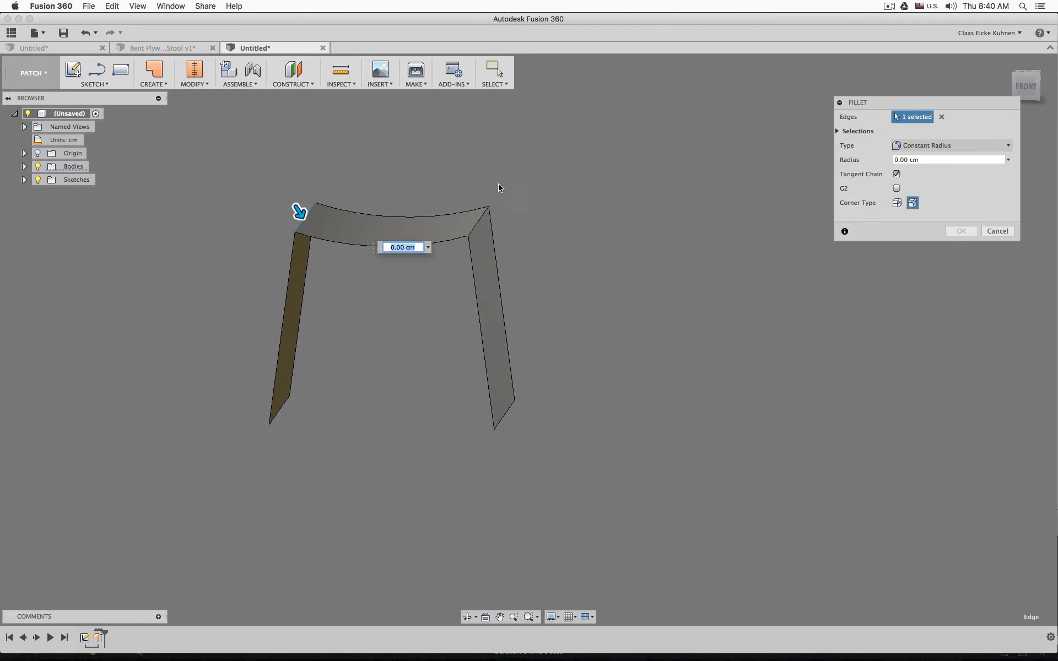
click(479, 223)
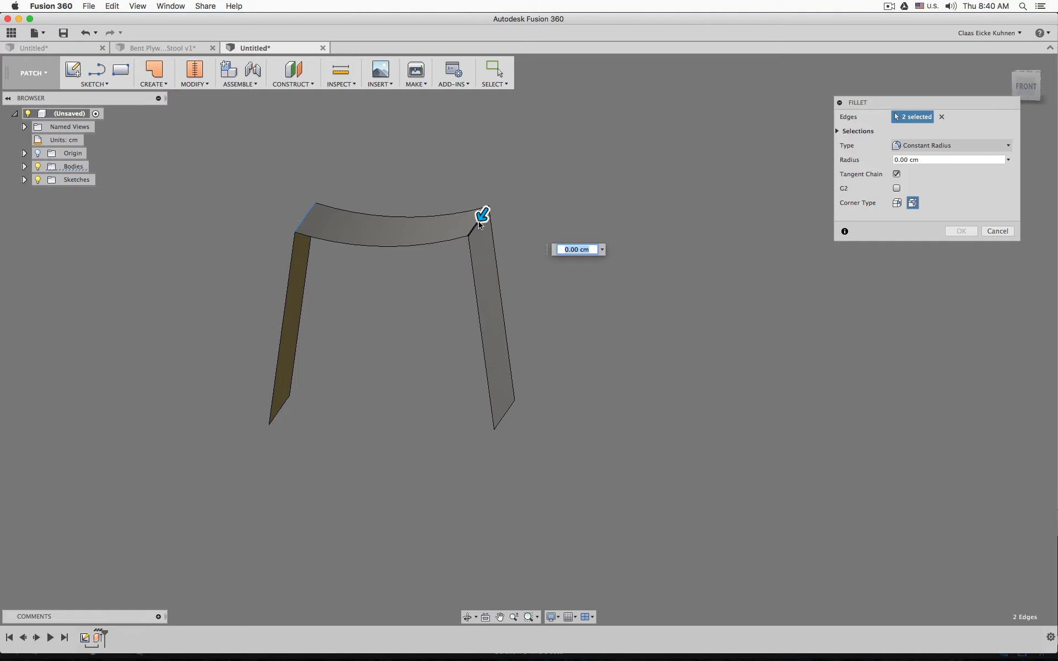
click(1026, 86)
drag(484, 208, 478, 219)
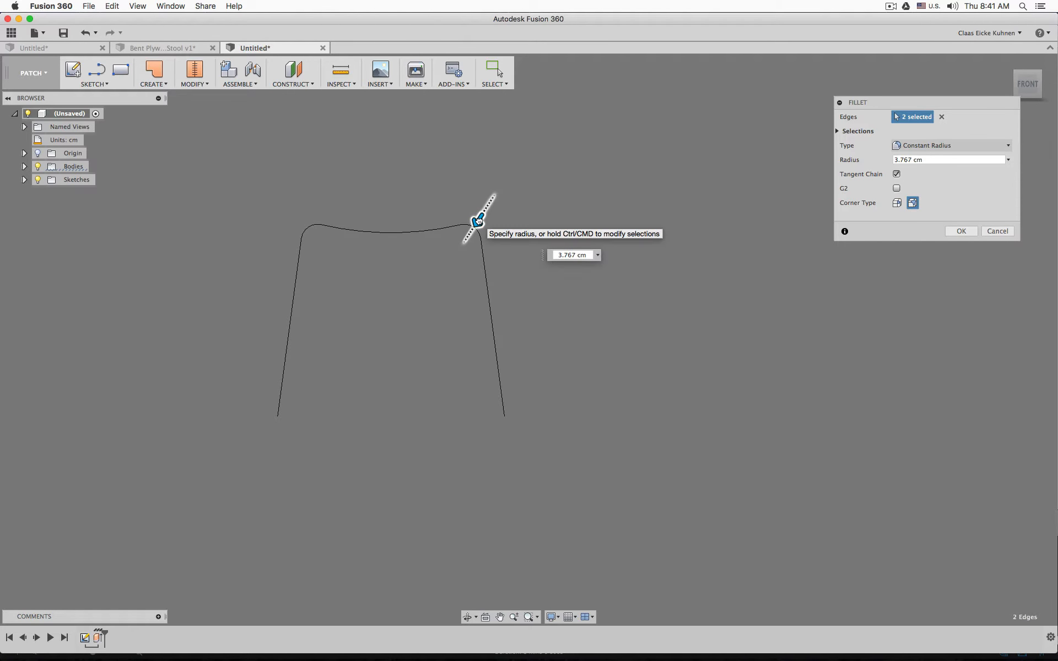
text(4)
scroll(473, 221, up, 5)
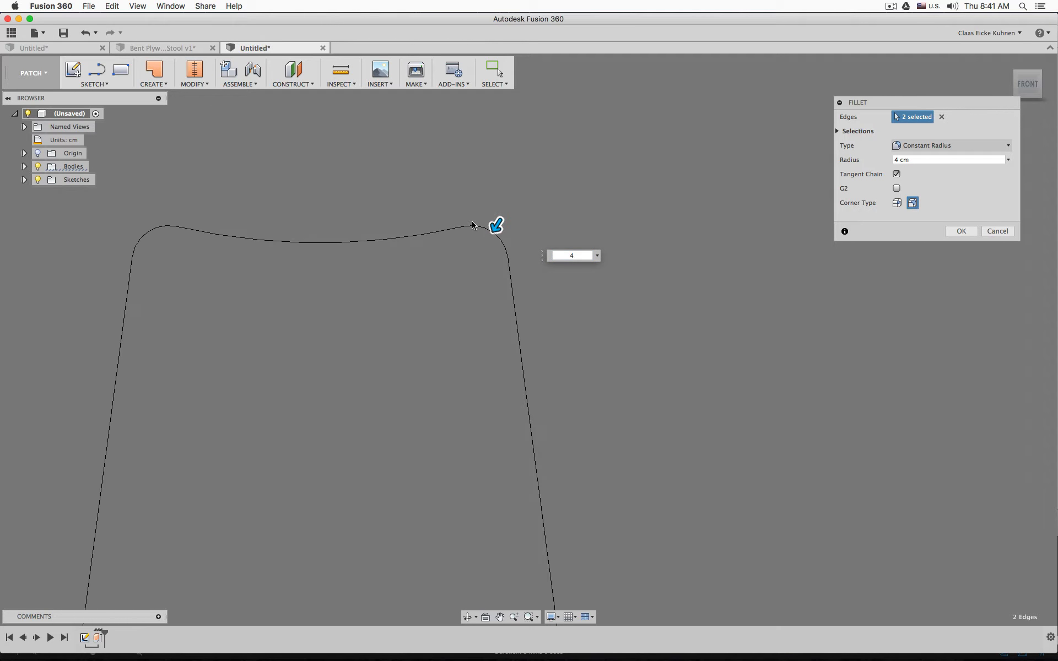
scroll(453, 207, up, 1)
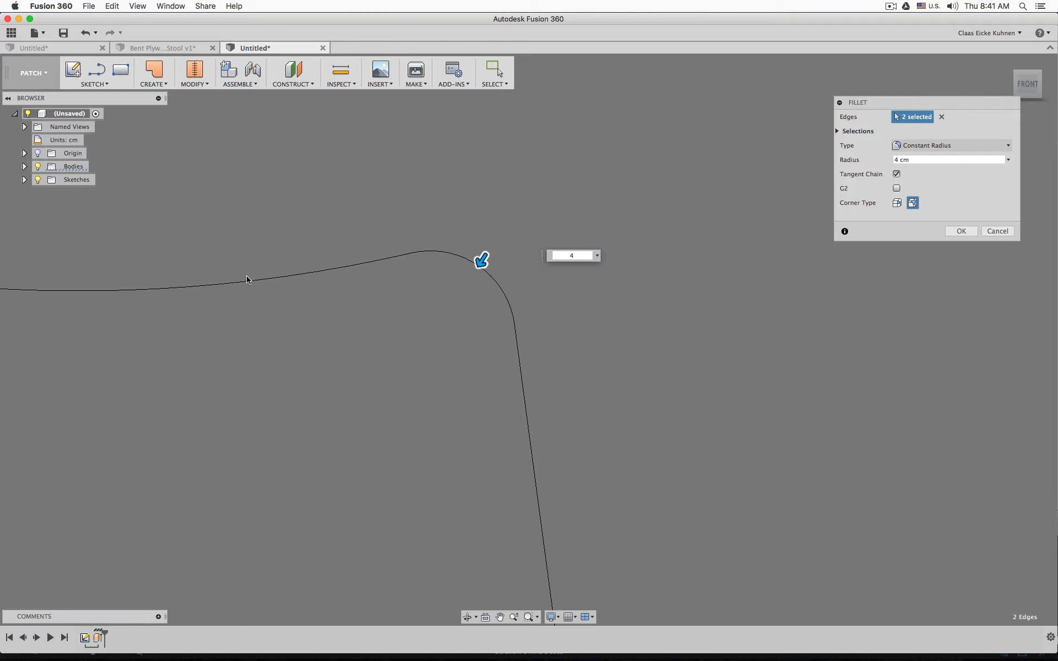
- Compare the fillet preview with and without G2 continuity, and apply the fillet with G2 off
click(896, 189)
click(897, 188)
click(896, 189)
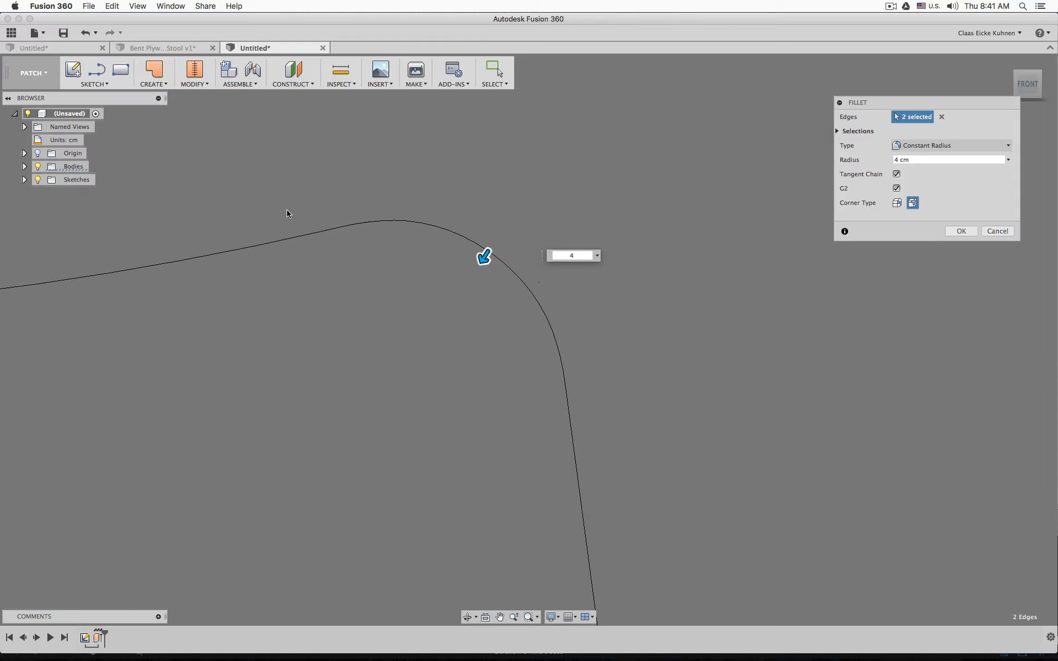
drag(483, 255, 503, 258)
scroll(503, 257, down, 5)
shift+middle_drag(319, 224, 323, 230)
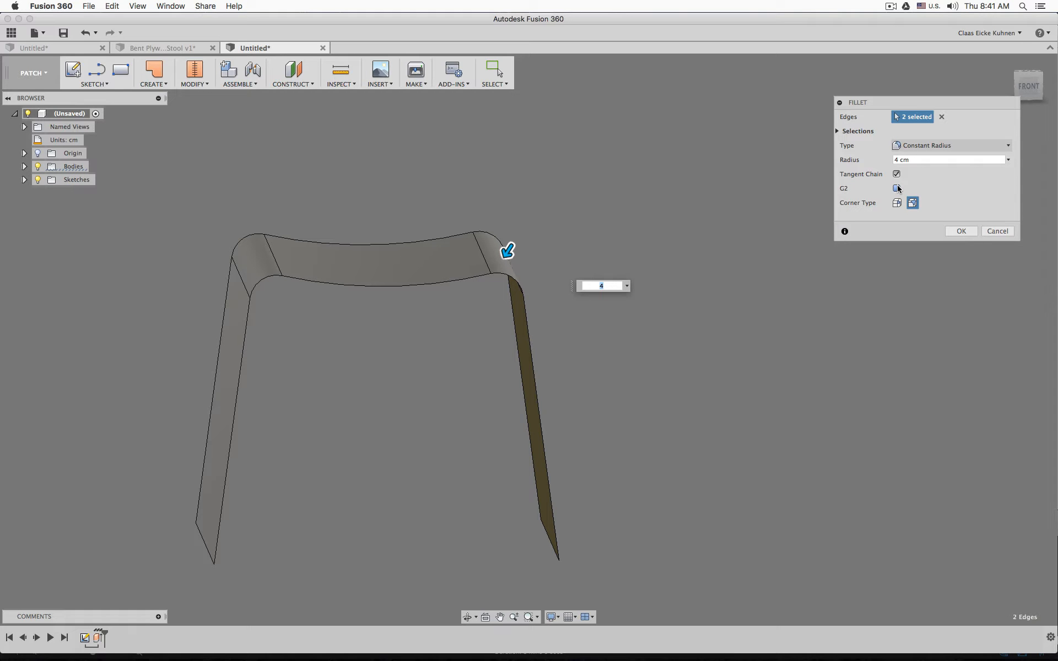
click(961, 231)
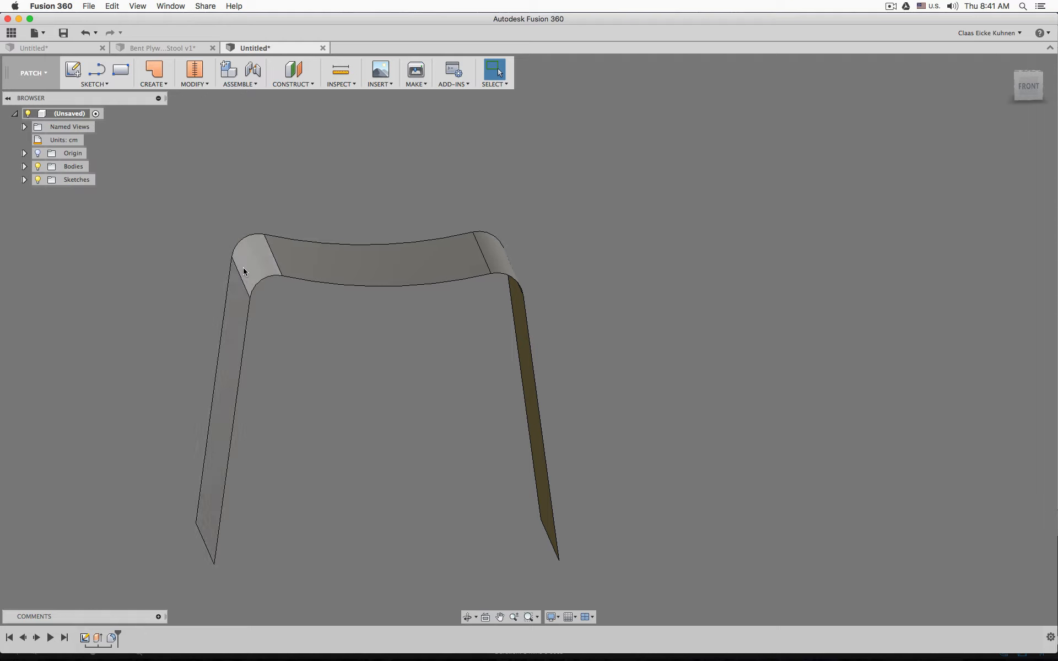
- Examine how the surface divides into parts by selecting the leg and seat faces and the two rounded corner faces in turn
shift+middle_drag(523, 263, 530, 210)
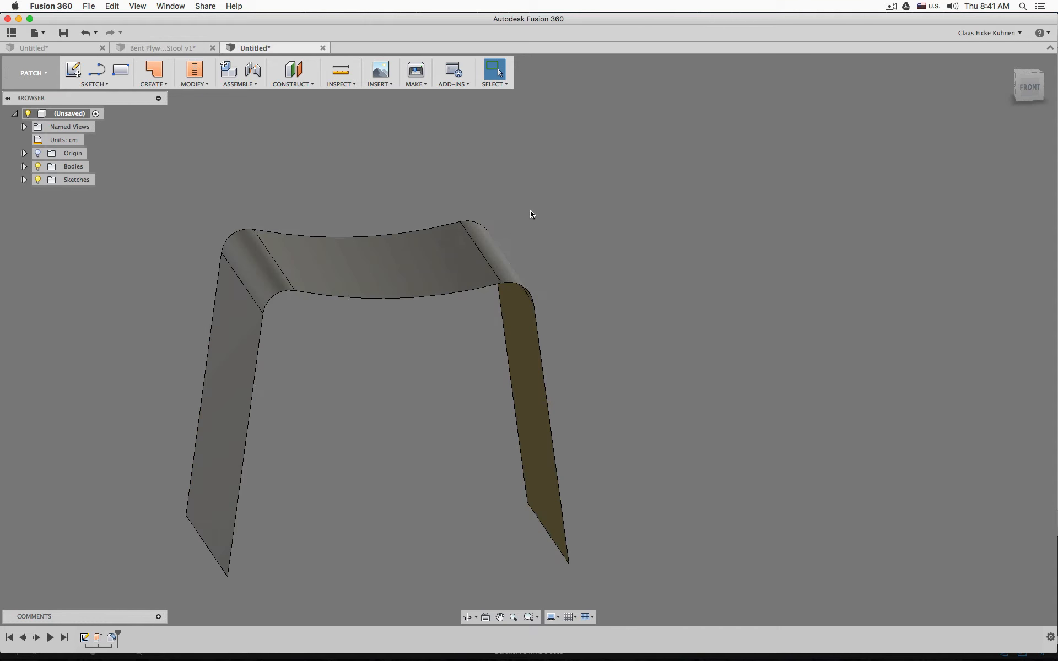
click(253, 252)
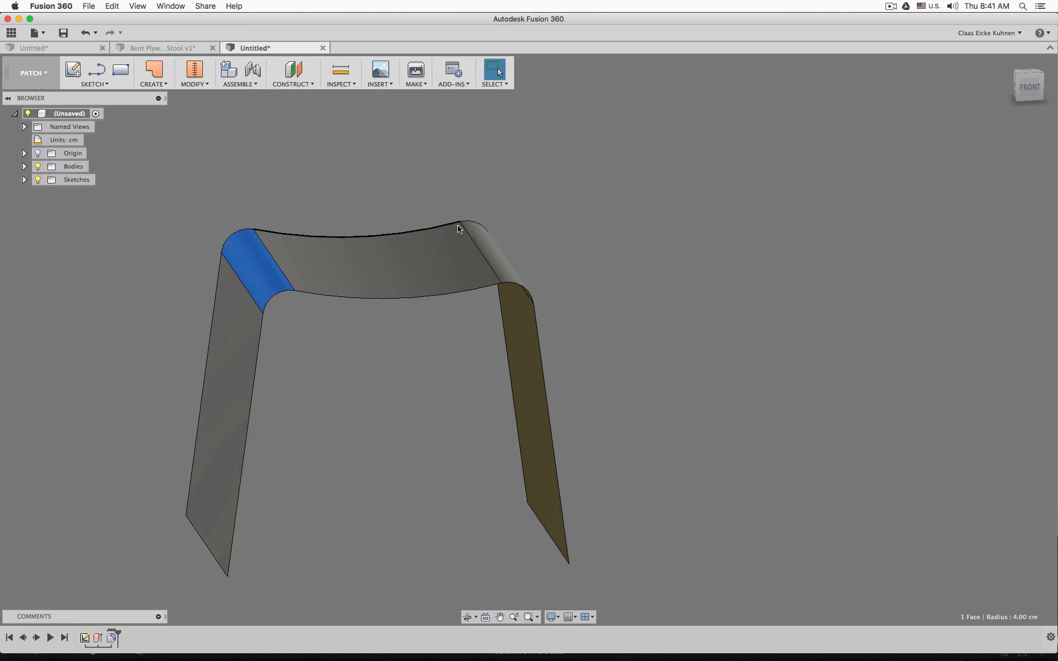
click(498, 252)
shift+middle_drag(645, 200, 614, 200)
click(229, 345)
shift+click(352, 274)
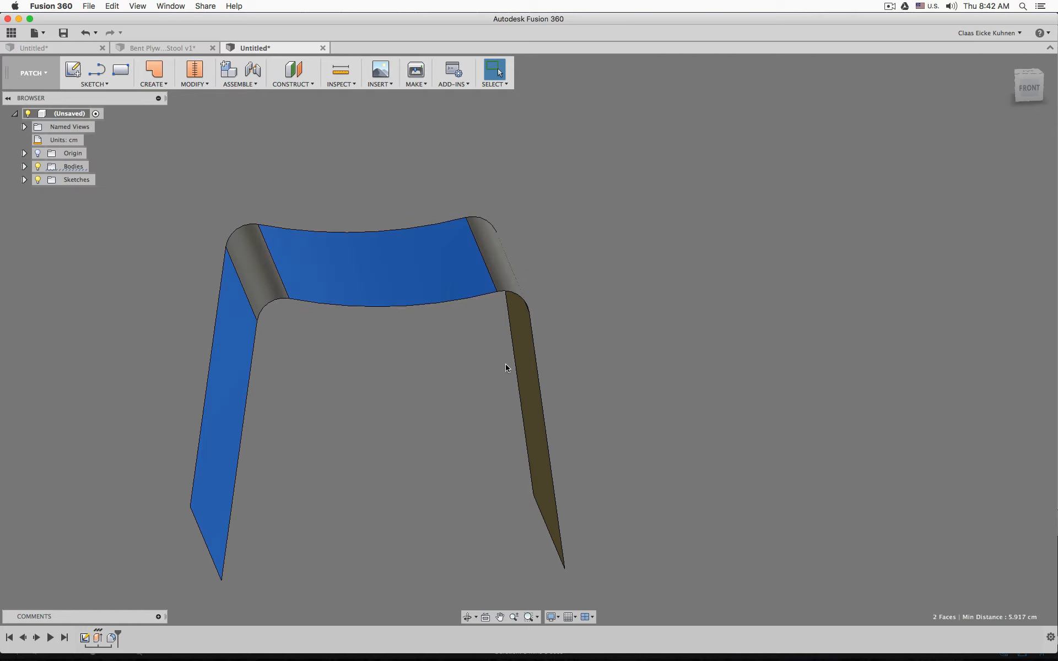
shift+click(518, 361)
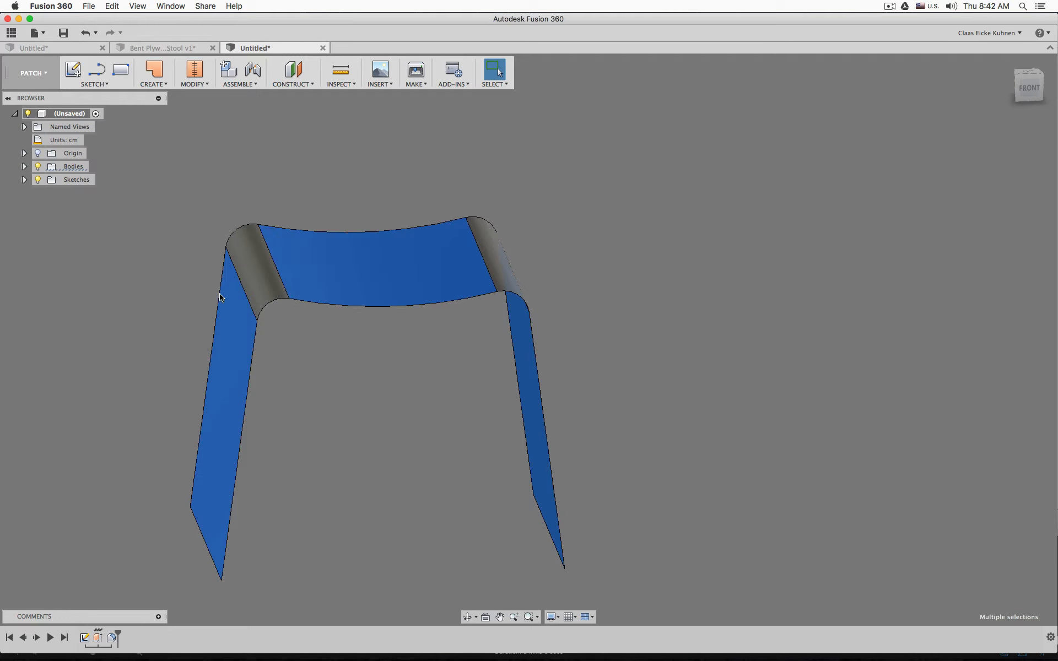
click(250, 272)
shift+click(483, 251)
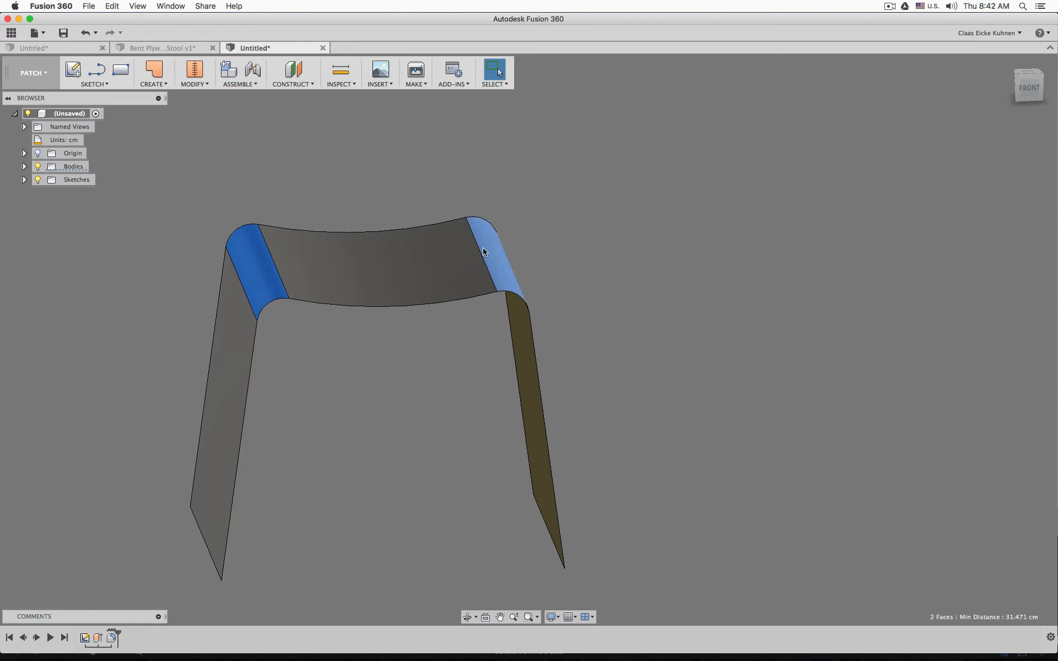
click(348, 163)
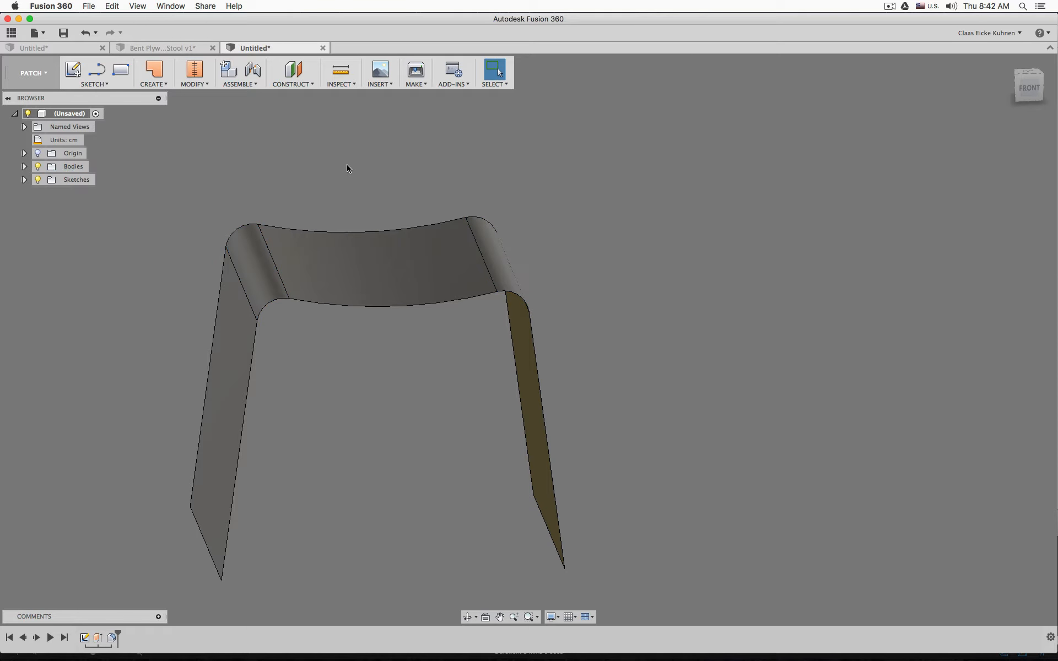
click(219, 373)
shift+click(362, 270)
shift+click(524, 401)
shift+middle_drag(633, 353, 674, 309)
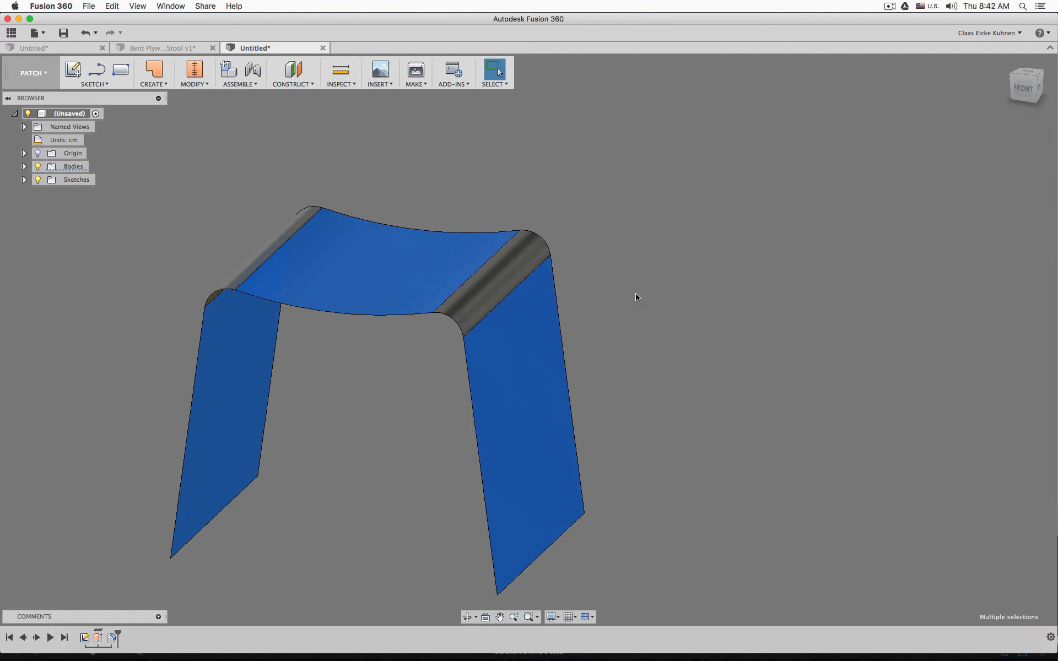
click(525, 263)
shift+click(287, 231)
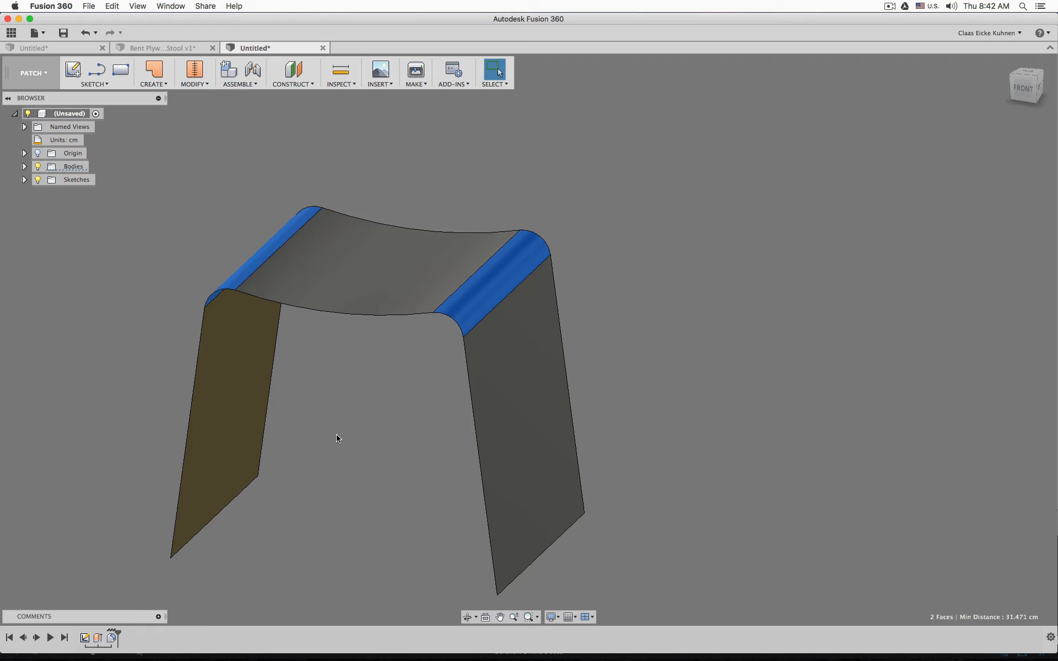
shift+middle_drag(337, 434, 368, 430)
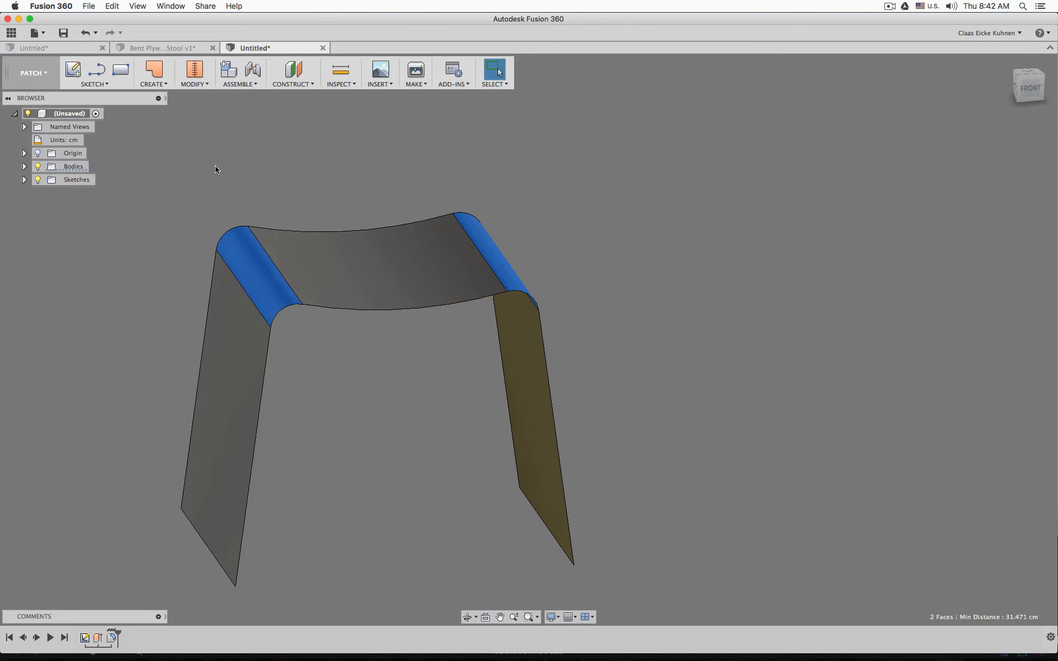
- Unstitch only the two rounded corner faces from the stool surface, with chain selection turned off
click(200, 86)
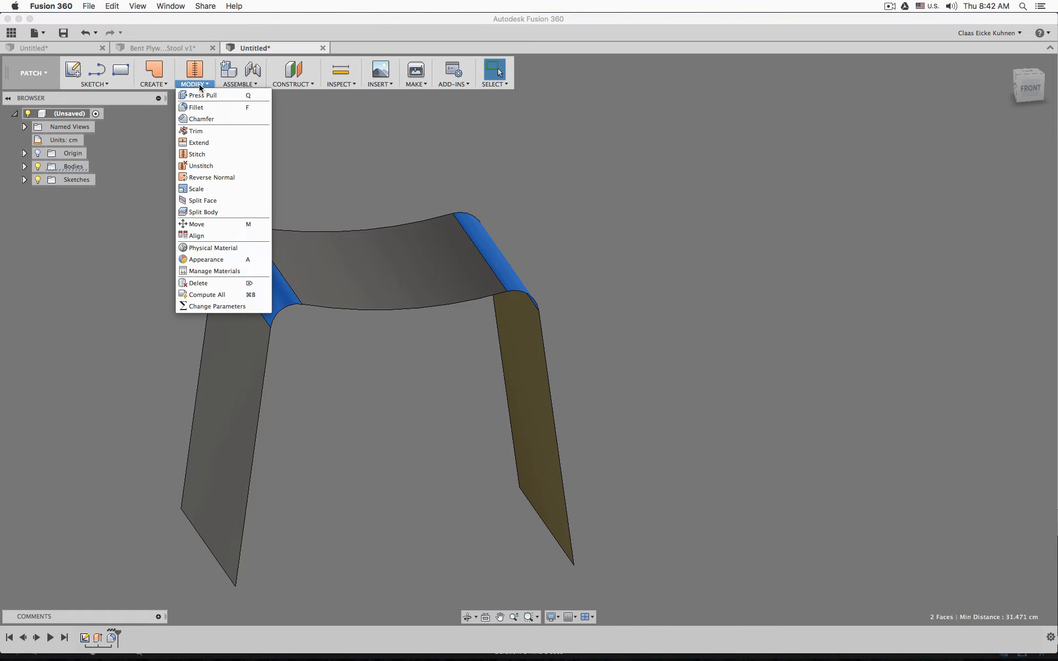
click(230, 165)
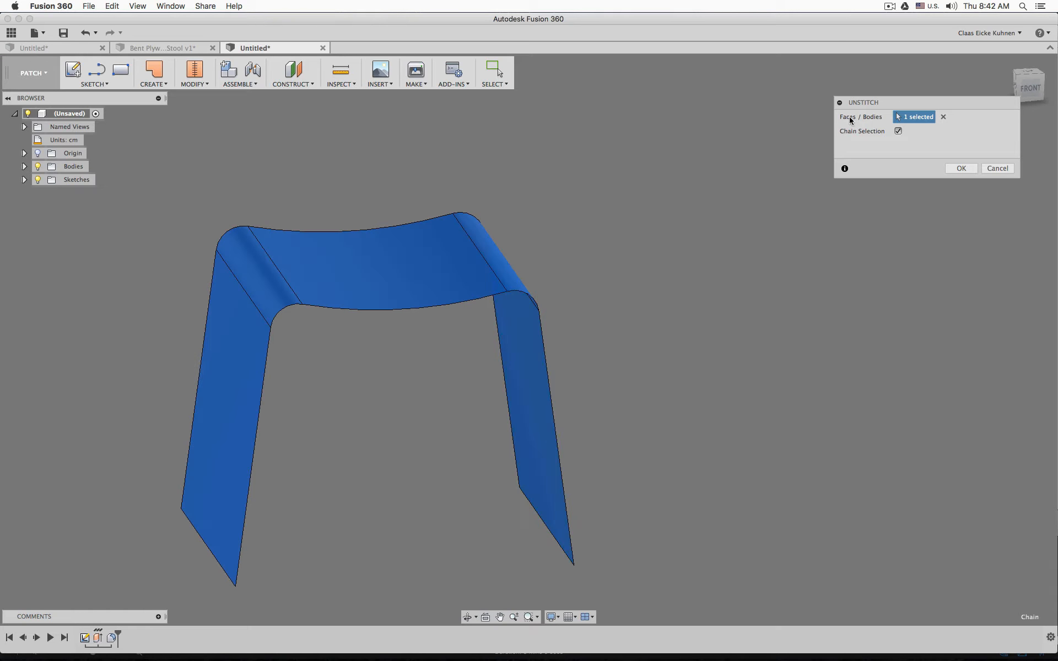
click(898, 131)
click(943, 117)
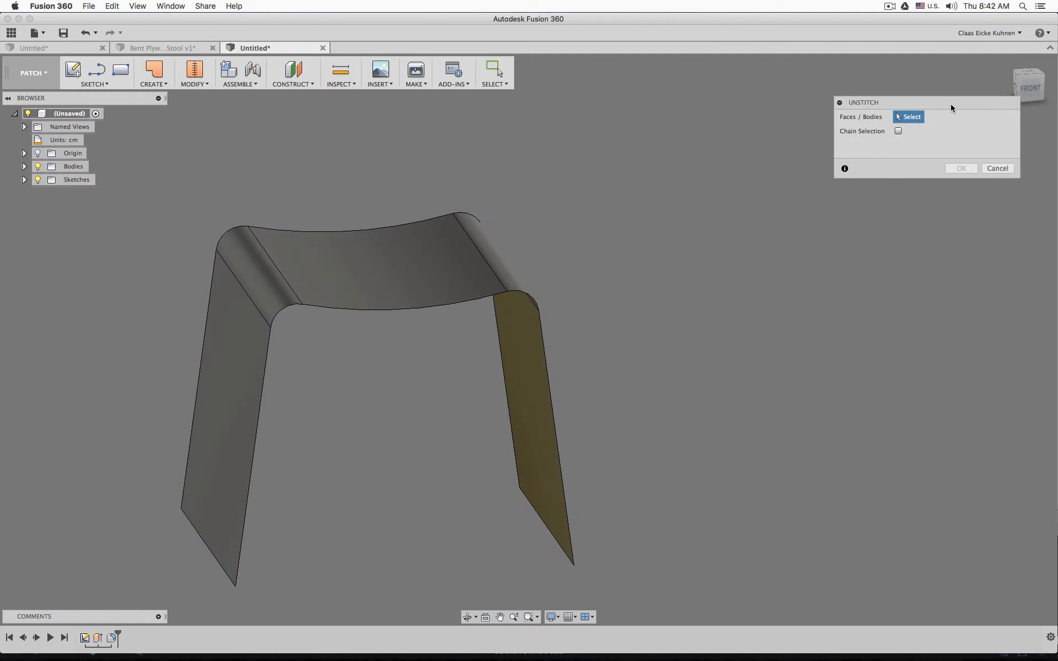
drag(951, 104, 706, 110)
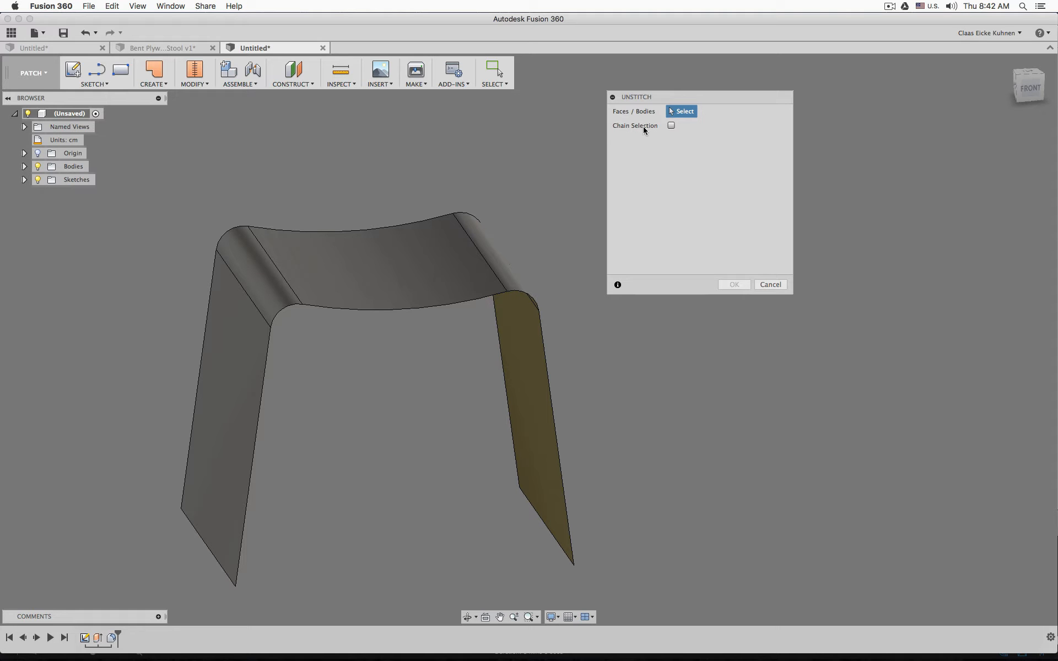
click(265, 277)
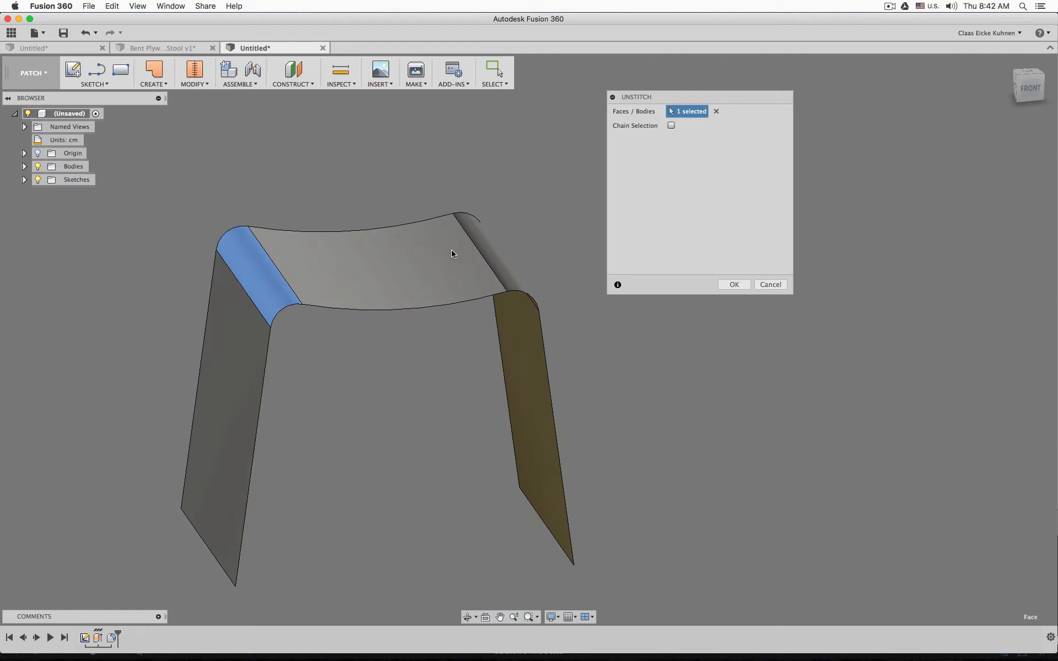
click(482, 237)
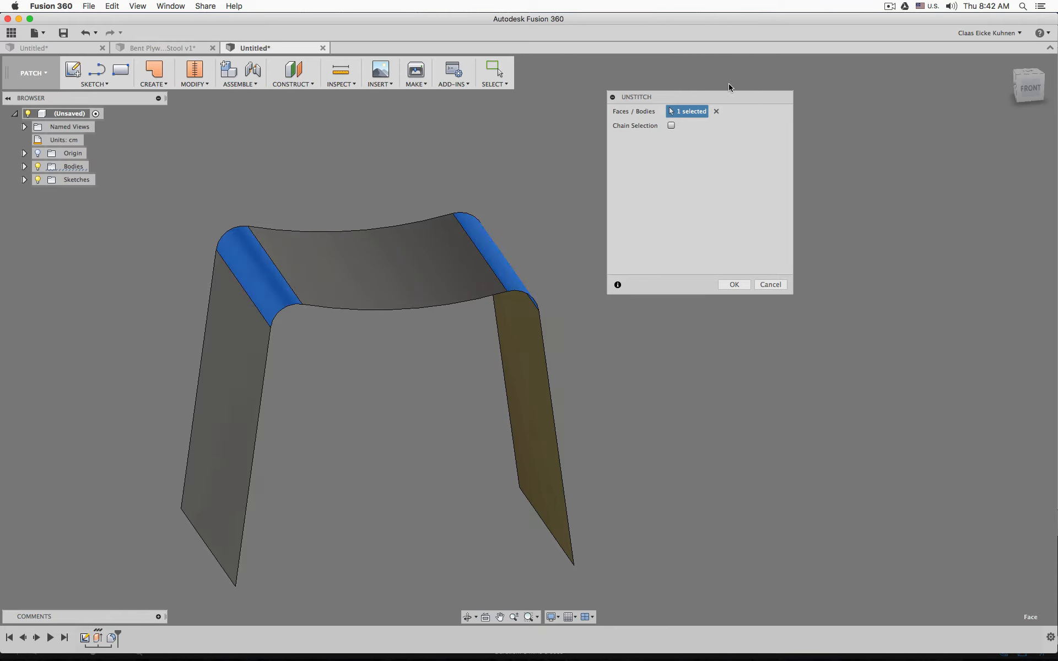
click(735, 284)
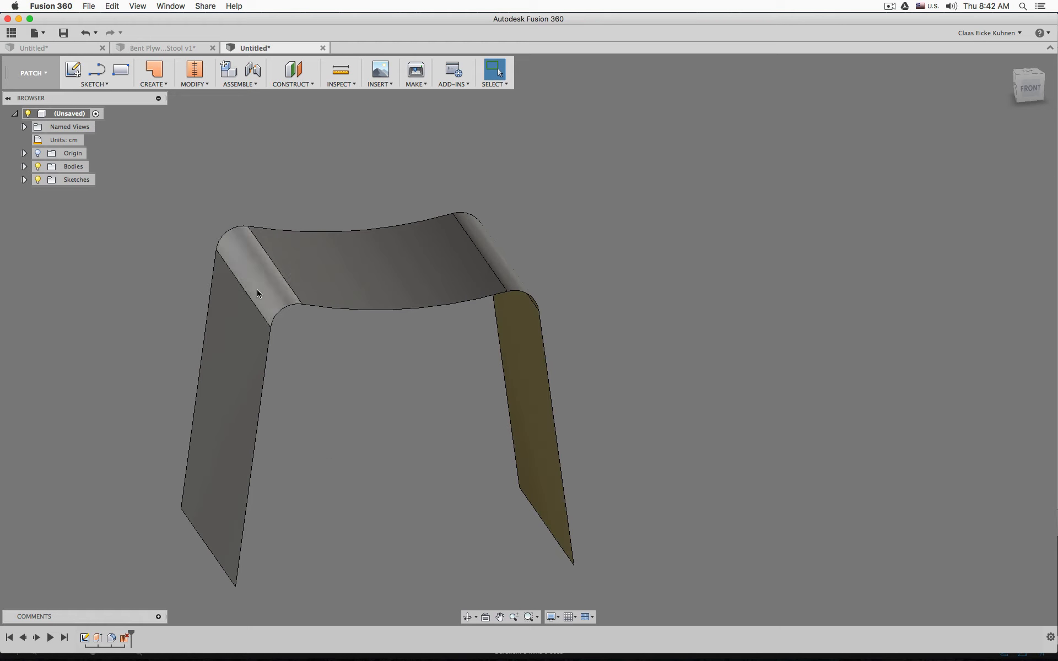
- Remove the two unstitched corner bodies, Body2 and Body3, from the design
click(24, 167)
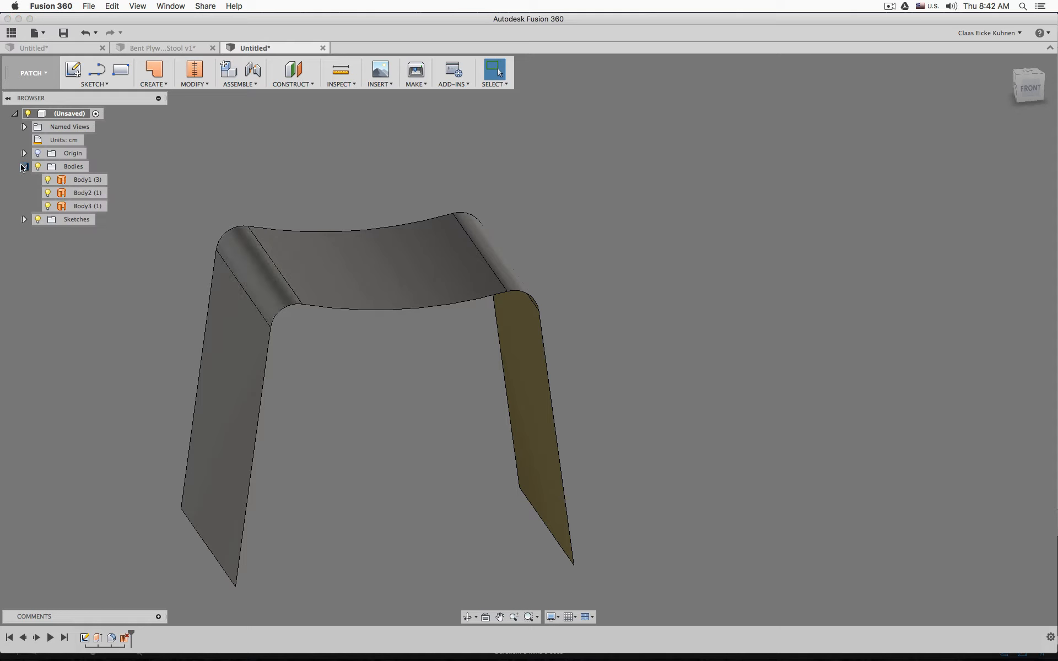
click(90, 194)
super+click(96, 205)
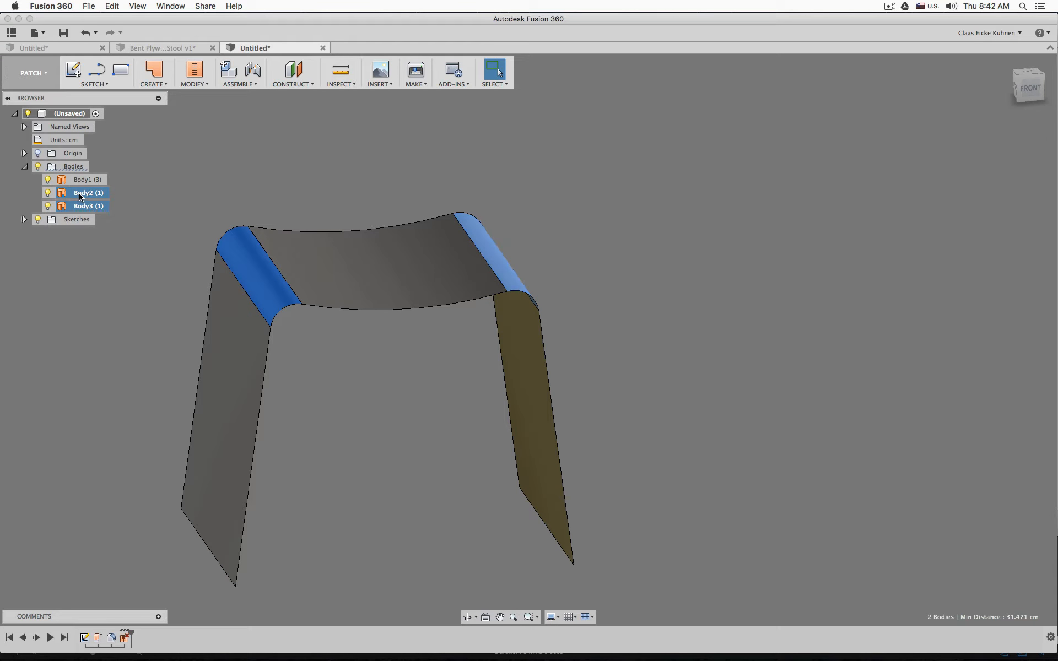
right_click(81, 196)
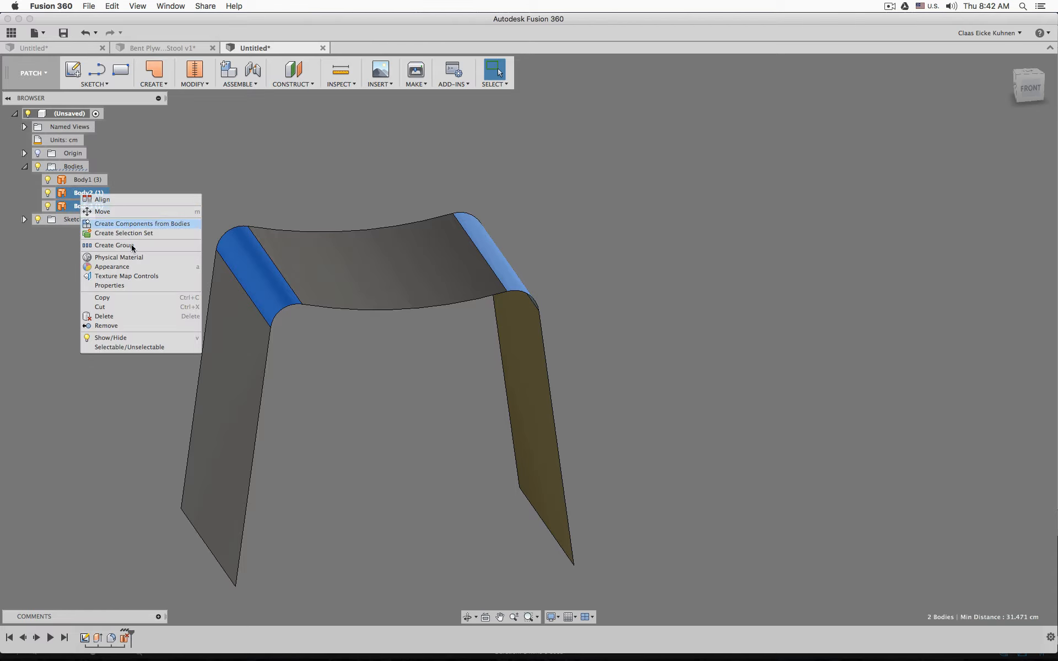
click(147, 327)
shift+middle_drag(420, 196, 645, 232)
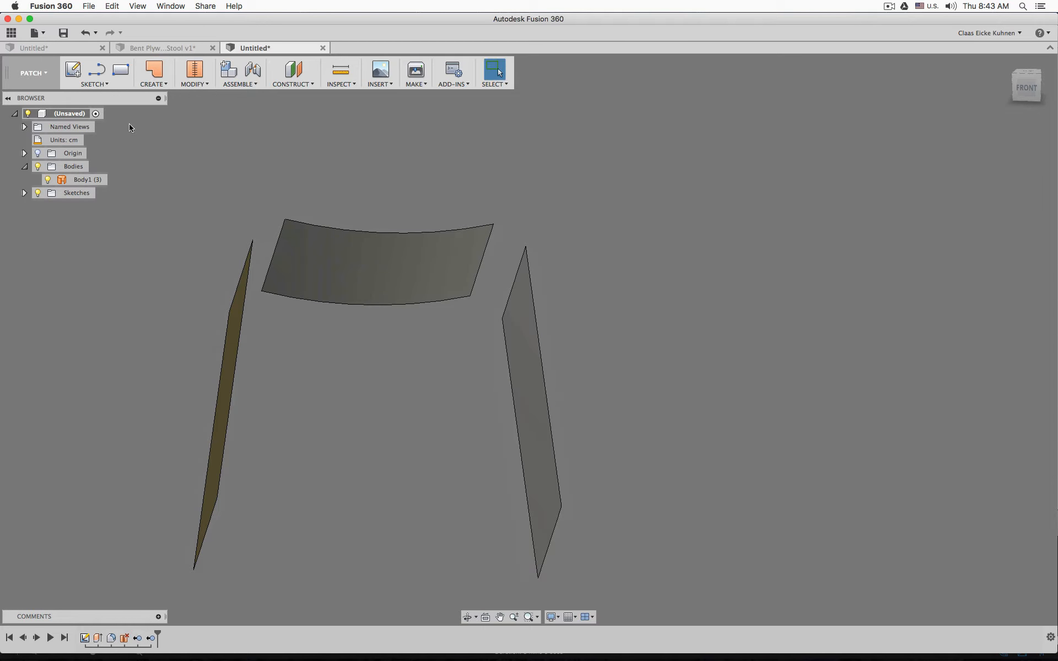
- Thicken both leg surfaces and the seat surface by 1.5 cm to one side as new bodies
click(164, 85)
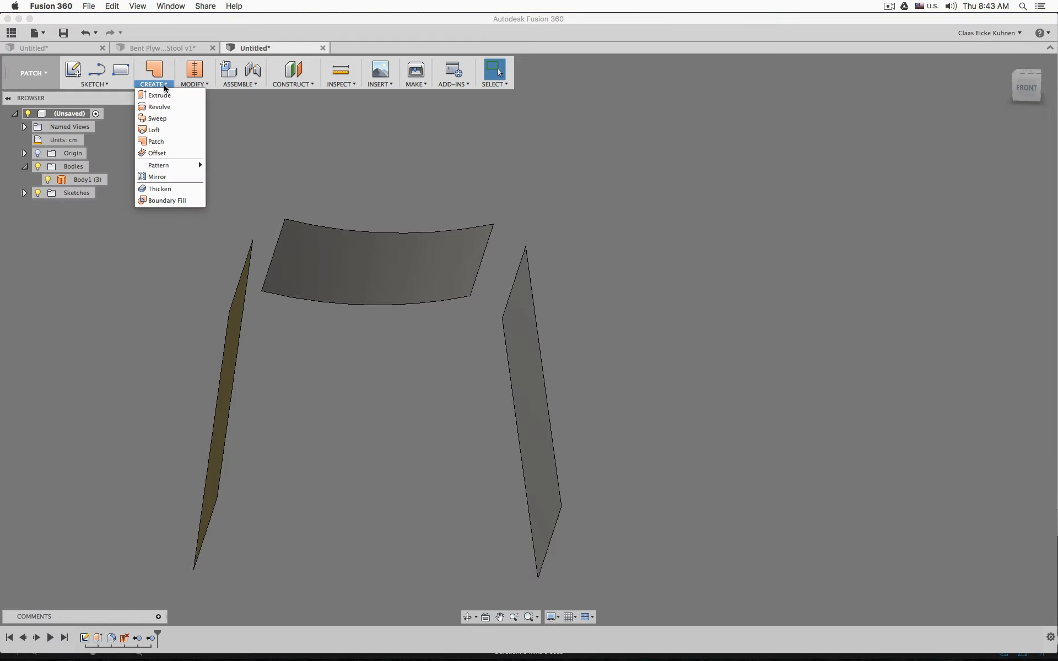
click(166, 189)
click(237, 325)
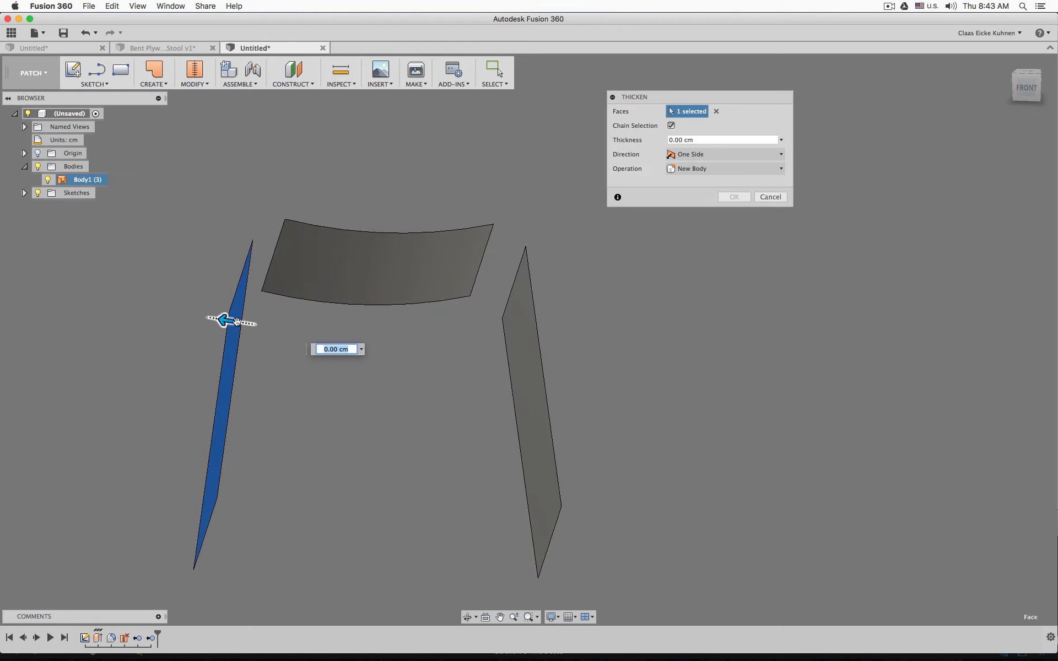
click(307, 276)
click(536, 344)
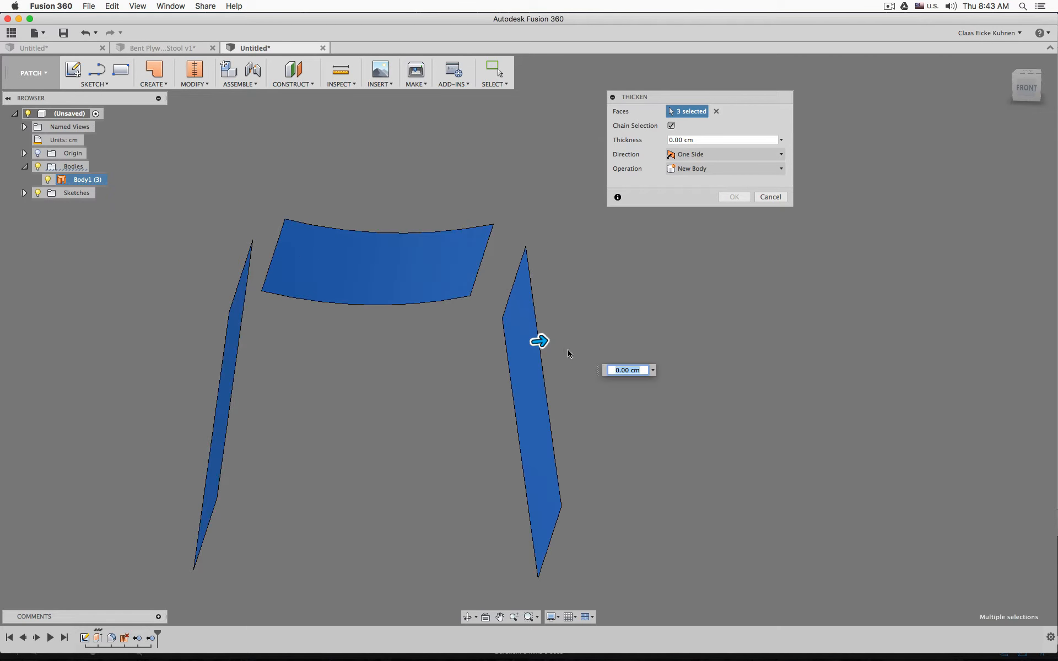
text(1.5)
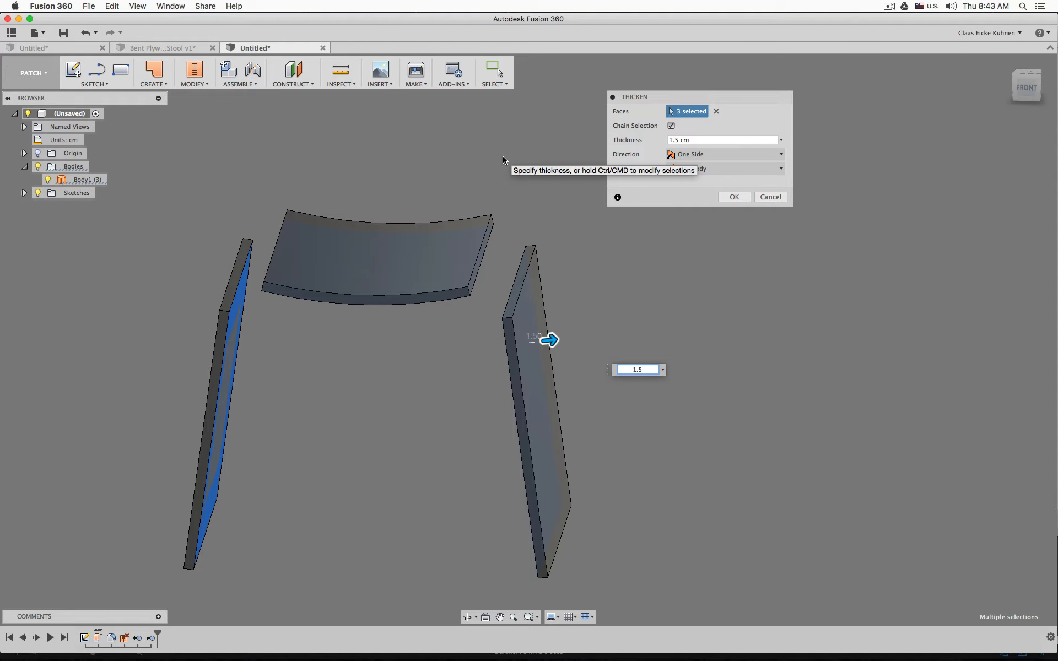
click(735, 197)
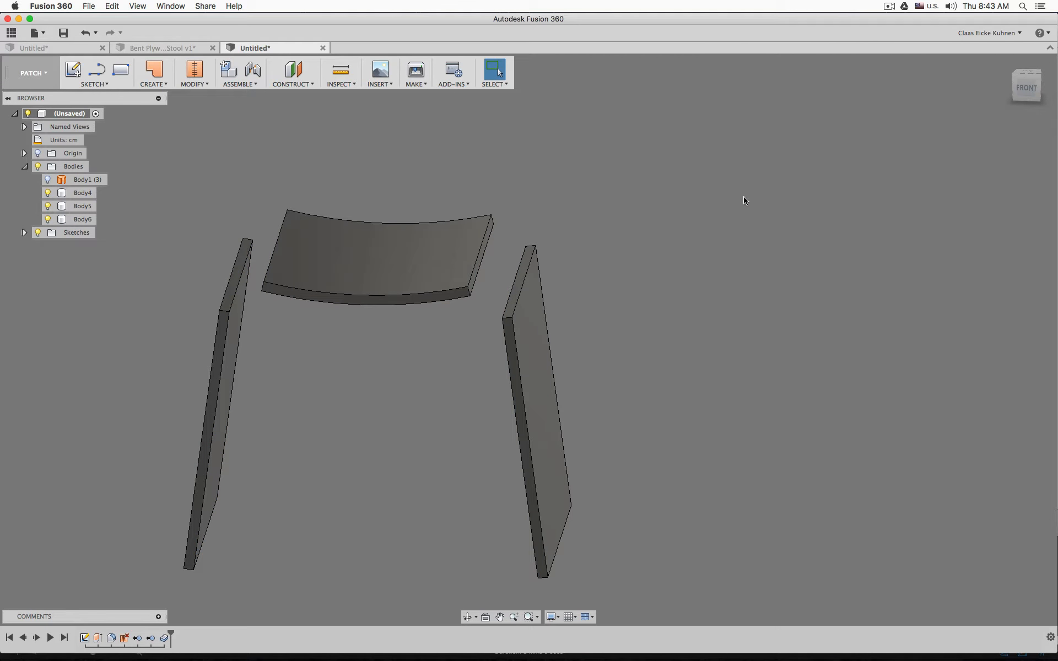
shift+middle_drag(742, 200, 498, 263)
click(451, 267)
shift+click(519, 251)
shift+middle_drag(584, 289, 608, 290)
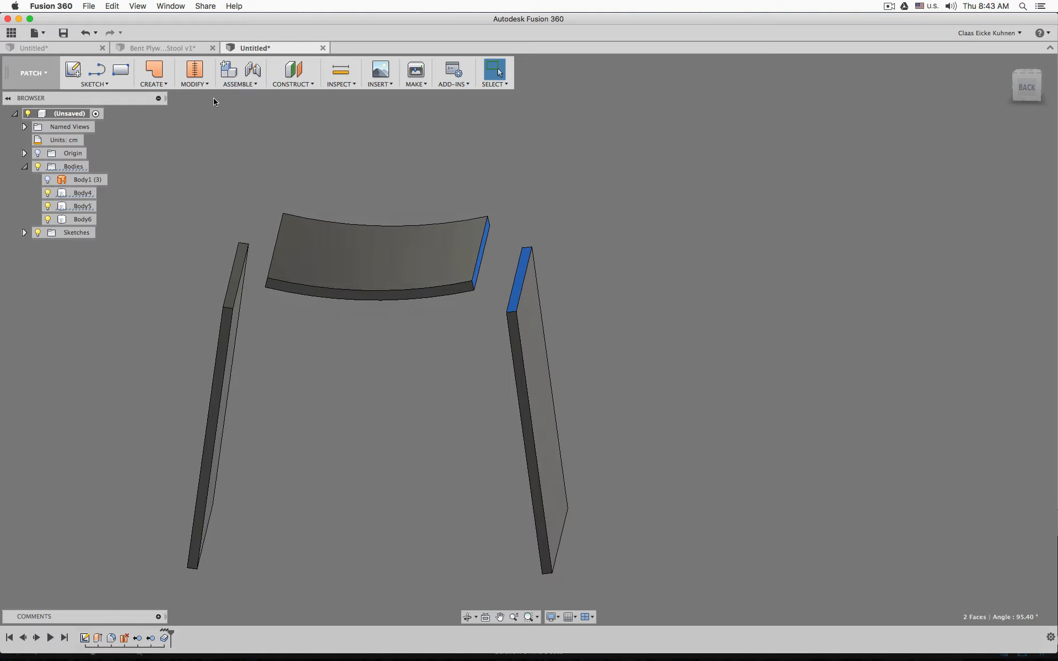
click(156, 86)
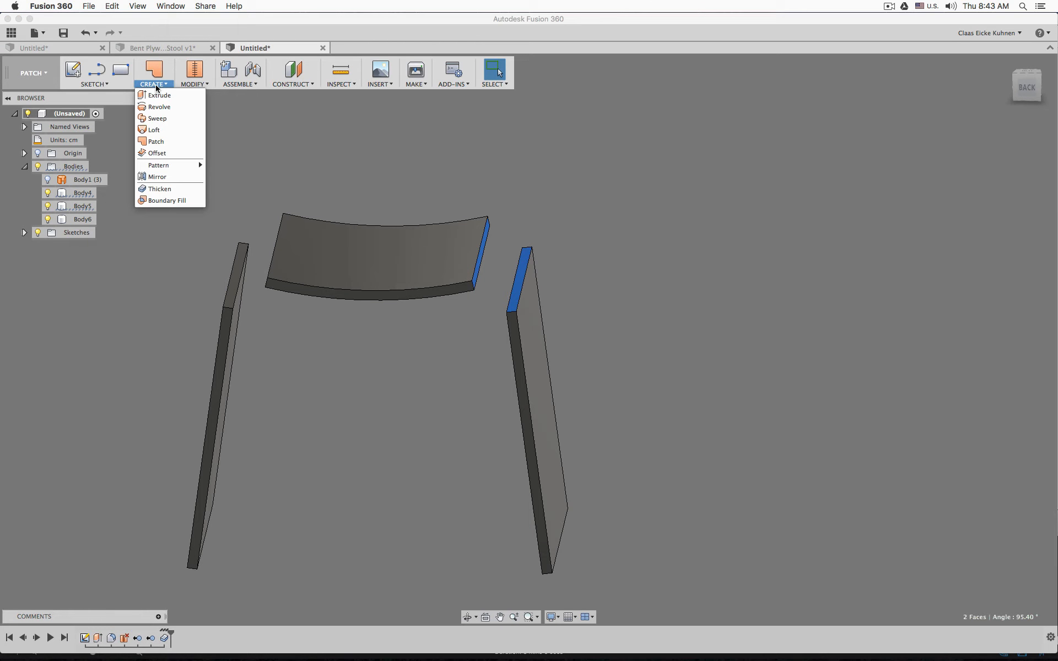
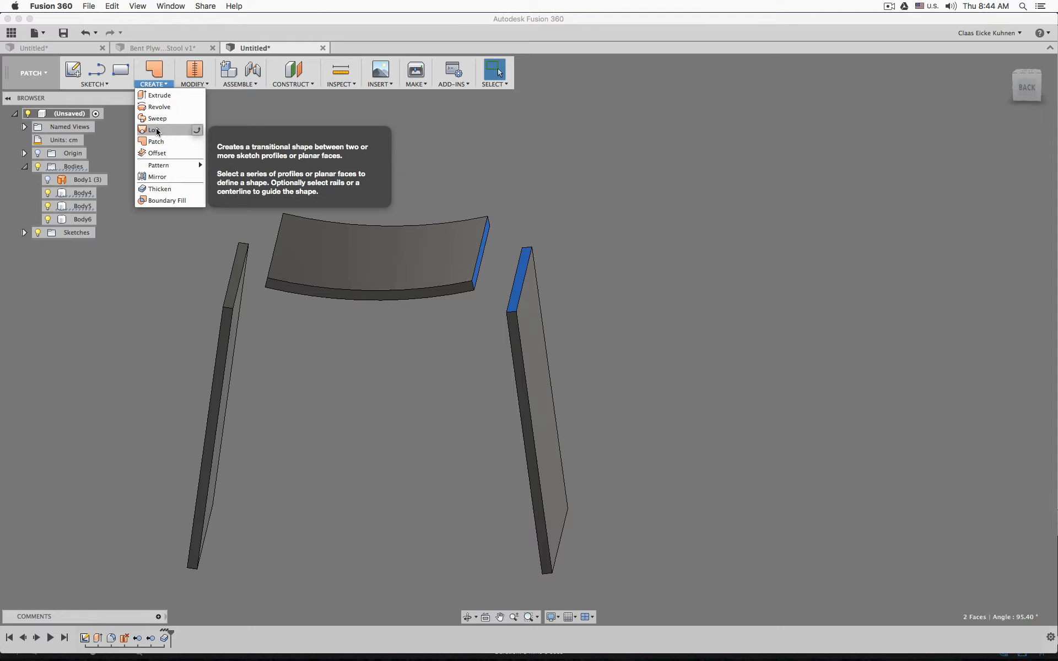
click(177, 131)
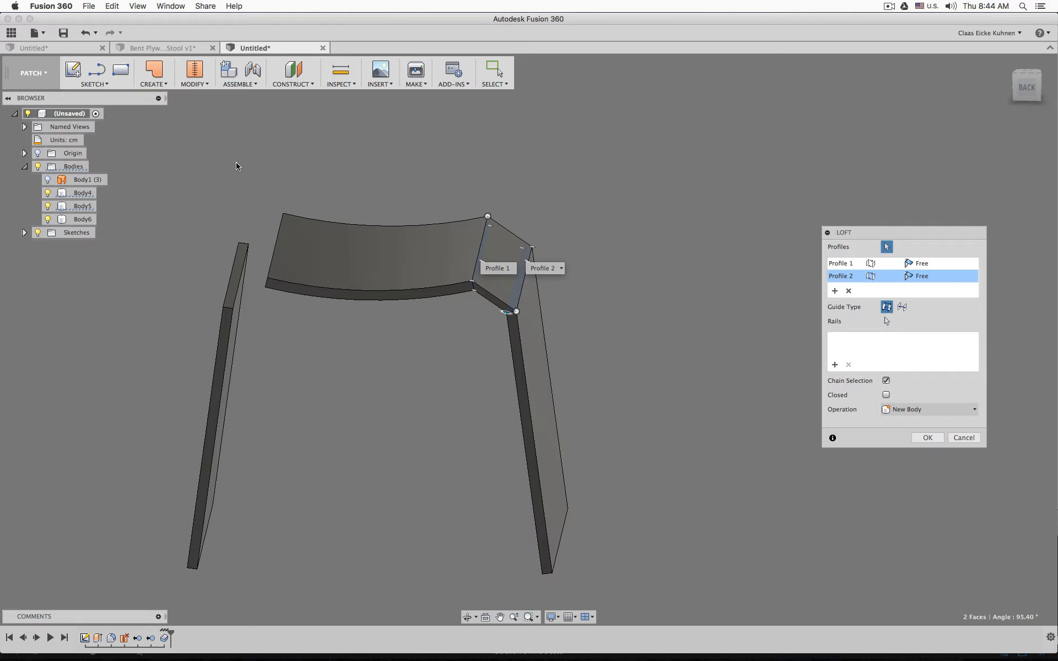
scroll(621, 275, up, 5)
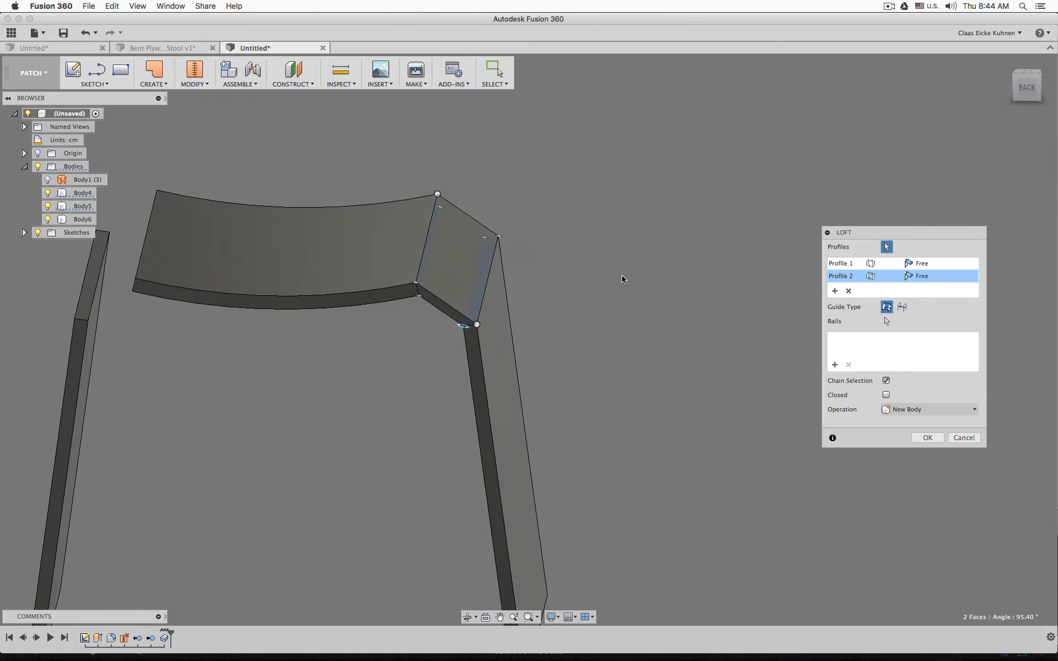
scroll(557, 222, down, 4)
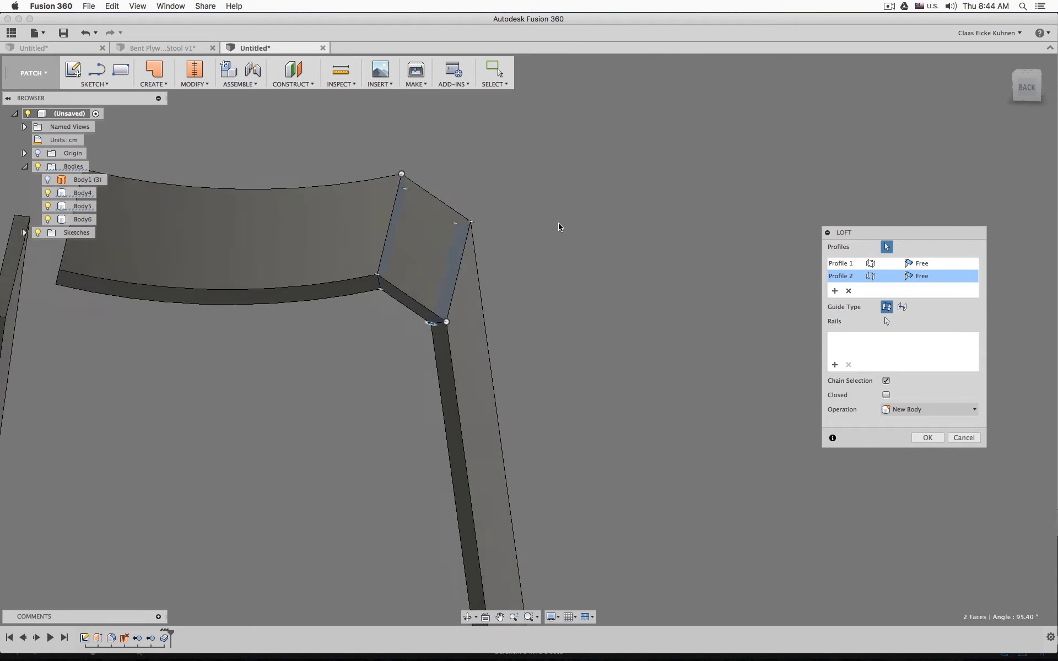
click(973, 439)
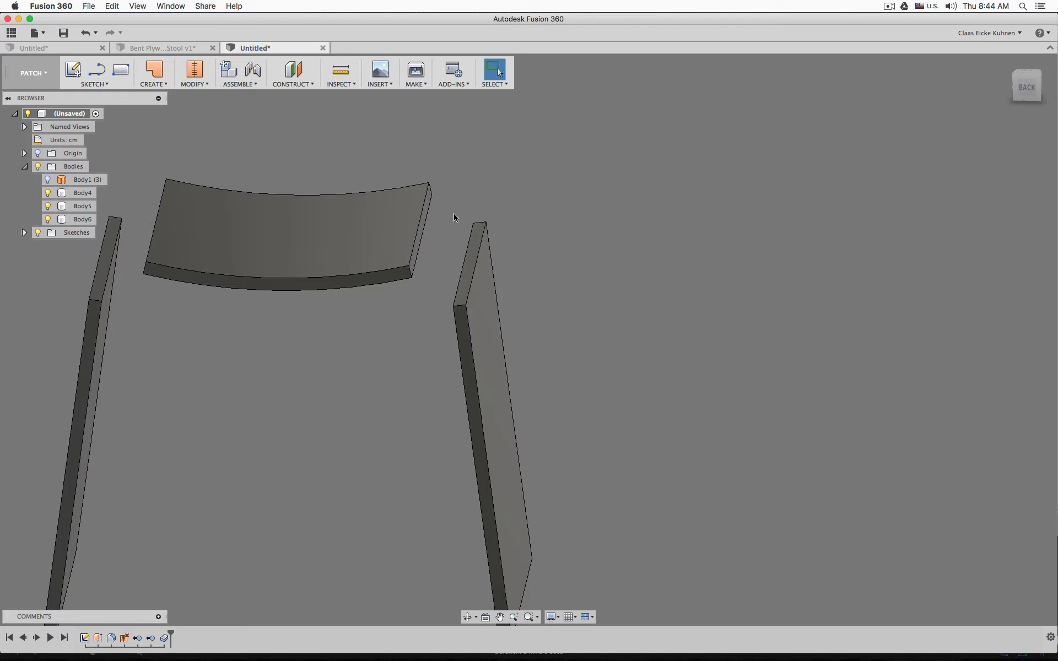
- Loft from the seat's end face to the top face of the adjacent leg, bridging the open corner
click(154, 77)
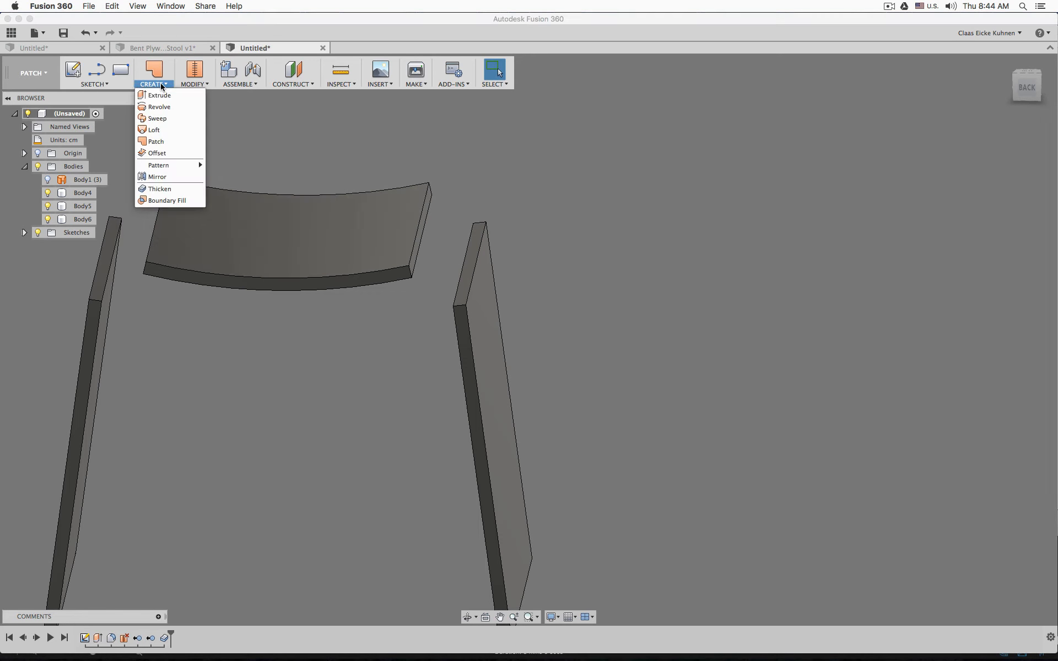
click(167, 128)
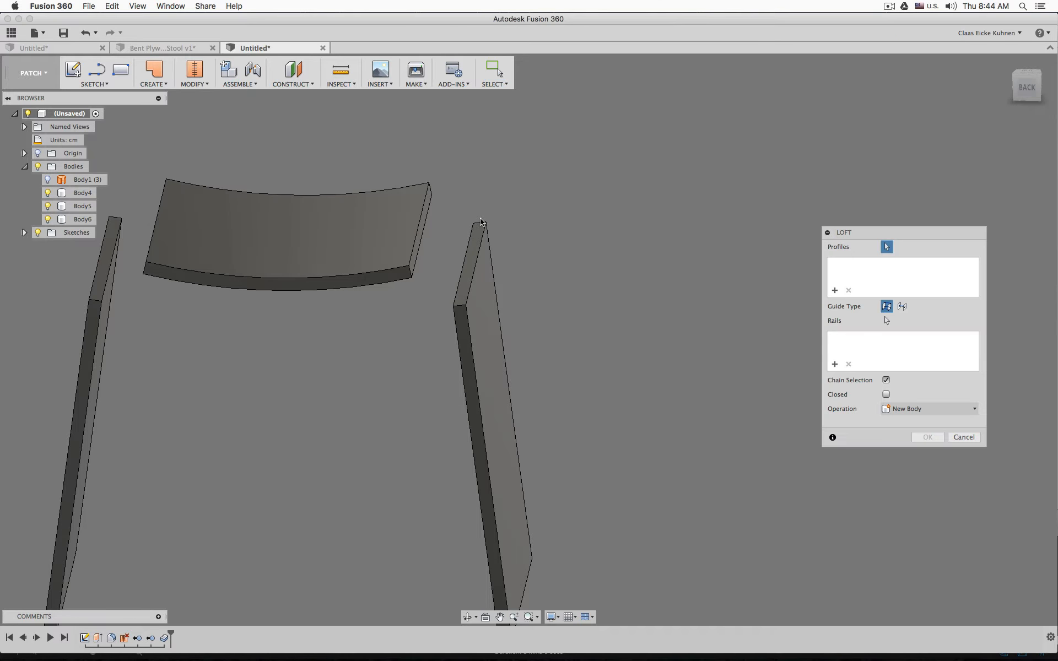
click(430, 204)
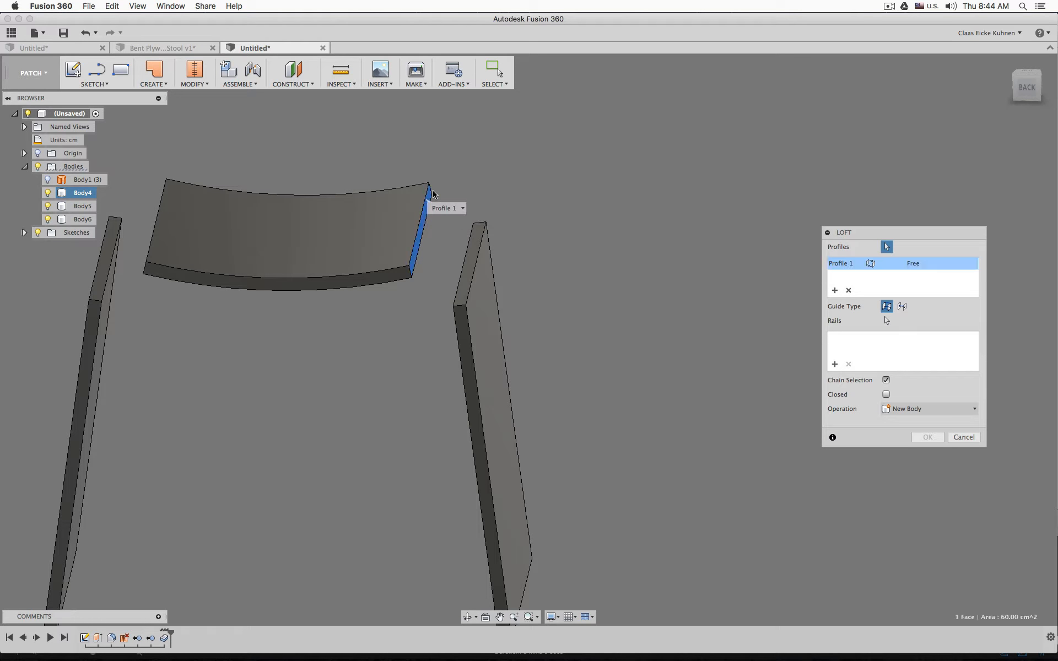
click(479, 230)
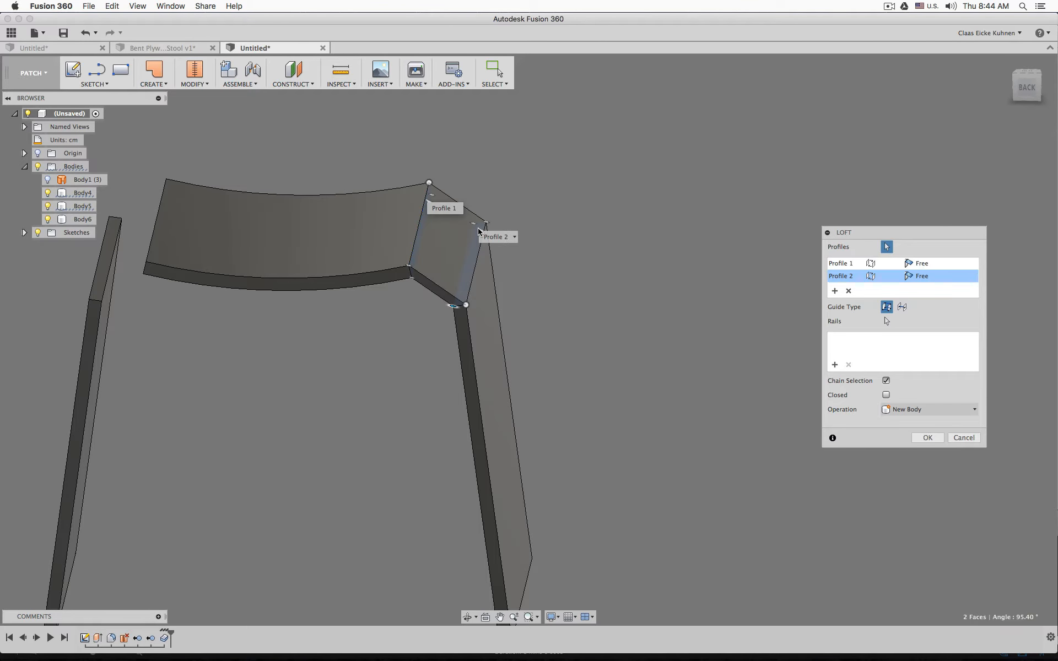
mouse_move(567, 233)
shift+middle_down()
mouse_move(567, 210)
mouse_move(567, 222)
mouse_move(551, 226)
mouse_move(385, 229)
mouse_move(567, 221)
shift+middle_up()
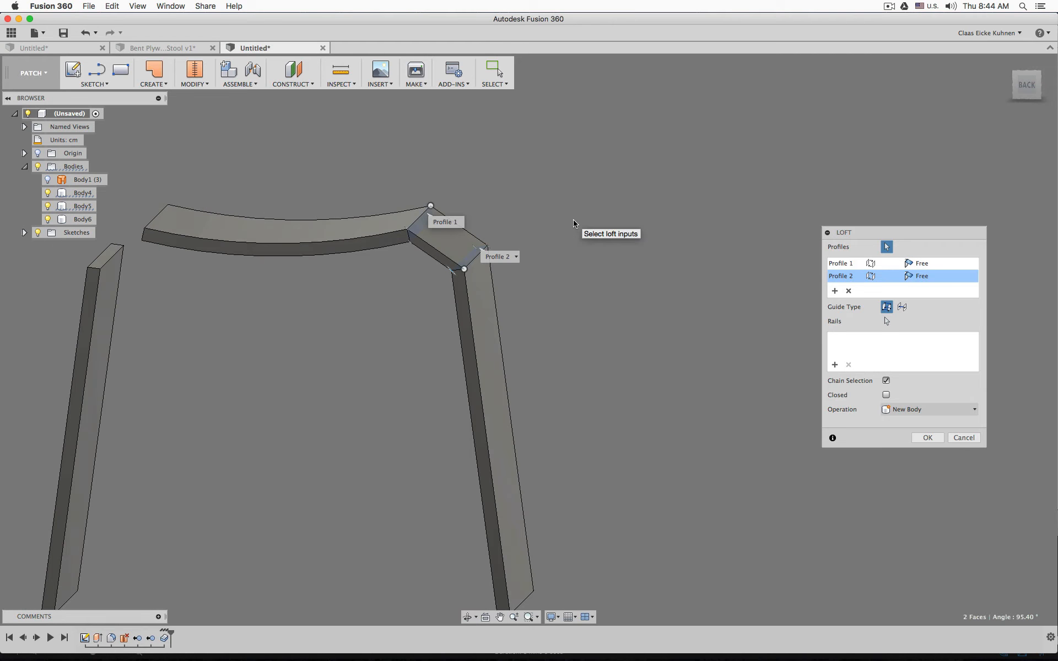
- Try Tangent continuity on the loft's seat profile, and set both loft profiles to Smooth
click(920, 267)
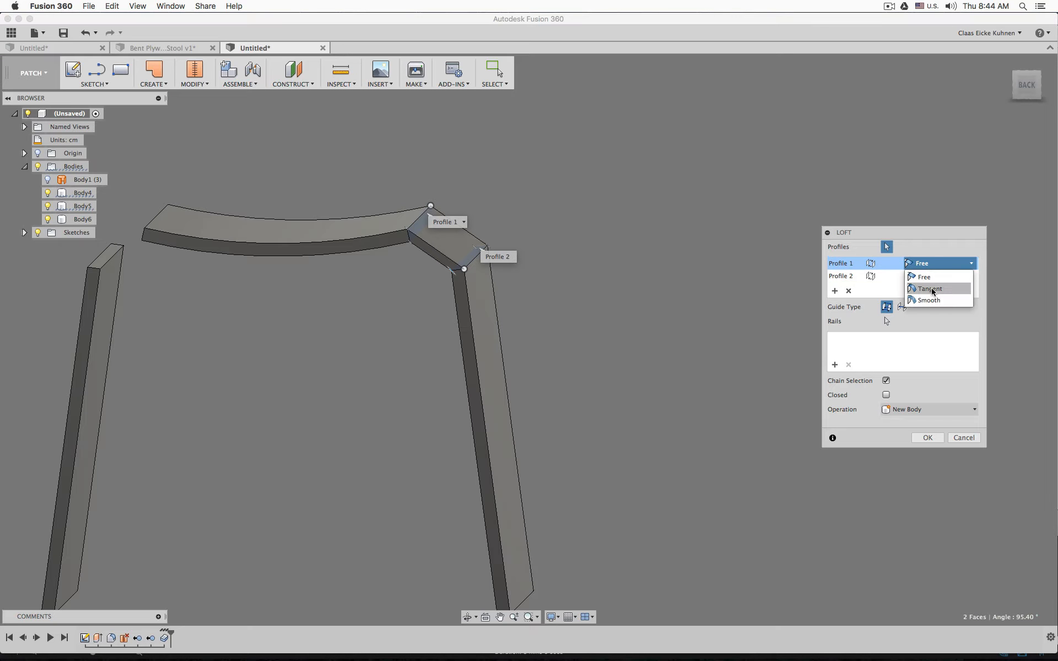
click(931, 294)
click(928, 266)
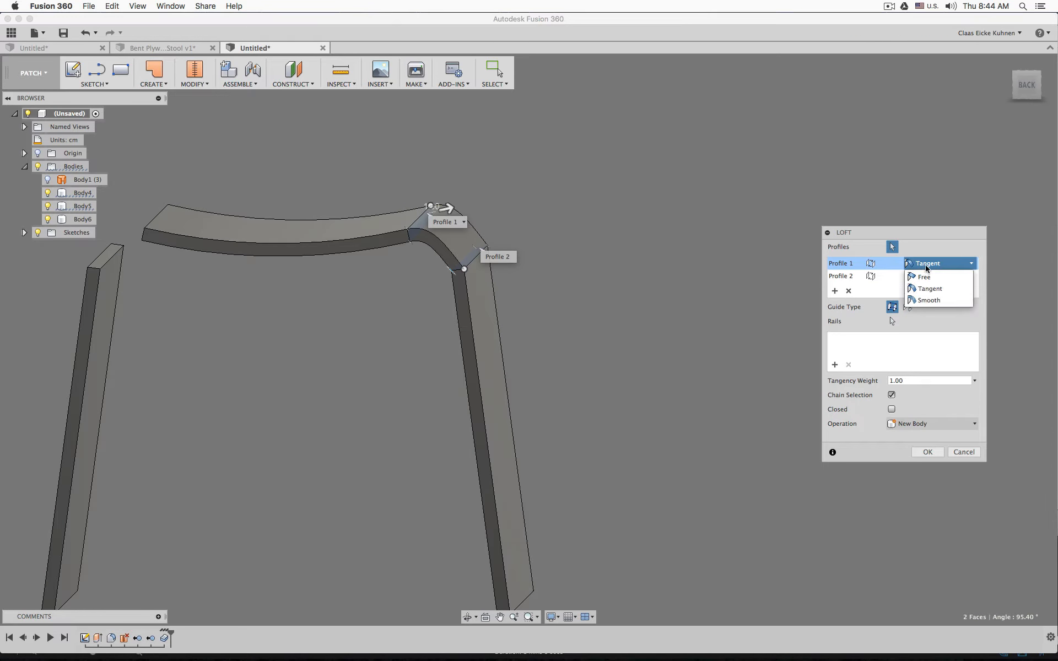
click(929, 301)
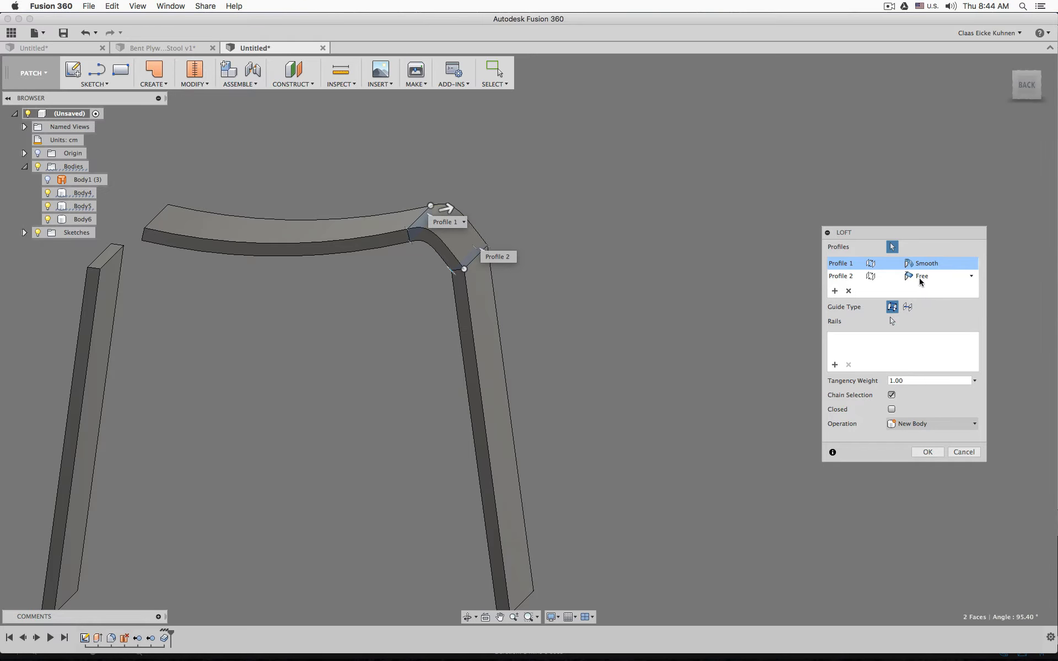
click(921, 277)
click(929, 313)
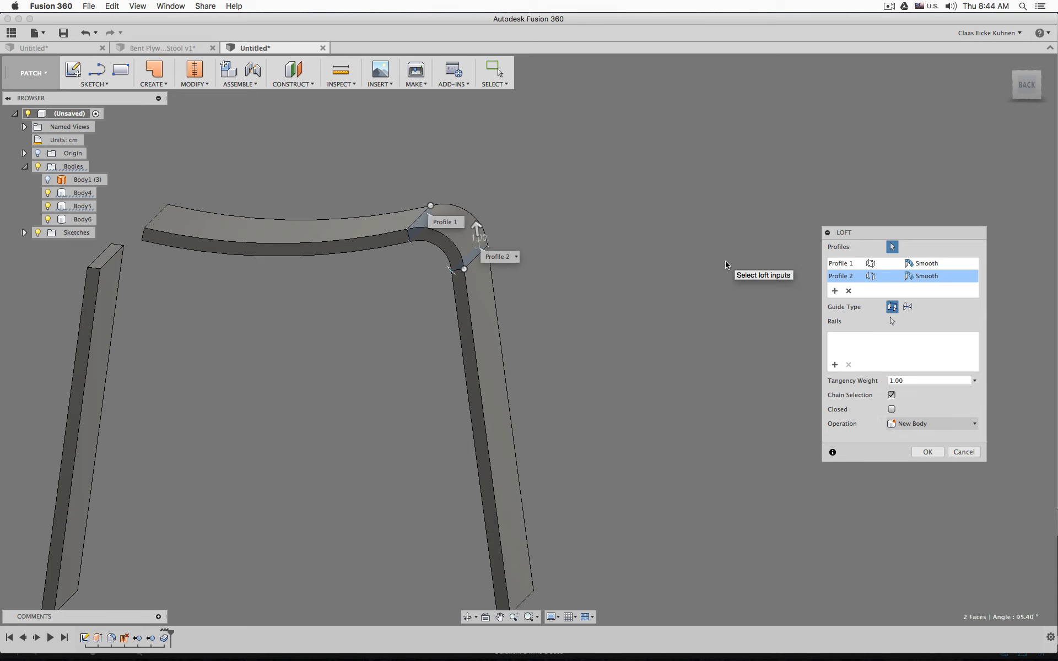
- Adjust the loft's tangency weights by eye in the back view, to about 1.4 at the leg and 1.356 at the seat
mouse_move(510, 196)
shift+middle_down()
mouse_move(521, 184)
mouse_move(505, 189)
mouse_move(522, 199)
mouse_move(501, 210)
shift+middle_up()
drag(486, 227, 502, 221)
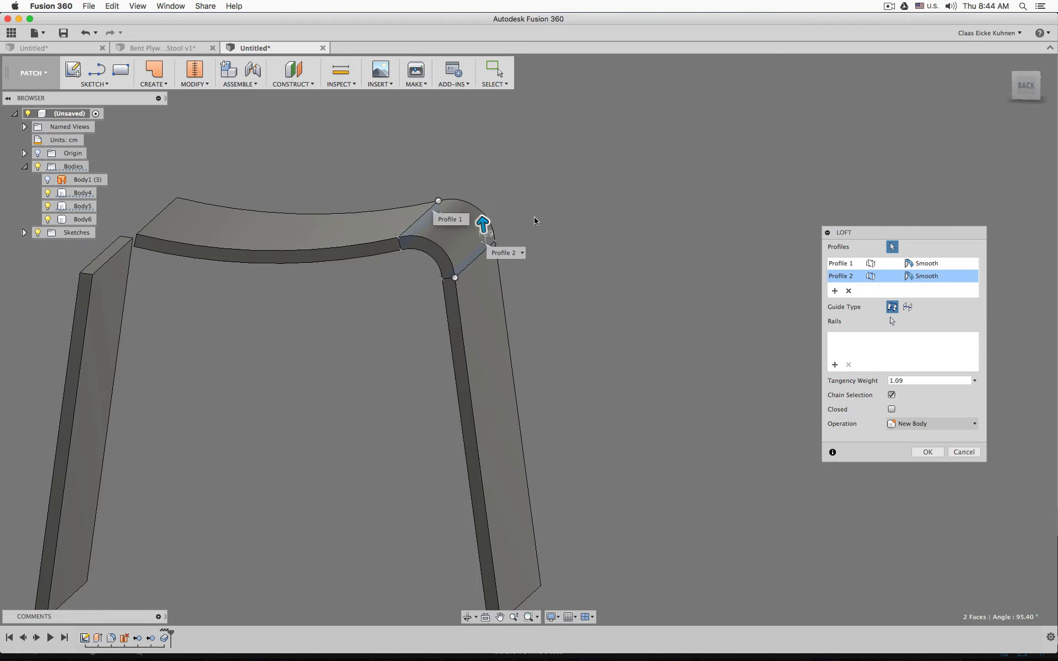
click(1026, 85)
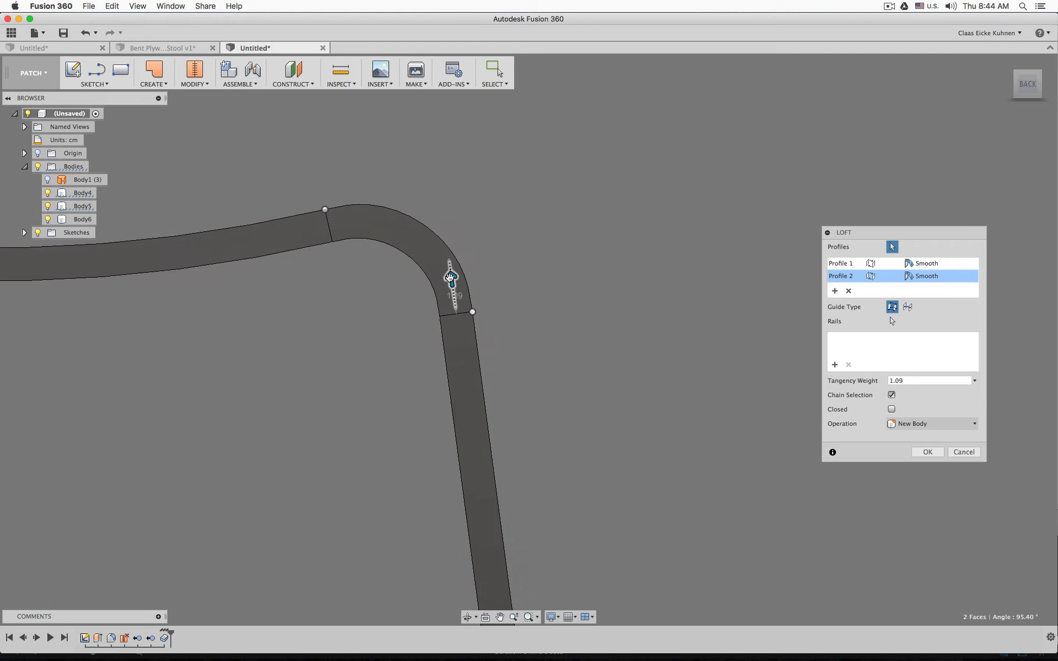
drag(450, 276, 449, 271)
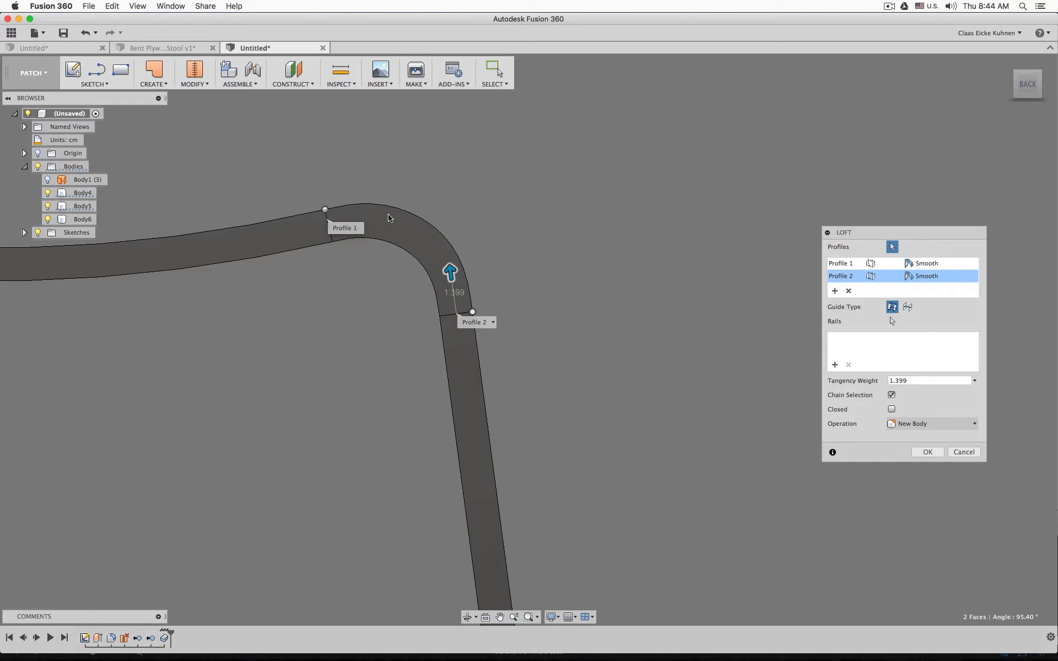
click(350, 233)
drag(361, 211, 371, 209)
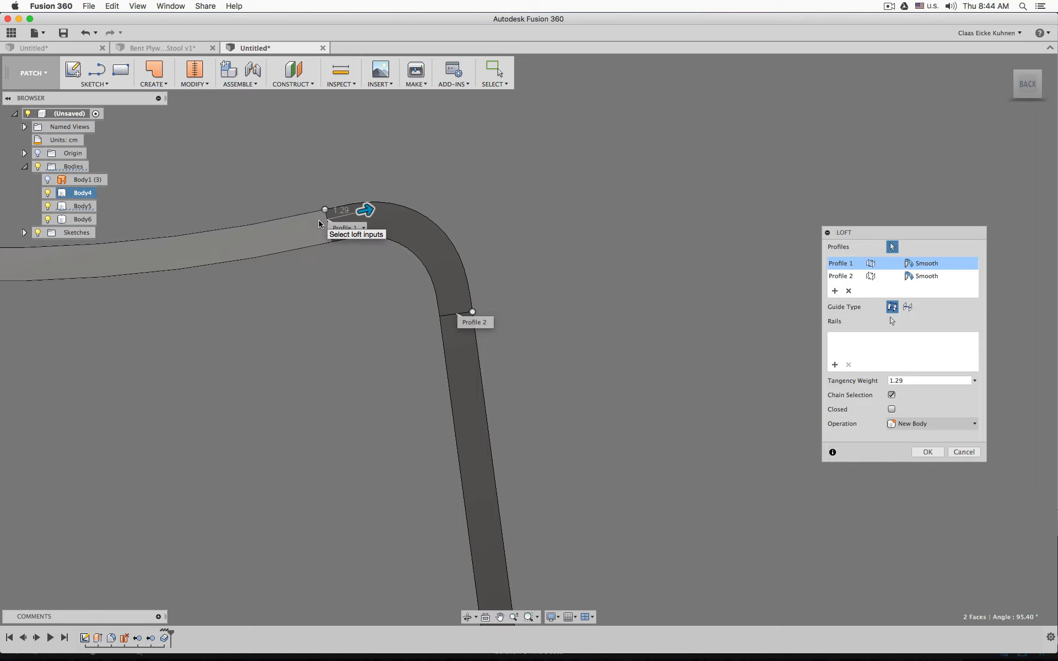
drag(365, 210, 367, 209)
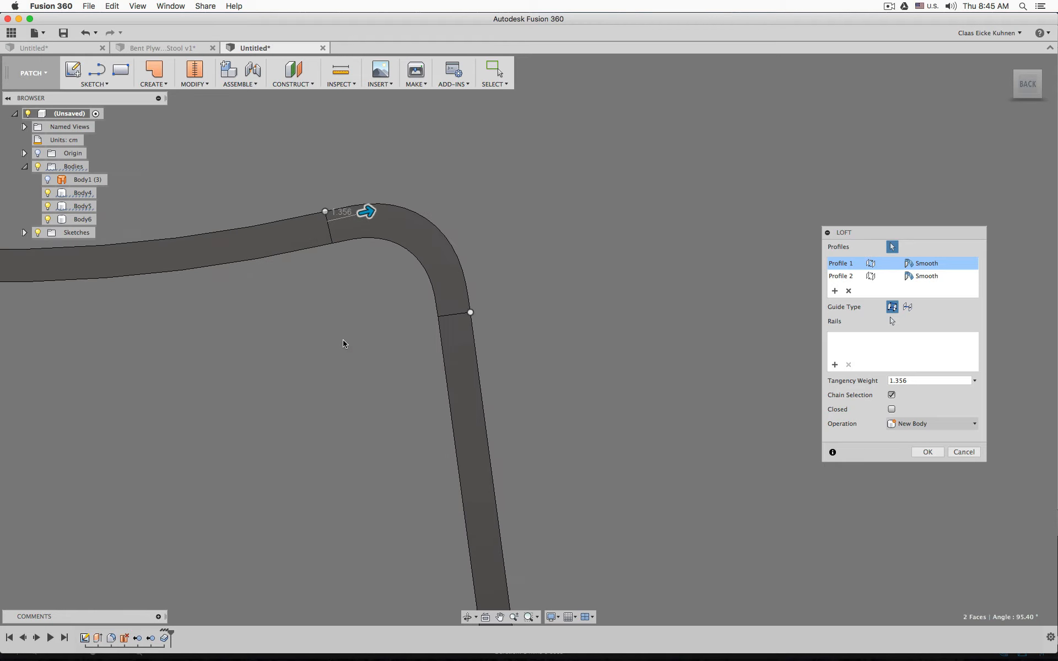
- Set the tangency weight to 1.35 for both loft profiles and create the corner as a new body
click(845, 277)
click(844, 264)
drag(900, 380, 929, 379)
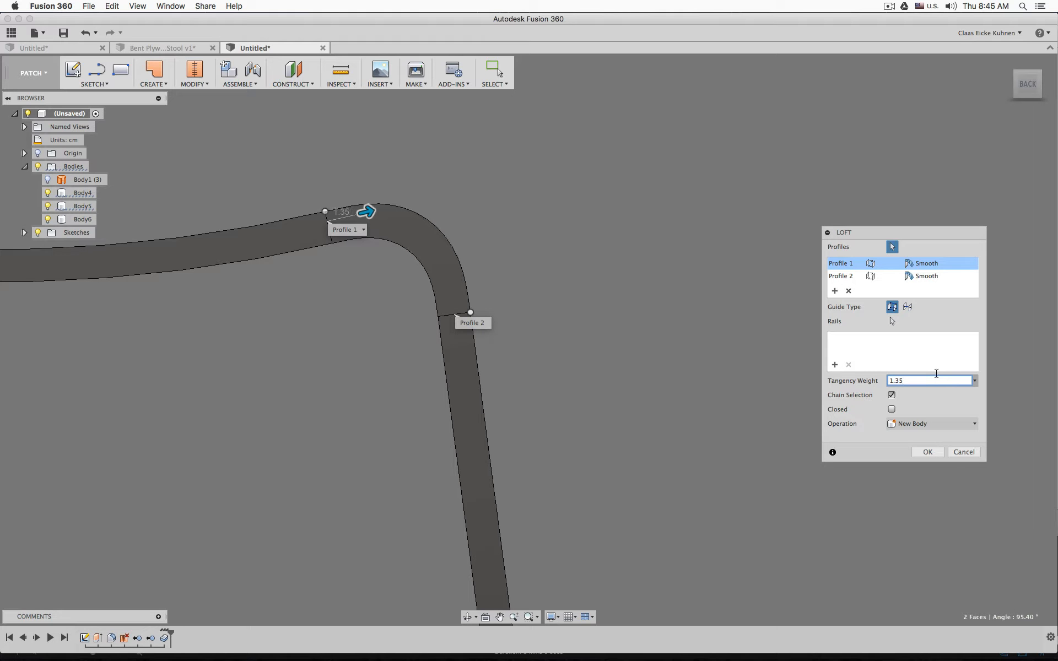
click(846, 278)
drag(901, 379, 939, 379)
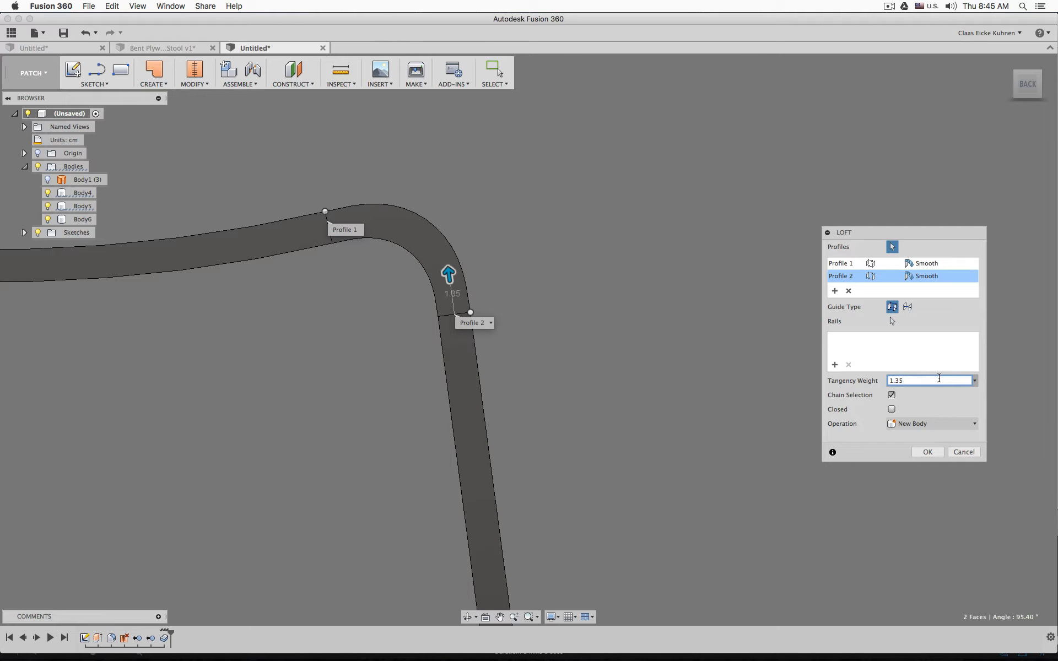
scroll(656, 286, down, 3)
shift+middle_drag(694, 276, 673, 289)
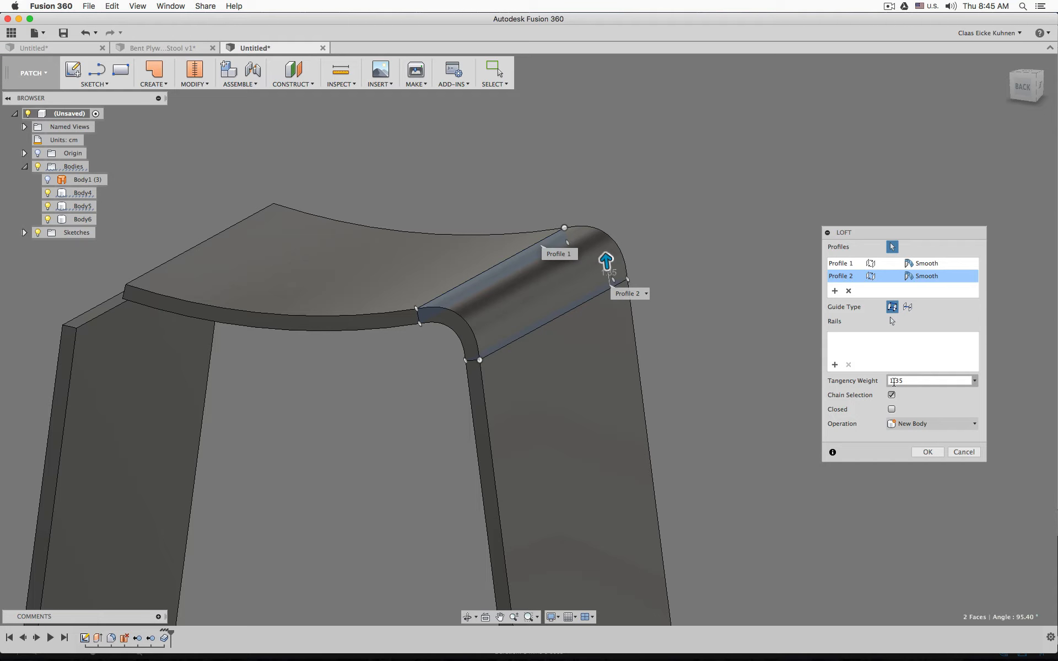
shift+middle_drag(351, 463, 412, 438)
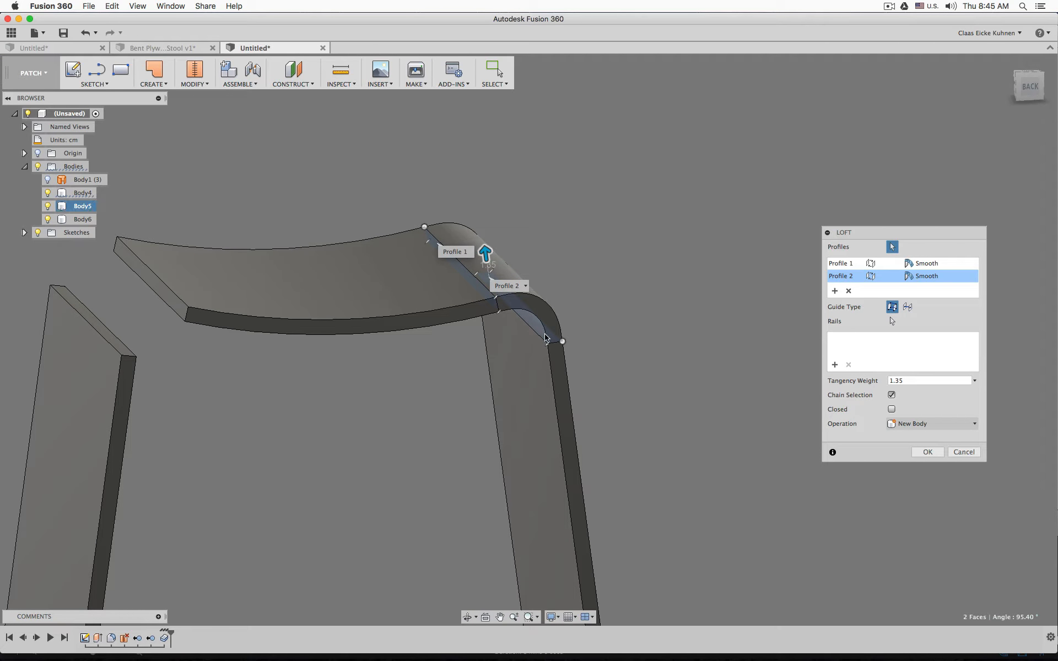
middle_drag(291, 442, 391, 424)
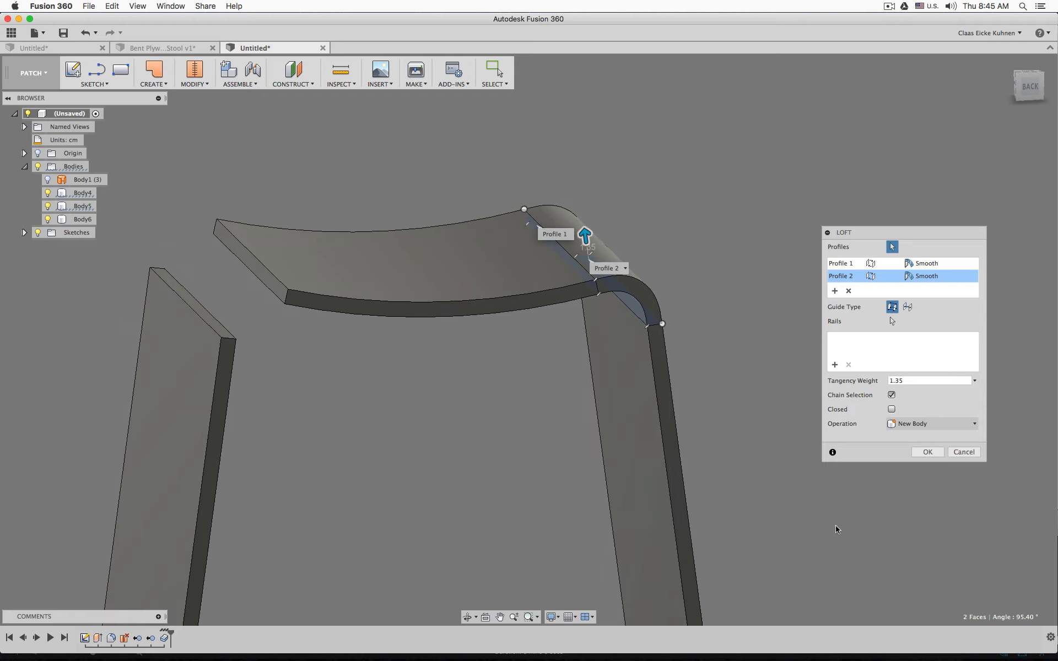
click(927, 453)
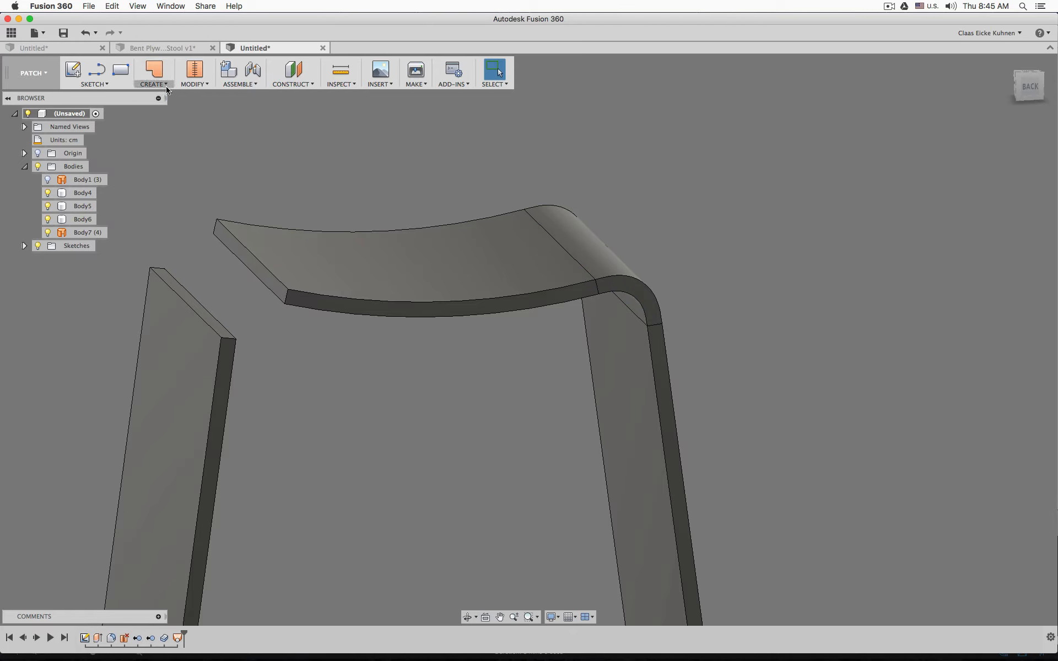
- Switch to the Model workspace and select the corner loft feature to check which body it belongs to
click(34, 77)
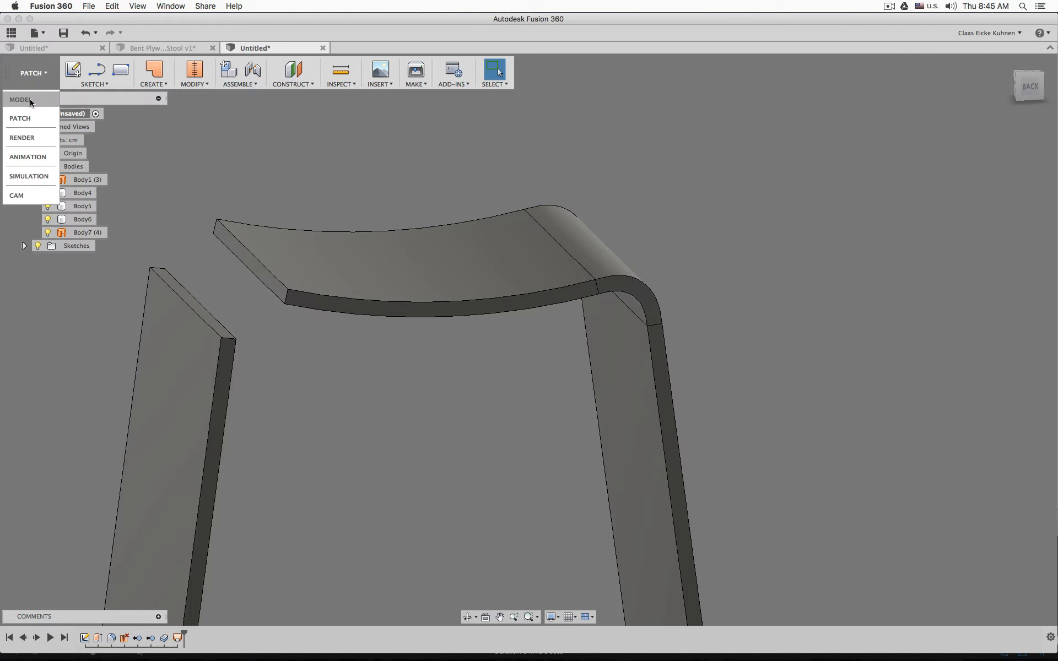
click(31, 101)
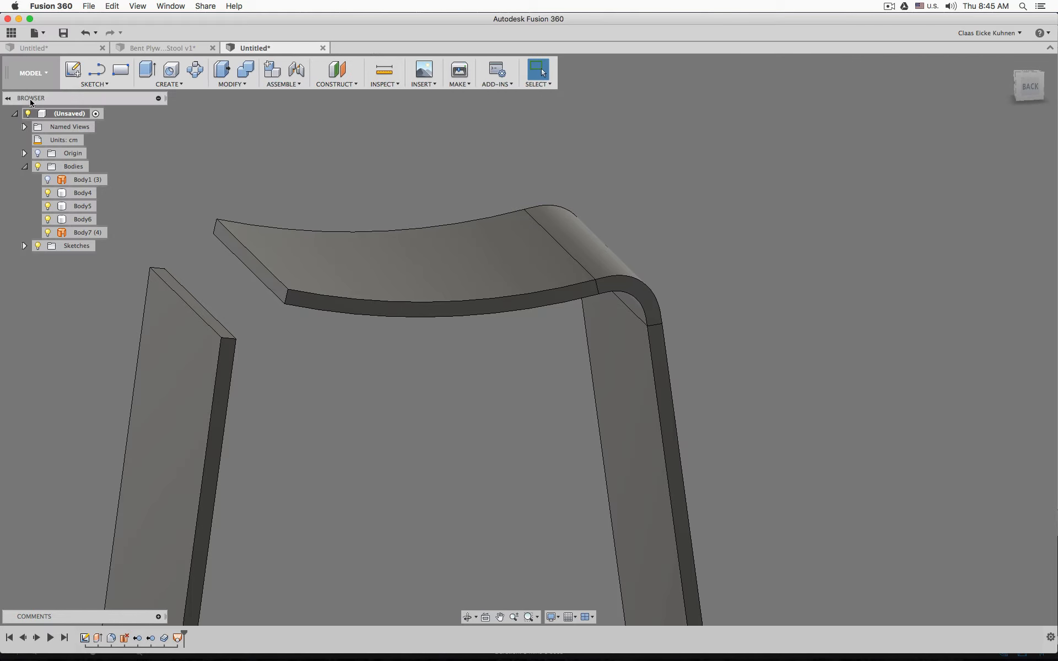
click(178, 638)
shift+middle_drag(715, 270, 679, 262)
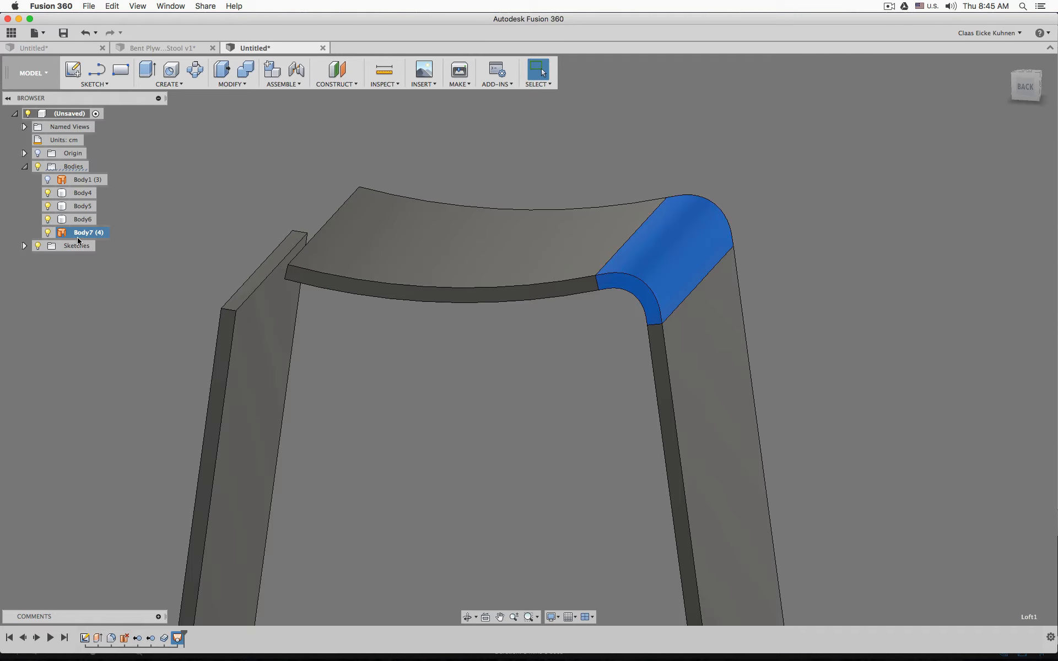
- Hide and reshow the corner loft's body to check whether it is separate from the seat and leg
click(48, 233)
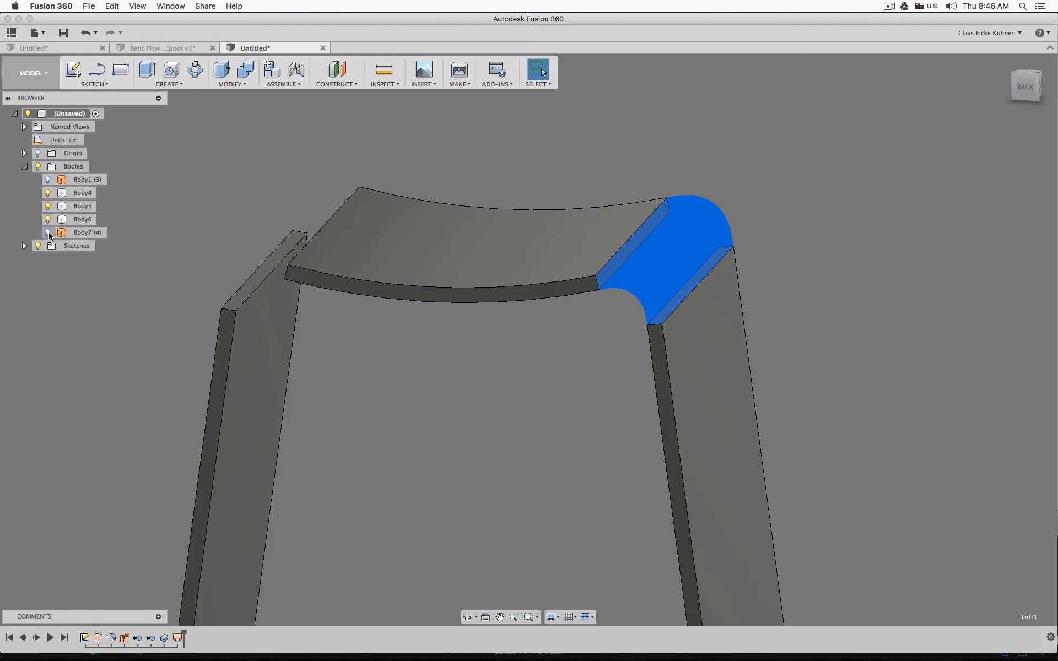
click(48, 233)
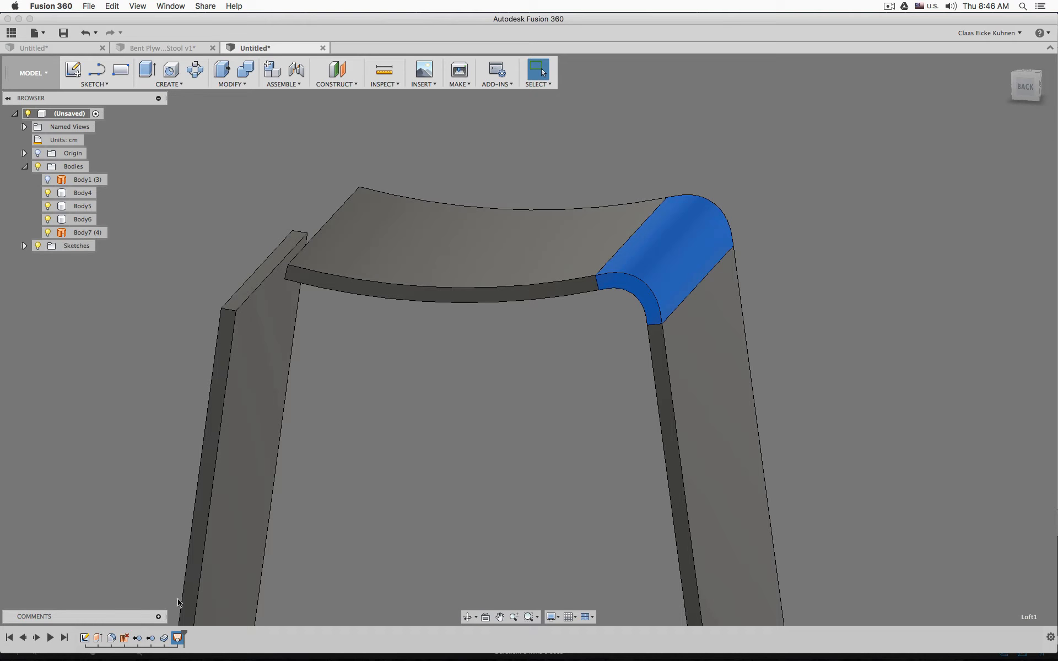
click(335, 494)
- Try deleting the corner loft feature, and undo the deletion
click(178, 637)
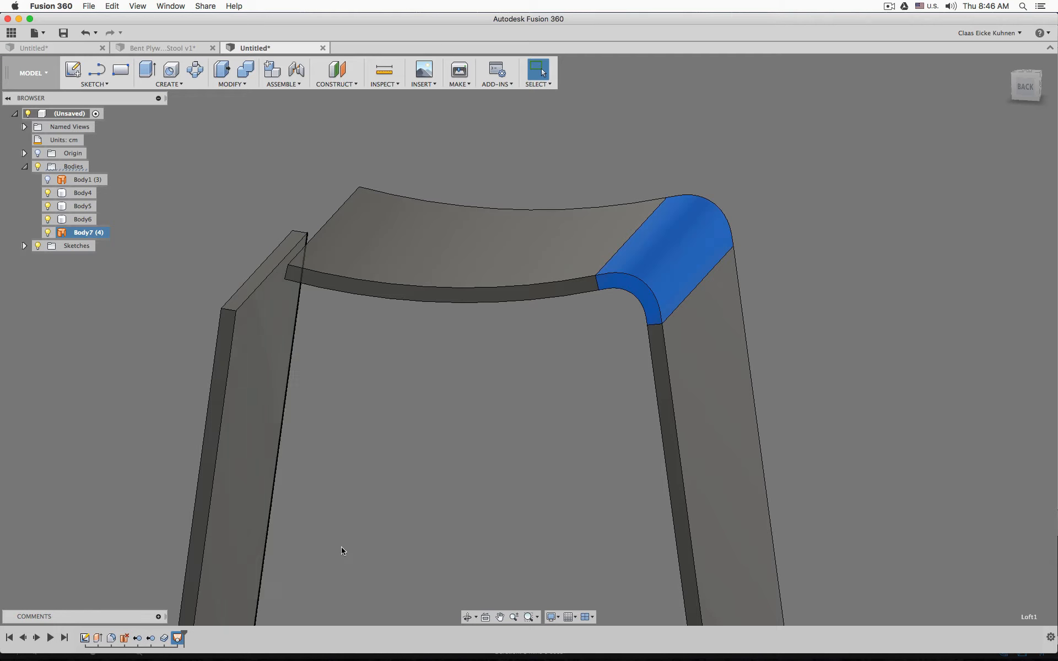
key(Delete)
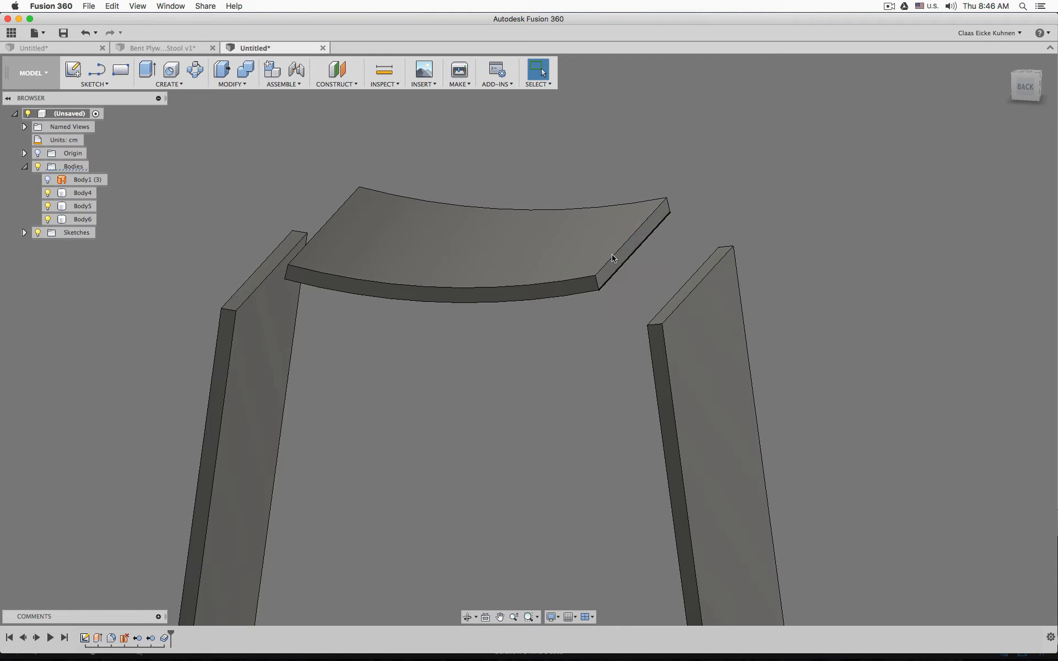
click(181, 86)
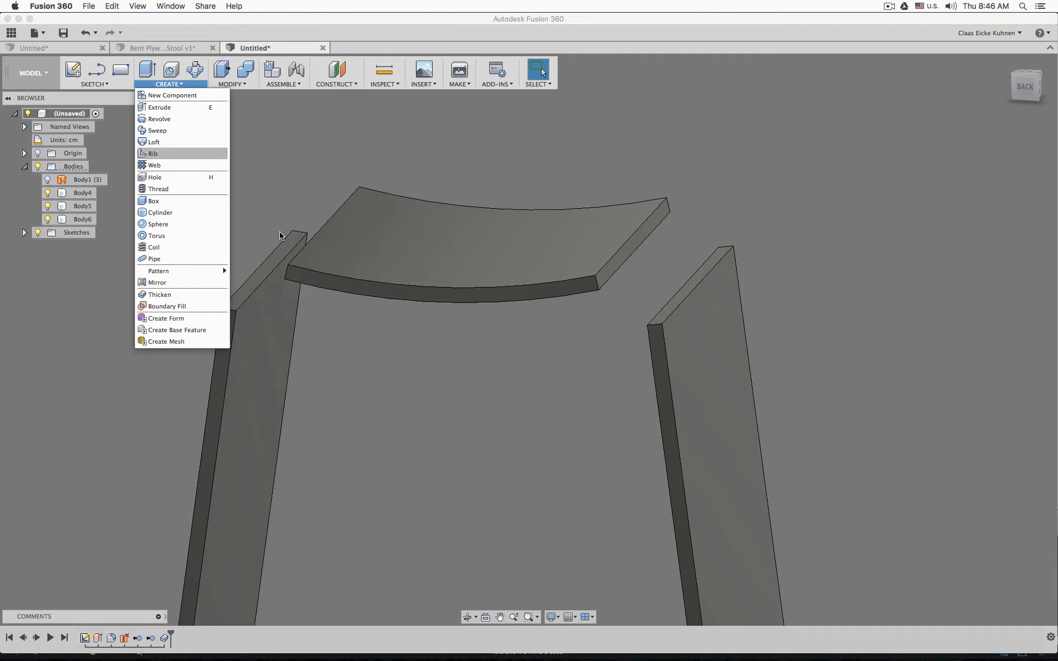
click(341, 506)
key(super+z)
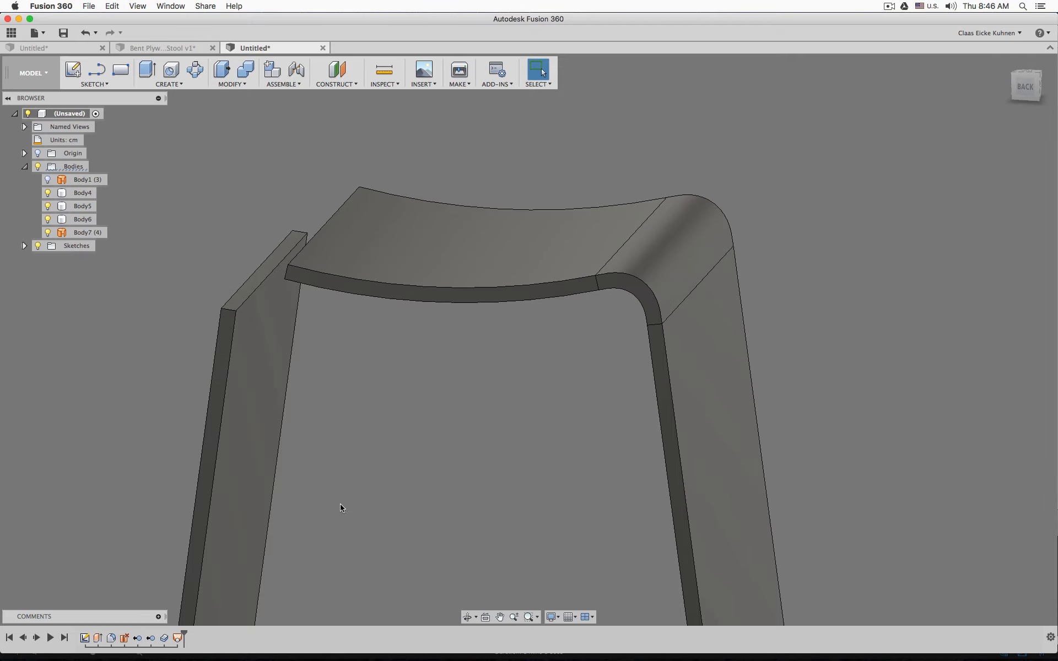
- Compare the corner loft body with the adjoining leg body, and delete the separate corner loft body
click(94, 232)
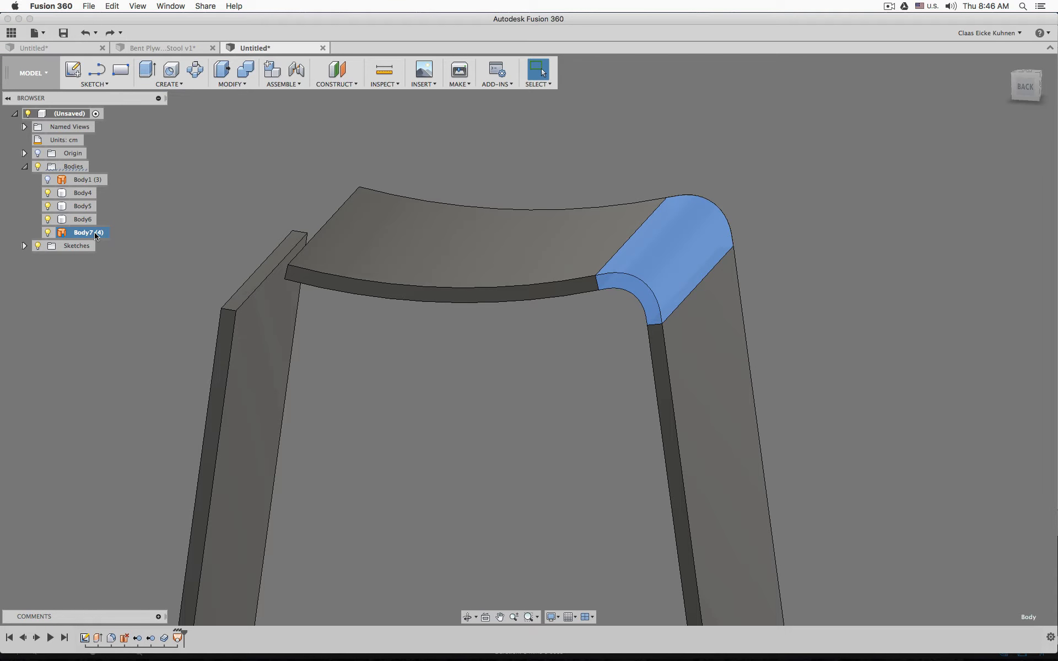
click(464, 243)
click(712, 394)
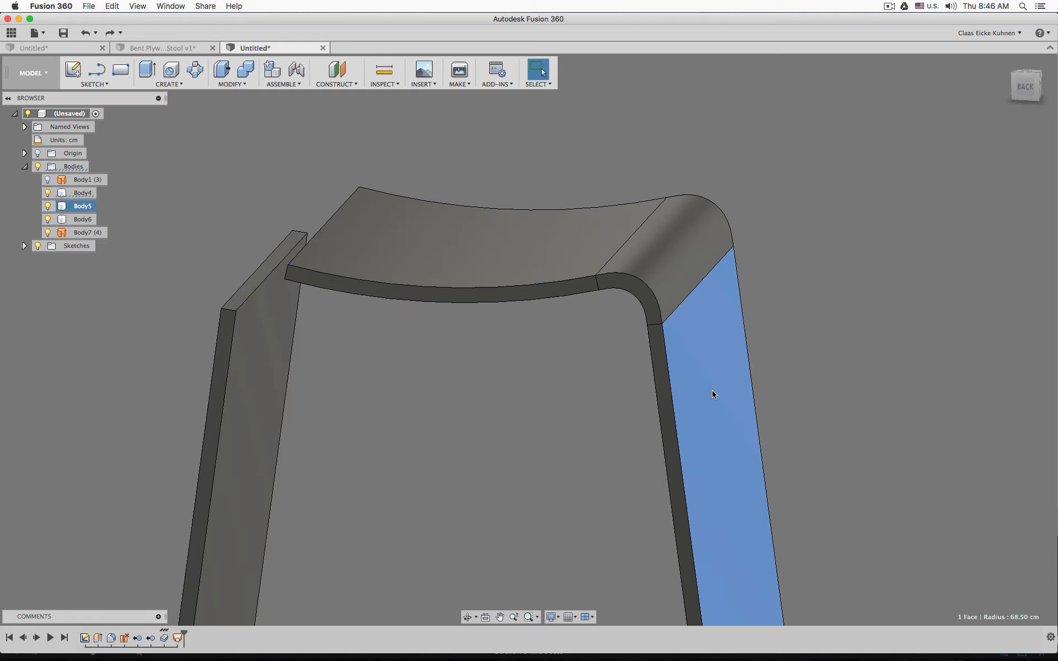
click(530, 391)
click(83, 235)
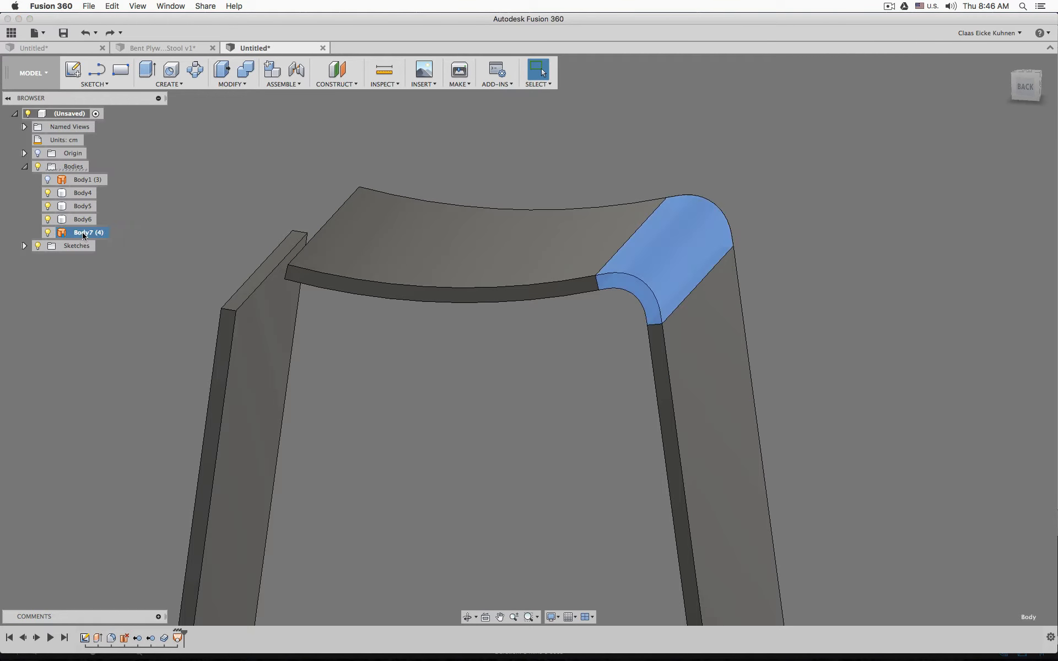
key(Delete)
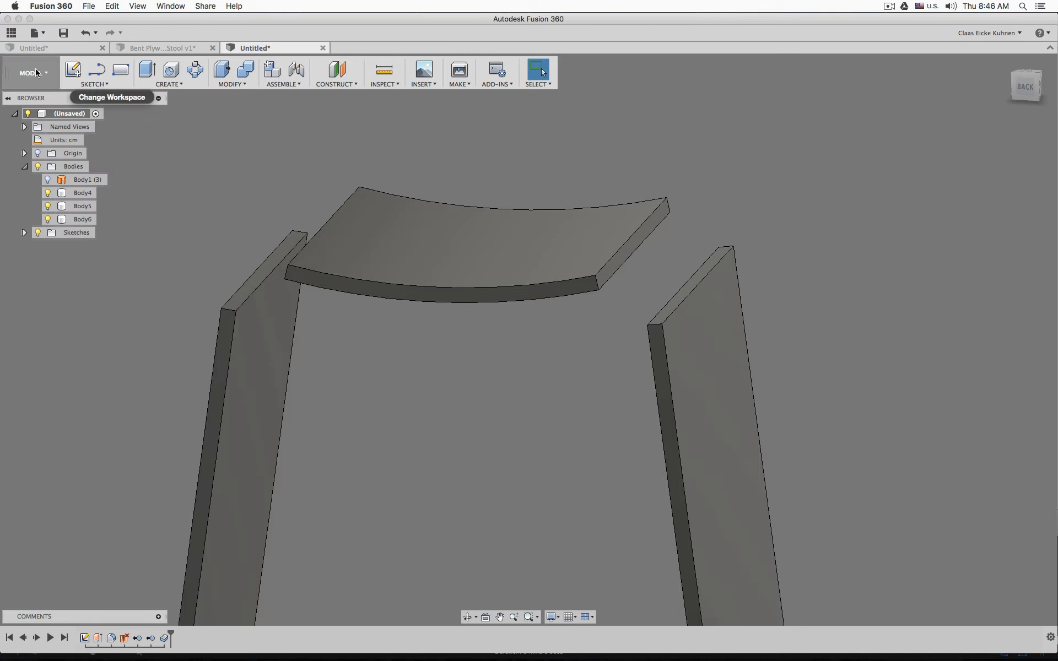
- Loft between the seat's end face and the adjacent leg's top face, with Smooth continuity on both profiles
click(168, 83)
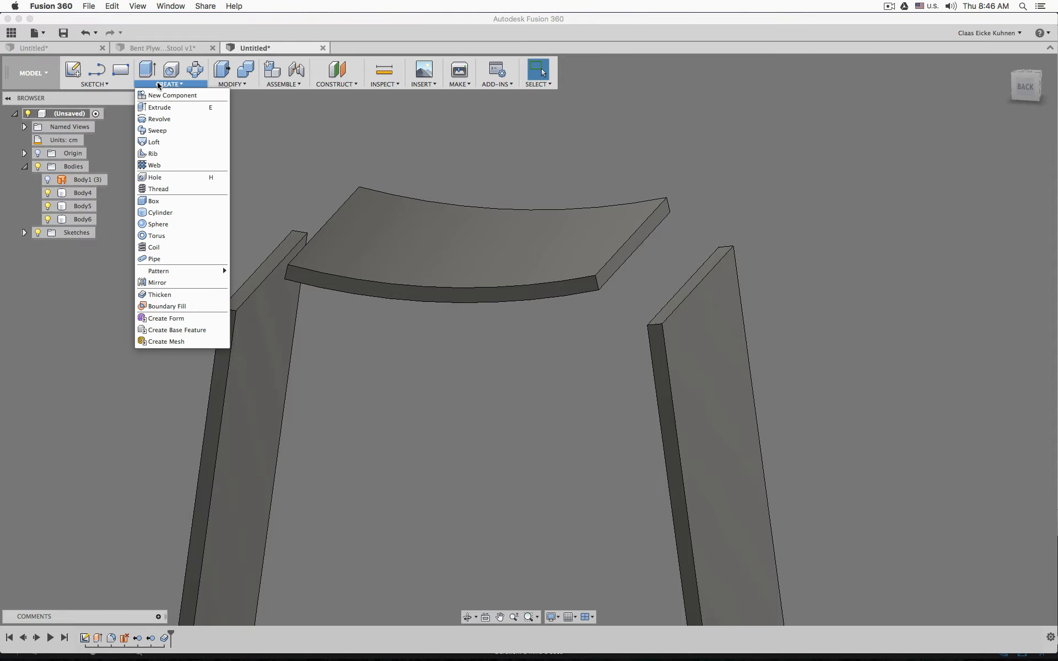
click(171, 142)
click(657, 222)
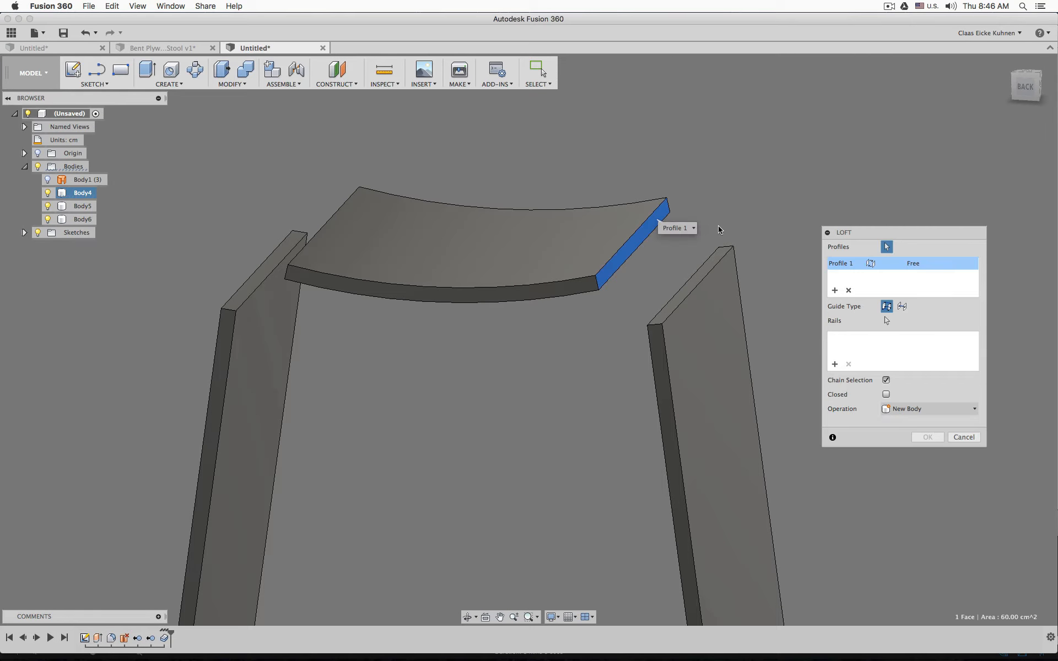
click(725, 251)
click(919, 267)
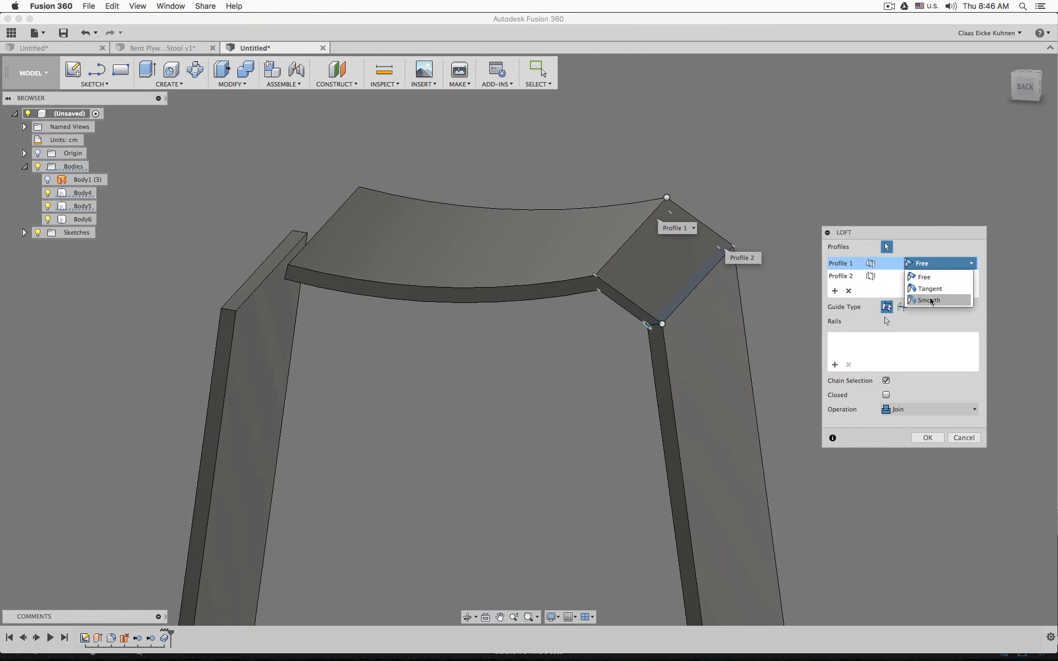
click(928, 300)
click(920, 276)
click(931, 313)
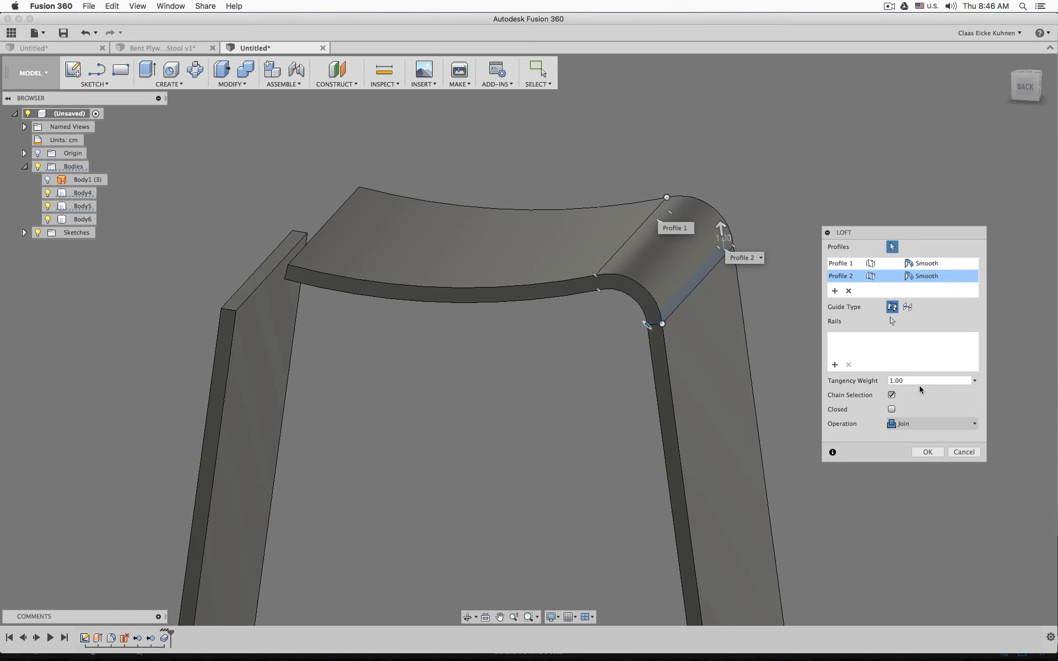
- Set the leg profile's tangency weight to 1.35 and create the corner loft with the Join operation
click(919, 381)
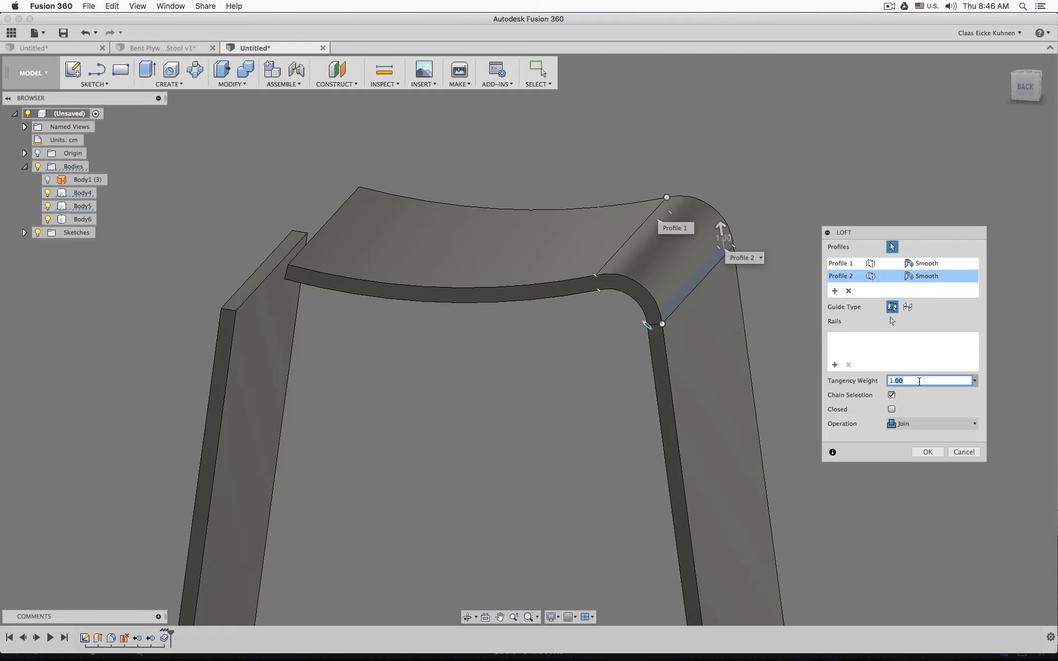
click(917, 263)
click(921, 381)
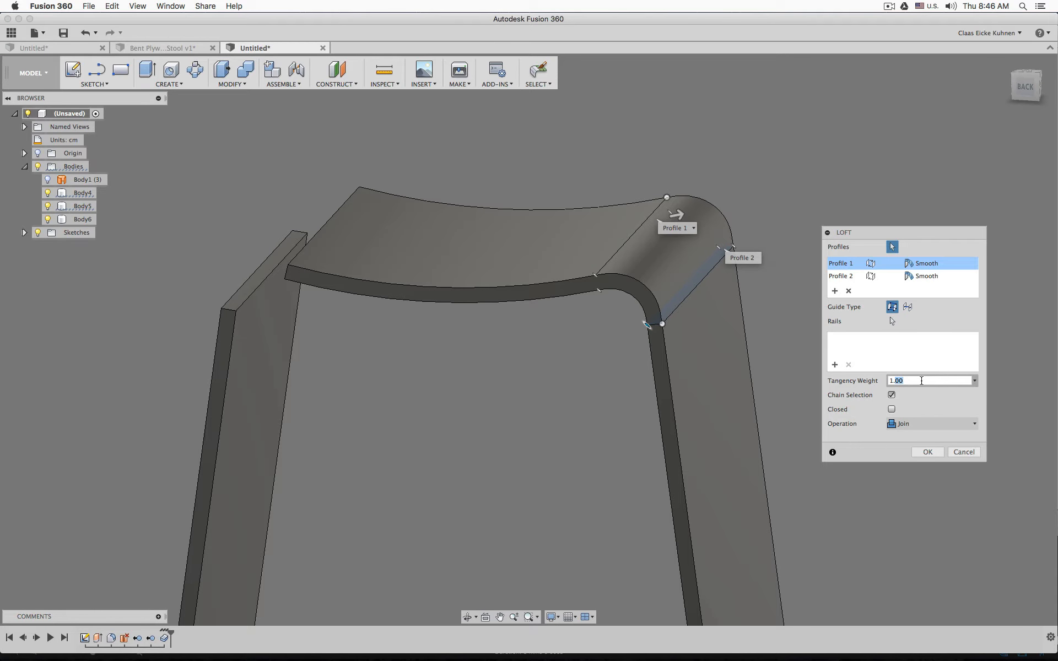
key(Return)
- Hide and show Body4 to check that the seat, corner and leg belong to one body
mouse_move(588, 393)
shift+middle_down()
mouse_move(592, 380)
mouse_move(584, 391)
shift+middle_up()
click(48, 193)
click(48, 193)
click(48, 193)
click(48, 193)
- Start a loft between the seat's open end face and the top face of the unconnected leg
shift+middle_drag(123, 335, 142, 336)
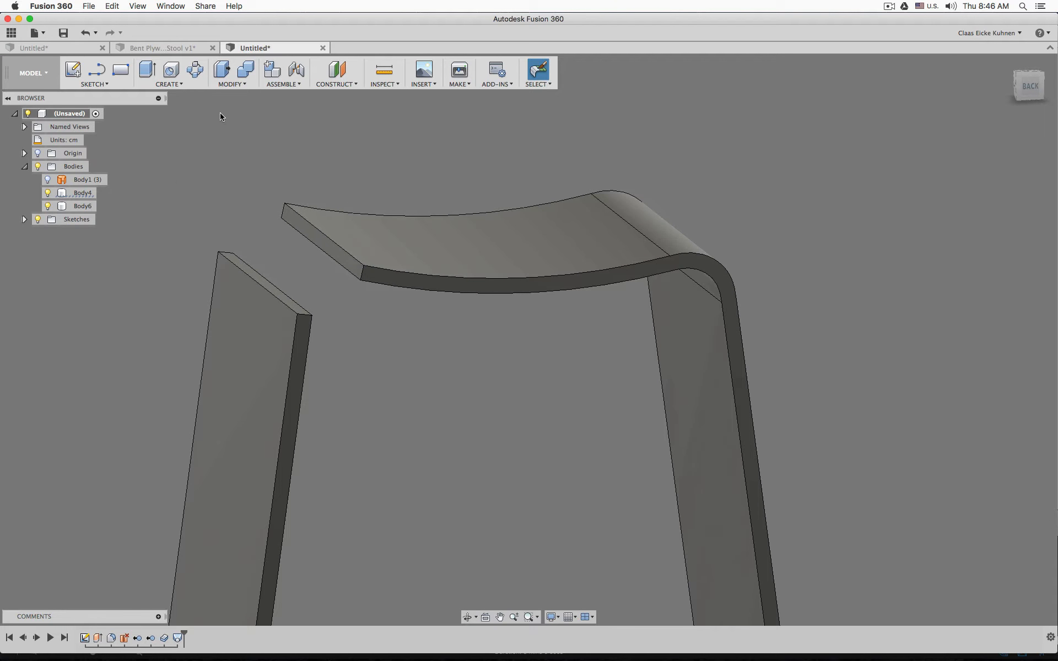
click(186, 89)
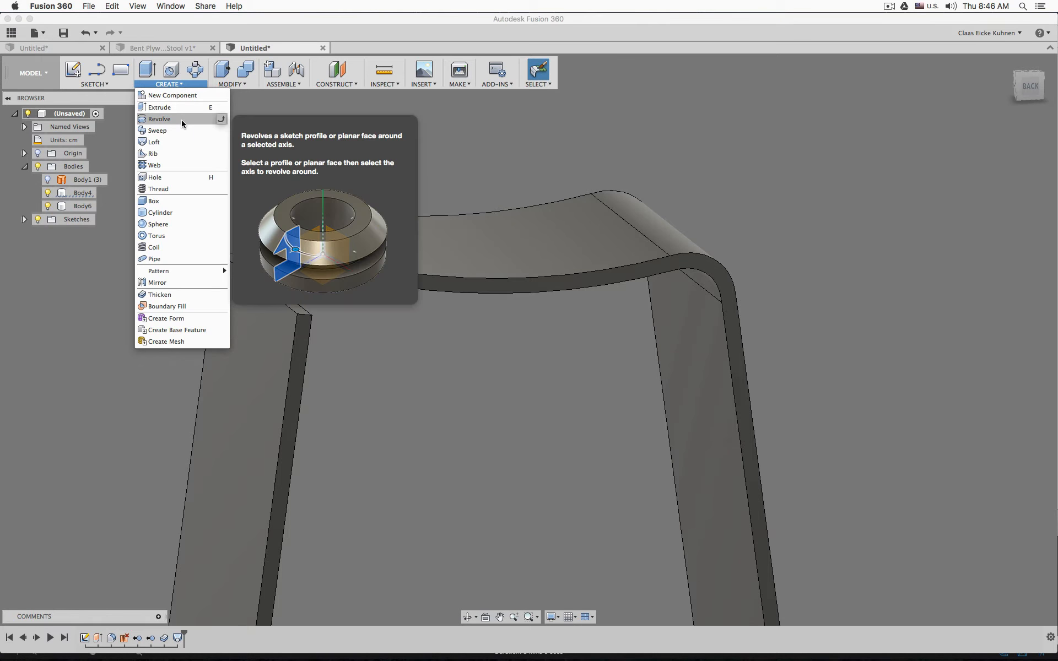
click(180, 141)
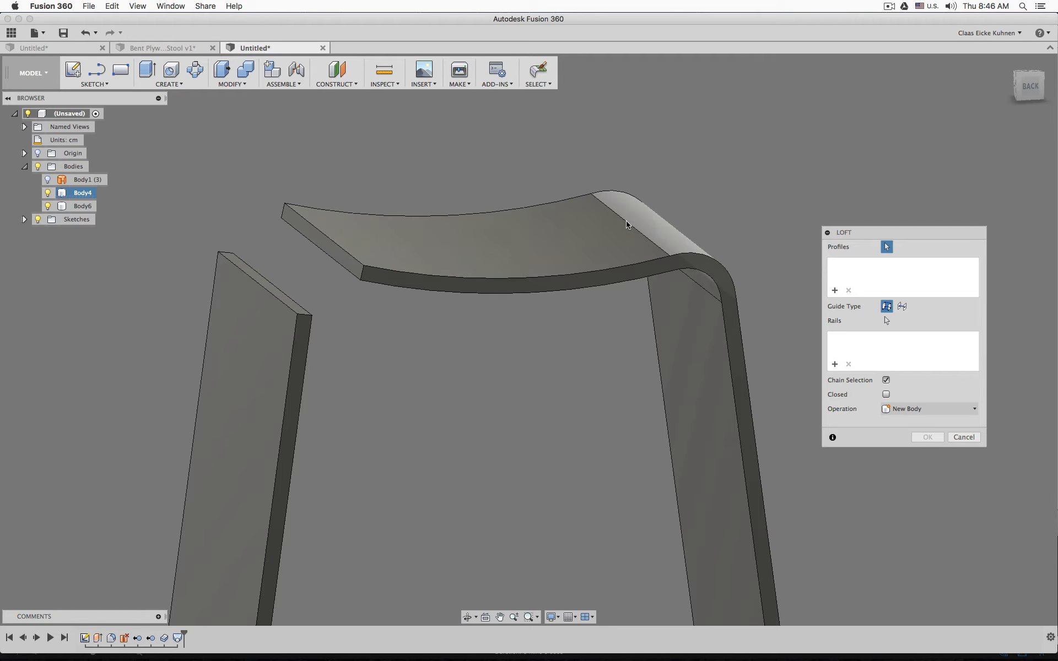
click(309, 242)
click(279, 289)
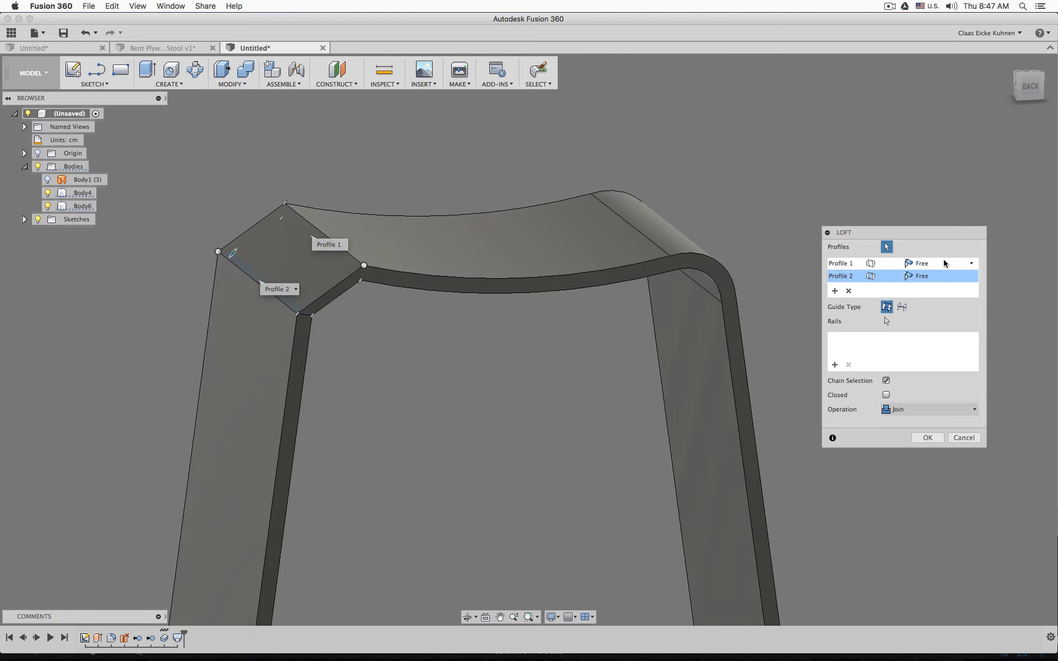
- Set both profiles of the second corner loft to Smooth and create it with the Join operation
click(935, 266)
click(936, 301)
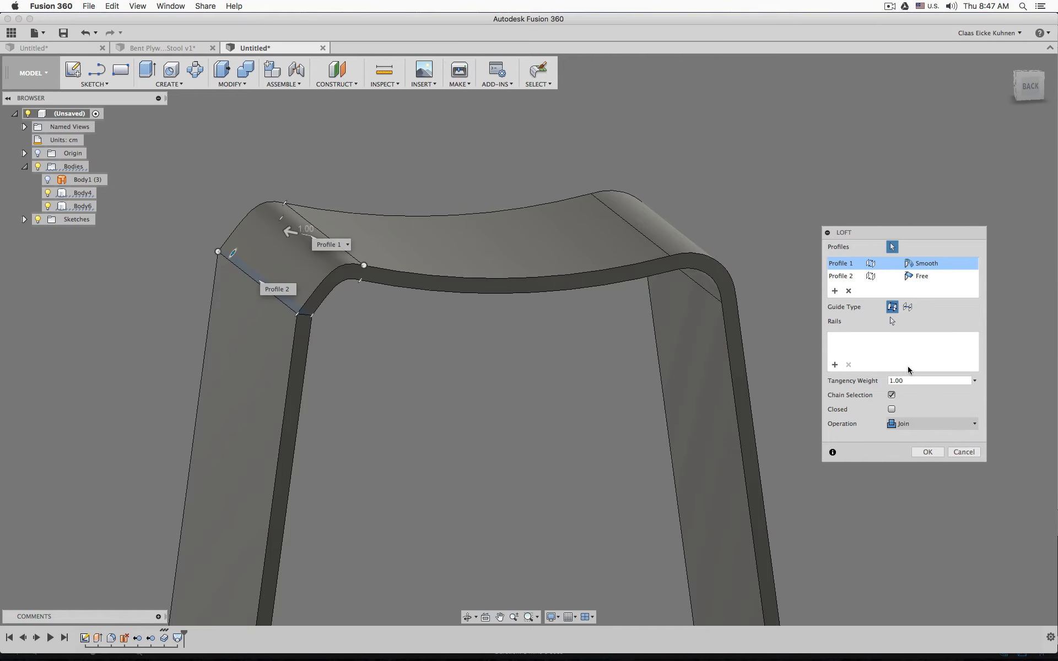
click(922, 278)
click(930, 314)
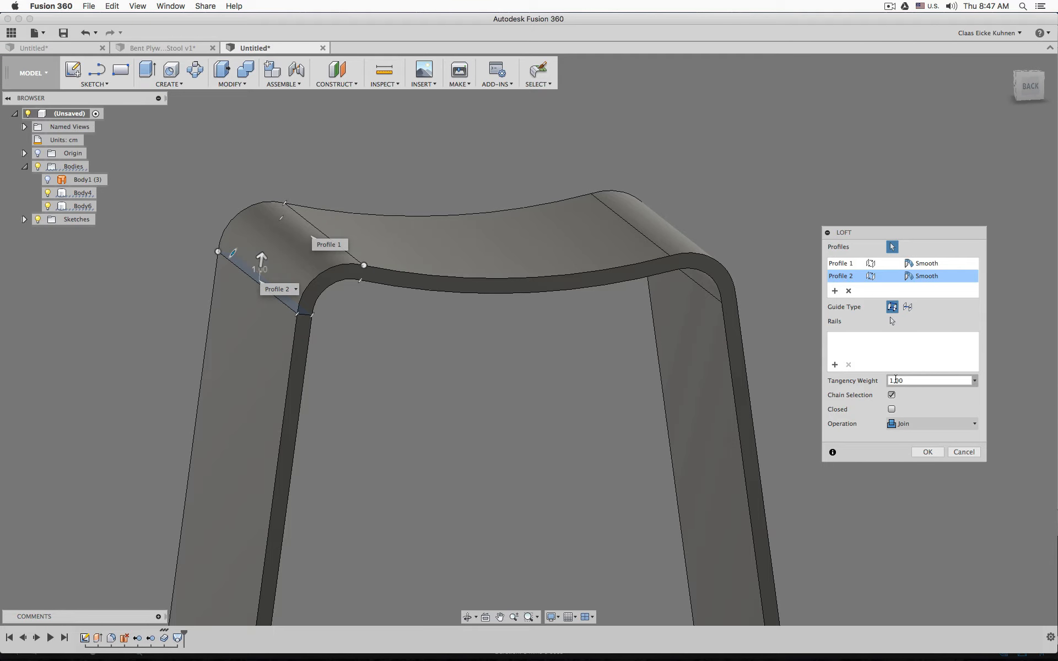
click(936, 264)
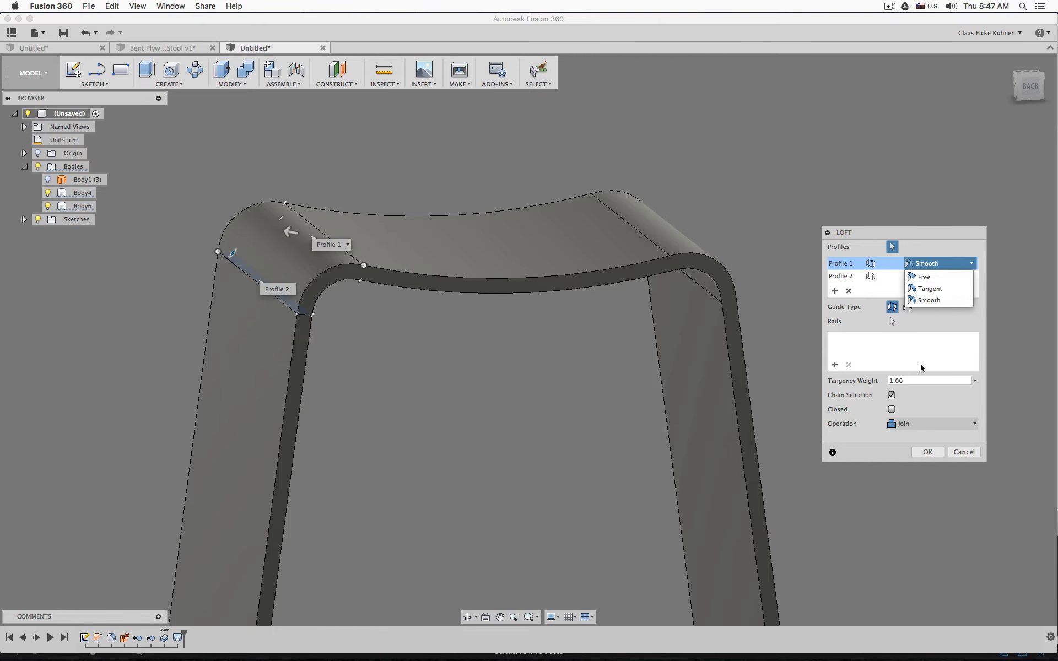
click(922, 237)
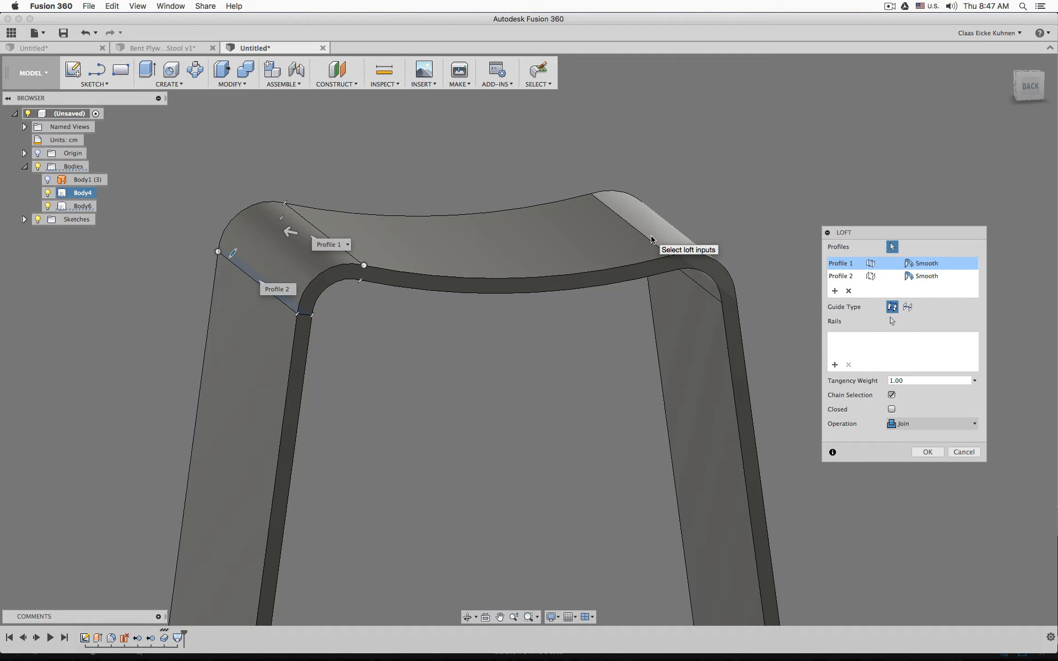
click(928, 453)
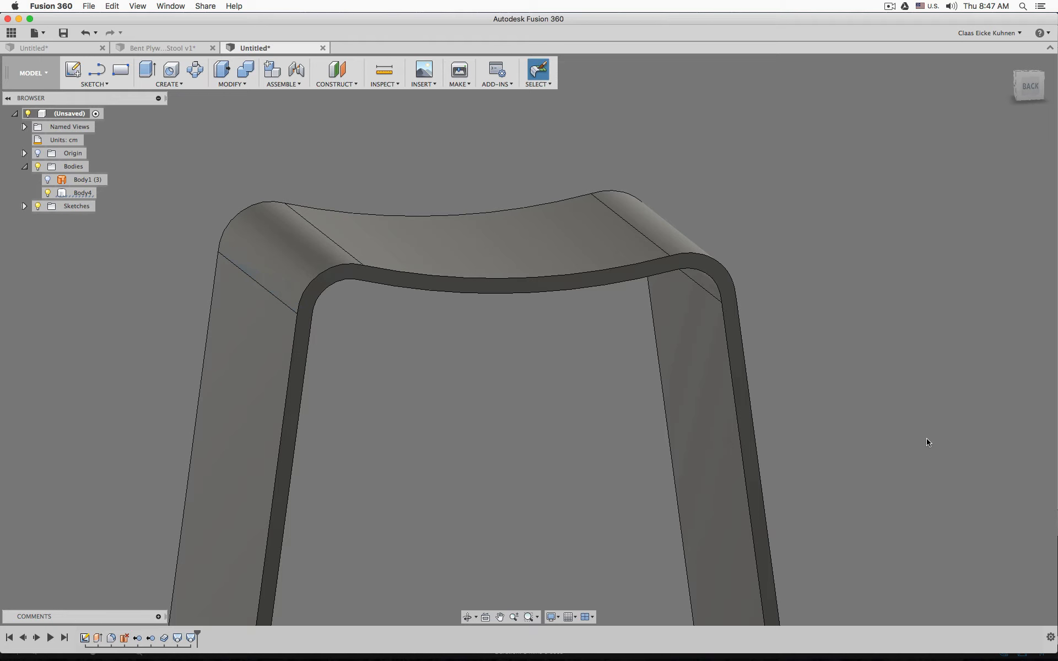
- Expand the Loft2 and Loft3 model parameters and set Loft2's start weight to 1.35
click(239, 86)
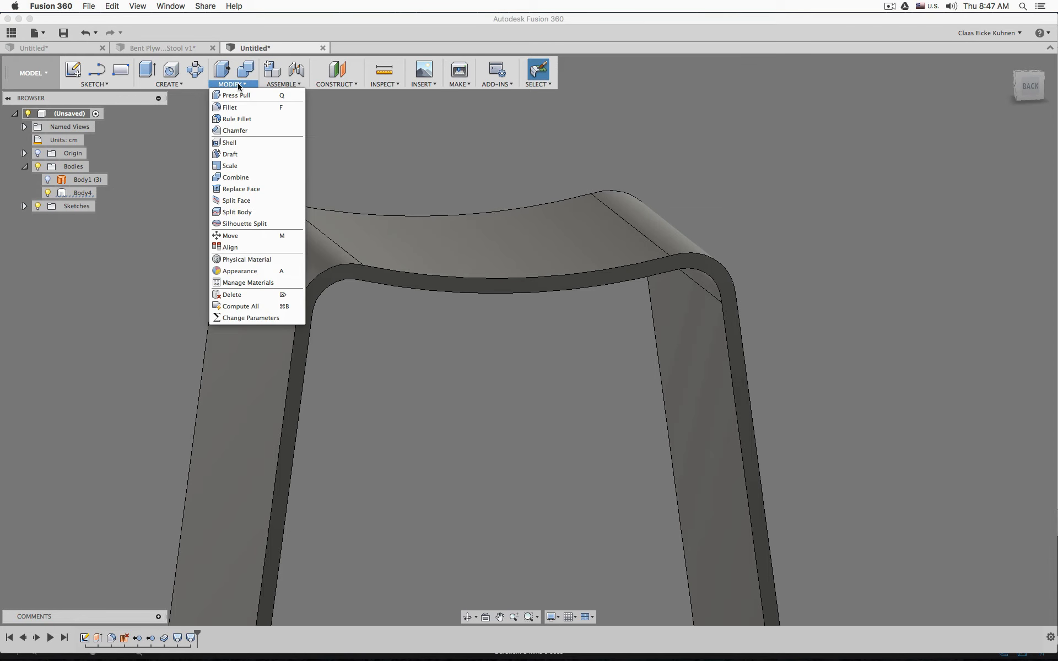
click(252, 318)
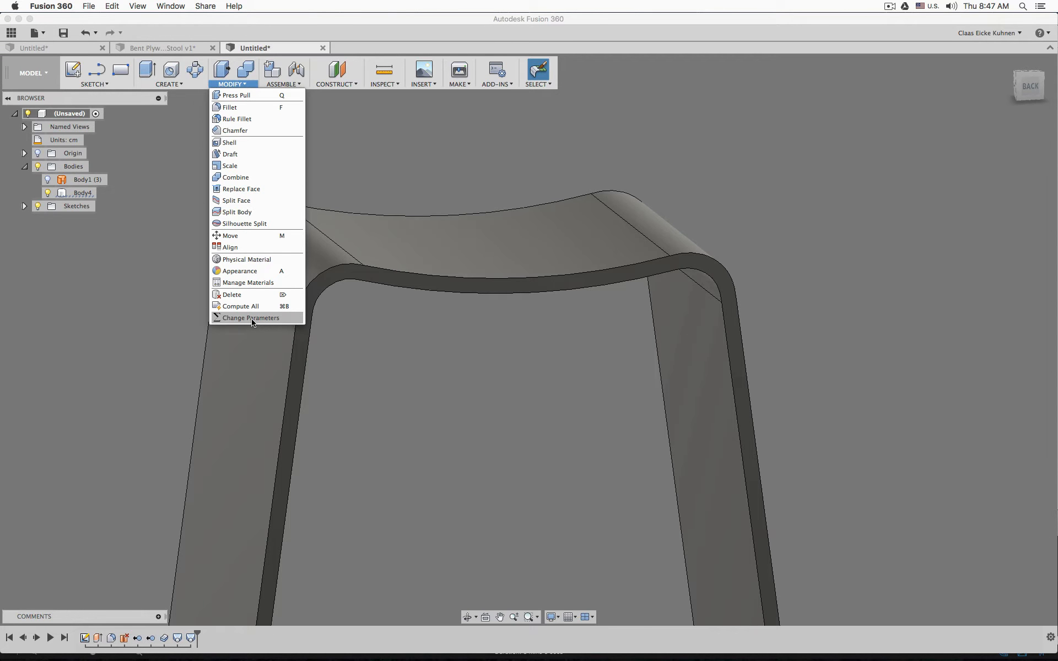
click(284, 202)
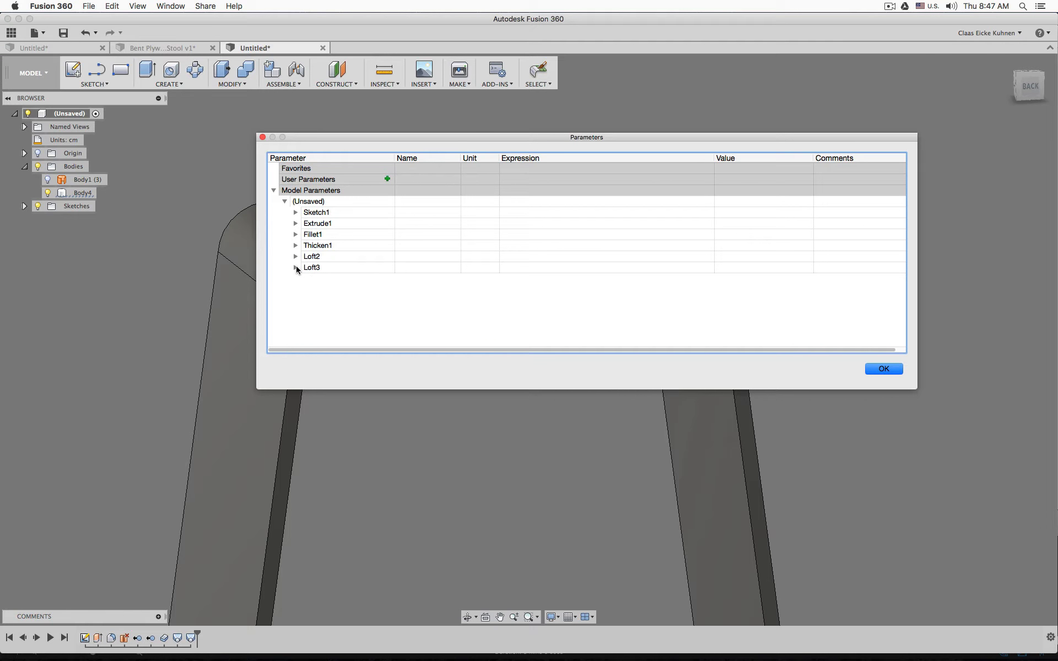
click(296, 267)
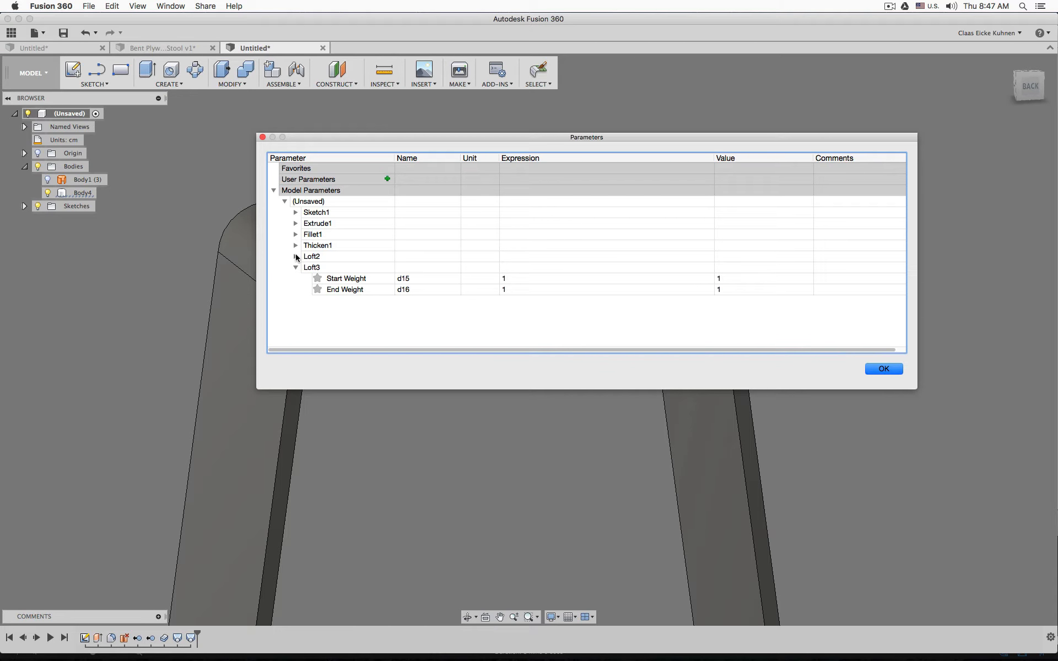
click(296, 257)
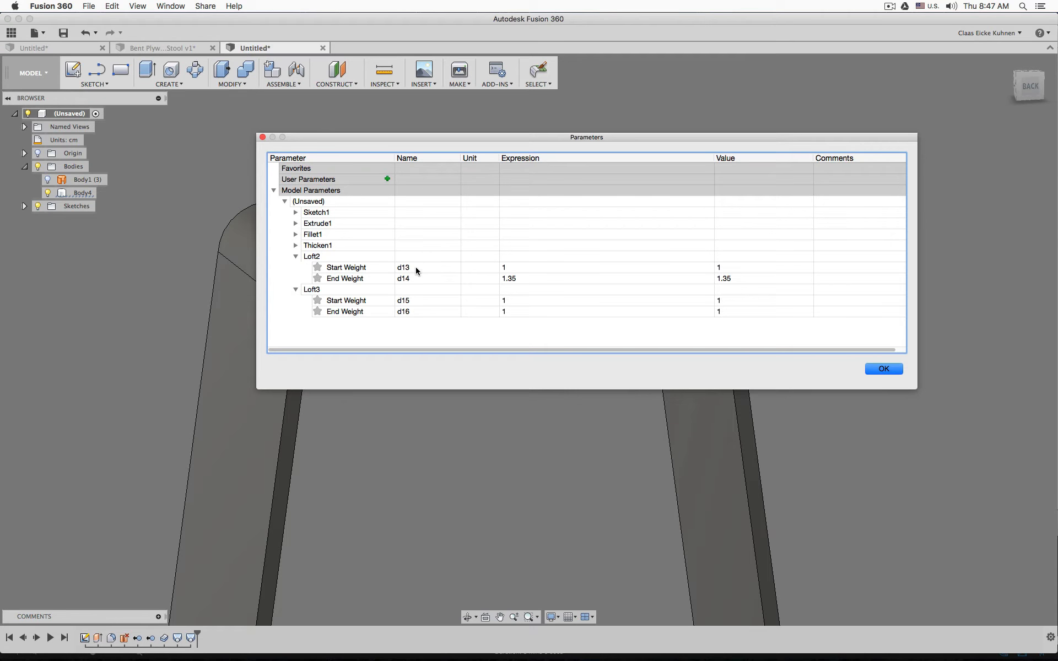
click(533, 267)
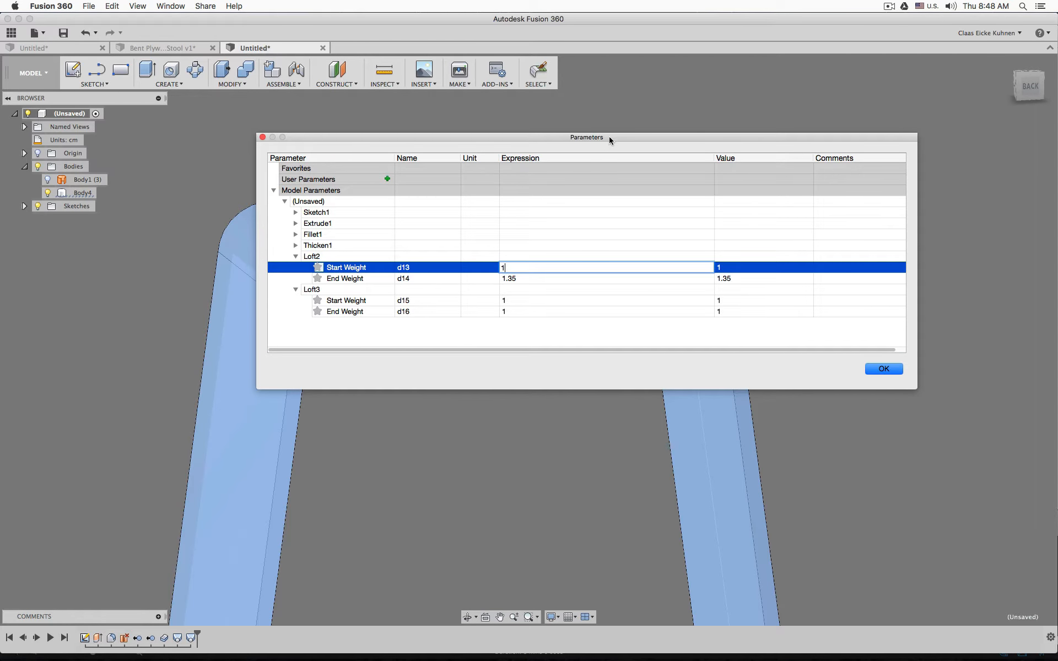
drag(609, 137, 587, 330)
text(.35)
key(Return)
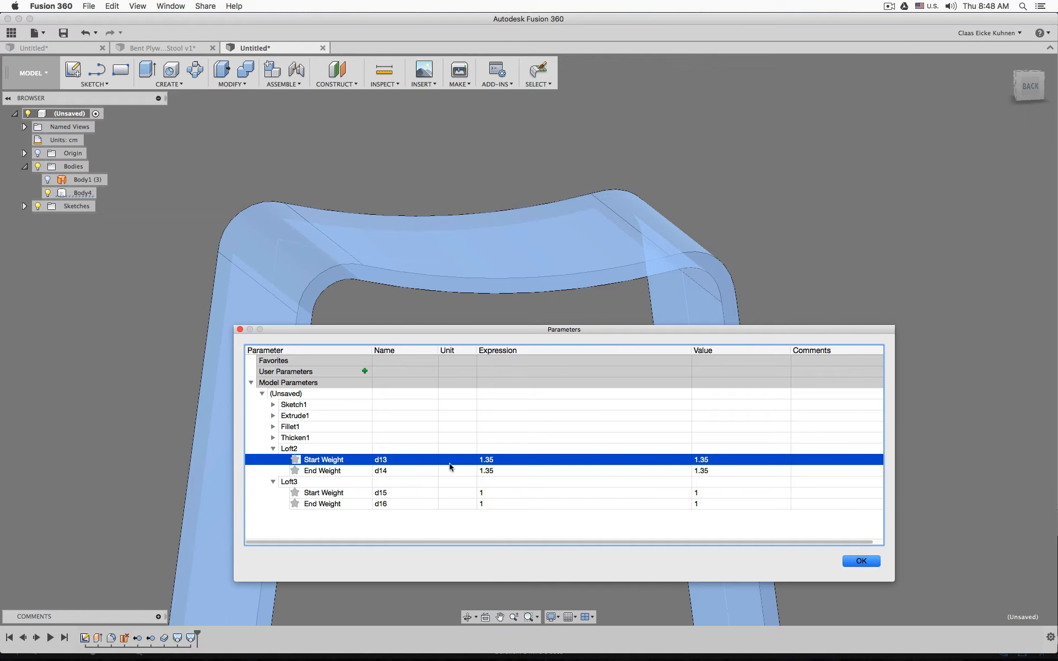
- Link Loft3's start weight to parameter d13 and its end weight to parameter d14
click(497, 492)
click(495, 493)
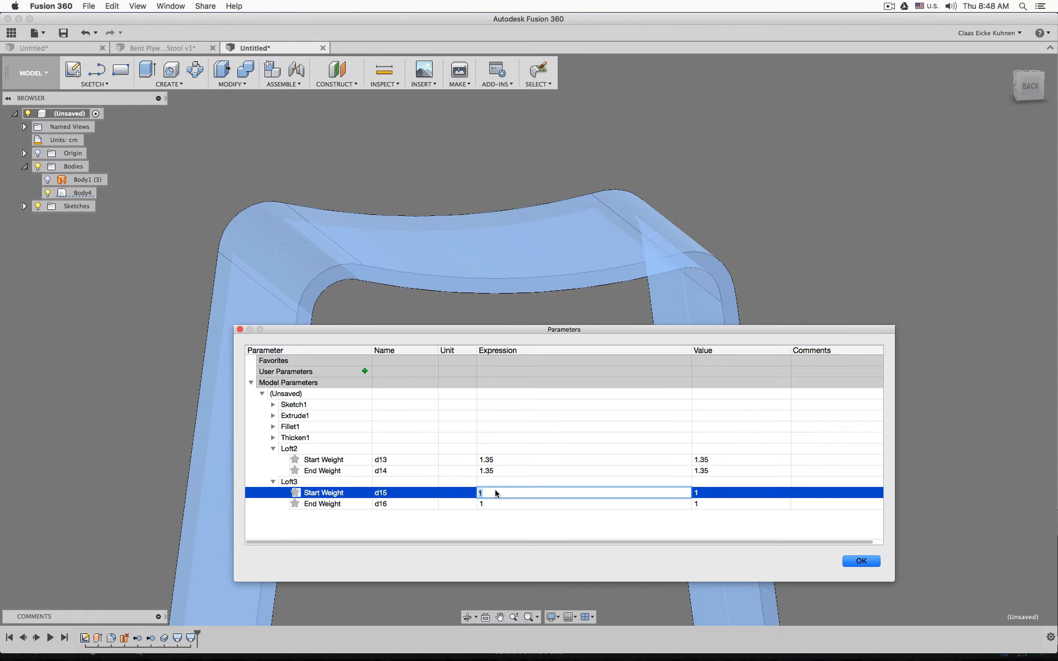
text(d13)
double_click(490, 505)
text(d14)
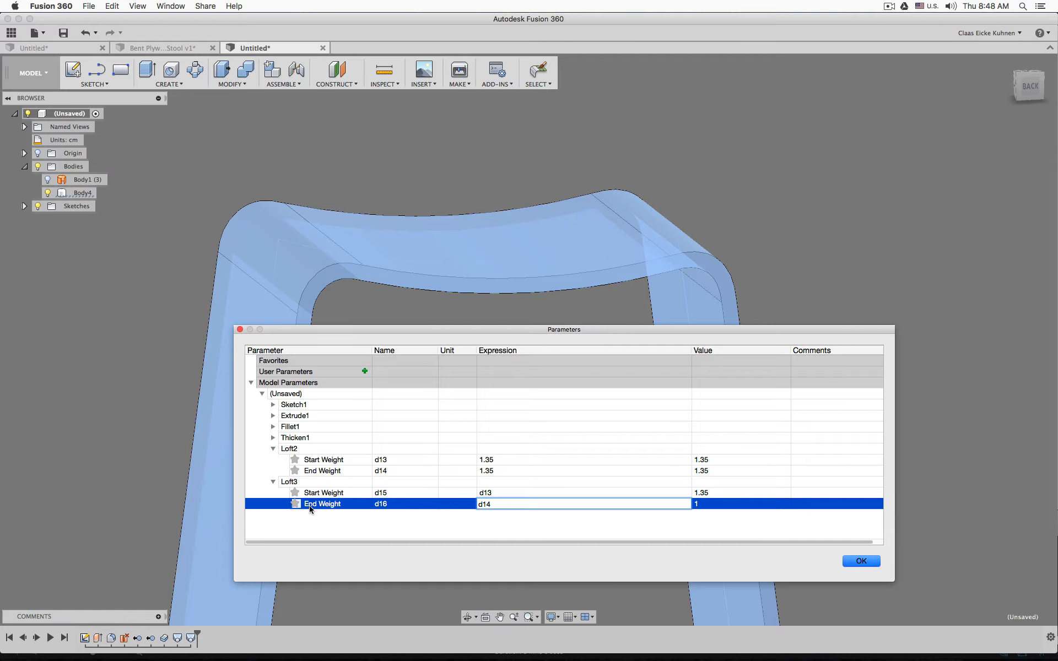
key(Return)
click(513, 535)
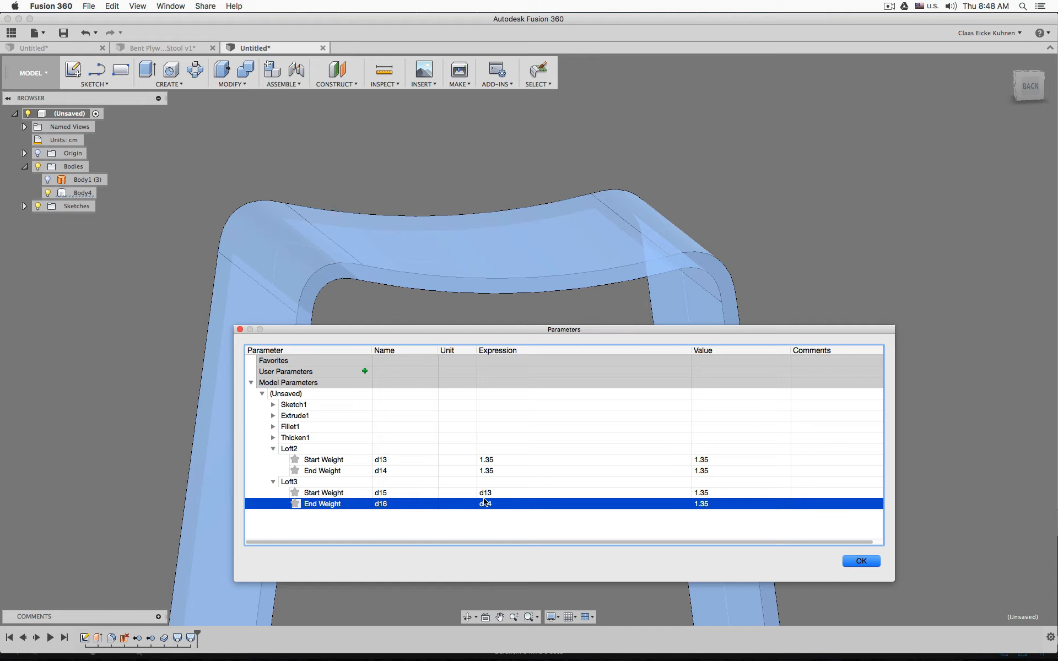
- Accept the linked loft weights, close the parameter list and look over the whole stool from the back
click(485, 494)
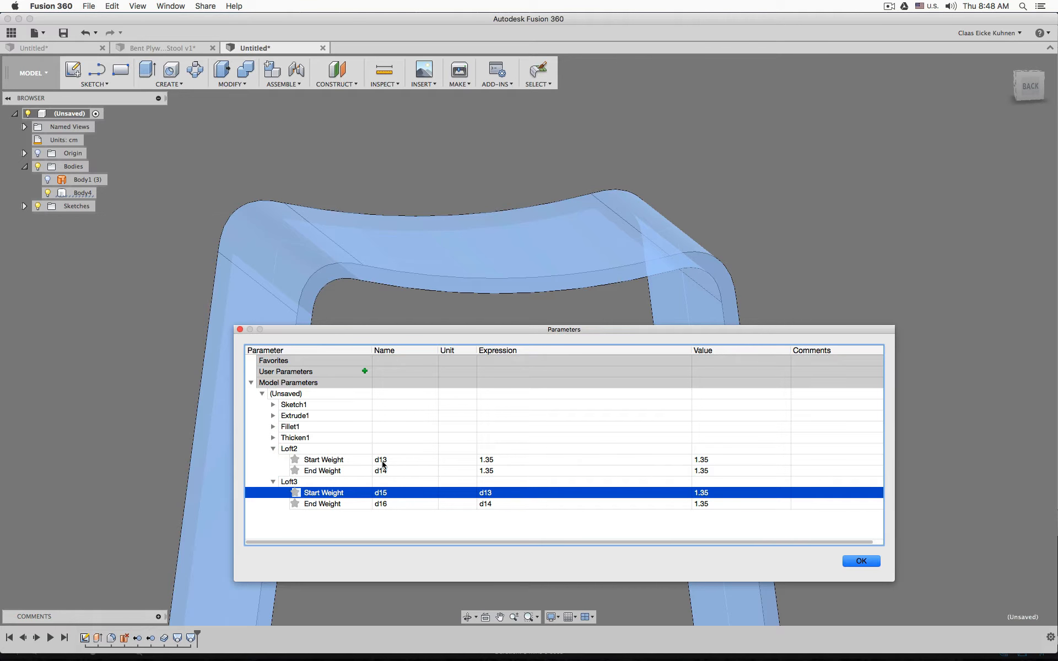
click(861, 561)
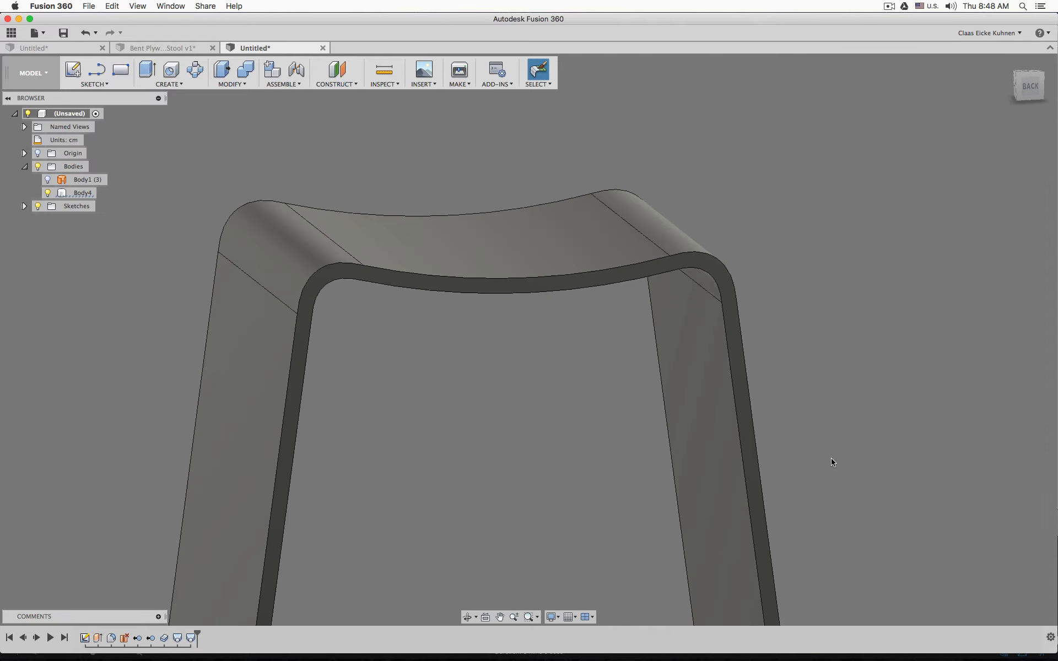
scroll(789, 274, down, 5)
click(1028, 86)
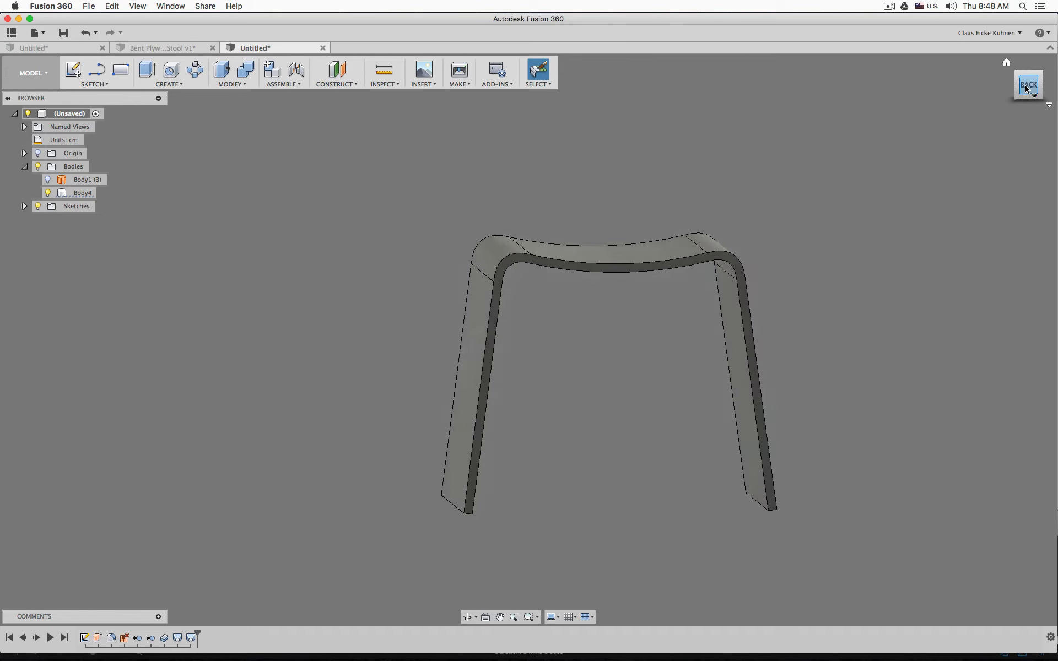
shift+middle_drag(966, 161, 940, 215)
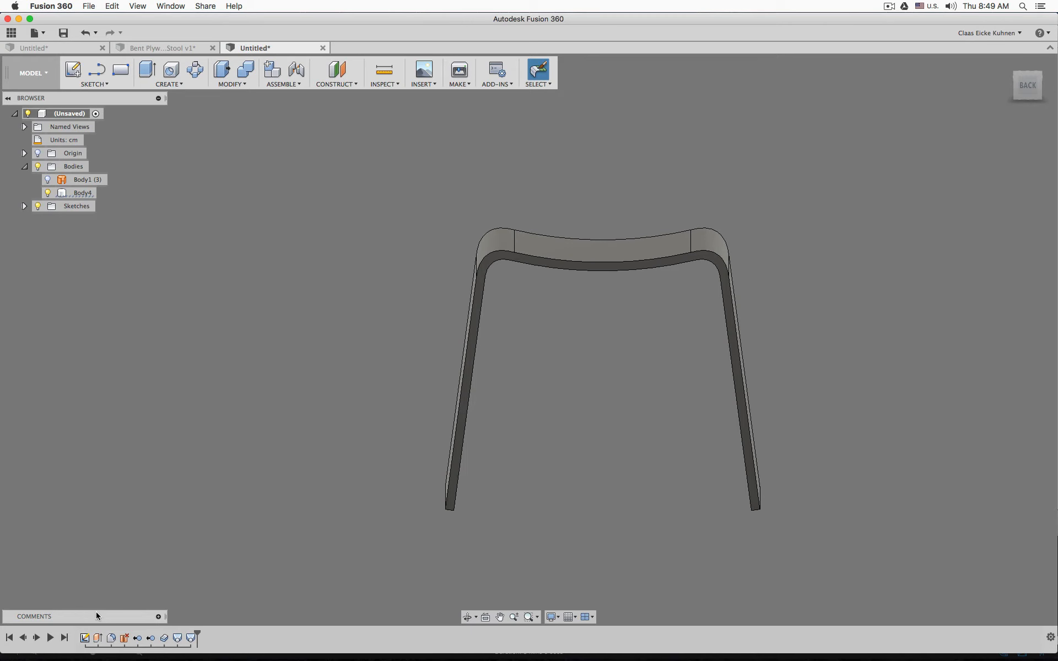
- Make Sketch1 visible and show its dimensions in a straight-on back view of the stool
click(24, 206)
click(47, 219)
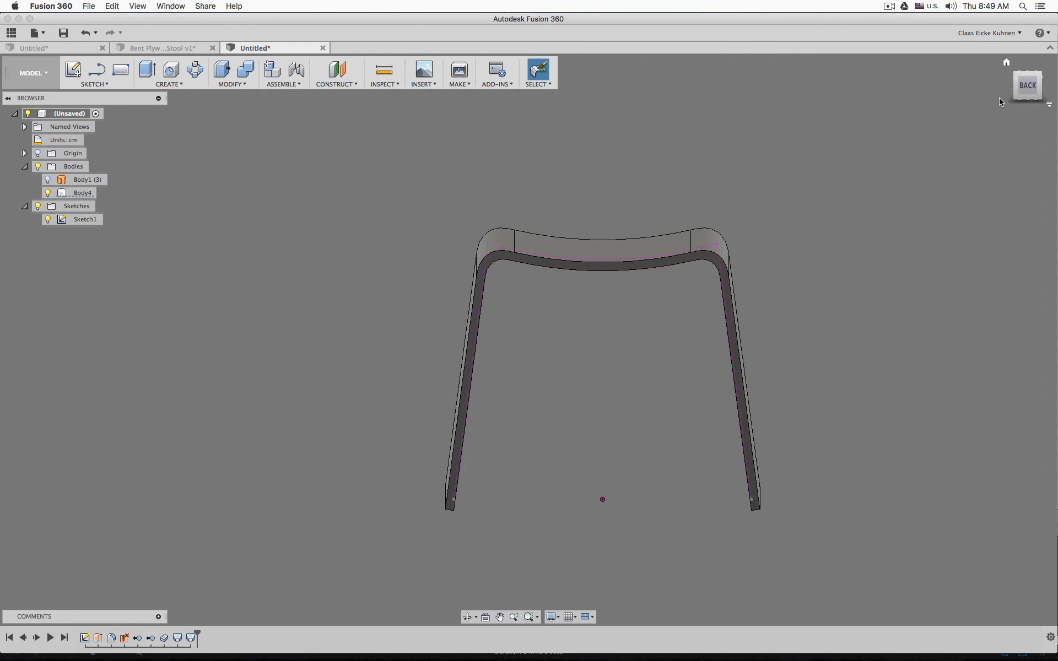
click(1027, 86)
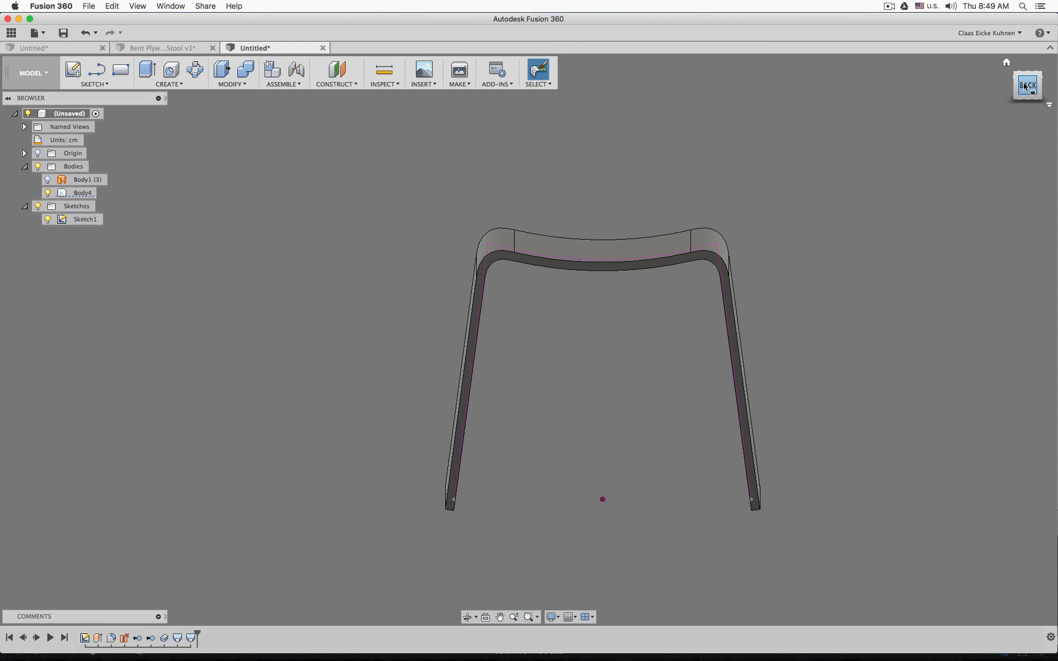
right_click(82, 223)
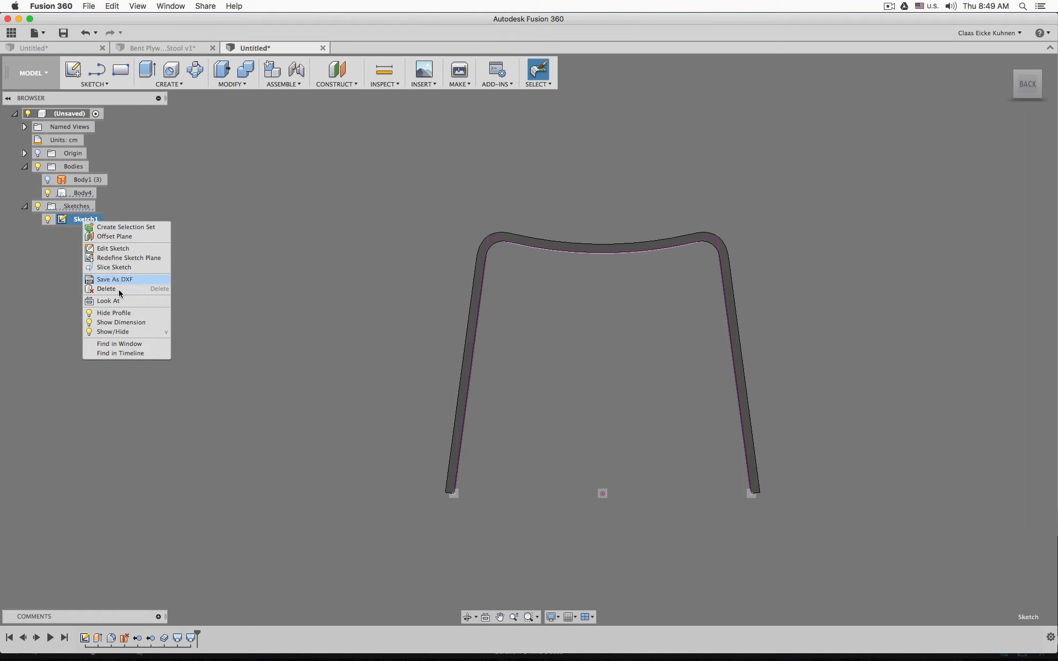
click(125, 325)
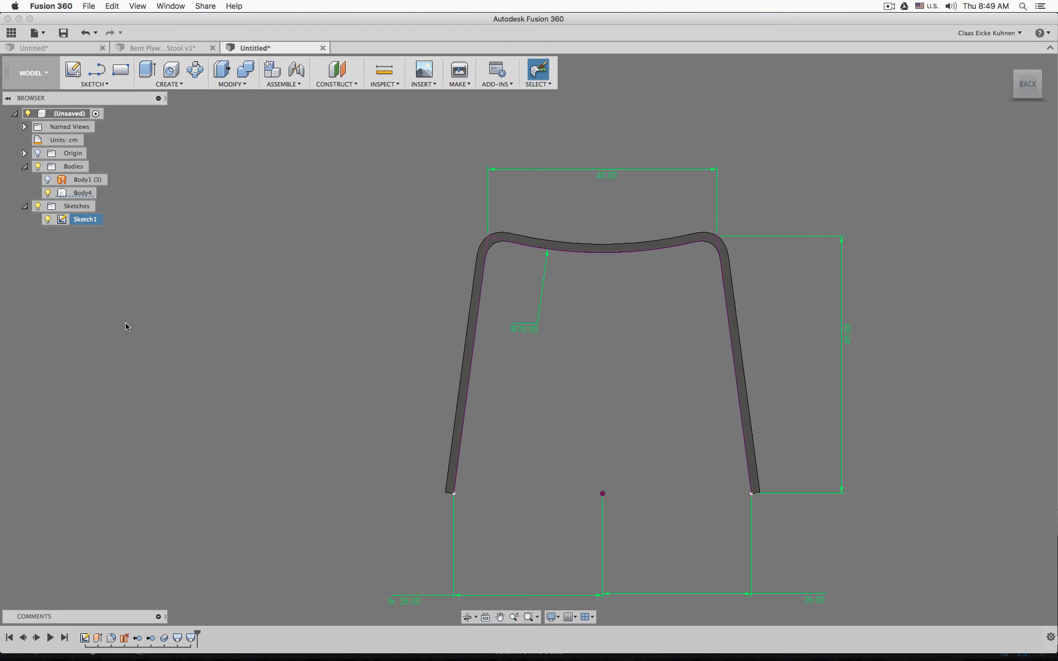
- Set the stool's vertical height dimension in Sketch1 to 40 cm
double_click(848, 335)
text(40)
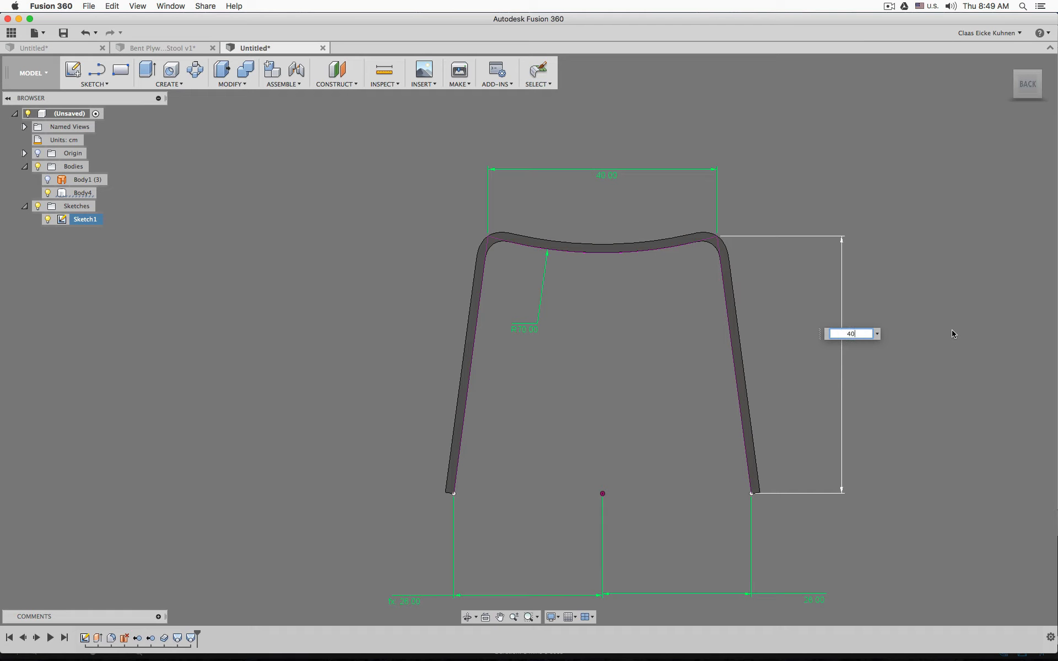
- Try the stool's height dimension at 40 cm and 50 cm, and restore it to 45 cm
key(Return)
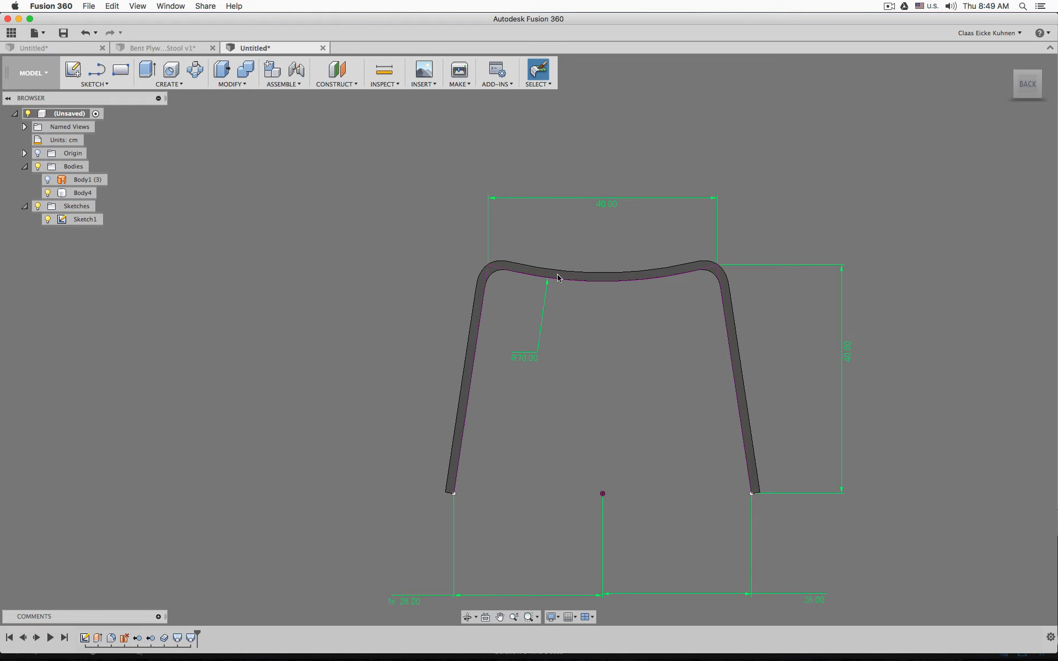
double_click(847, 351)
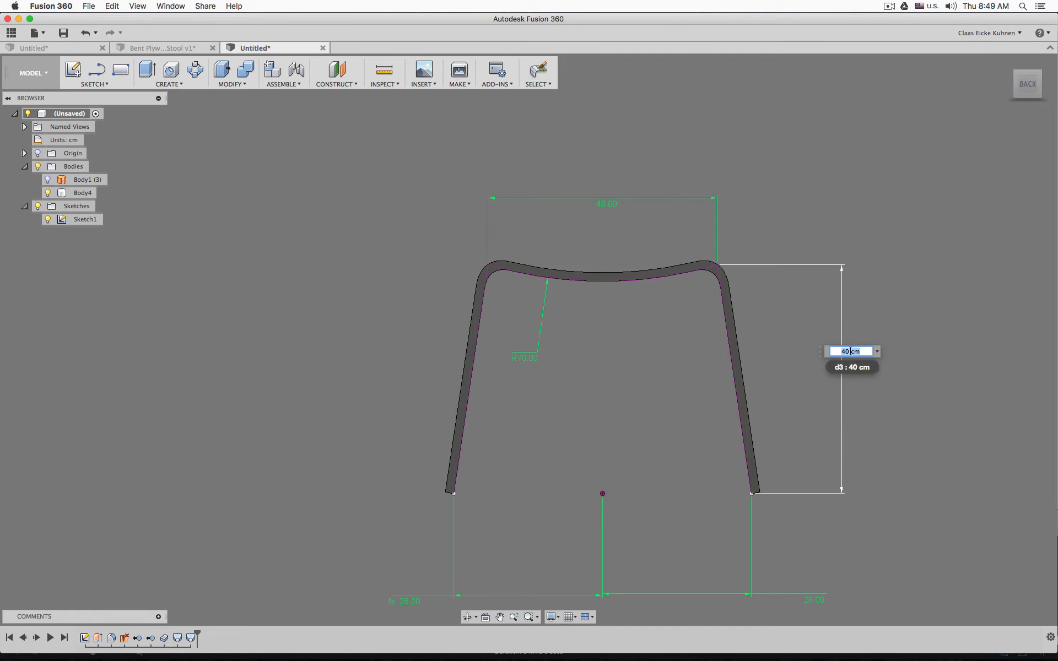
text(50)
key(Return)
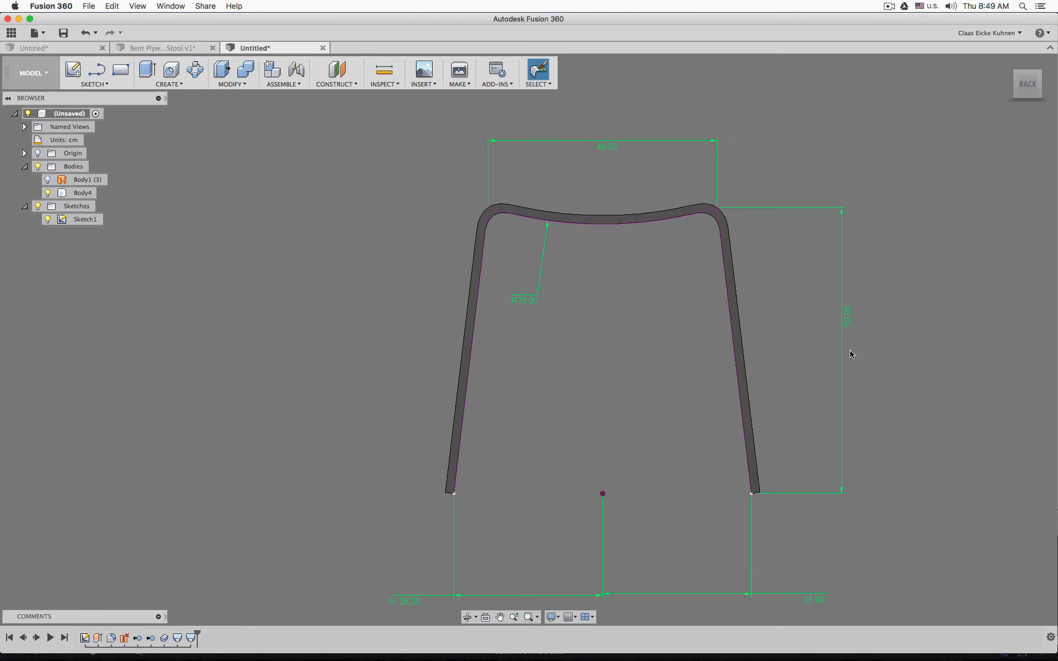
double_click(847, 315)
text(45)
key(Return)
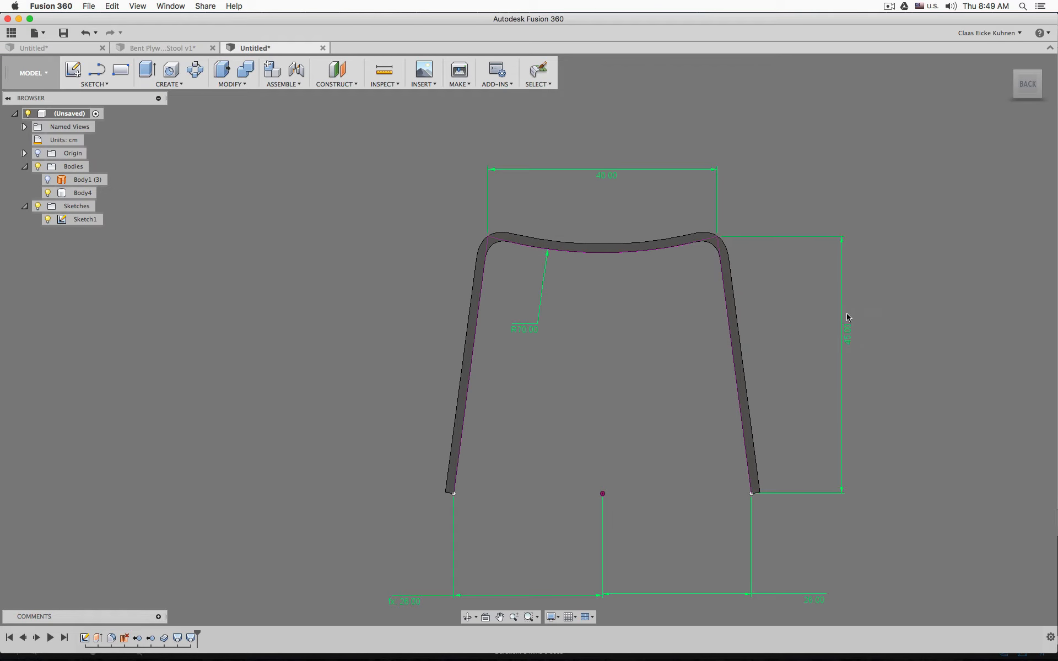
- Try the stool's top width dimension at 30 cm and restore it to 40 cm
double_click(606, 171)
text(30)
key(Return)
double_click(607, 171)
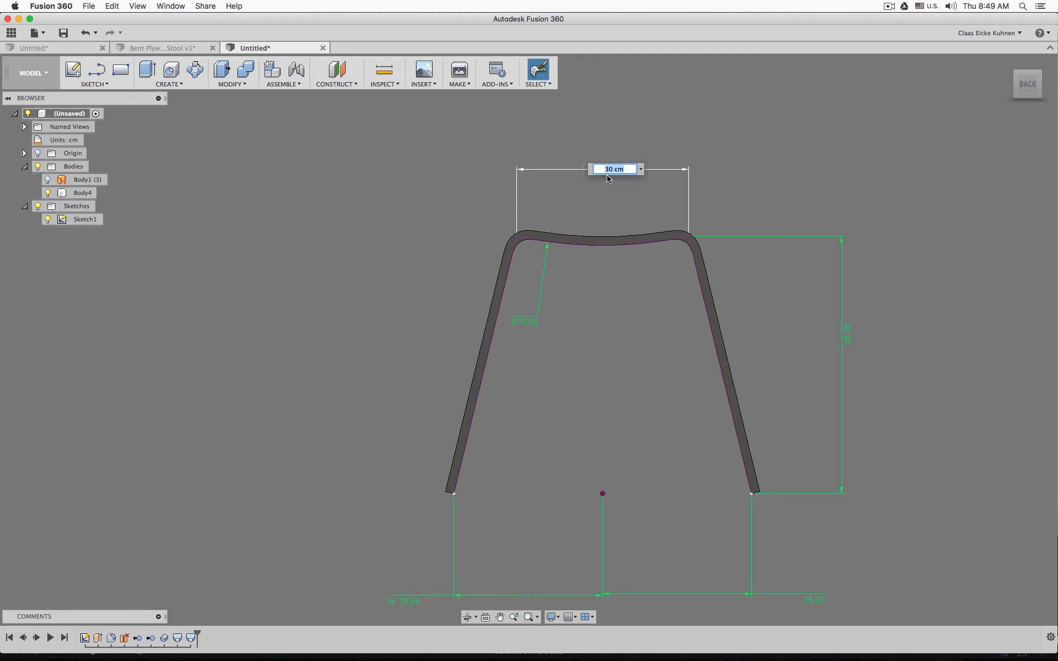
text(40)
key(Return)
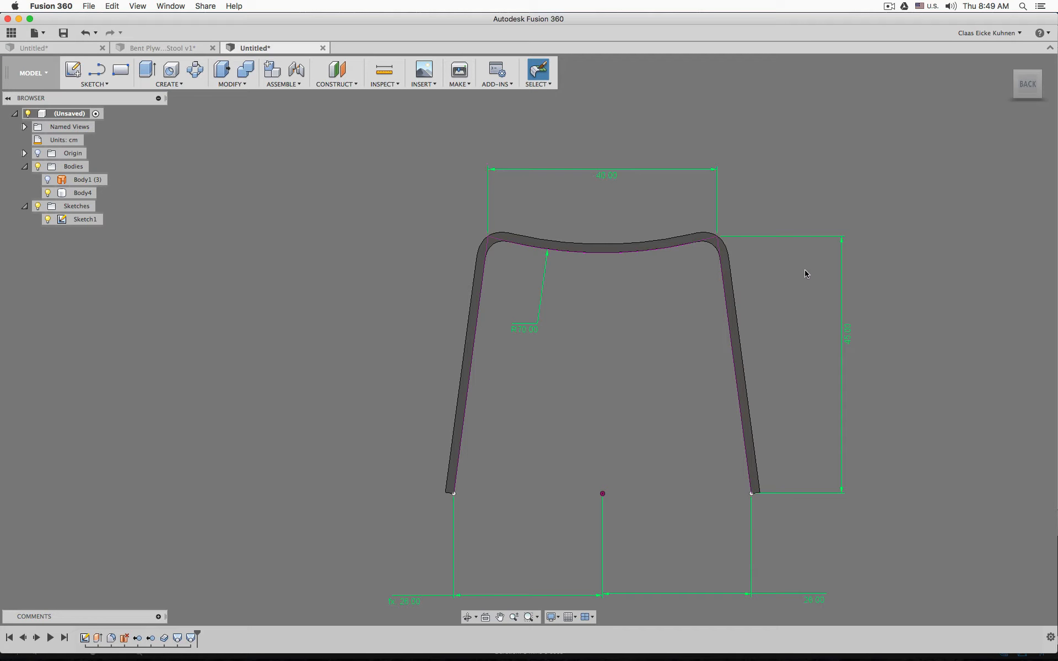
scroll(845, 336, up, 2)
scroll(845, 334, down, 4)
middle_drag(853, 336, 709, 312)
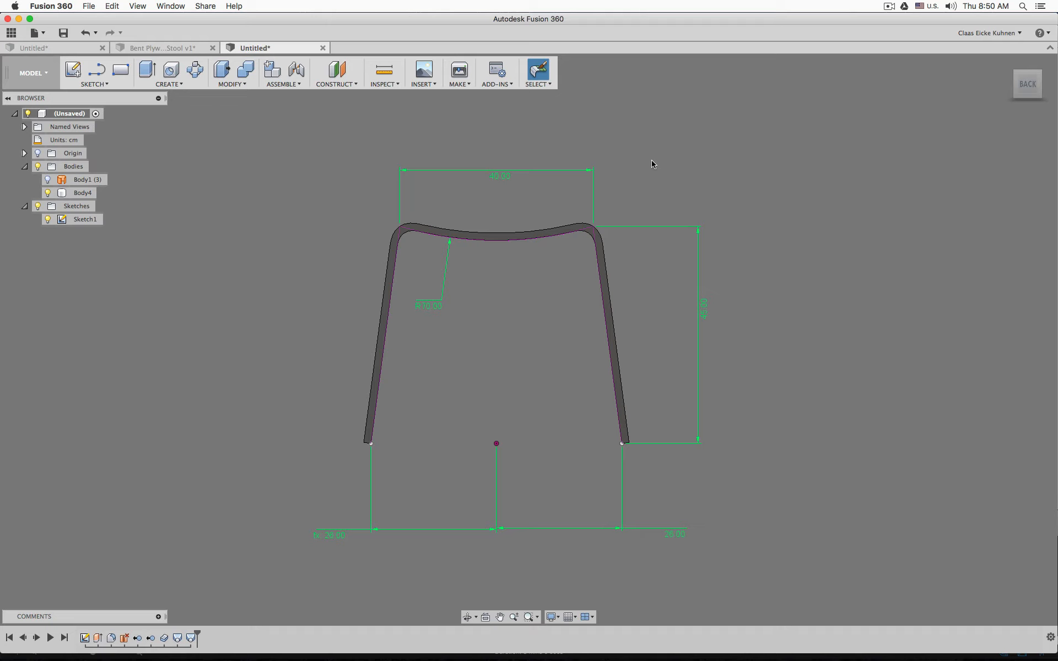
shift+middle_drag(682, 192, 656, 202)
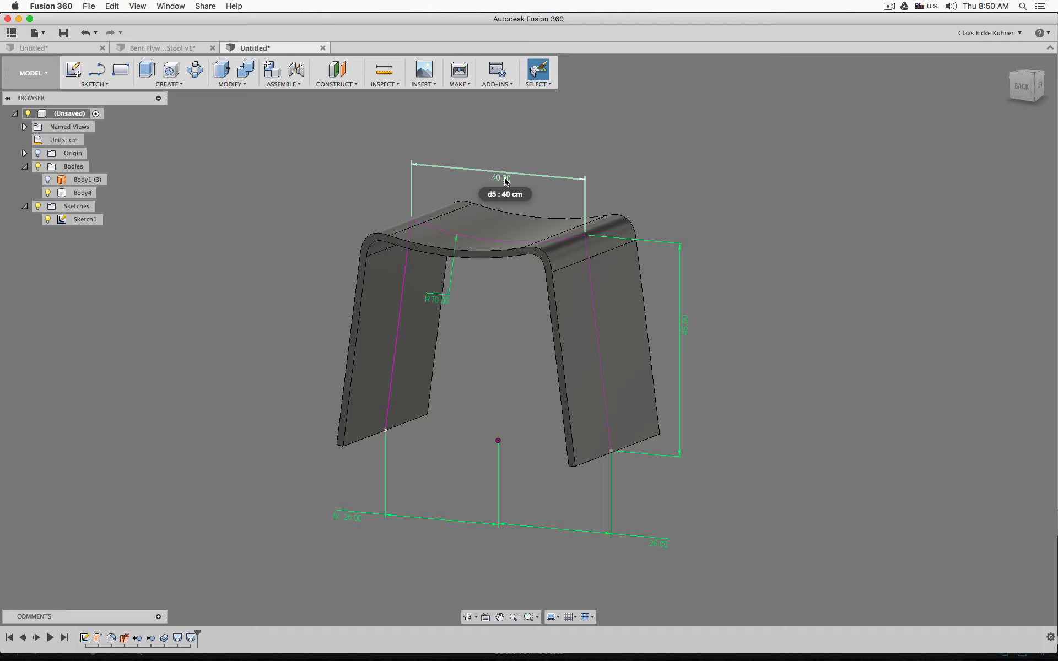
click(1022, 86)
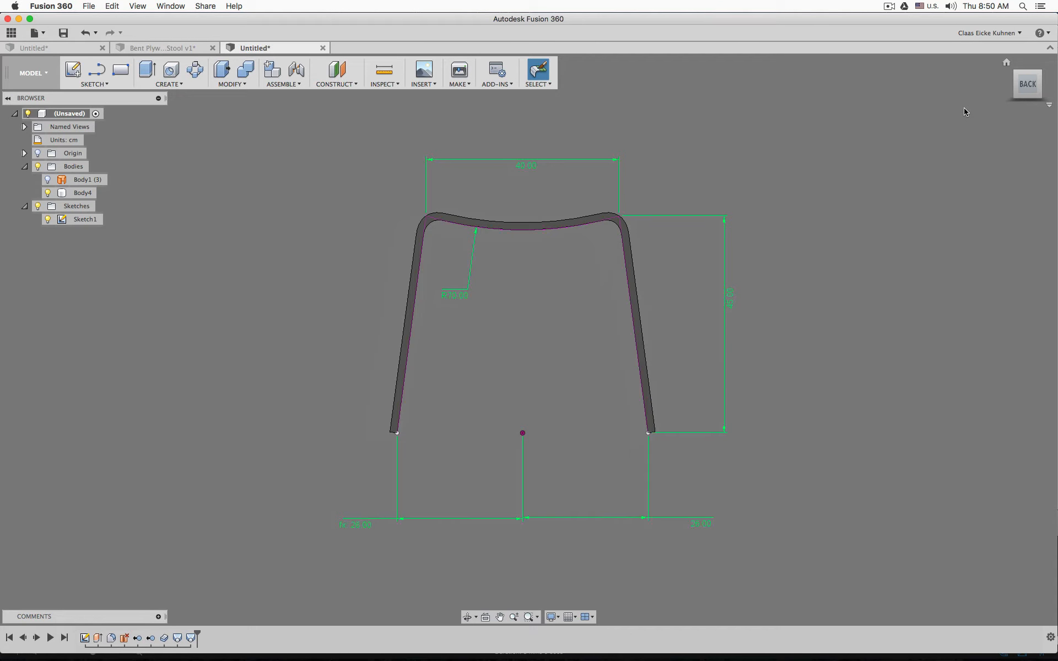
- Edit the Loft2 corner bend and set the tangency weight of both smooth profiles to 1.5
shift+middle_drag(969, 110, 992, 98)
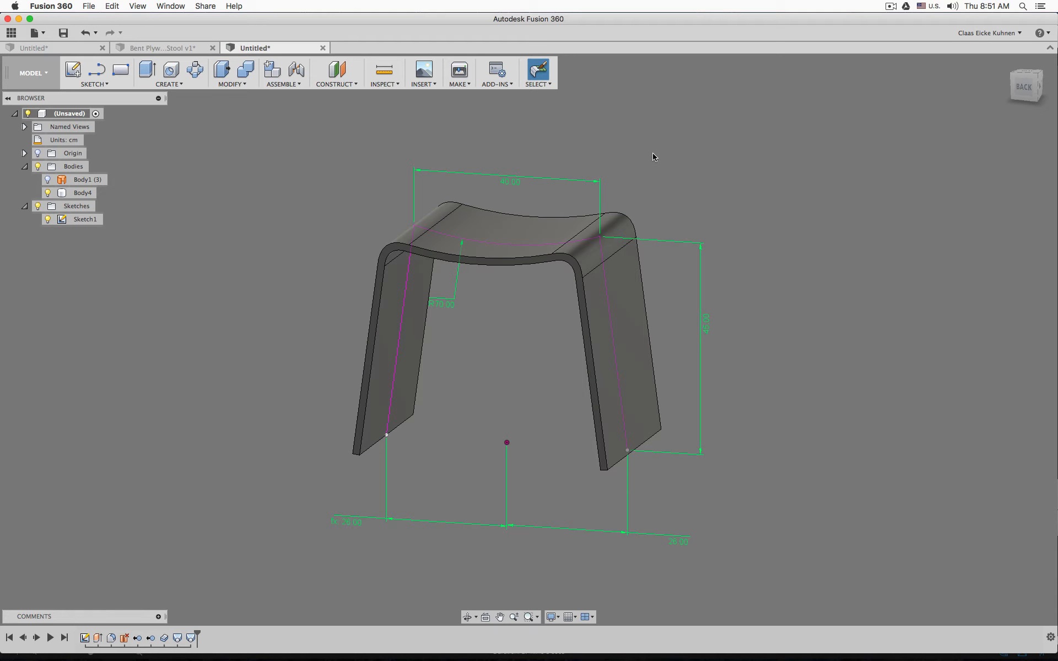
click(612, 230)
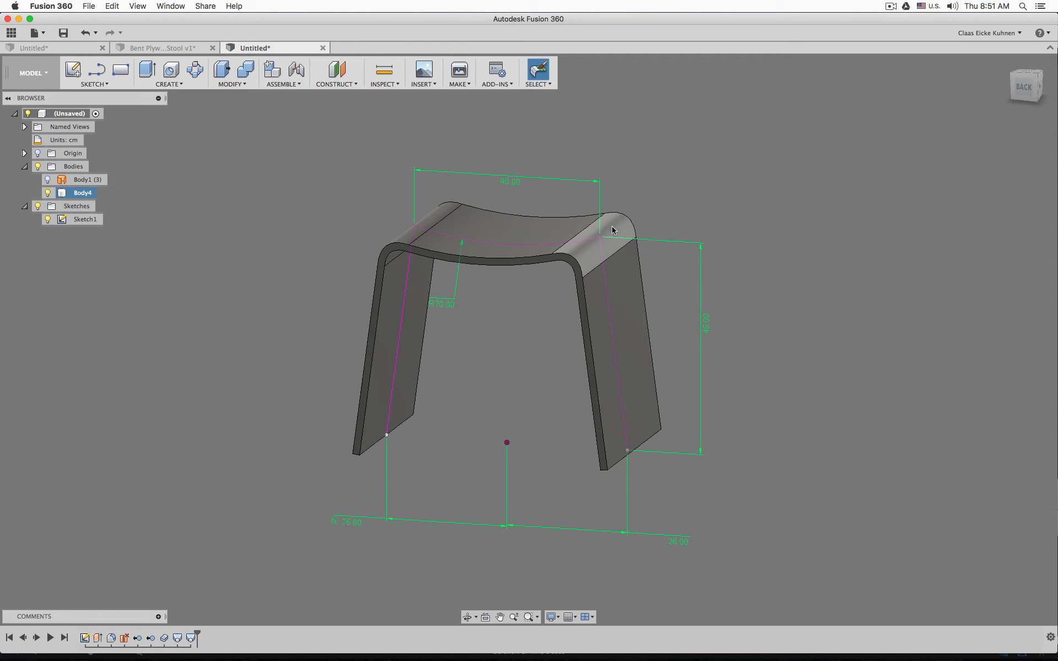
right_click(176, 639)
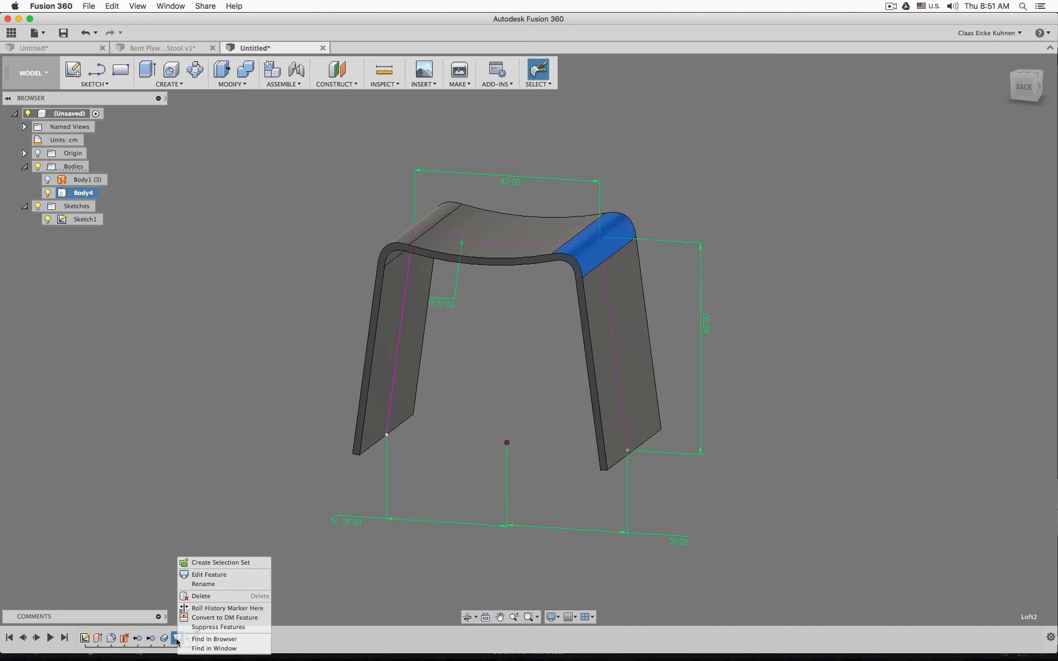
click(220, 577)
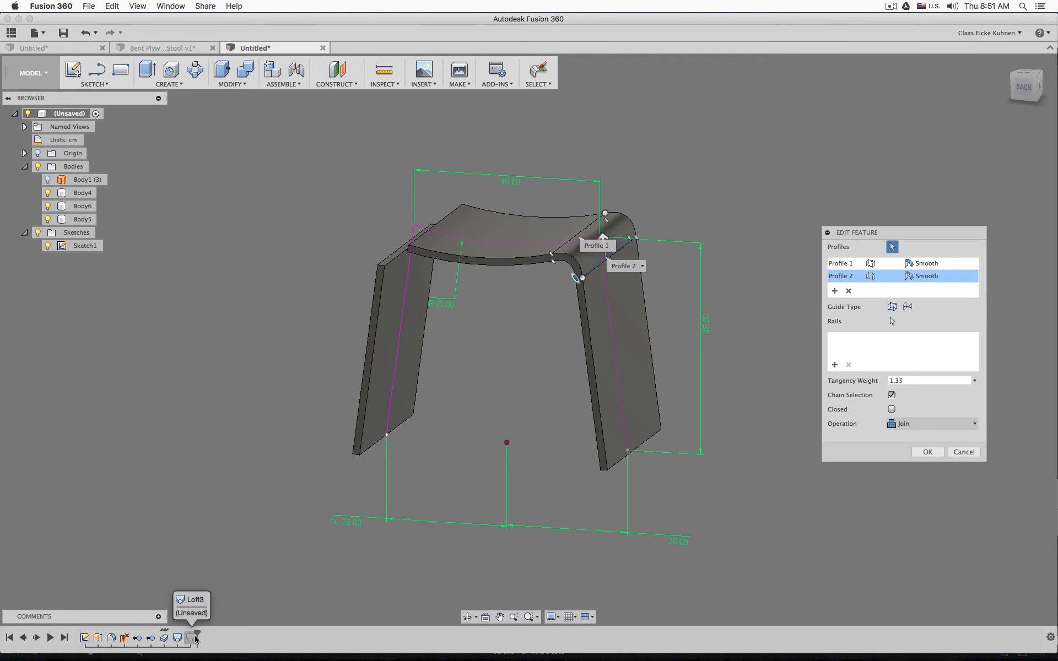
click(923, 381)
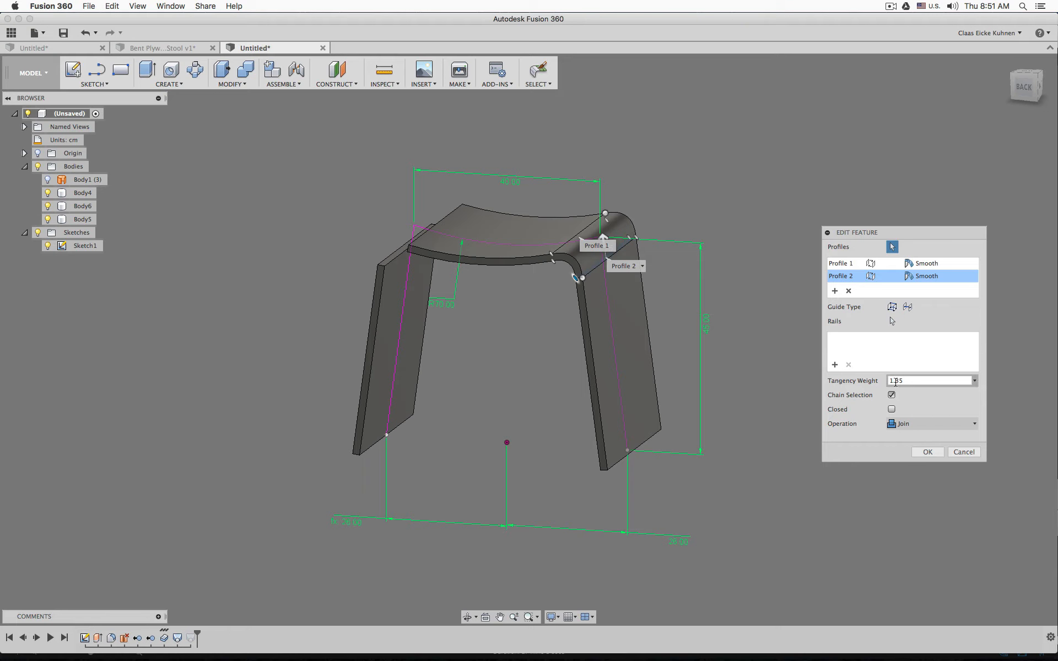
text(1.5)
click(864, 264)
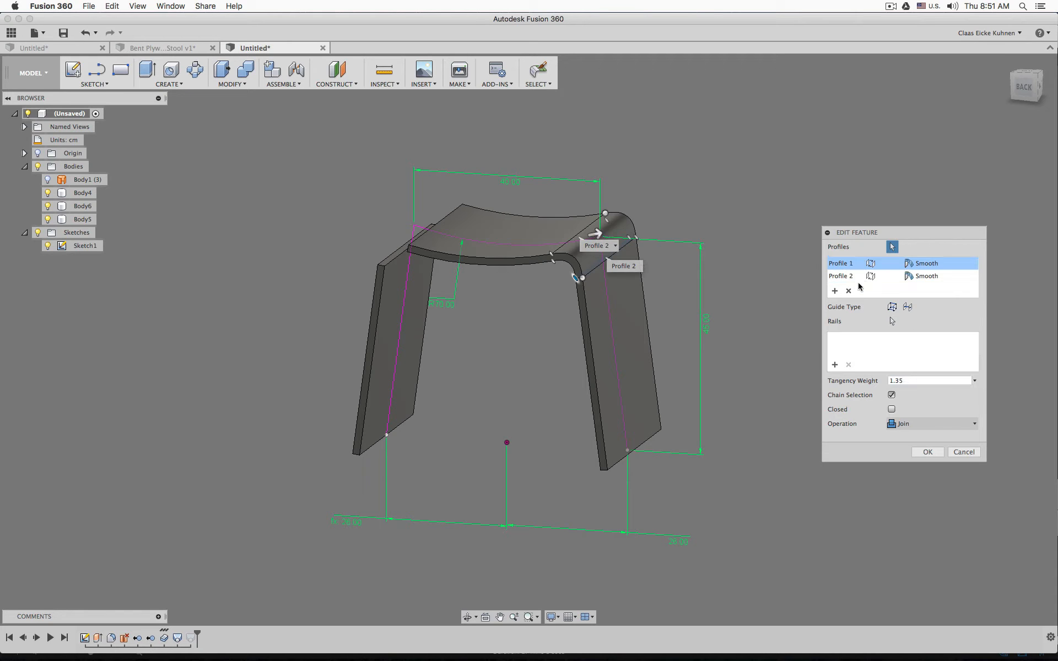
click(948, 382)
text(5)
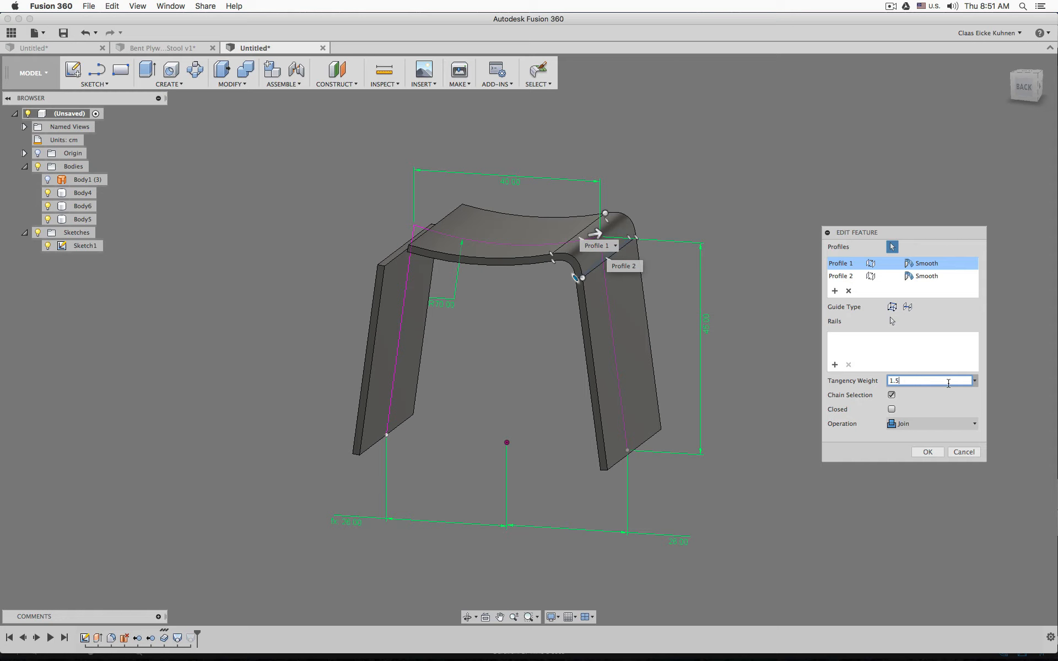
key(Return)
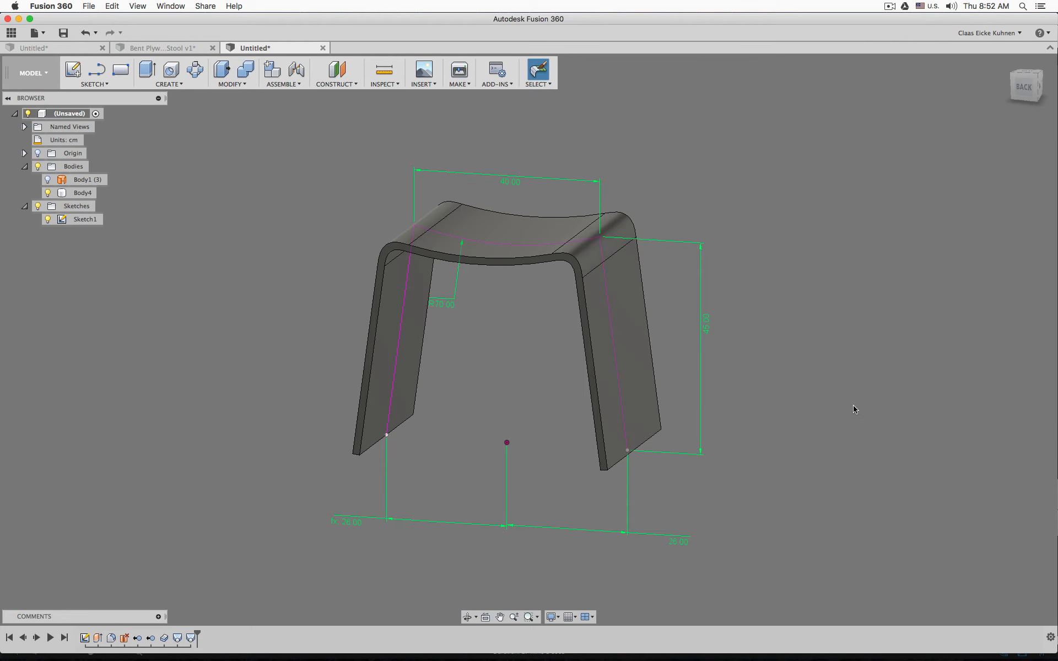
- Set the start weight and end weight of Loft2 to 1.2 in the model parameters
click(232, 82)
click(251, 317)
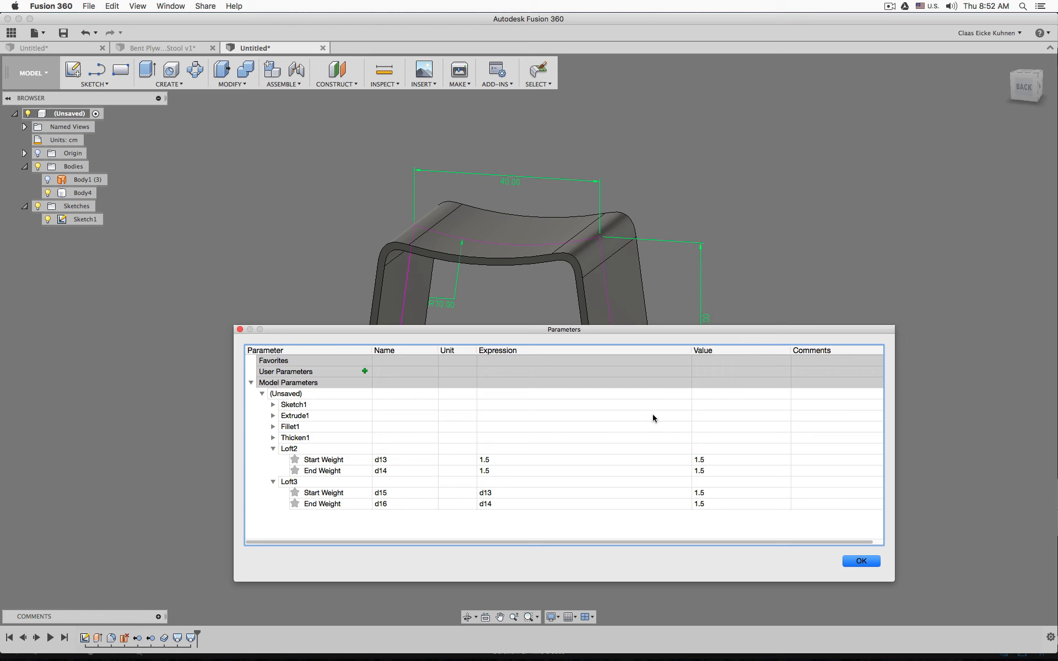
click(502, 459)
key(BackSpace)
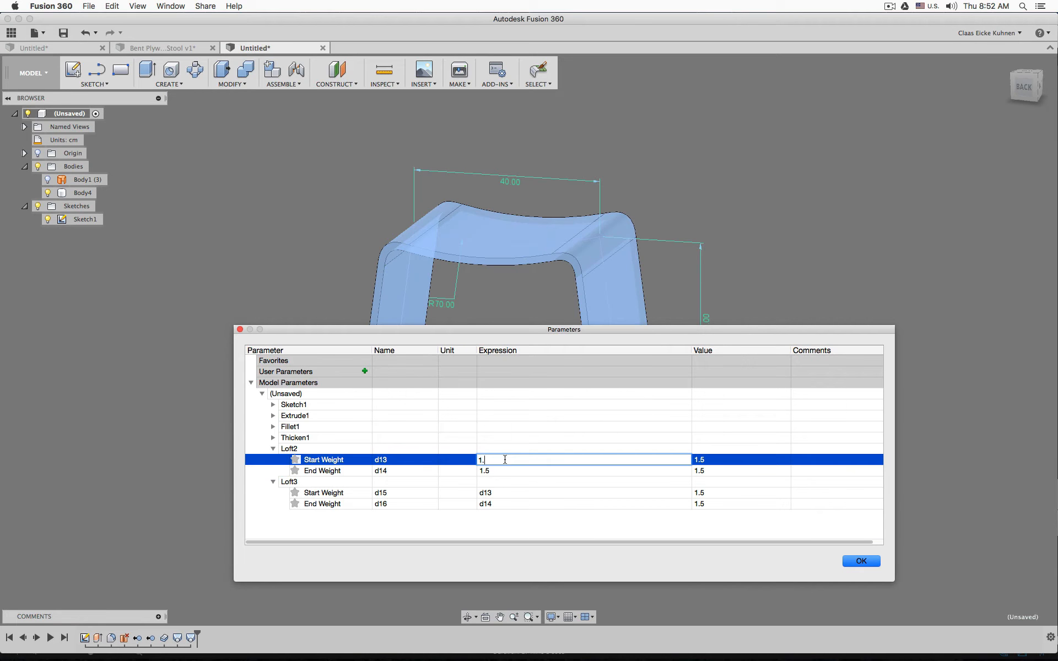
text(2)
key(Return)
key(BackSpace)
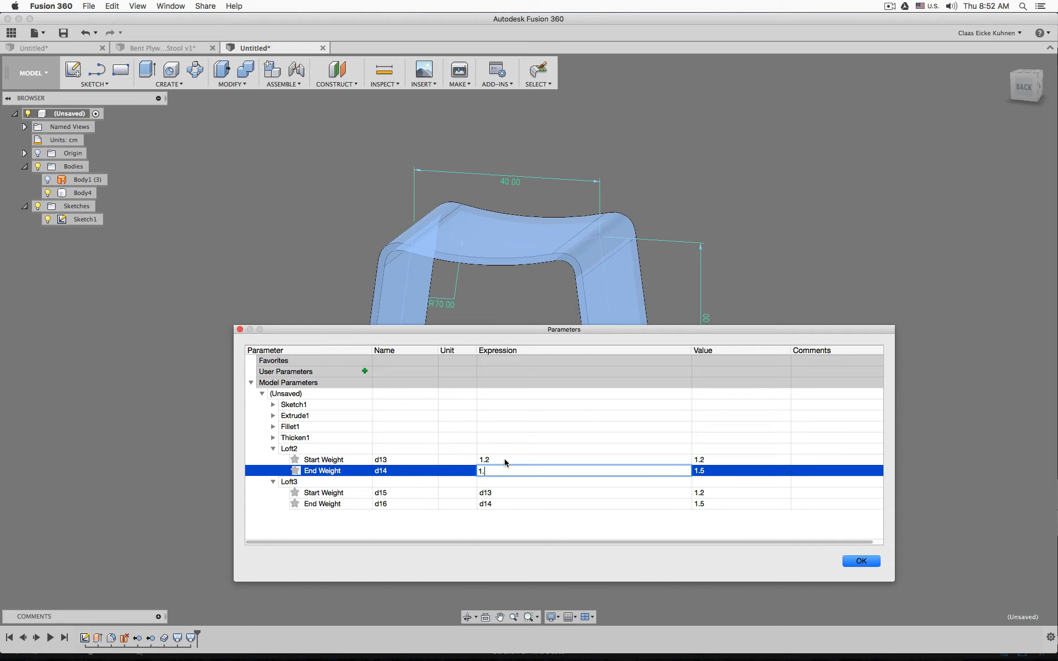
text(2)
key(Return)
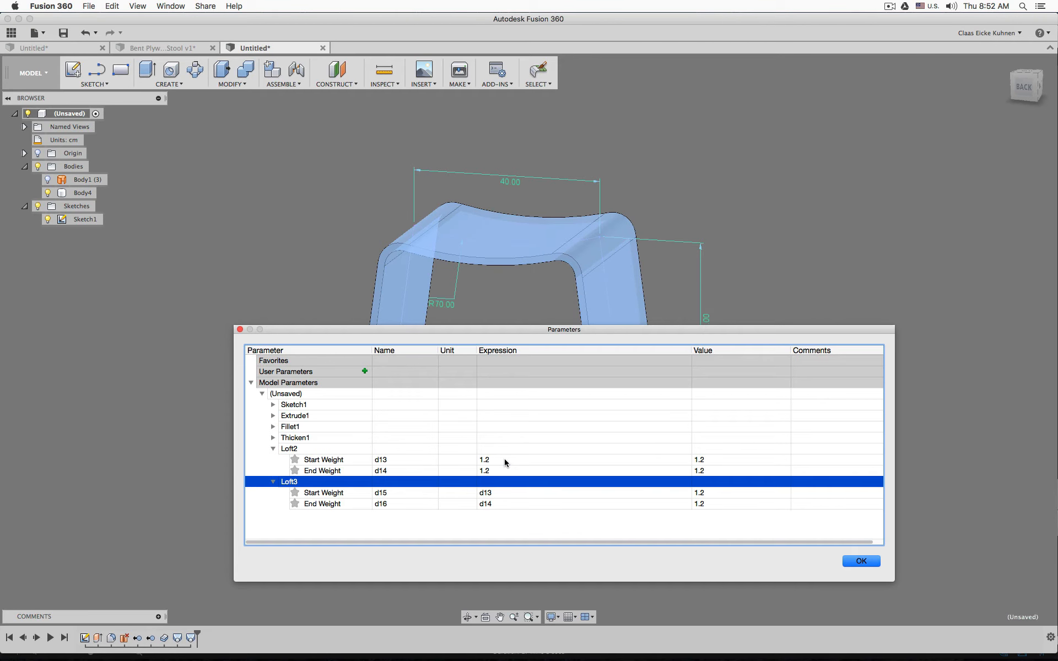
- Set Loft2's start and end weight parameters to 1.4 and apply the parameter changes
double_click(504, 459)
text(4)
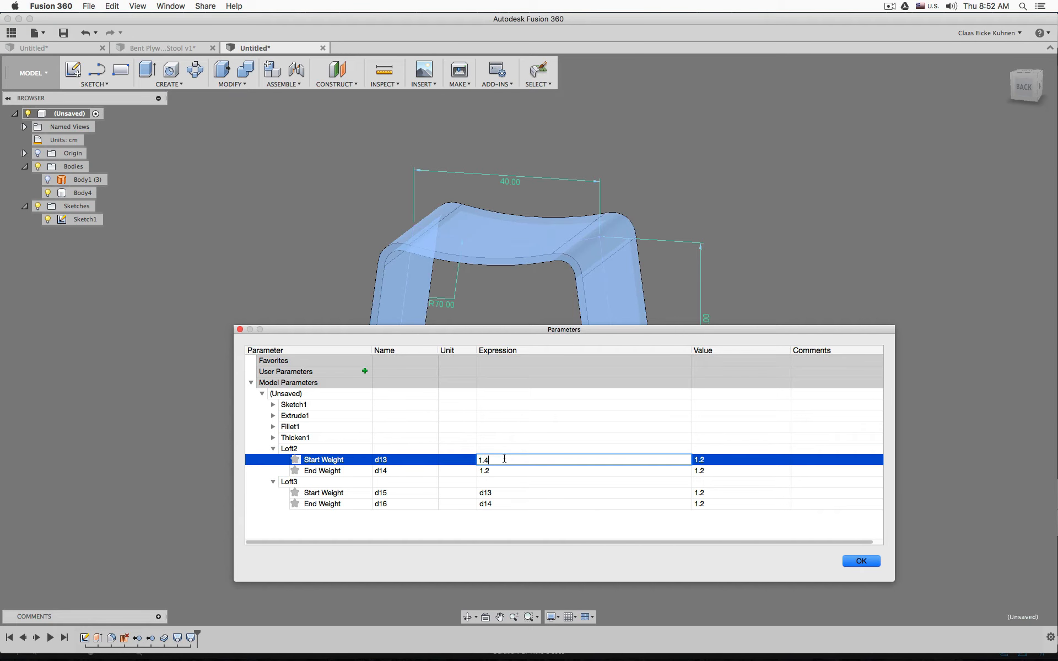
key(Return)
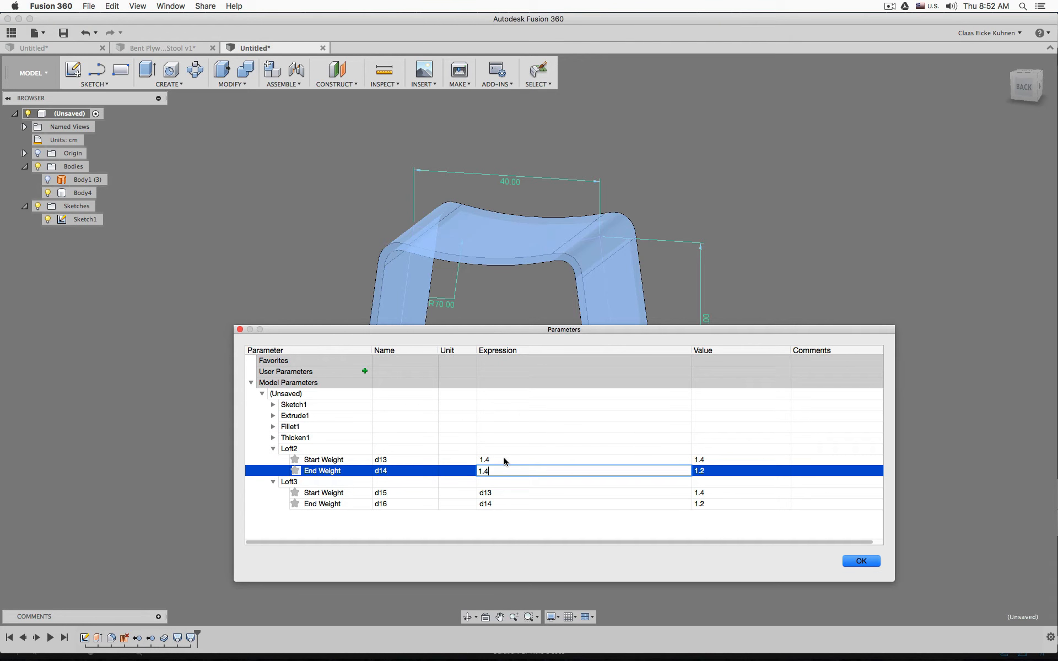
key(Return)
click(859, 562)
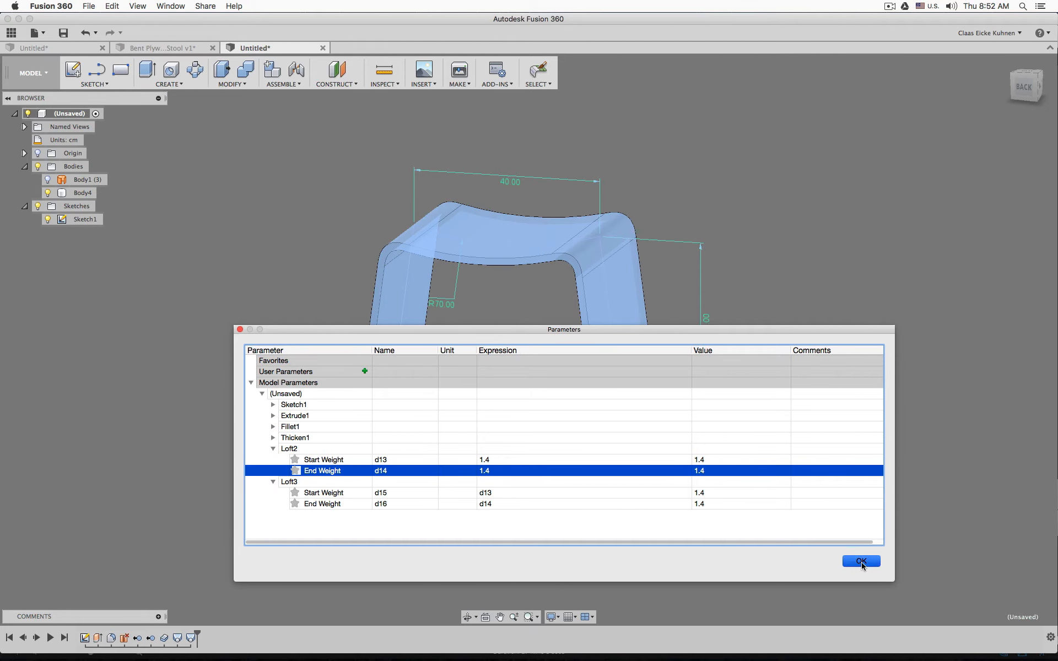
- Inspect the stool's bends and overall shape from the back, at an angle and from the left side
click(1023, 88)
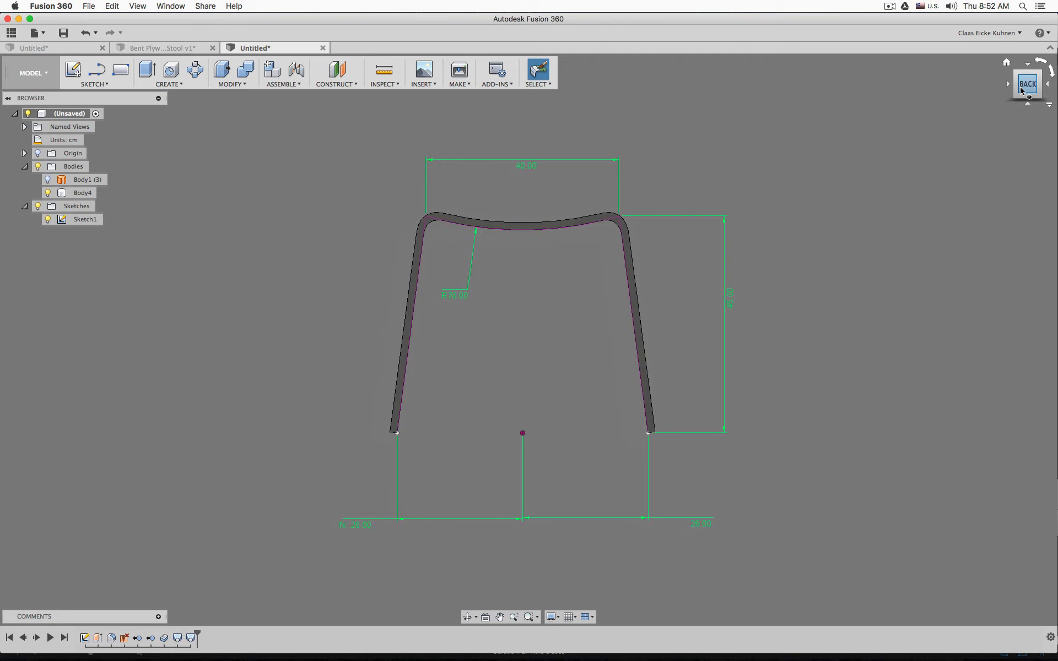
shift+middle_drag(524, 337, 545, 299)
click(599, 295)
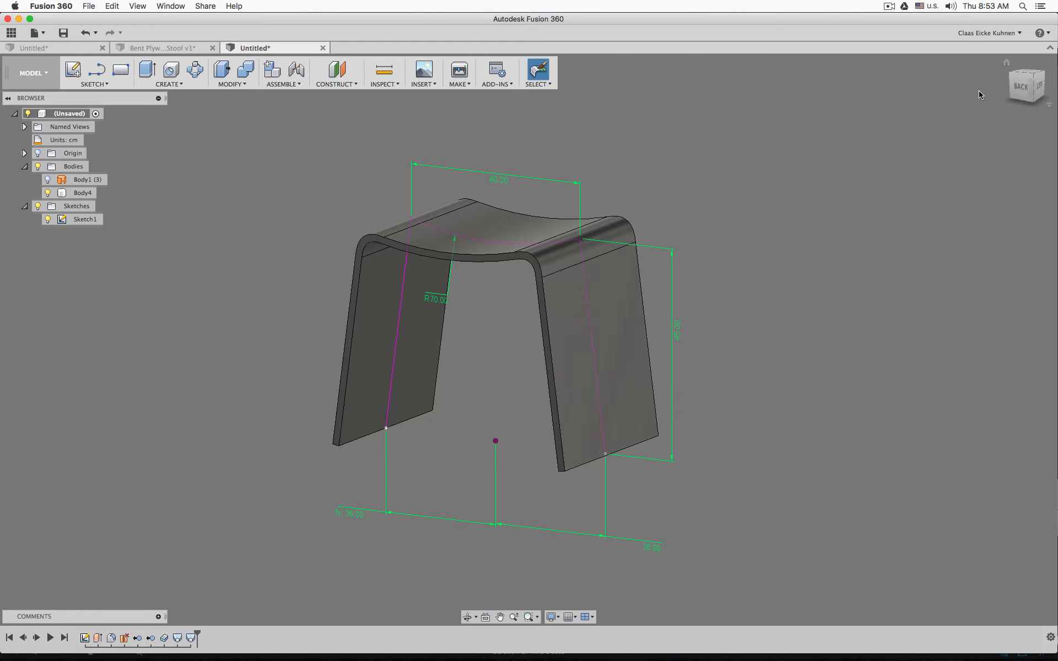
click(1039, 89)
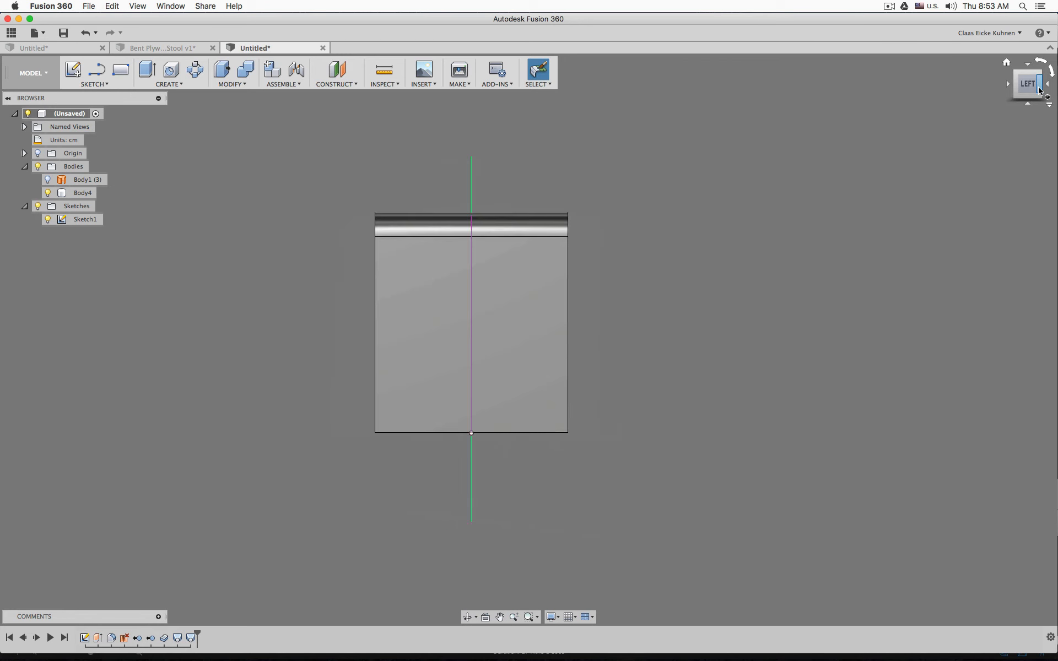
drag(1035, 88, 1021, 88)
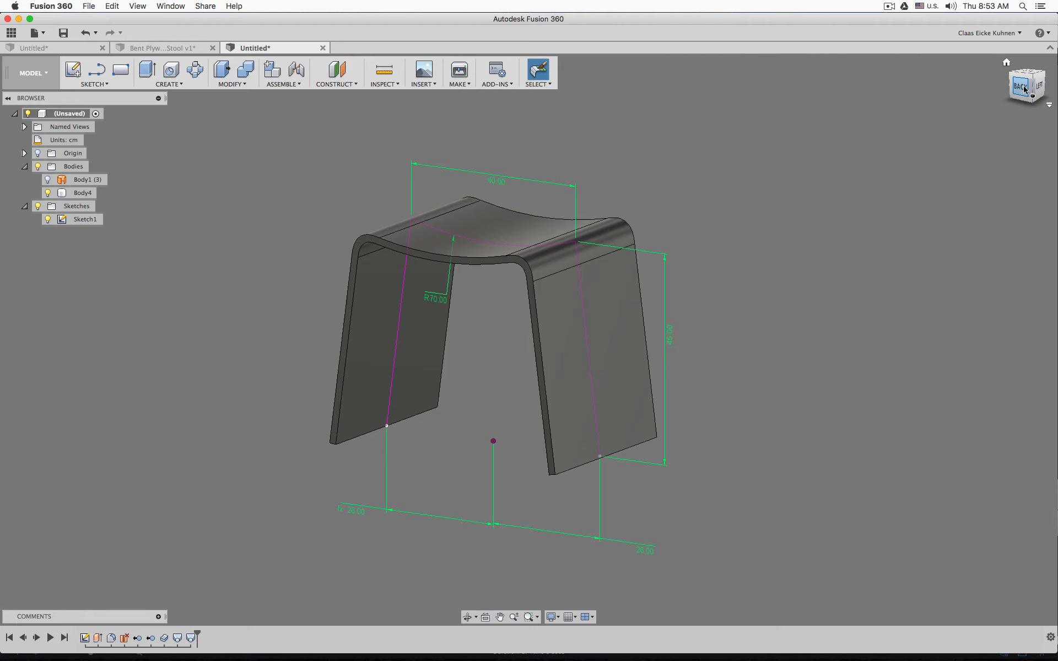
click(1021, 88)
- Create a sketch on the origin plane facing the left side view and hide all bodies
mouse_move(529, 340)
shift+middle_down()
mouse_move(545, 340)
mouse_move(387, 340)
shift+middle_up()
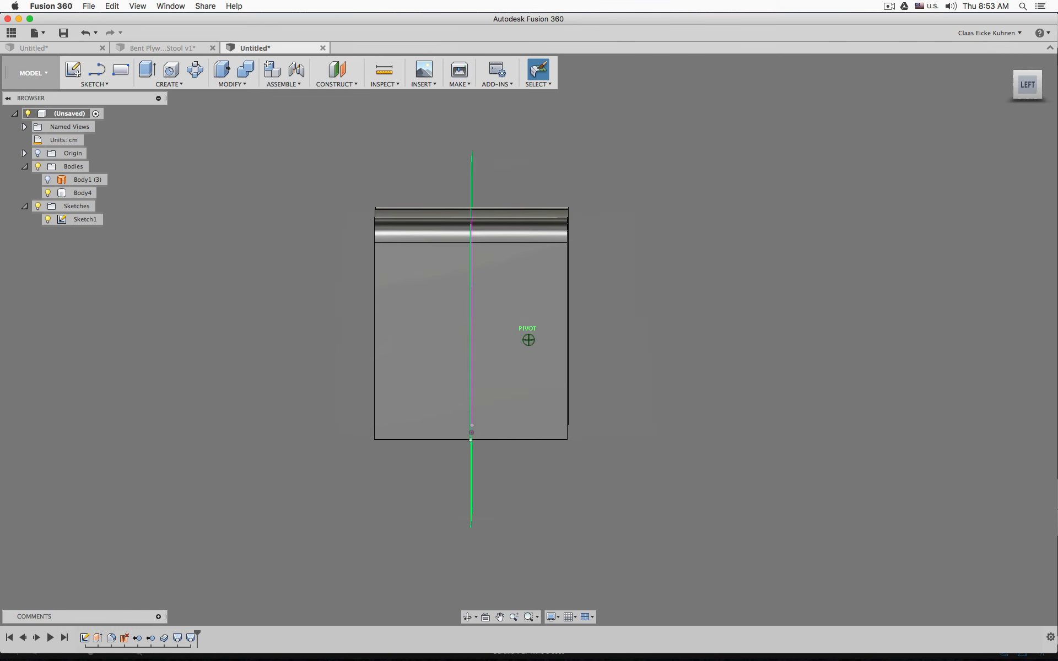
click(1027, 84)
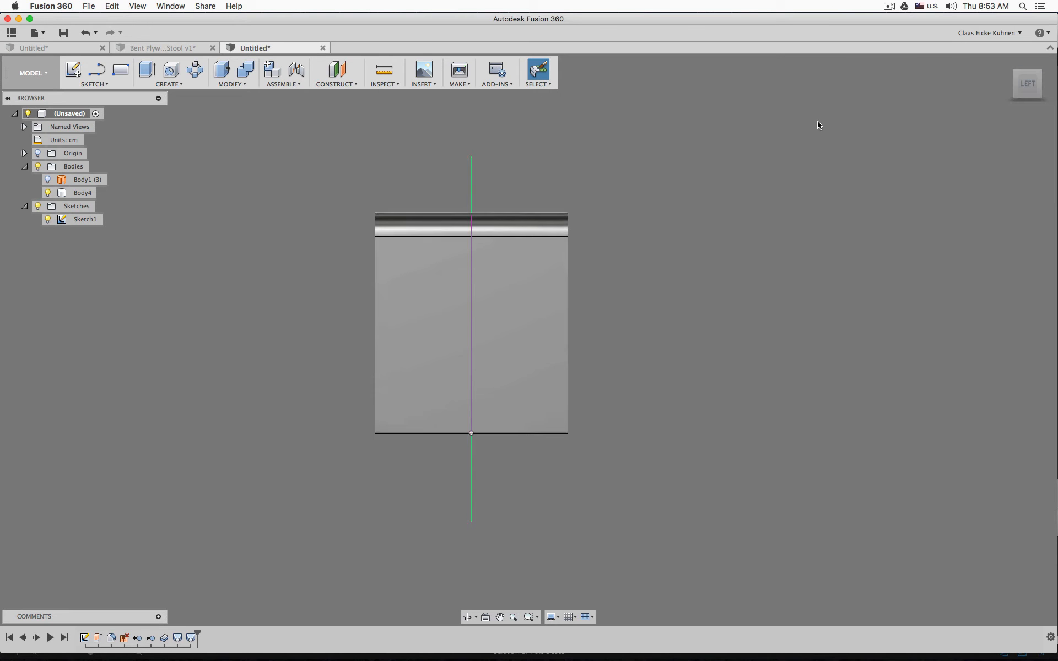
click(78, 72)
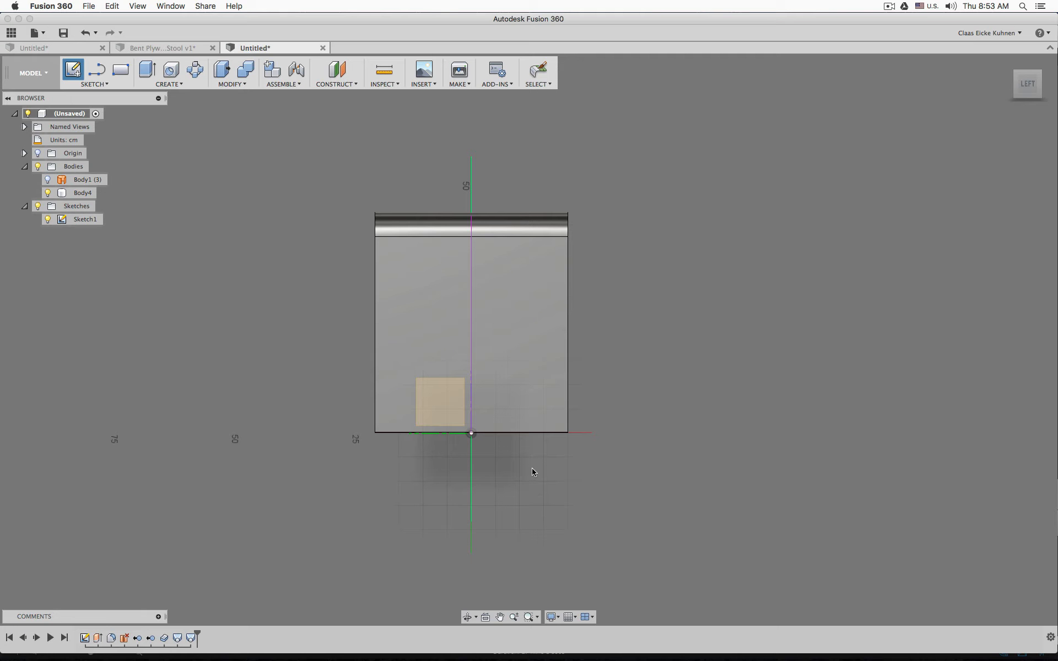
click(620, 345)
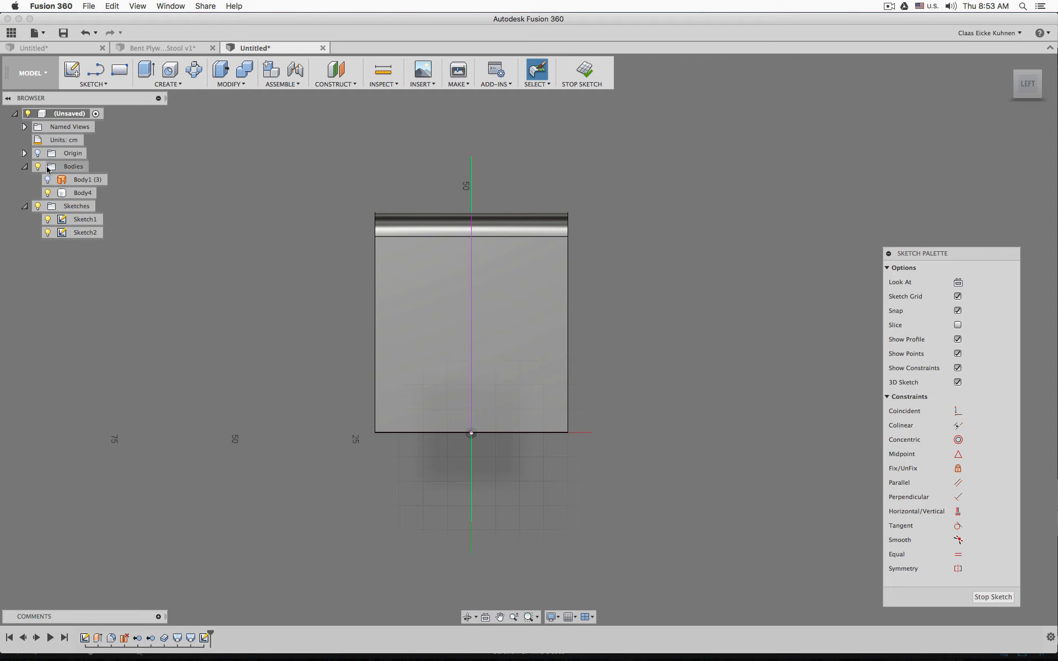
click(40, 167)
click(38, 167)
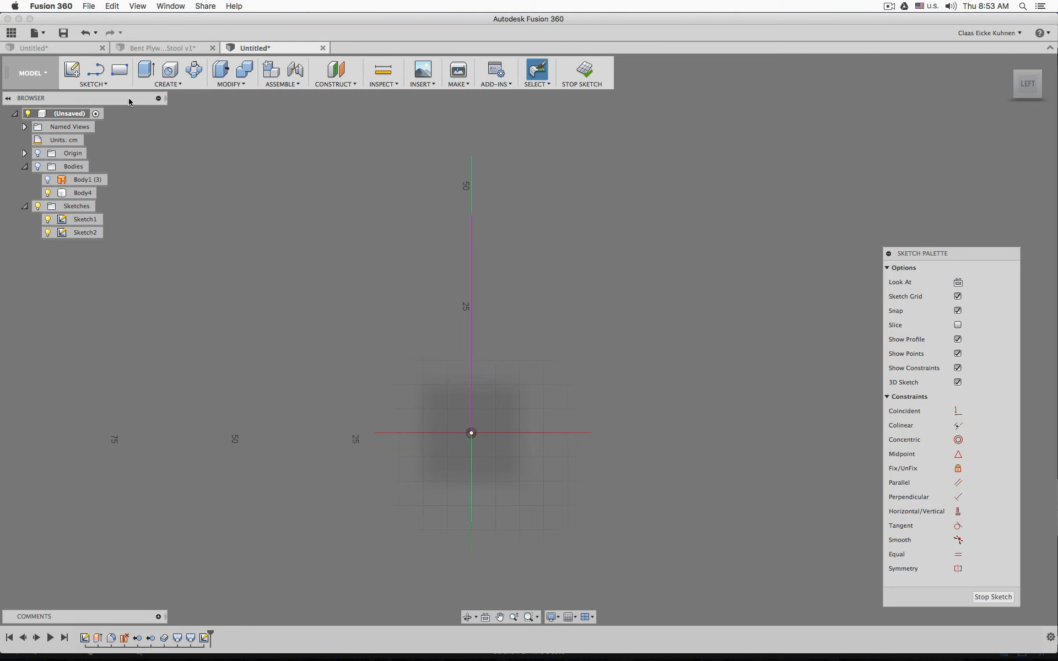
- Sketch an open trapezoid with lines: two outward-slanting sides about 30.4 cm long, from below the ground axis, joined by a horizontal top line
click(96, 69)
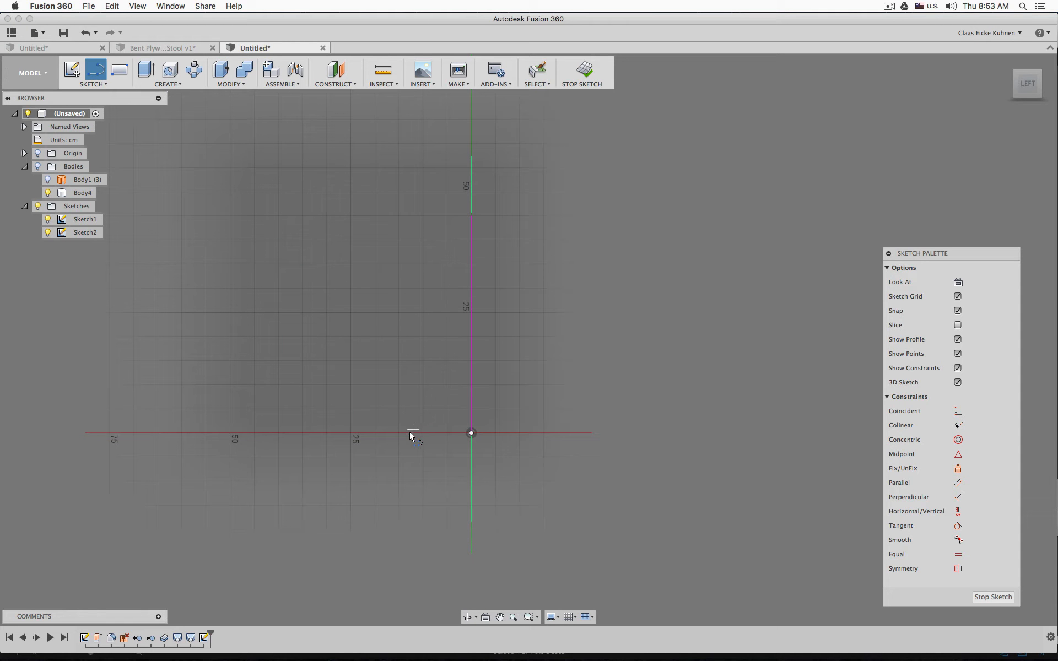
click(399, 458)
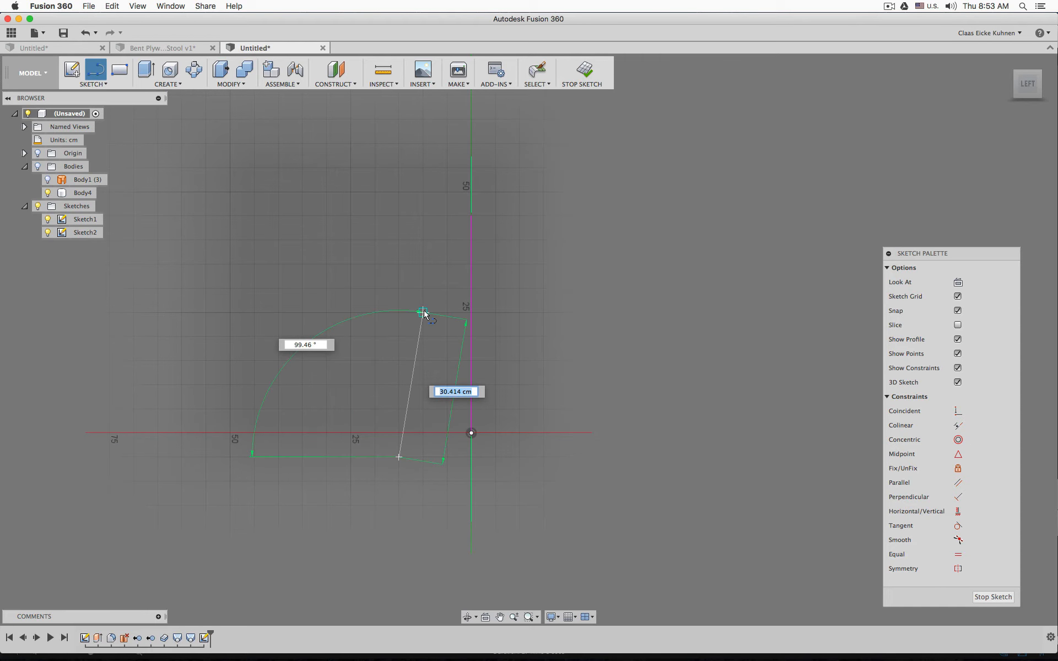
click(423, 312)
click(519, 312)
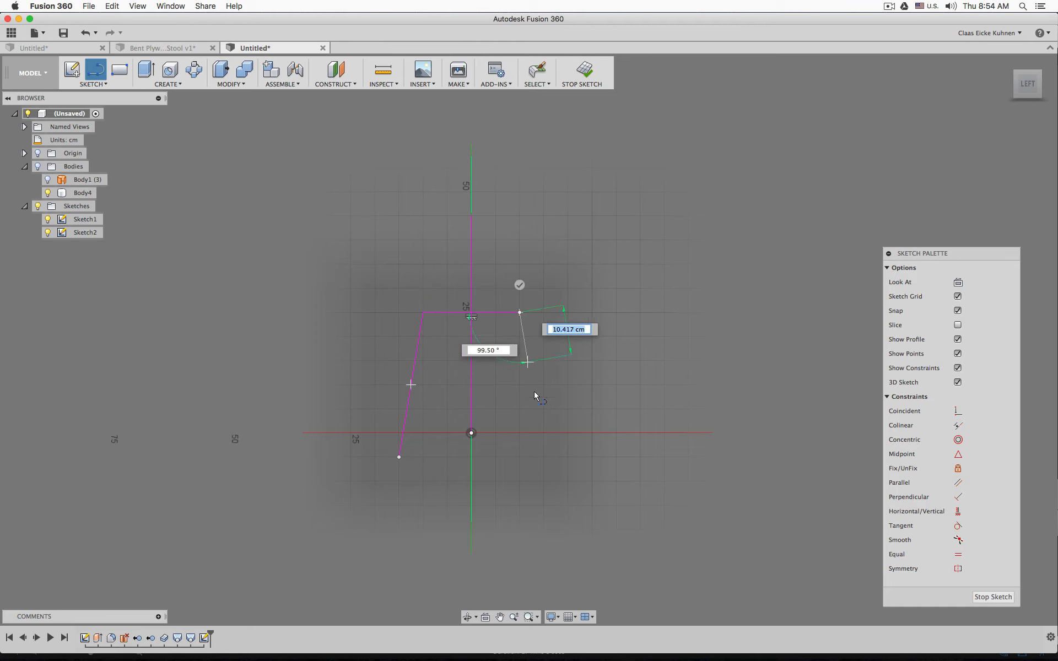
click(544, 457)
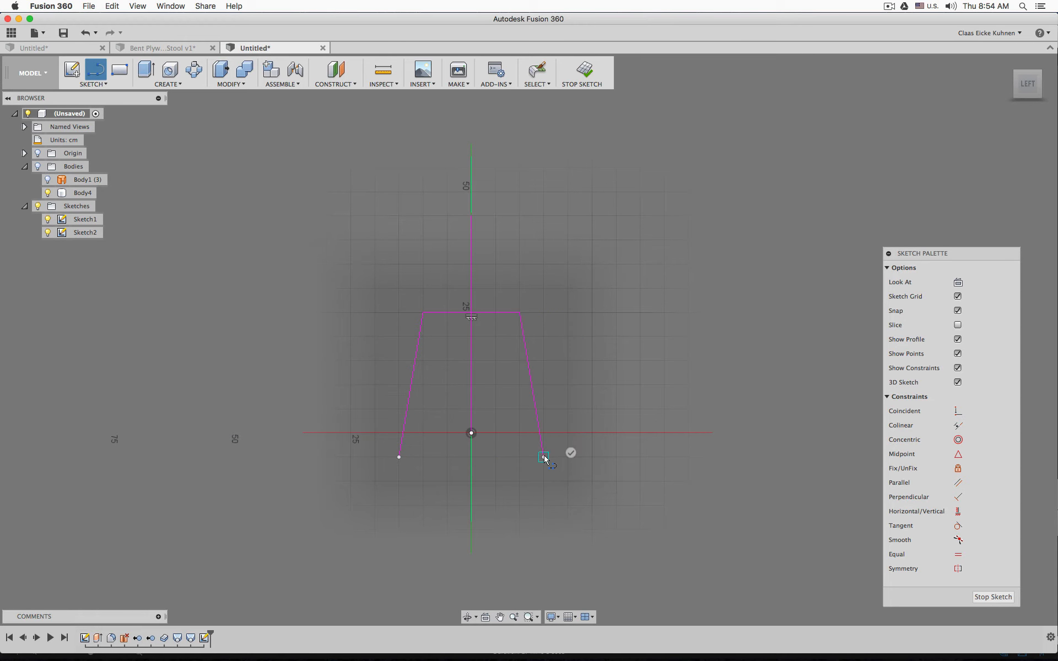
key(Escape)
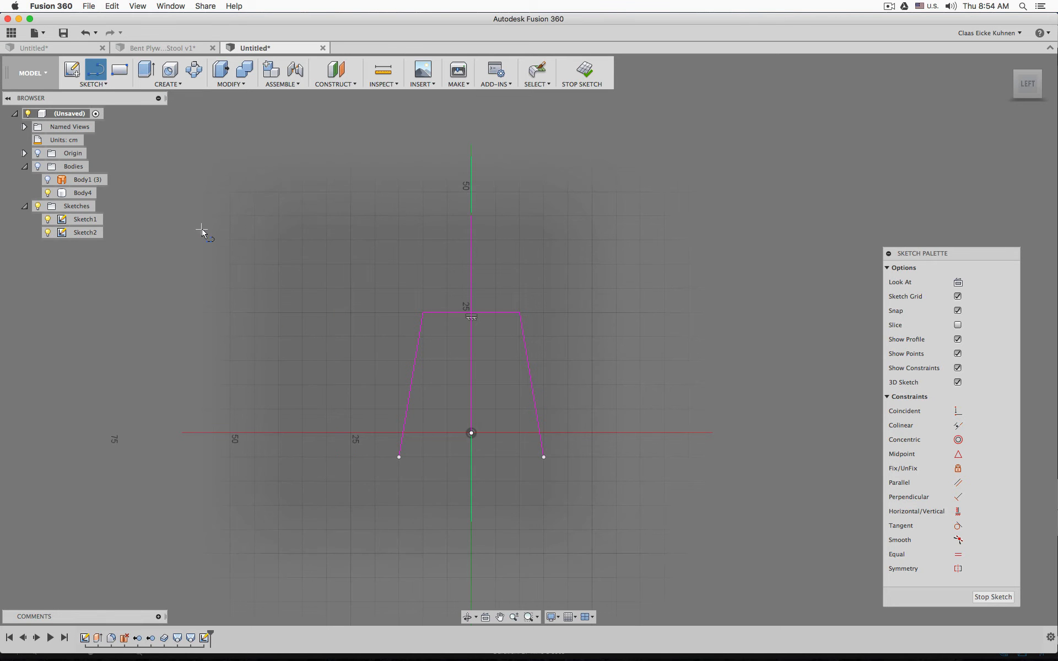
- Show the bodies and move the trapezoid's top line up about 5.02 cm
click(37, 168)
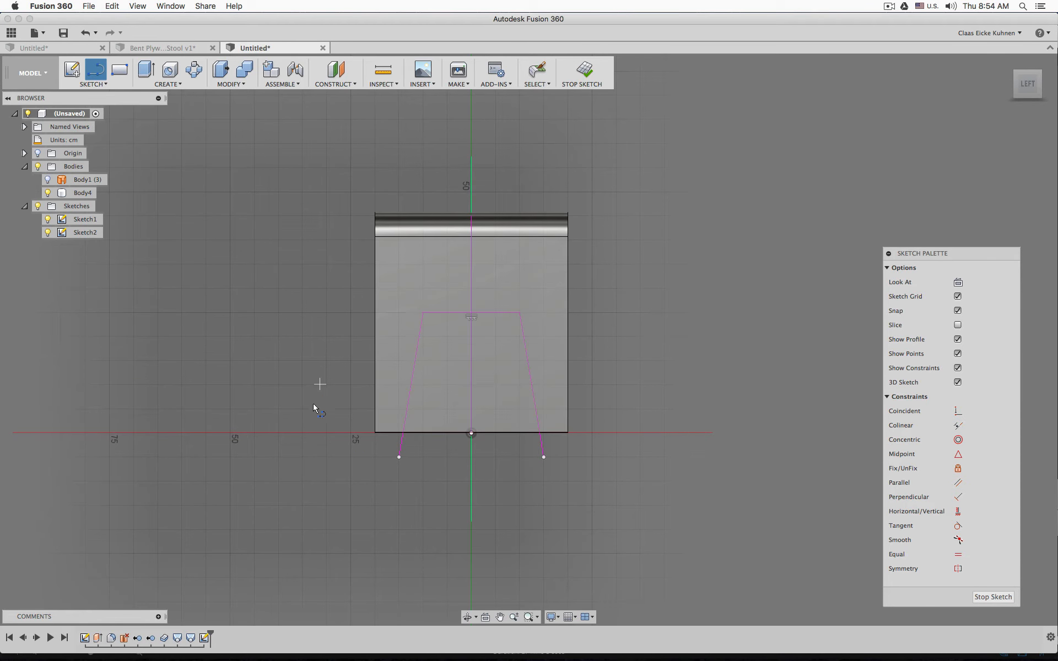
key(Escape)
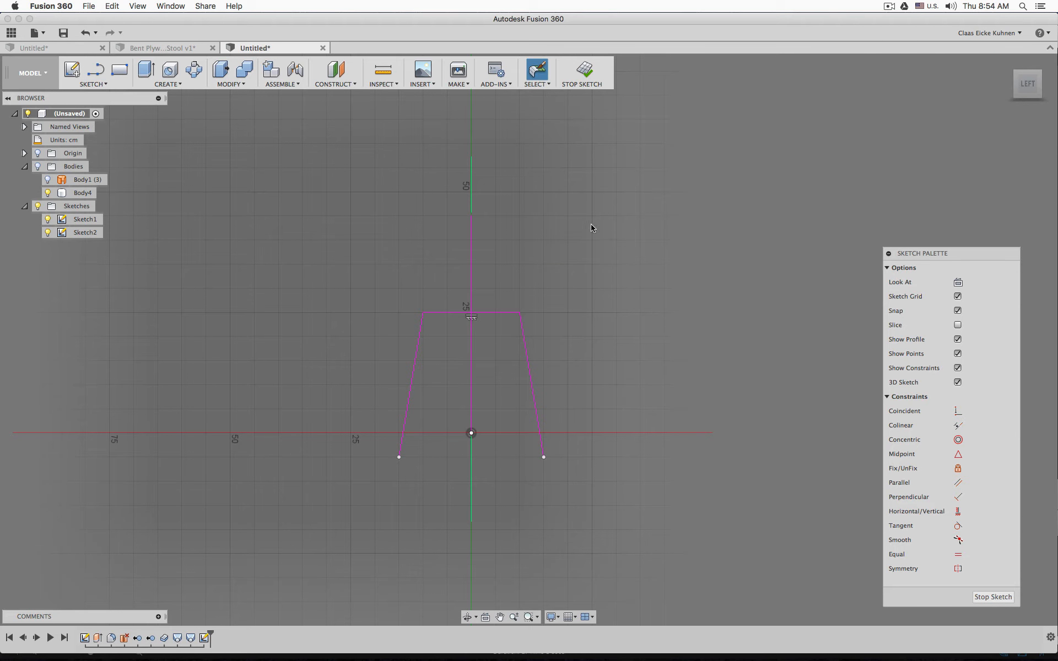
click(37, 167)
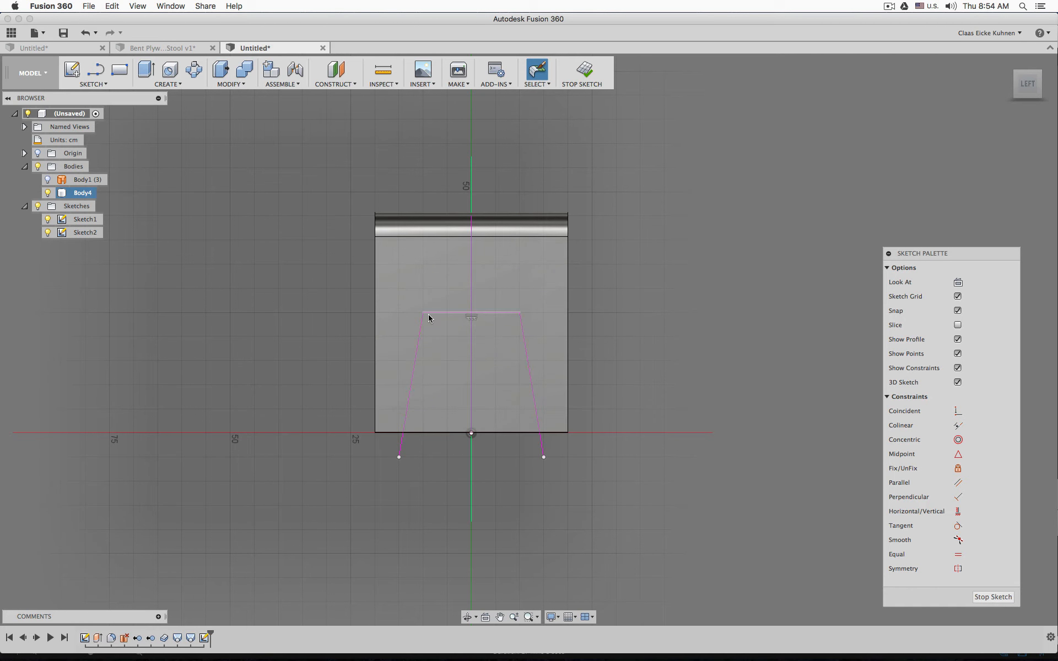
click(444, 326)
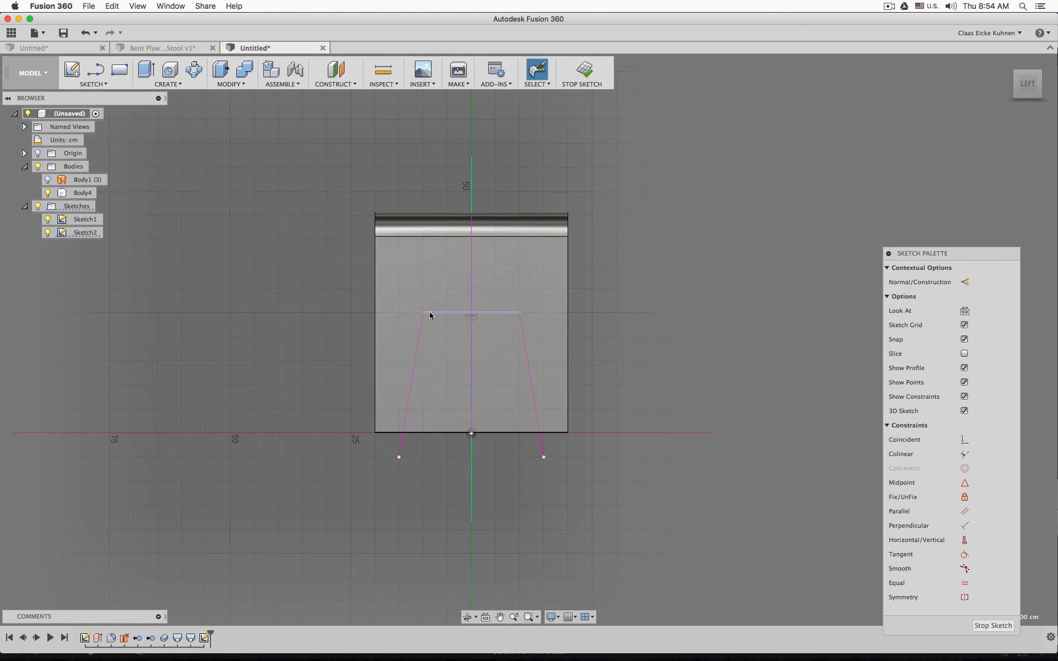
key(m)
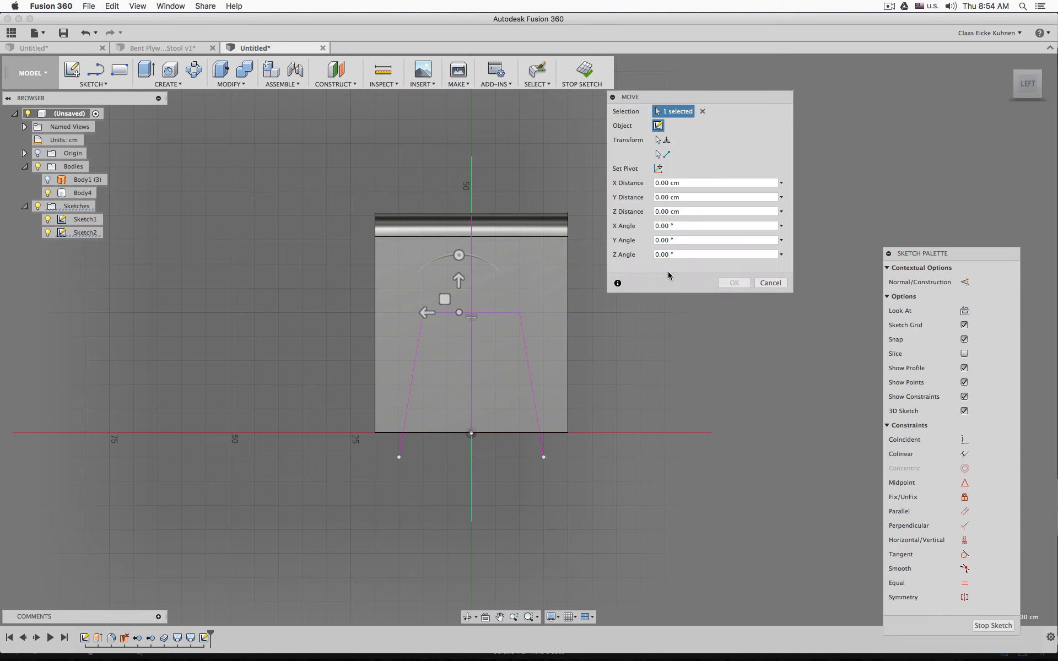
mouse_move(459, 278)
mouse_down()
mouse_move(469, 233)
mouse_move(469, 254)
mouse_up()
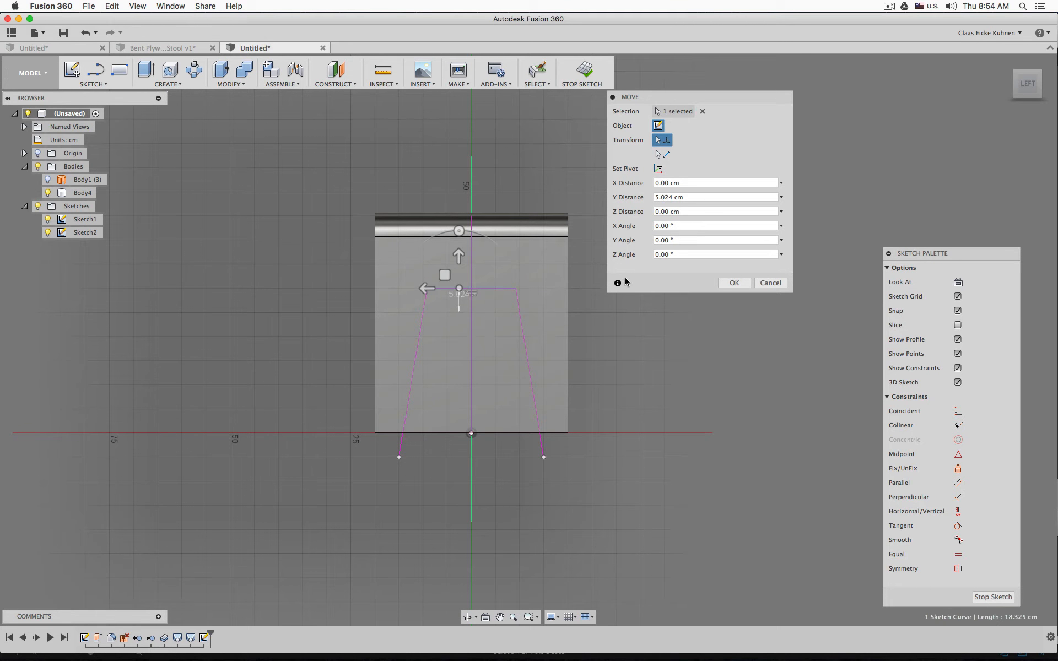
click(734, 282)
drag(1025, 88, 1048, 88)
mouse_move(529, 339)
shift+middle_down()
mouse_move(551, 353)
mouse_move(529, 342)
shift+middle_up()
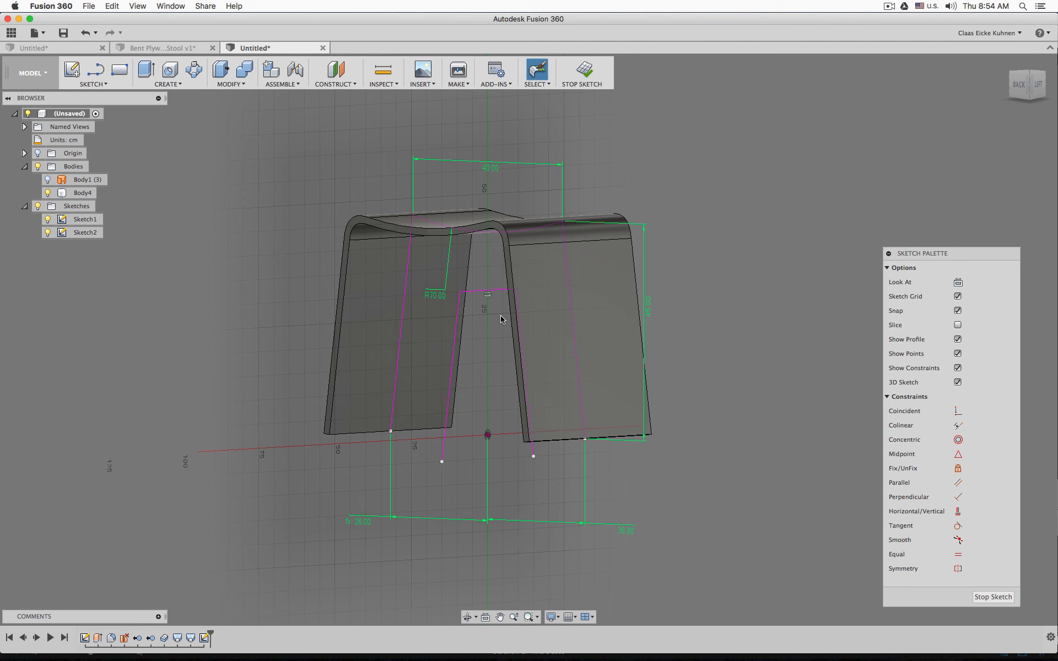
click(460, 292)
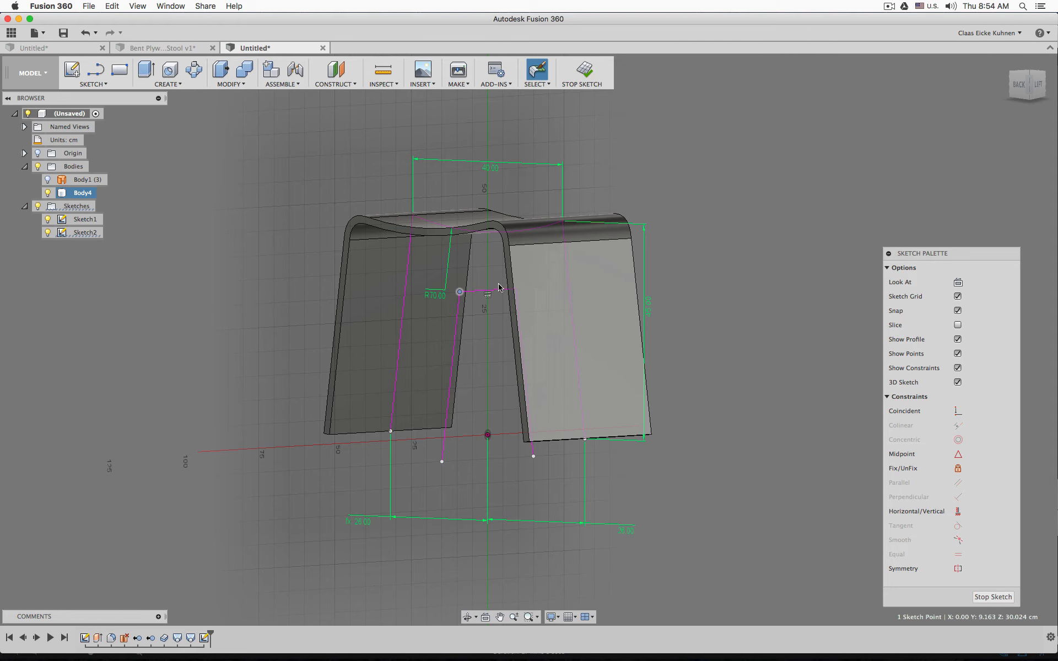
key(m)
mouse_move(436, 292)
mouse_down()
mouse_move(399, 292)
mouse_move(417, 293)
mouse_up()
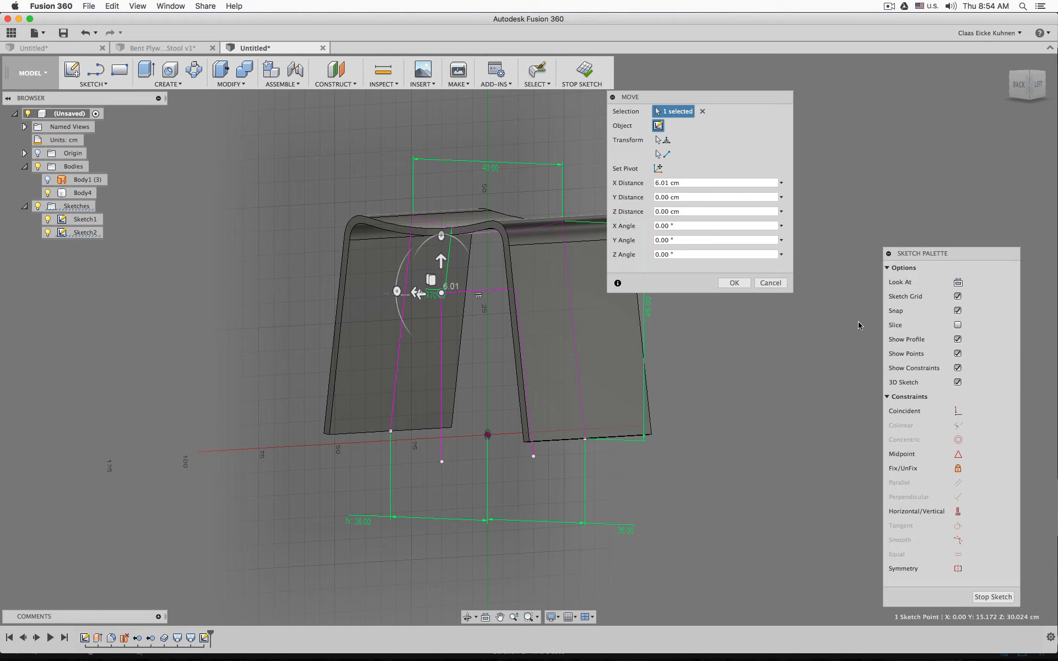
click(1038, 85)
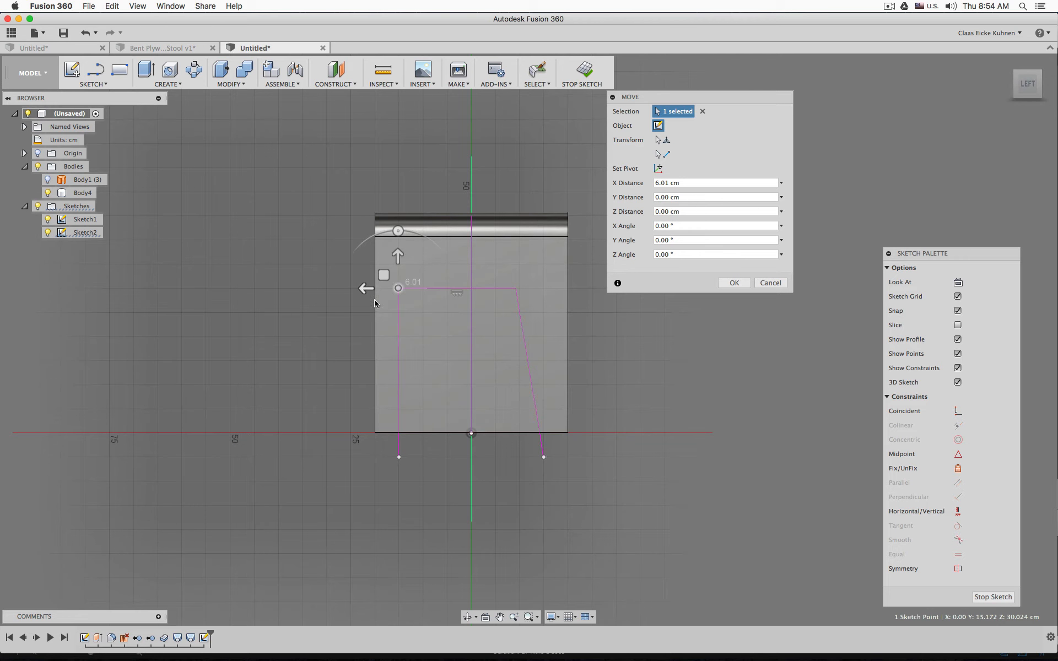
drag(365, 287, 393, 291)
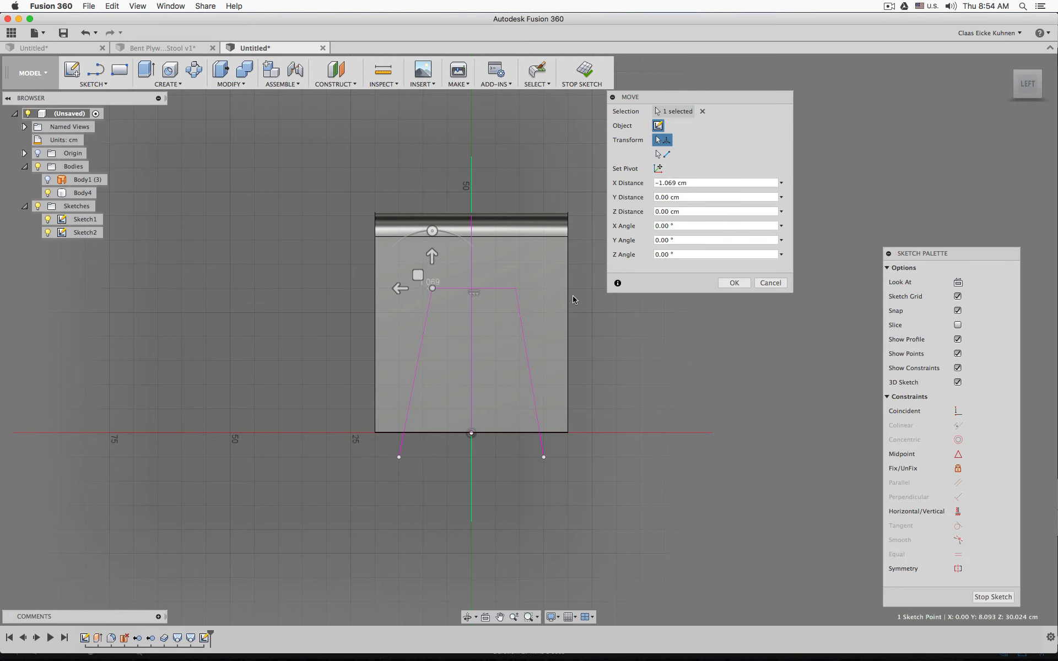
click(770, 283)
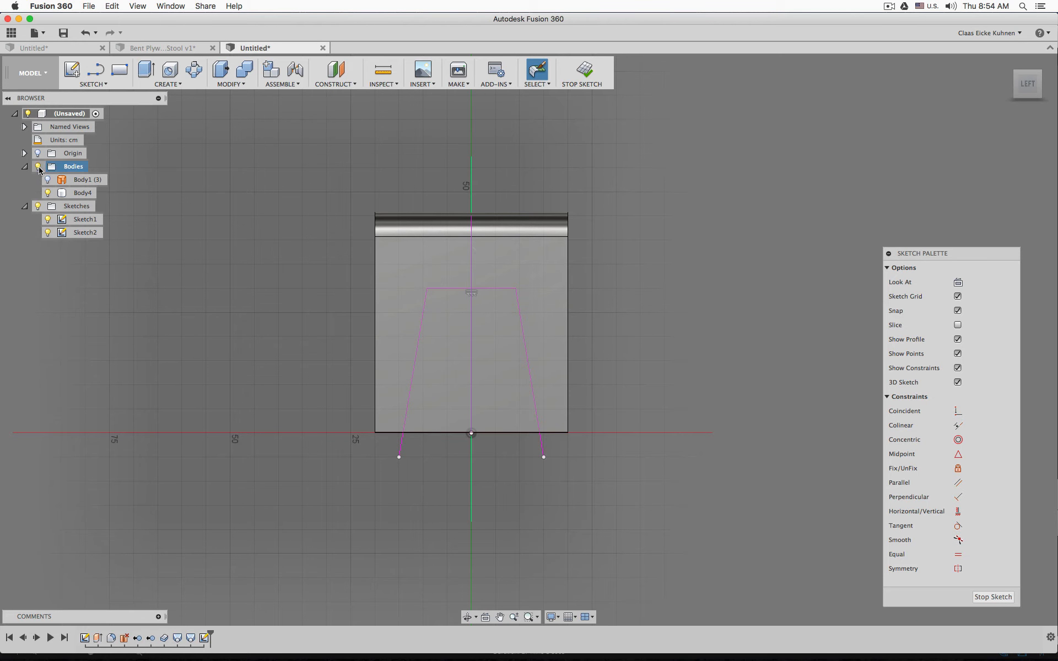
- Hide all bodies and Sketch1 so only the trapezoid sketch is shown at an angle
click(37, 166)
shift+middle_drag(573, 229, 601, 235)
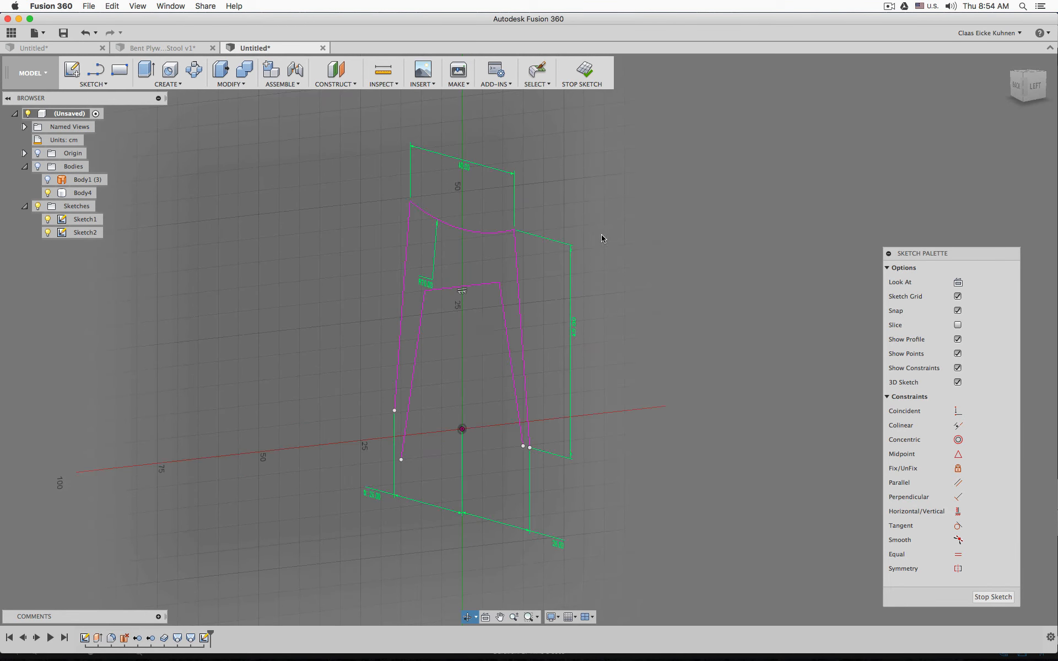
scroll(601, 236, up, 2)
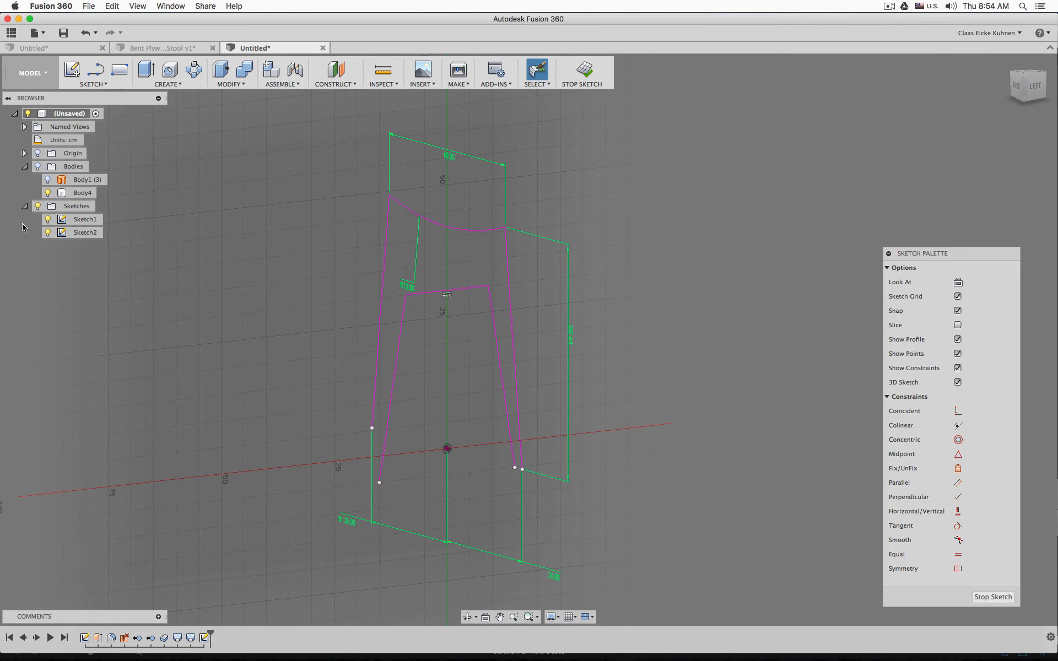
click(47, 219)
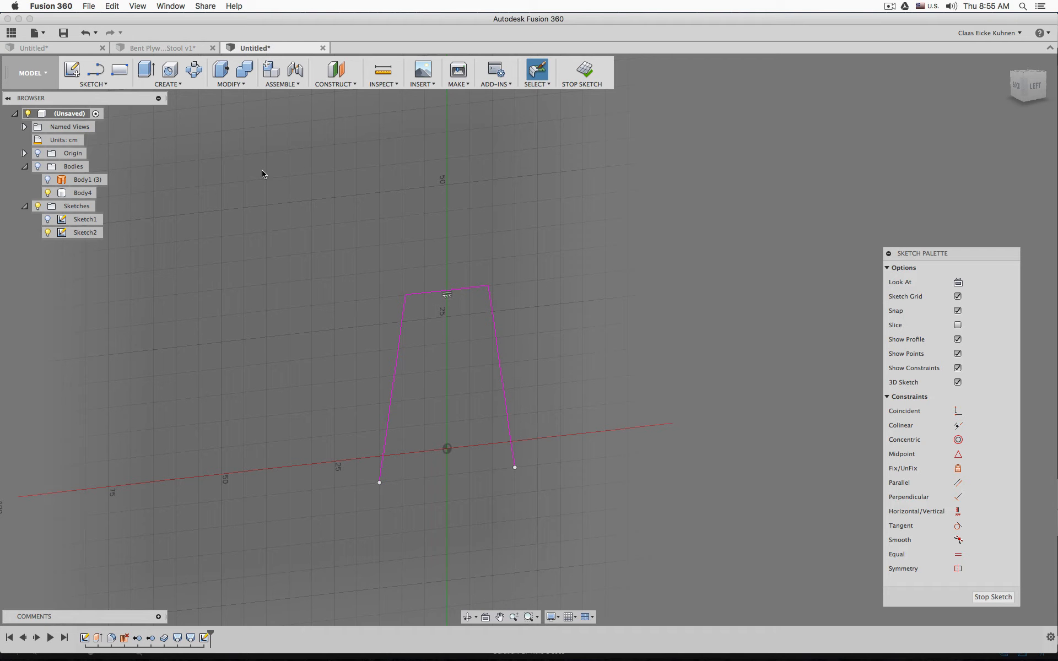
- Draw a vertical line from the origin up the centre axis inside the trapezoid and convert it to a construction line
click(96, 69)
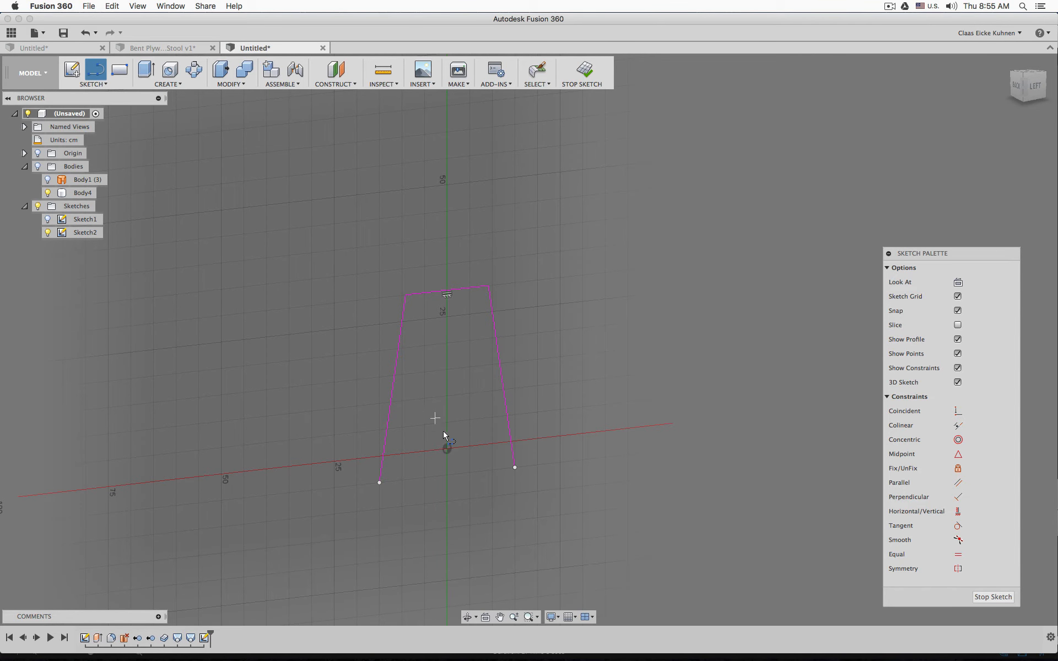
click(447, 448)
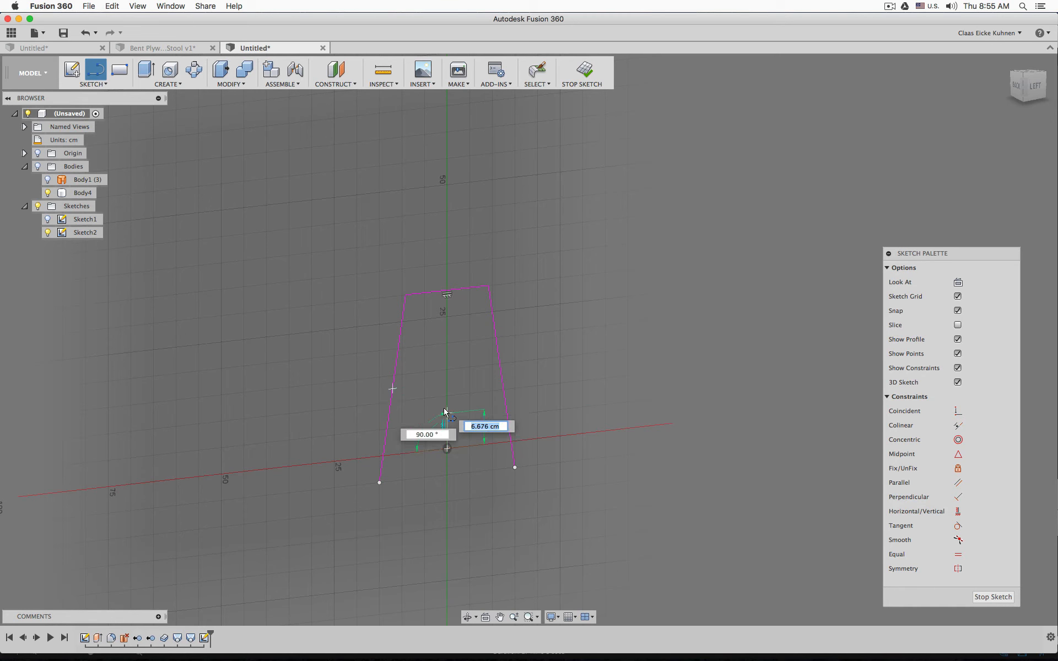
click(447, 369)
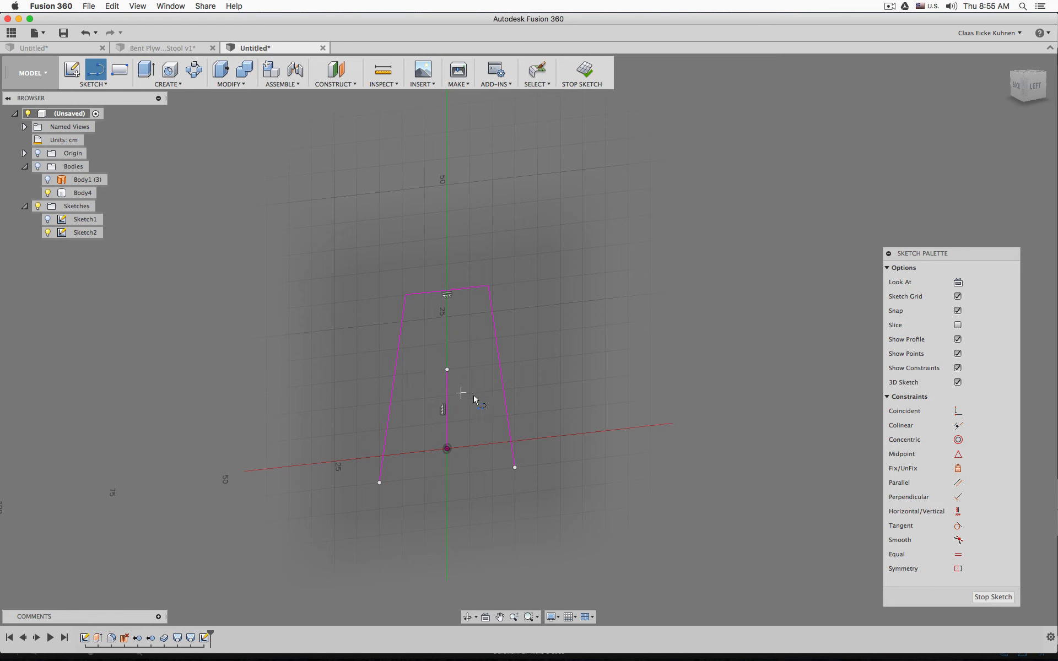
key(Escape)
click(447, 387)
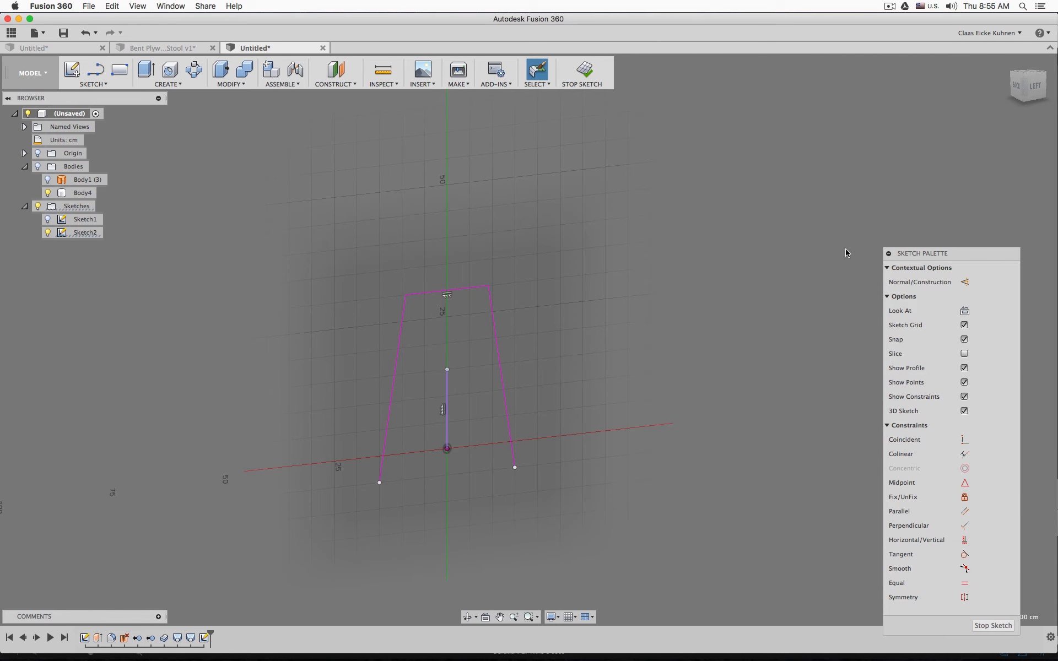
click(966, 283)
key(Escape)
click(449, 393)
key(Escape)
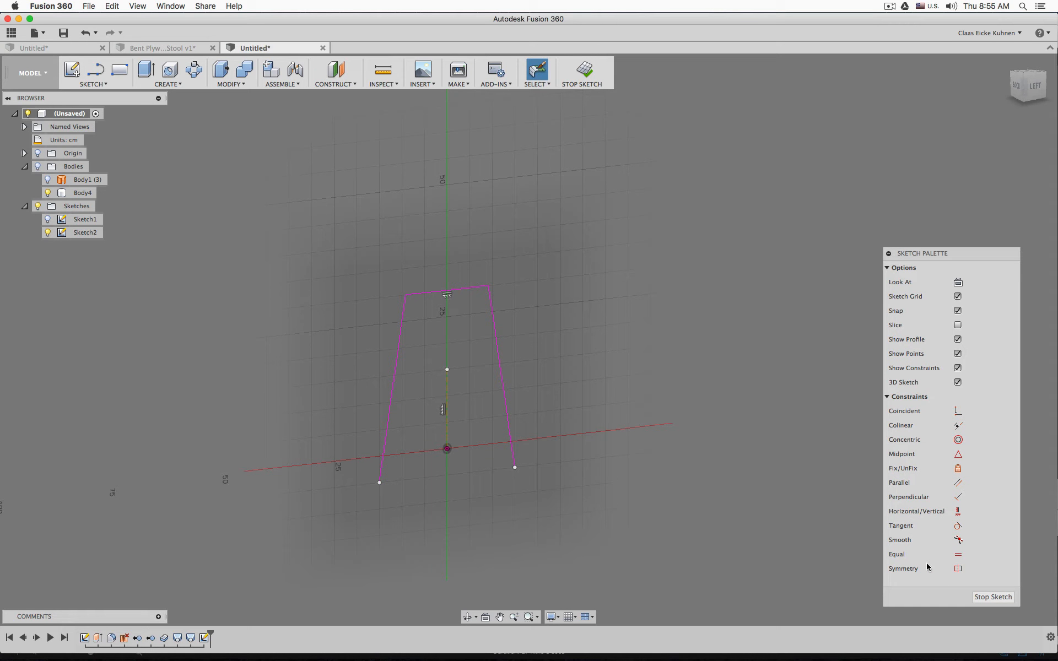
- Apply symmetry constraints to the trapezoid's two lower endpoints and two upper corners about the vertical construction line
click(959, 569)
click(379, 483)
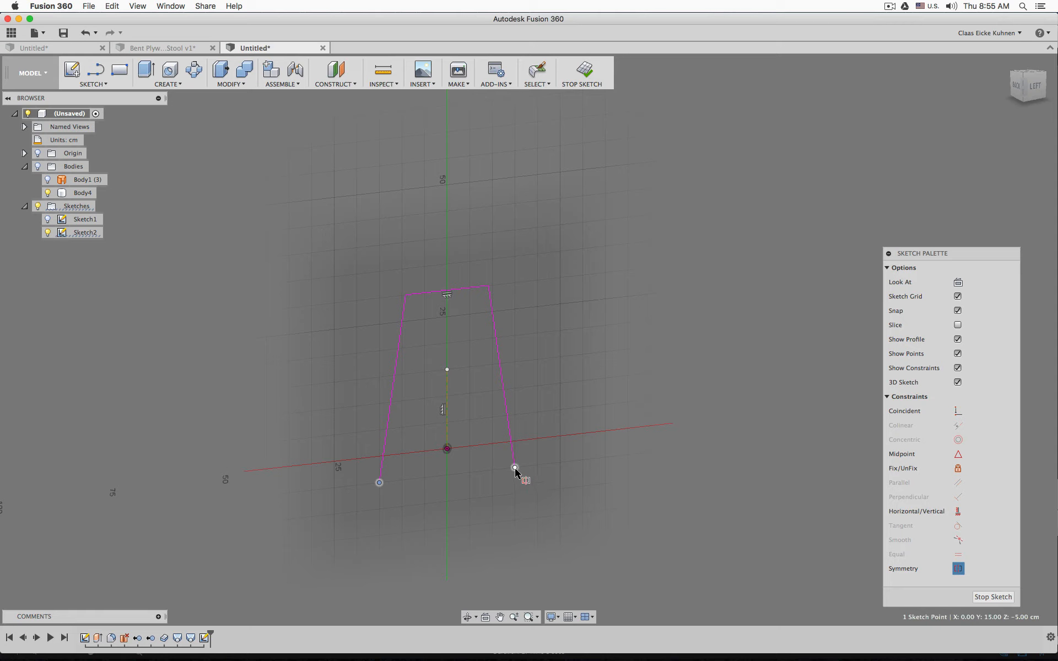
click(515, 467)
click(447, 386)
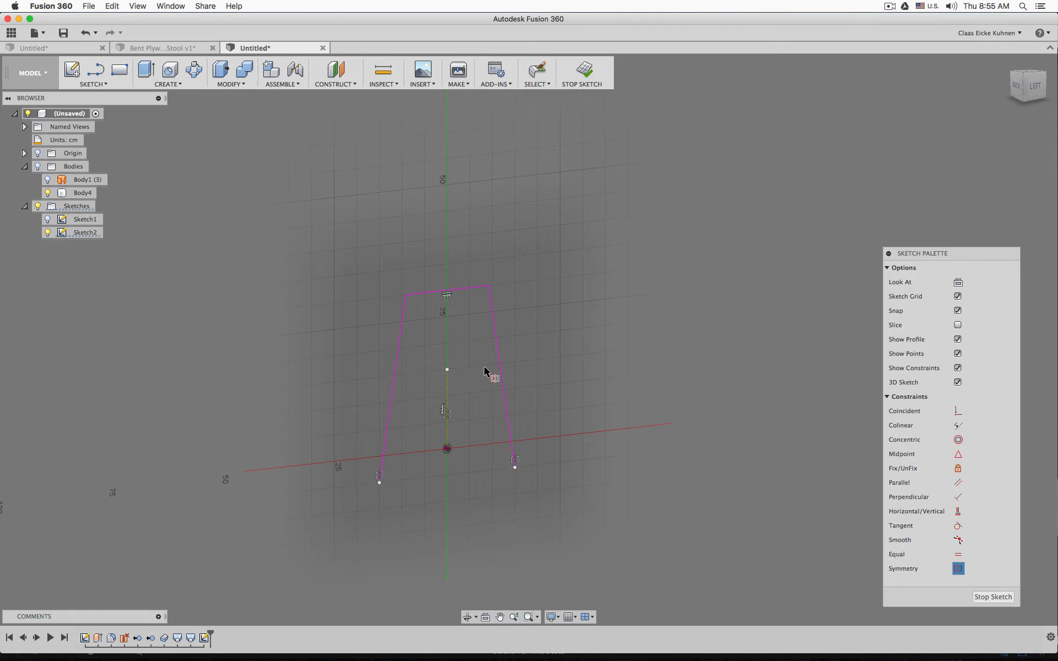
click(405, 295)
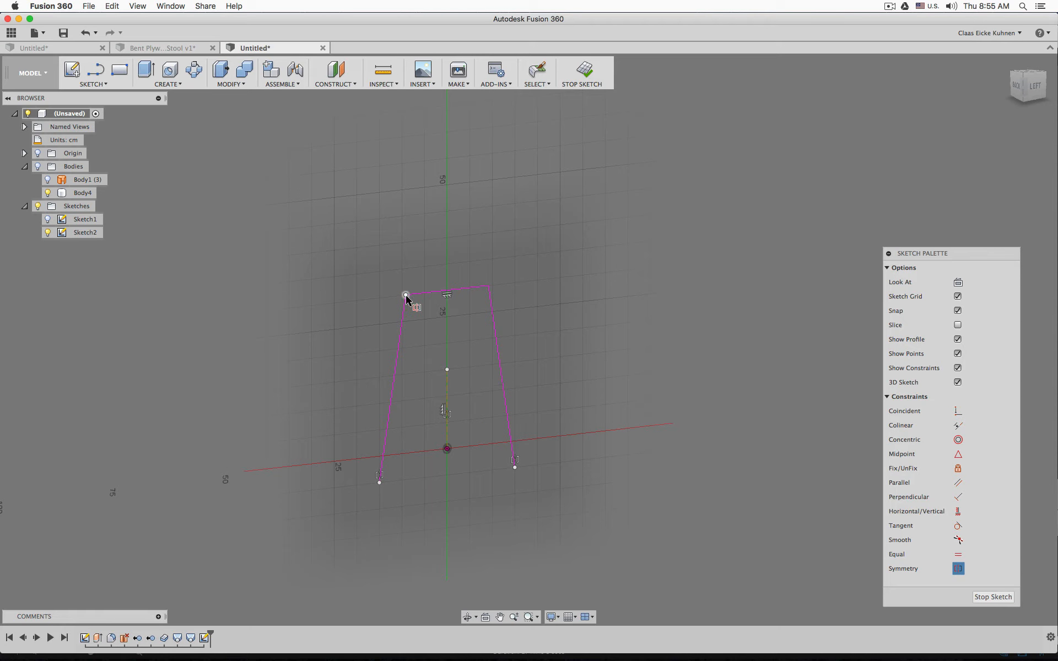
click(488, 286)
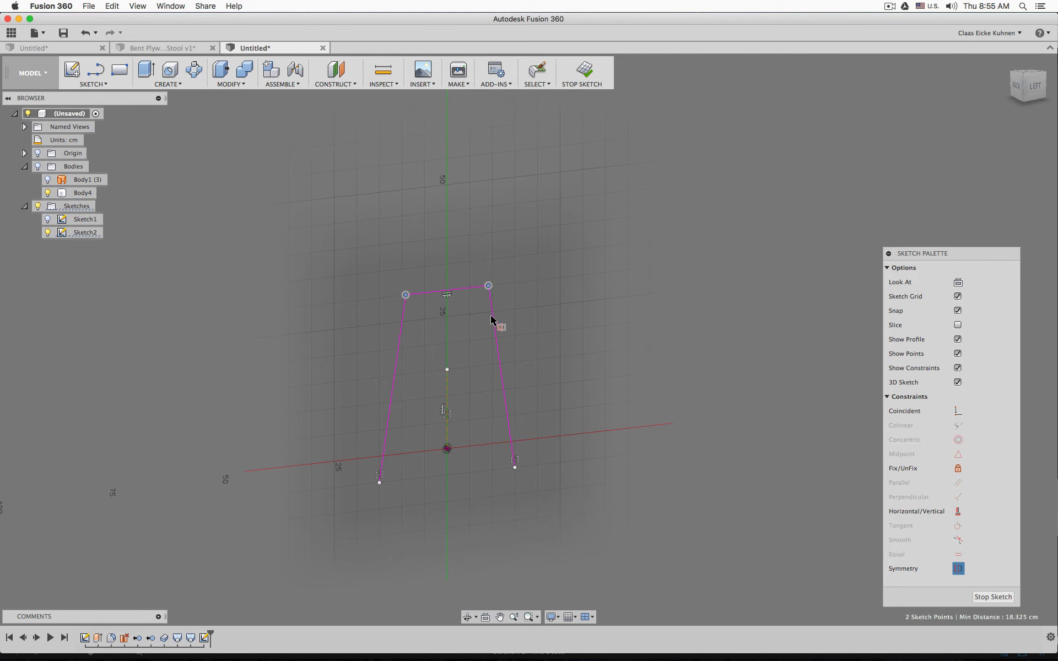
click(448, 387)
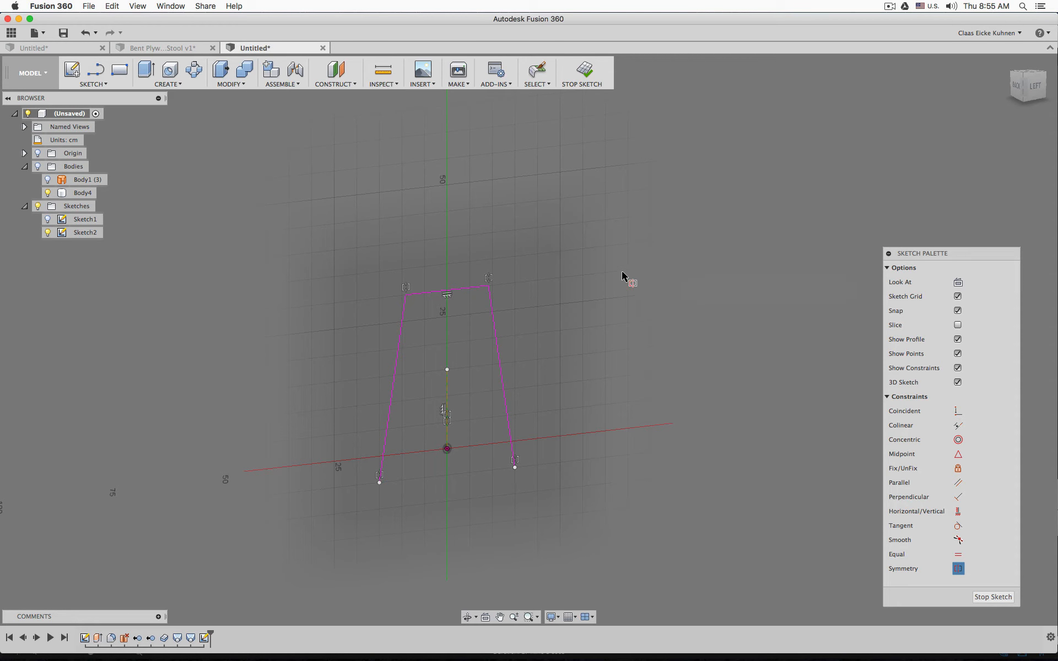
key(Escape)
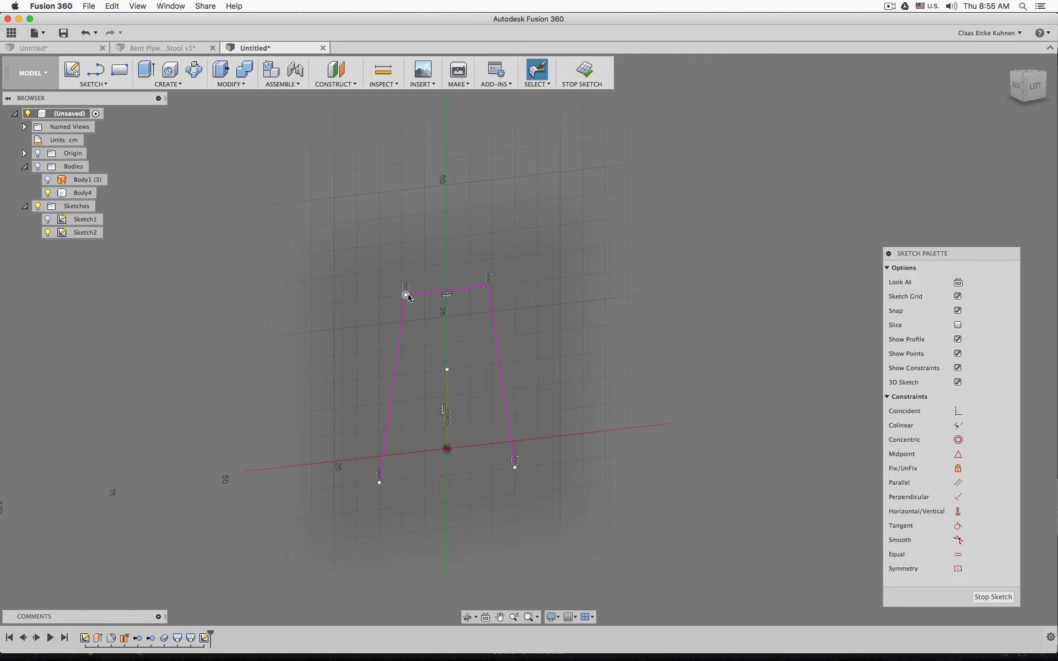
- Reshape the symmetric profile, moving a lower endpoint to about Y 16.5, Z -7.0 cm and the matching upper corner to about Y 6.75, Z 27.4 cm
mouse_move(406, 296)
mouse_down()
mouse_move(396, 312)
mouse_move(408, 295)
mouse_move(391, 295)
mouse_move(403, 286)
mouse_move(413, 306)
mouse_move(392, 292)
mouse_move(402, 295)
mouse_up()
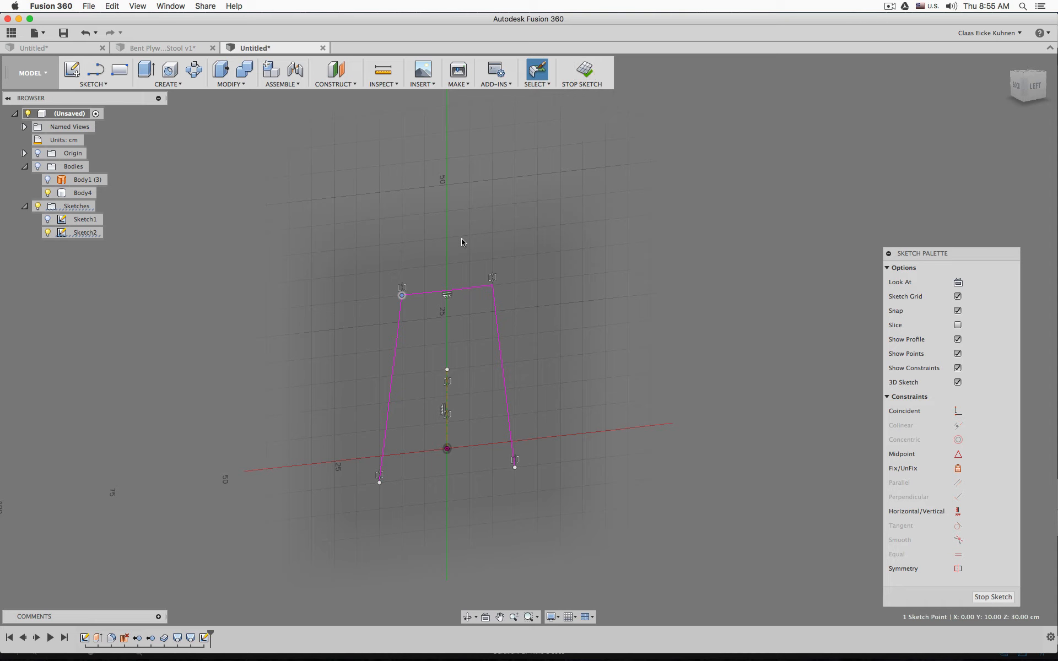
mouse_move(380, 485)
mouse_down()
mouse_move(362, 489)
mouse_move(385, 485)
mouse_move(352, 513)
mouse_move(378, 482)
mouse_move(356, 502)
mouse_move(384, 505)
mouse_move(376, 486)
mouse_move(356, 508)
mouse_move(378, 485)
mouse_move(358, 488)
mouse_move(359, 502)
mouse_move(390, 486)
mouse_move(372, 494)
mouse_up()
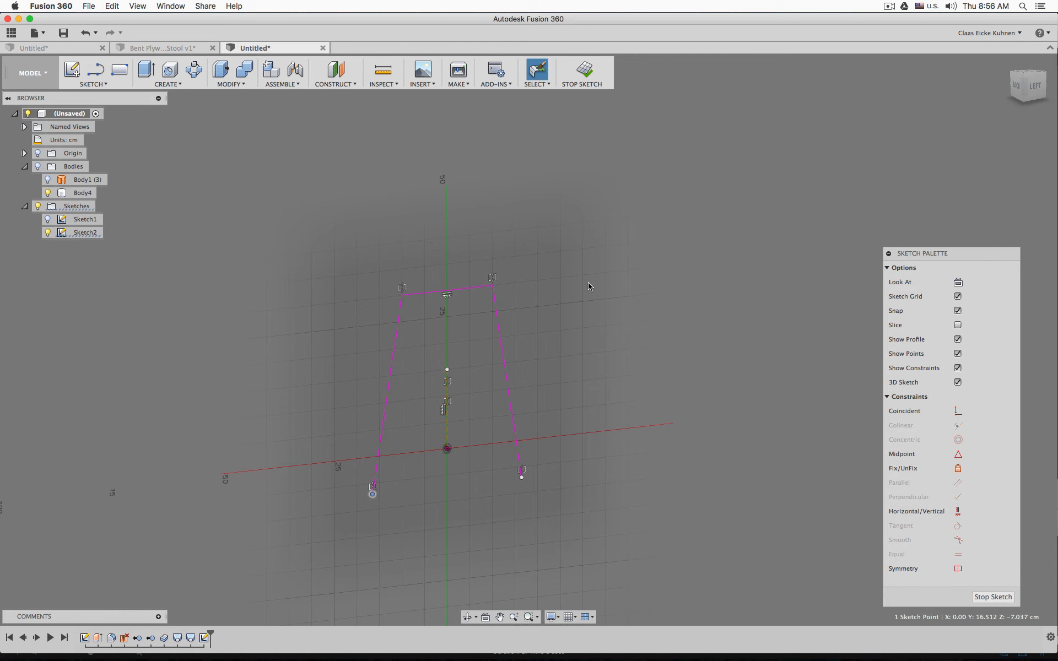
click(401, 287)
click(522, 469)
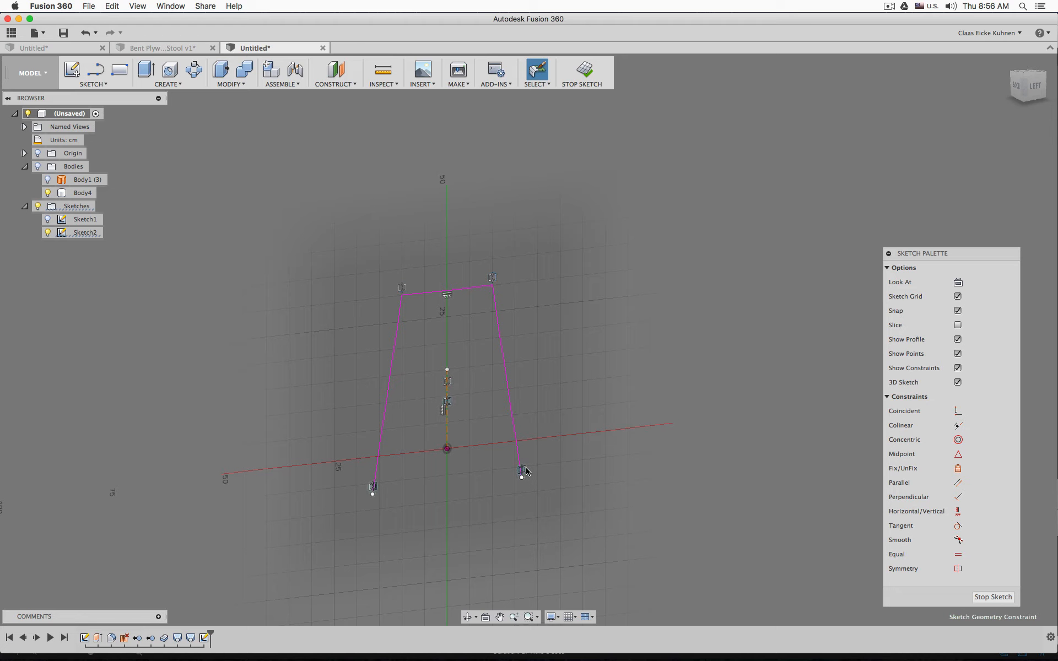
mouse_move(402, 297)
mouse_down()
mouse_move(414, 309)
mouse_move(385, 307)
mouse_move(417, 308)
mouse_up()
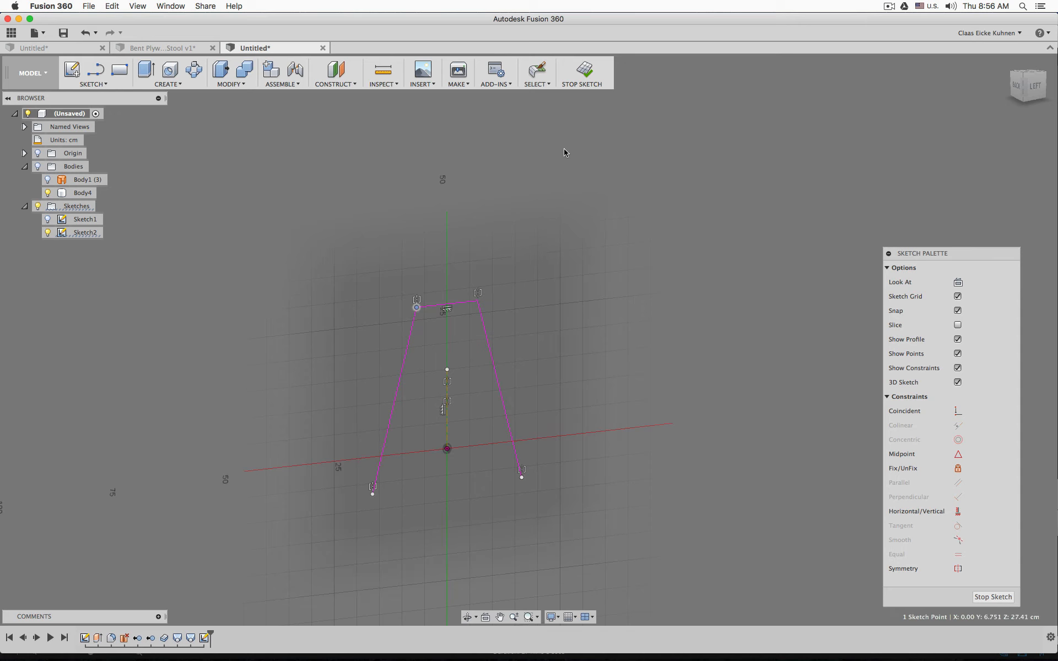
- Finish the trapezoid sketch and show the bodies again
click(582, 72)
click(38, 166)
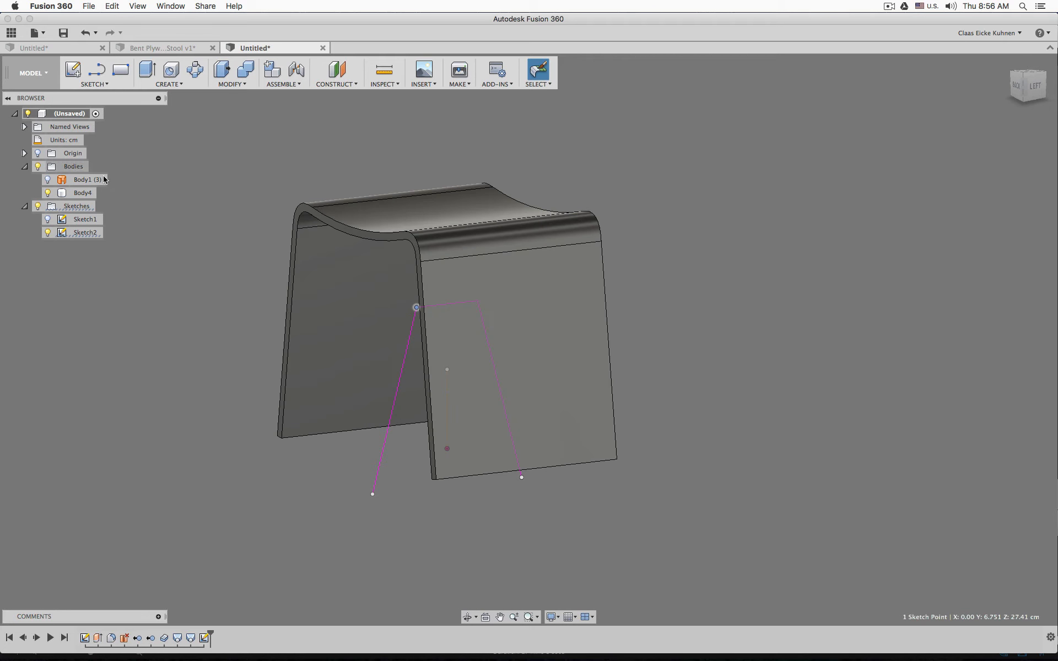
click(211, 219)
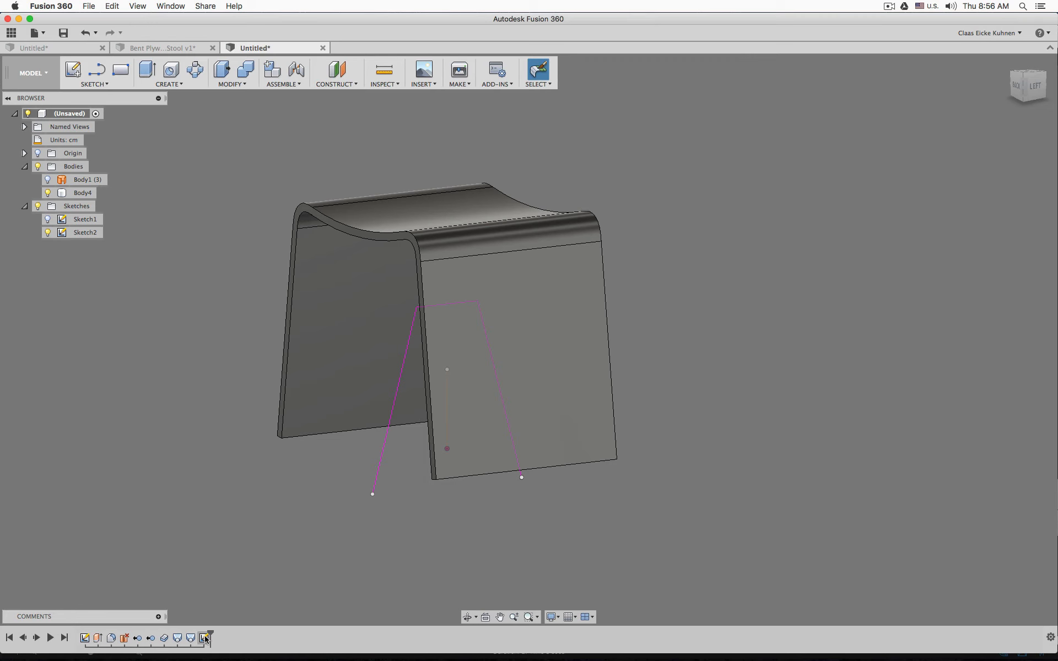
shift+middle_drag(632, 324, 708, 314)
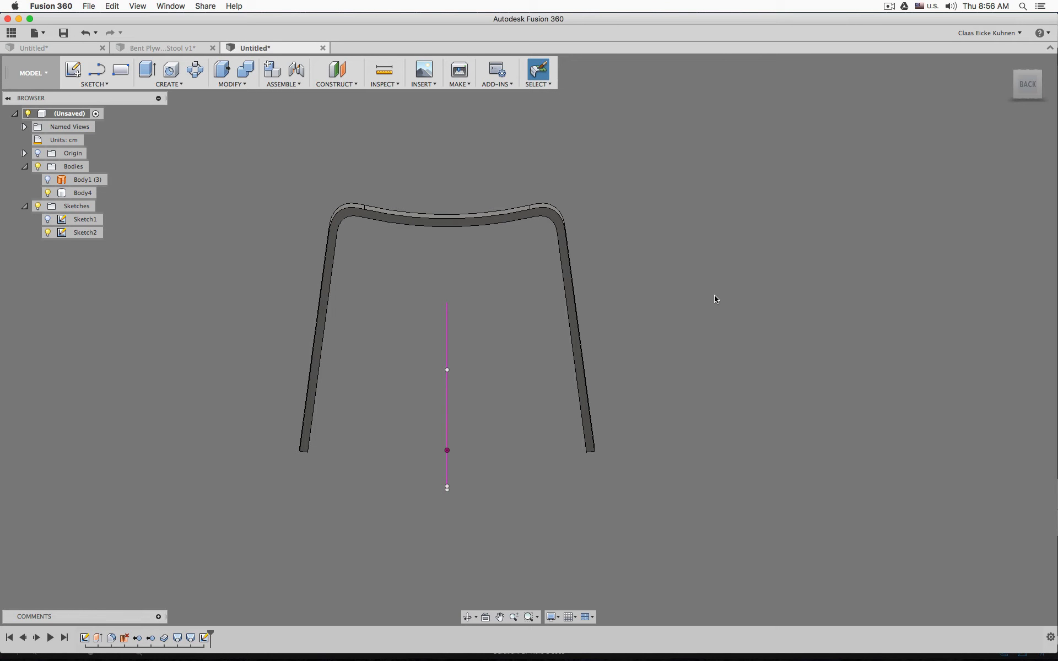
shift+middle_drag(518, 353, 504, 347)
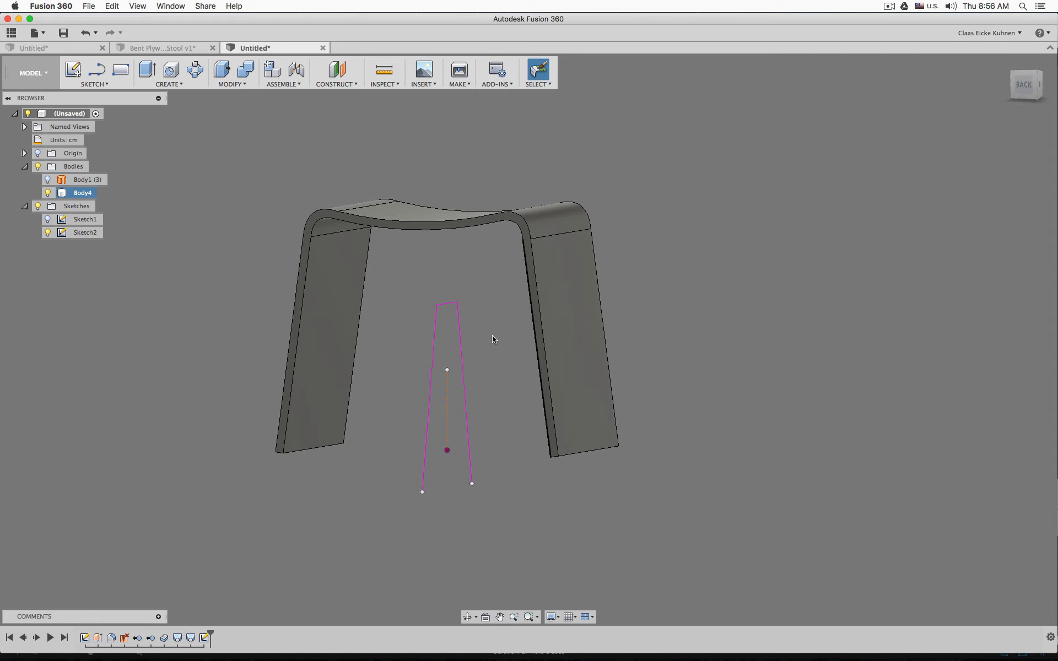
- Reorder Sketch2 in the timeline so it comes directly before the feature that thickens the surface panels
drag(210, 634, 158, 638)
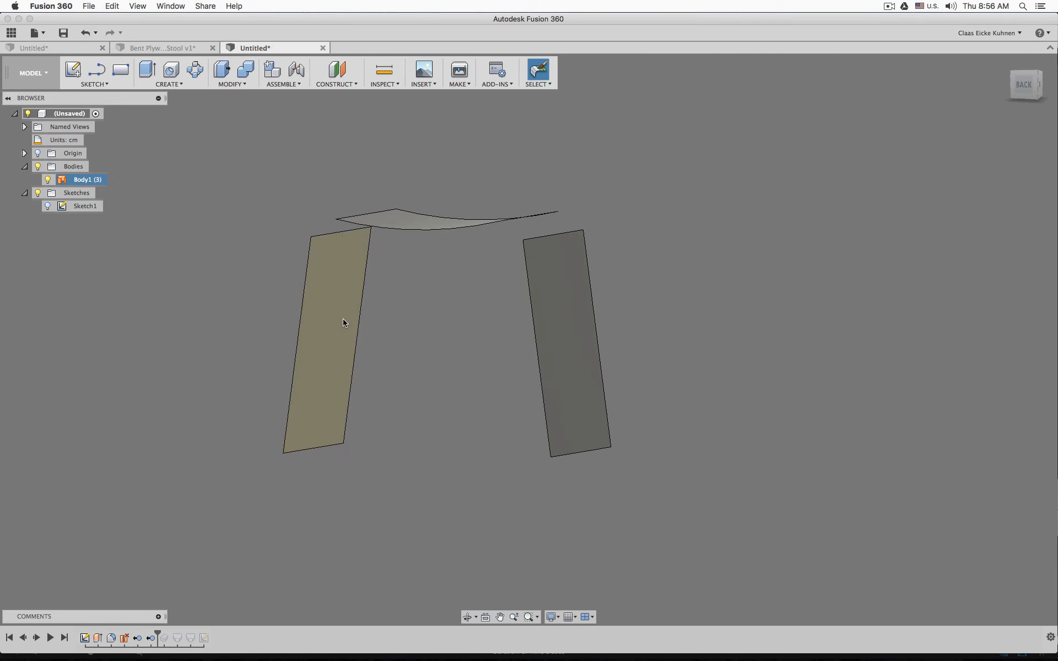
click(203, 638)
drag(158, 634, 208, 639)
click(206, 639)
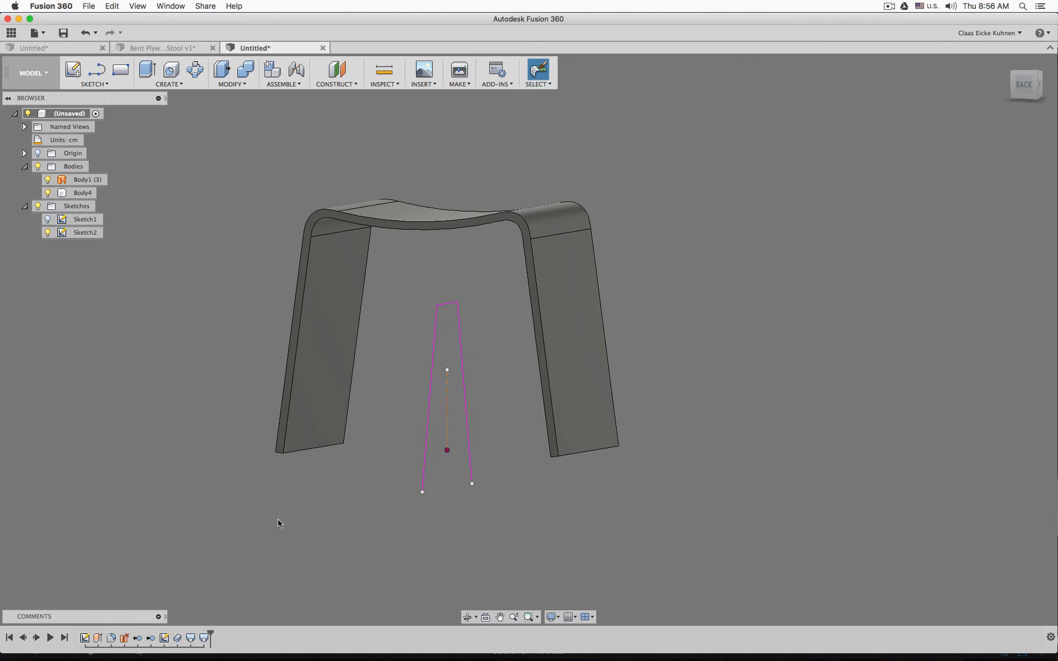
- Roll the timeline back to just after Sketch2, before the surface panels are thickened
click(165, 638)
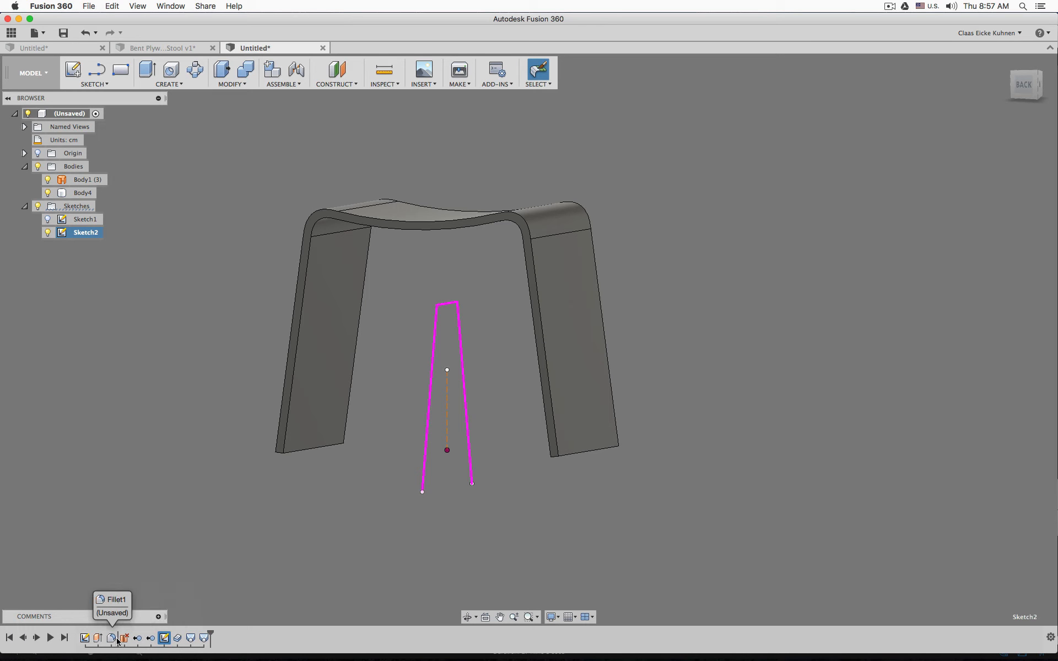
drag(142, 657, 138, 653)
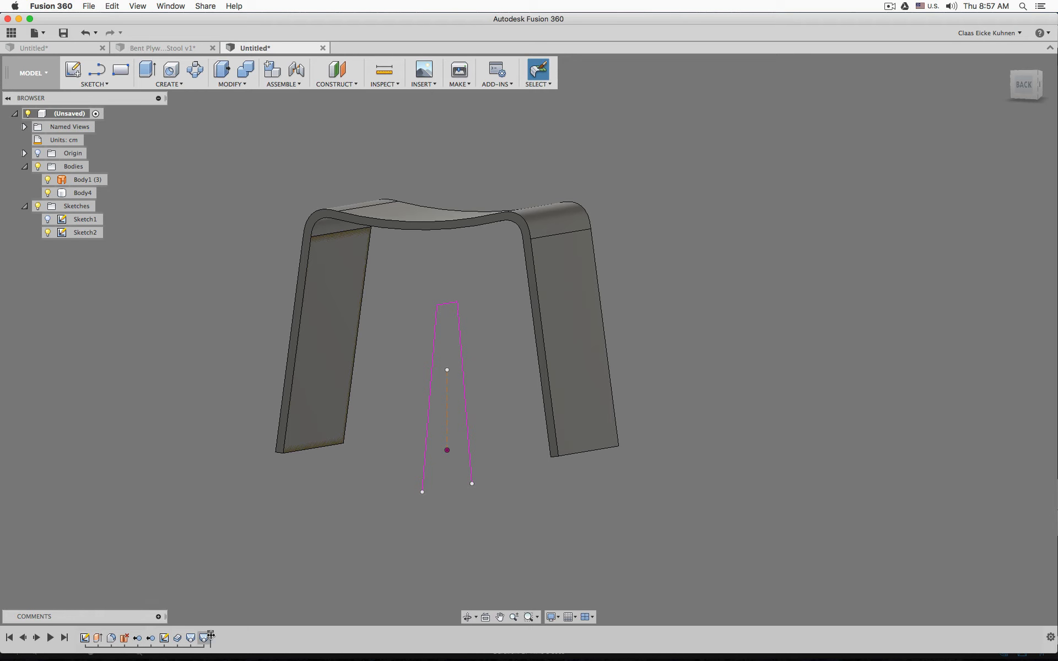
drag(209, 637, 170, 631)
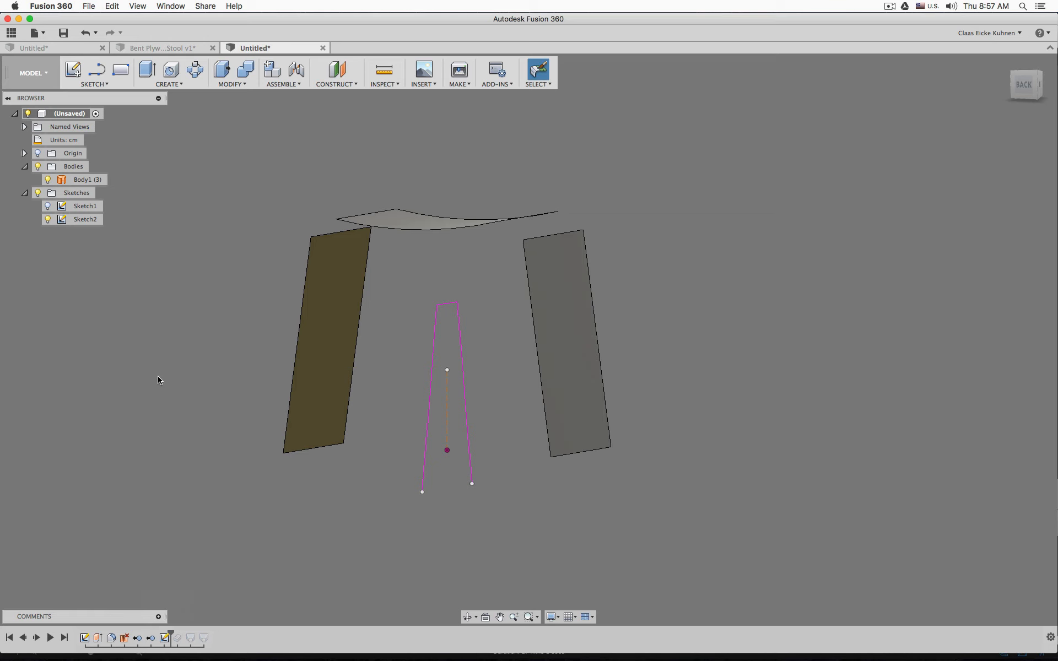
- Switch to the Patch workspace and trim both leg surfaces with the Sketch2 profile, removing the areas inside the trapezoid
shift+middle_drag(170, 370, 176, 316)
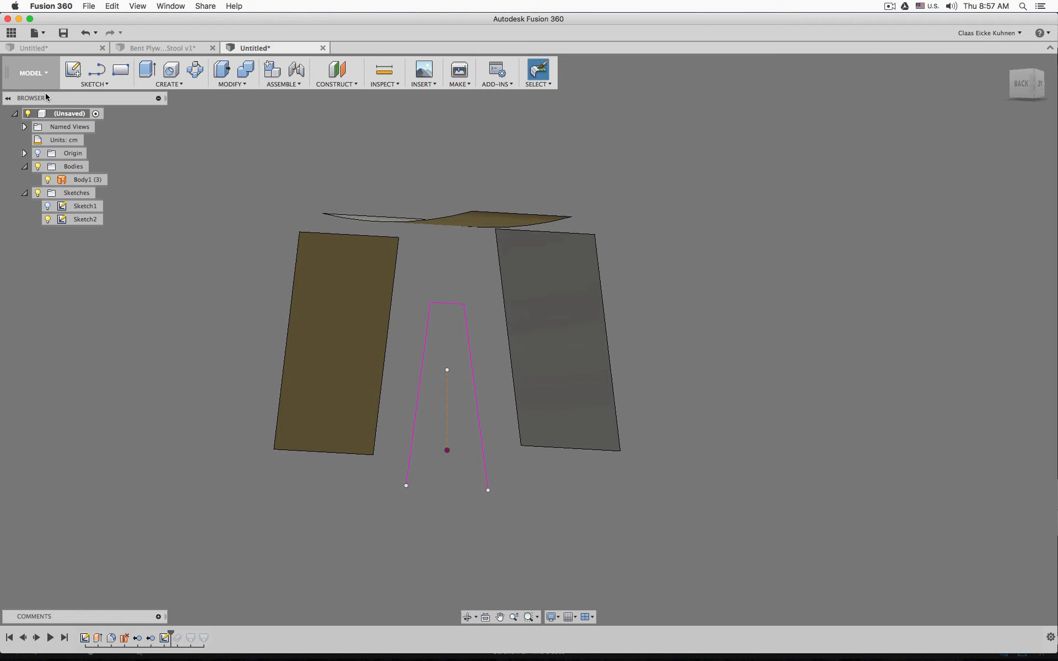
click(33, 73)
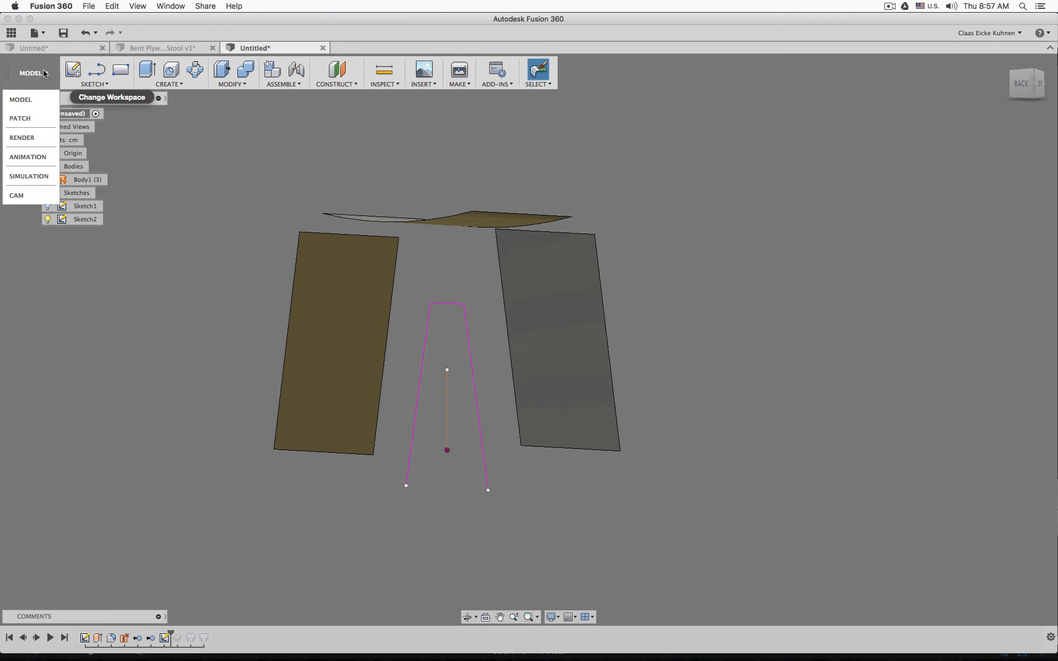
click(39, 119)
click(196, 82)
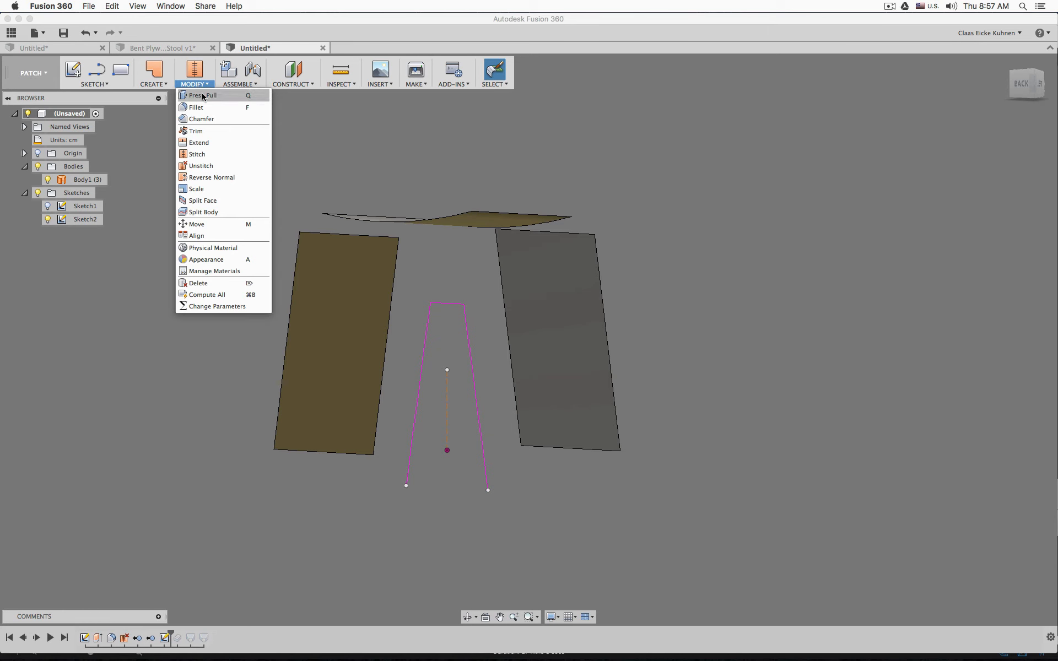
click(214, 132)
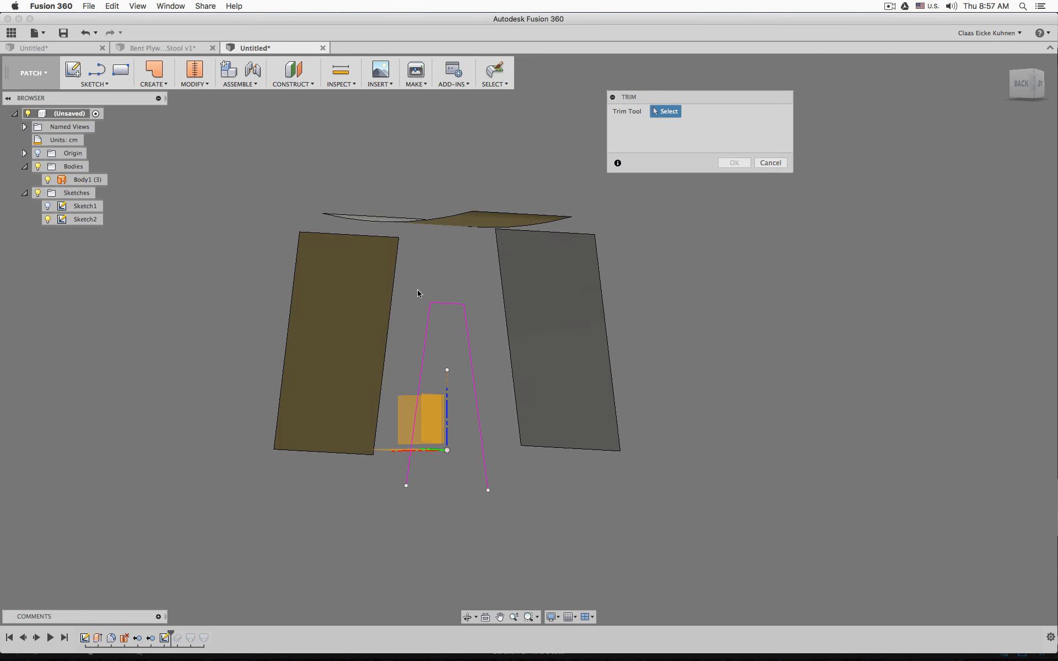
click(464, 311)
shift+middle_drag(685, 303, 496, 306)
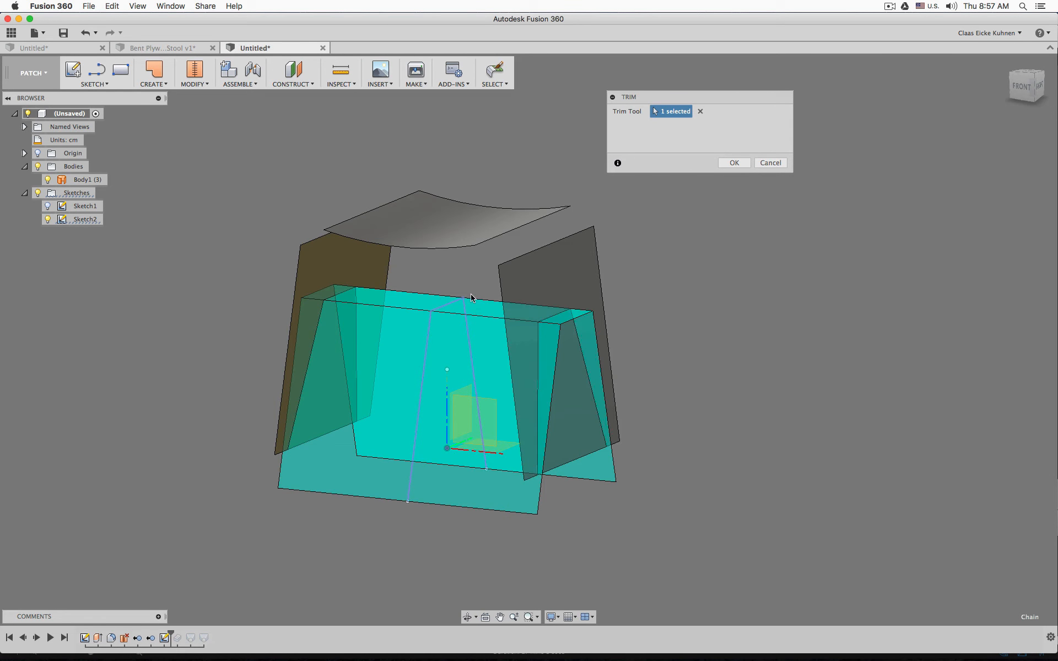
shift+middle_drag(671, 349, 633, 344)
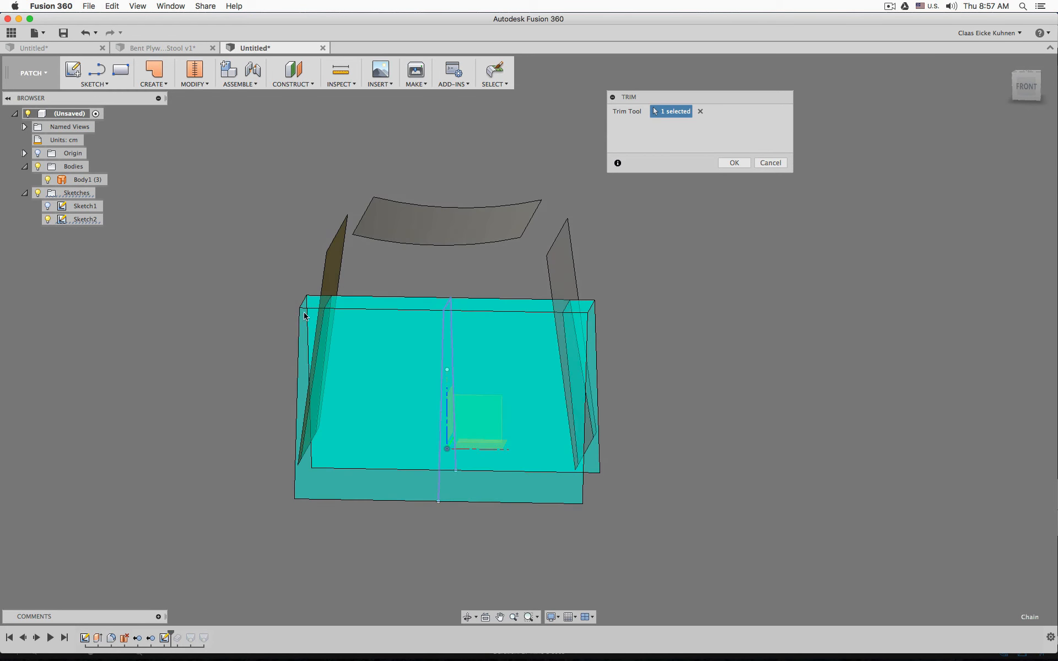
shift+middle_drag(761, 326, 710, 328)
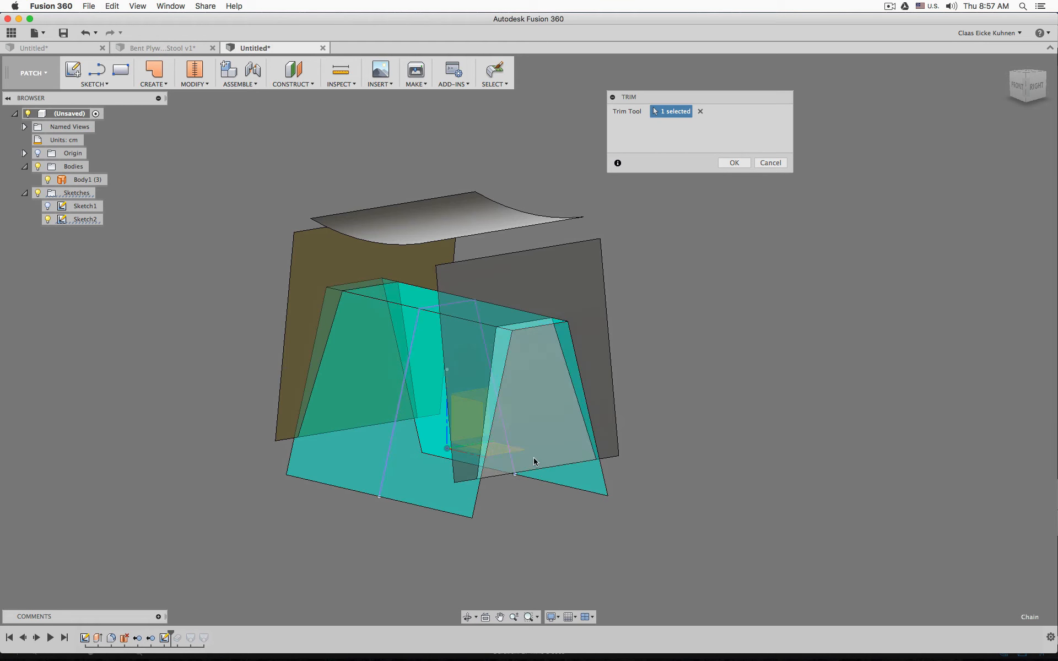
shift+middle_drag(169, 467, 293, 467)
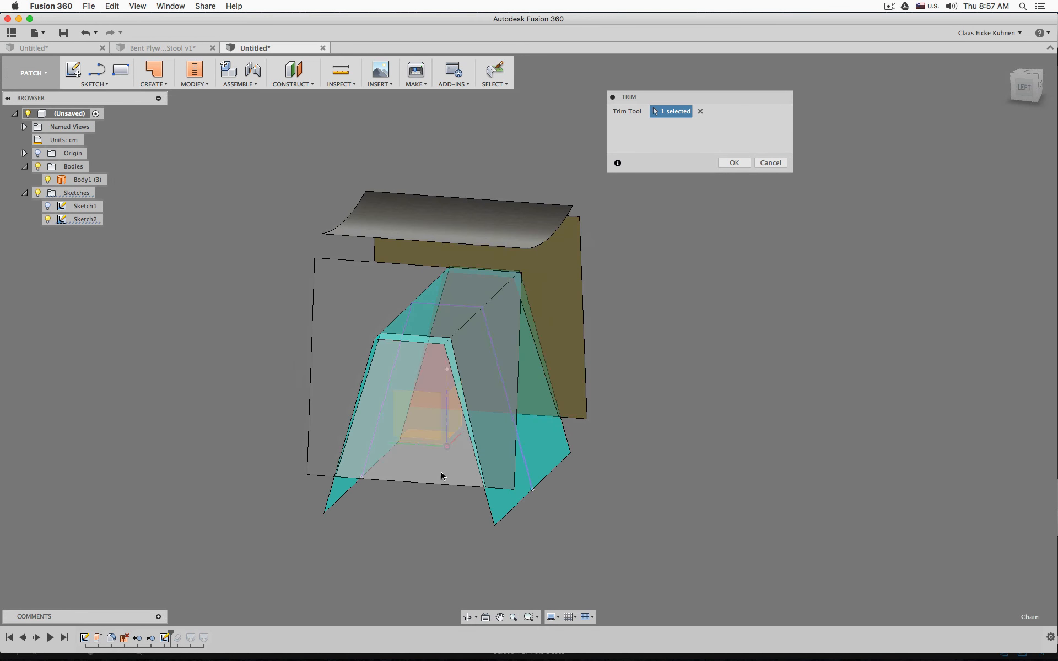
click(735, 163)
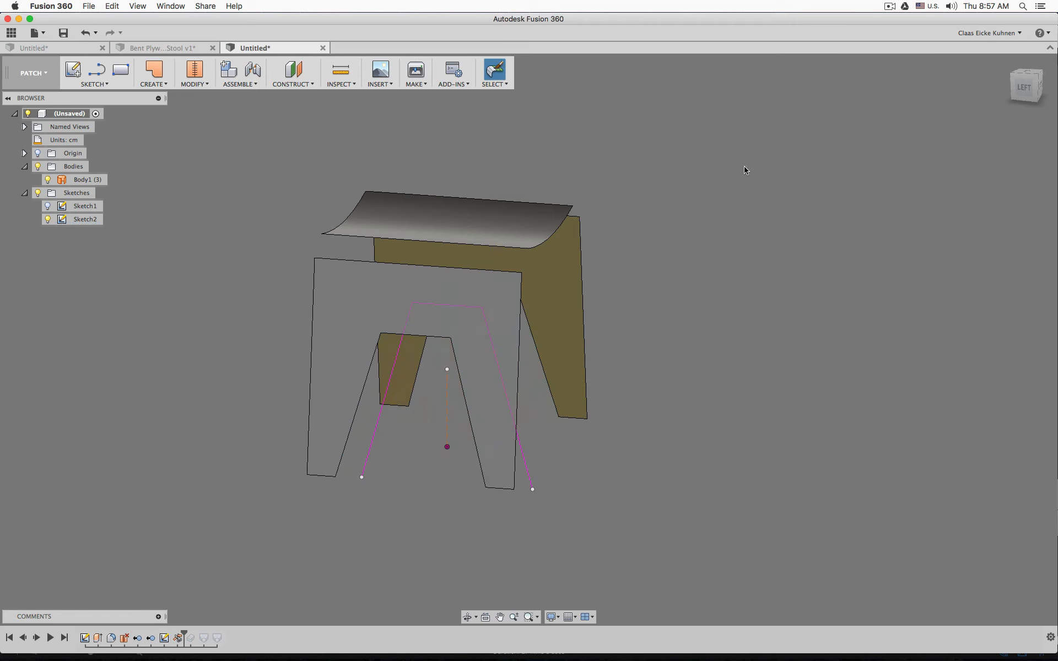
- Roll the timeline forward to the end so the thicken and corner features rebuild on the trimmed panels
shift+middle_drag(667, 320, 553, 314)
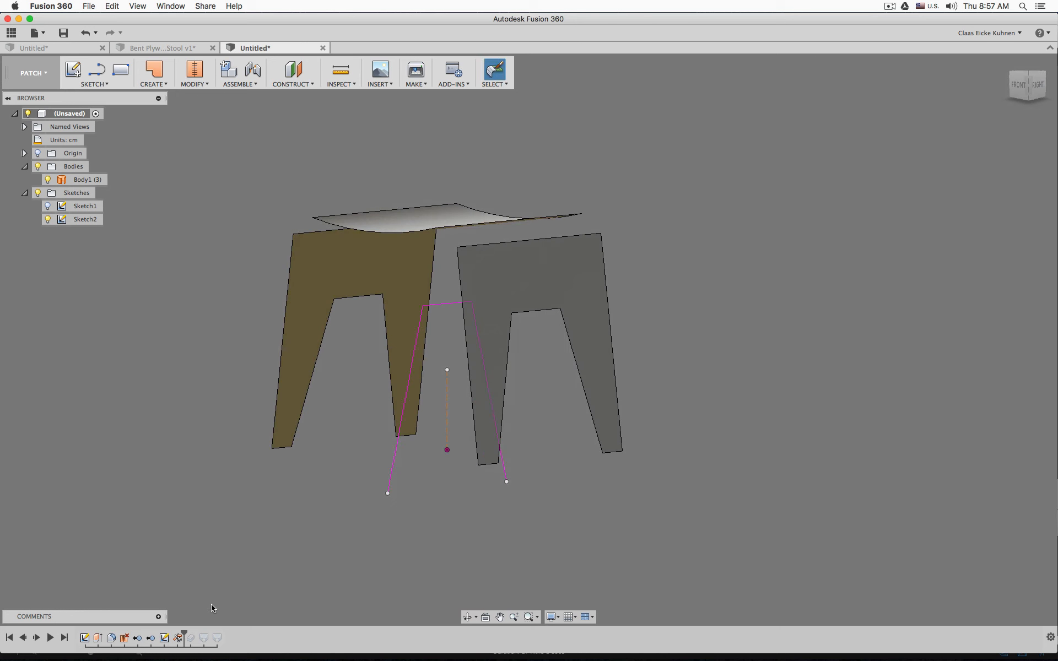
drag(184, 632, 202, 632)
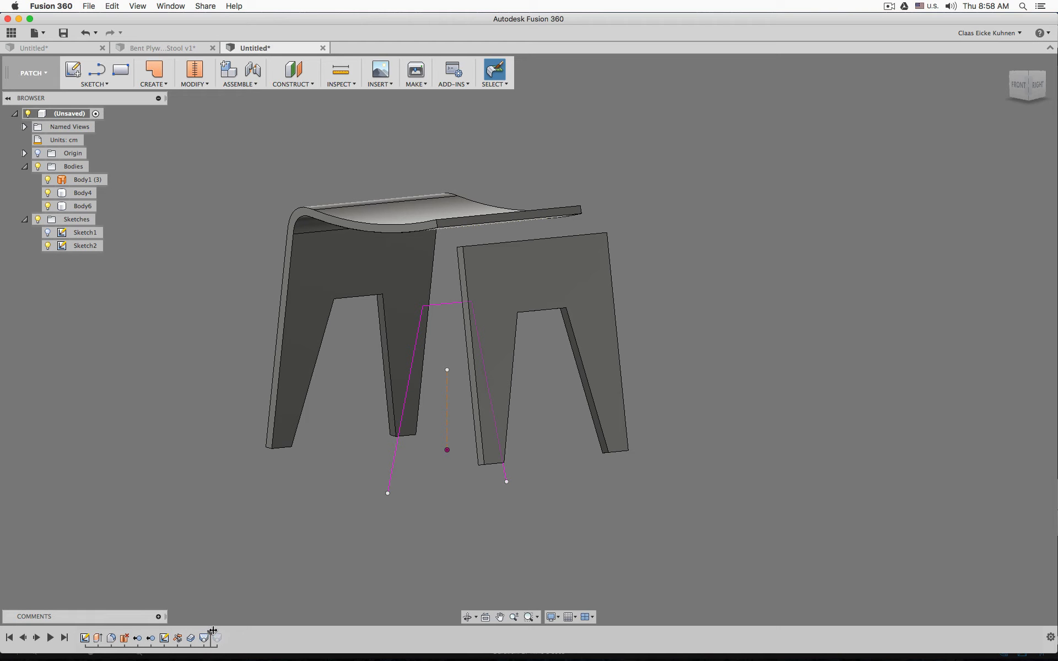
drag(209, 633, 221, 634)
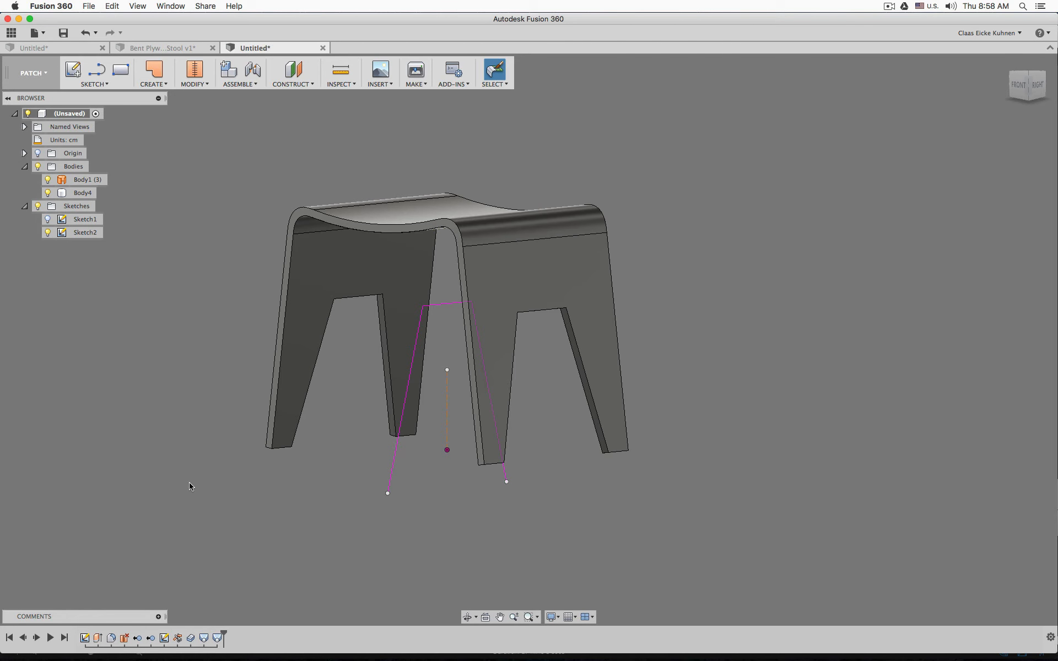
- Hide the surface body Body1 and raise the trapezoid's upper corner to about Y -8.8, Z 32.3 cm
mouse_move(190, 482)
shift+middle_down()
mouse_move(223, 455)
mouse_move(340, 457)
shift+middle_up()
shift+middle_drag(408, 471, 371, 464)
click(48, 180)
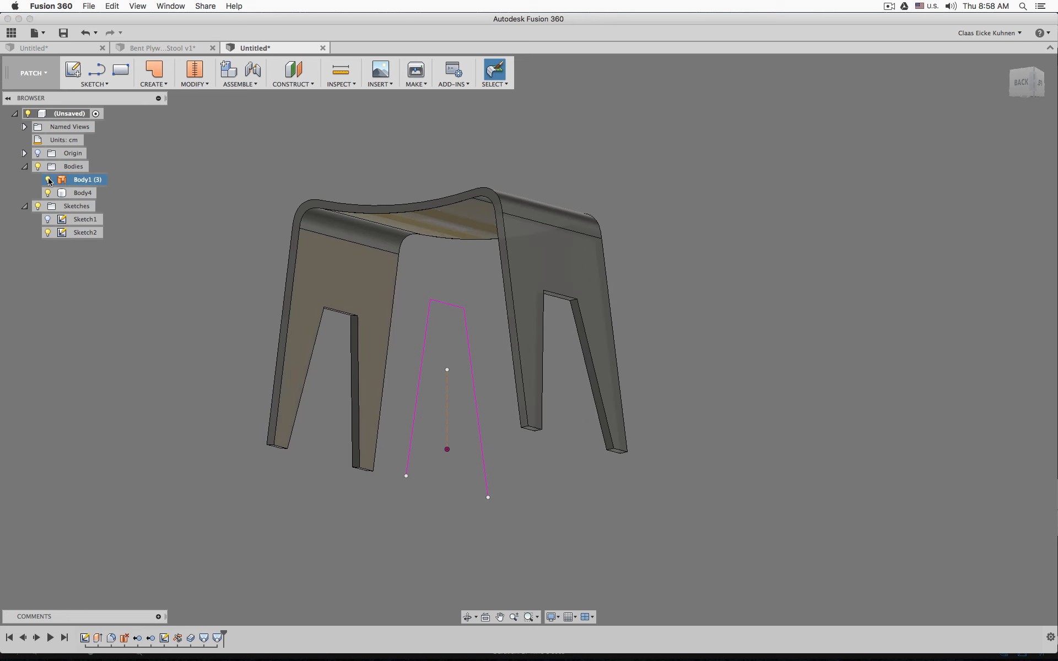
shift+middle_drag(245, 436, 114, 482)
mouse_move(423, 307)
mouse_down()
mouse_move(411, 303)
mouse_move(415, 284)
mouse_up()
mouse_move(716, 372)
shift+middle_down()
mouse_move(680, 338)
mouse_move(649, 359)
mouse_move(687, 342)
mouse_move(722, 359)
shift+middle_up()
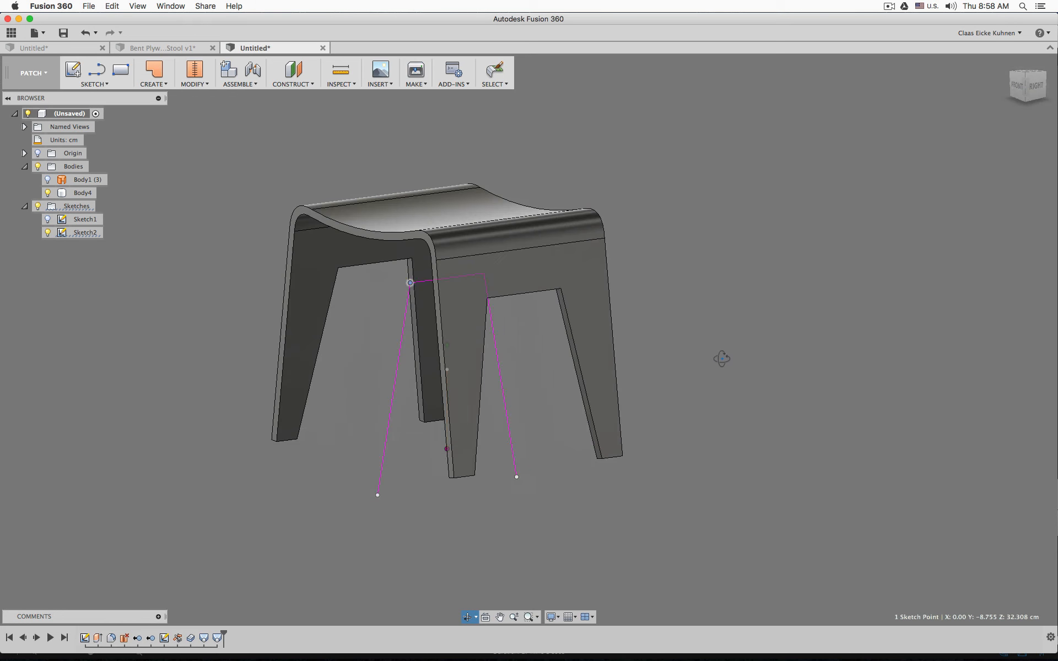
- Edit Sketch2 in the right view and dimension the vertical distances from the origin to a lower endpoint and an upper corner
double_click(167, 642)
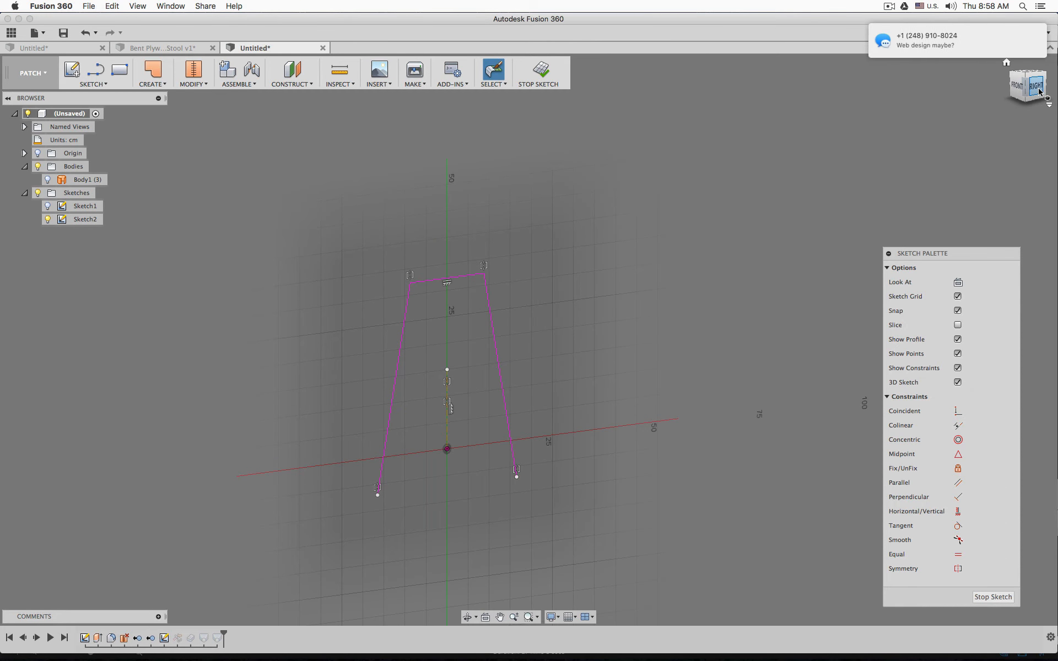
click(1038, 86)
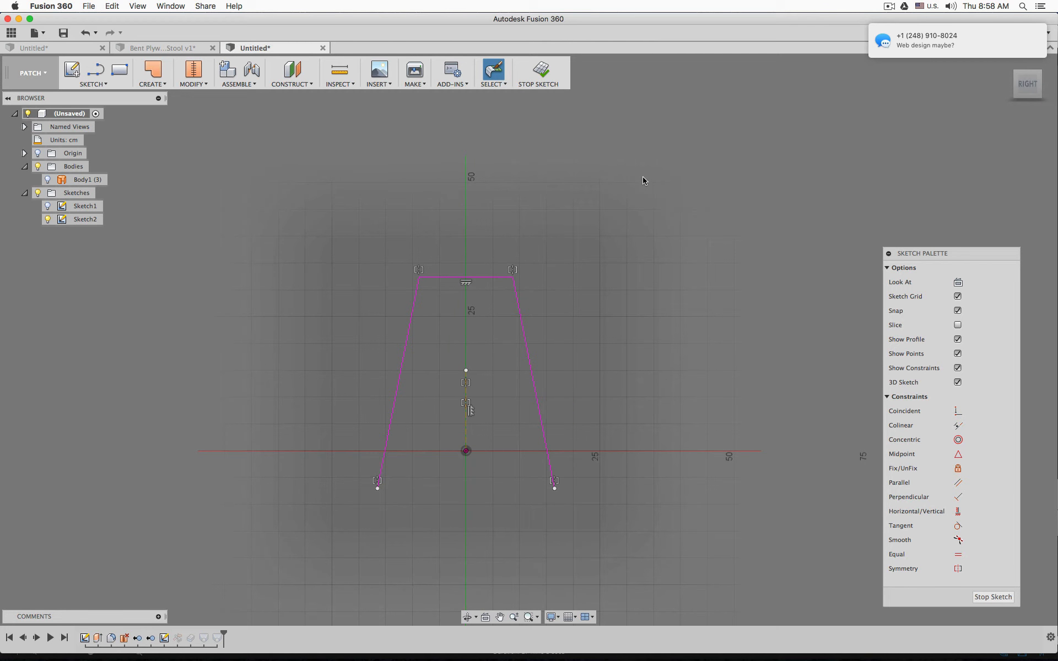
key(d)
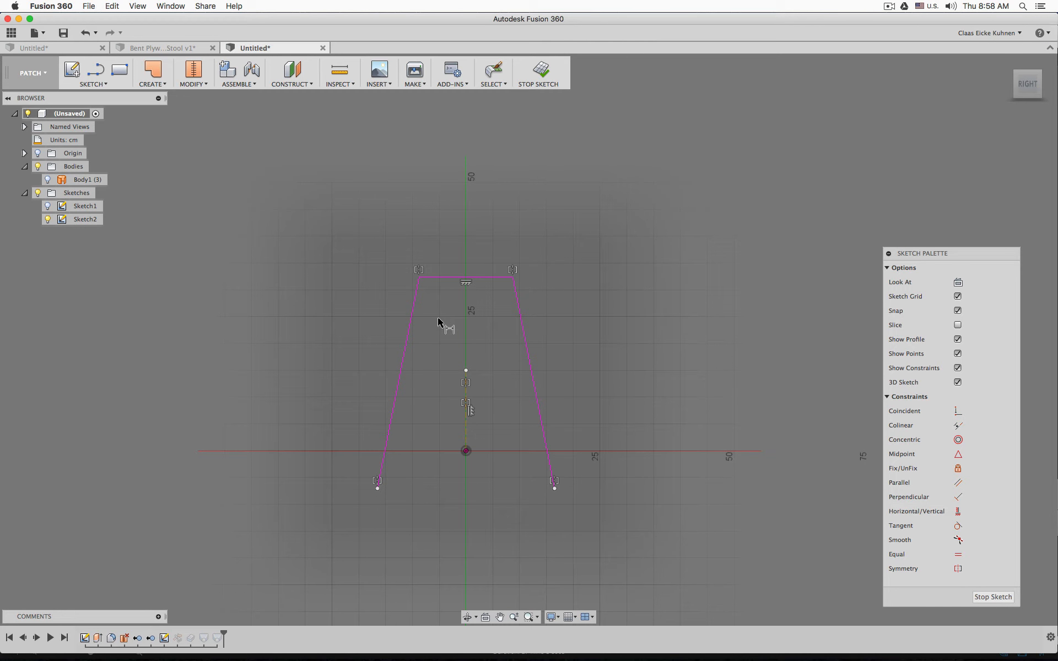
click(378, 489)
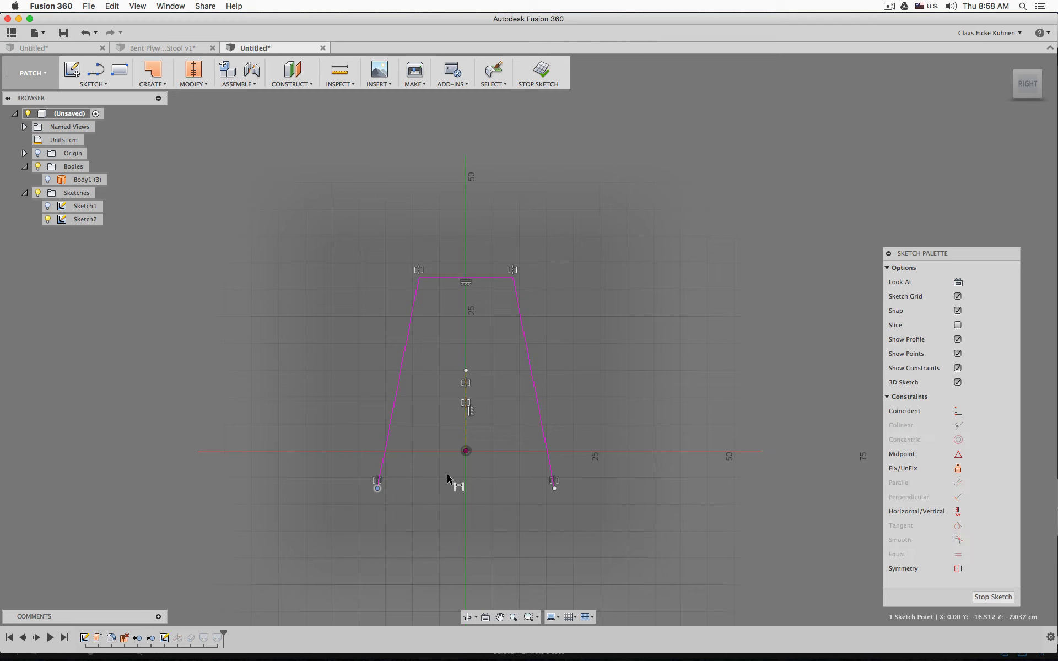
click(466, 451)
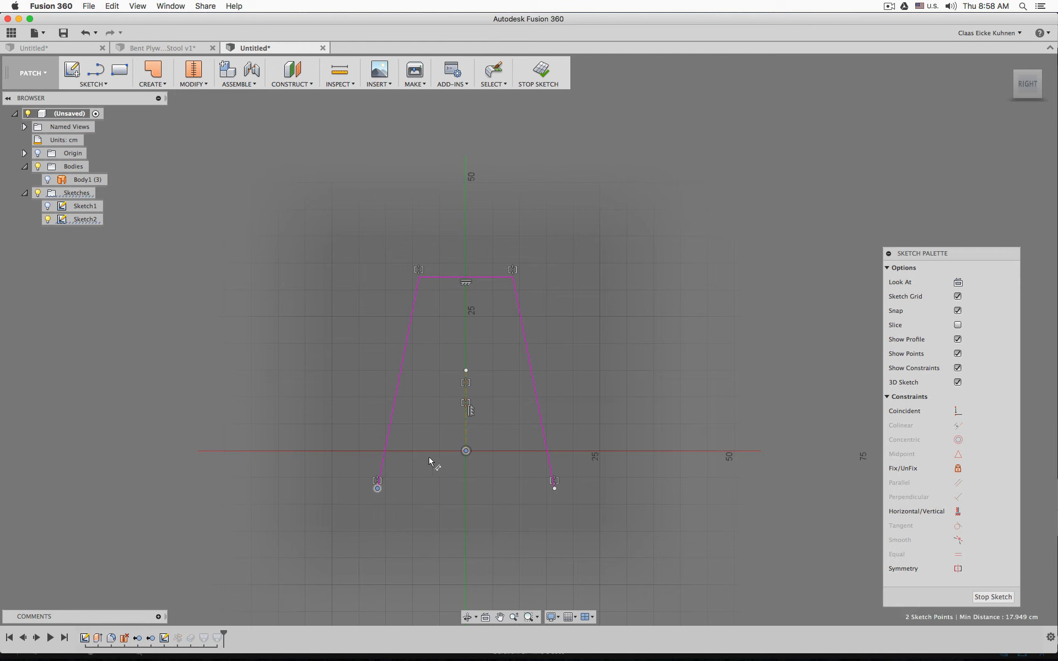
click(306, 478)
click(465, 451)
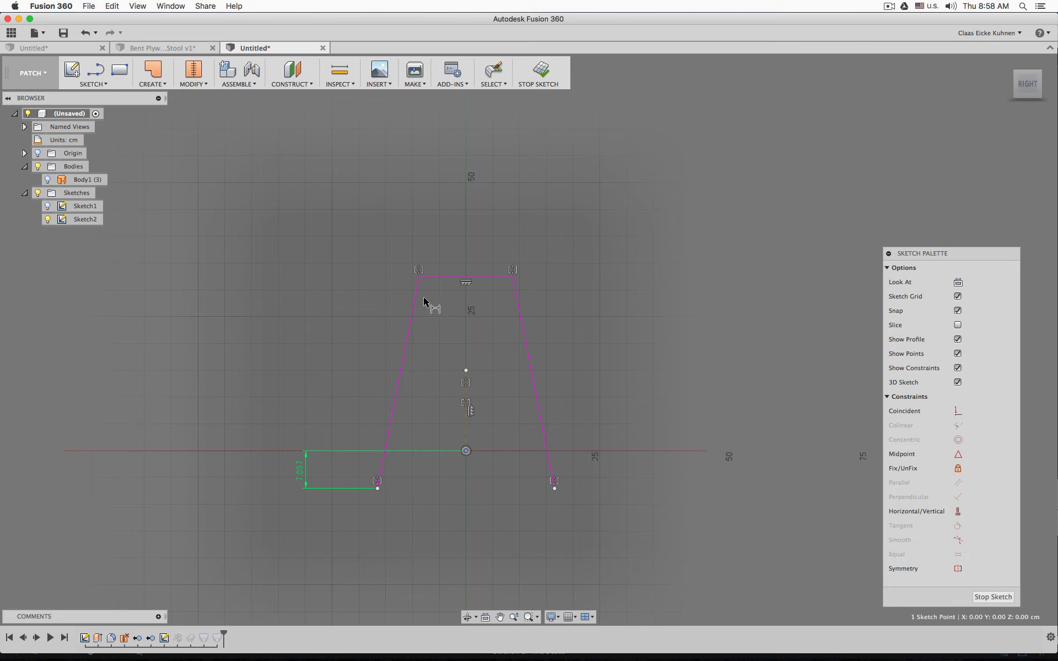
click(418, 277)
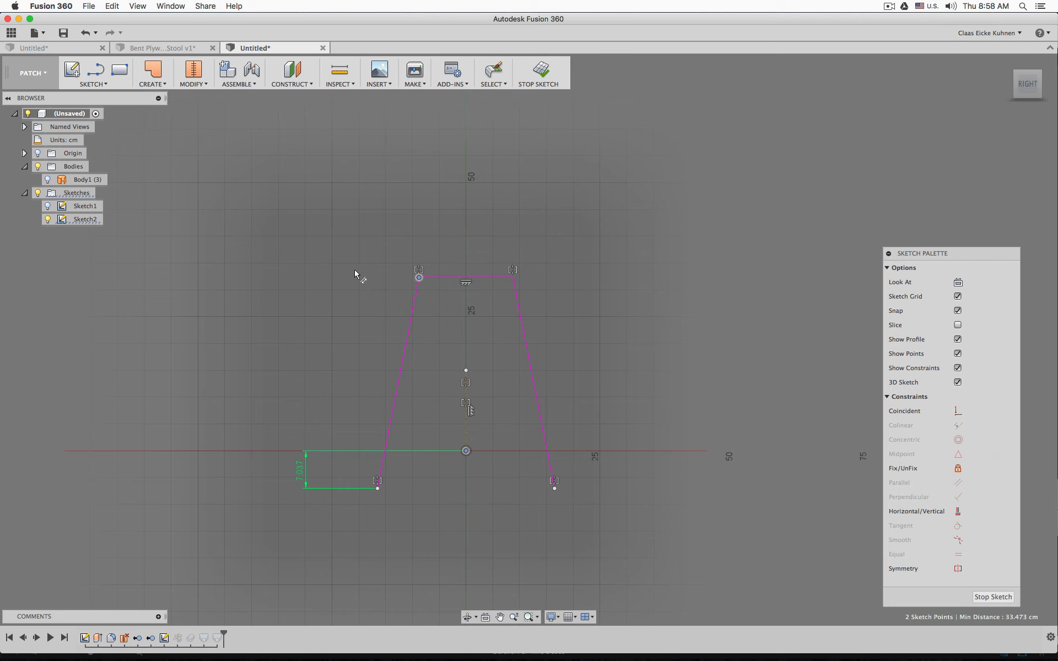
click(311, 330)
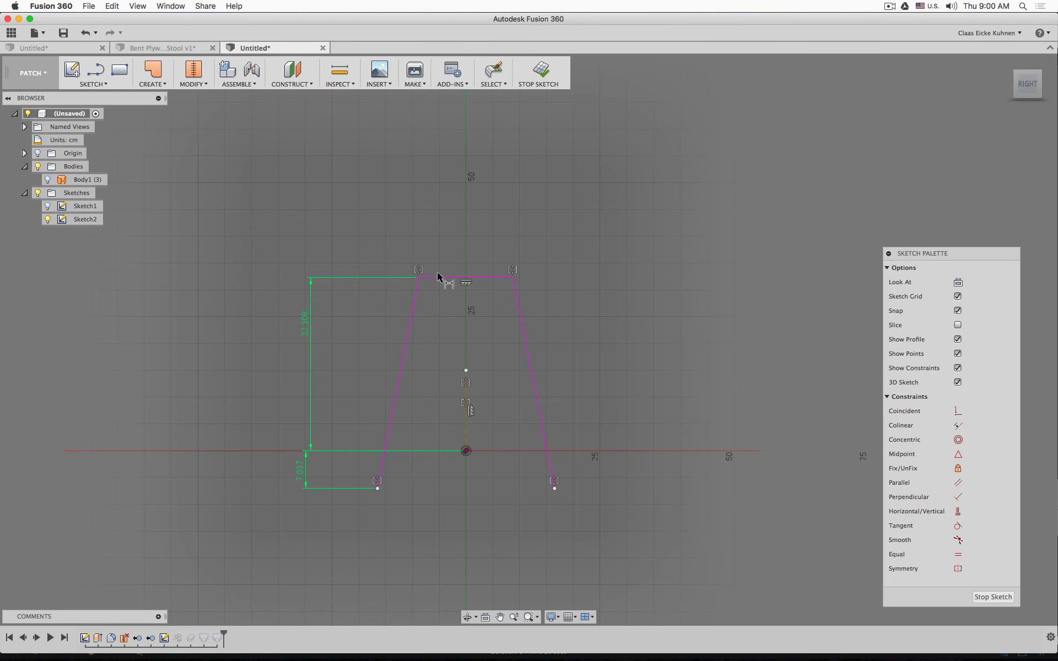
- Dimension the trapezoid's top edge and set its length to 17.5 cm
click(438, 277)
click(435, 211)
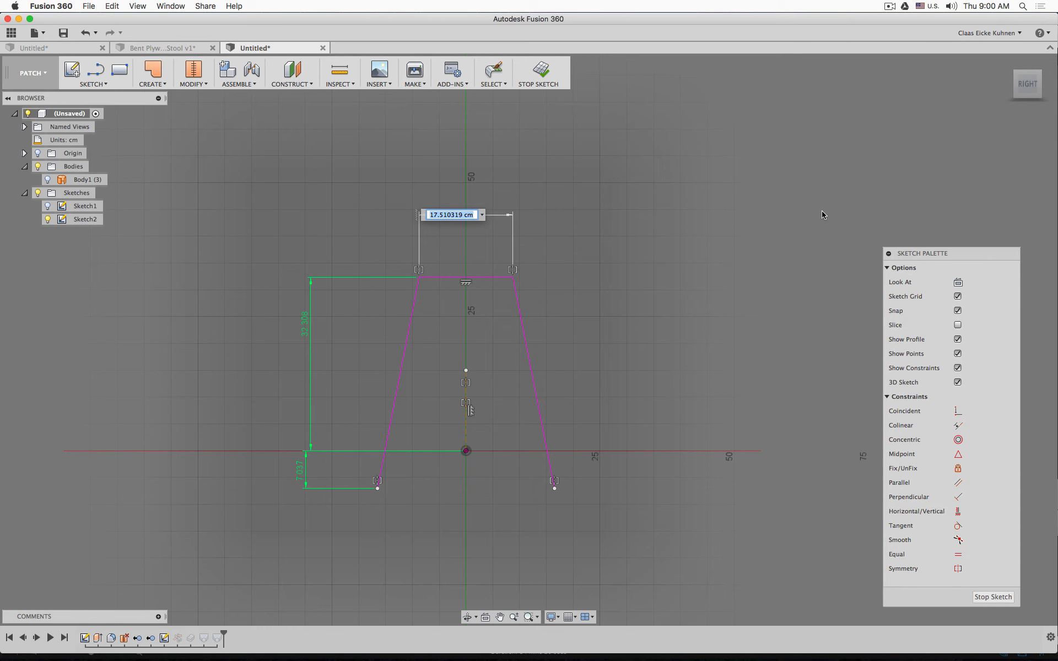
text(17.5)
key(Return)
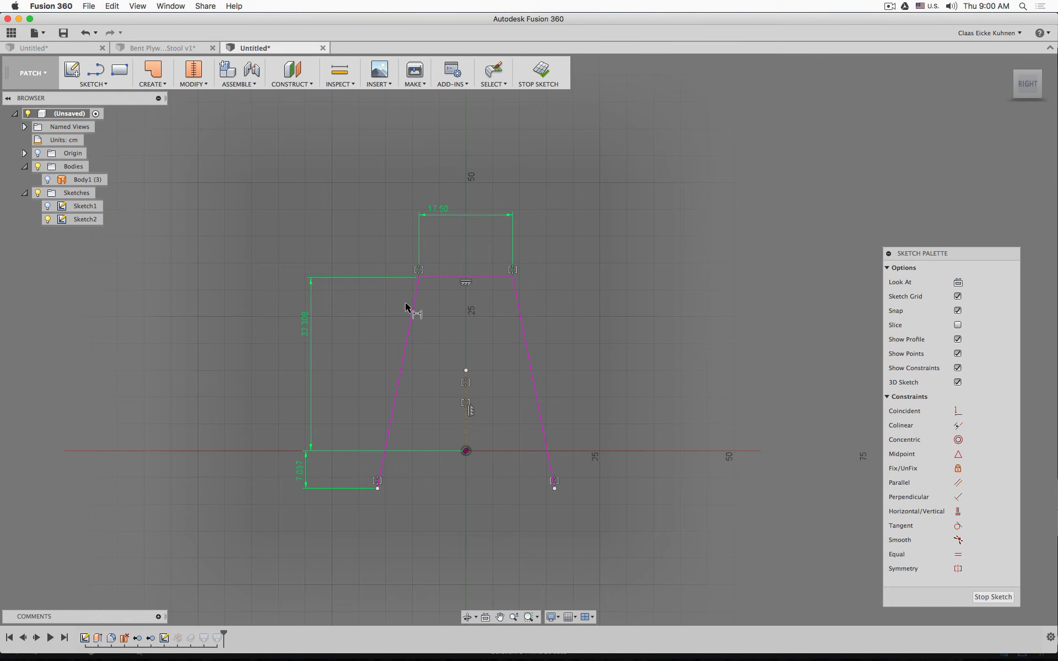
- Set the vertical distance from the origin to the trapezoid's upper corner to 32 cm
double_click(310, 329)
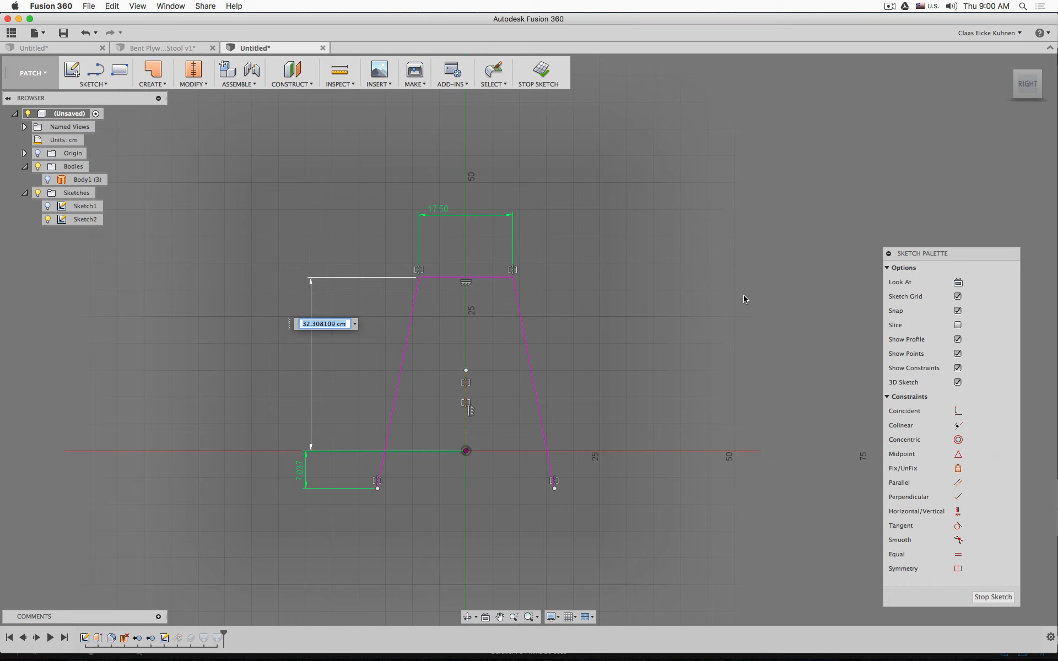
key(Right)
key(BackSpace)
key(BackSpace)
key(BackSpace)
key(BackSpace)
key(BackSpace)
key(Return)
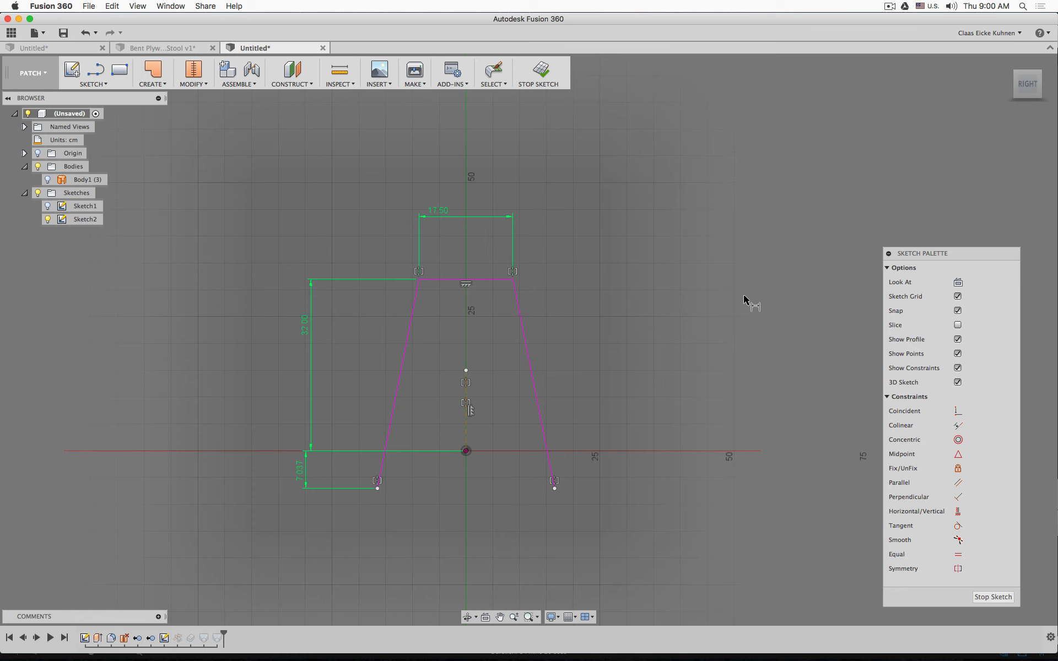
- Finish editing the trapezoid sketch and switch to the Model workspace
double_click(299, 478)
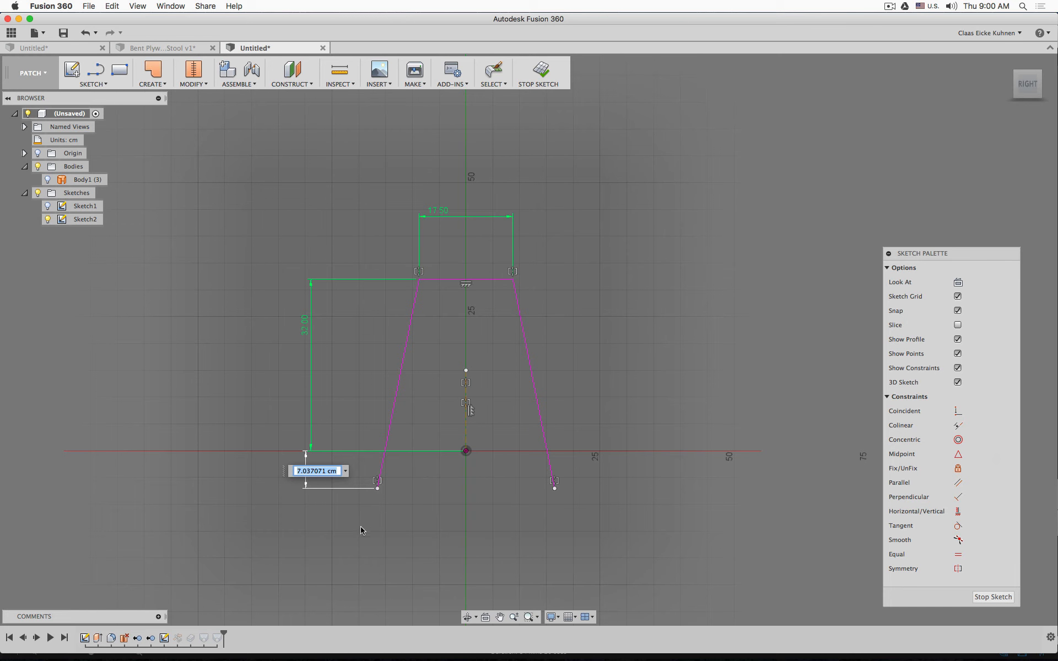
click(543, 74)
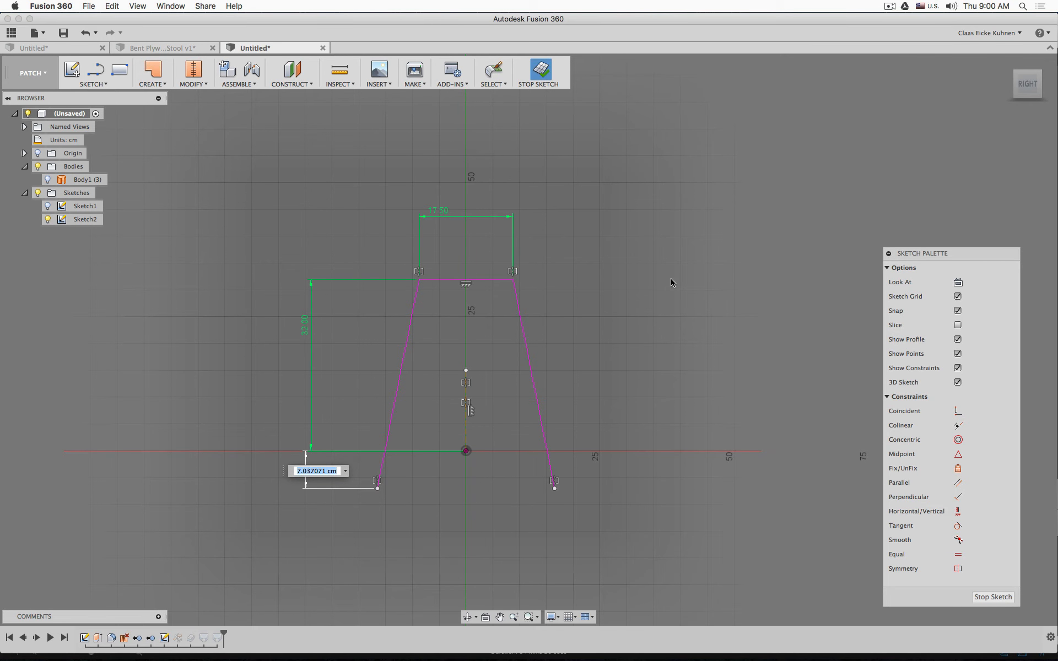
shift+middle_drag(315, 310, 262, 274)
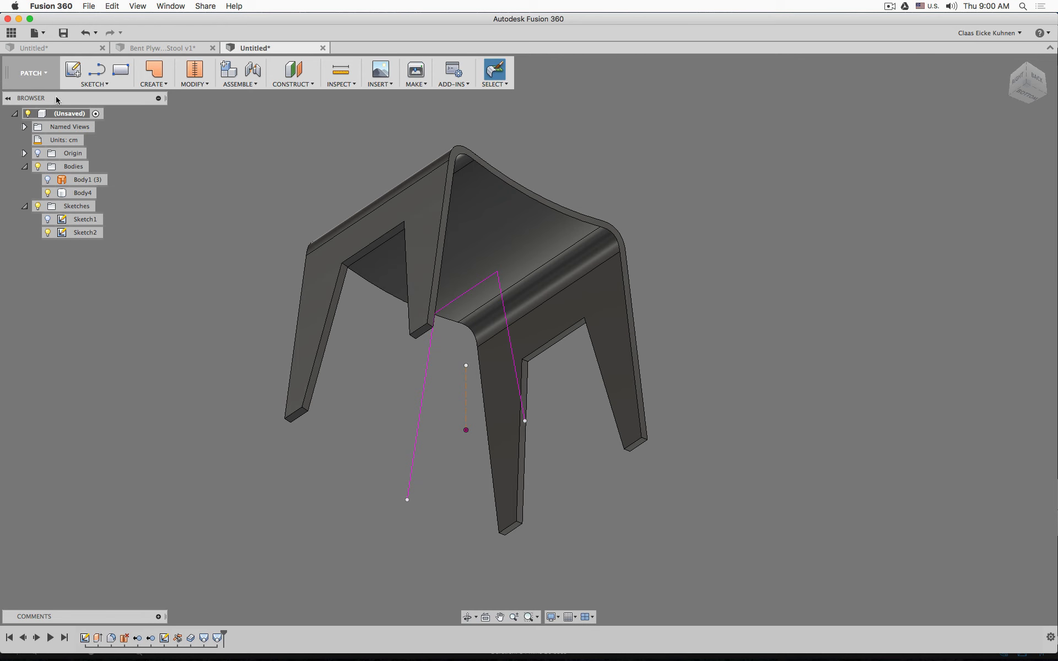
click(44, 74)
click(40, 98)
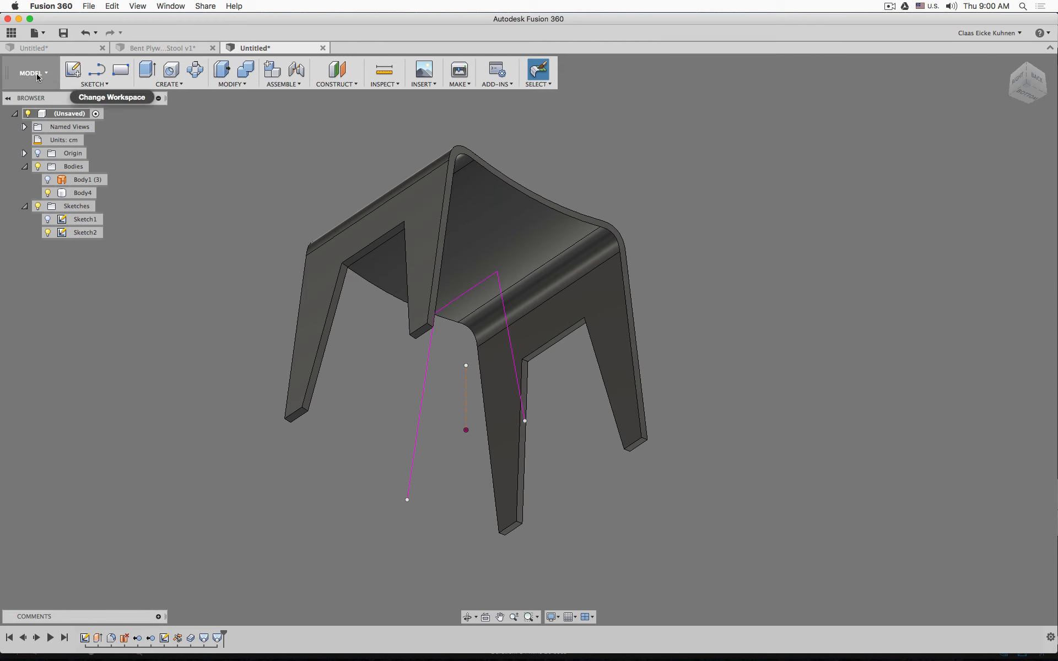
- Start a Fillet on the four upper inner corner edges of the stool's two leg openings
click(232, 83)
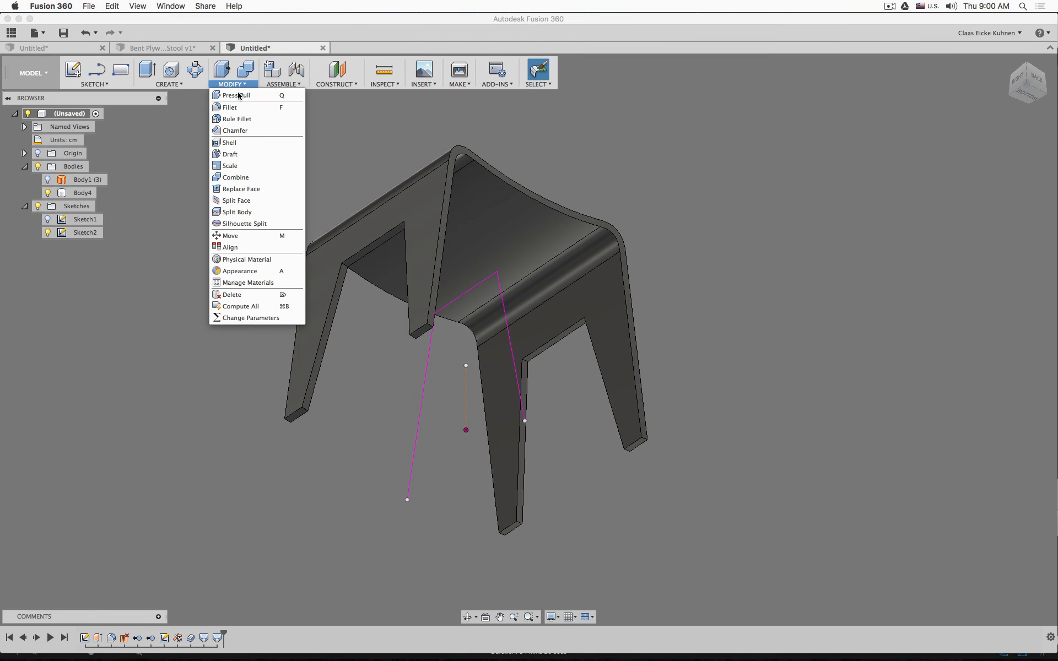
click(245, 108)
scroll(321, 199, up, 5)
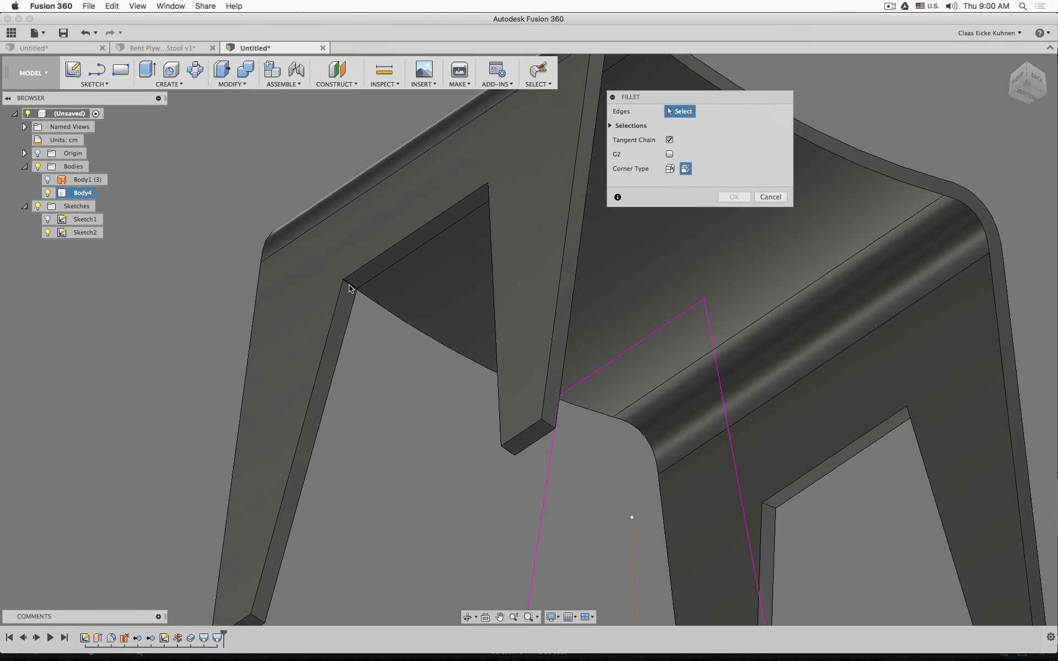
click(348, 286)
shift+middle_drag(385, 323, 524, 393)
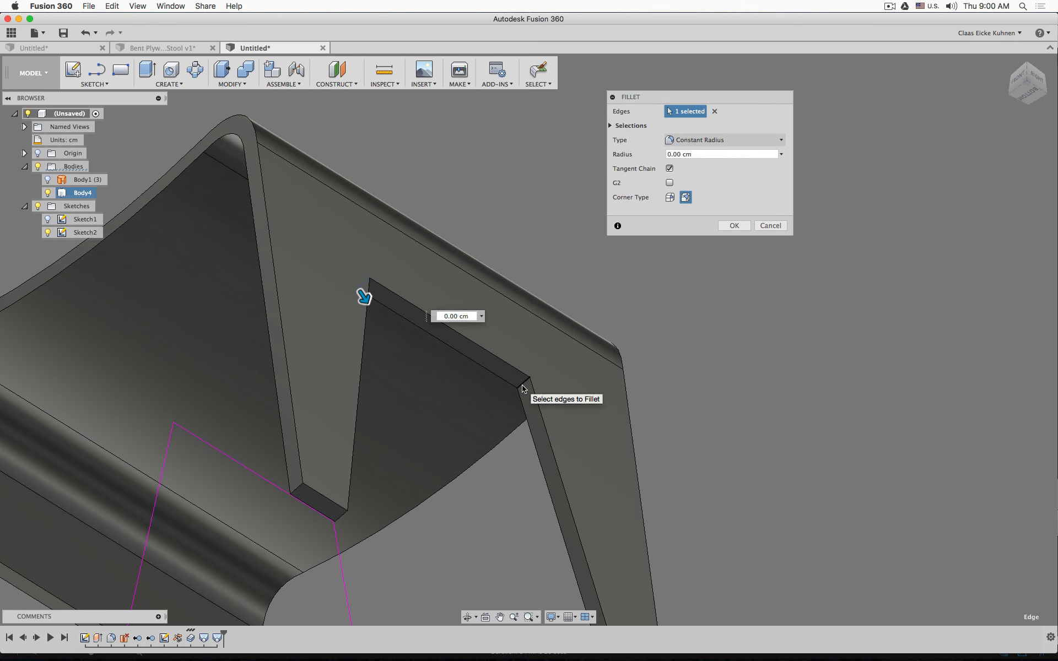
click(524, 387)
middle_drag(432, 490, 394, 399)
click(320, 401)
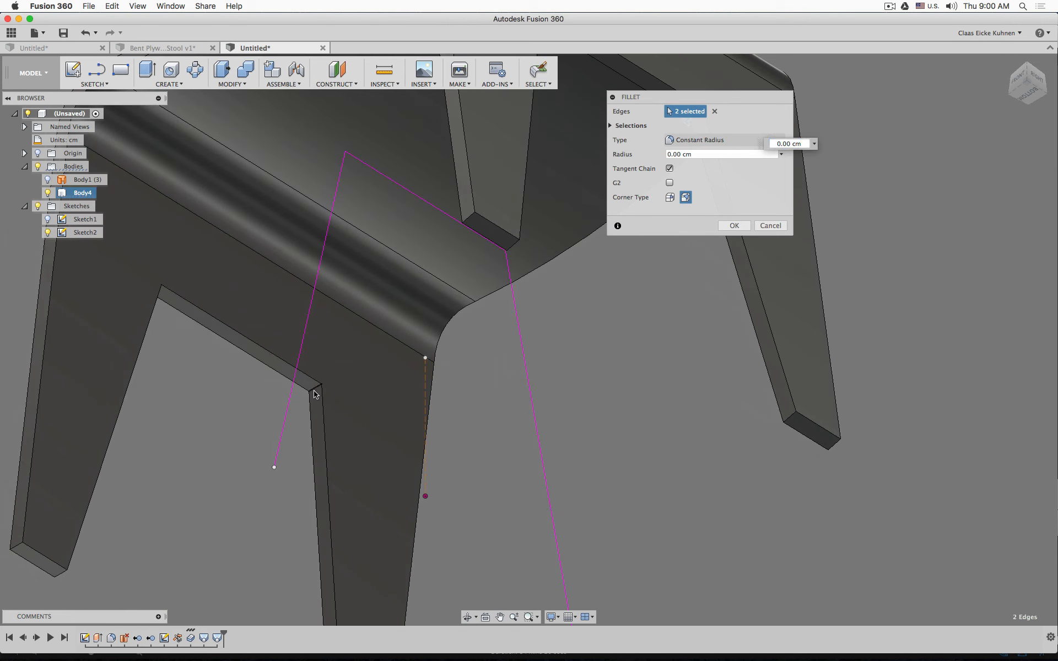
shift+middle_drag(322, 403, 312, 417)
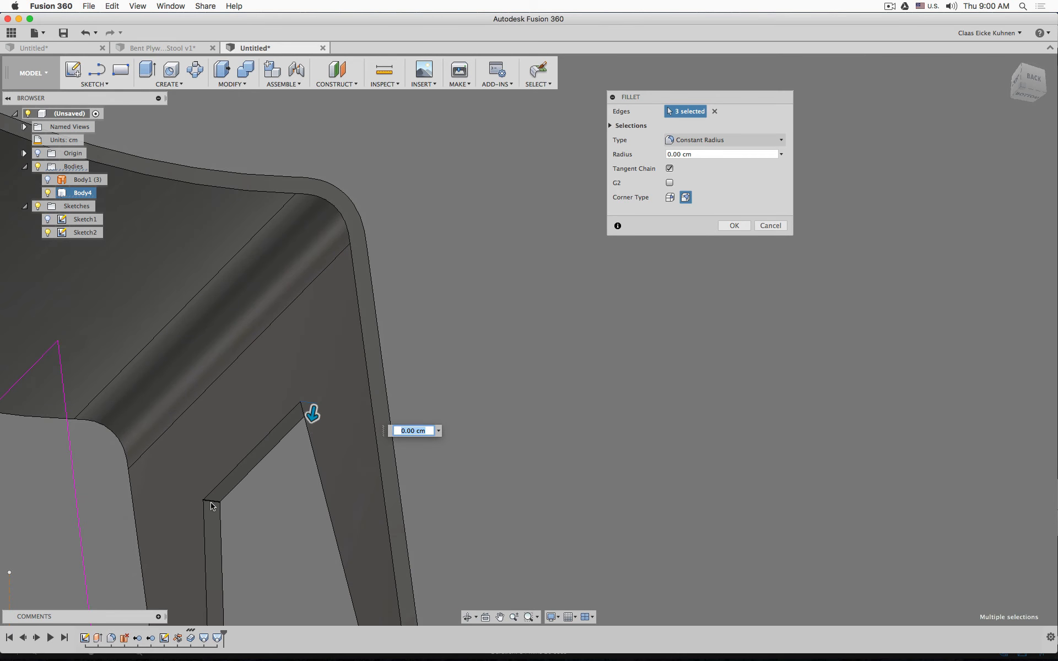
click(223, 500)
- Set the leg opening fillets to a radius of about 3.12 cm with G2 continuity
middle_drag(254, 501, 345, 349)
scroll(345, 349, up, 3)
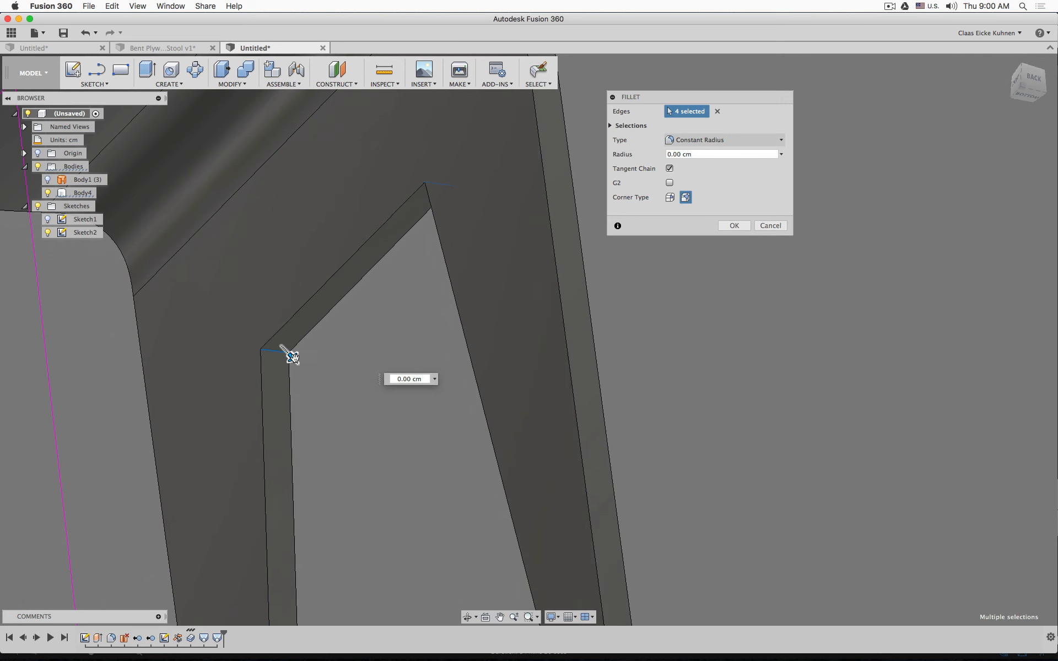
drag(289, 356, 298, 363)
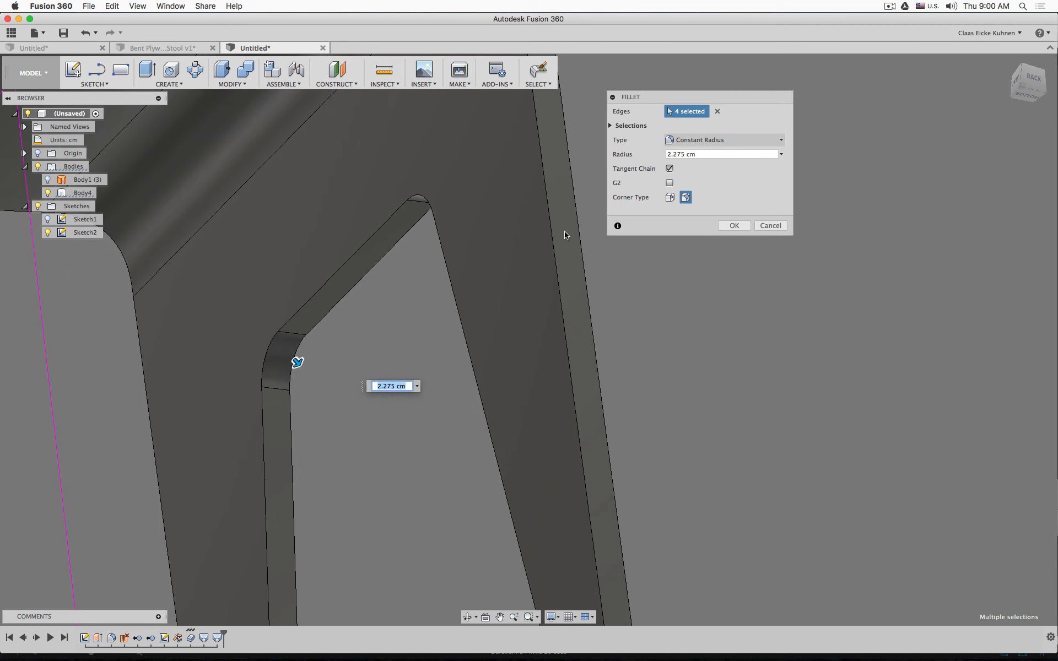
click(669, 183)
scroll(278, 368, down, 3)
shift+middle_drag(572, 326, 409, 314)
drag(497, 245, 497, 245)
click(669, 184)
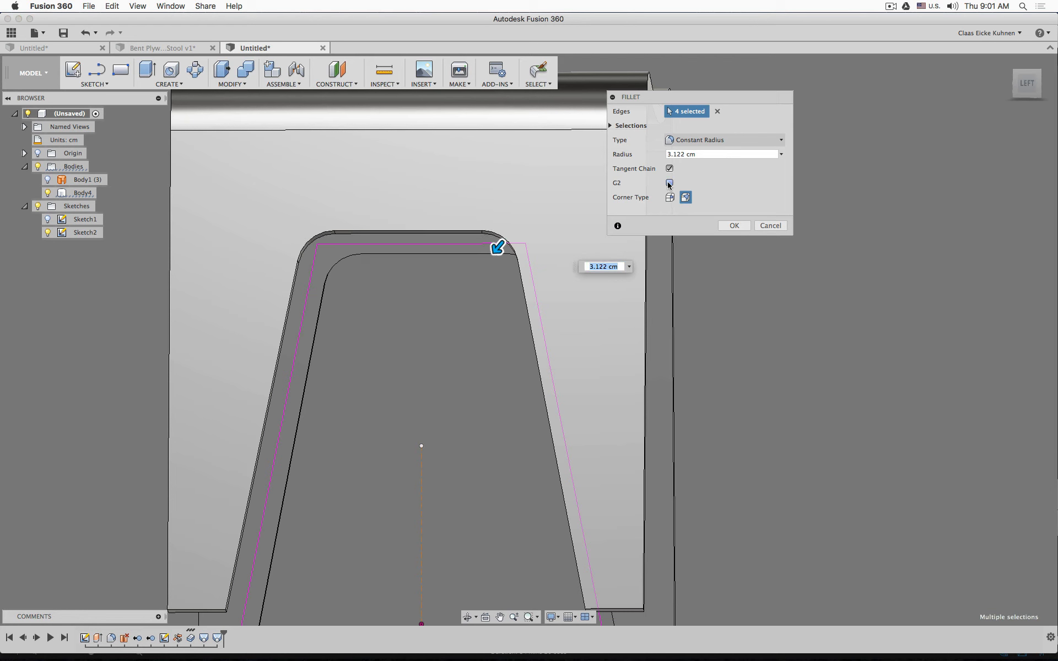
click(669, 184)
click(669, 184)
click(669, 183)
- Examine the fillet preview on both leg openings from the side and front, and cancel the fillet
mouse_move(337, 285)
shift+middle_down()
mouse_move(347, 299)
mouse_move(328, 305)
mouse_move(342, 297)
shift+middle_up()
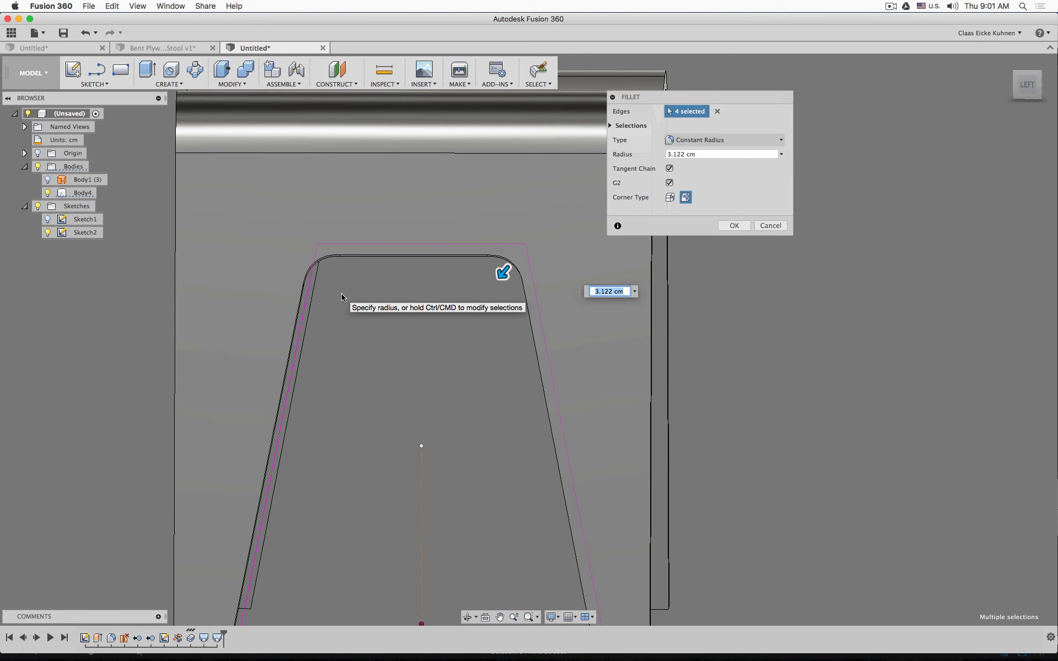
mouse_move(339, 294)
shift+middle_down()
mouse_move(372, 291)
mouse_move(354, 276)
mouse_move(333, 288)
shift+middle_up()
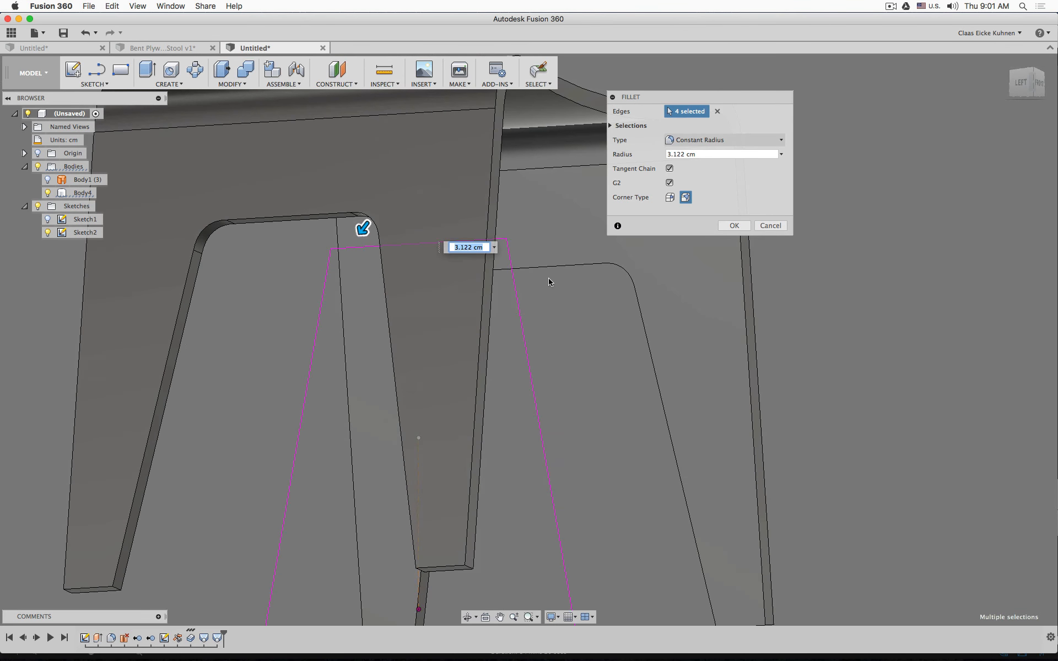
scroll(242, 285, down, 5)
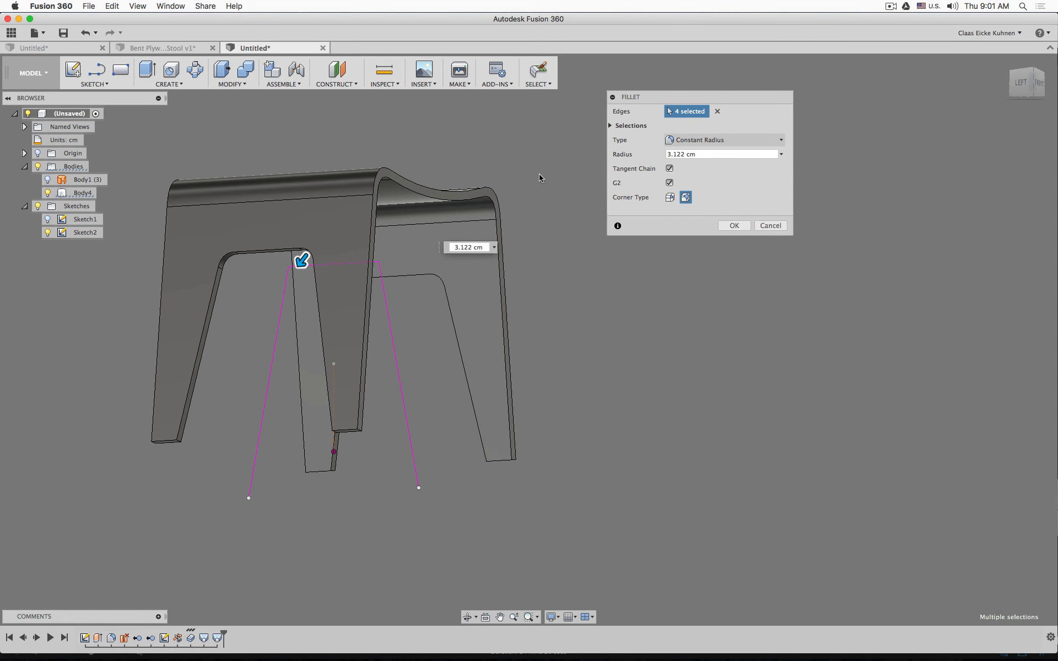
shift+middle_drag(540, 177, 520, 169)
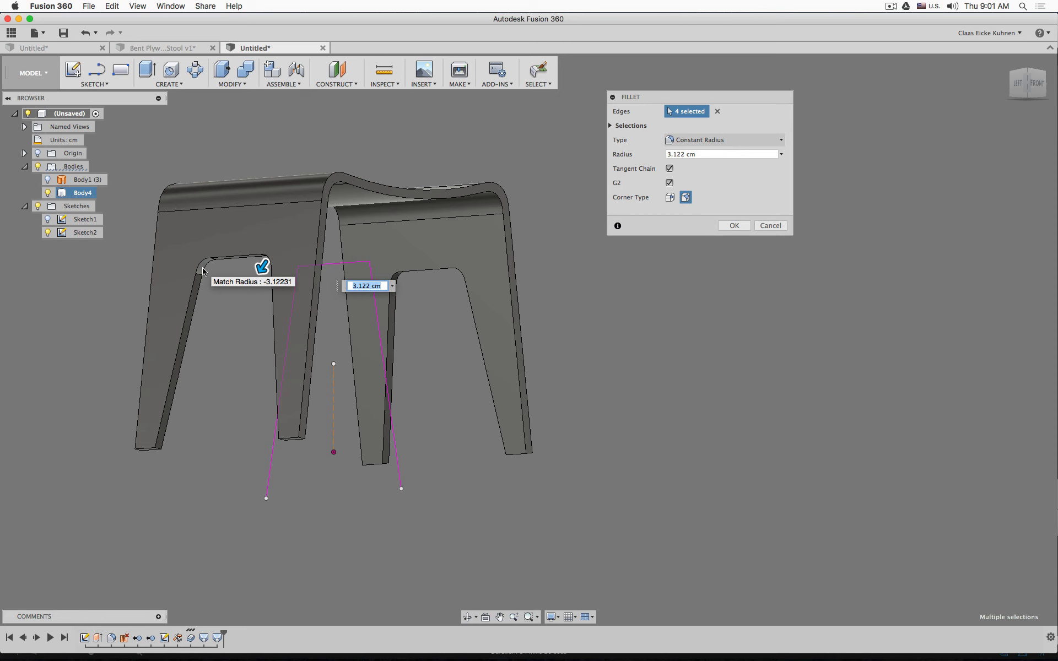
shift+middle_drag(232, 272, 296, 256)
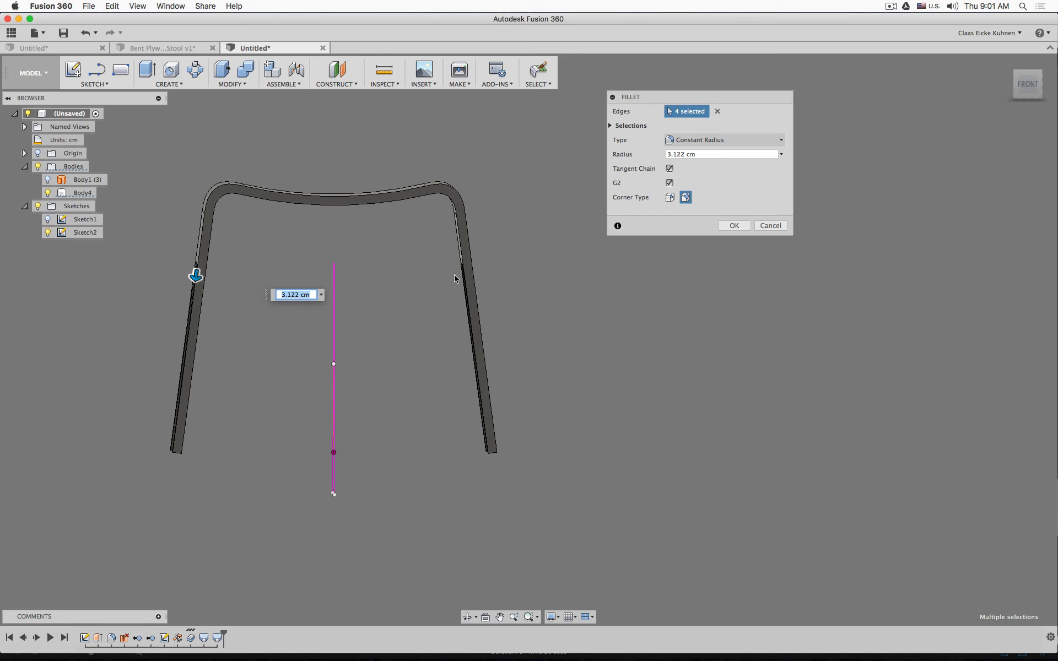
shift+middle_drag(286, 272, 330, 292)
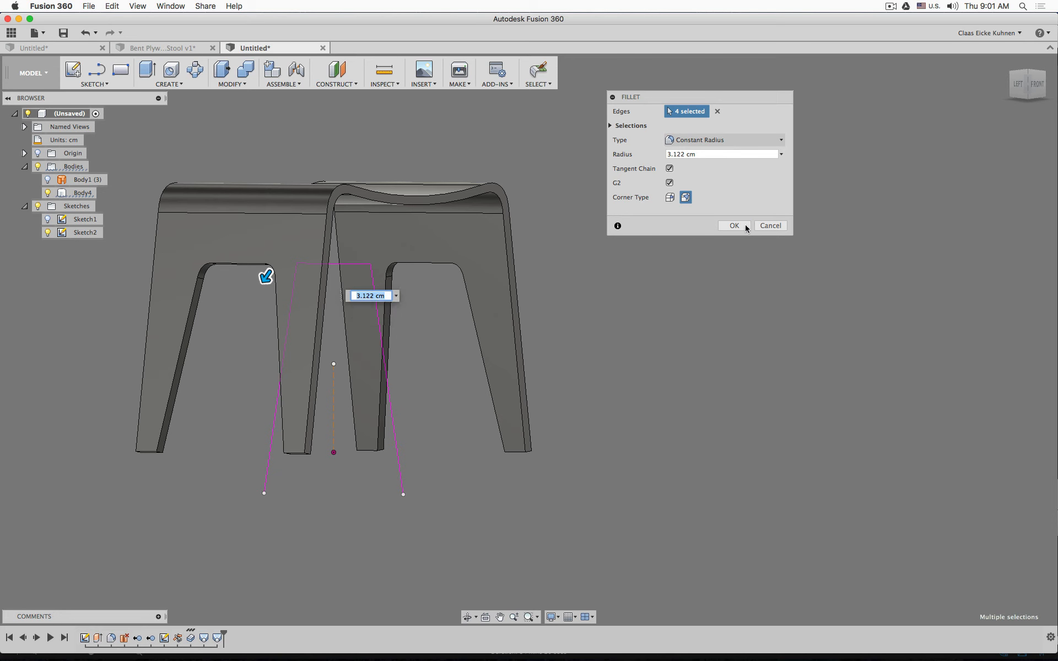
click(770, 225)
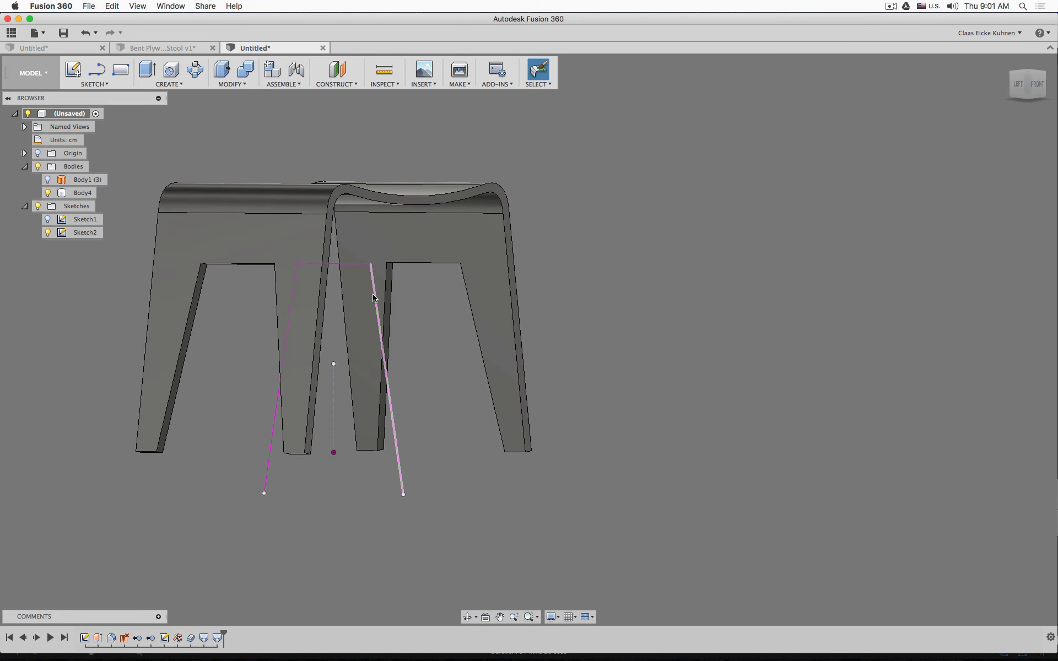
click(378, 384)
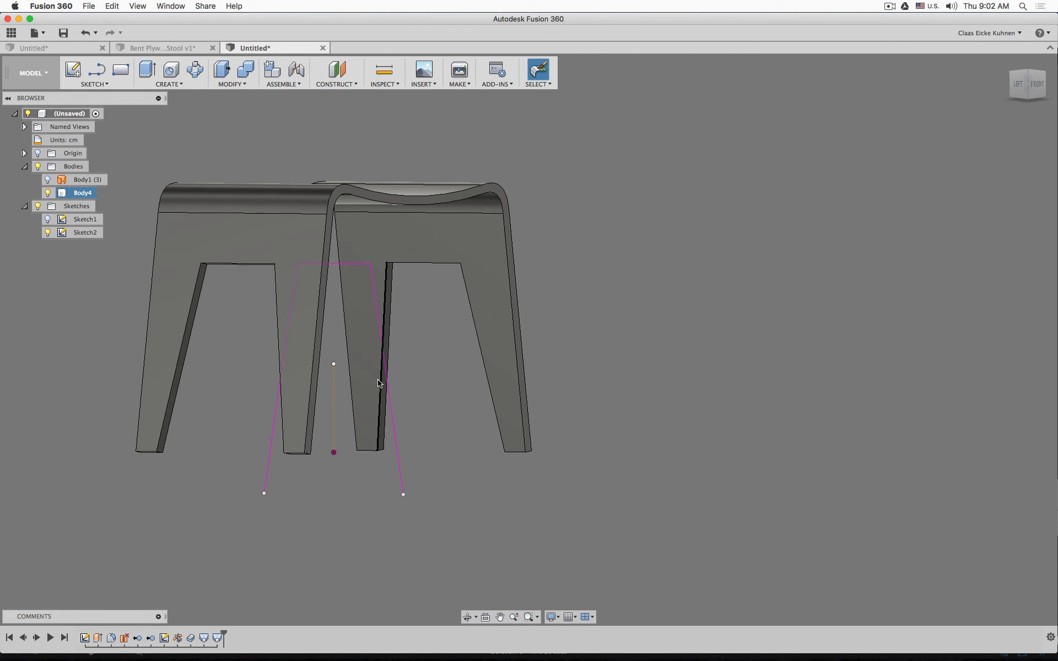
click(555, 256)
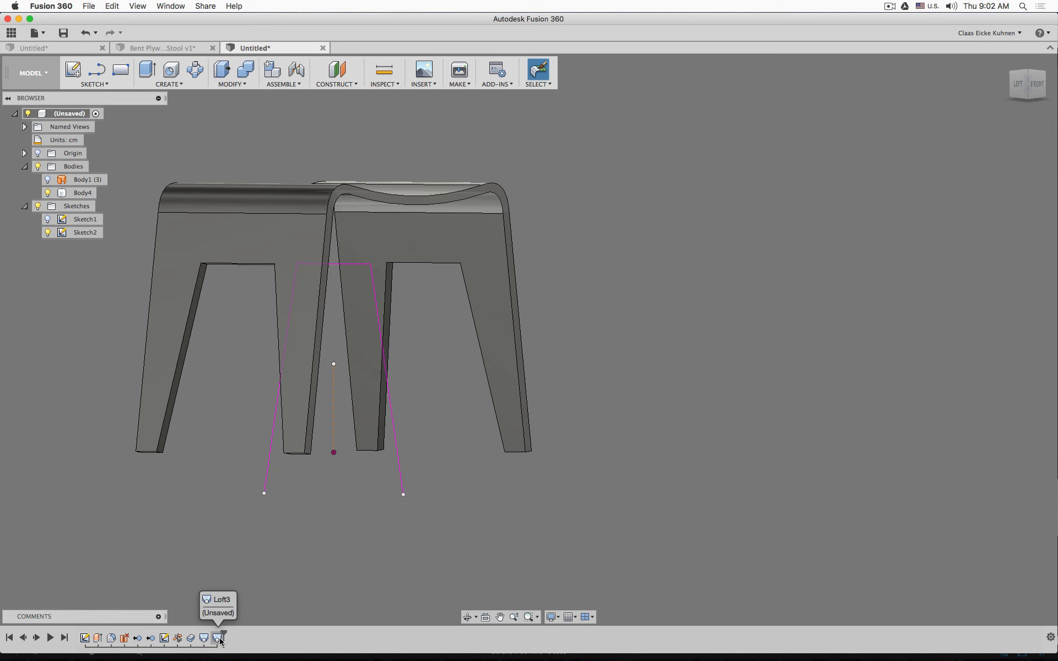
- Edit Sketch2 in the left view and delete its top-edge length and both vertical dimensions
double_click(165, 638)
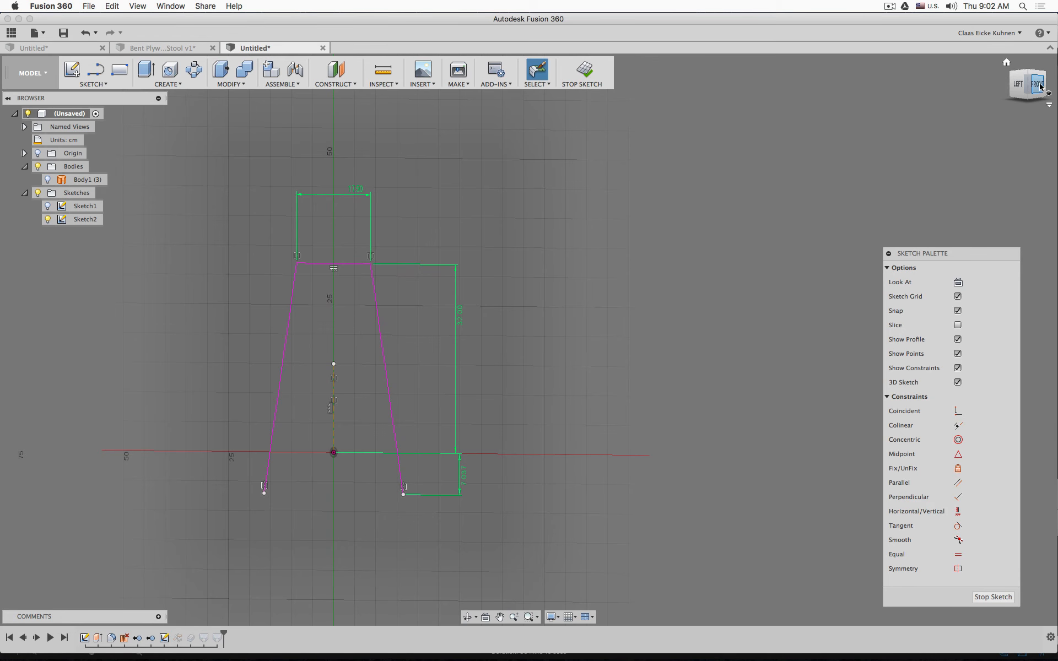
click(1004, 84)
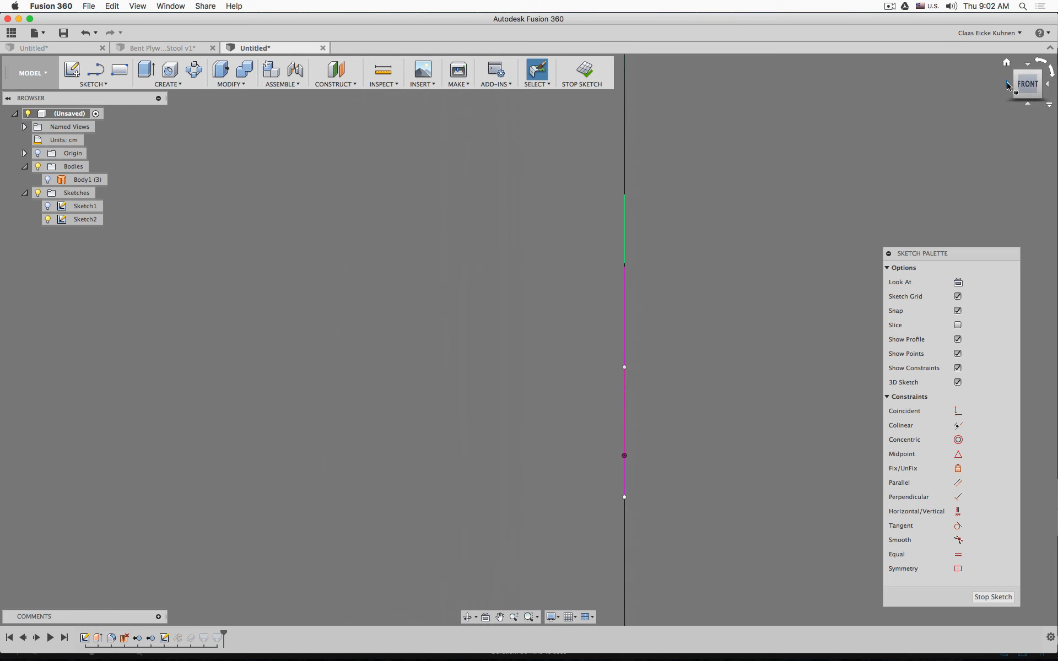
click(1008, 85)
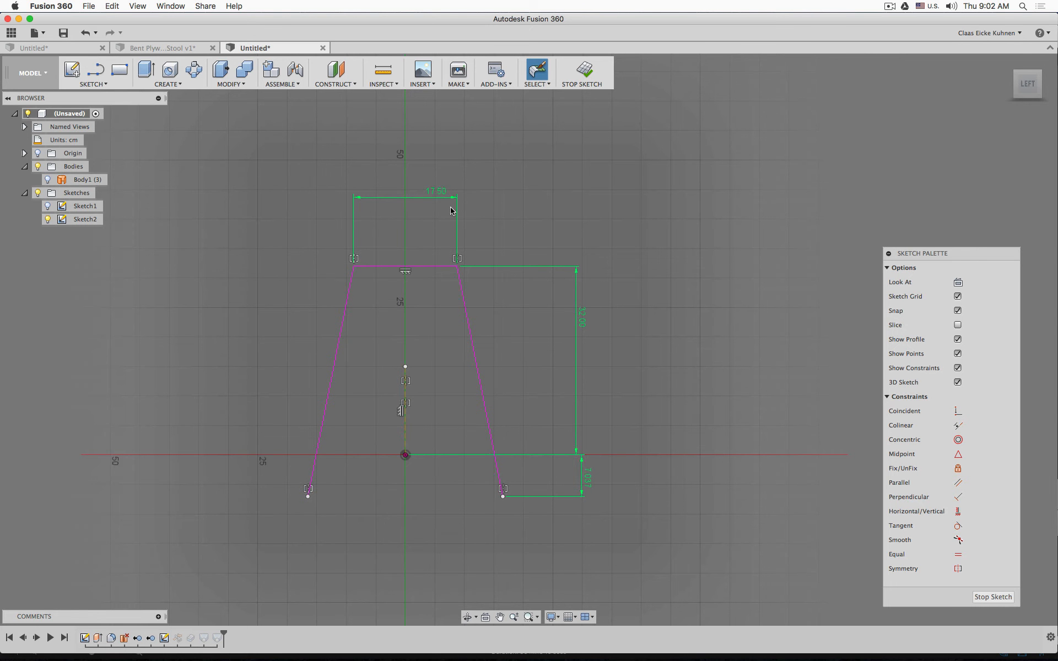
click(425, 197)
key(Delete)
click(578, 316)
key(Delete)
click(583, 478)
key(Delete)
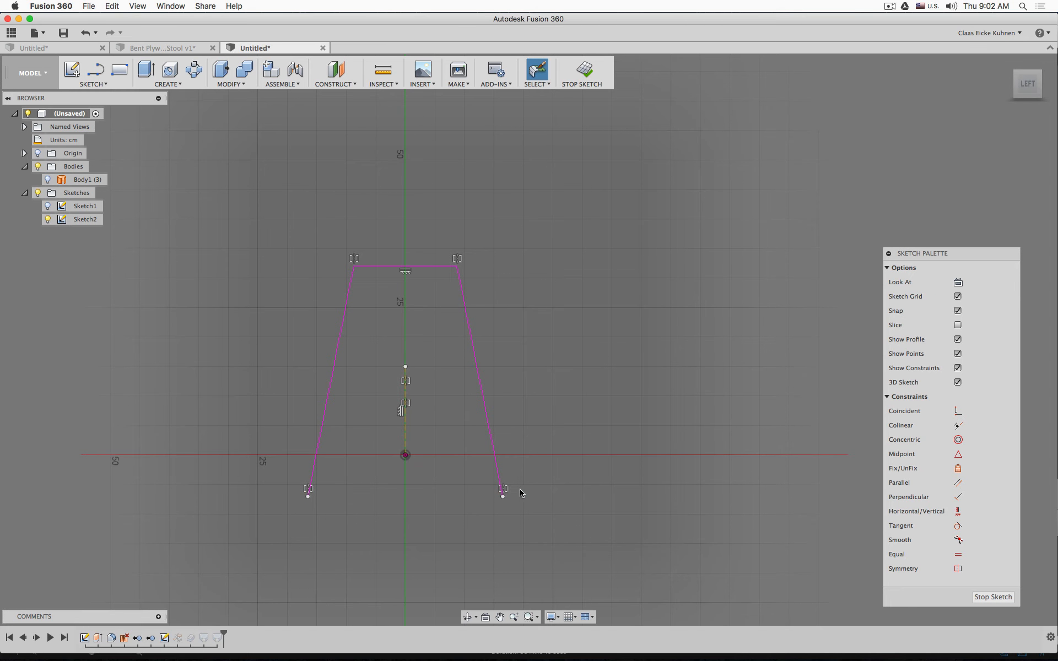
- Remove the symmetry constraints from the trapezoid's lower endpoints and upper corners, and the horizontal constraint from its top edge
click(503, 489)
key(Delete)
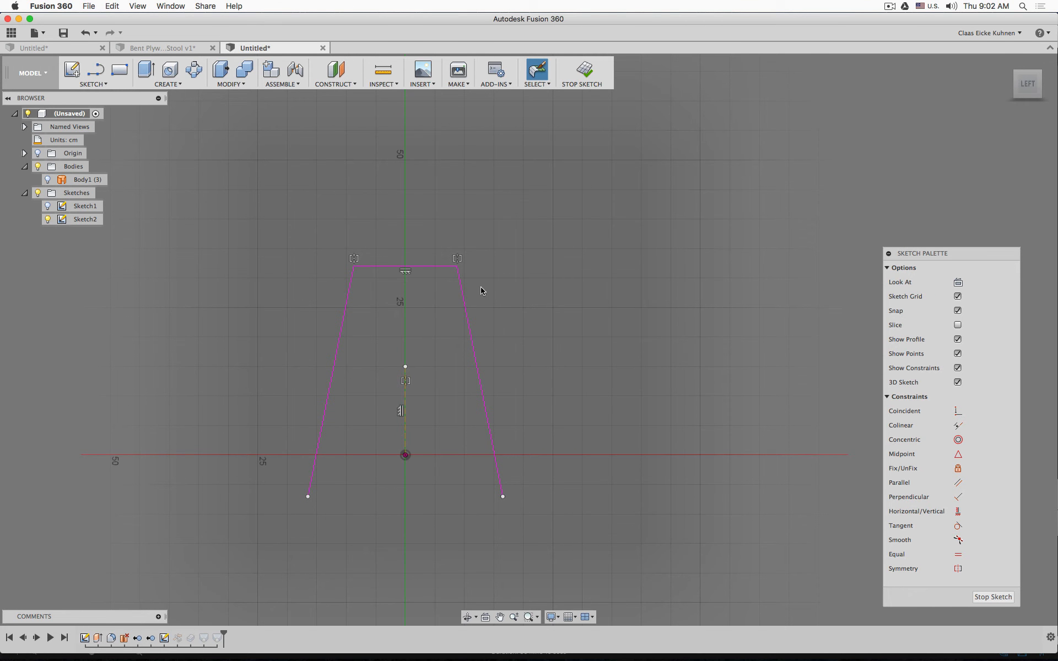
click(458, 257)
key(Delete)
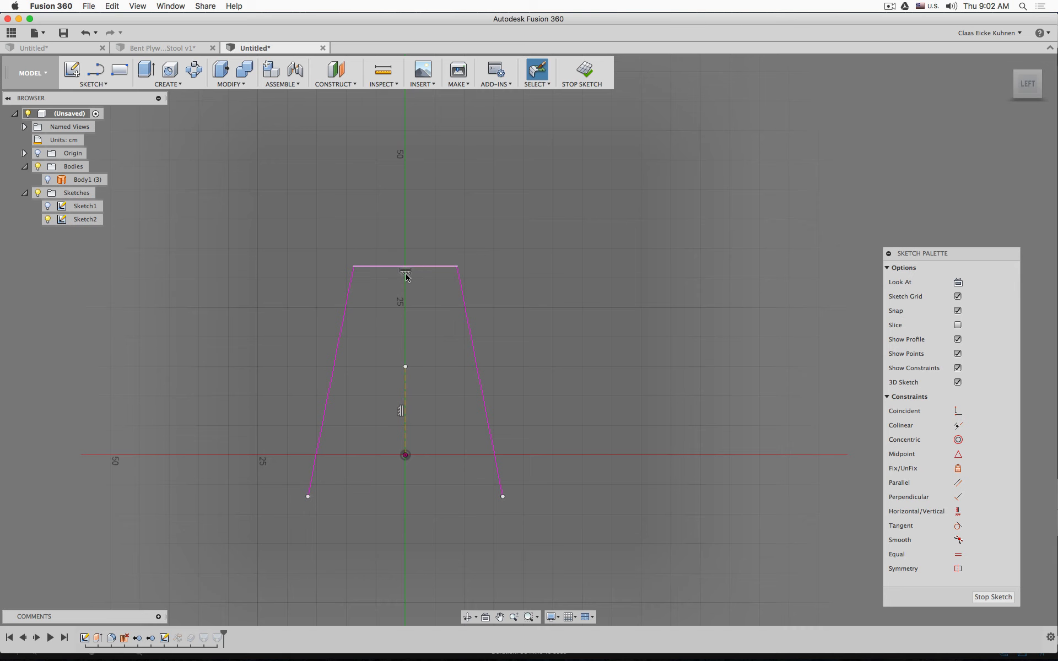
click(405, 271)
key(Delete)
- Add a 4 cm sketch fillet at one upper corner, between the trapezoid's slanted side and top edge
click(97, 85)
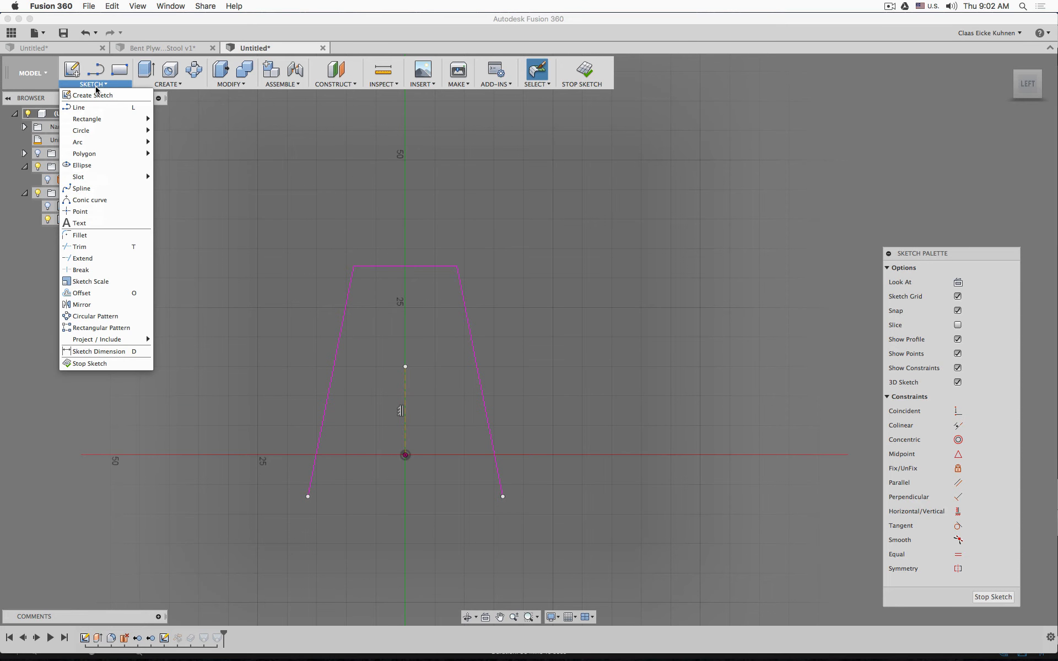
click(95, 241)
scroll(428, 264, up, 3)
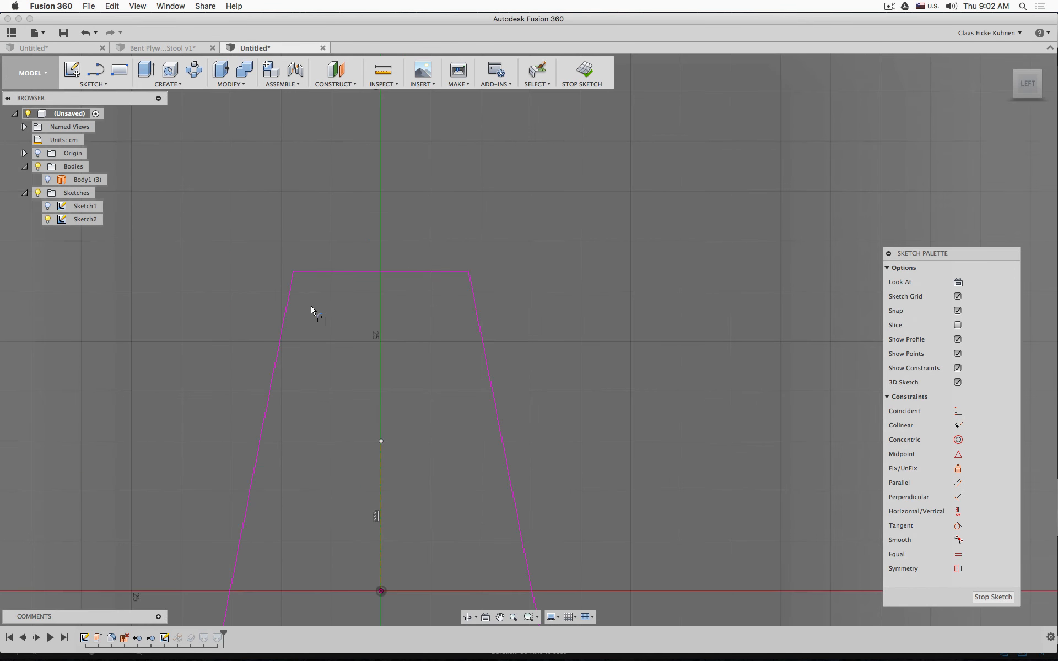
click(286, 303)
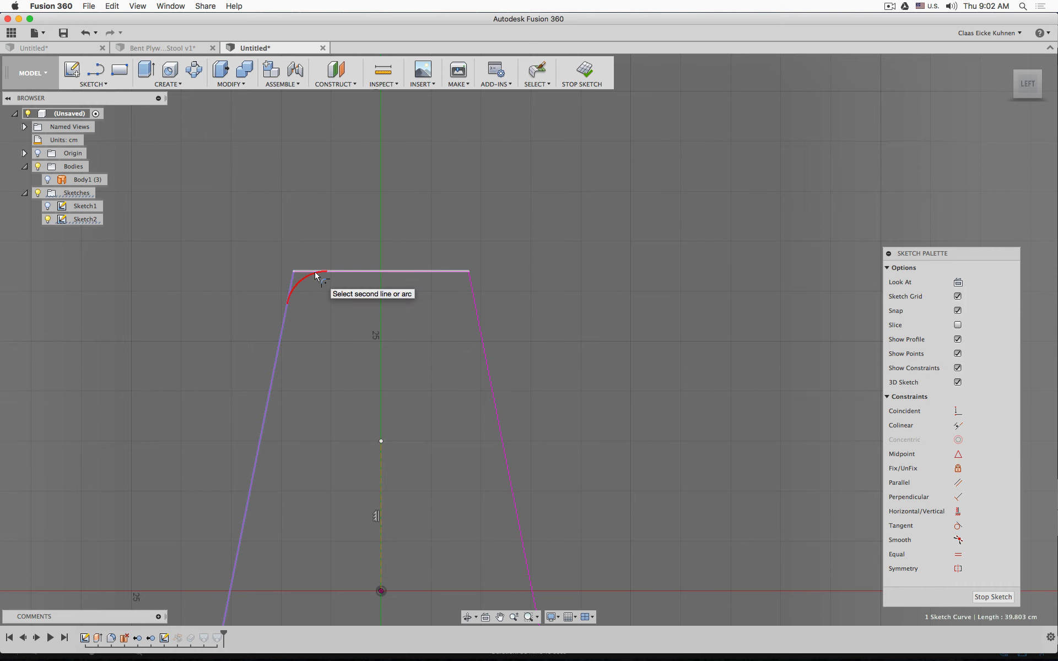
click(316, 275)
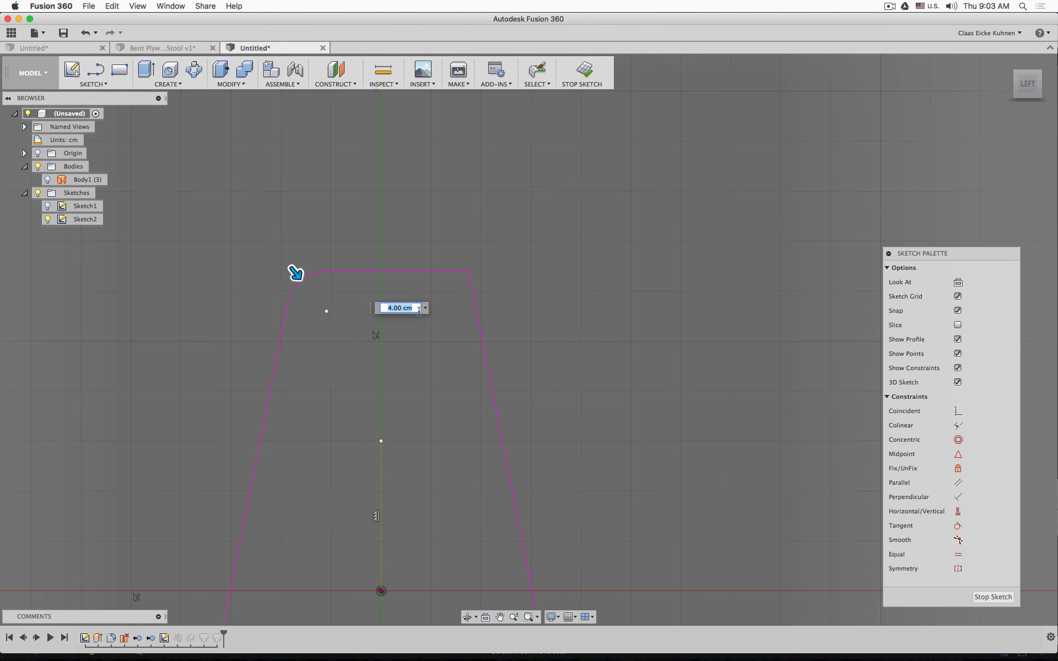
key(Escape)
scroll(495, 280, down, 5)
scroll(494, 281, up, 3)
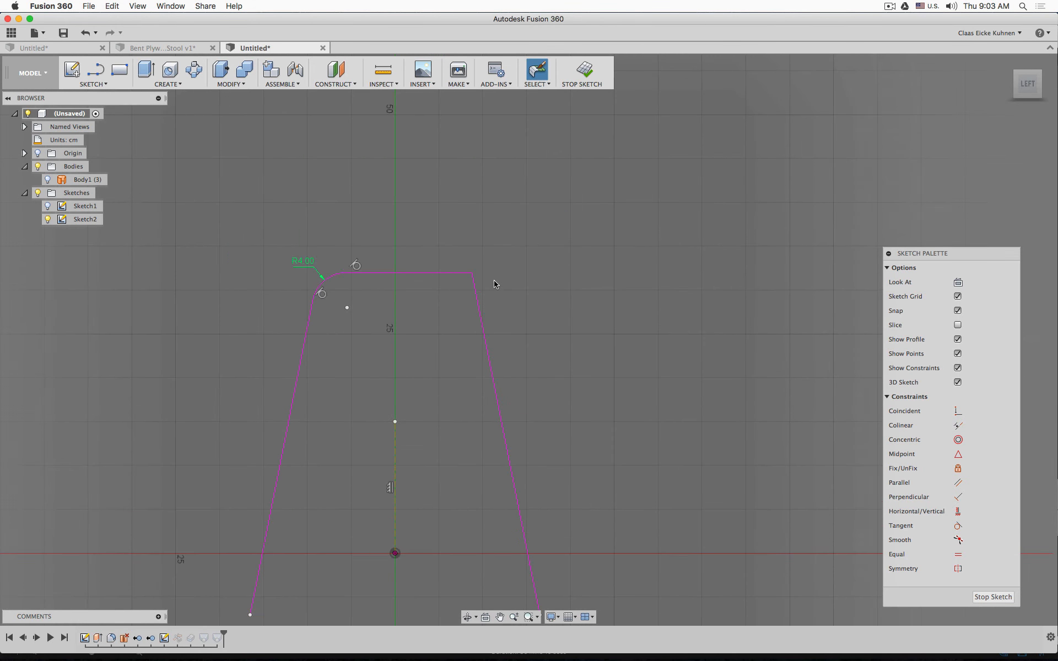
- Delete the slanted side of the trapezoid opposite the filleted corner
scroll(494, 281, down, 3)
click(495, 334)
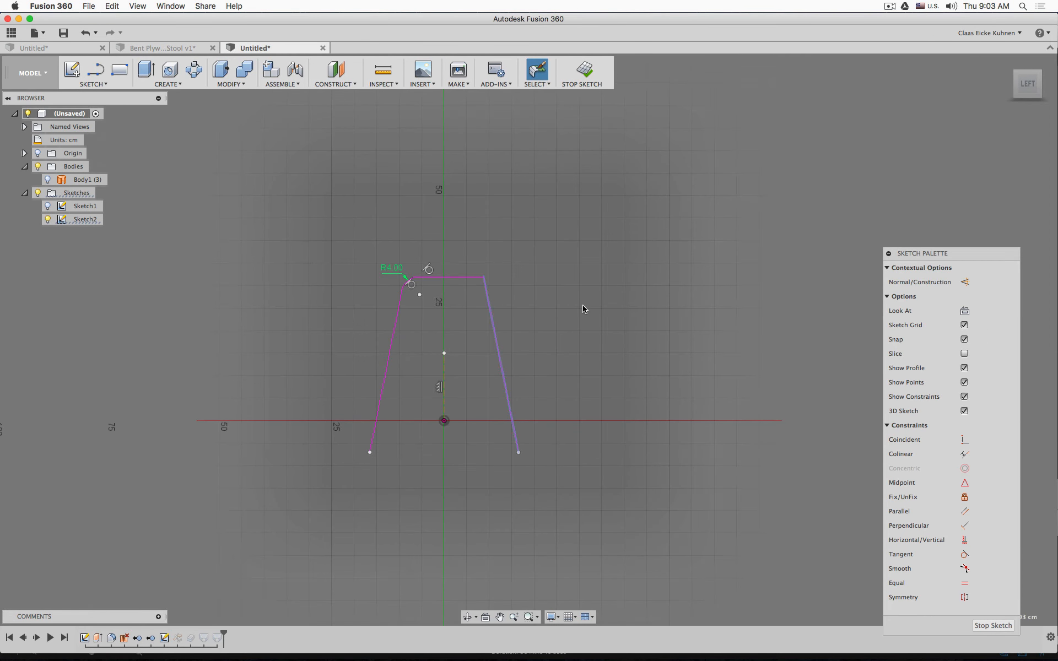
key(Delete)
- Draw a short vertical line on the sketch's centre axis, crossing the trapezoid's top edge
scroll(492, 276, down, 4)
scroll(491, 276, up, 6)
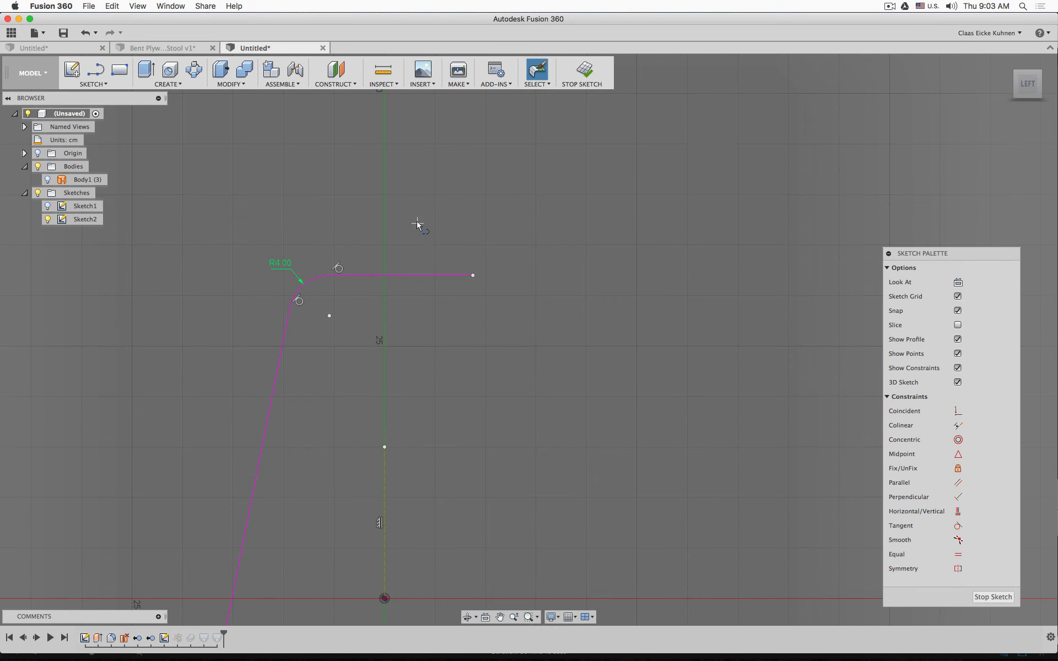
key(l)
click(385, 194)
click(385, 296)
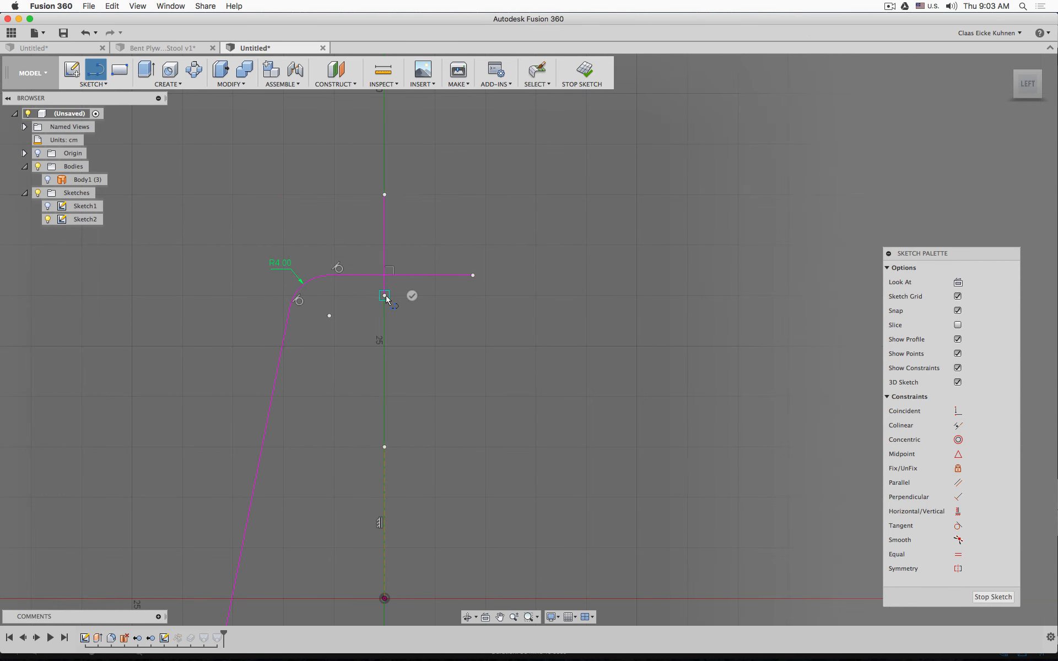
- Trim the top edge beyond the centre axis and delete the short vertical helper line
key(Escape)
click(103, 85)
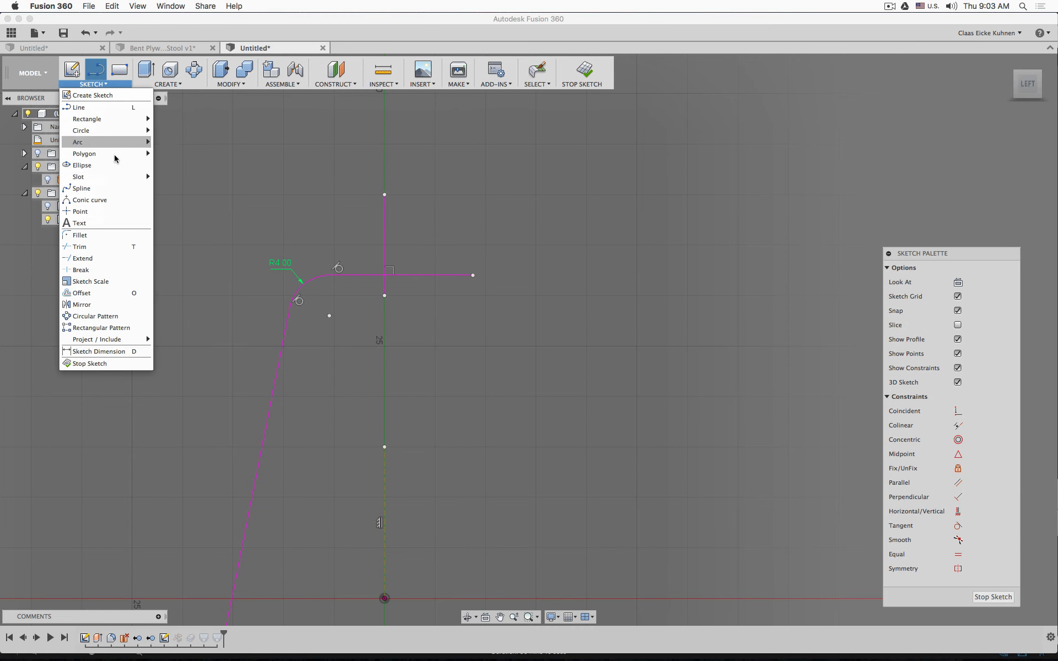
click(94, 247)
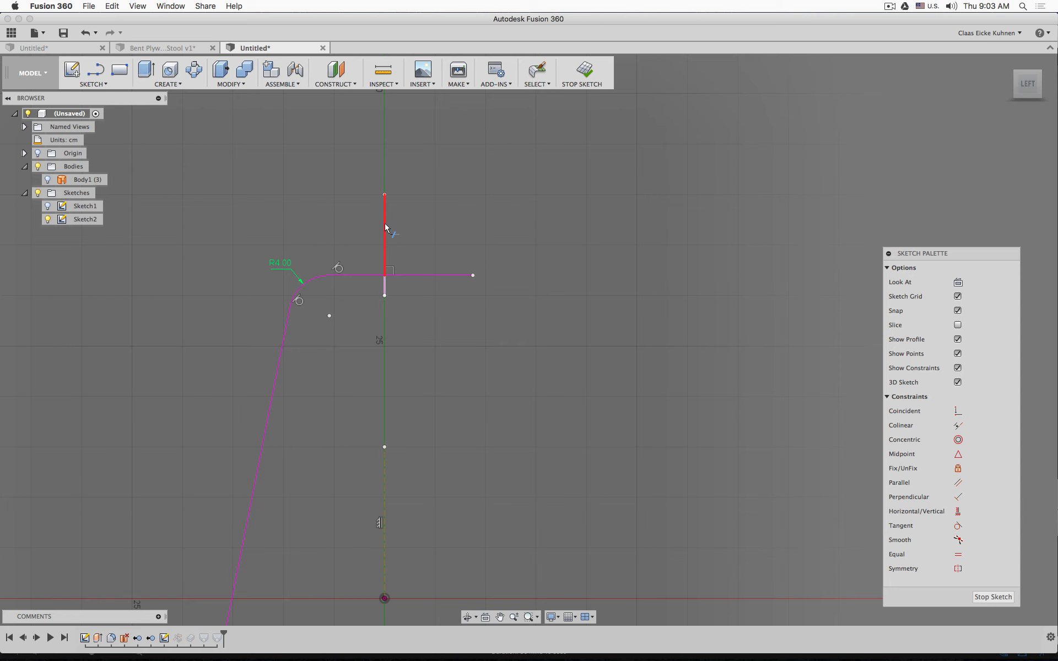
click(440, 276)
key(Escape)
click(385, 233)
key(Delete)
- Delete the 4 cm fillet arc between the slanted side and the top edge
scroll(462, 231, down, 2)
scroll(461, 231, down, 1)
middle_drag(479, 292, 524, 212)
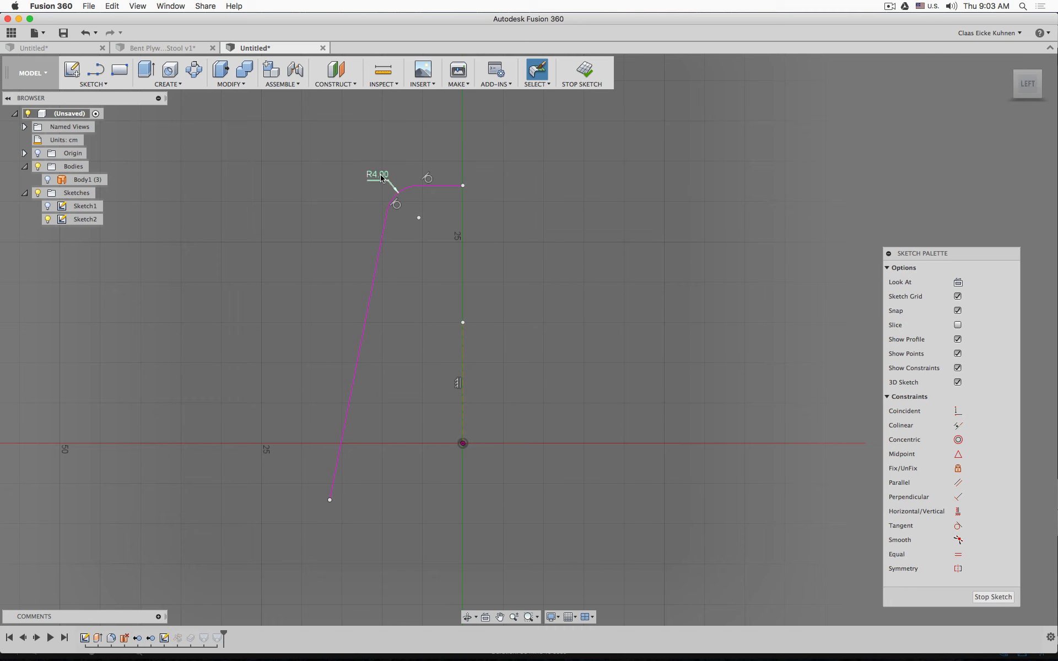
click(404, 191)
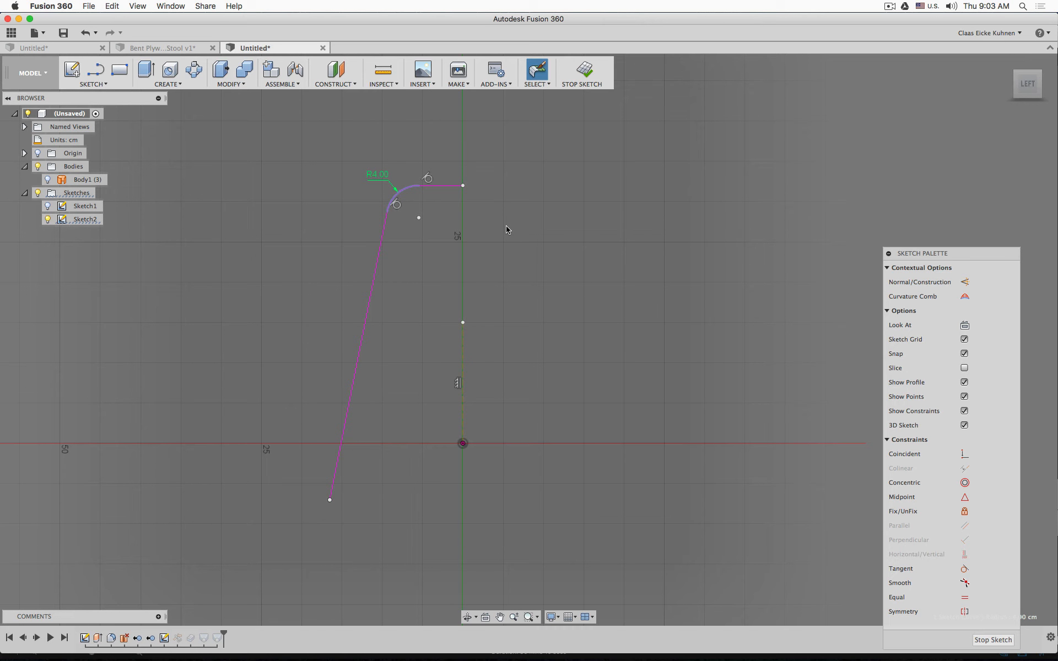
key(Delete)
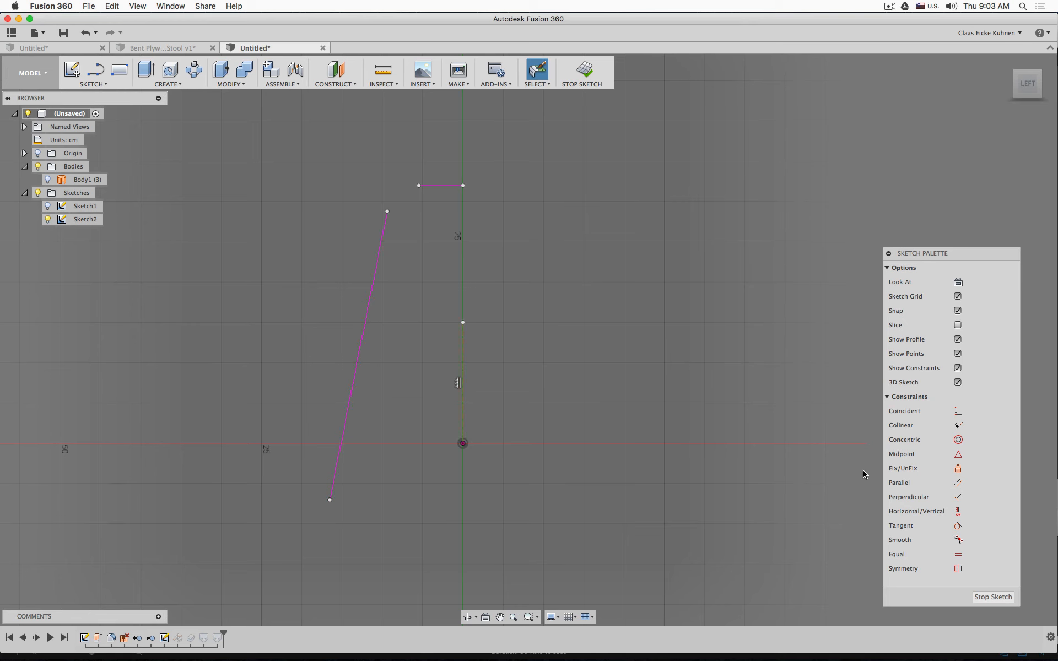
- Align the top edge's endpoint on the centre axis vertically with the sketch origin using a Horizontal/Vertical constraint
click(958, 511)
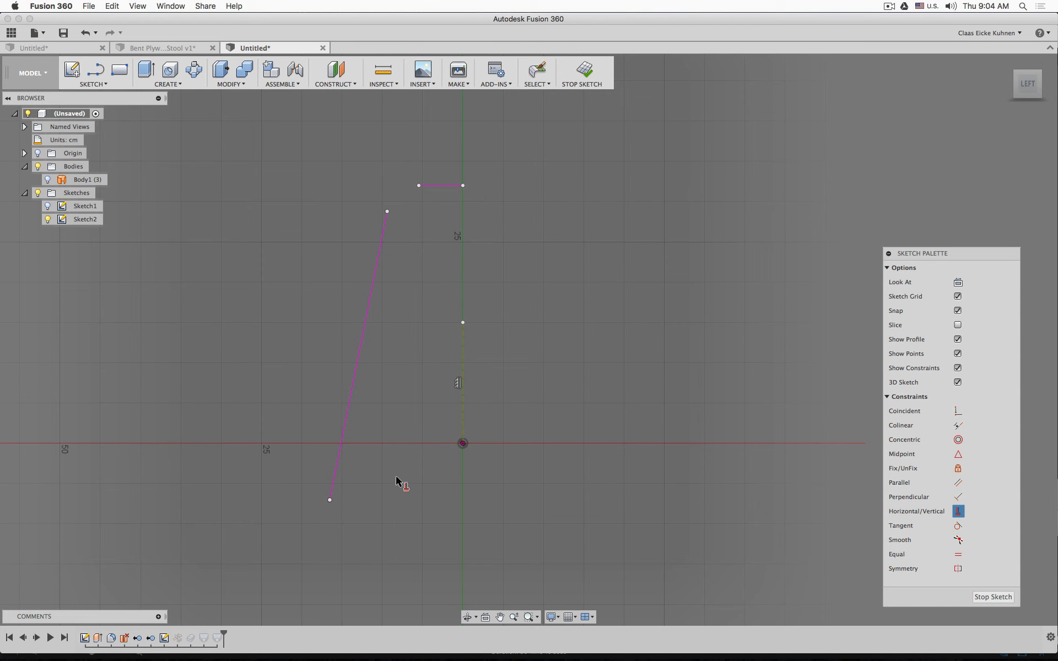
click(462, 186)
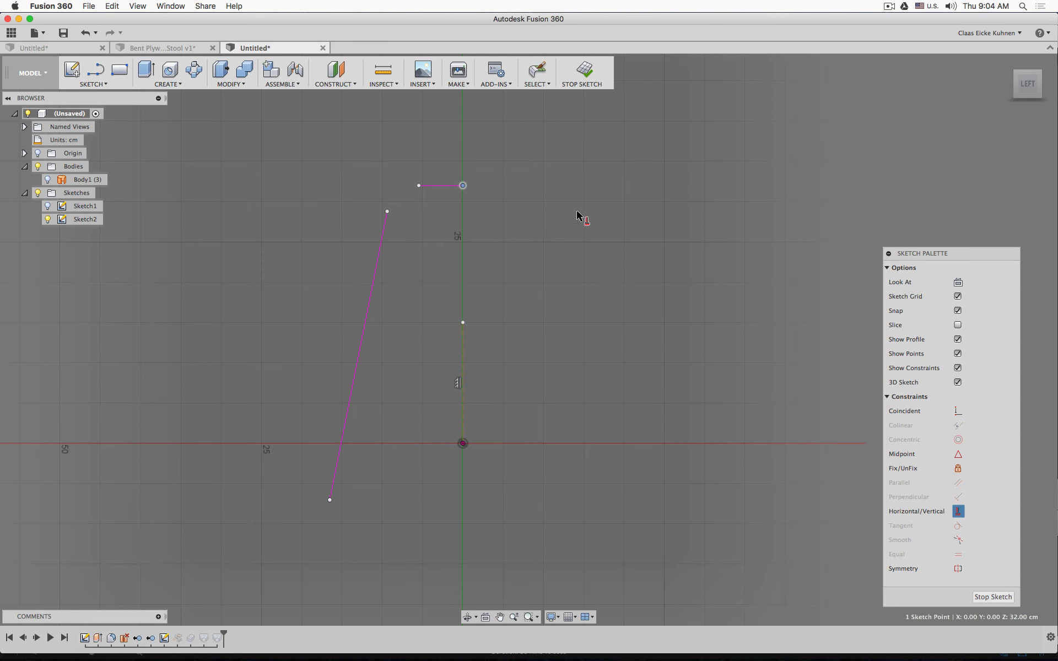
click(463, 443)
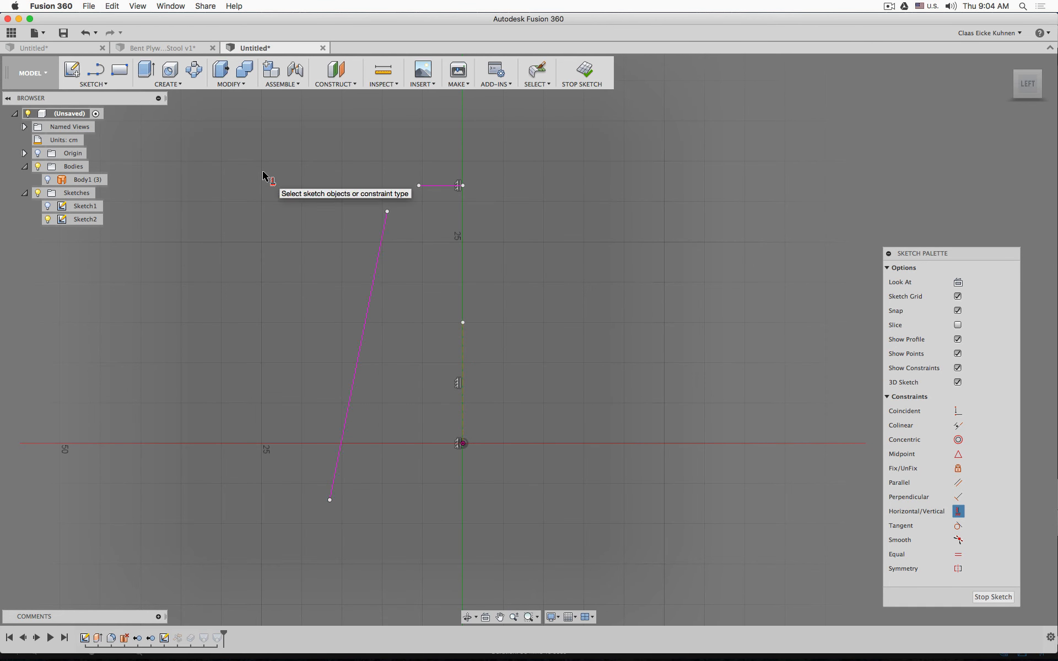
- Dimension the top edge's length and the height of its endpoint on the centre axis above the origin
key(d)
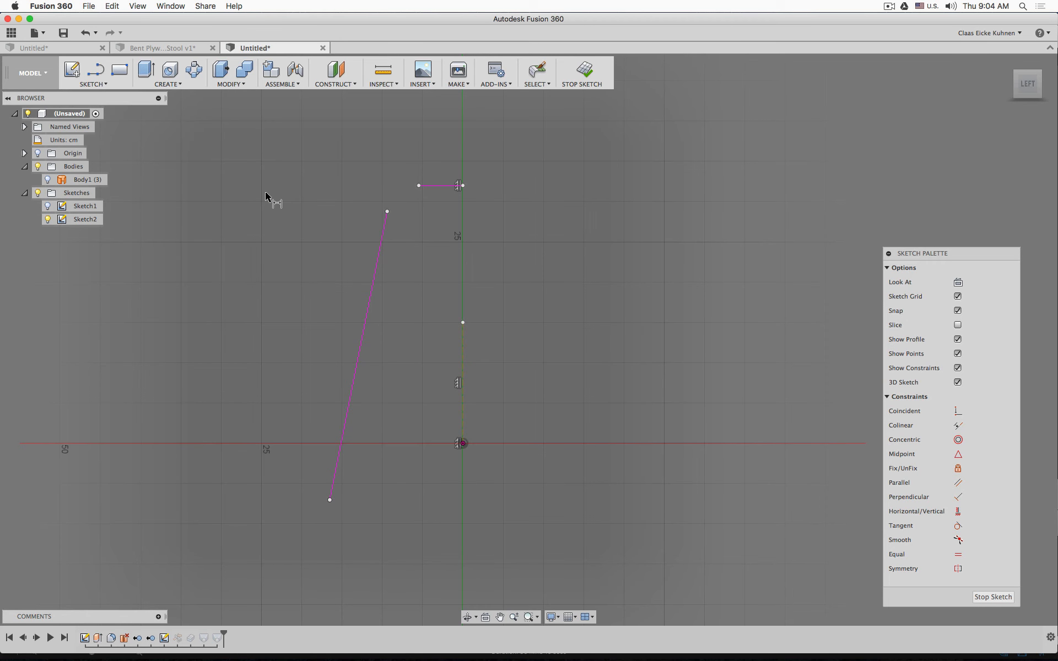
click(438, 186)
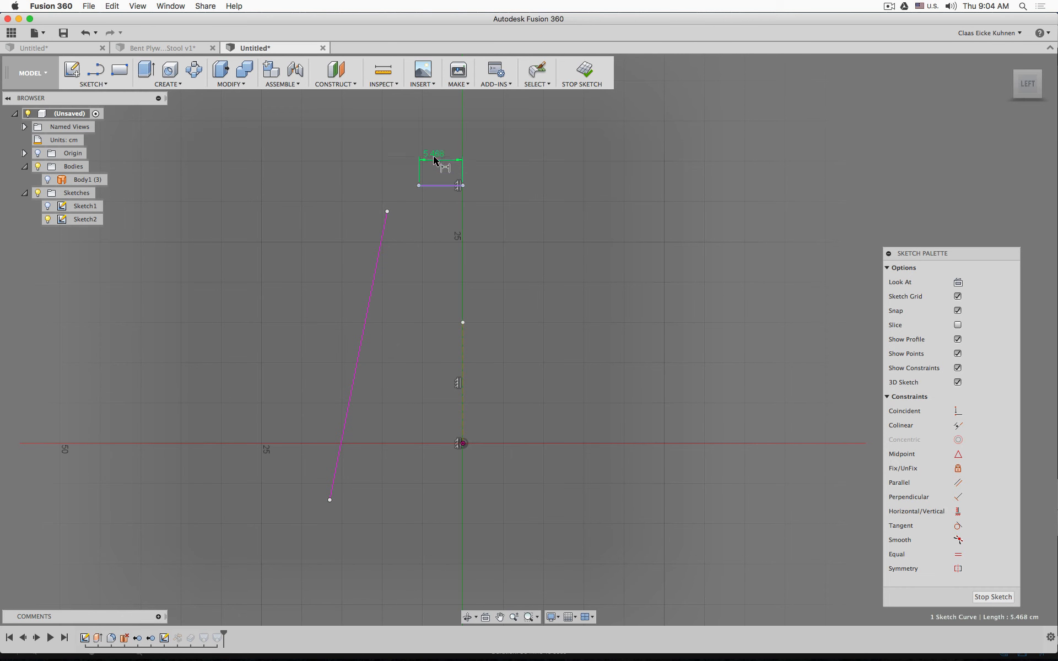
click(433, 140)
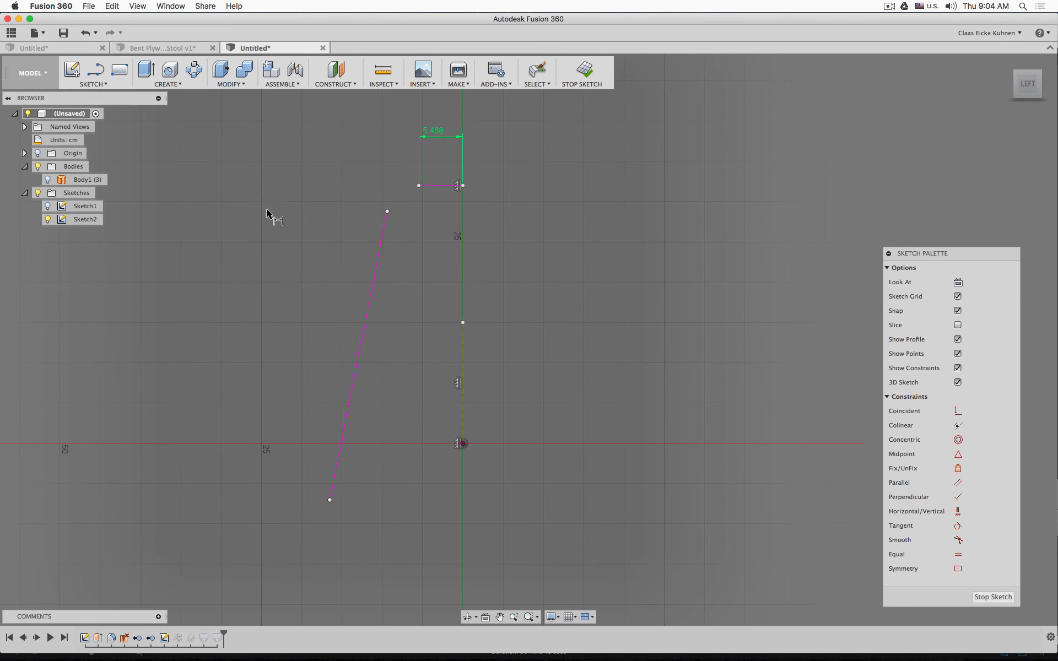
click(462, 185)
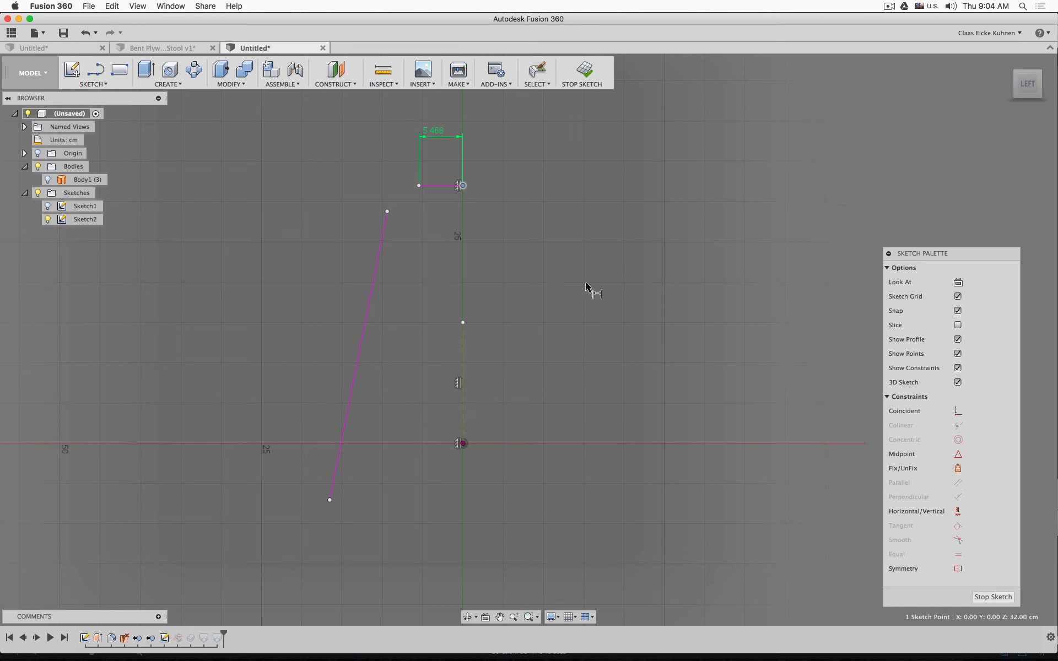
click(462, 443)
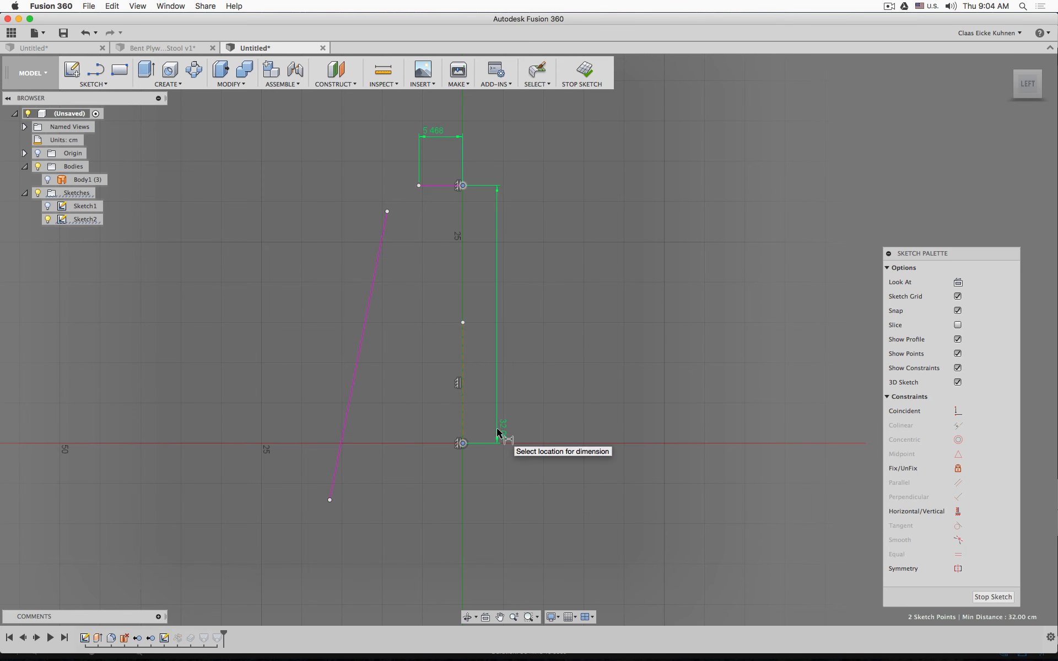
click(498, 433)
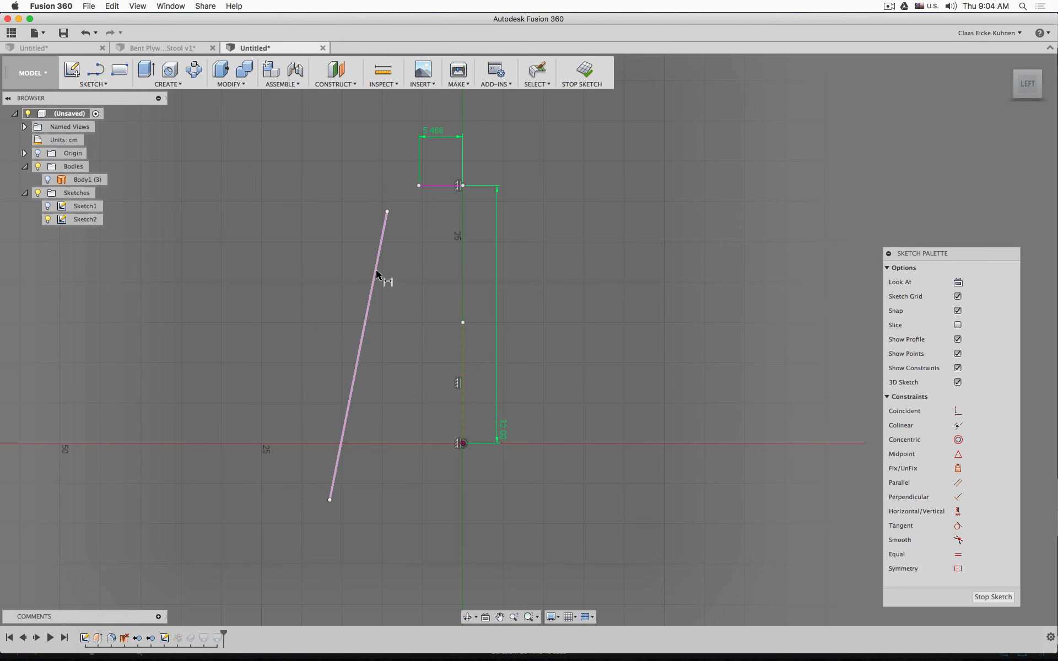
- Dimension the horizontal and vertical distances between the slanted line's upper end and the top edge's outer end
click(386, 211)
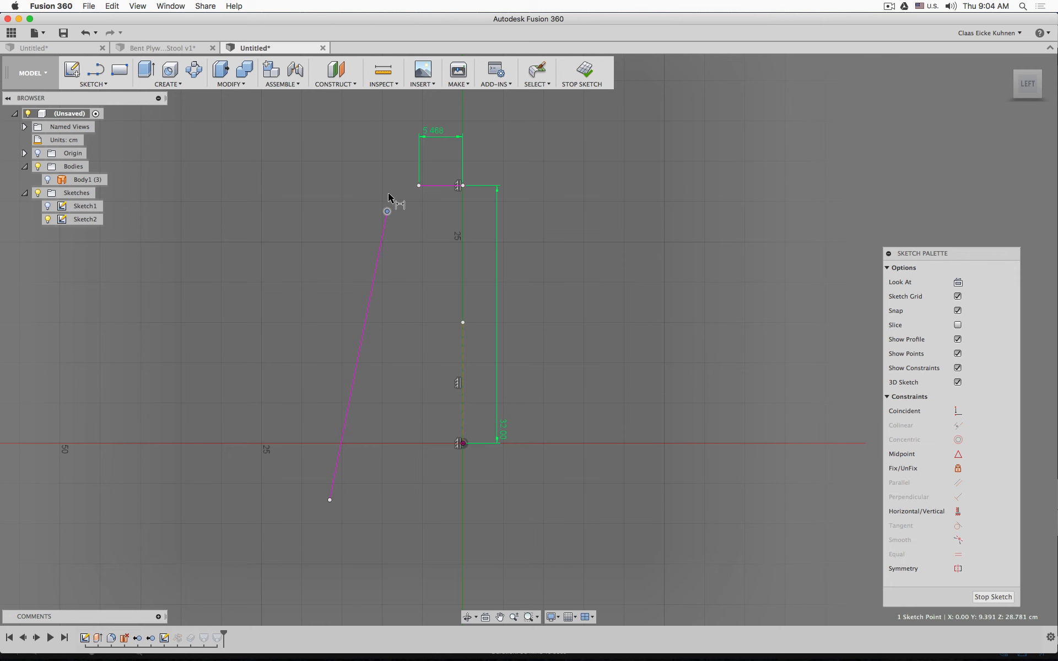
click(419, 186)
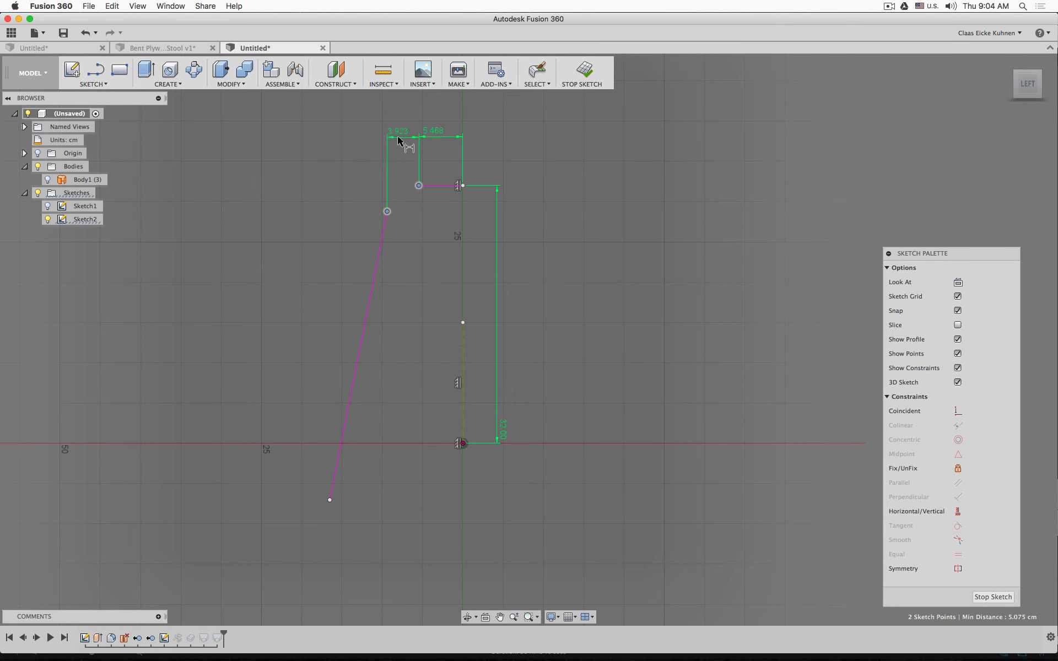
click(397, 139)
click(419, 185)
click(387, 211)
click(332, 214)
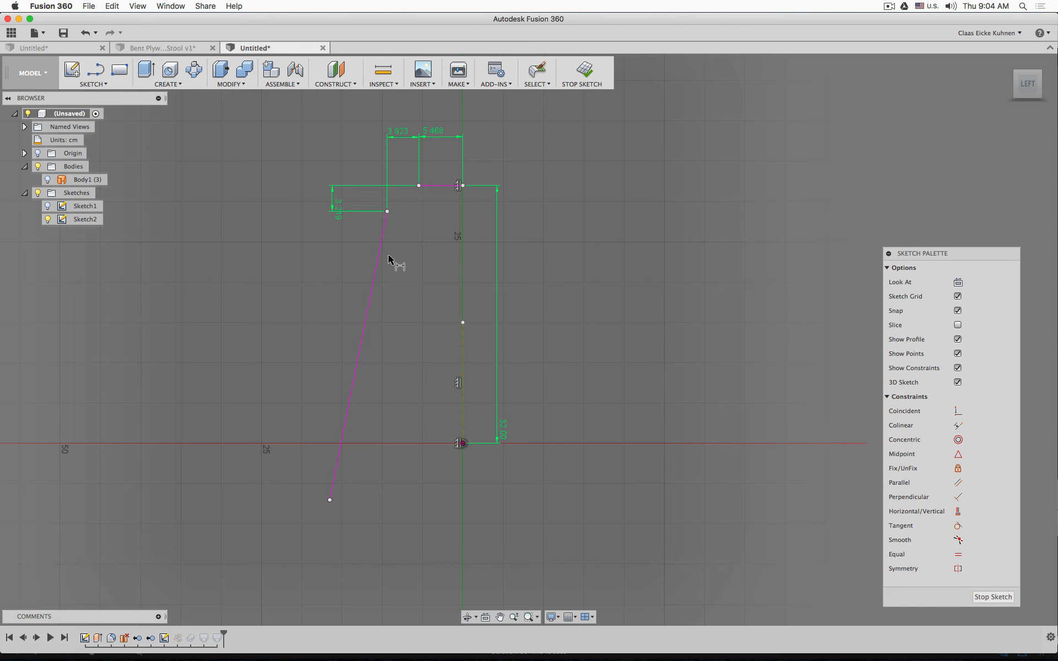
- Dimension the slanted line's vertical height and the horizontal distance from its lower end to the origin
click(387, 212)
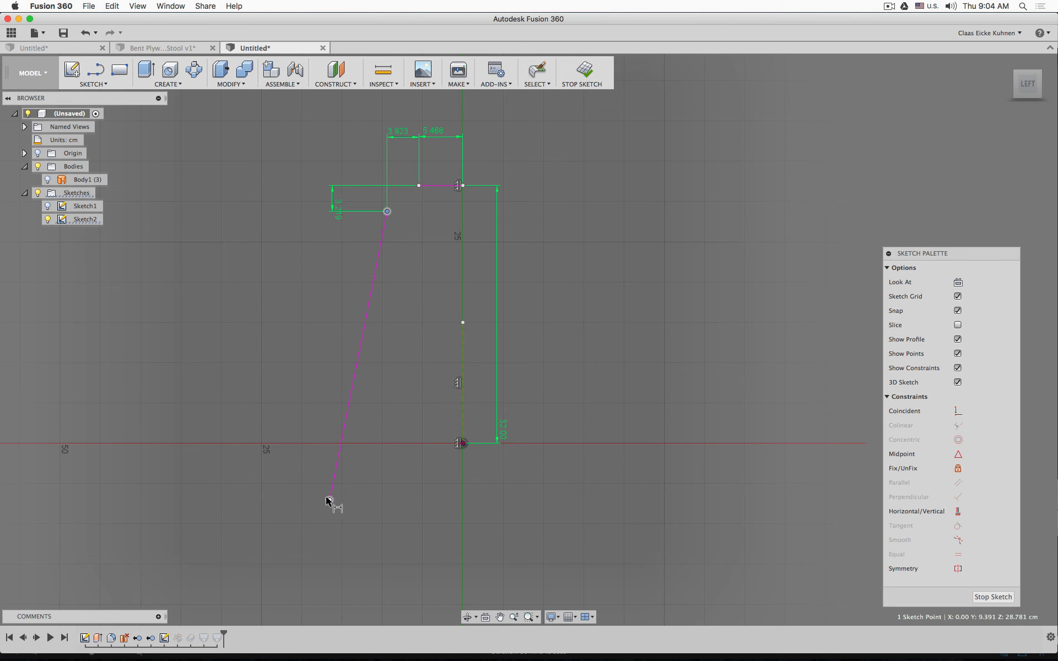
click(327, 499)
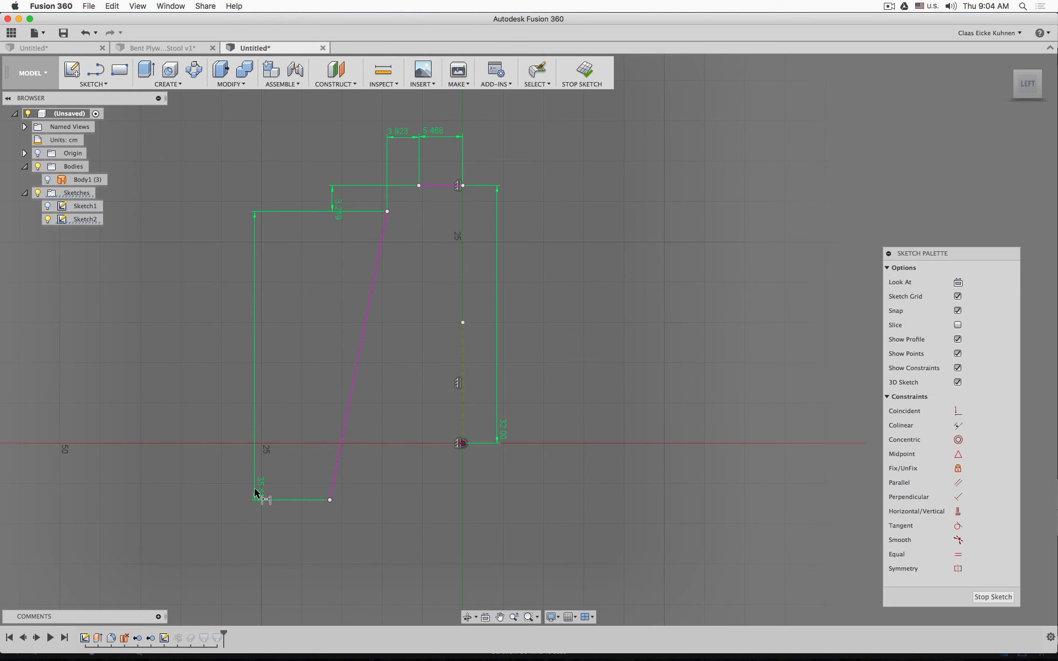
click(255, 492)
click(329, 499)
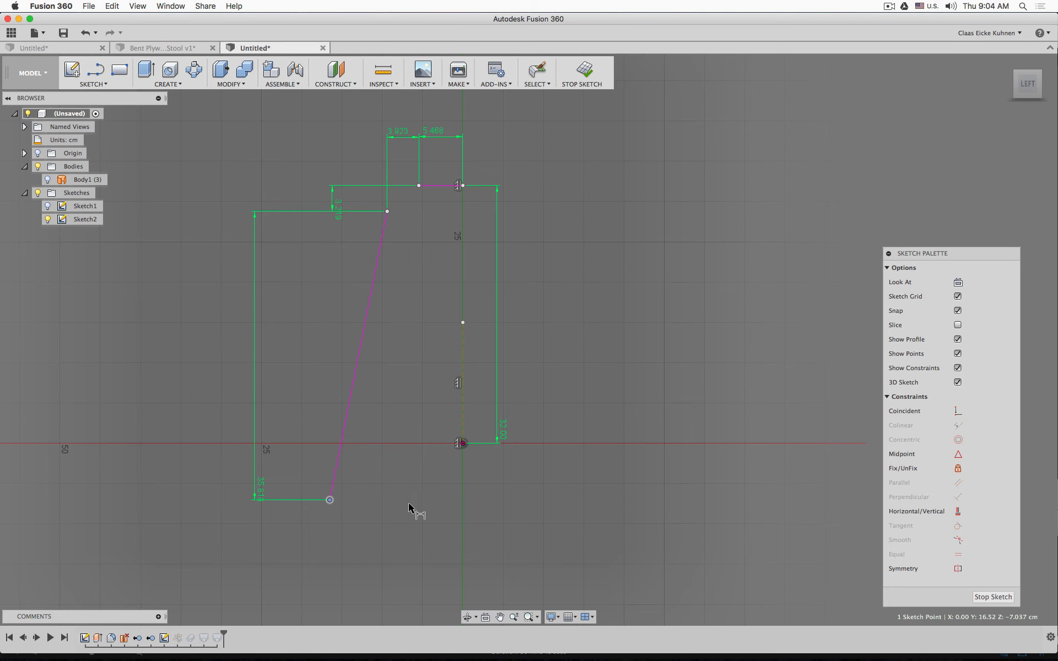
click(460, 447)
click(406, 537)
key(Escape)
- Try to move the slanted line's endpoints to test their constraints, and undo the last change
click(329, 500)
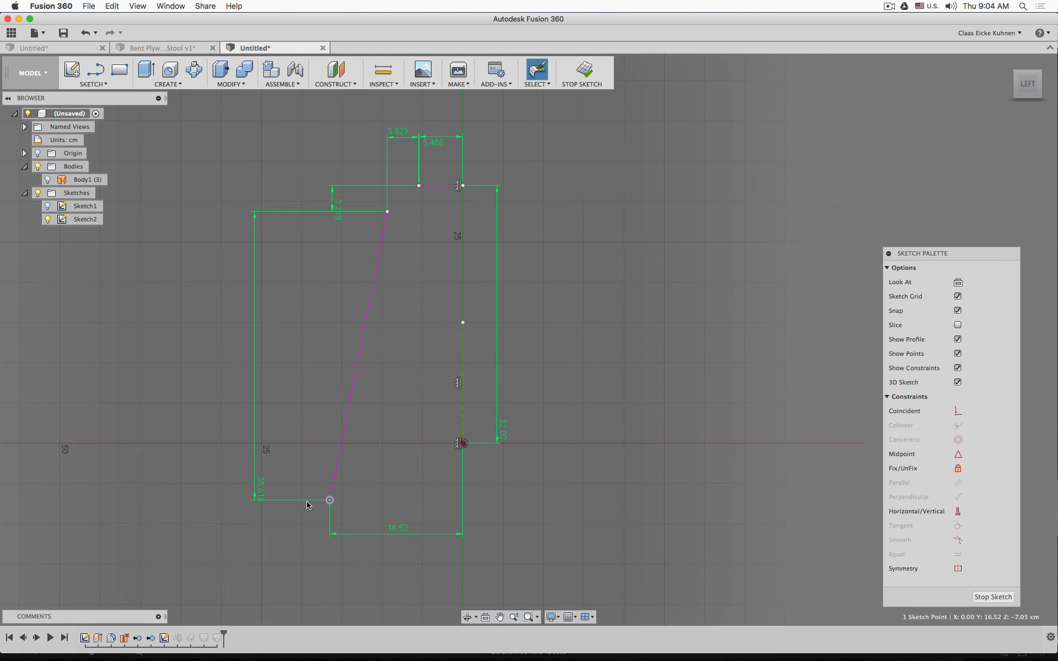
mouse_move(330, 499)
mouse_down()
mouse_move(355, 514)
mouse_move(366, 478)
mouse_move(400, 496)
mouse_up()
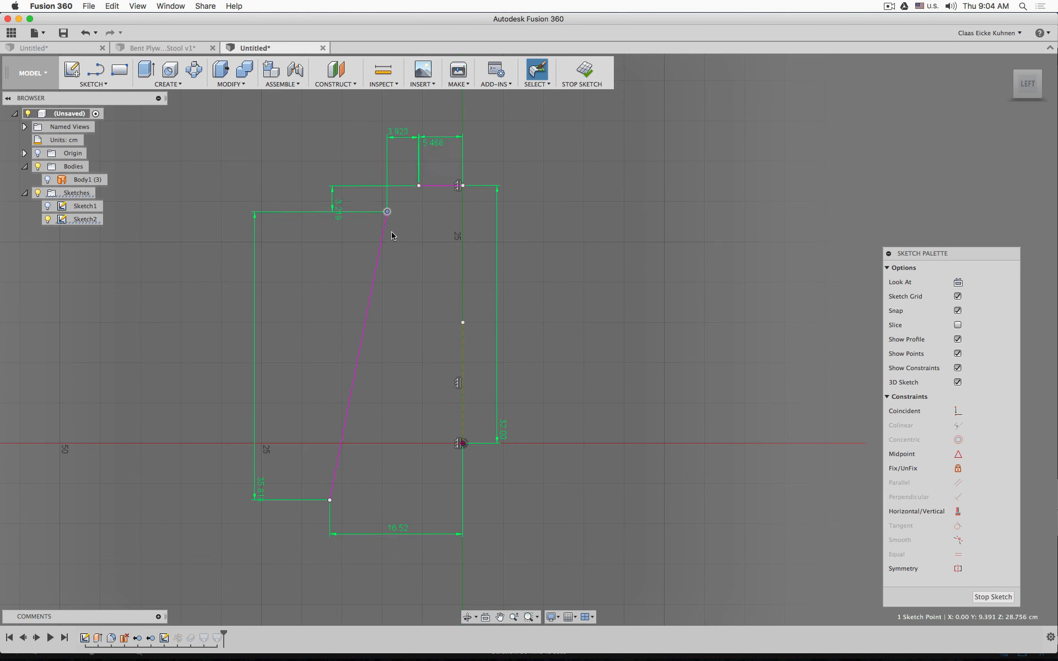
key(super+z)
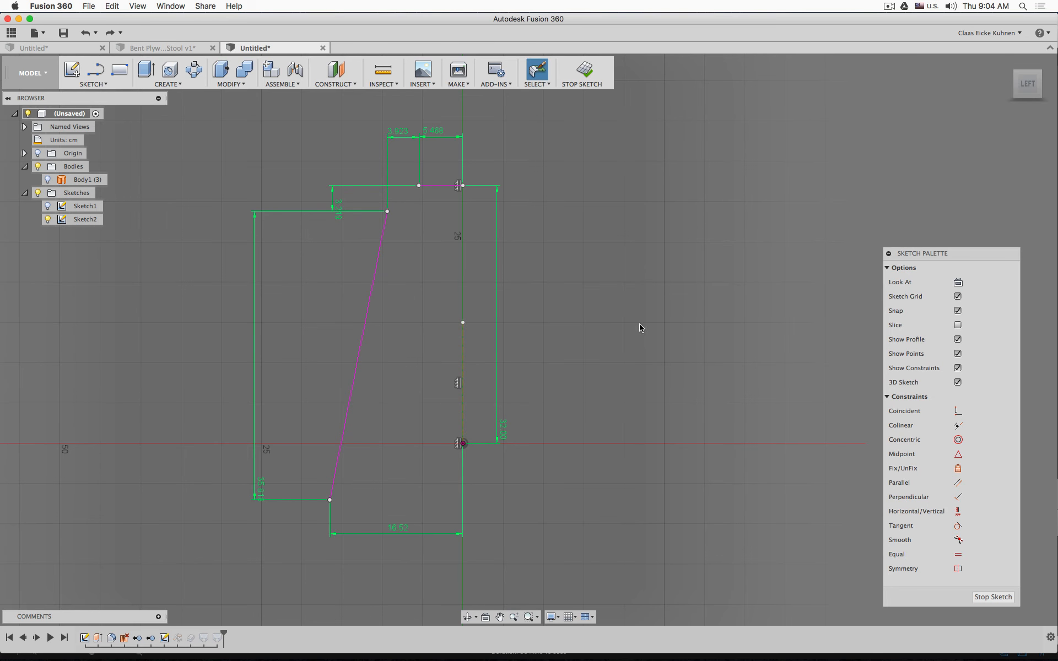
- Apply a horizontal constraint to the top edge and check the free endpoints of both lines
click(957, 511)
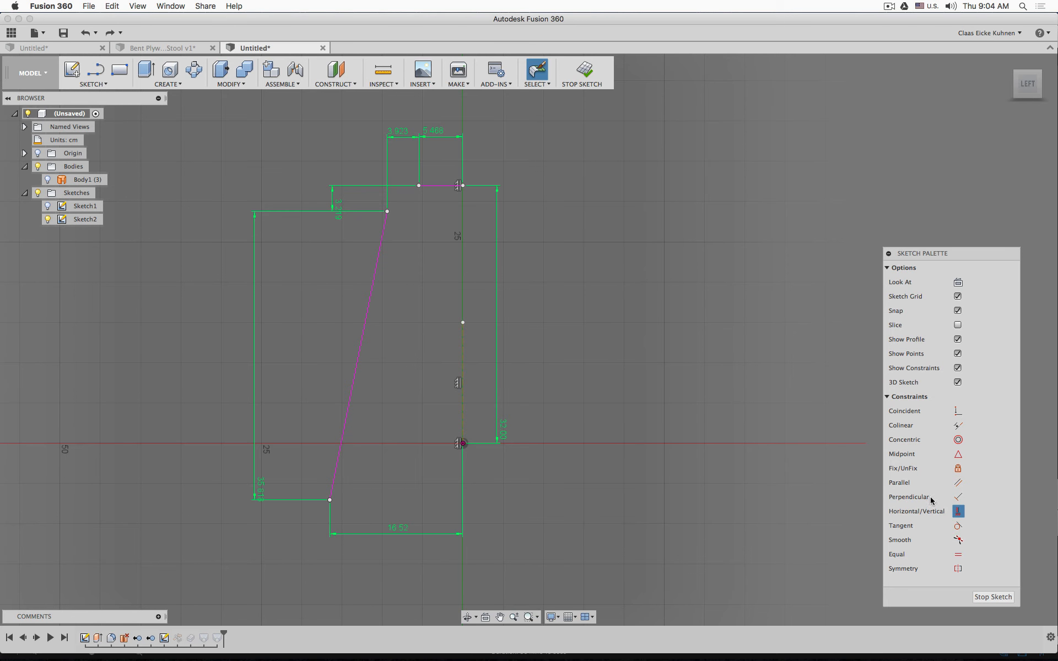
click(447, 186)
key(Escape)
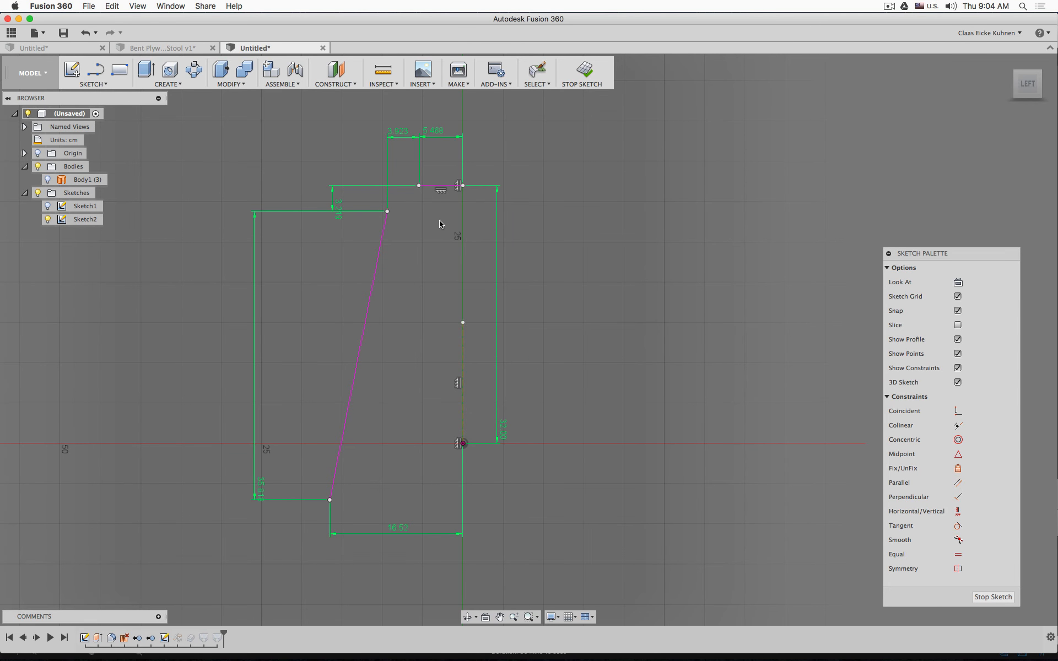
click(419, 185)
click(387, 212)
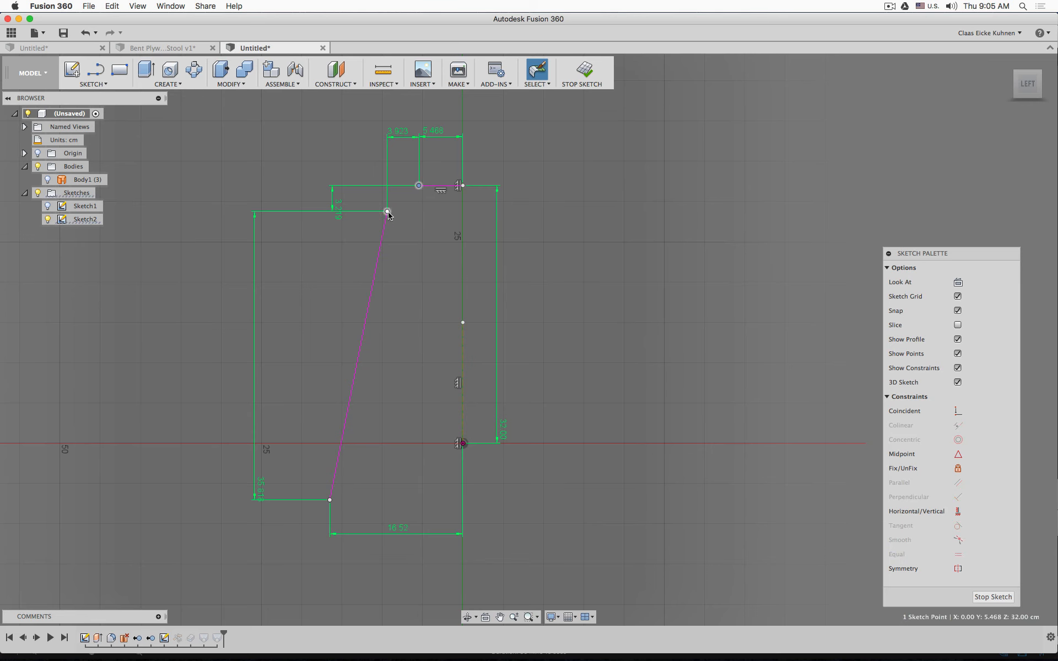
click(330, 500)
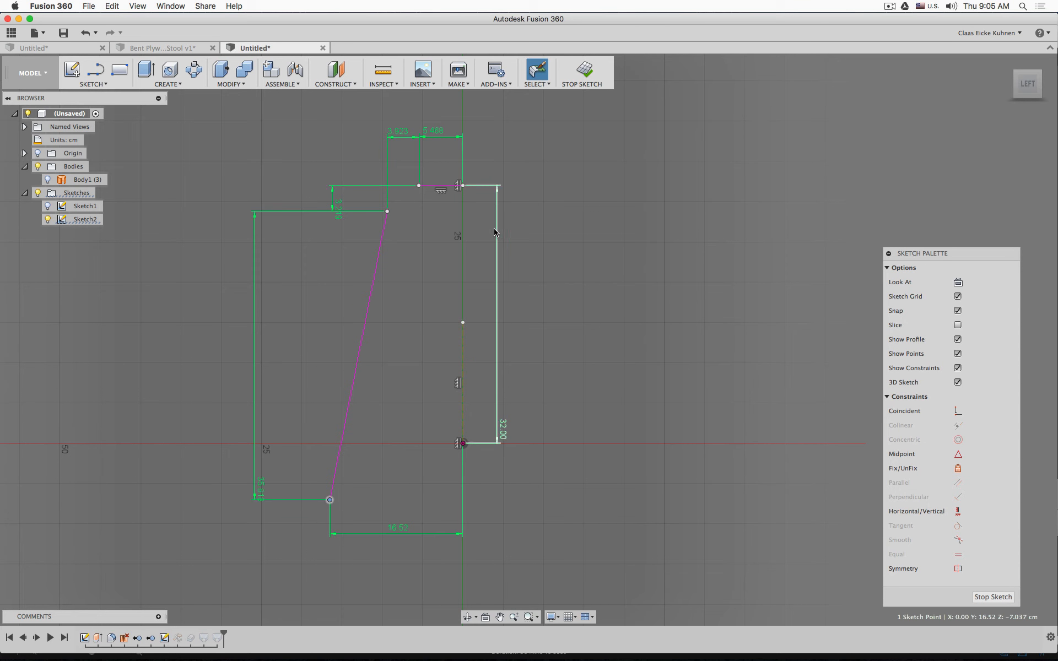
- Draw a two-point spline from the top edge's outer end to the slanted line's upper end
click(101, 85)
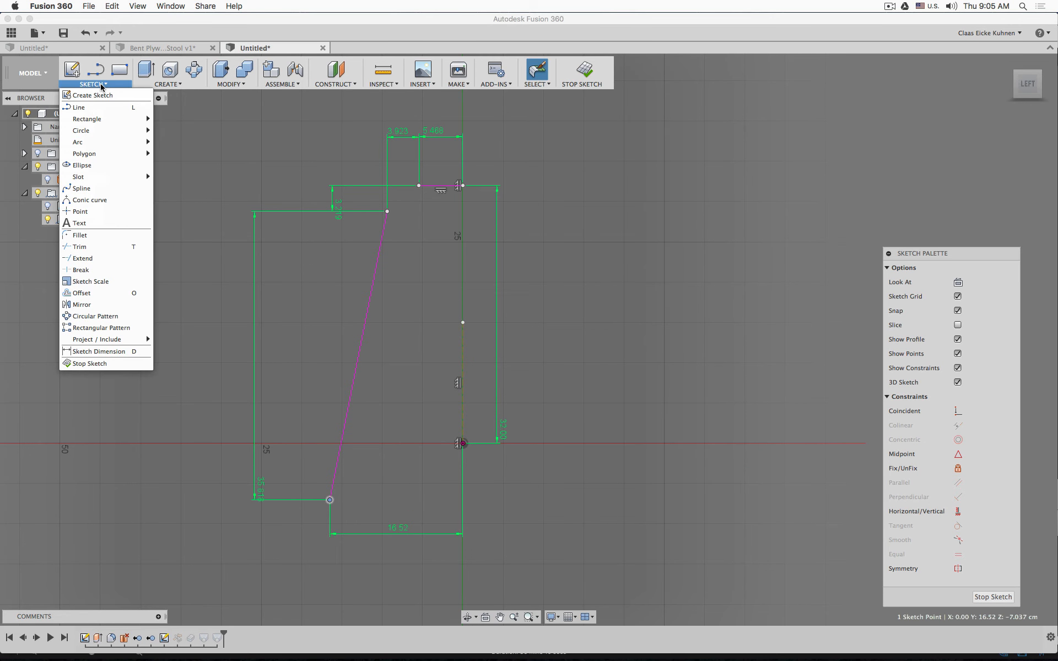
click(99, 189)
scroll(394, 204, up, 5)
scroll(395, 201, up, 2)
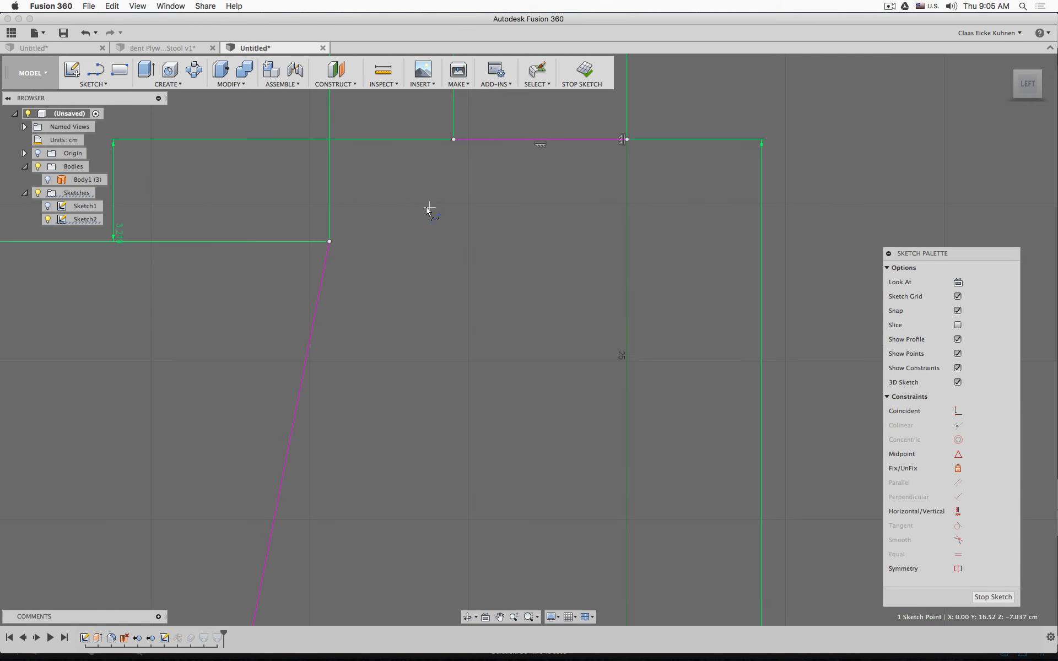
middle_drag(411, 194, 491, 309)
click(533, 256)
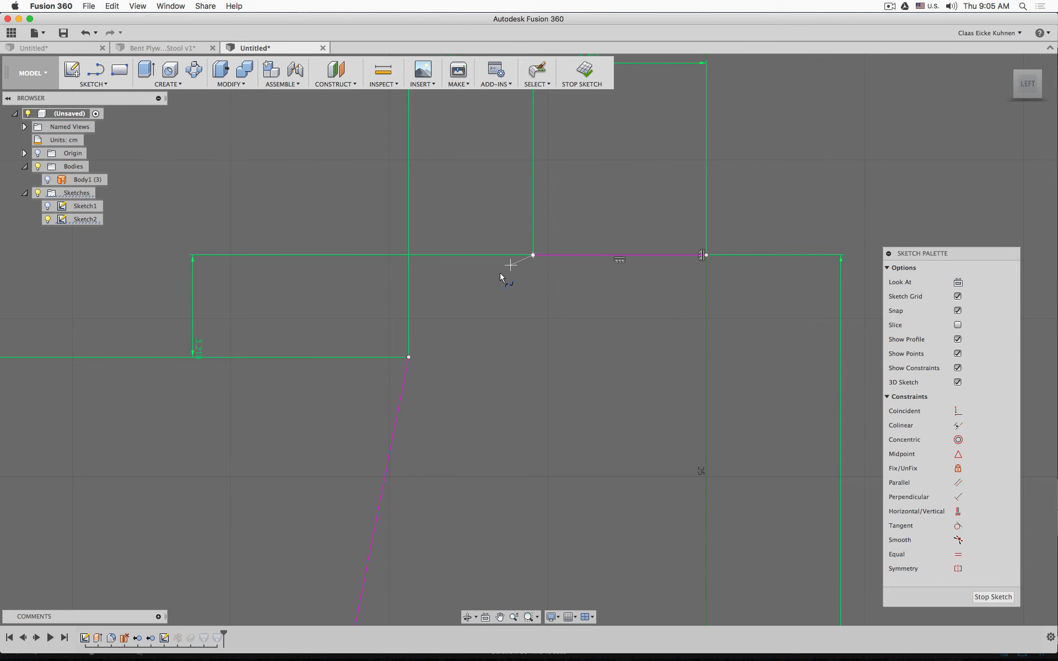
click(409, 358)
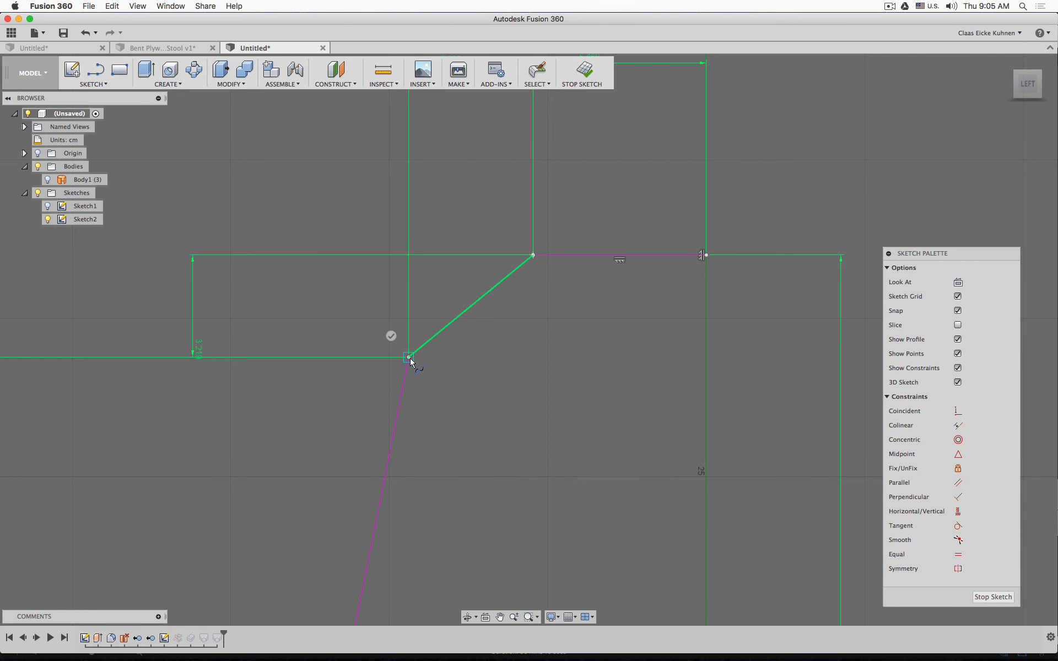
click(391, 336)
key(Escape)
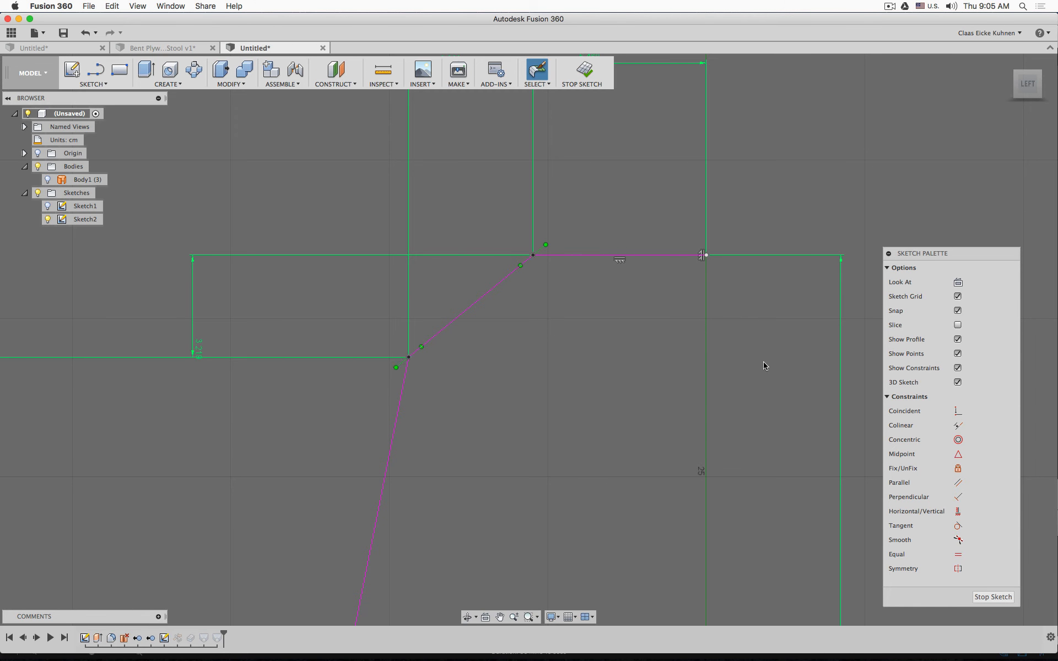
- Adjust the tangent handles at both ends of the spline to bow it outward into a rounded corner
drag(546, 246, 556, 248)
click(418, 344)
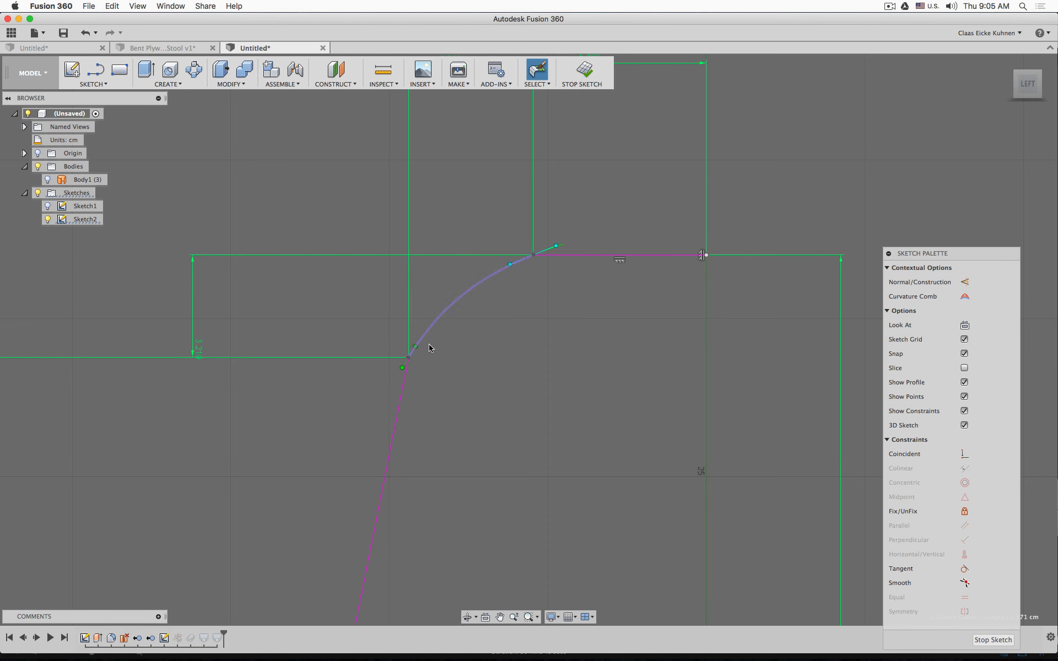
mouse_move(402, 370)
mouse_down()
mouse_move(421, 372)
mouse_move(400, 376)
mouse_up()
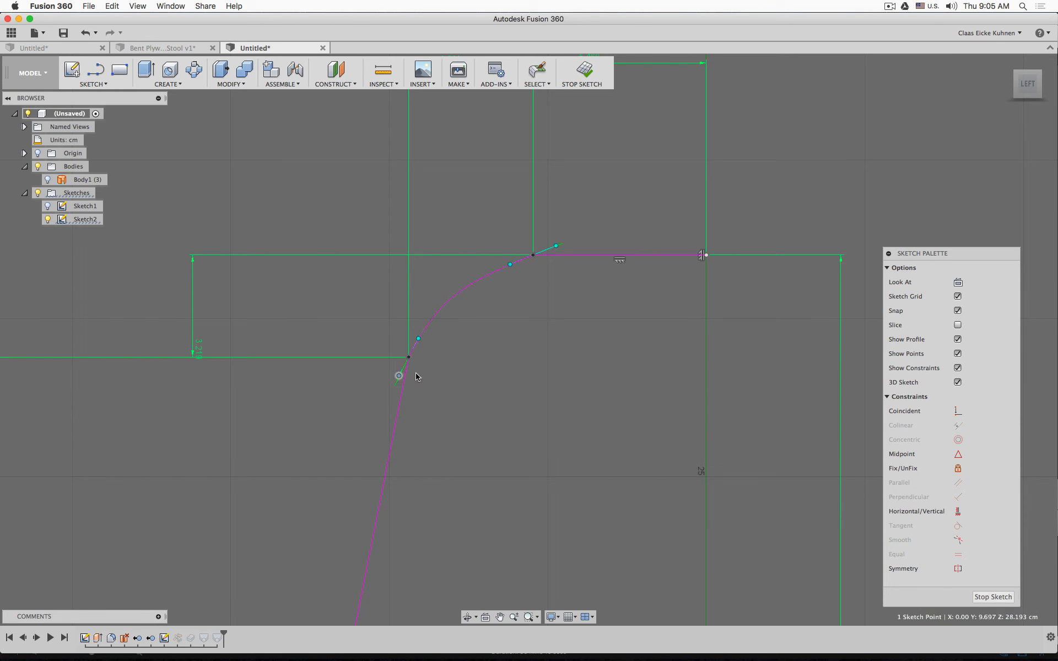
click(534, 340)
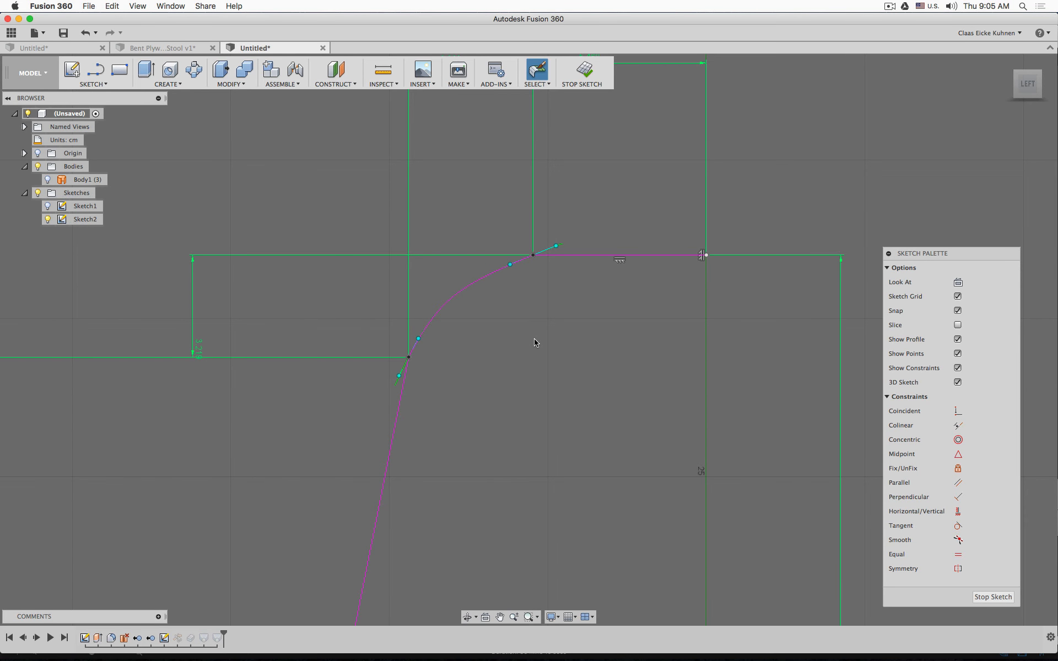
- Apply smooth constraints between the spline and the top edge and between the spline and the slanted line
click(958, 540)
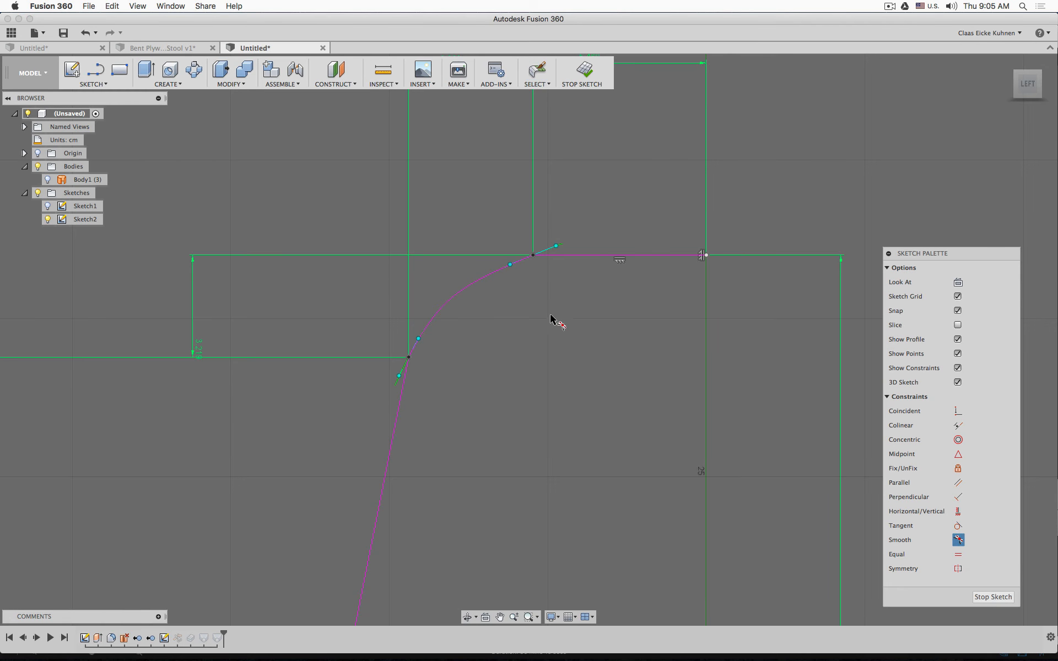
click(501, 271)
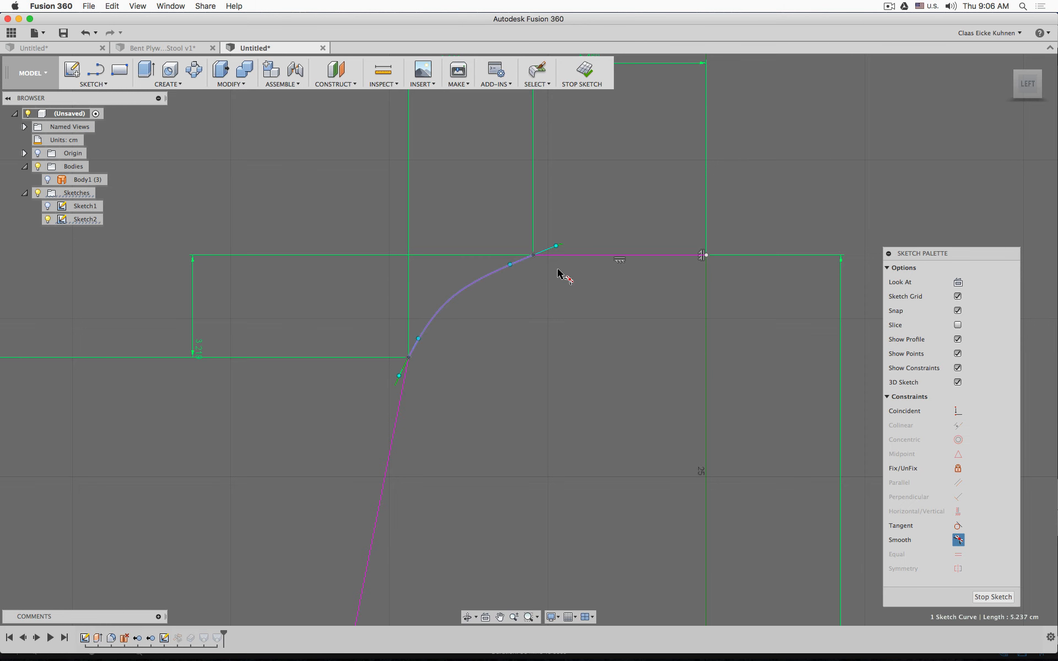
click(574, 256)
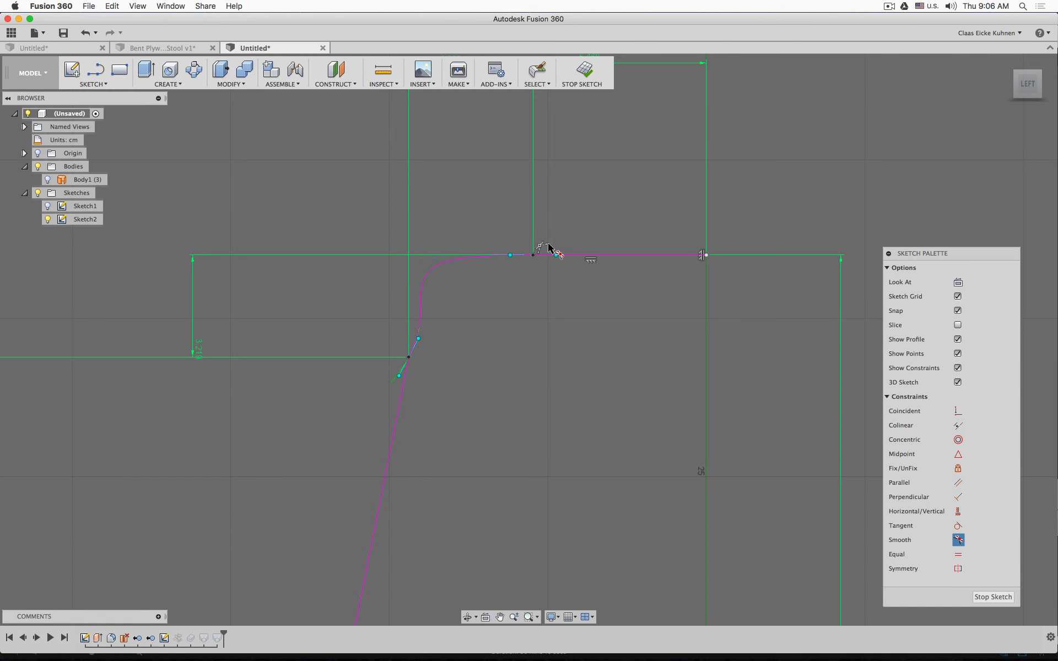
click(422, 310)
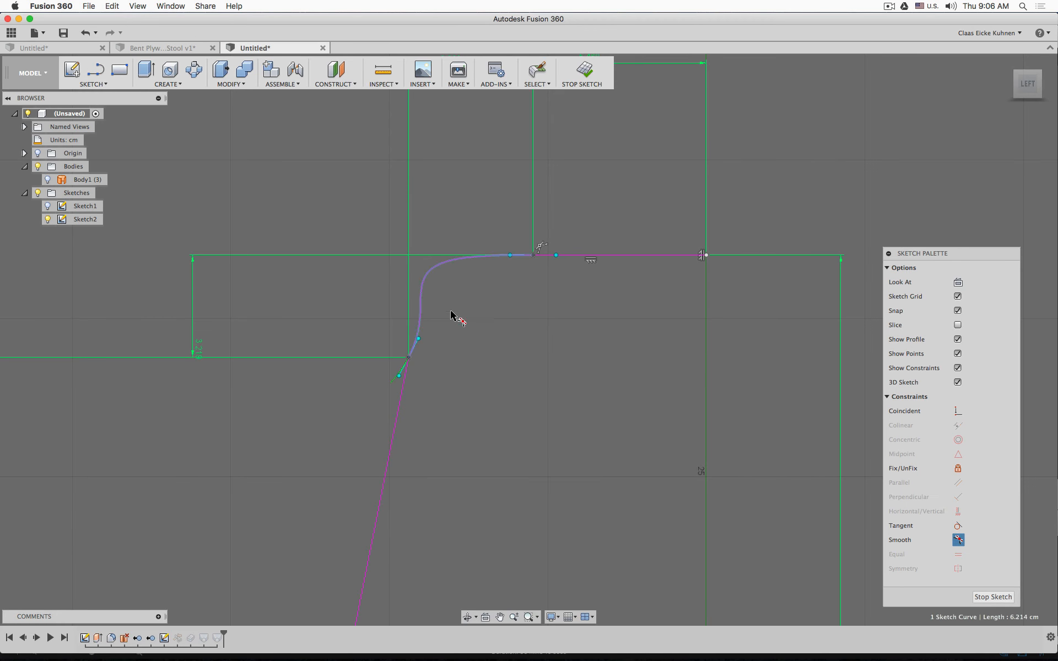
click(406, 390)
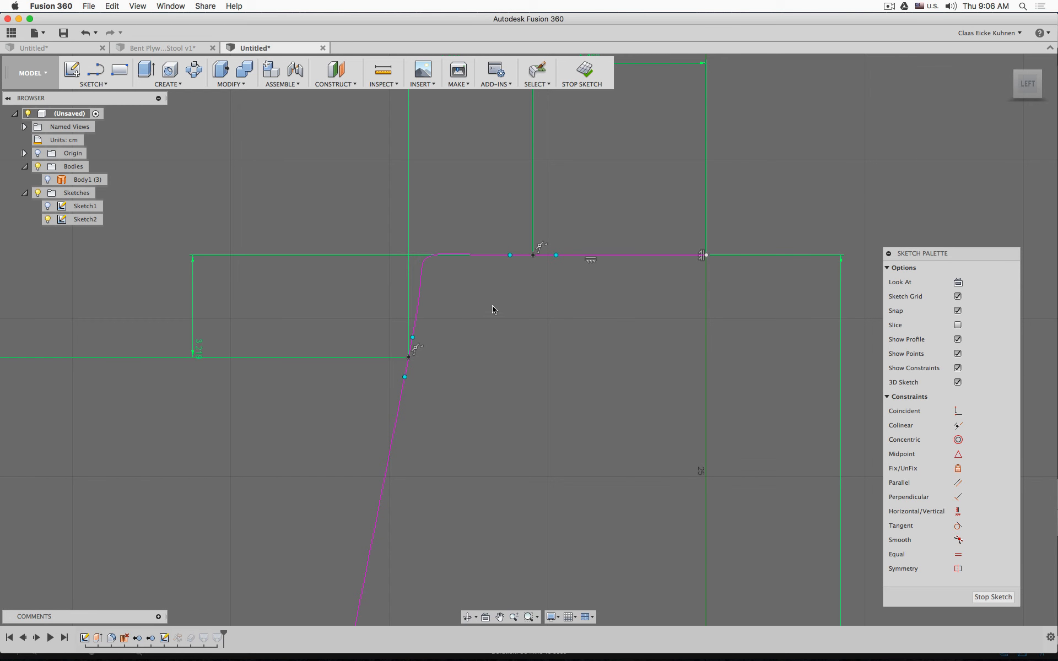
- Shorten both spline tangent handles, moving the upper handle point -0.33 cm in X and the lower one -0.33 cm in Y
click(510, 256)
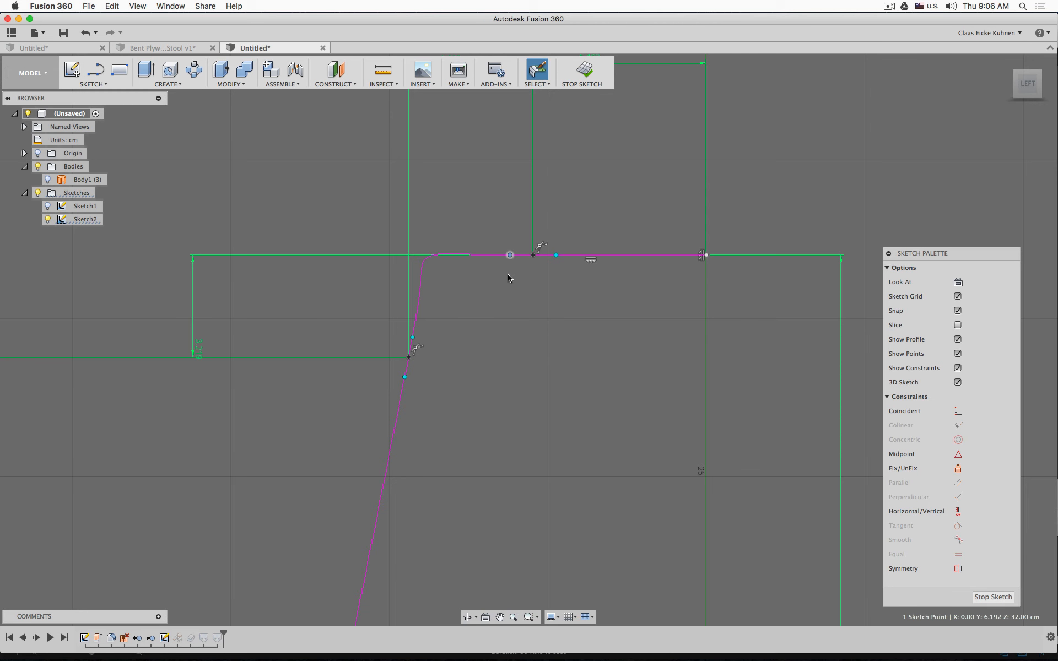
key(m)
drag(485, 257, 487, 254)
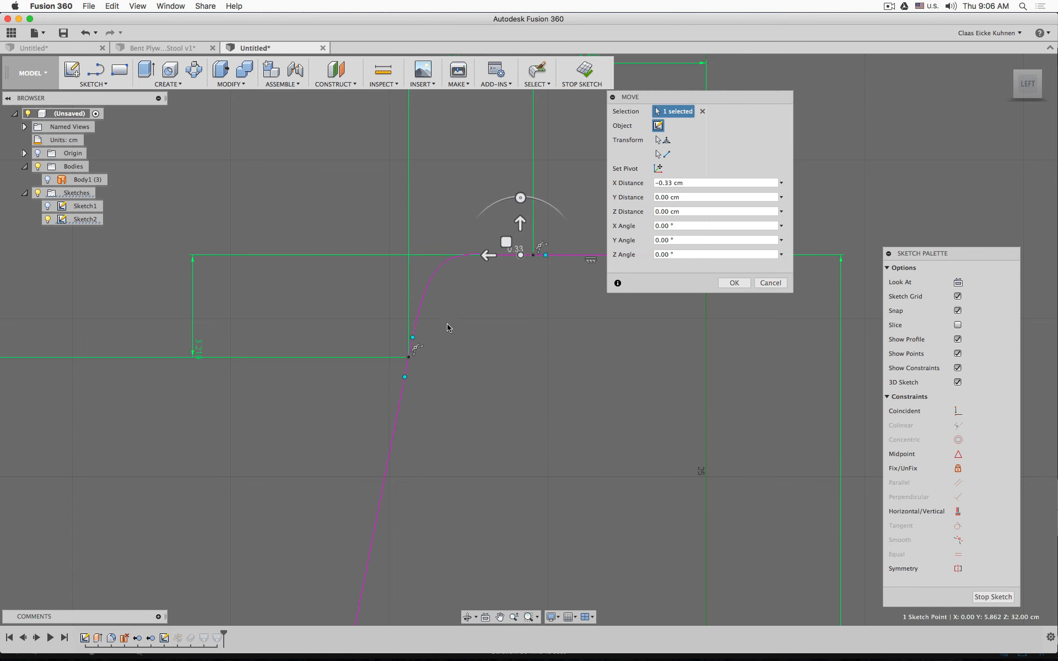
click(412, 338)
drag(412, 304, 420, 313)
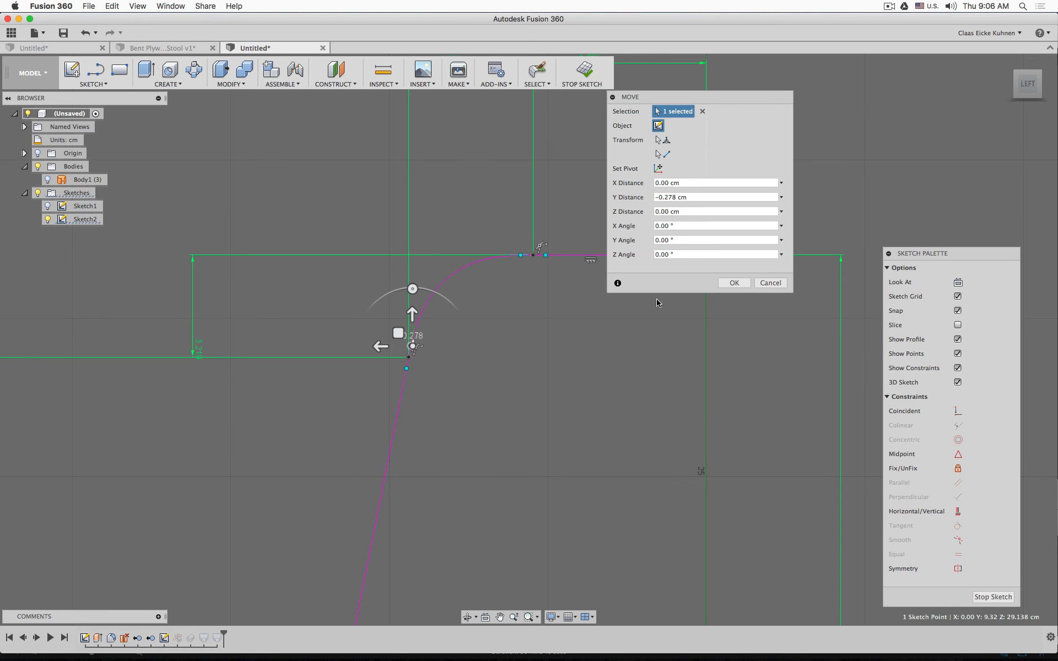
mouse_move(412, 313)
mouse_down()
mouse_move(412, 290)
mouse_move(419, 315)
mouse_up()
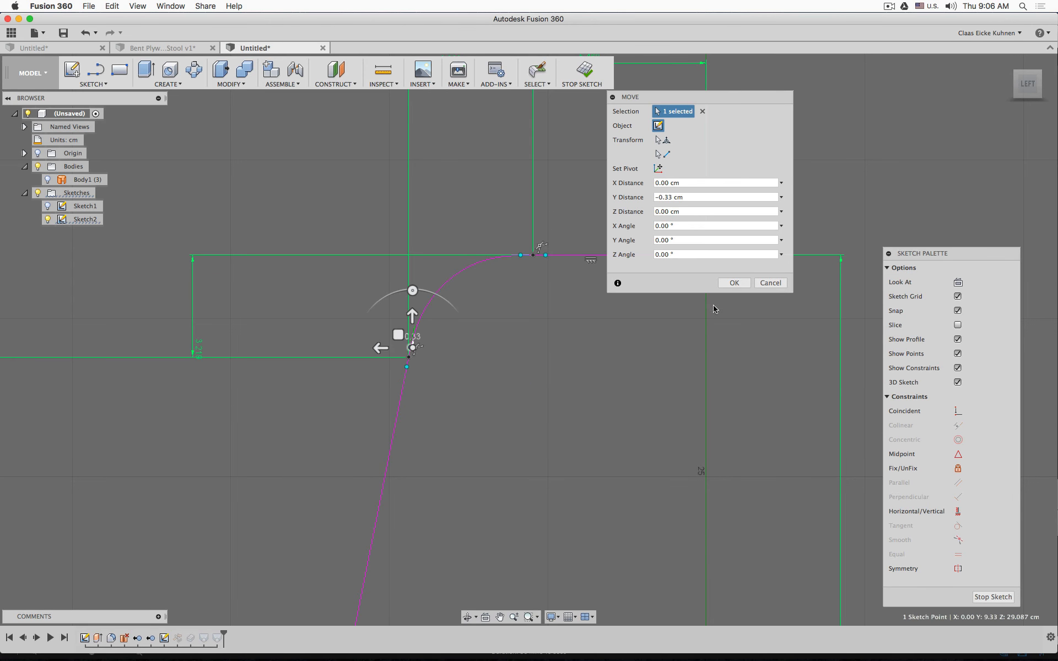
click(734, 283)
- Dimension the horizontal distance between the two end points of the spline's upper tangent handle
scroll(524, 376, up, 2)
scroll(526, 372, up, 1)
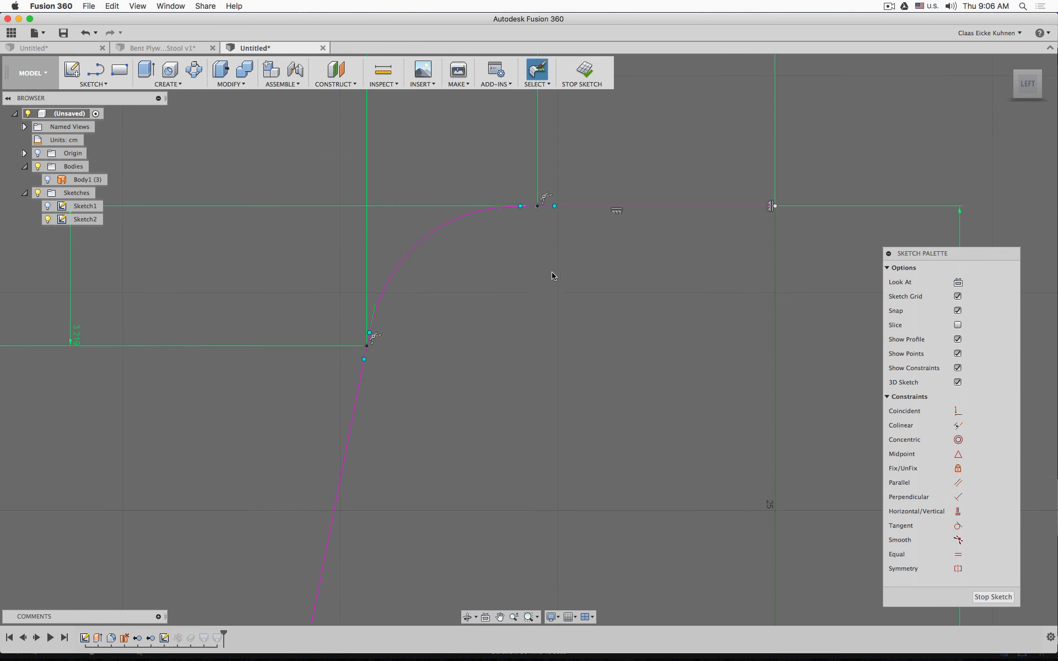
middle_drag(551, 272, 504, 399)
scroll(484, 358, up, 2)
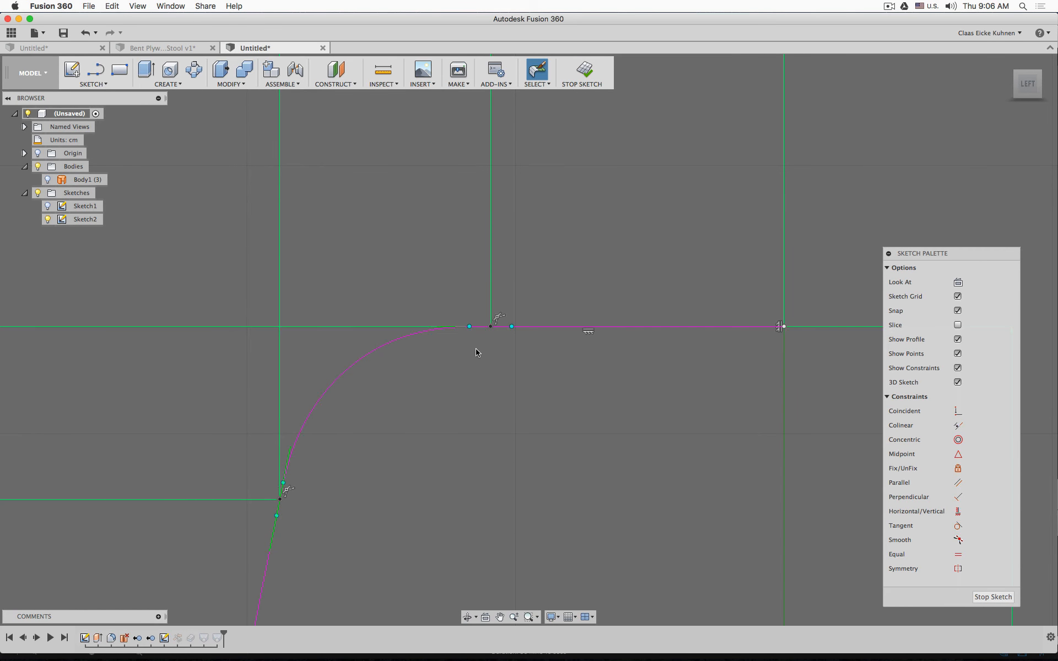
key(d)
click(468, 326)
click(511, 326)
click(534, 266)
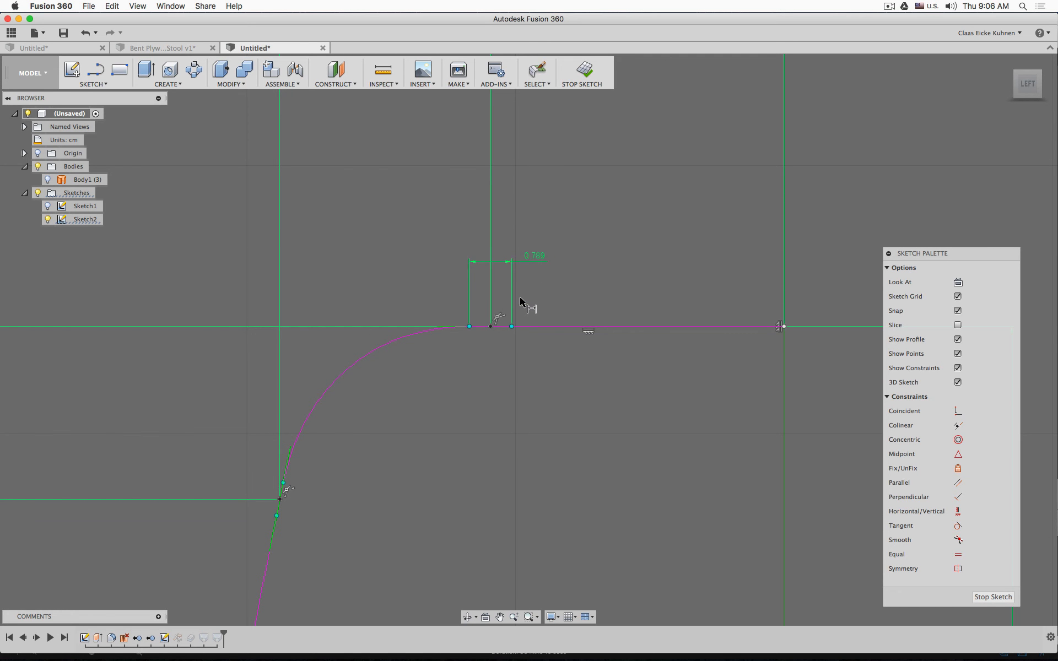
- Add an aligned dimension between the two end points of the spline's lower tangent handle
middle_drag(424, 416, 537, 308)
scroll(418, 389, up, 2)
scroll(418, 389, up, 1)
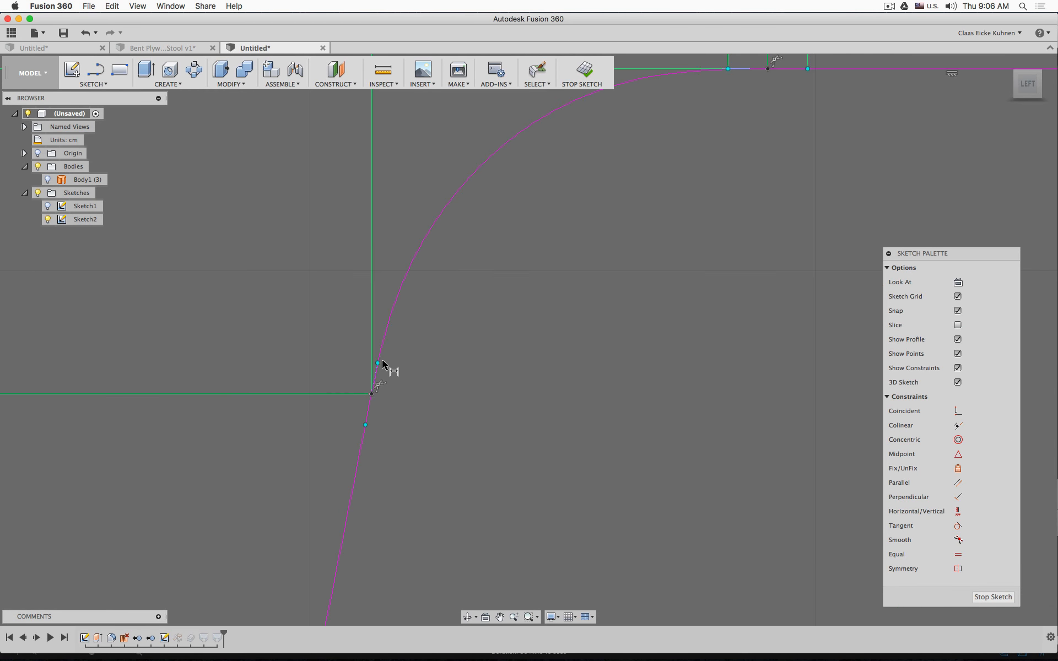
click(385, 367)
click(366, 427)
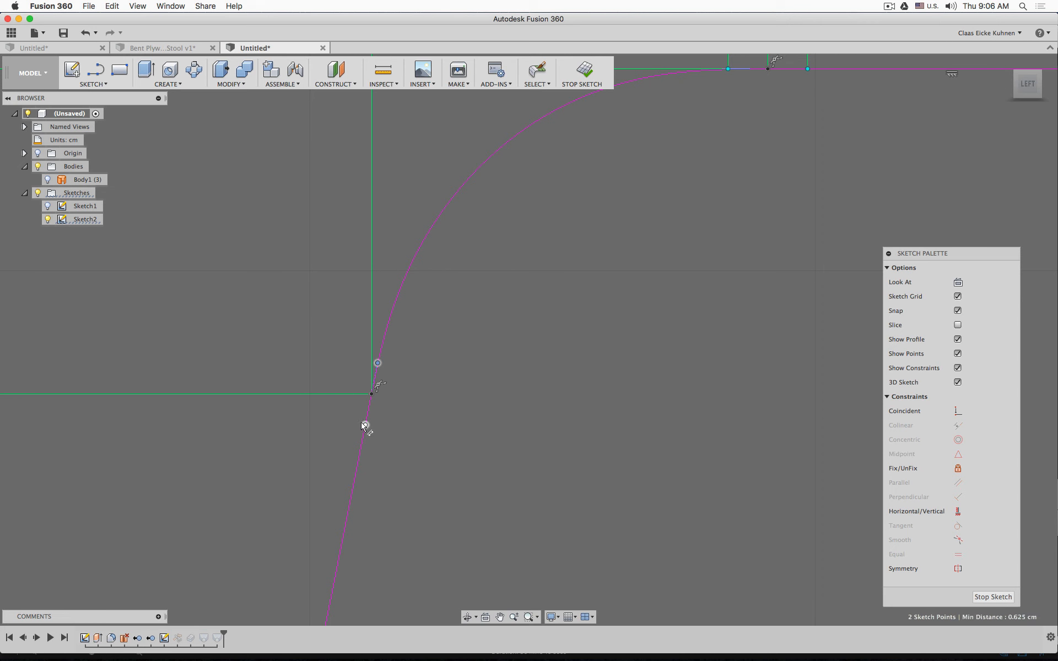
right_click(298, 352)
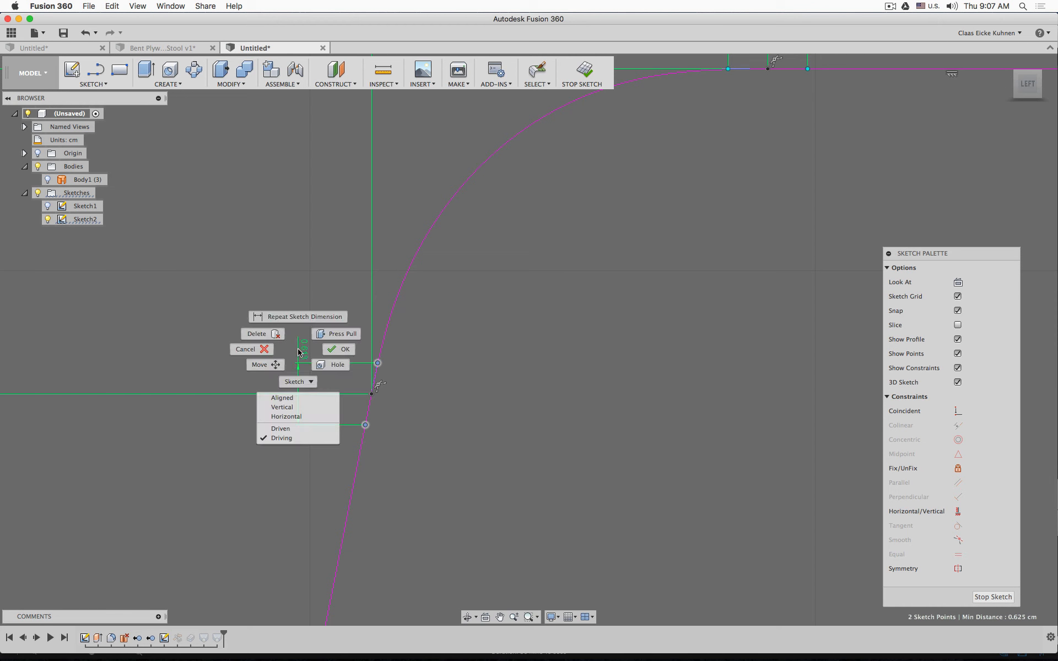
click(303, 398)
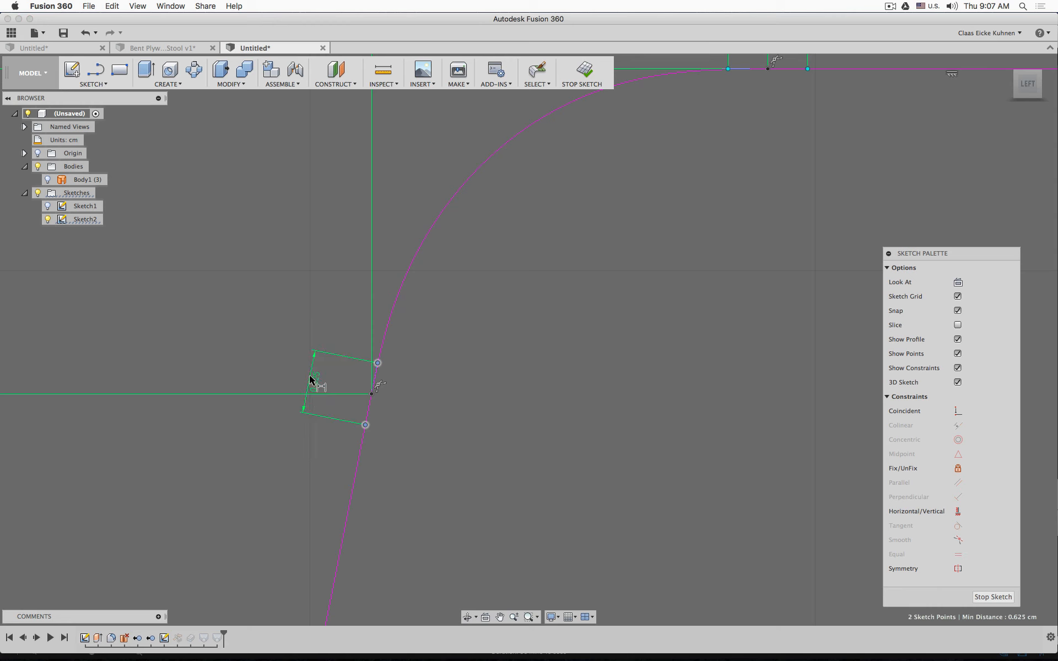
click(288, 335)
- Set the upper handle's dimension to 0.7 cm and link the lower handle's dimension to it
scroll(507, 397, down, 5)
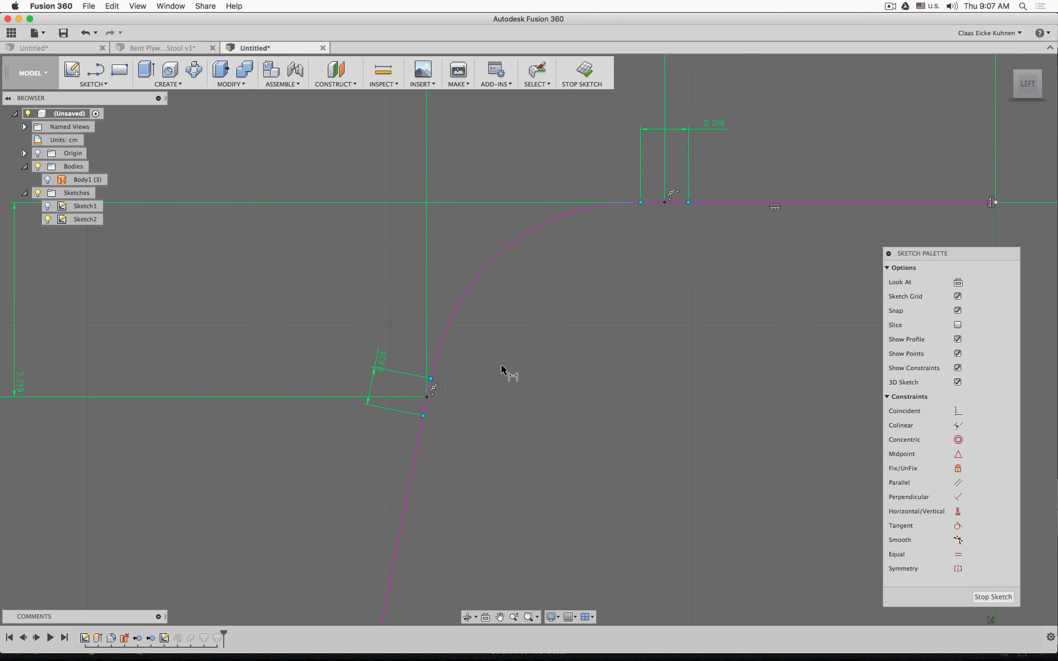
double_click(712, 124)
text(0.7)
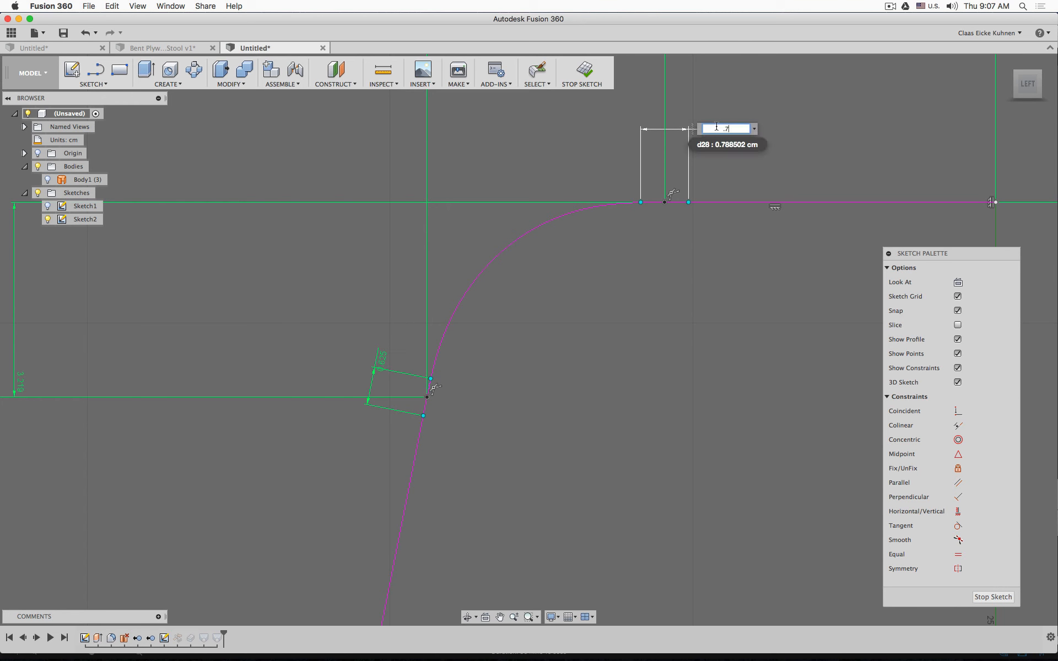
key(Return)
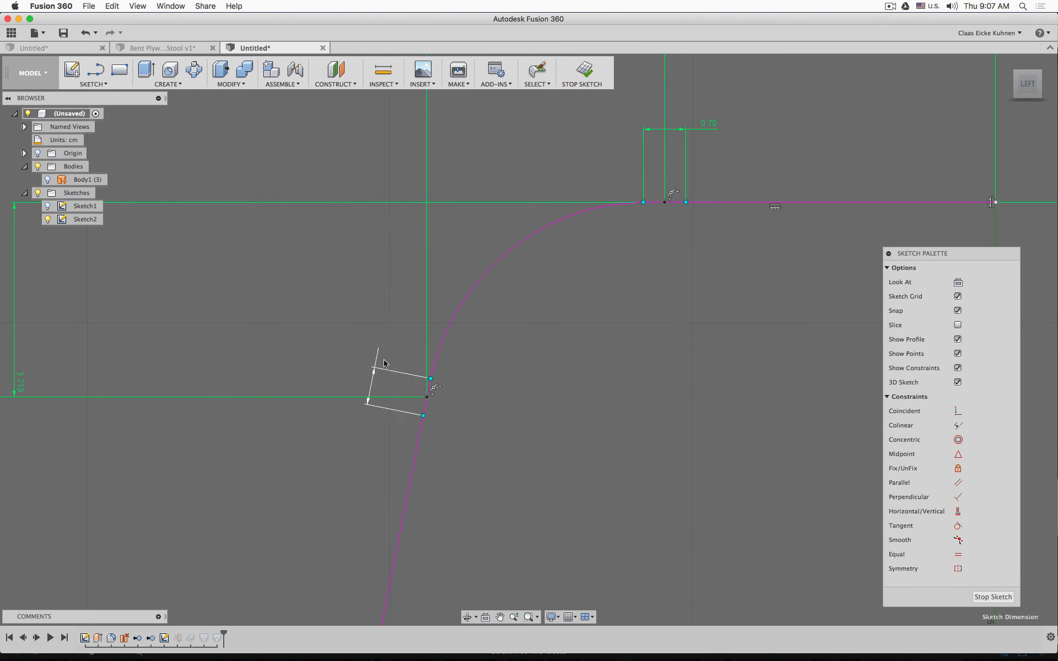
double_click(382, 361)
click(713, 126)
key(Return)
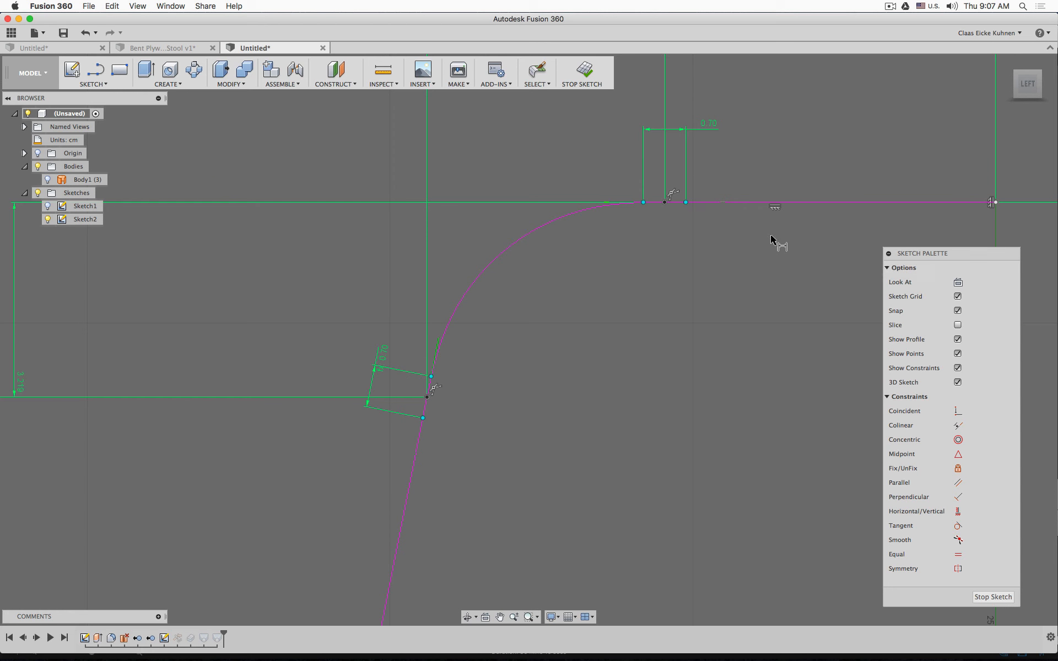
- Test the linked handle lengths by setting the upper handle's dimension to 0.8 cm, 1 cm and back to 0.7 cm
double_click(711, 126)
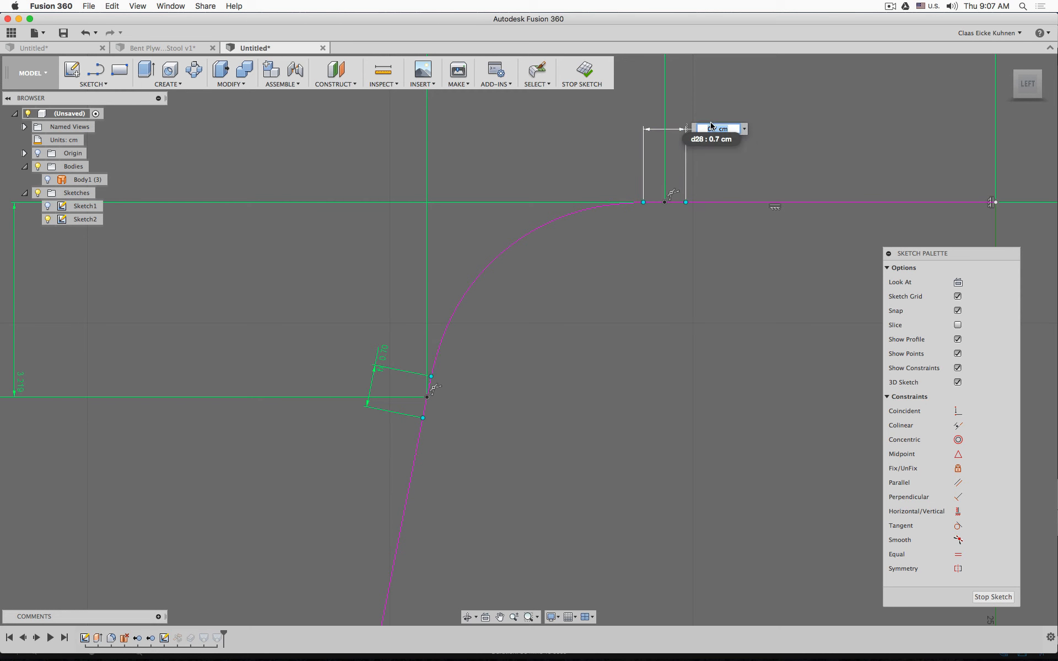
text(0.8)
key(Return)
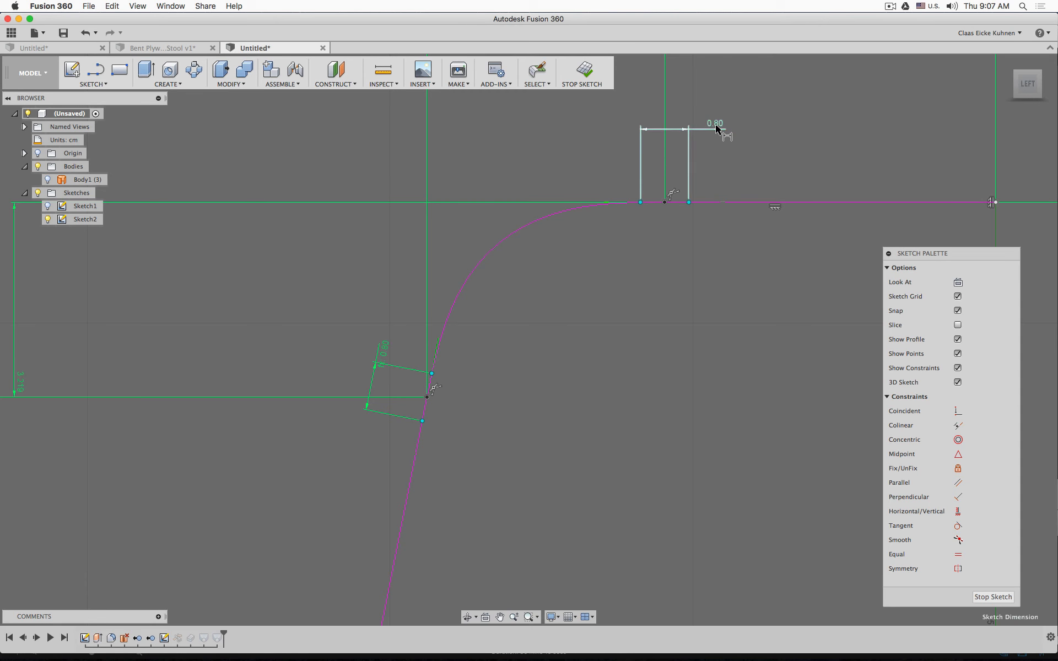
double_click(715, 125)
text(1)
key(Return)
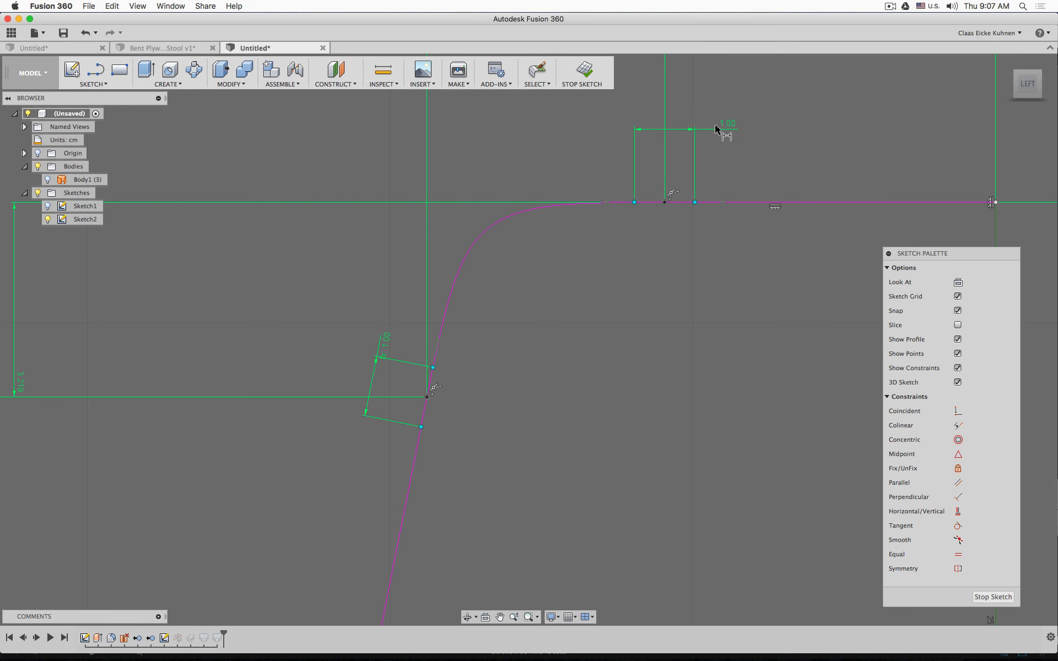
double_click(716, 124)
text(0.7)
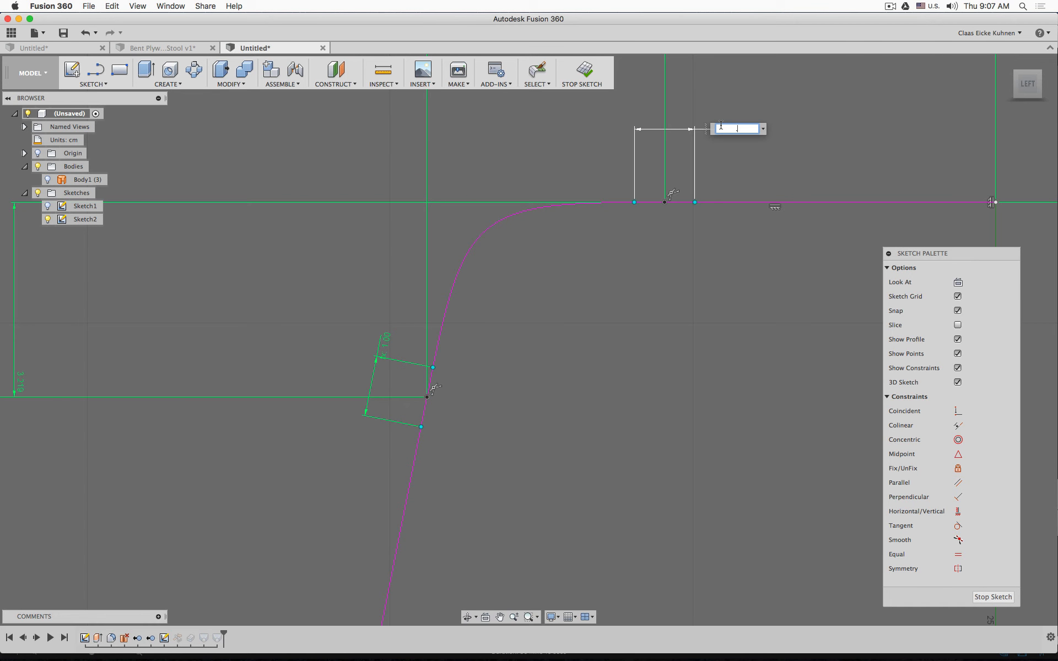
key(Return)
- Mirror the slanted line, spline corner and top edge about the vertical construction line
scroll(719, 300, down, 3)
scroll(719, 301, down, 2)
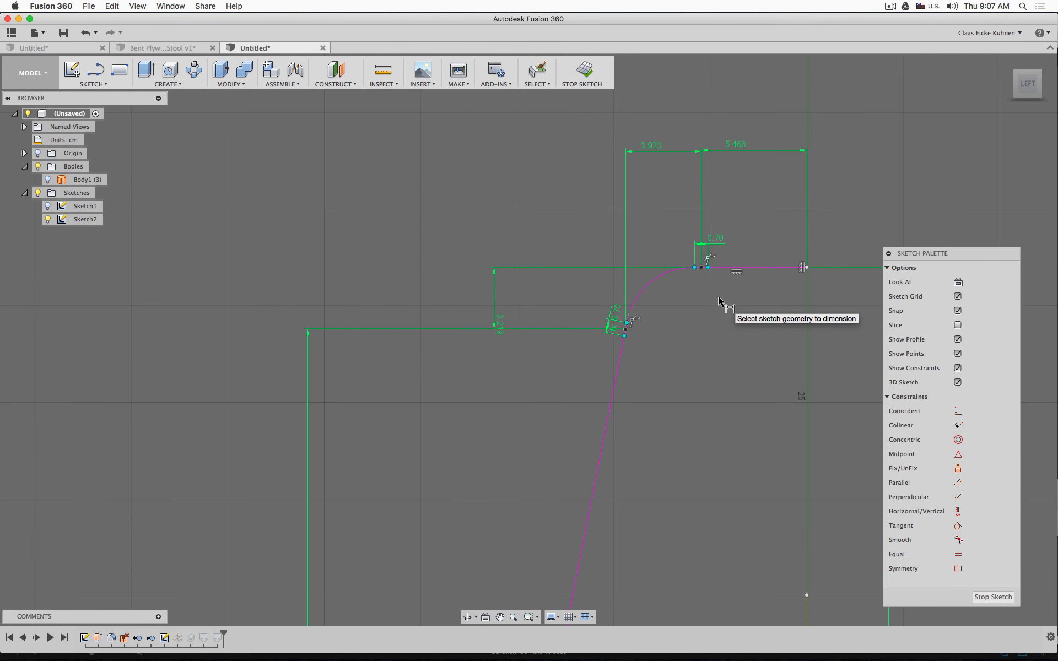
middle_drag(723, 299, 582, 282)
scroll(653, 309, down, 3)
middle_drag(714, 271, 639, 176)
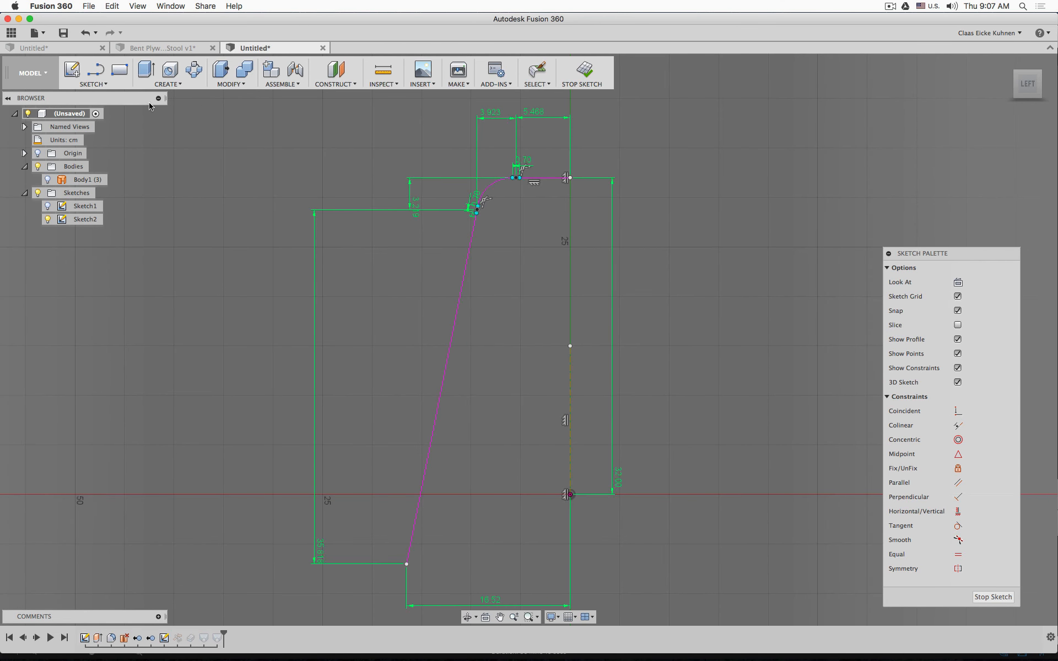
click(100, 85)
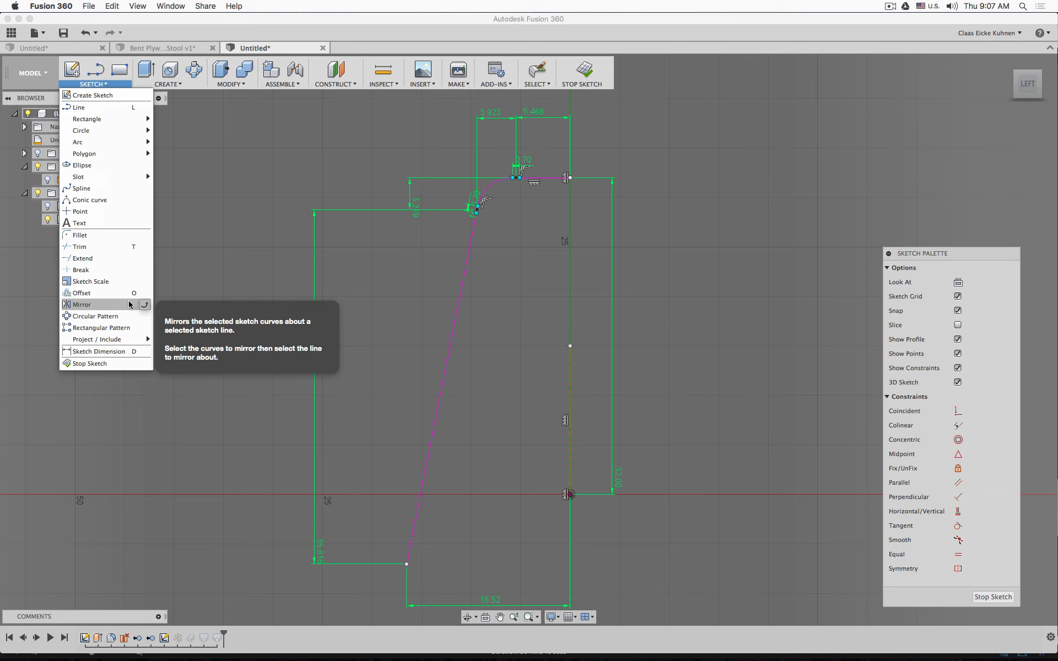
click(130, 304)
click(471, 242)
click(495, 190)
click(551, 177)
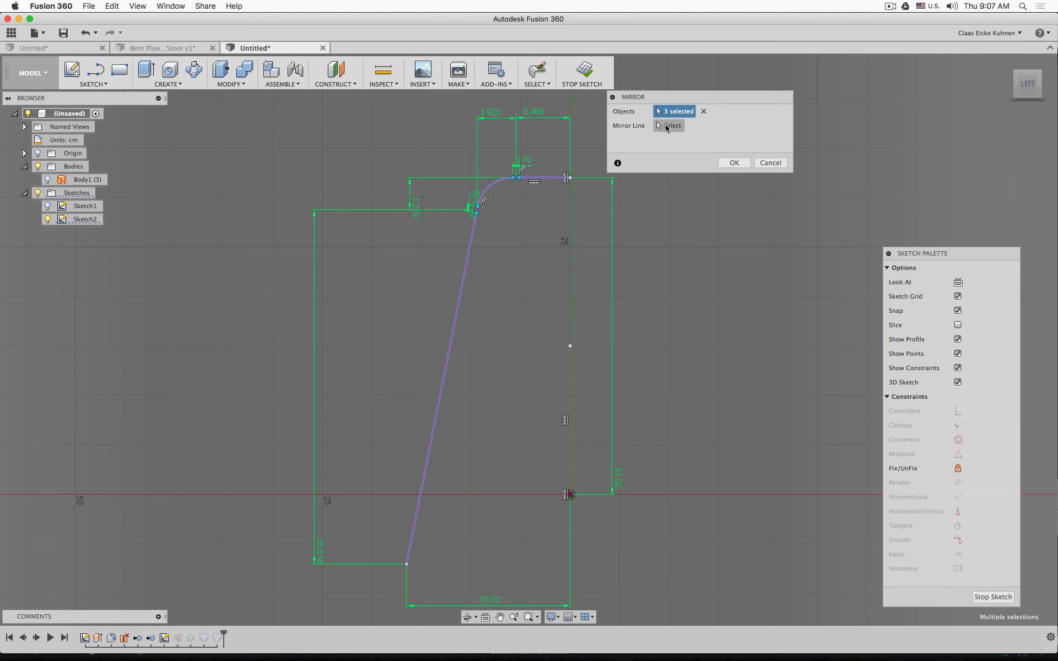
click(667, 126)
click(571, 374)
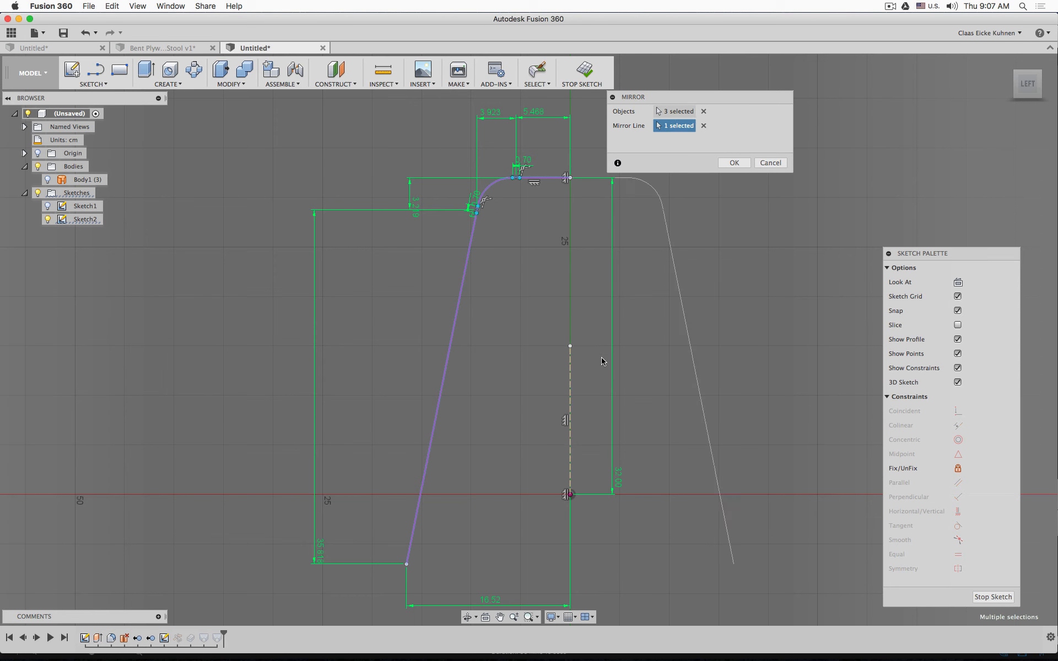
click(734, 163)
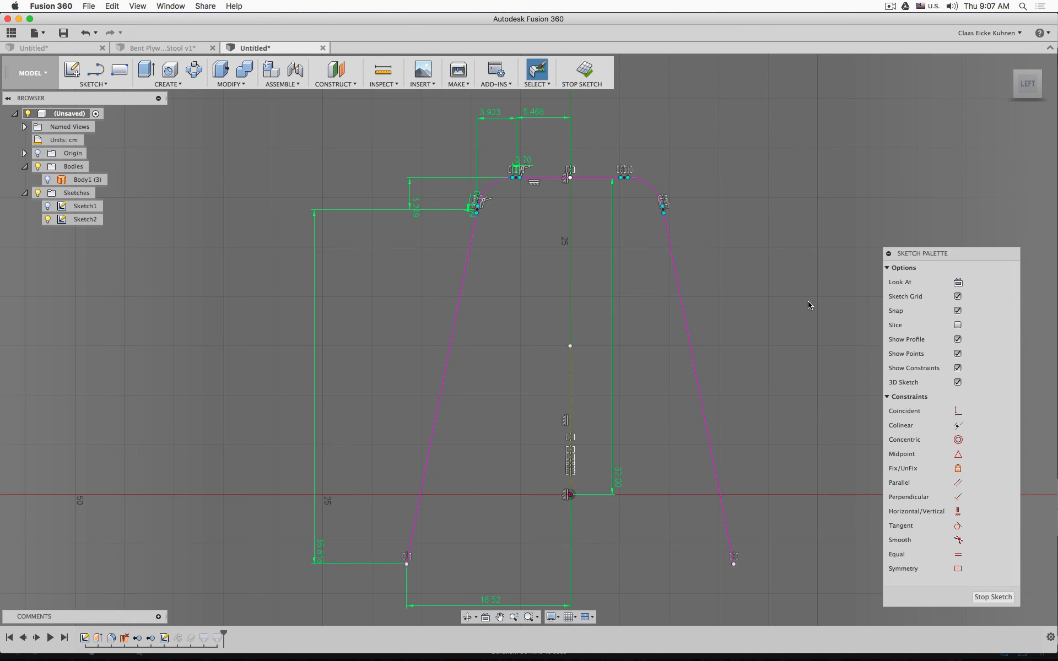
- Set the original spline's upper handle dimension to 1 cm to check whether the mirrored corner follows
scroll(544, 186, up, 6)
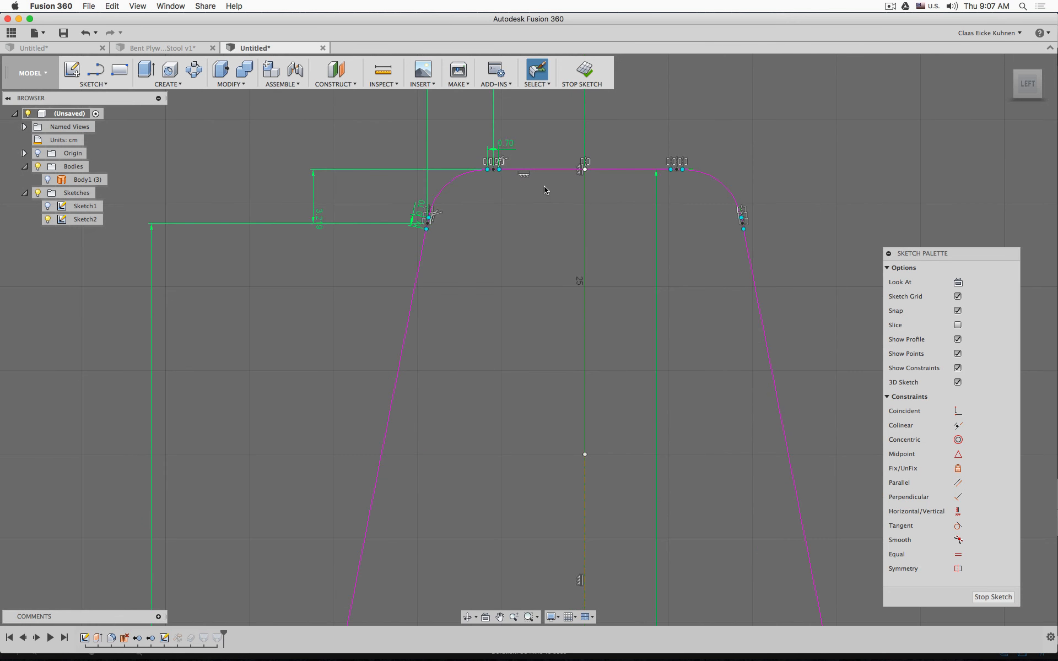
double_click(475, 234)
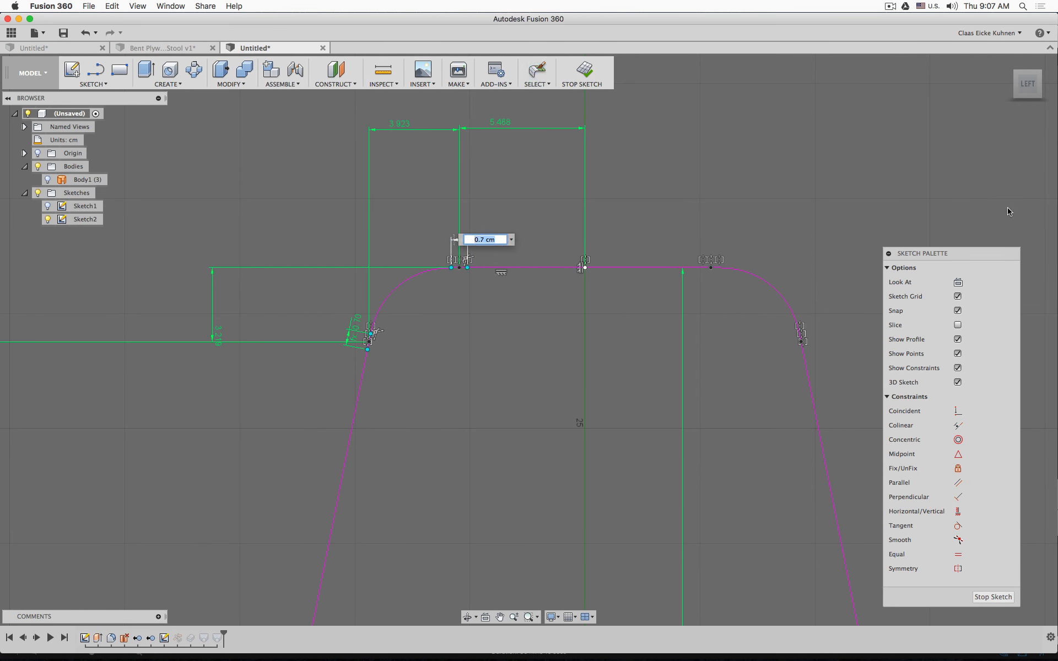
text(1)
key(Return)
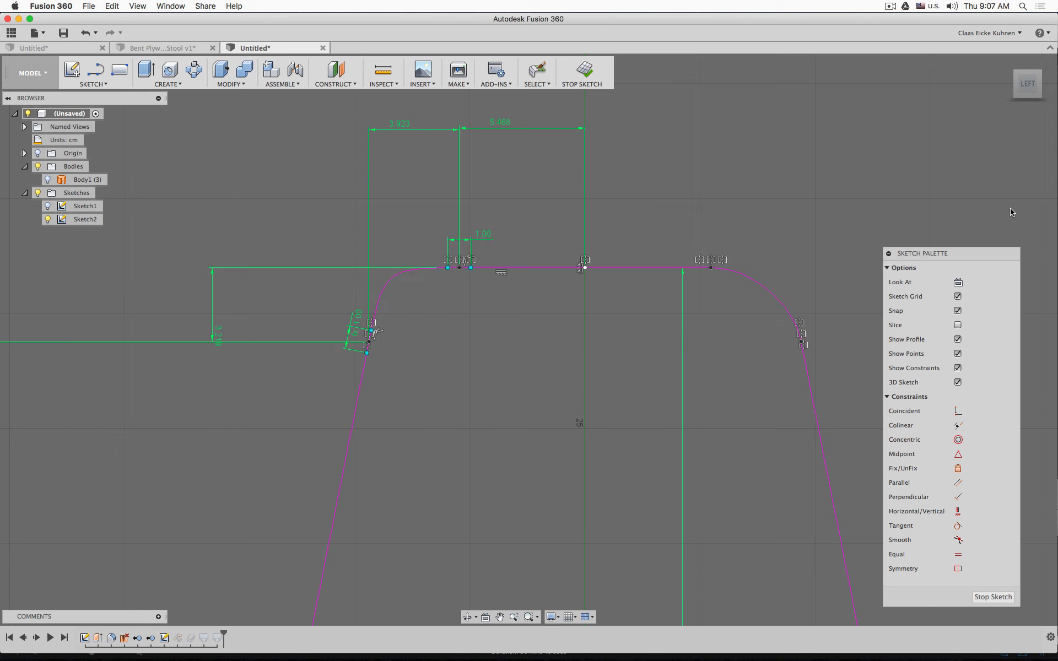
- Set the upper handle's dimension back to 0.7 cm and undo that change
double_click(483, 236)
text(0.7)
key(Return)
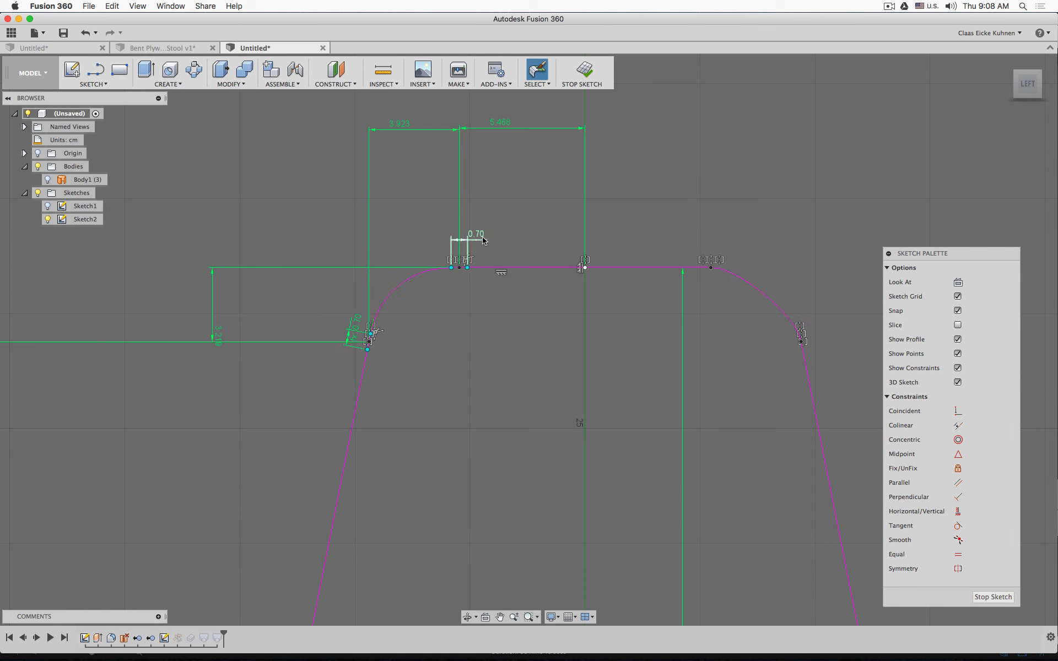
key(super+z)
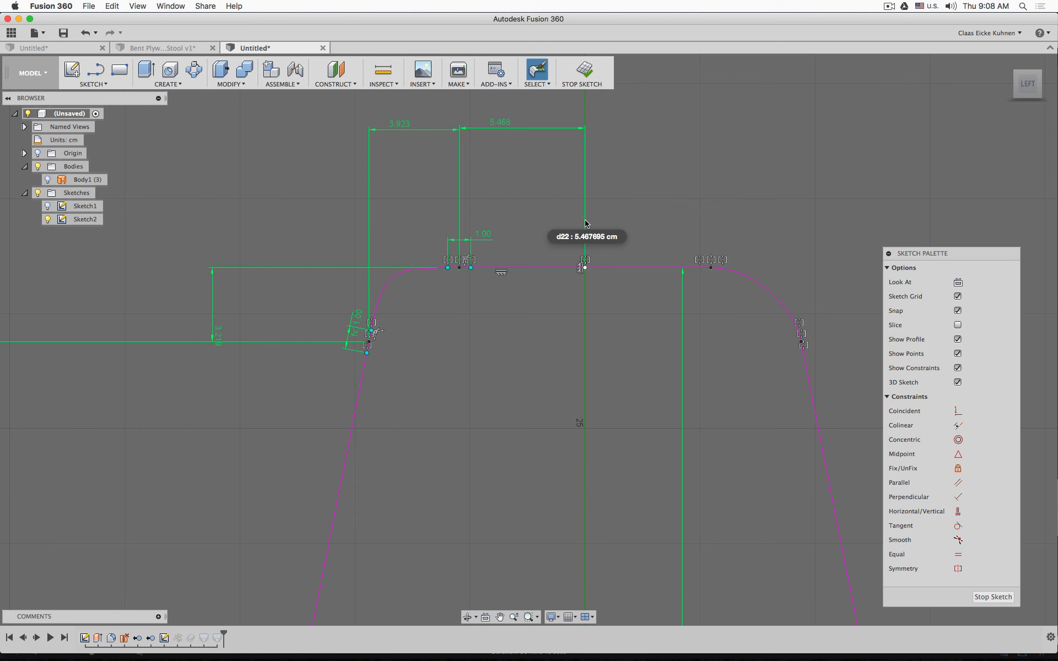
- Redo the undone change that sets the upper handle's dimension to 0.7 cm
key(super+shift+z)
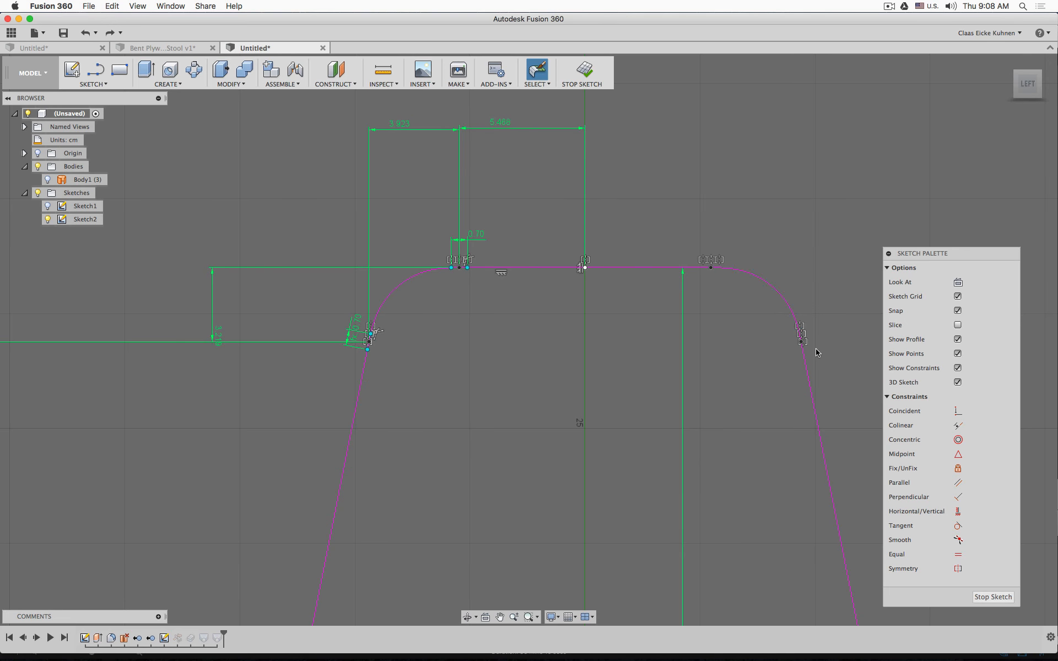
scroll(805, 240, up, 4)
scroll(539, 306, down, 3)
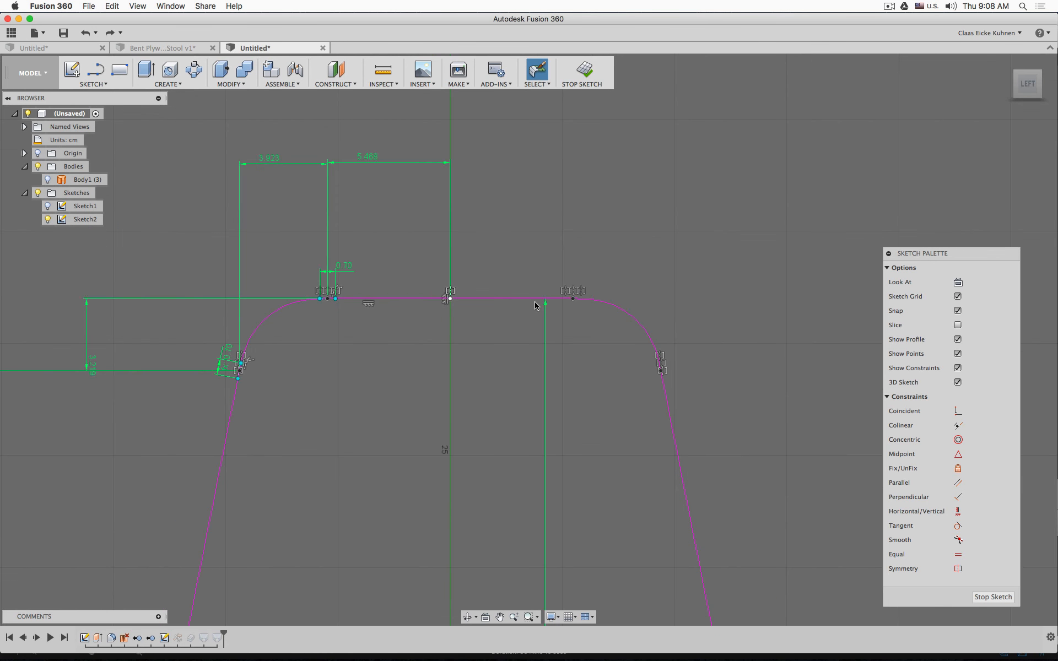
scroll(531, 305, down, 2)
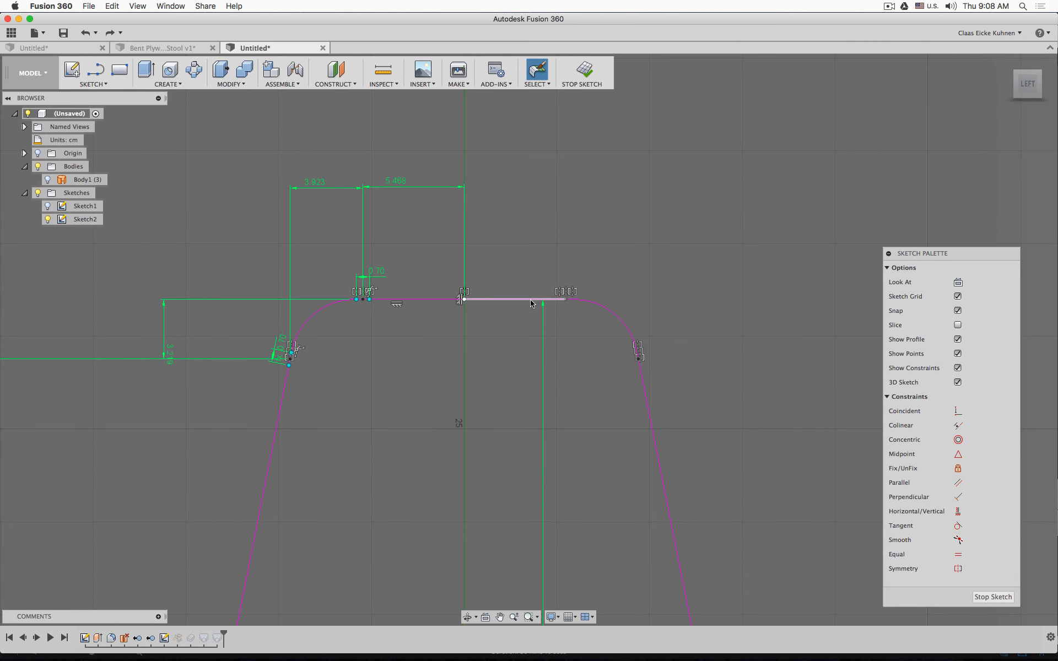
scroll(685, 237, down, 4)
mouse_move(744, 279)
middle_down()
mouse_move(689, 160)
mouse_move(652, 231)
middle_up()
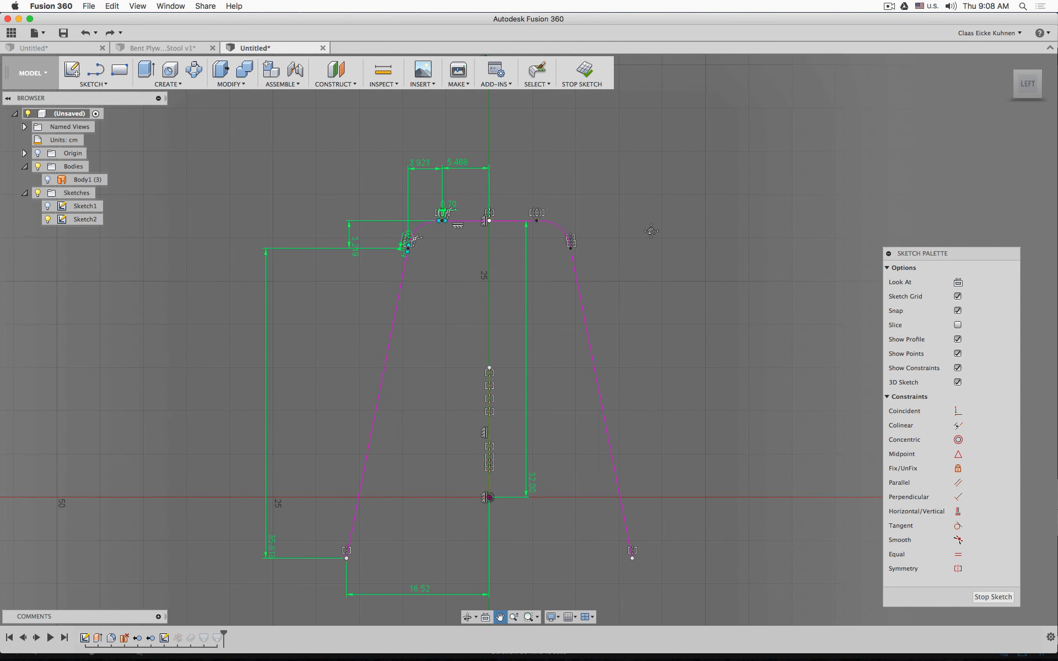
- Delete the mirrored top edge, spline corner and slanted line from the trimming sketch and finish the sketch
middle_drag(652, 230, 650, 232)
scroll(545, 203, up, 4)
click(594, 283)
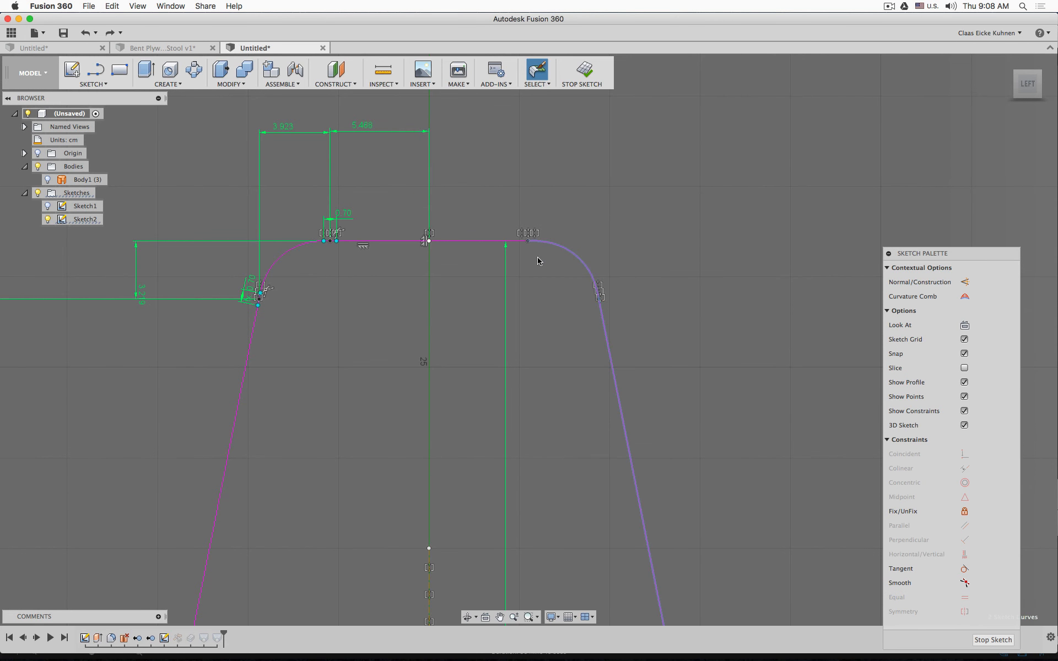
scroll(620, 222, down, 4)
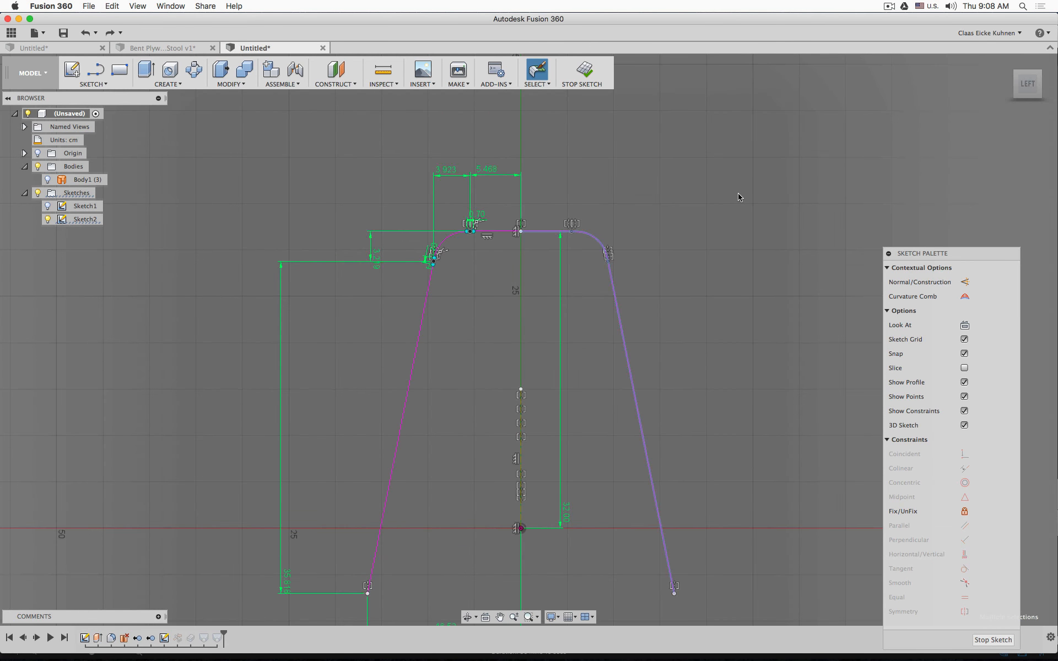
key(Delete)
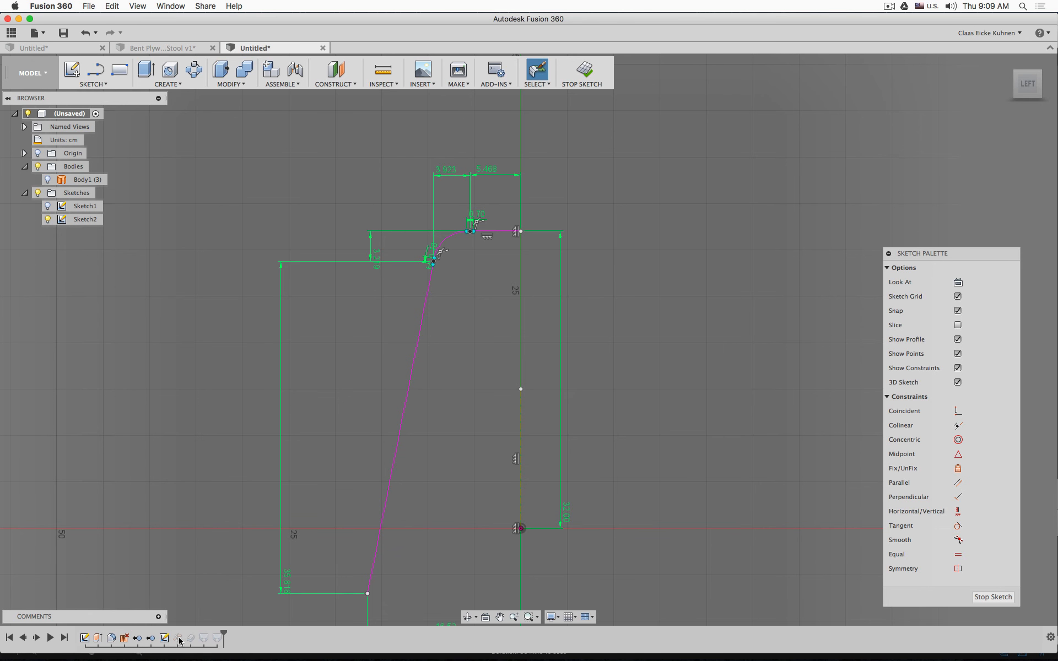
click(585, 70)
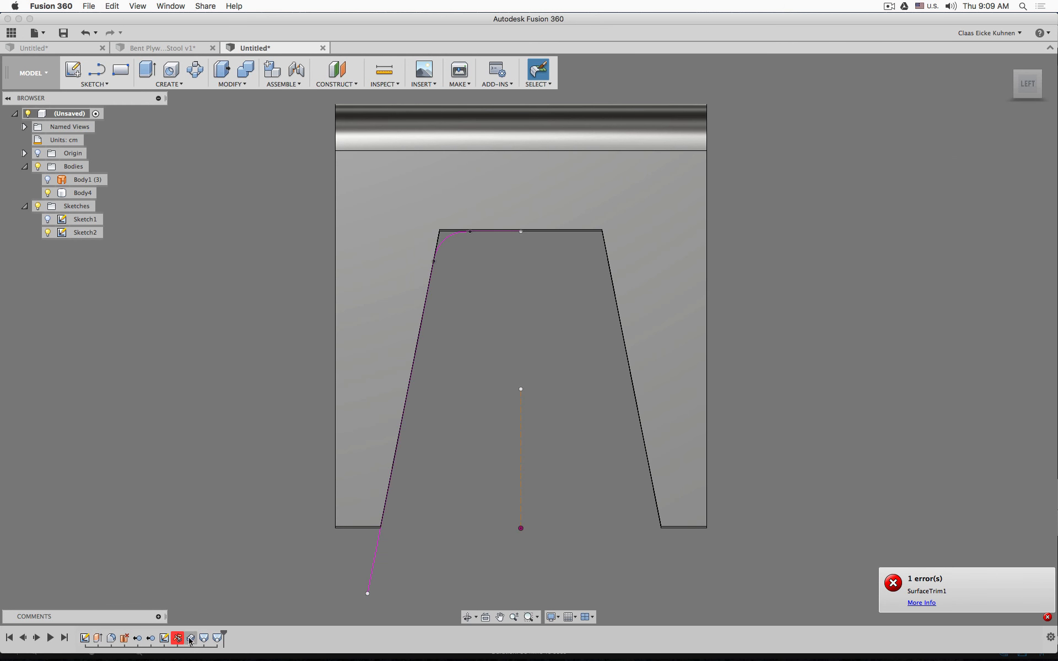
- Roll the timeline back to just after the trimming sketch, before the failed surface trim, and show the stool's surface body
drag(223, 637, 171, 638)
scroll(475, 318, down, 3)
shift+middle_drag(430, 322, 454, 345)
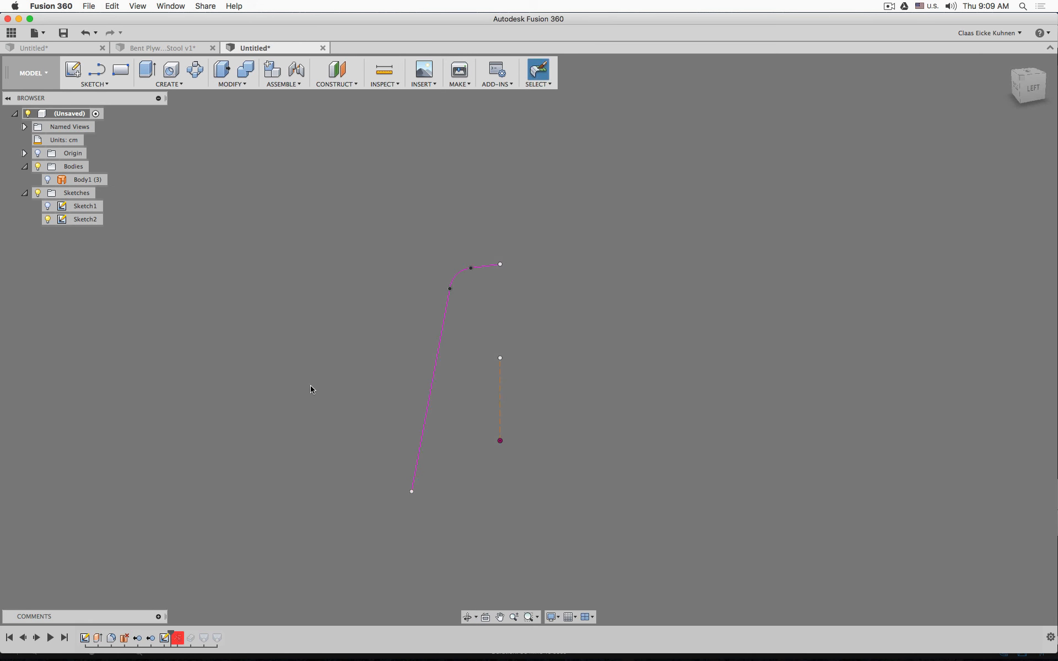
click(47, 179)
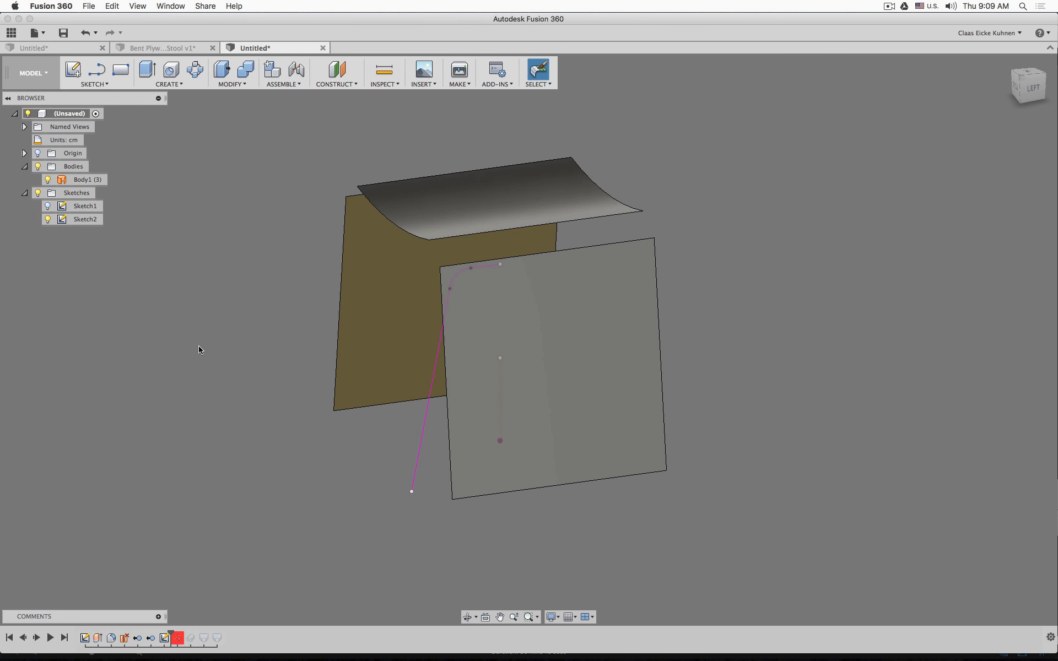
shift+middle_drag(199, 349, 241, 335)
- In the Patch workspace, extrude the chained half-profile symmetrically by about 31.4 cm as a new surface body passing through both legs
click(37, 77)
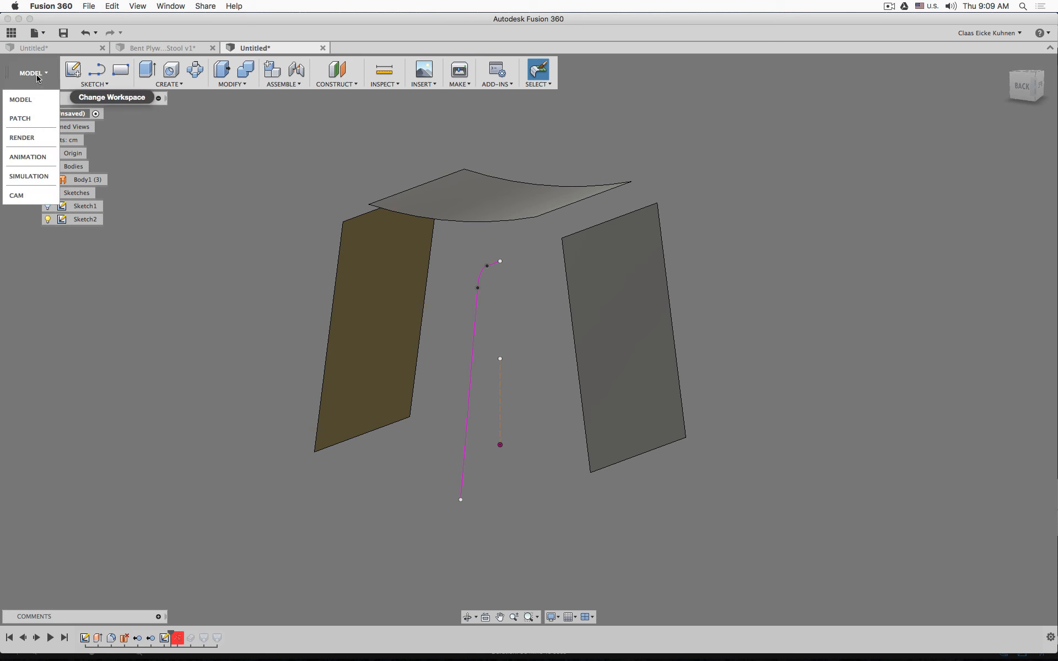
click(21, 118)
click(154, 83)
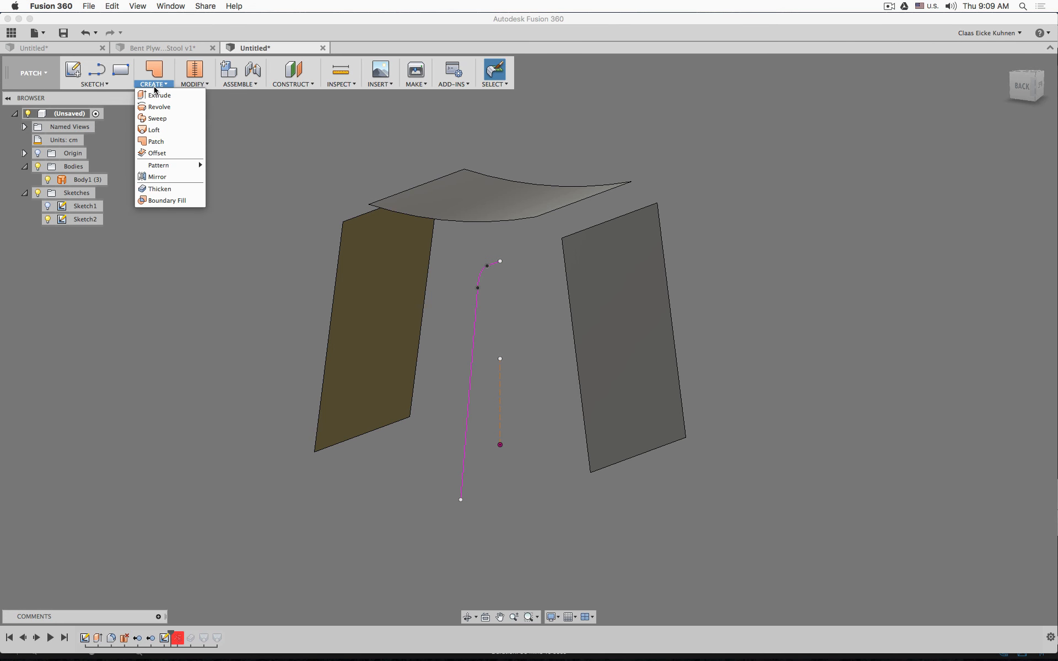
click(158, 95)
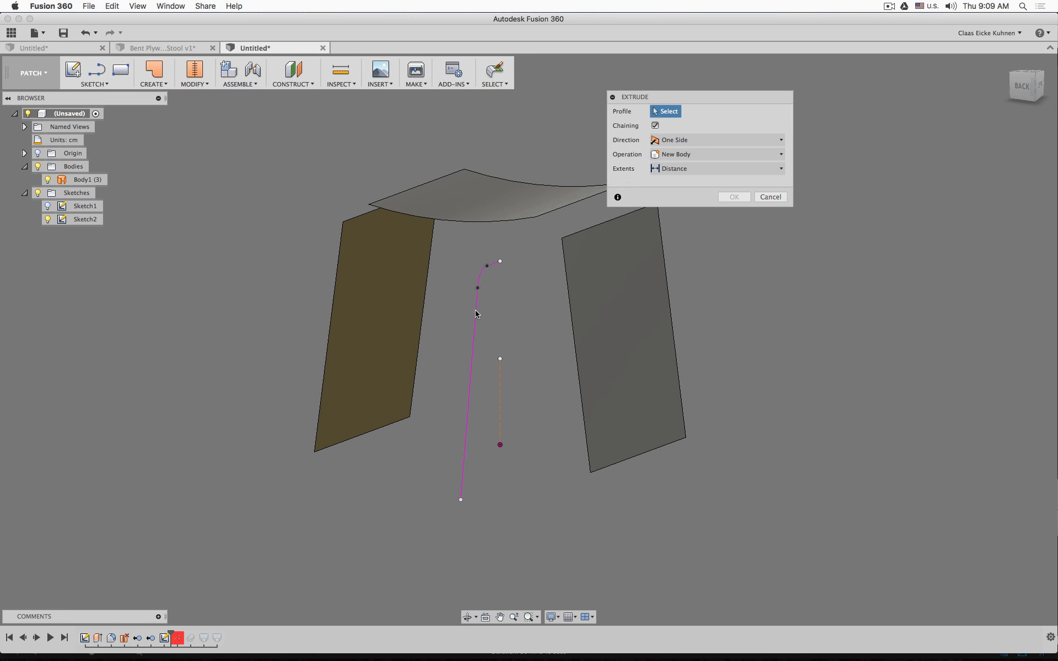
click(476, 314)
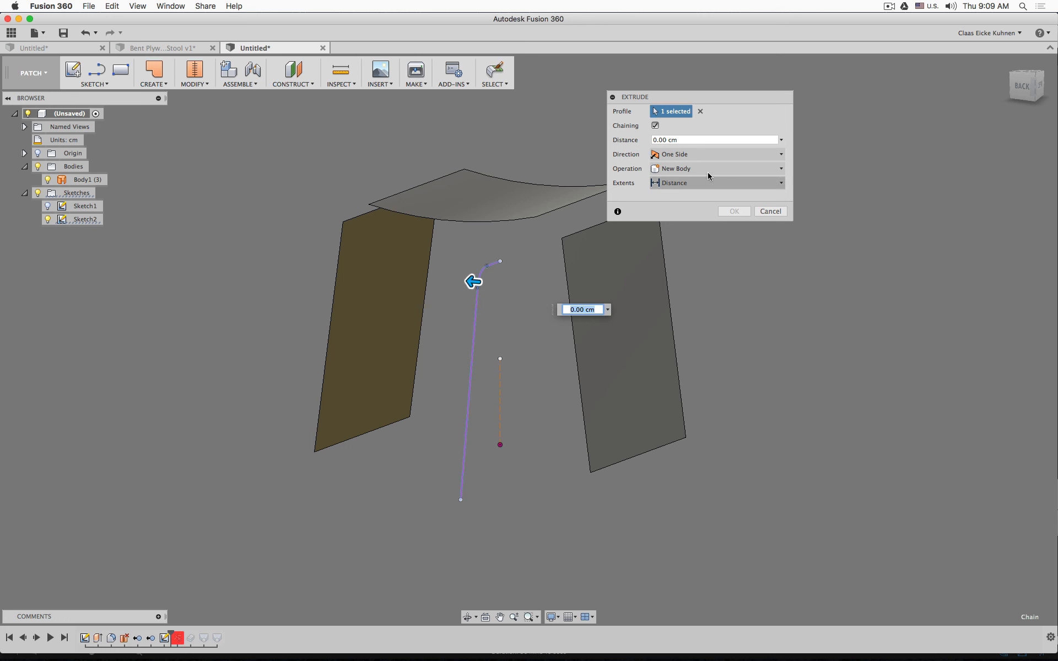
click(708, 154)
click(695, 191)
drag(471, 283, 307, 268)
shift+middle_drag(826, 307, 788, 307)
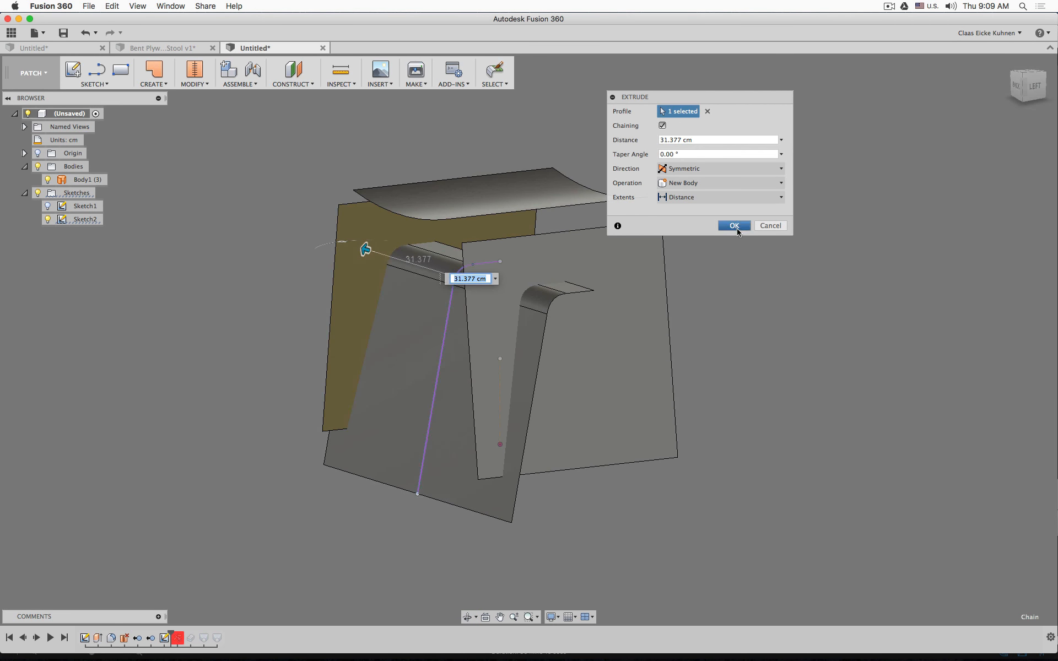
click(736, 229)
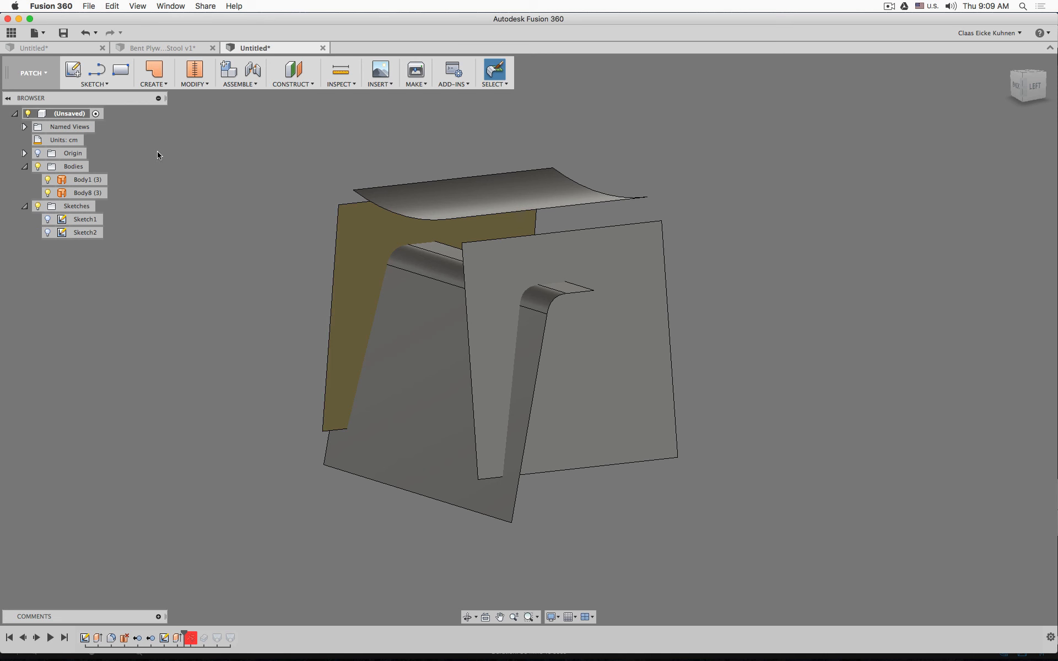
- Mirror the extruded half surface as a body across the vertical origin plane running along the extrusion
click(154, 82)
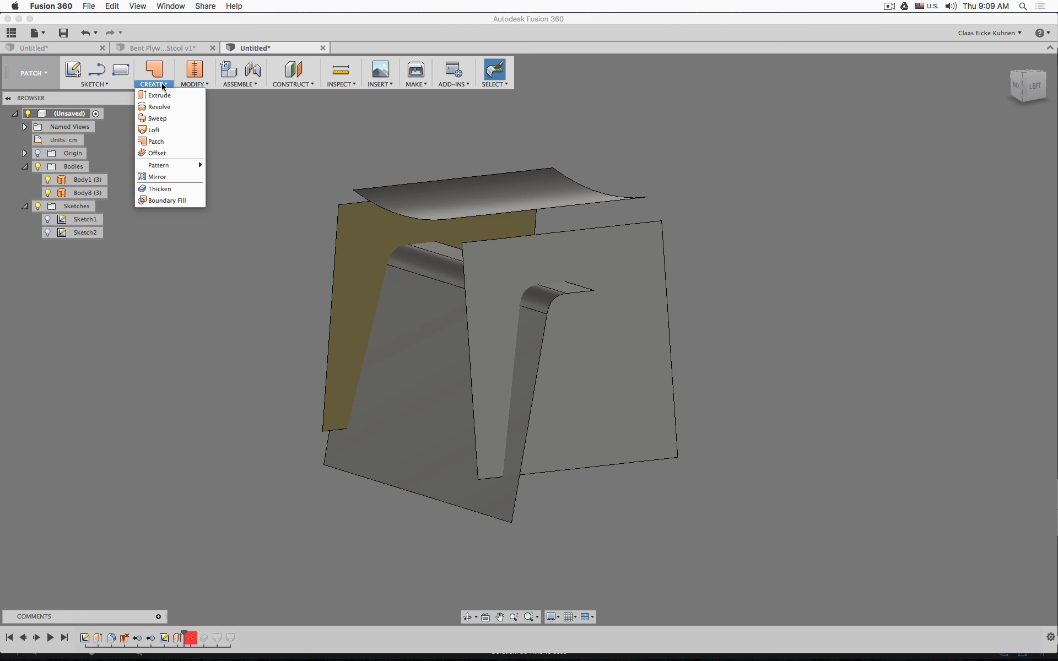
click(169, 177)
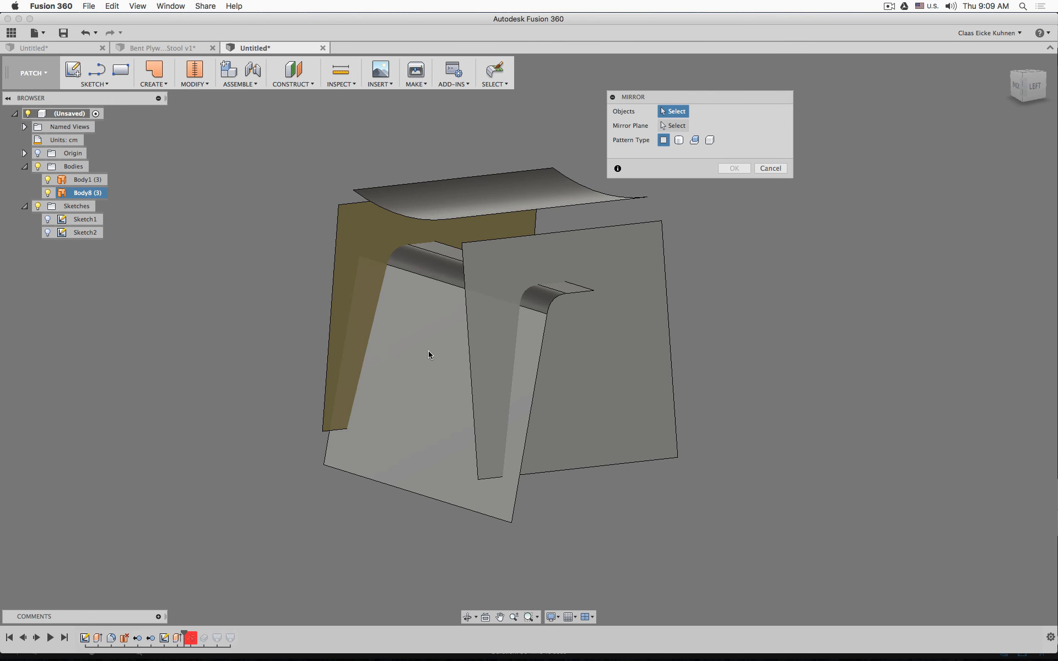
click(679, 140)
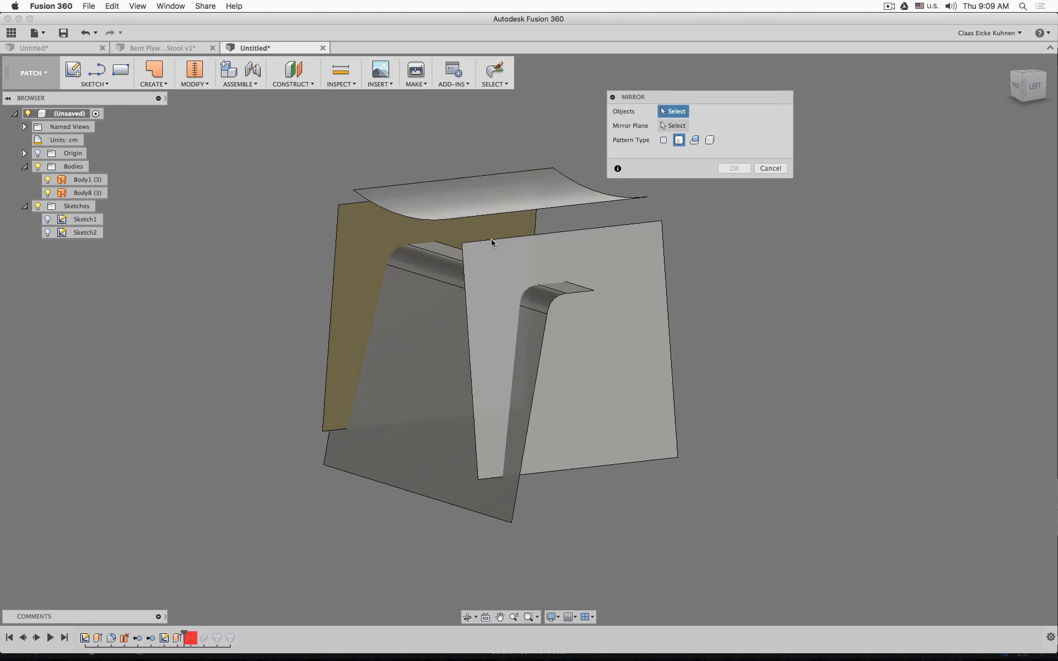
click(439, 325)
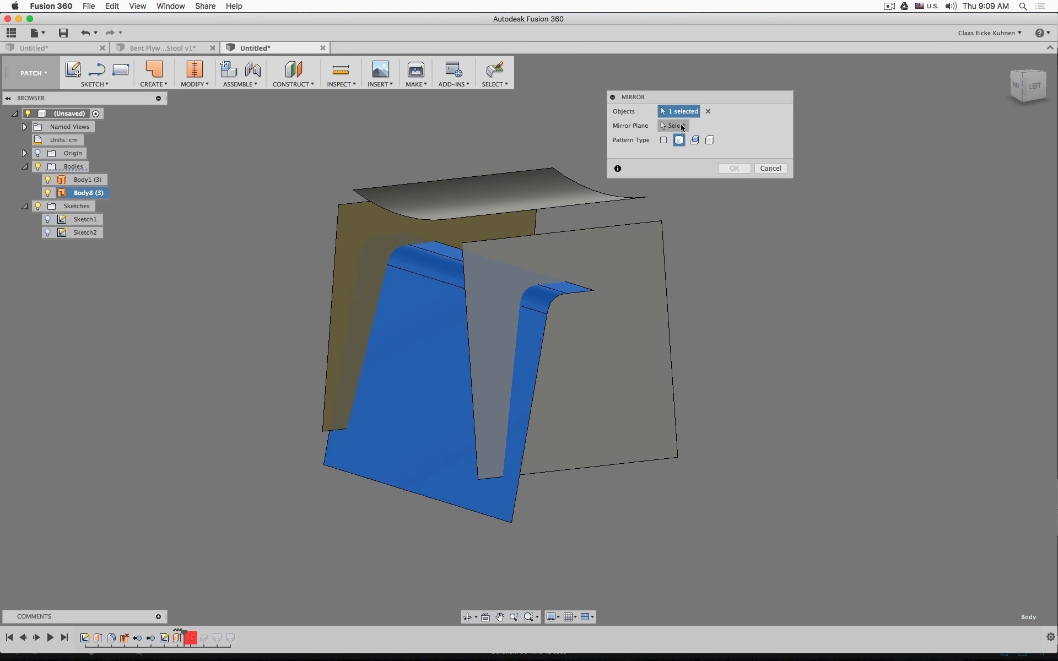
click(673, 126)
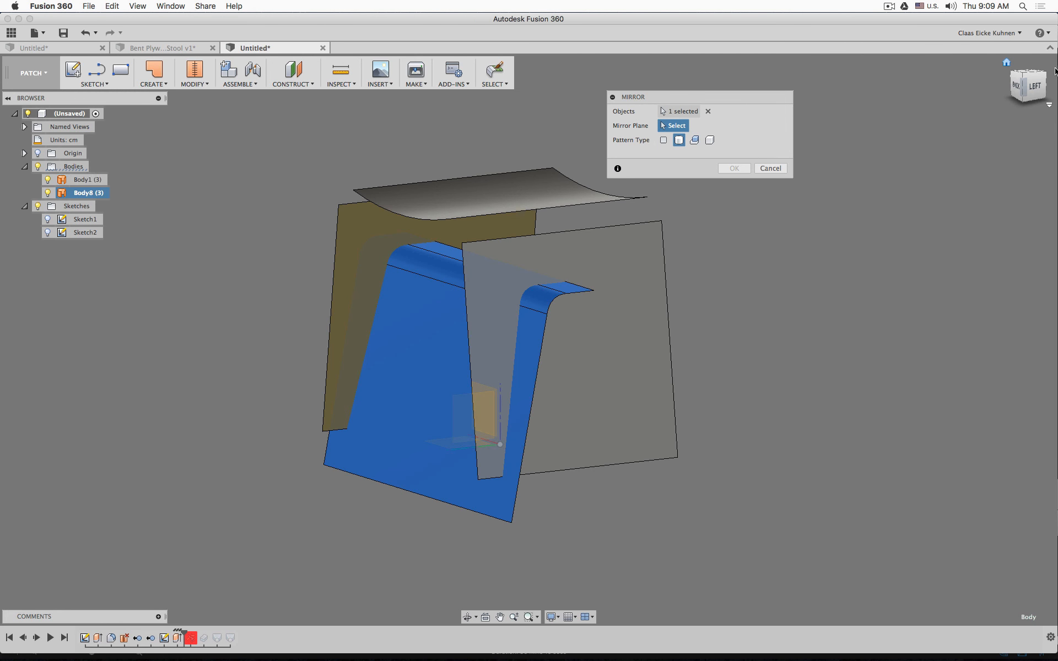
shift+middle_drag(527, 333, 617, 337)
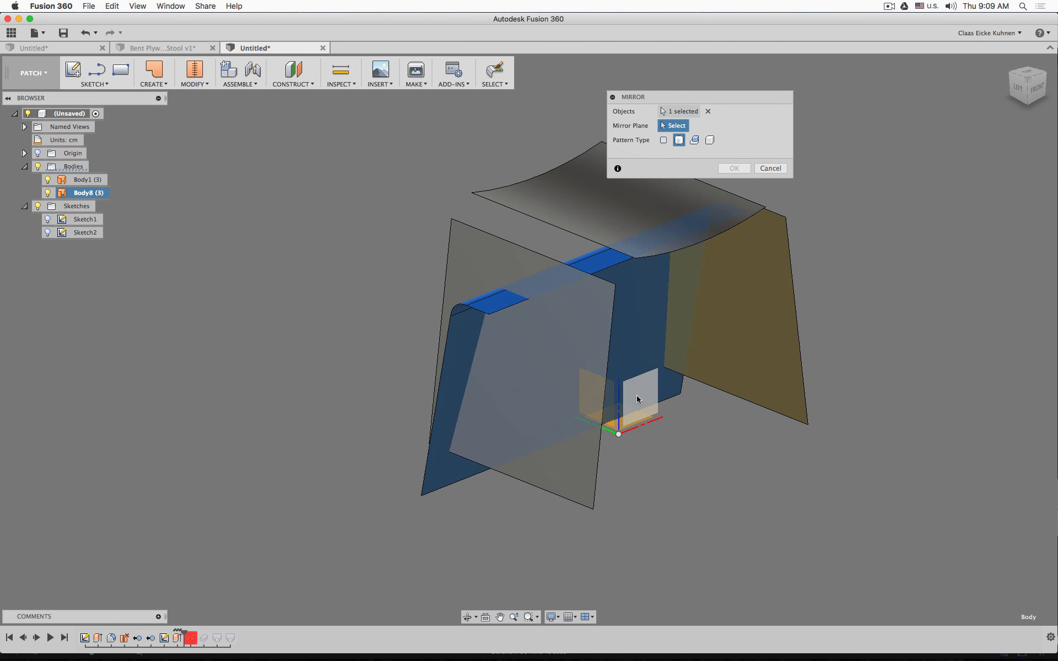
click(640, 399)
click(734, 168)
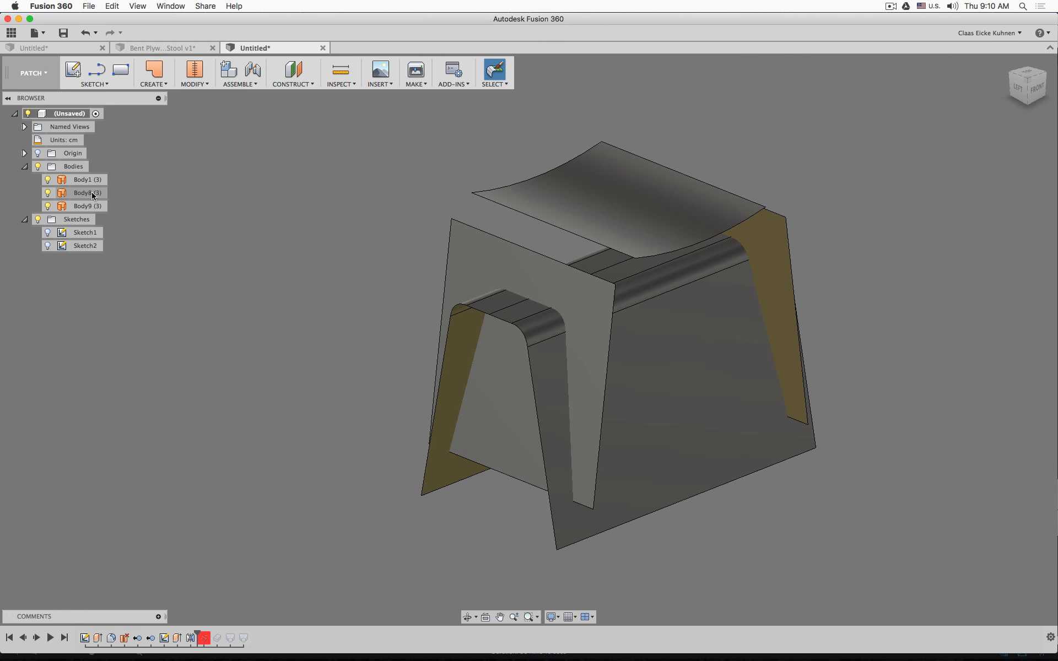
- Unstitch the two flat top faces from the extruded surface and its mirrored copy
click(87, 192)
shift+click(88, 205)
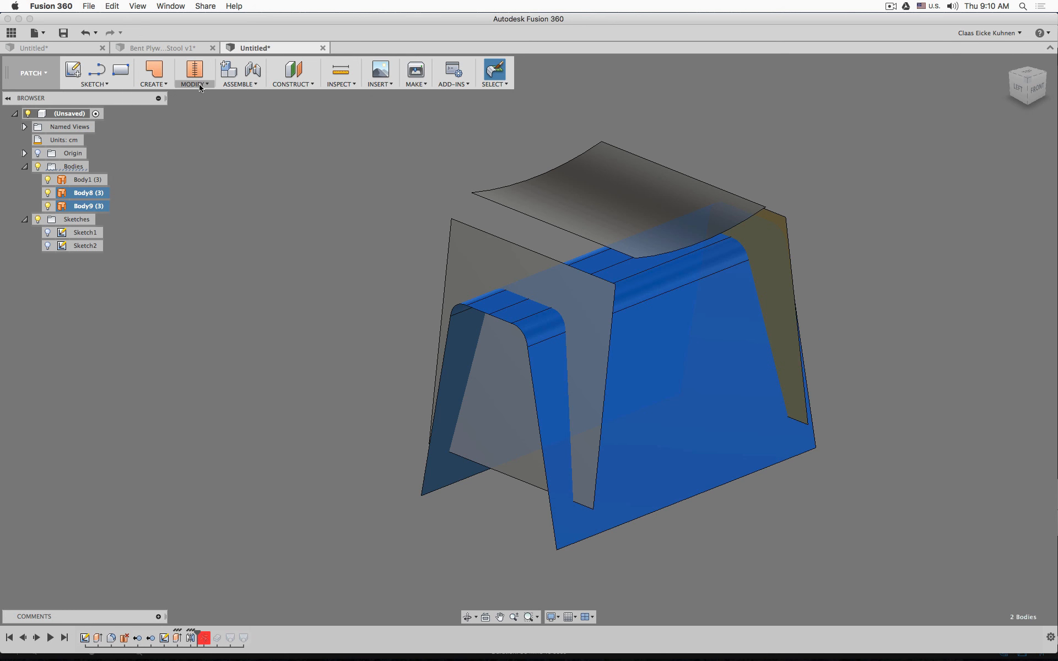
click(236, 224)
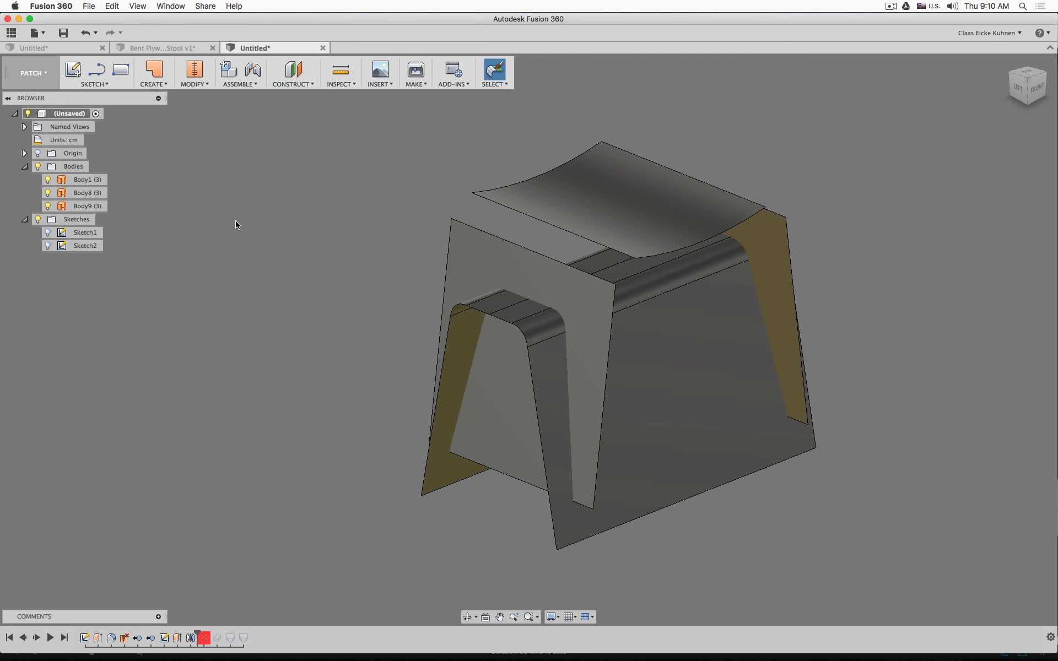
click(201, 85)
click(201, 165)
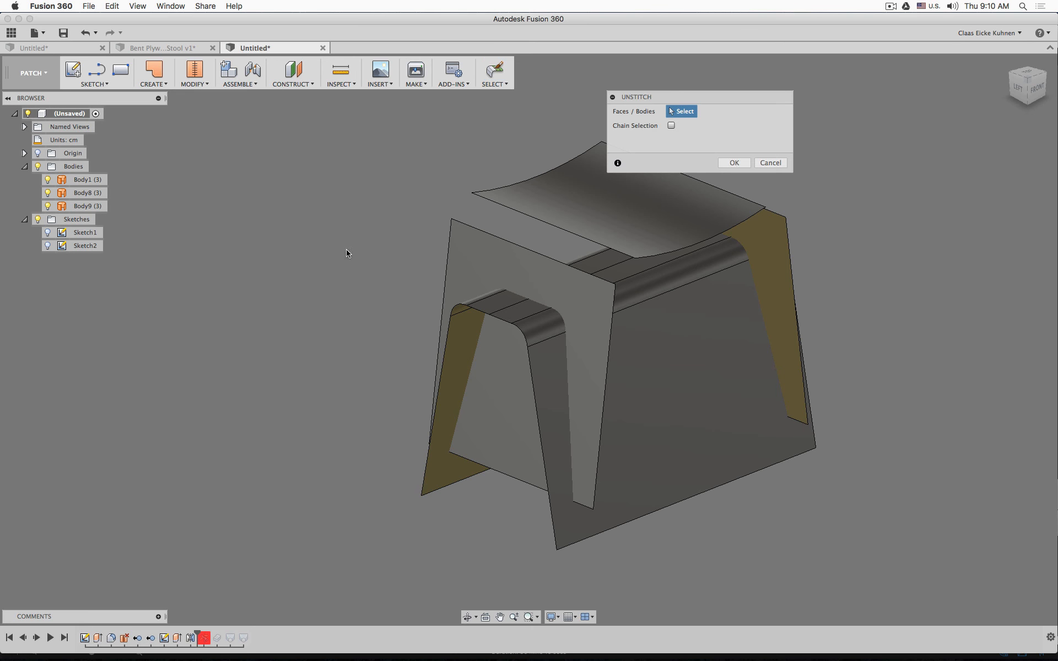
click(497, 307)
click(521, 306)
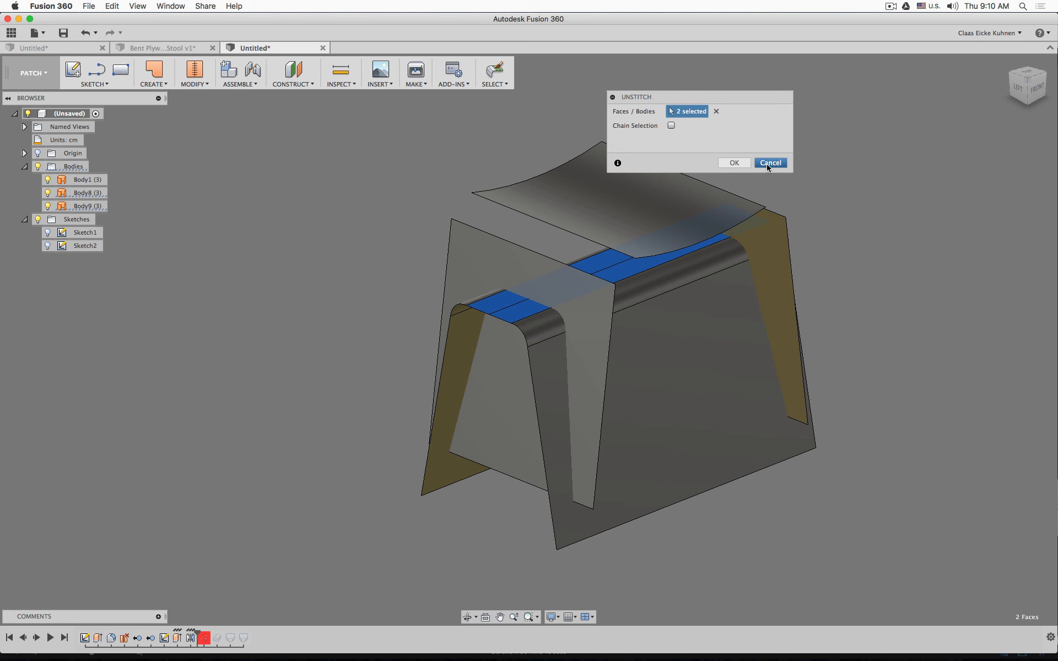
click(735, 162)
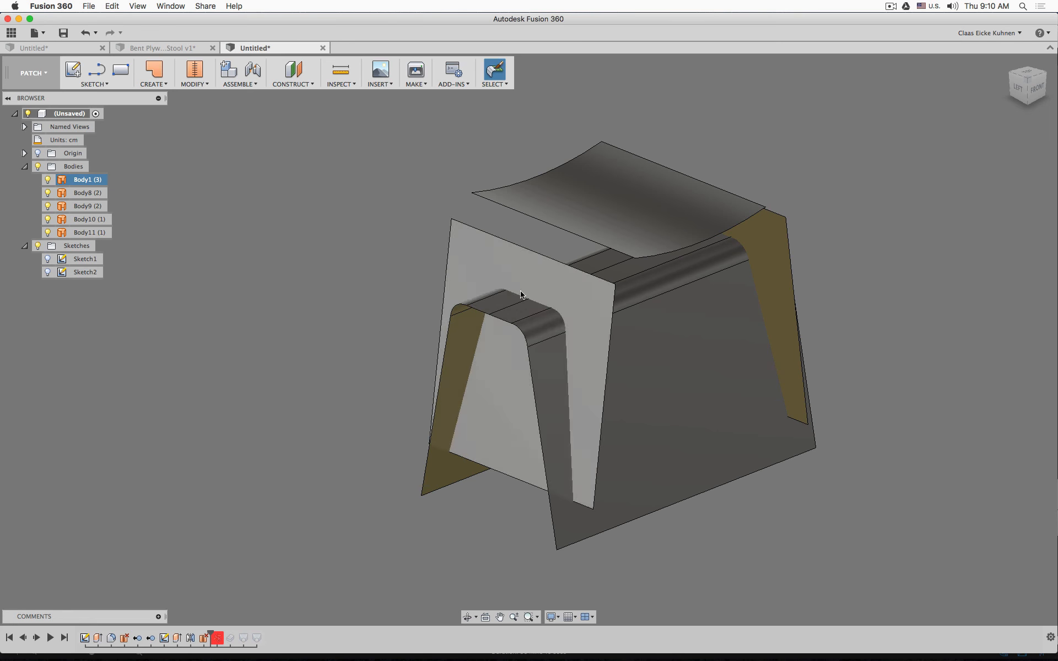
- Remove the two unstitched flat top face bodies from the design
click(101, 235)
shift+click(97, 220)
right_click(98, 222)
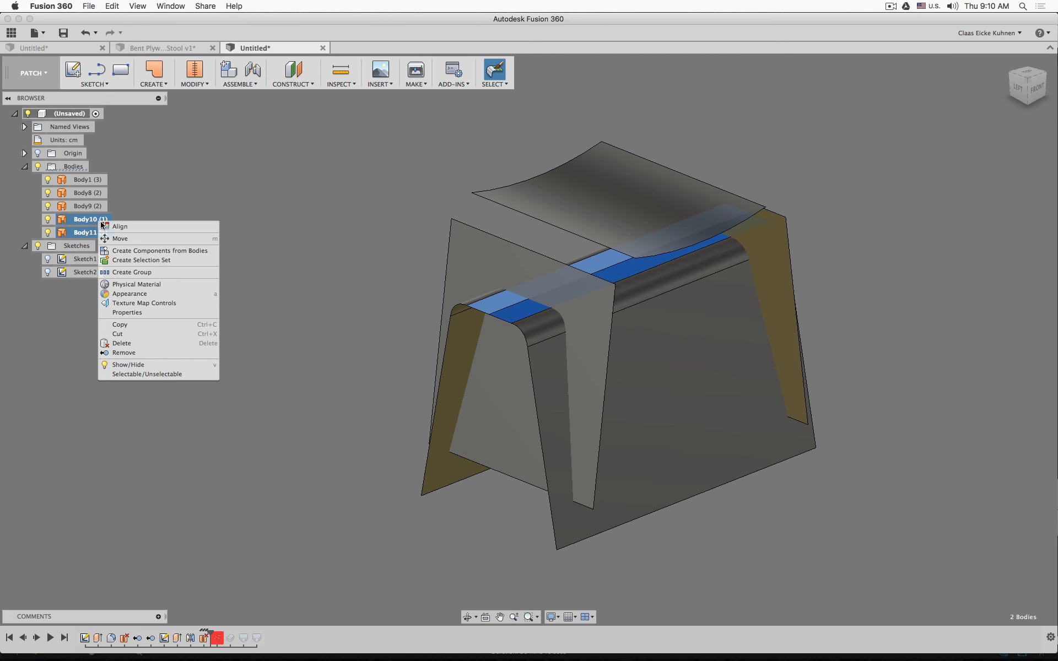
click(141, 352)
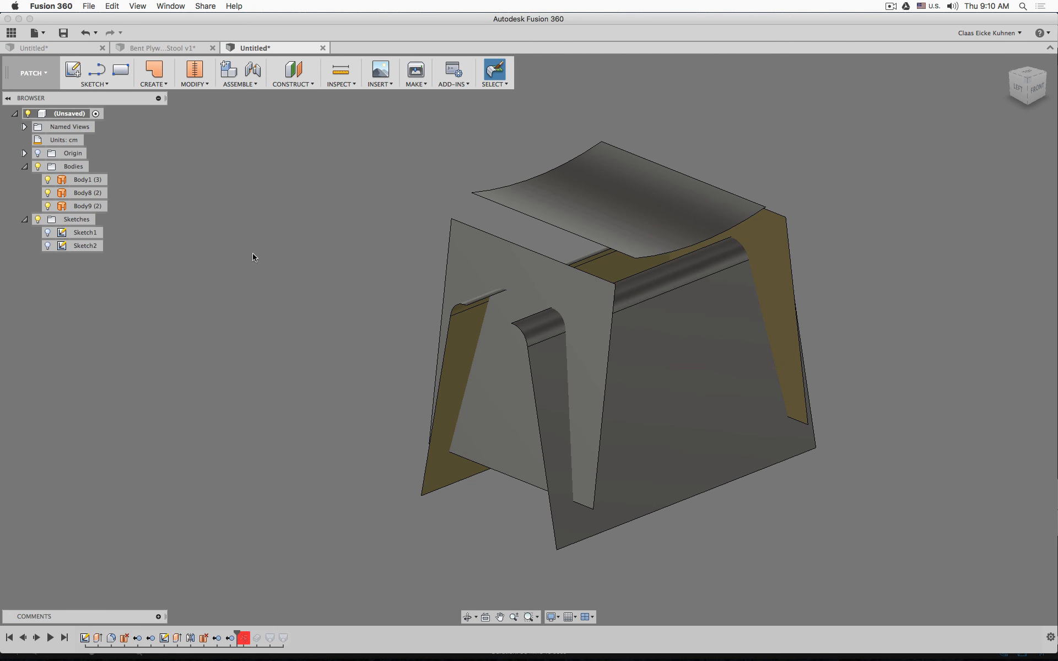
- With chain selection off, loft a new surface body between the upper edges of the two rounded corners to bridge the gap
click(157, 82)
click(165, 129)
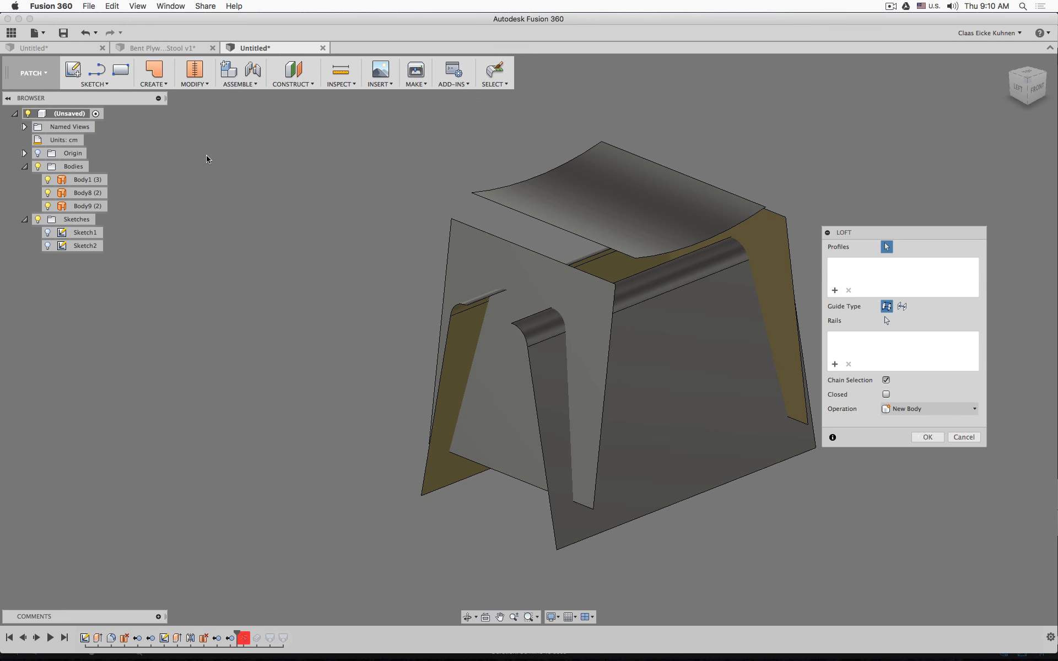
click(886, 379)
click(486, 302)
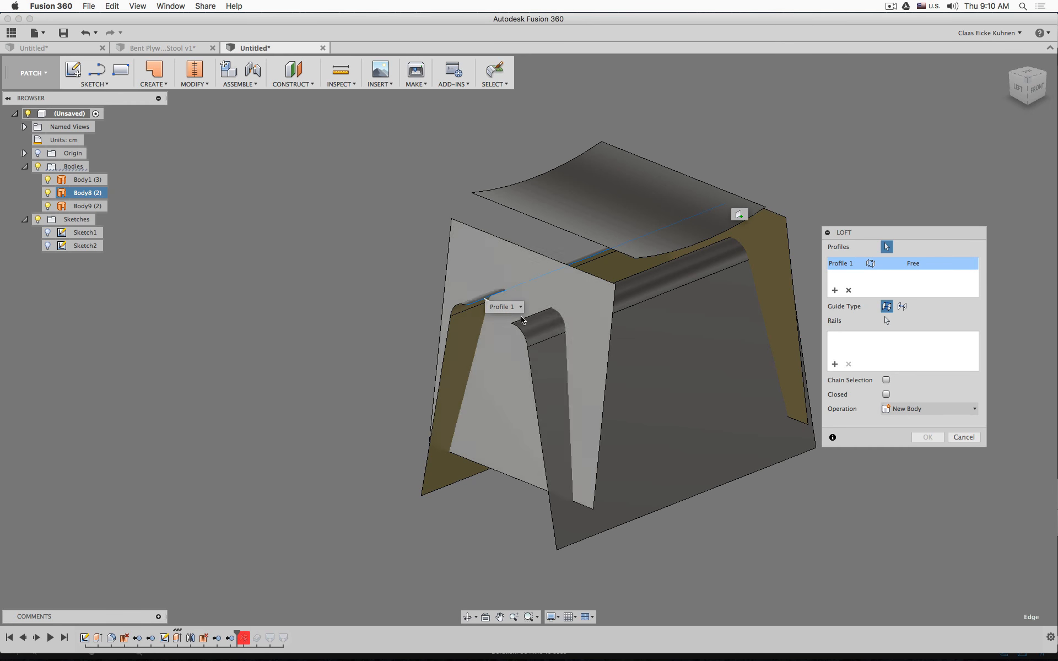
click(512, 324)
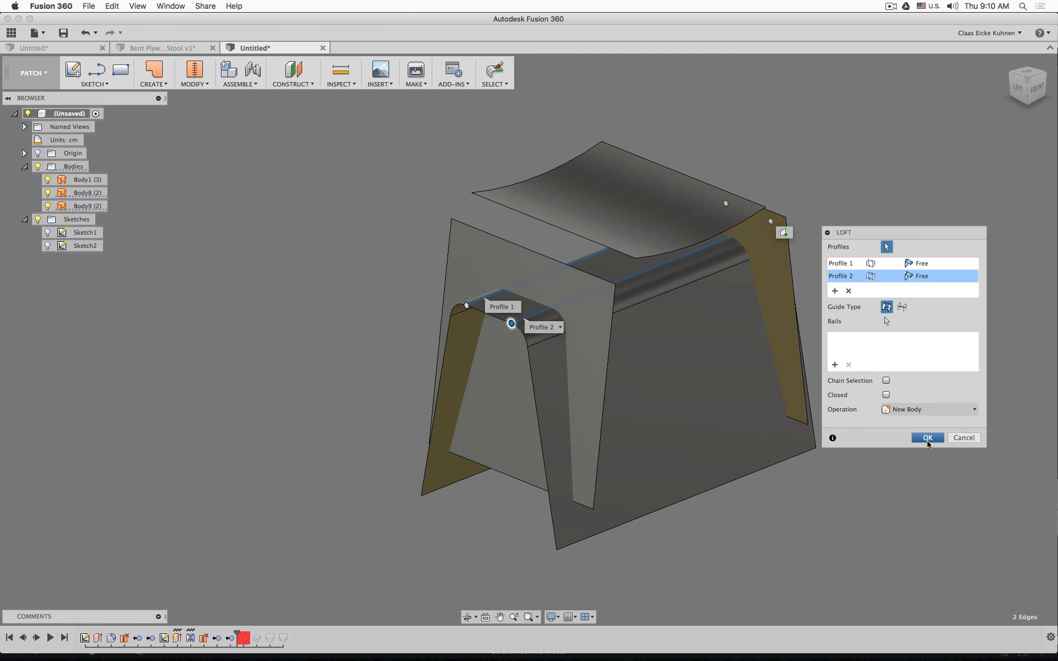
click(927, 442)
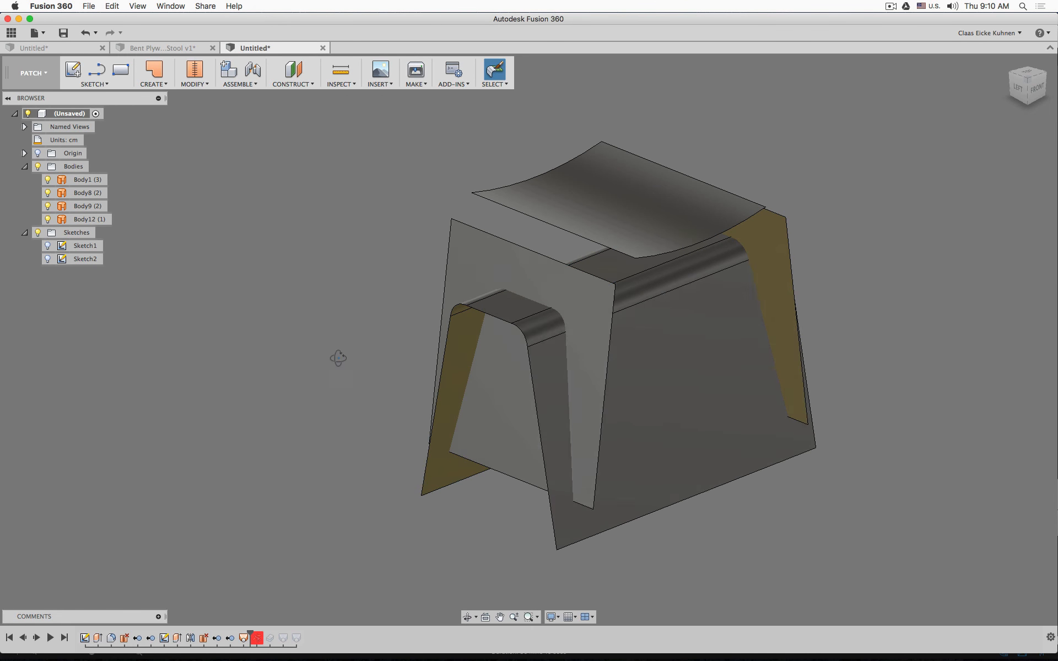
shift+middle_drag(338, 359, 375, 349)
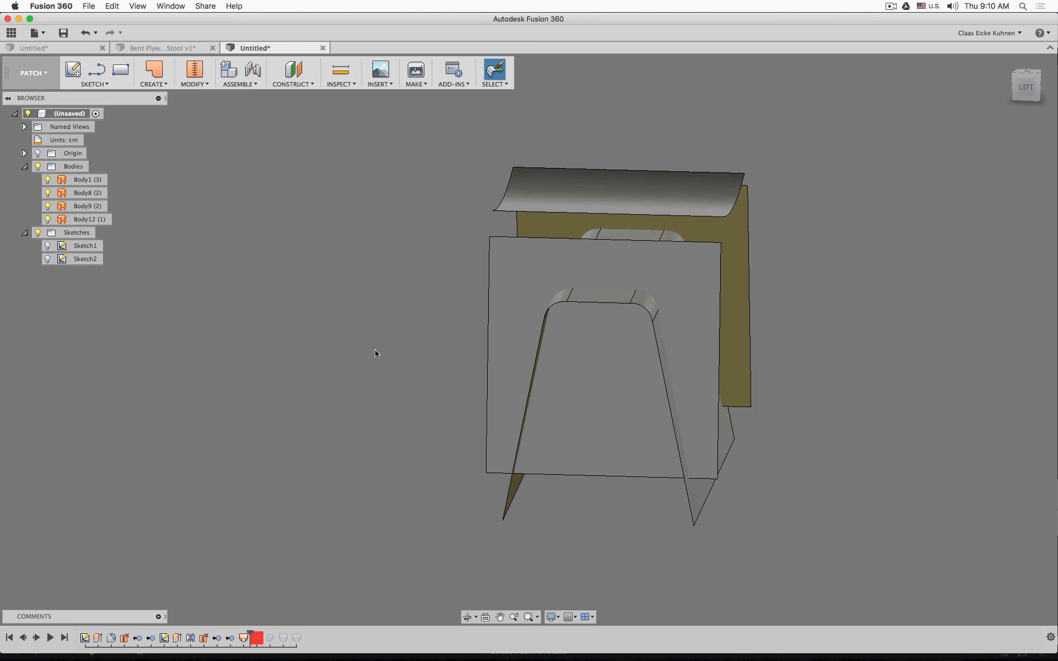
- Stitch the two rounded side surfaces and the loft between them into one surface body with a 0.001 cm tolerance
click(89, 193)
shift+click(88, 206)
shift+click(90, 220)
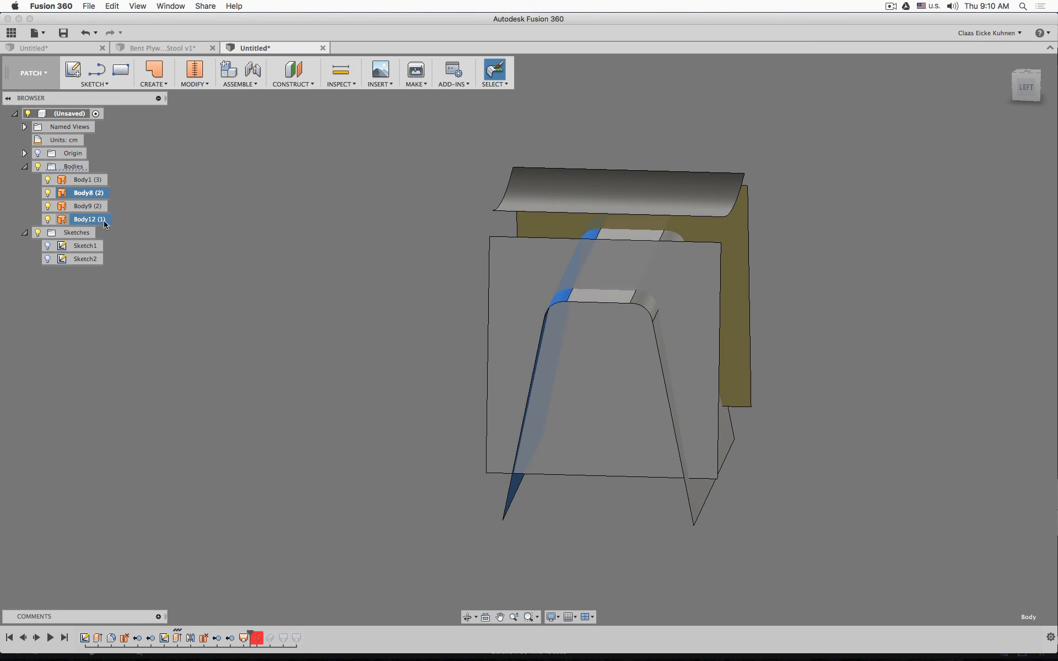
click(196, 71)
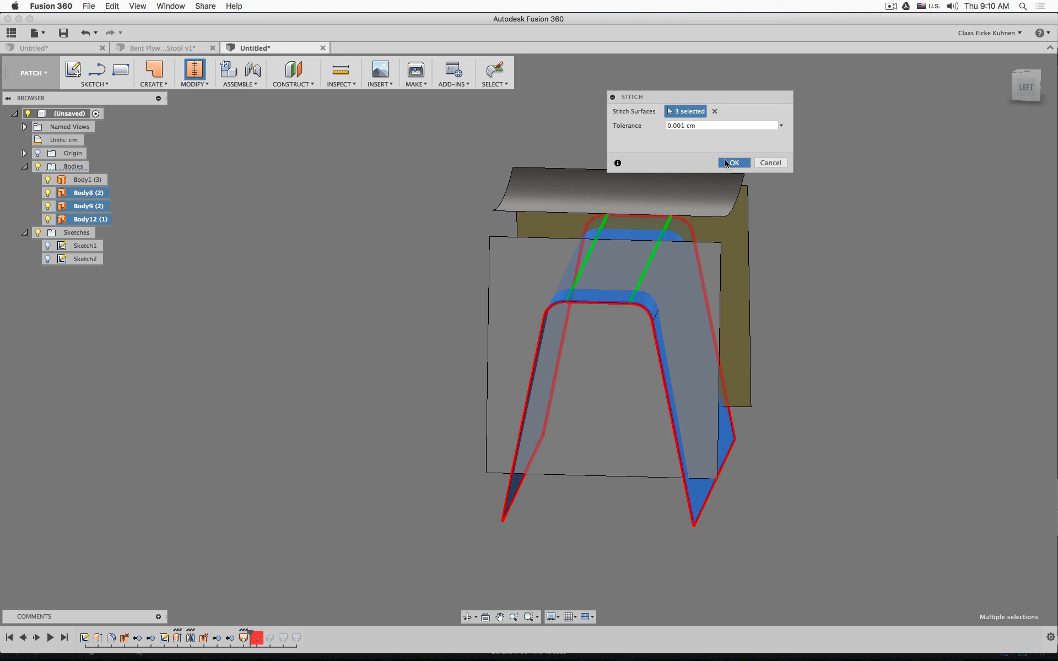
click(727, 164)
- Edit the failed surface trim, replacing its trim tool with the stitched surface so the areas between the legs are cut away
shift+middle_drag(725, 161, 683, 286)
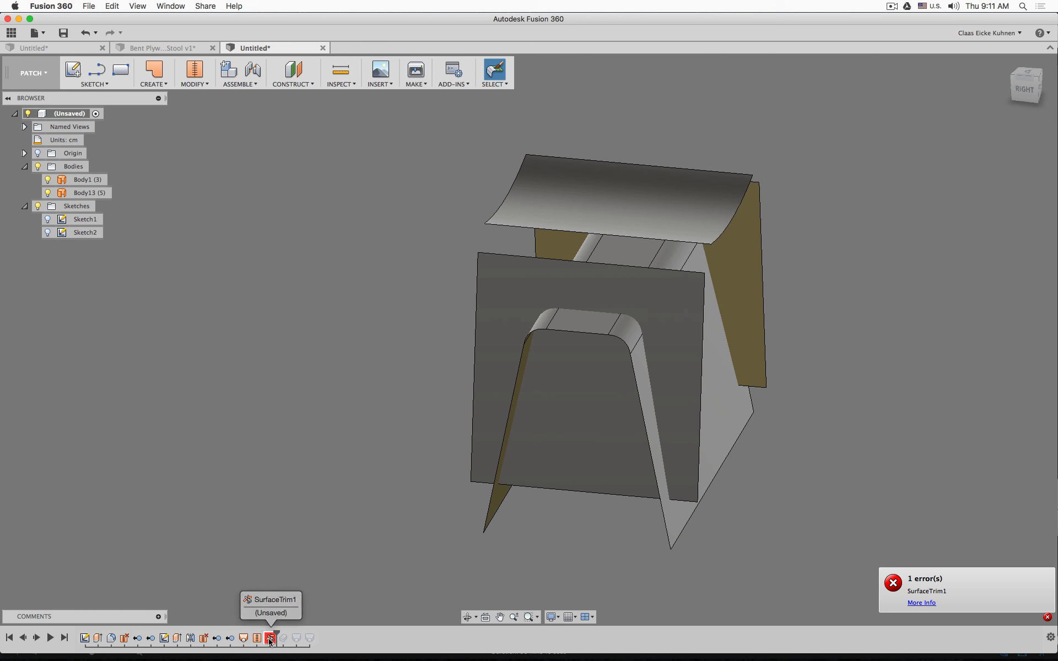
right_click(270, 639)
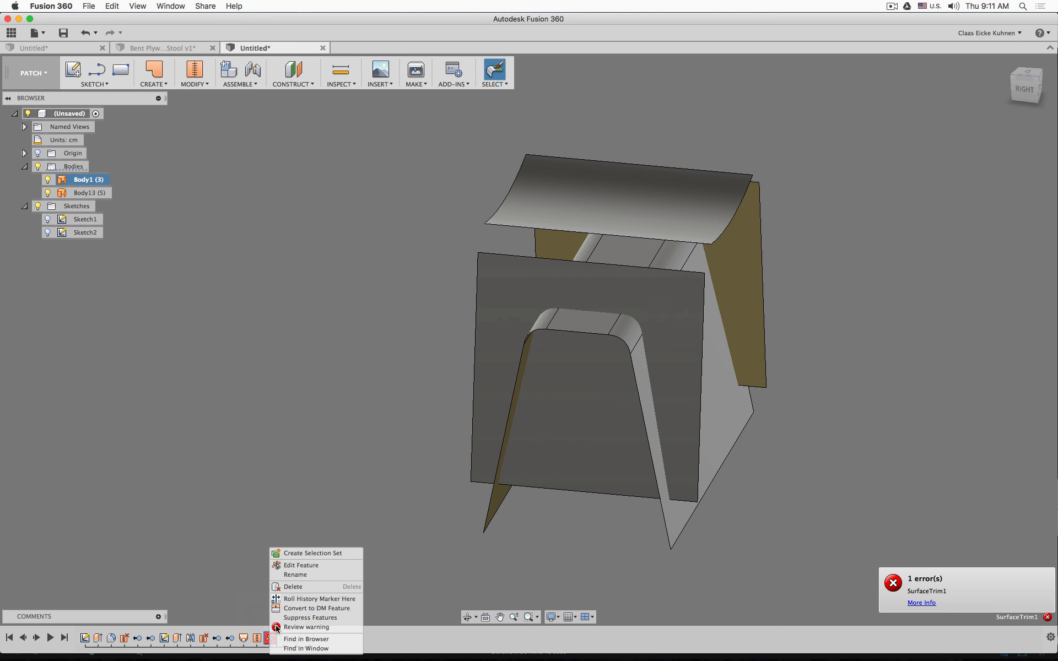
click(318, 571)
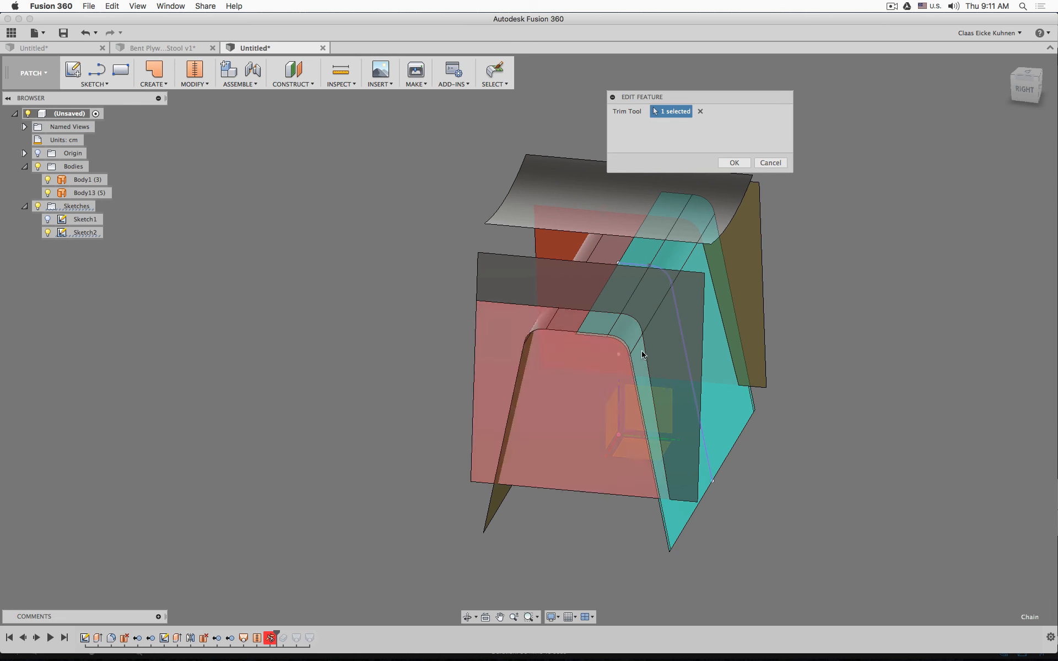
click(700, 111)
shift+middle_drag(299, 452, 542, 444)
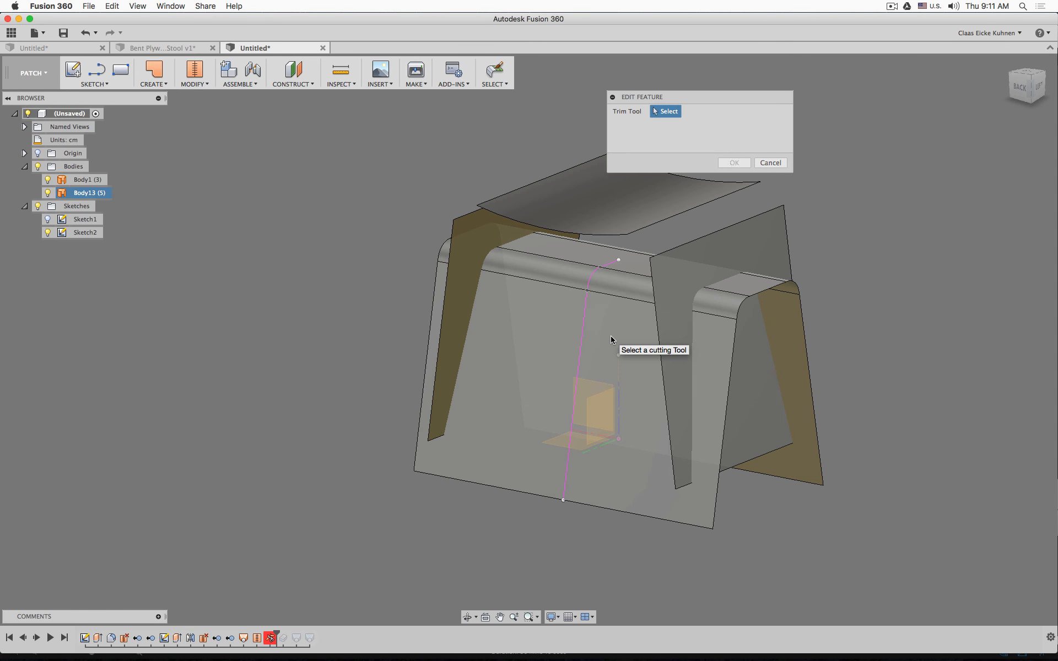
click(610, 337)
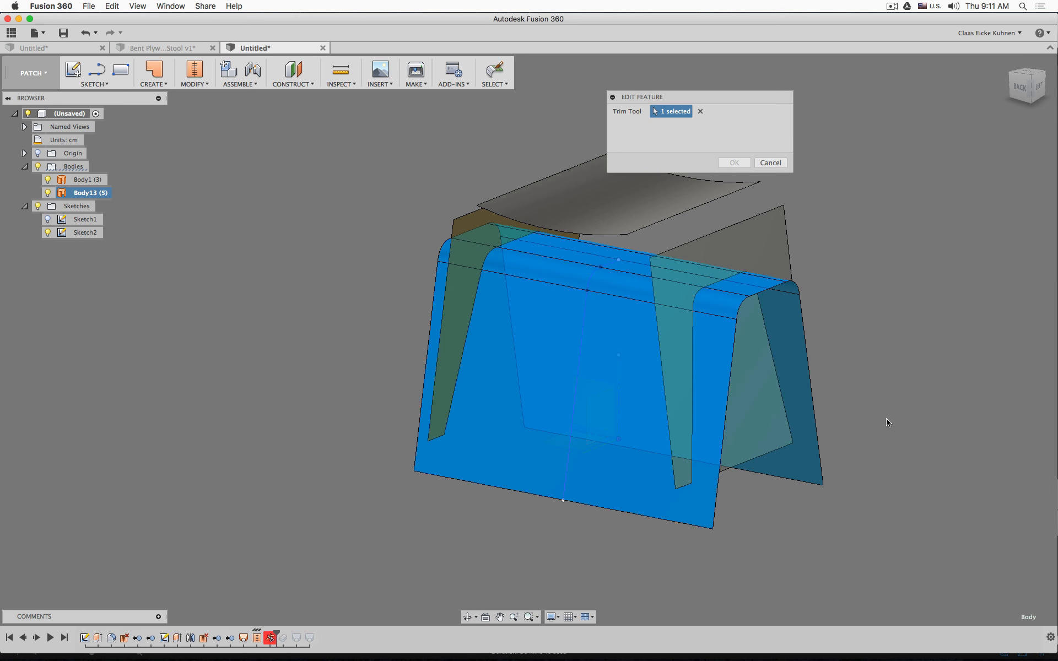
shift+middle_drag(897, 420, 844, 415)
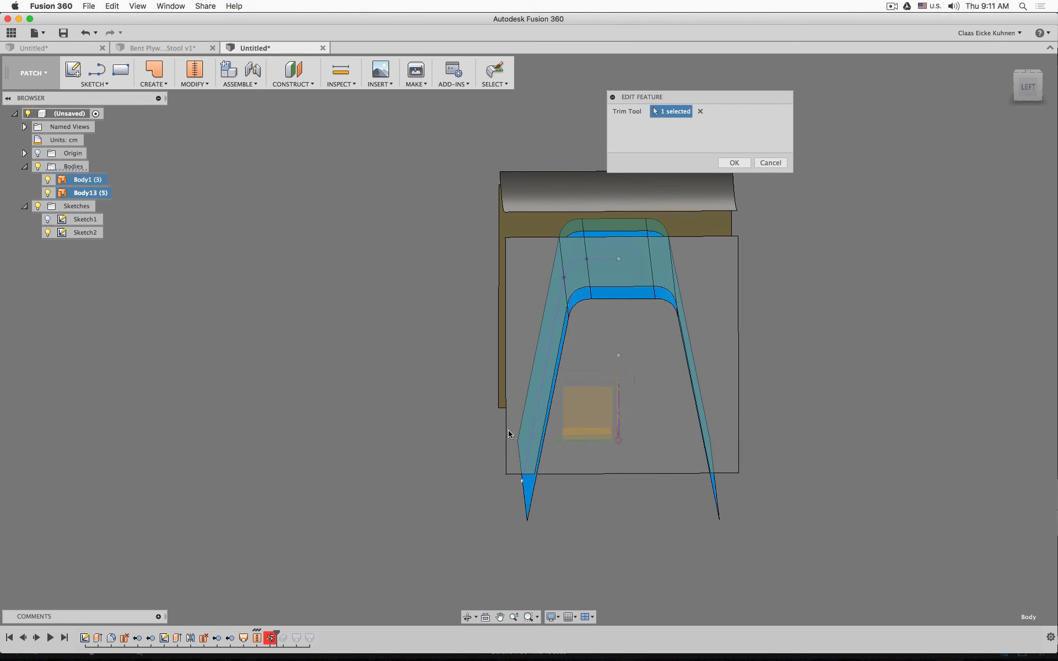
shift+middle_drag(325, 463, 579, 472)
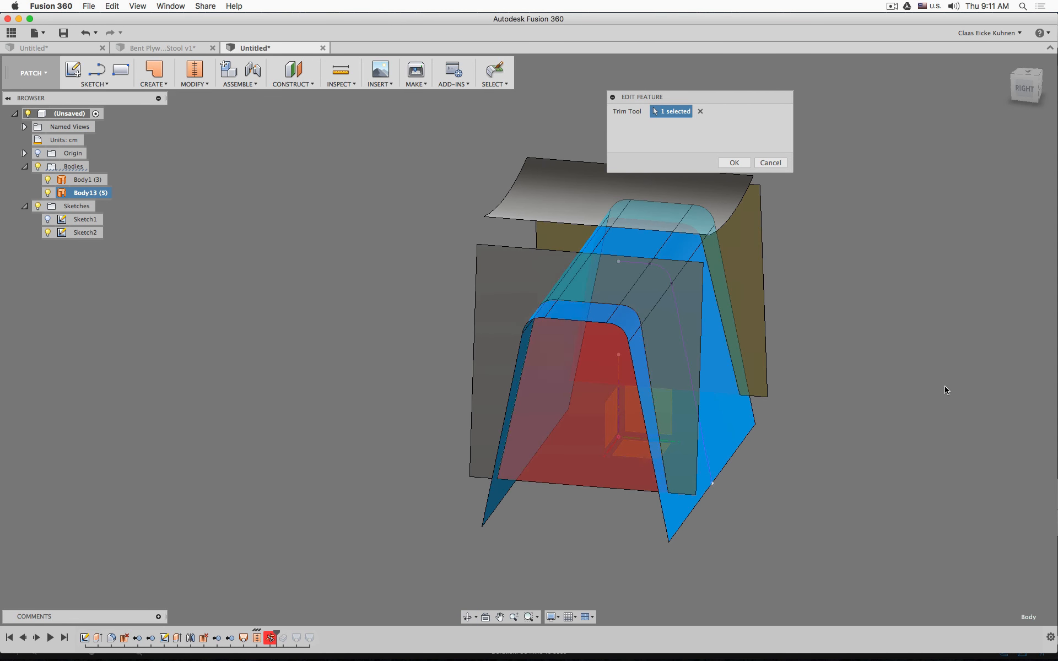
mouse_move(946, 389)
shift+middle_down()
mouse_move(746, 383)
mouse_move(855, 370)
mouse_move(968, 381)
mouse_move(725, 370)
mouse_move(961, 381)
shift+middle_up()
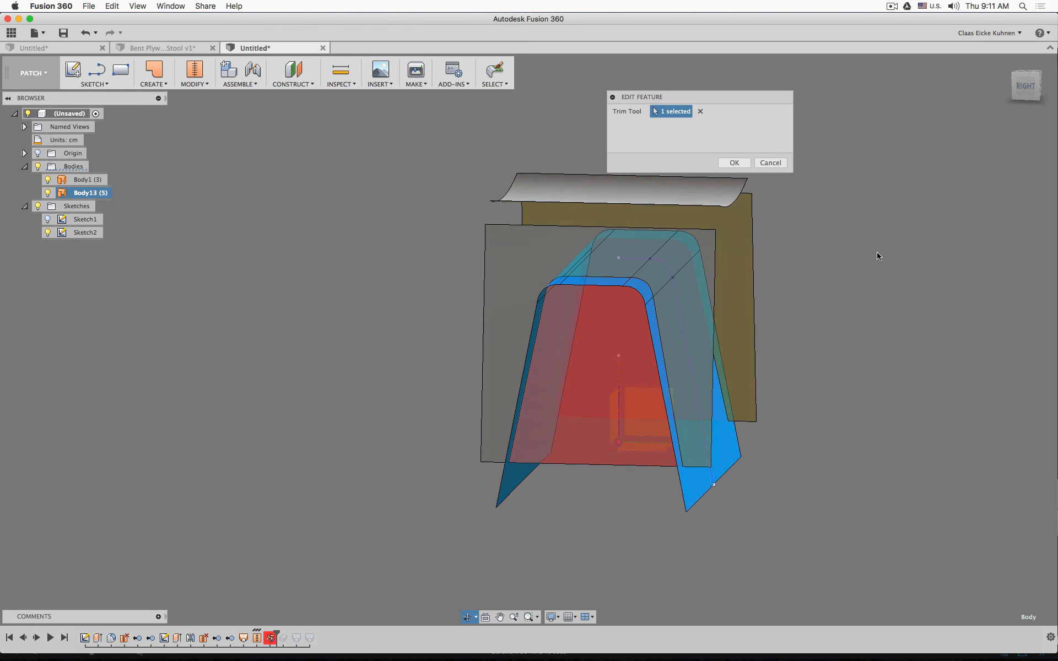
click(734, 163)
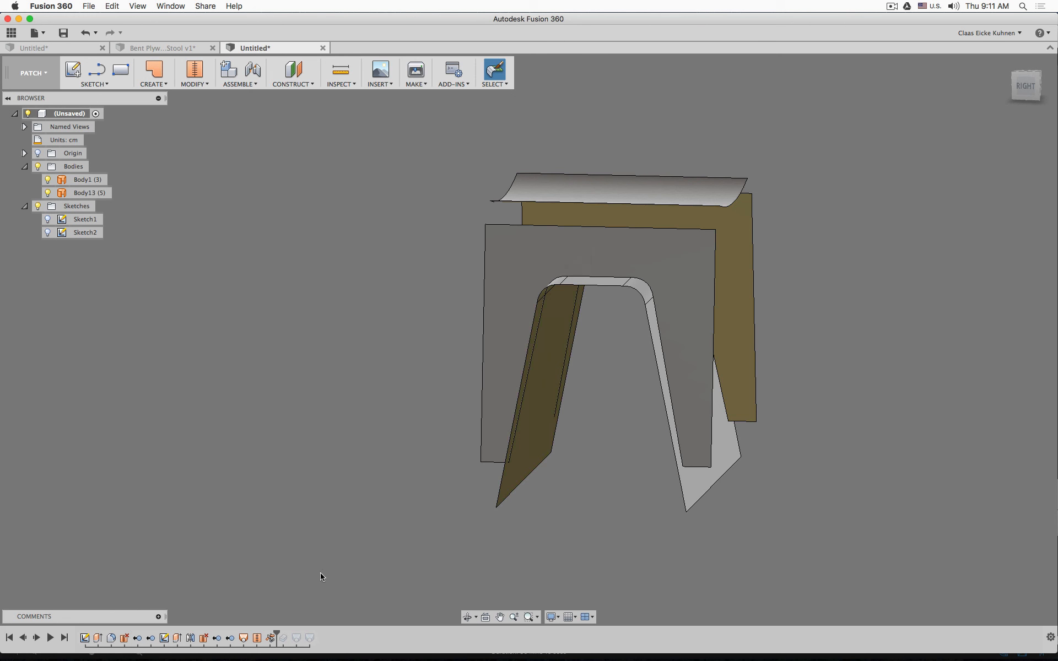
- Roll the design history forward to its end, past the thickened panels and the lofts that join them
drag(277, 632, 284, 633)
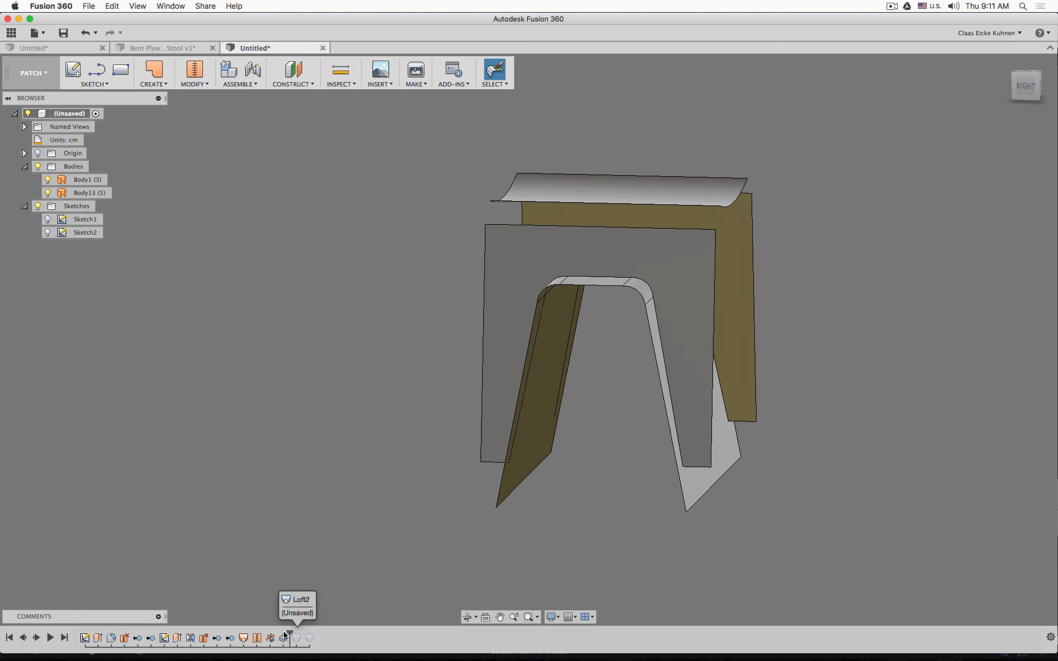
shift+middle_drag(406, 554, 322, 558)
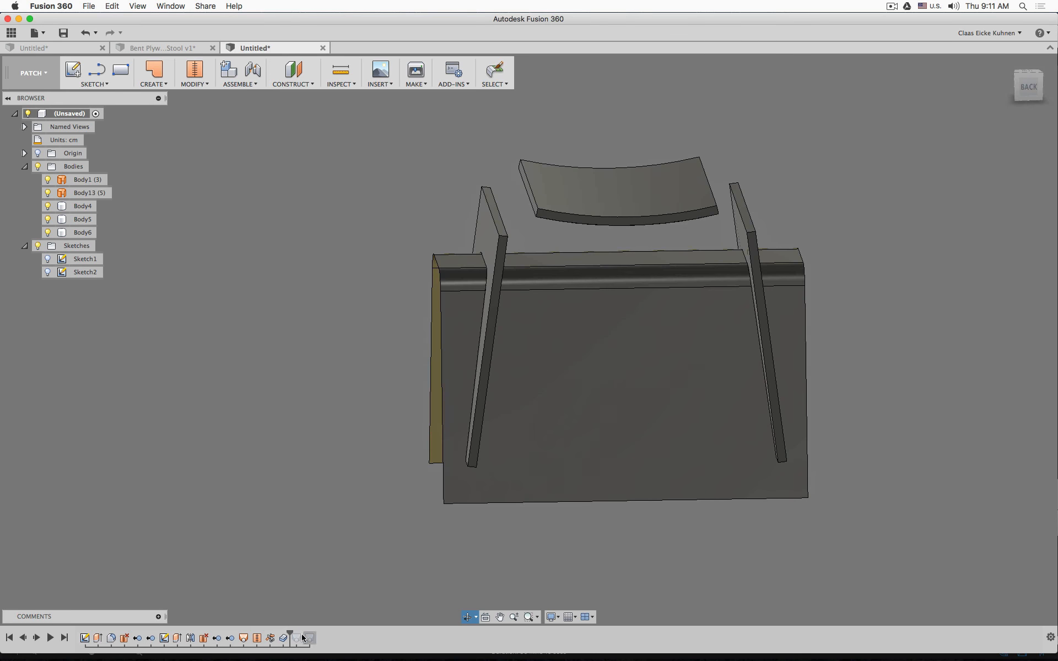
drag(288, 634, 319, 631)
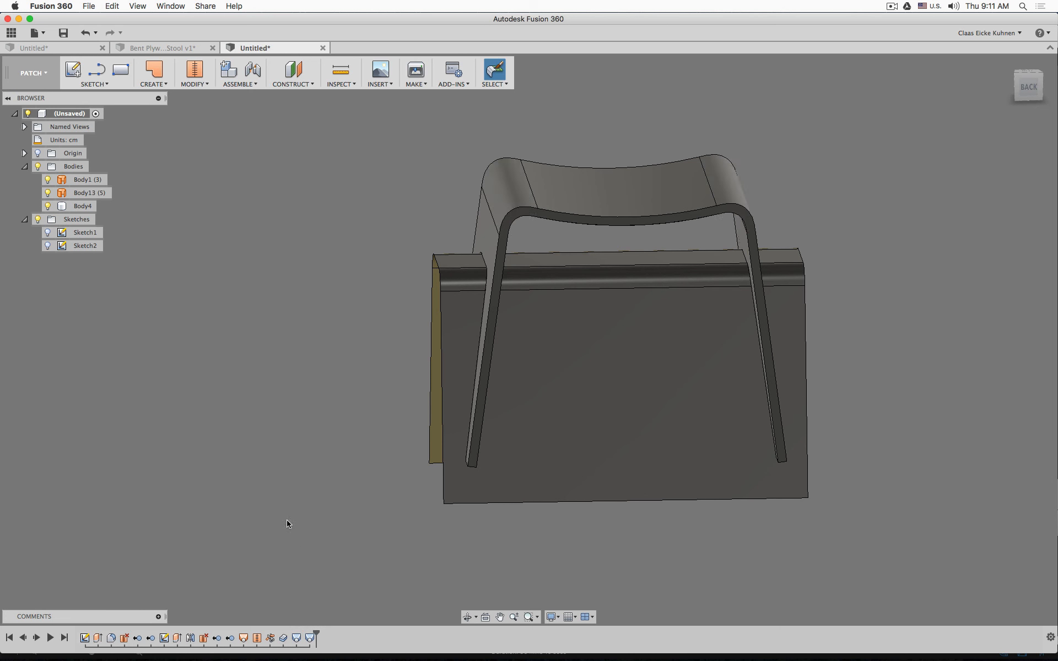
- Remove the two remaining surface bodies from the design, keeping only the solid stool
shift+middle_drag(216, 389, 252, 397)
click(91, 193)
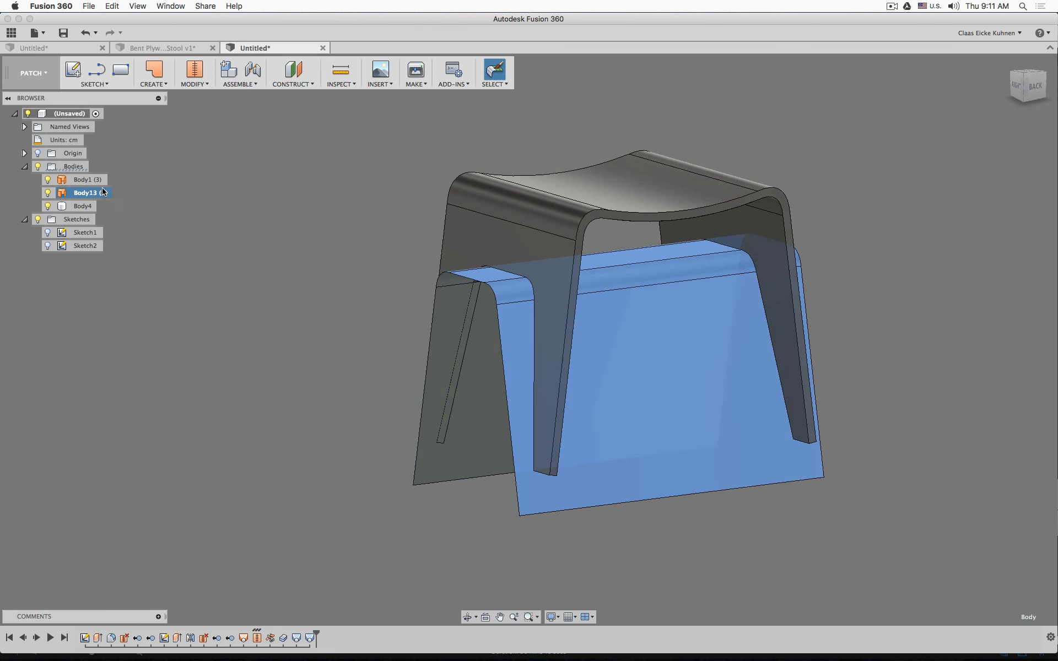
shift+click(97, 182)
right_click(97, 184)
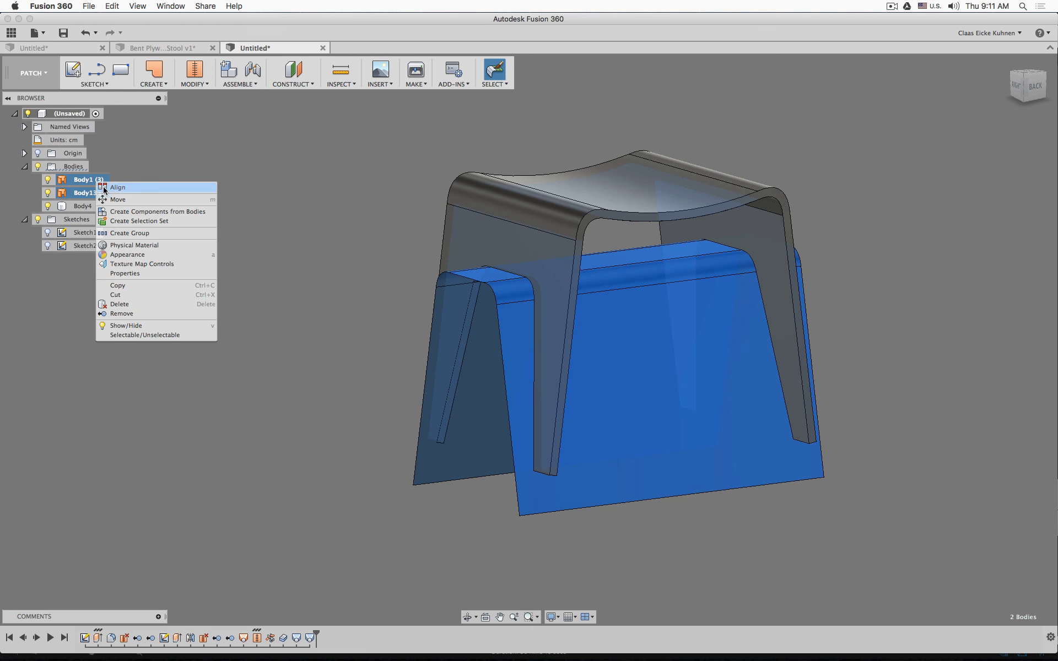
click(146, 312)
- Show the origin planes and examine the height of the leg ends against the horizontal plane in the front view
shift+middle_drag(590, 429, 550, 452)
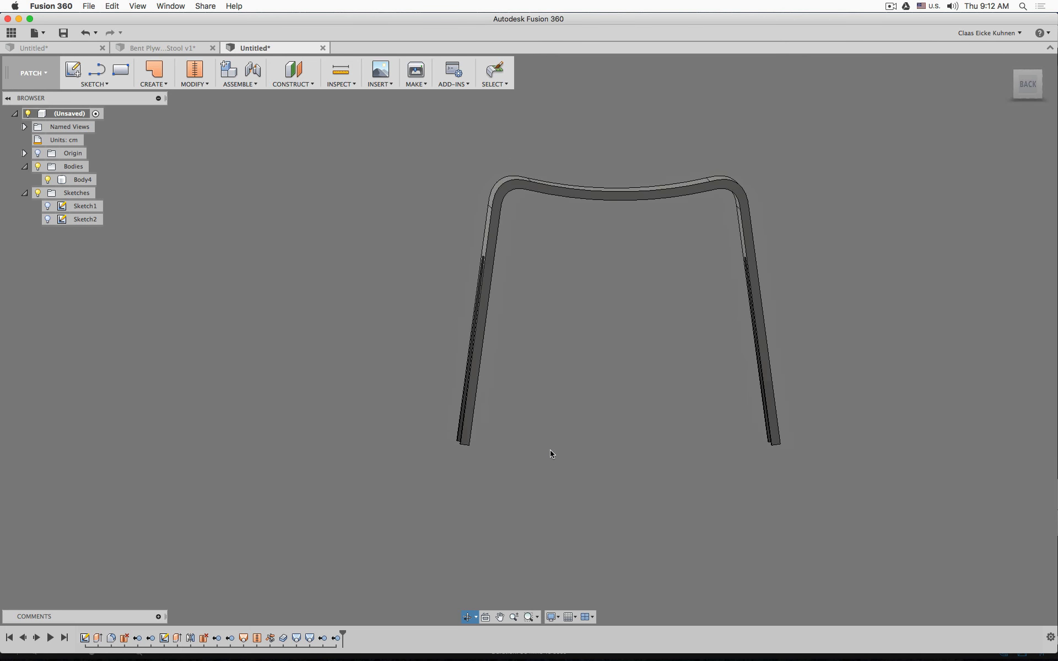
click(1028, 88)
shift+middle_drag(945, 187, 358, 208)
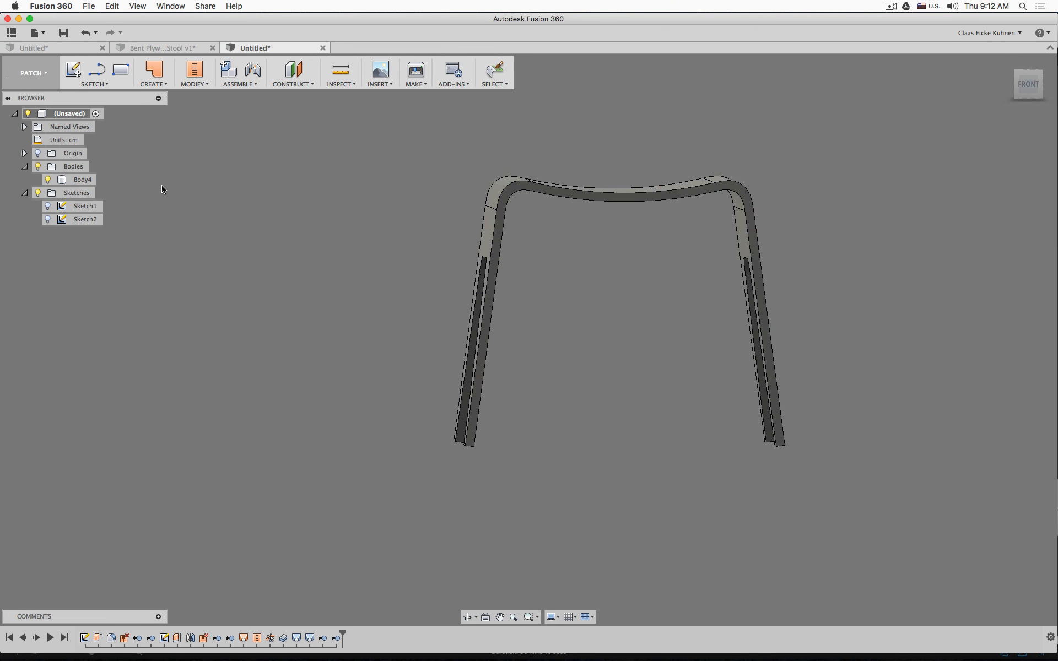
click(38, 154)
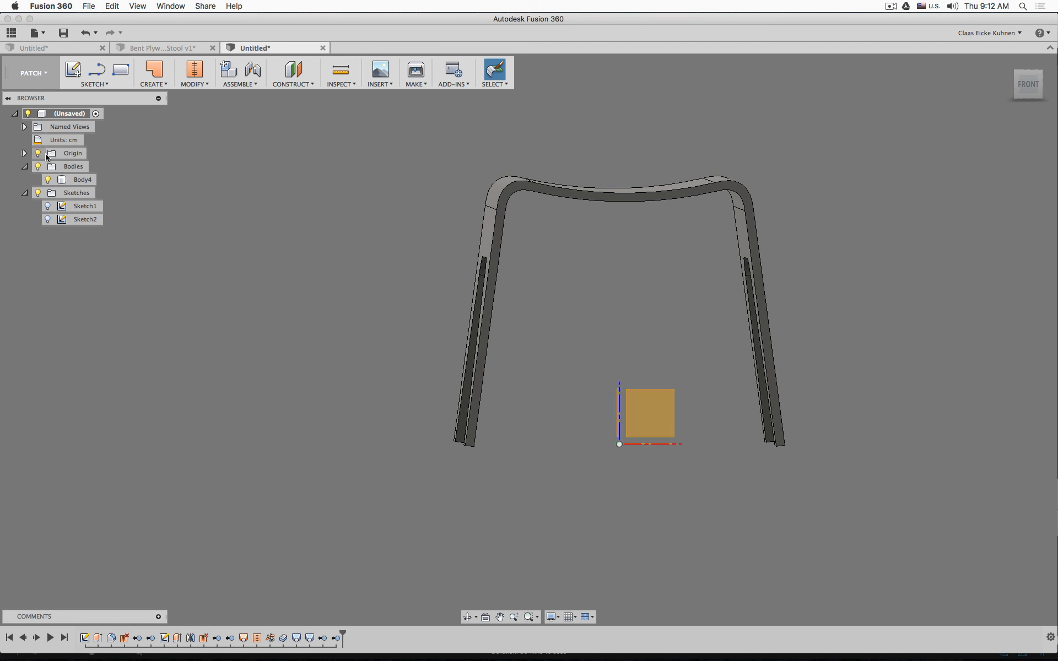
click(1028, 84)
scroll(738, 459, up, 5)
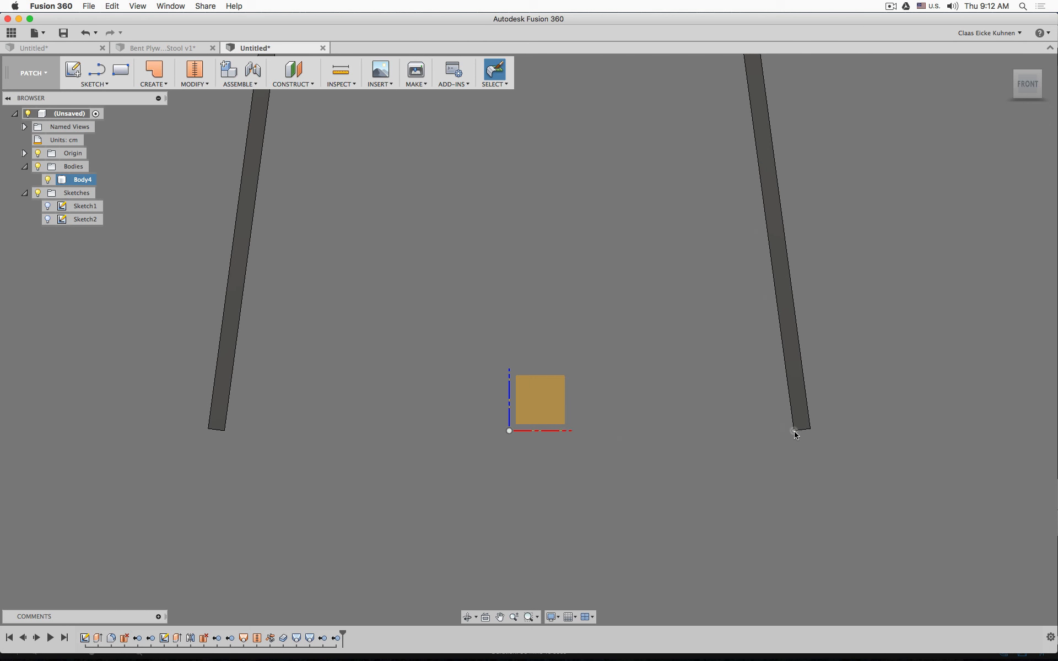
scroll(787, 444, up, 3)
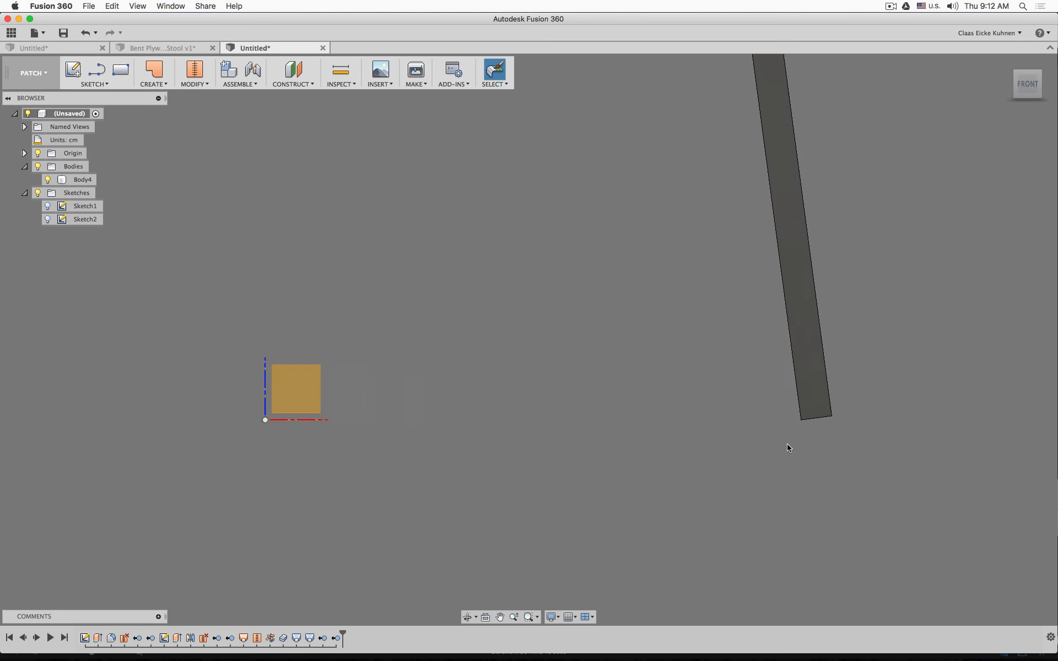
scroll(793, 446, down, 7)
mouse_move(822, 495)
shift+middle_down()
mouse_move(806, 457)
mouse_move(791, 456)
shift+middle_up()
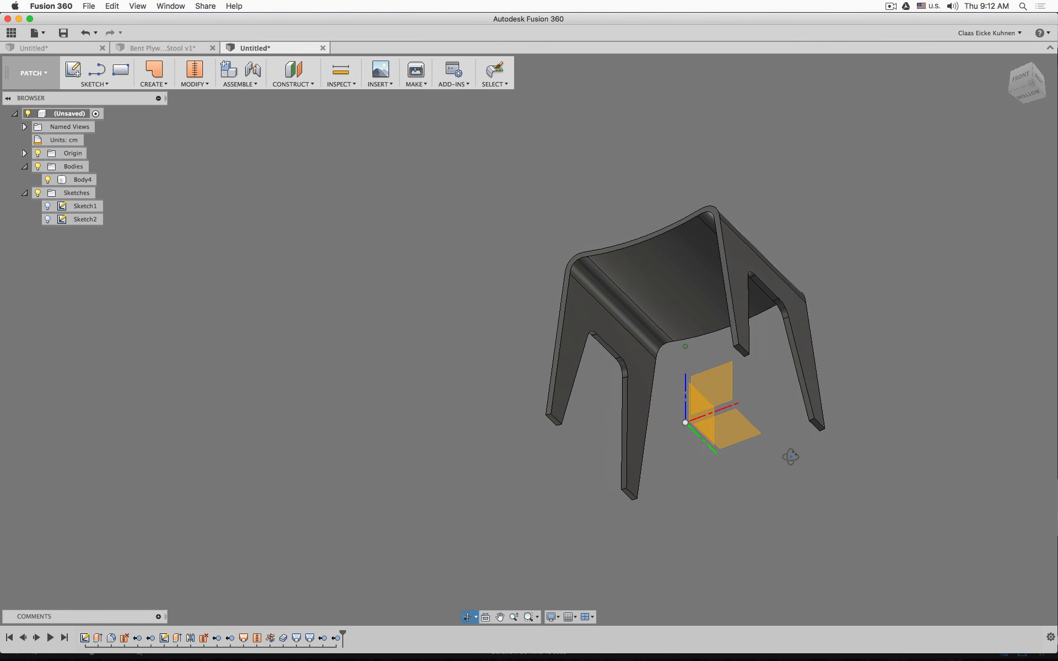
- In the Model workspace, lengthen the stool's legs by offsetting all four bottom end faces 2.516 cm outward with Press Pull
click(33, 72)
click(22, 112)
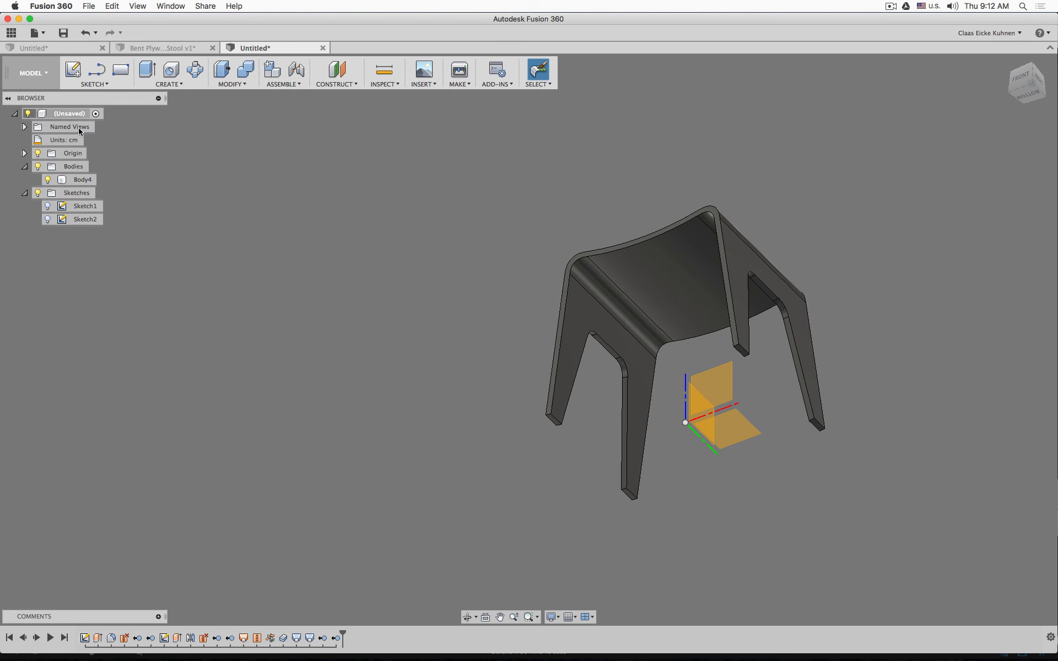
click(223, 71)
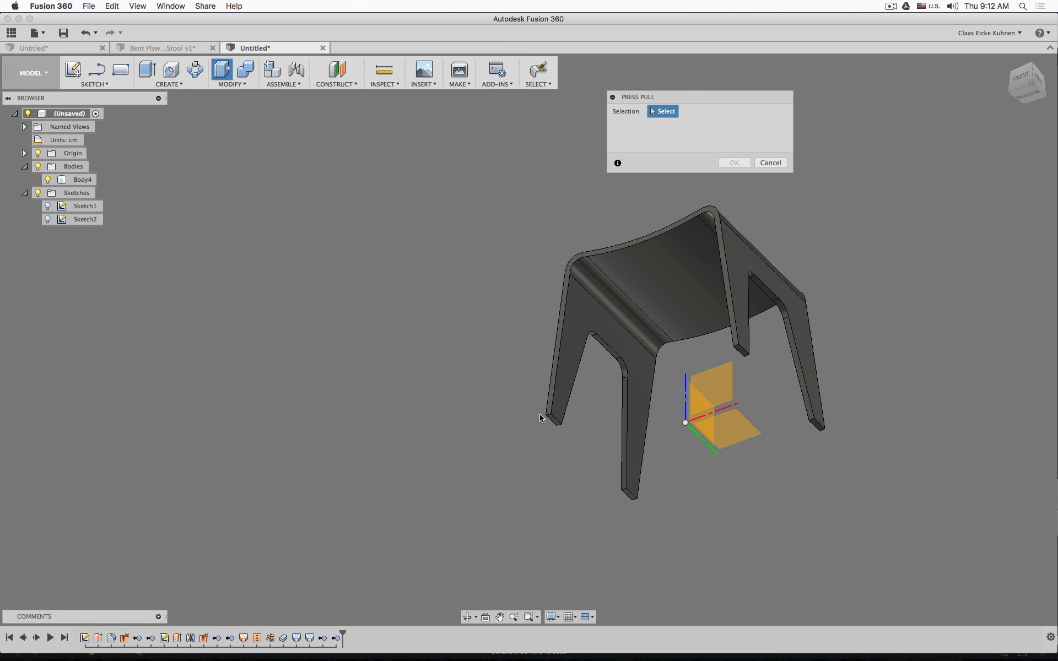
scroll(556, 424, up, 5)
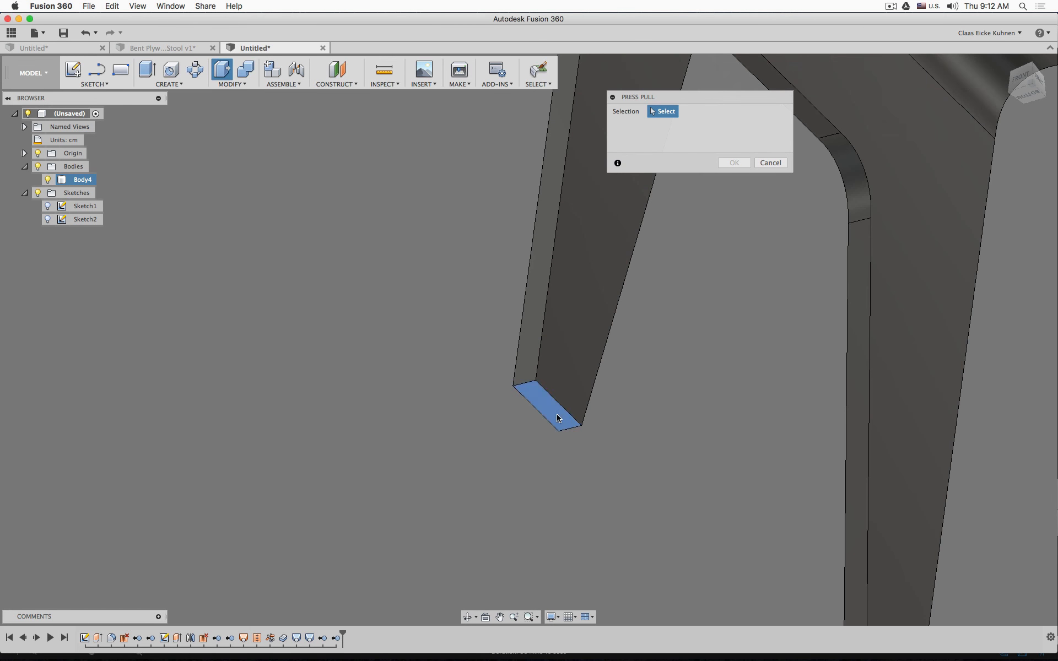
click(557, 415)
middle_drag(685, 454, 484, 287)
click(684, 563)
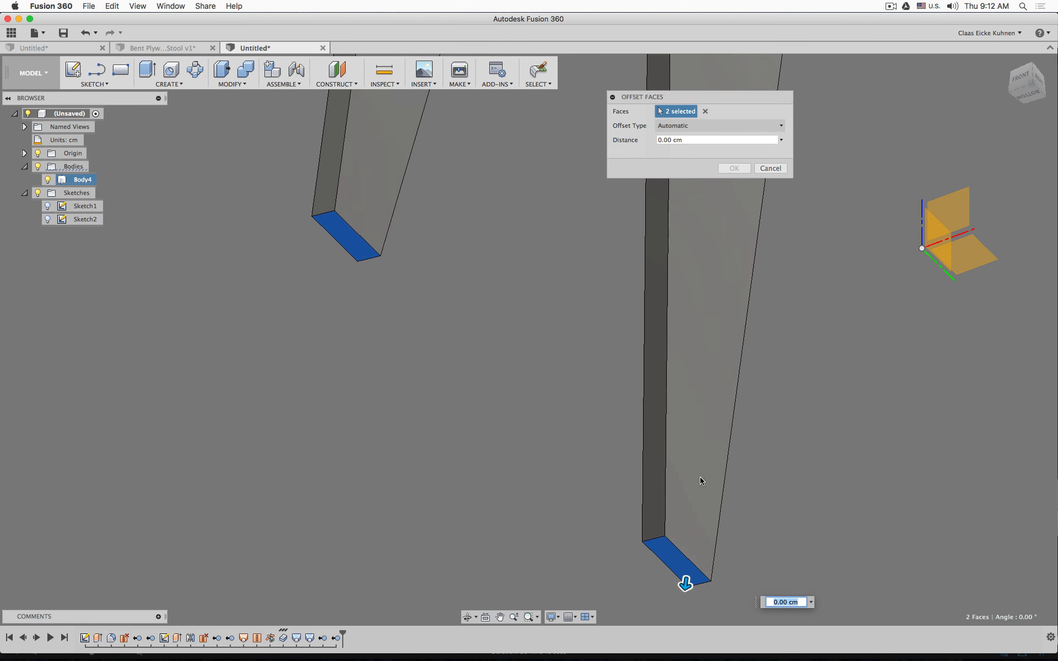
scroll(697, 435, up, 5)
scroll(700, 437, down, 7)
scroll(700, 438, down, 4)
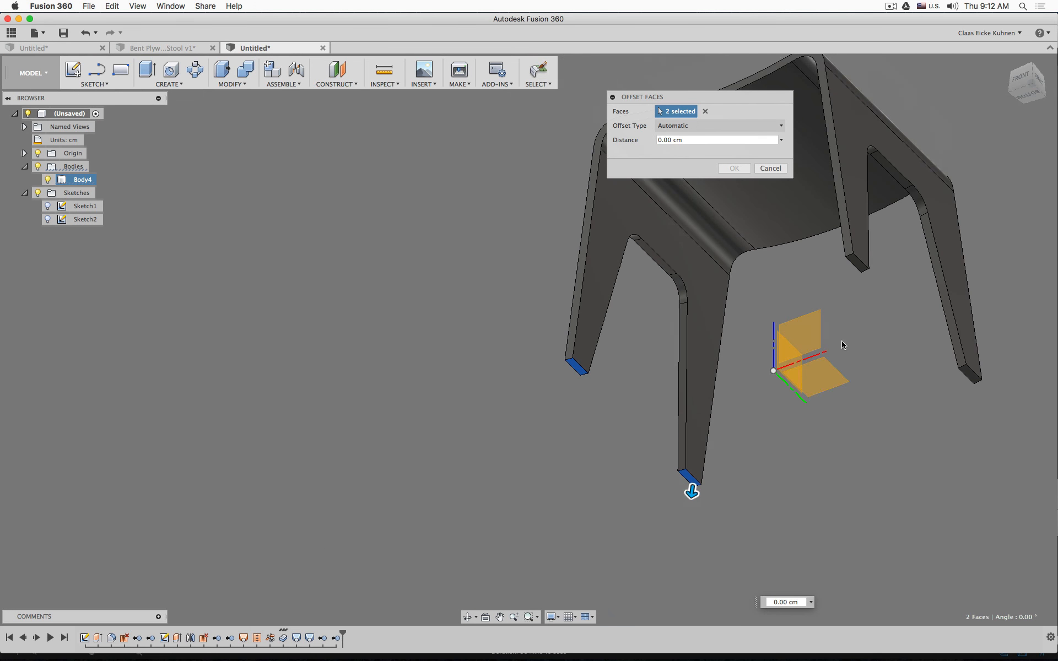
click(858, 266)
click(969, 380)
shift+middle_drag(822, 332, 846, 366)
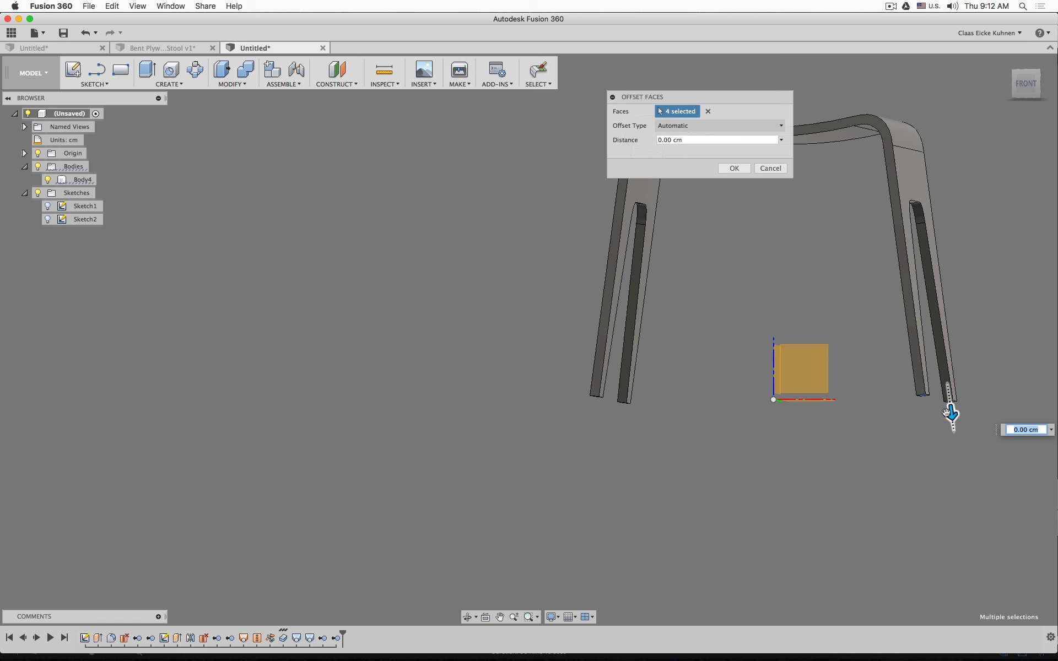
drag(946, 412, 961, 496)
drag(1031, 89, 977, 89)
drag(730, 501, 718, 427)
click(1028, 86)
shift+middle_drag(587, 374, 726, 338)
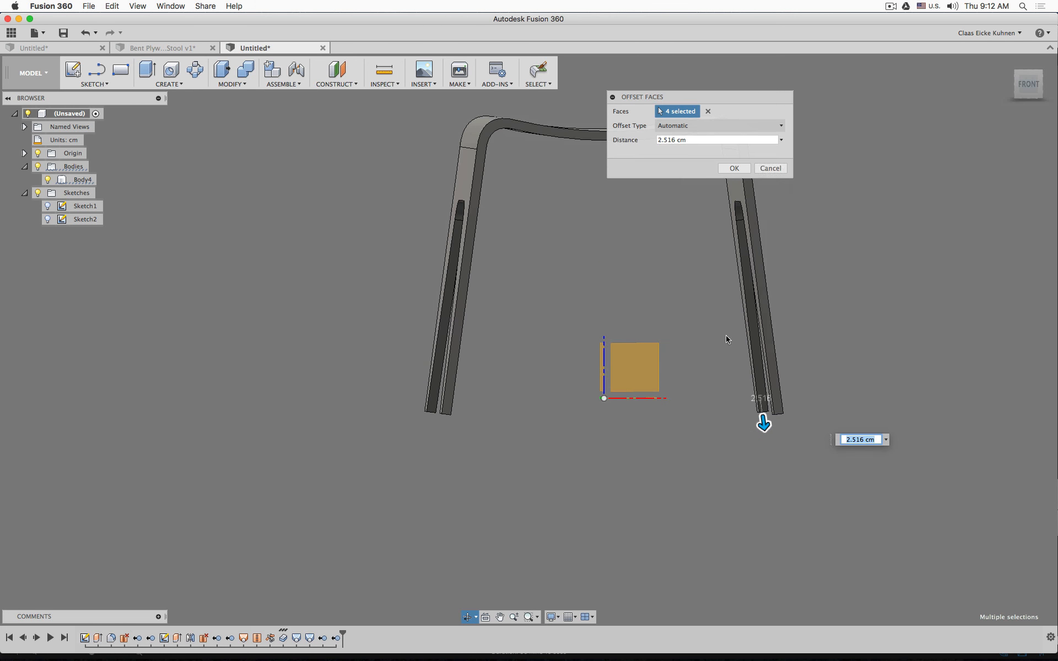
click(734, 168)
click(1026, 86)
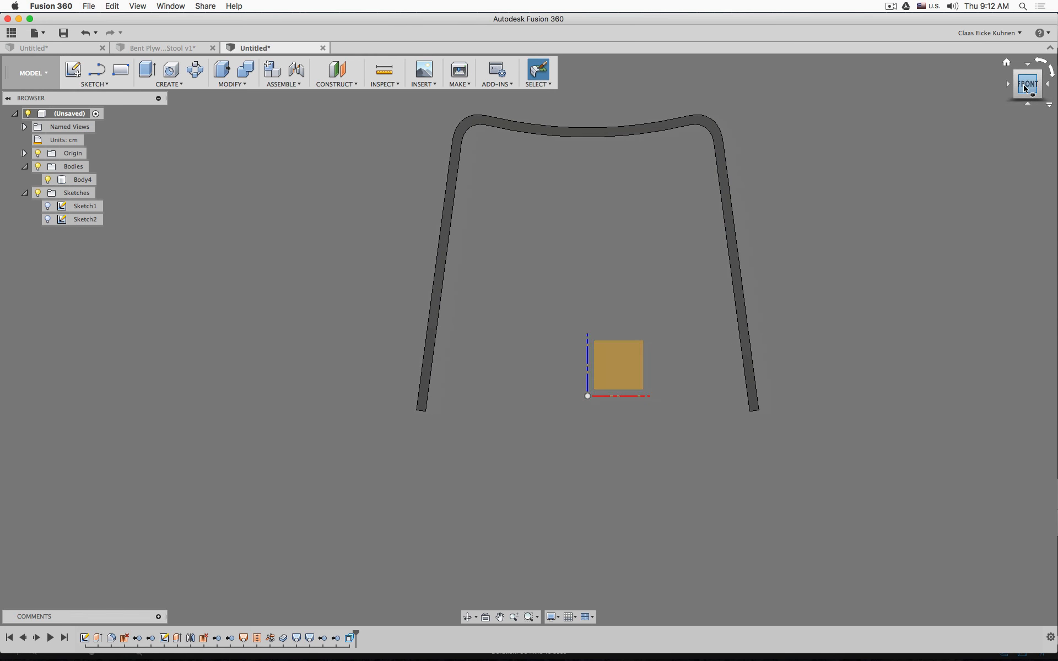
click(71, 71)
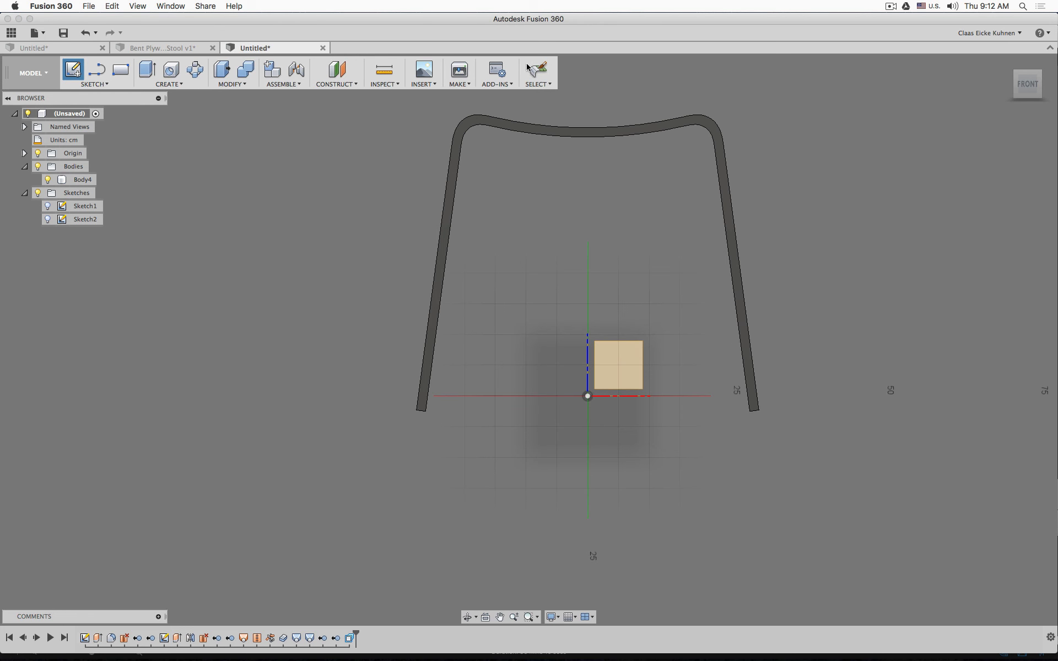
key(Escape)
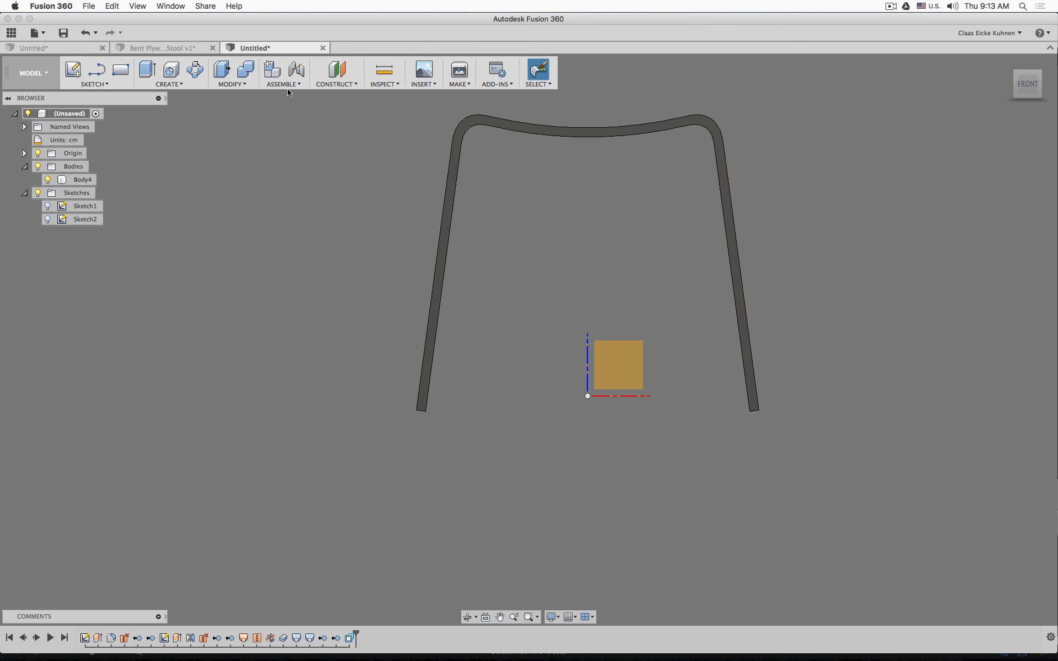
- Split the stool body with the horizontal origin plane to separate the four leg ends level
click(244, 85)
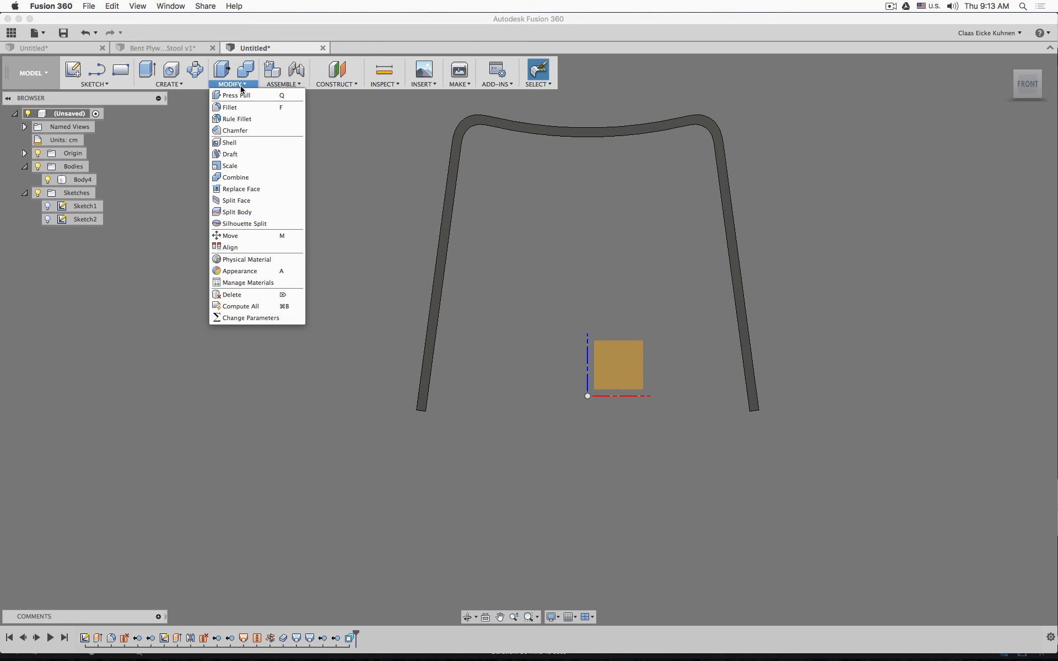
click(253, 213)
shift+middle_drag(361, 228, 536, 225)
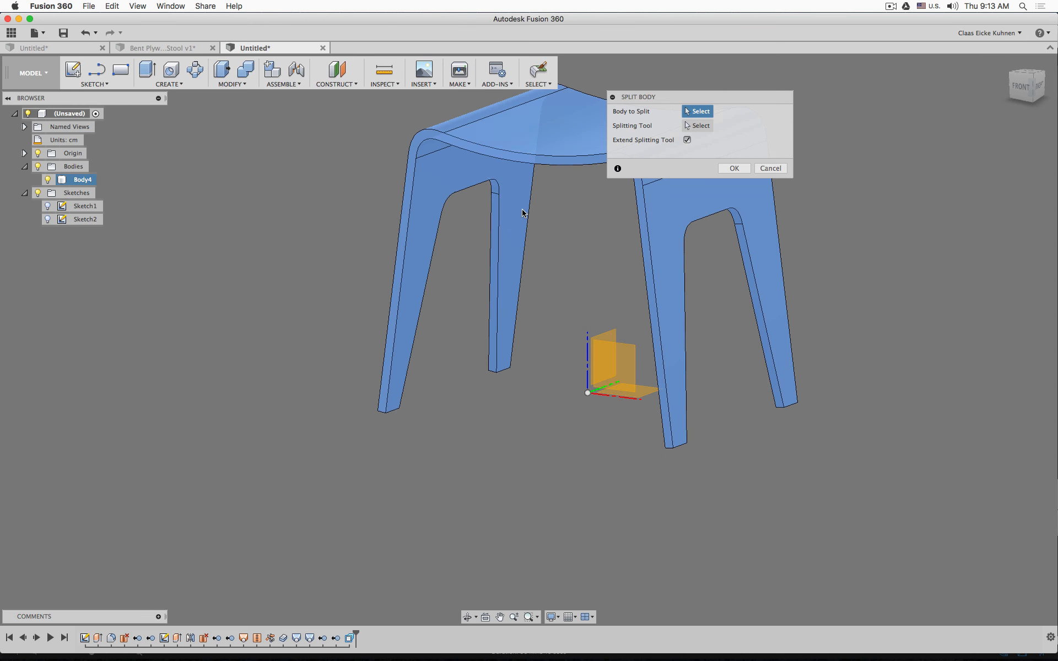
click(522, 210)
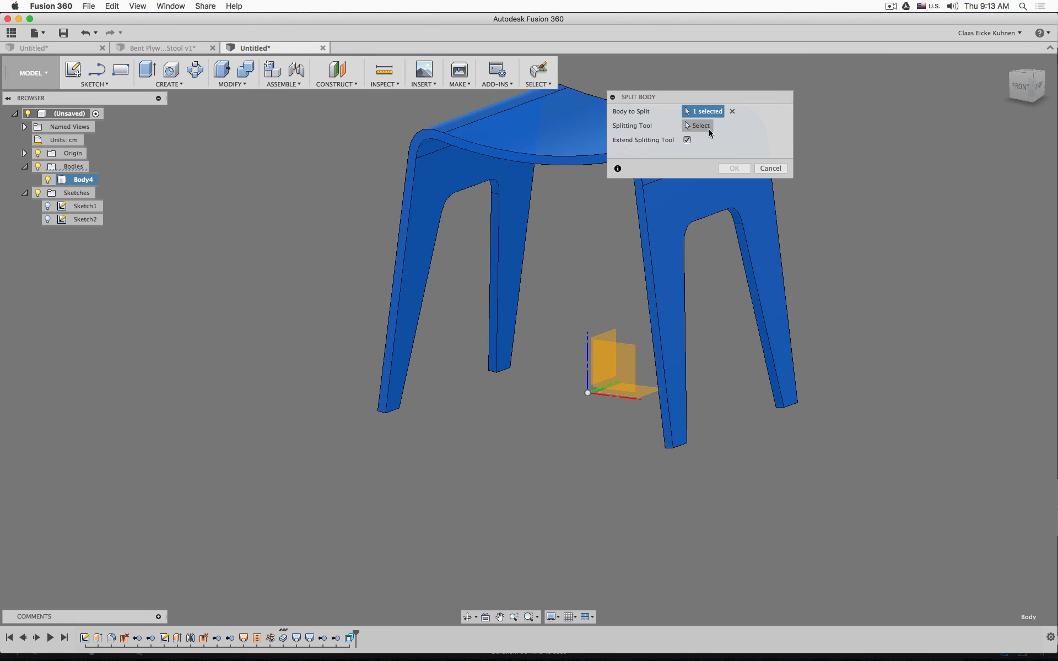
click(647, 395)
shift+middle_drag(517, 355, 402, 349)
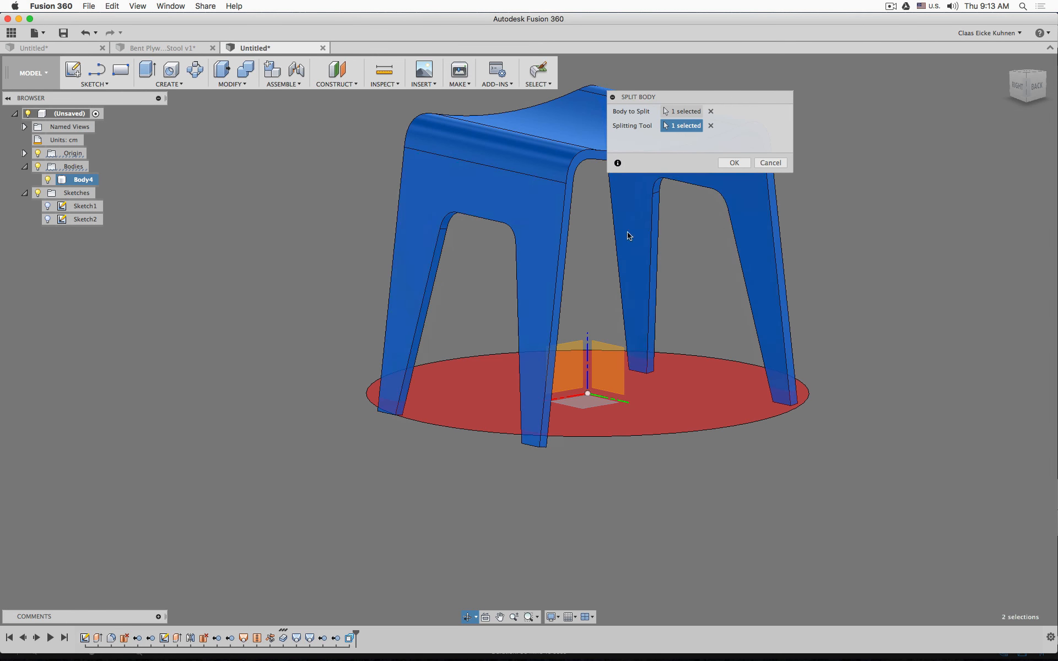
click(733, 163)
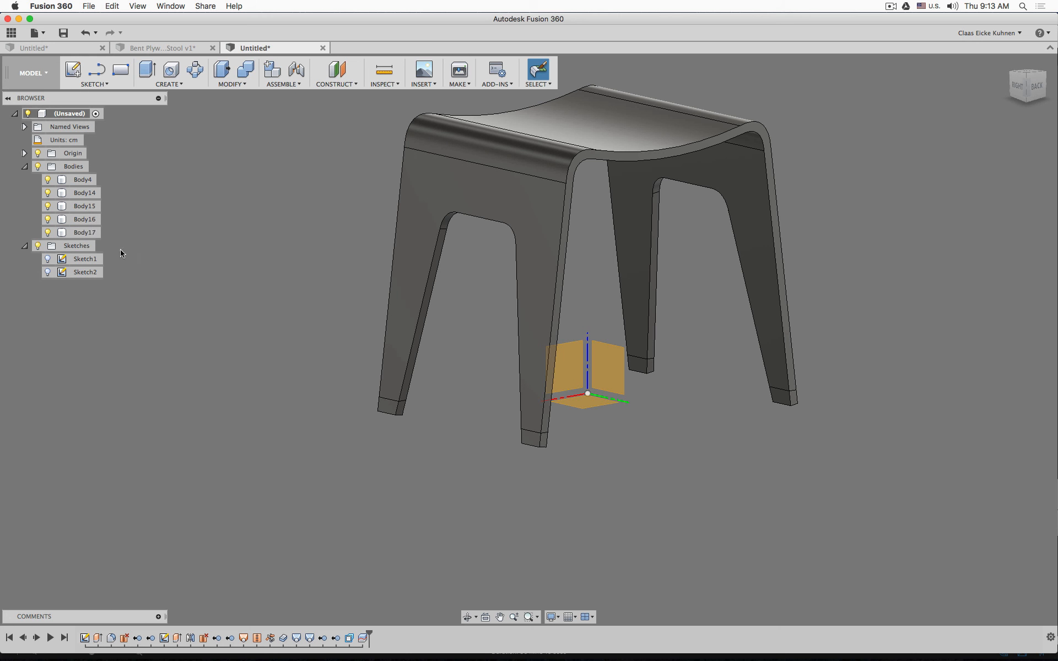
- Remove the four cut-off leg end bodies from the design and hide the origin planes
click(80, 220)
shift+click(82, 183)
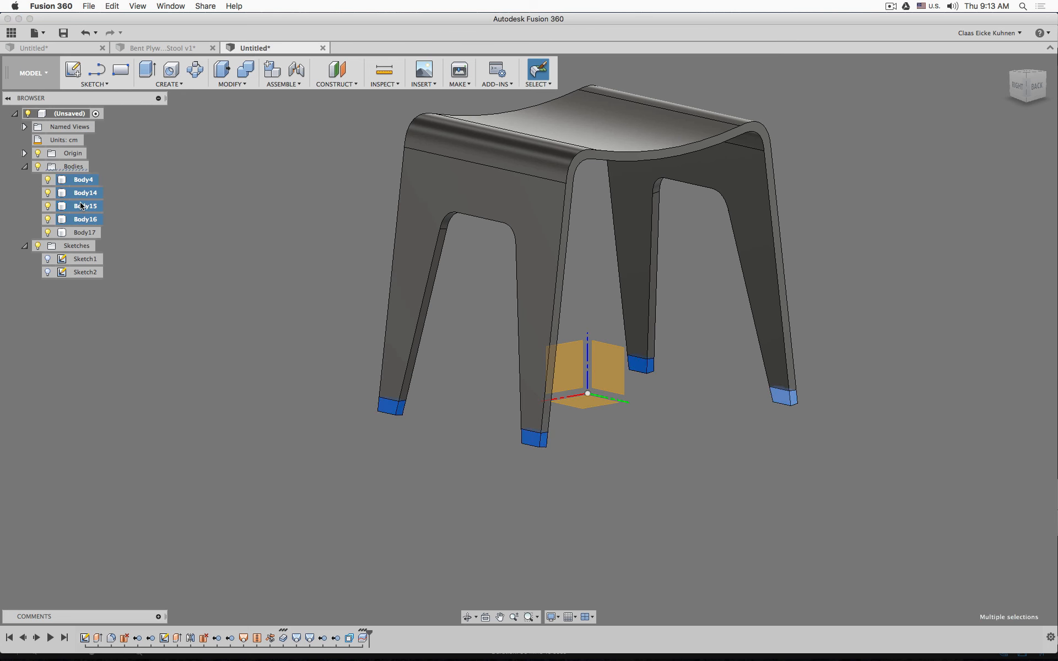
right_click(81, 206)
click(114, 326)
click(37, 153)
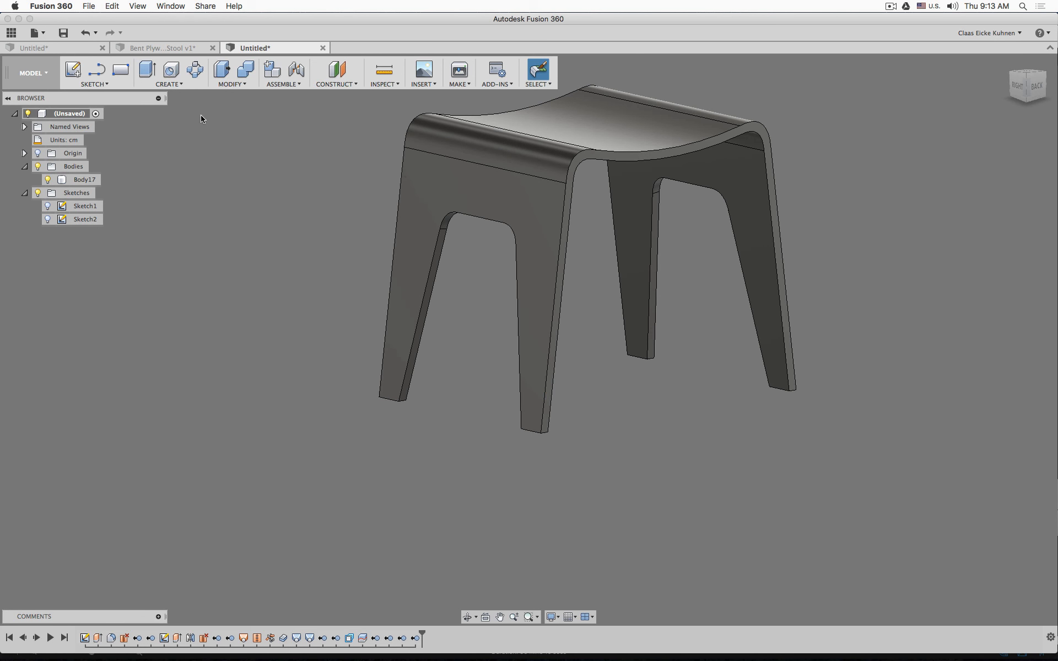
- Start a Fillet and collect all of the stool's edges with Window Selection, replacing the initial edge selection
click(241, 85)
click(245, 112)
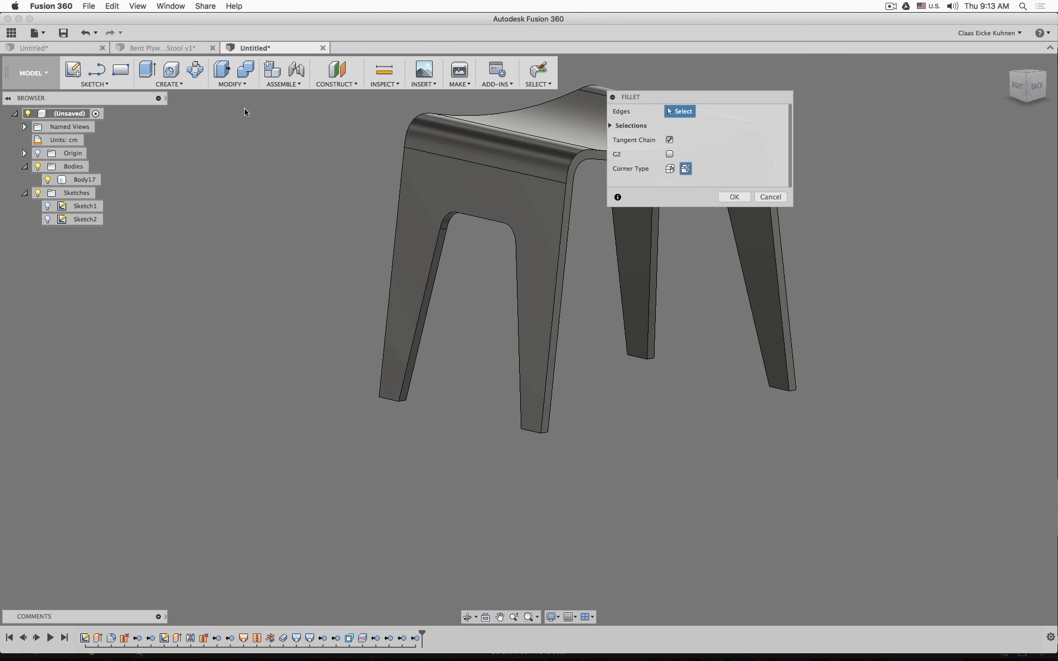
scroll(422, 370, down, 3)
middle_drag(529, 378, 315, 390)
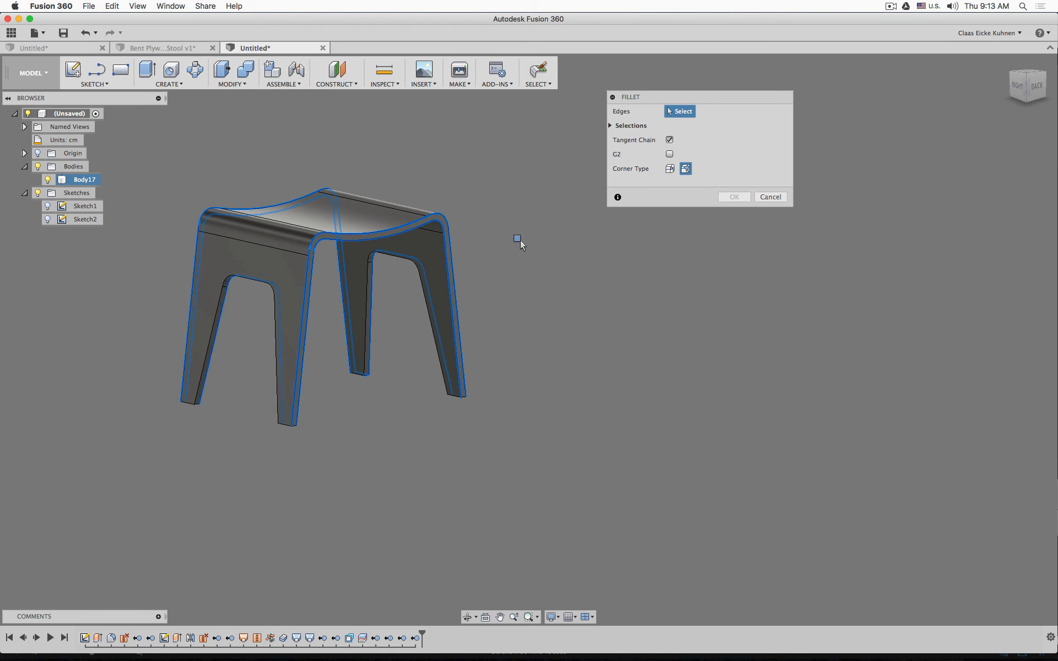
middle_drag(469, 155, 511, 165)
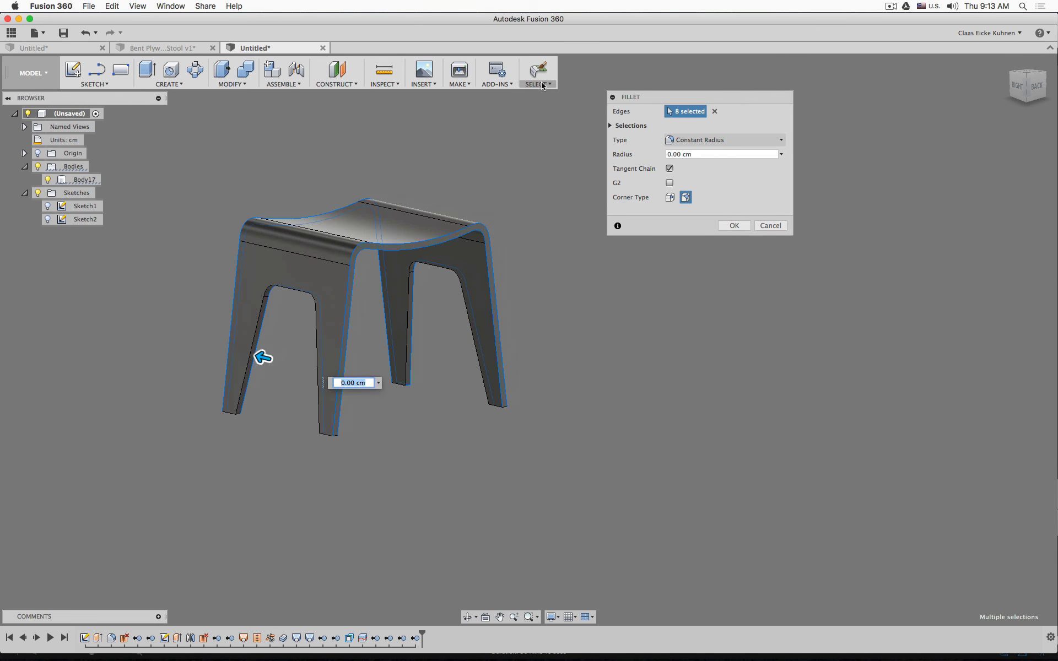
click(543, 85)
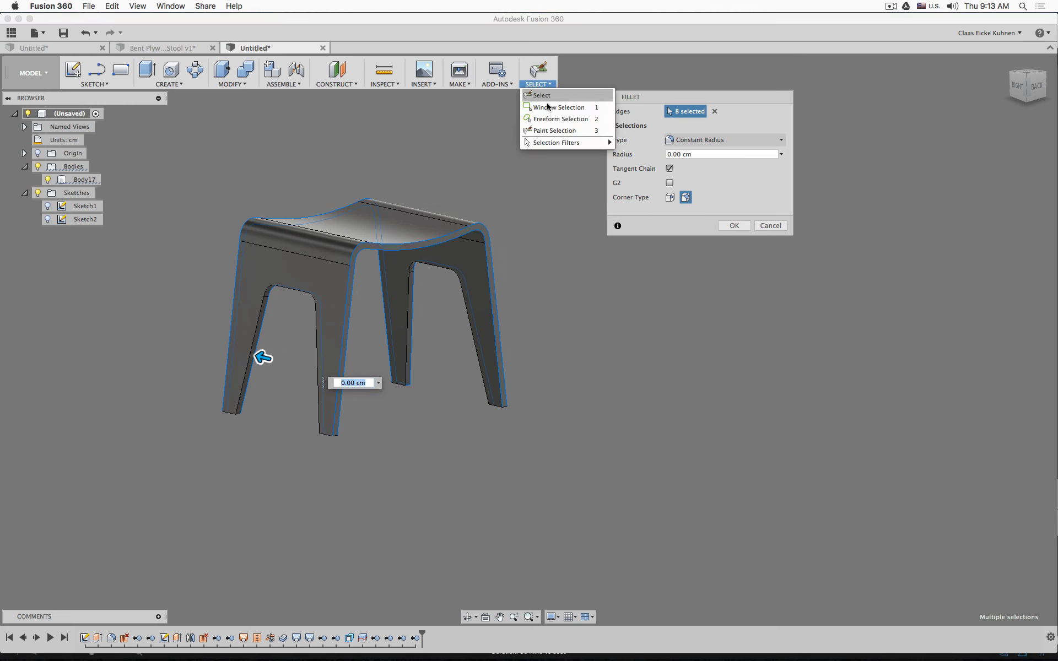
click(547, 107)
click(715, 110)
drag(570, 149, 173, 474)
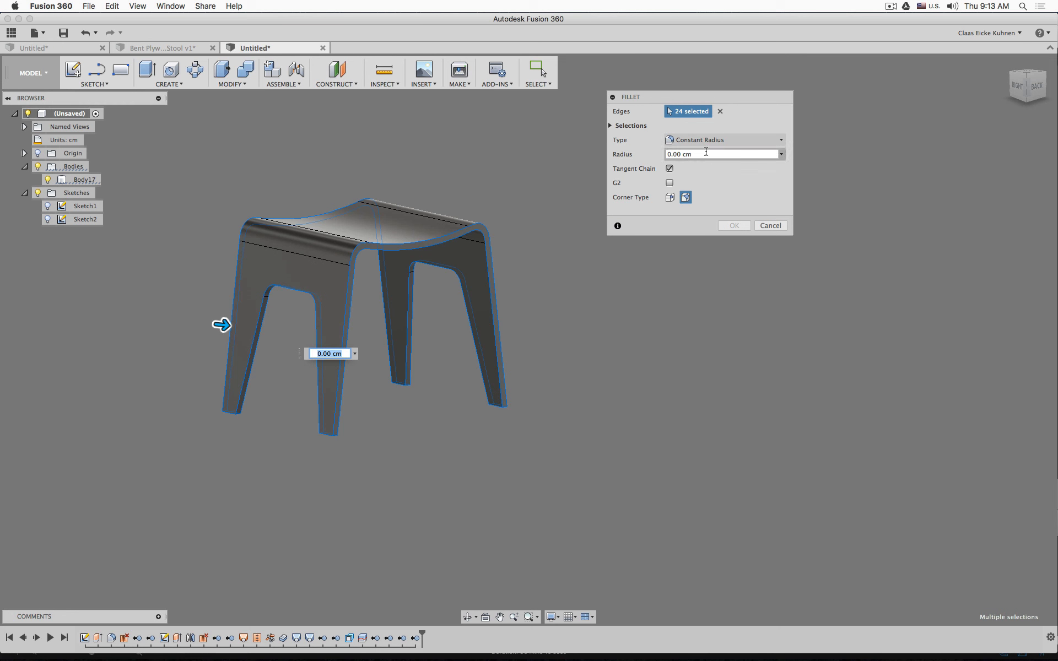
- Try a 1 cm constant radius for the fillet on all the selected edges
drag(704, 154, 643, 154)
text(1)
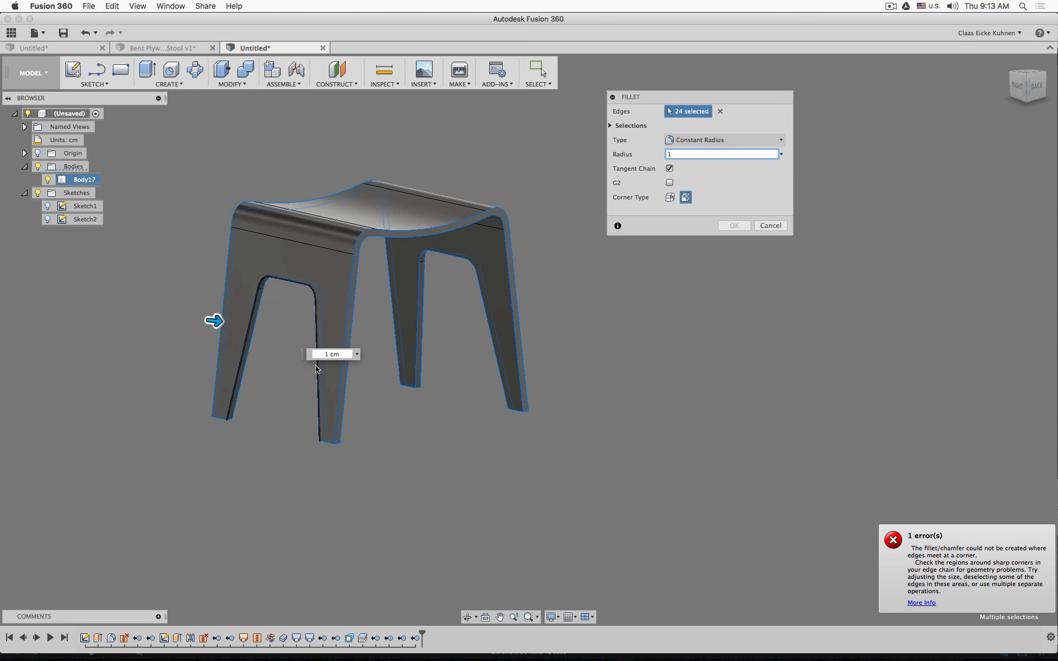
scroll(318, 367, up, 5)
scroll(180, 500, up, 5)
scroll(797, 222, down, 4)
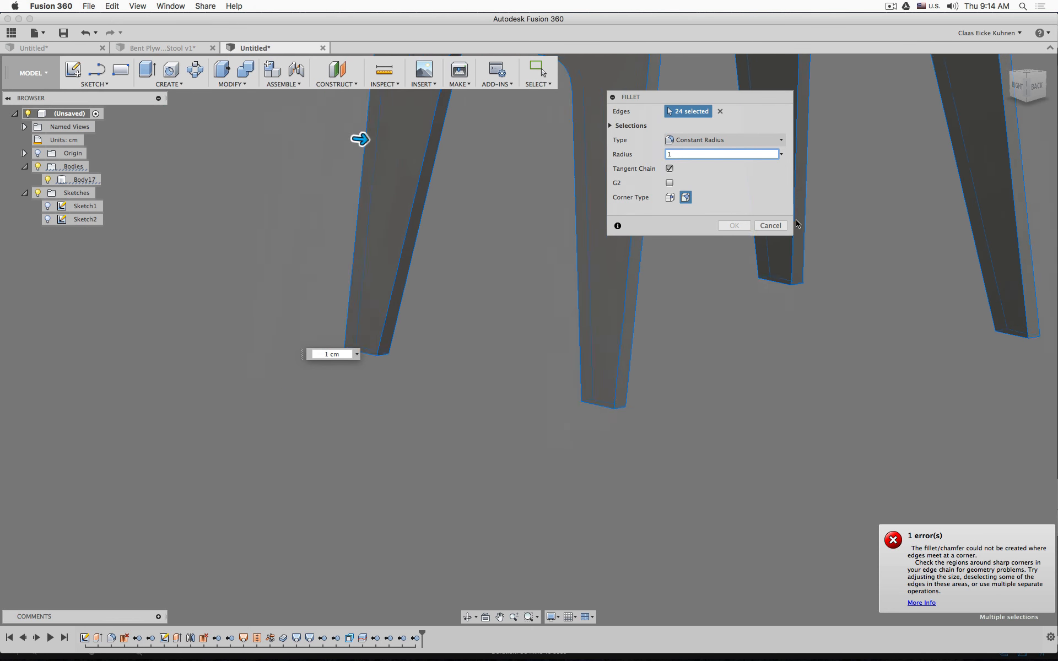
scroll(406, 314, down, 6)
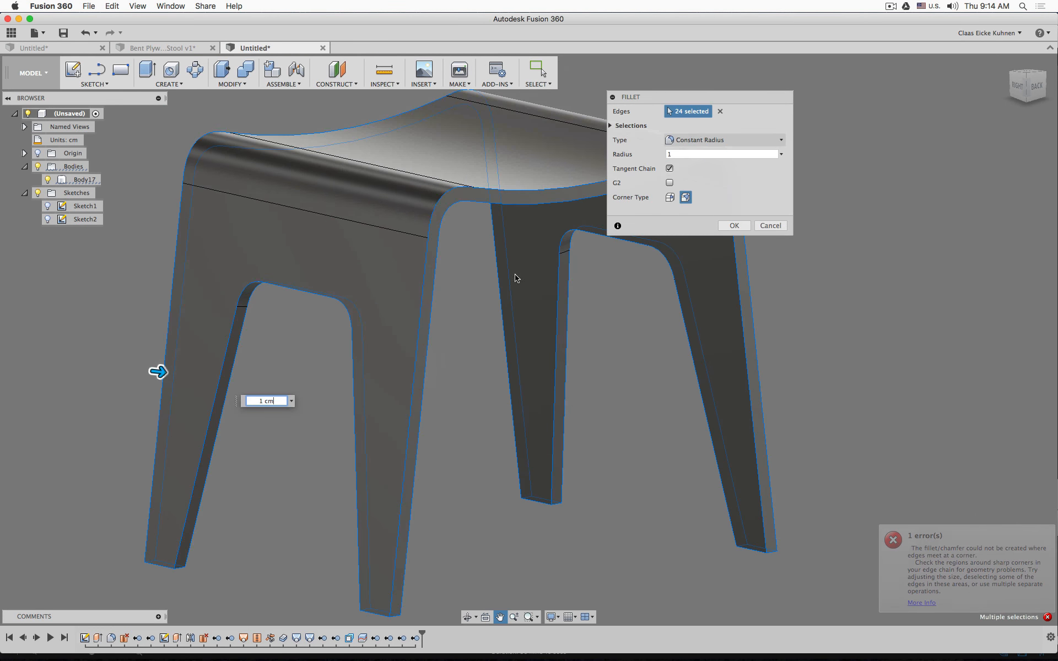
- Try a 0.5 cm fillet radius, reduce it to 0.1 cm, and inspect the rounding at the seat bend and leg corner
click(678, 157)
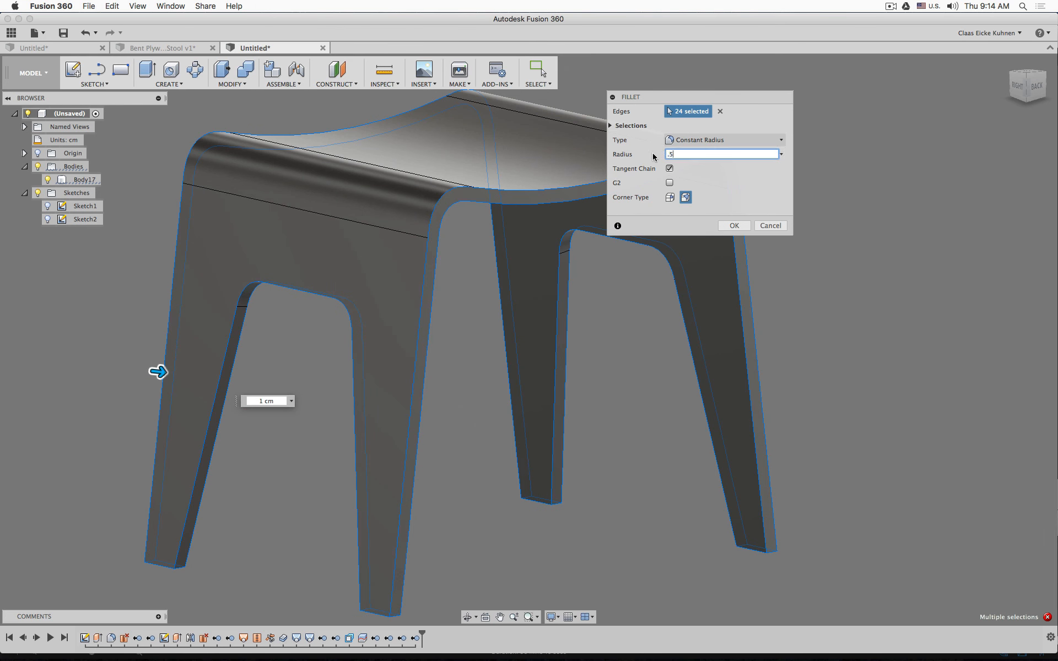
text(.5)
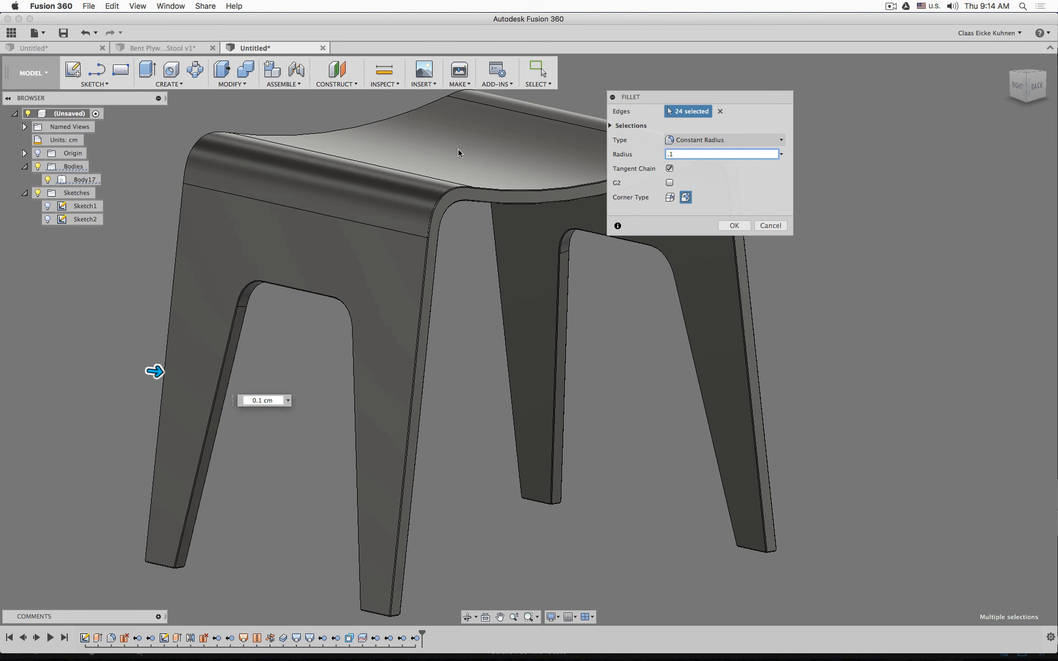
scroll(451, 199, up, 5)
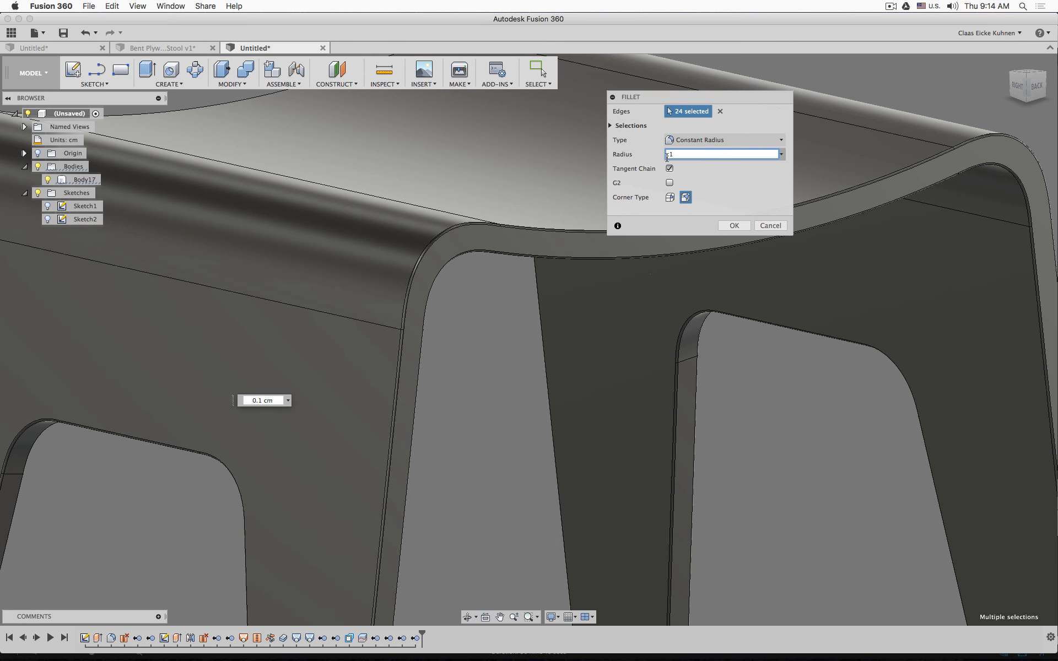
scroll(485, 212, up, 4)
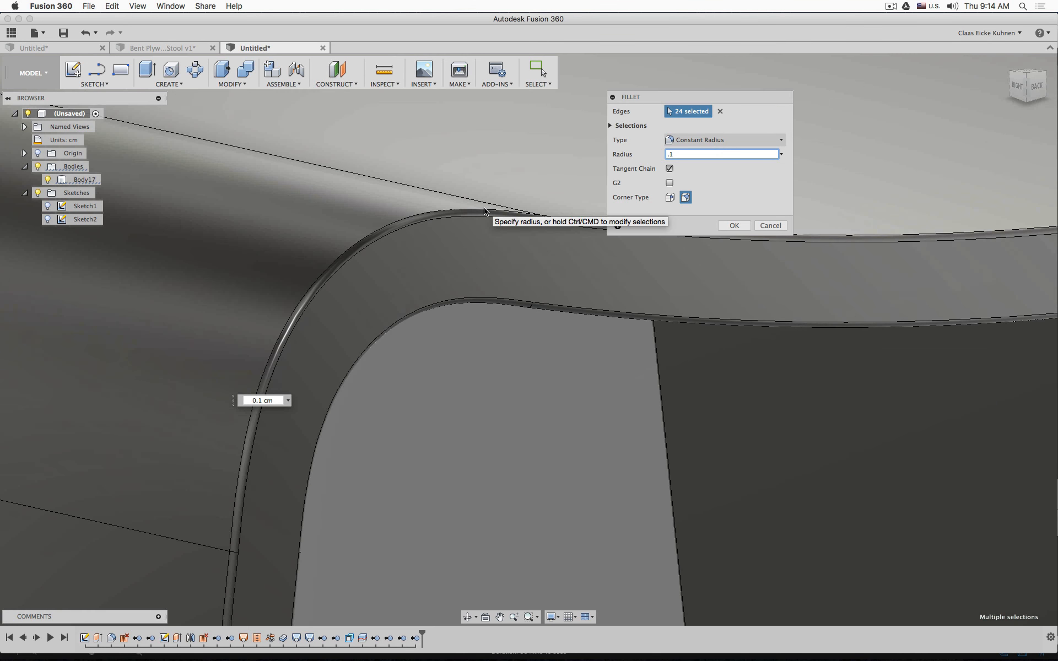
scroll(482, 215, down, 3)
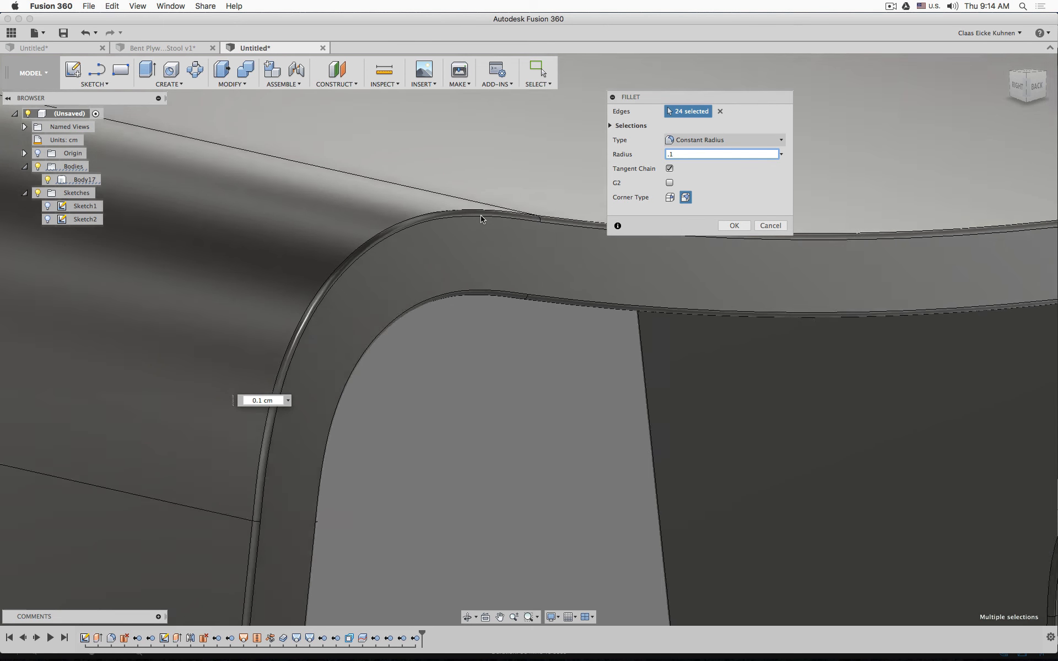
scroll(480, 218, down, 5)
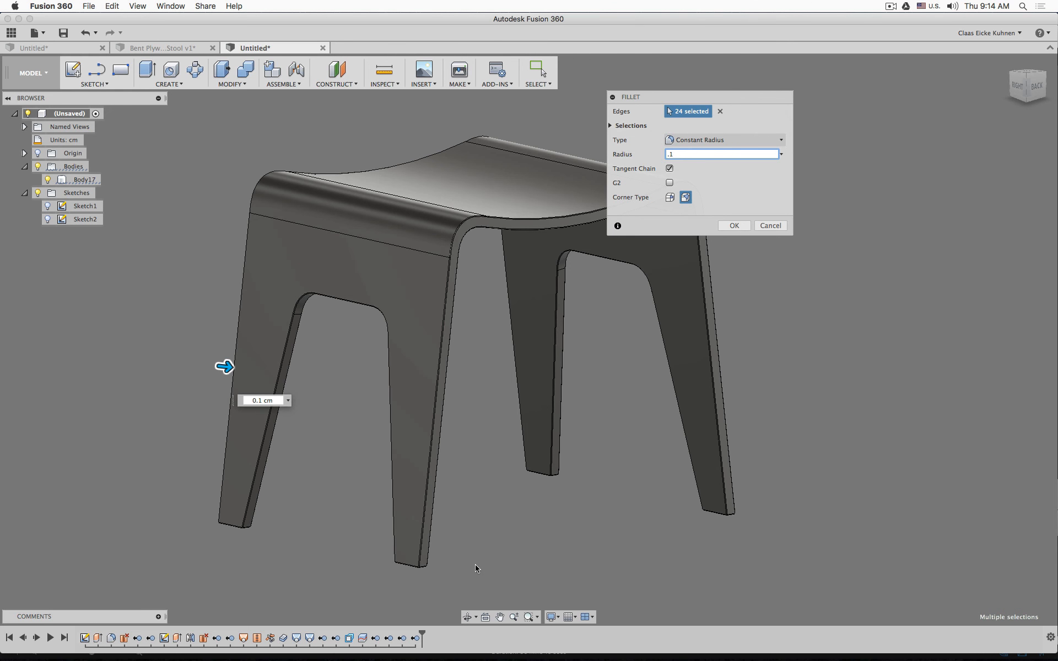
scroll(477, 569, up, 10)
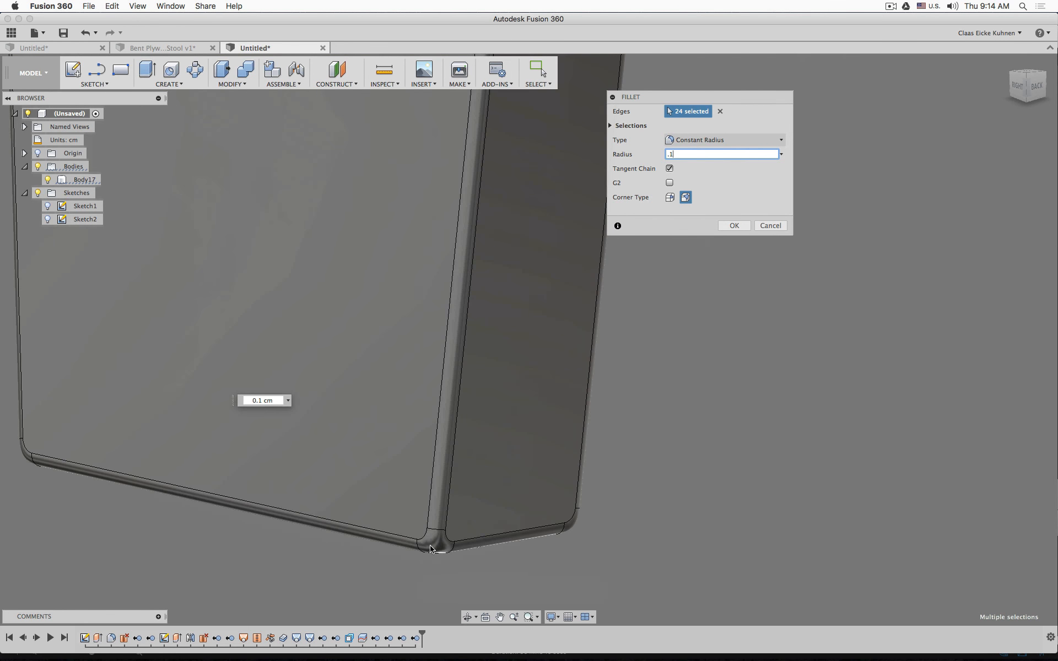
scroll(616, 531, down, 3)
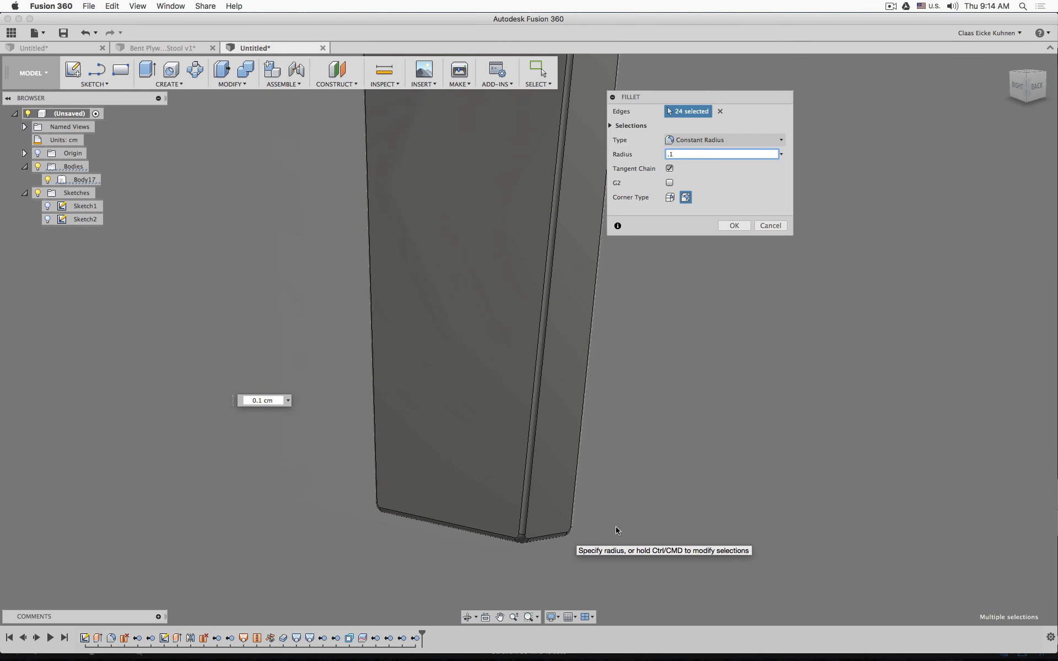
- Take the four bottom edges of one leg end out of the fillet selection
click(1035, 85)
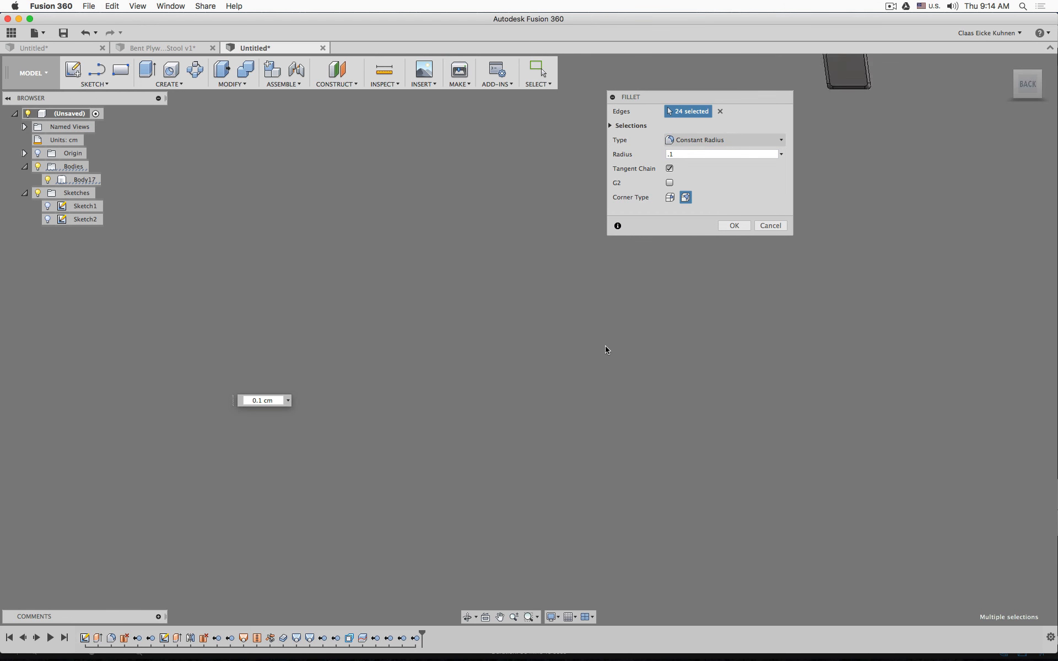
scroll(605, 350, down, 5)
middle_drag(605, 352, 343, 451)
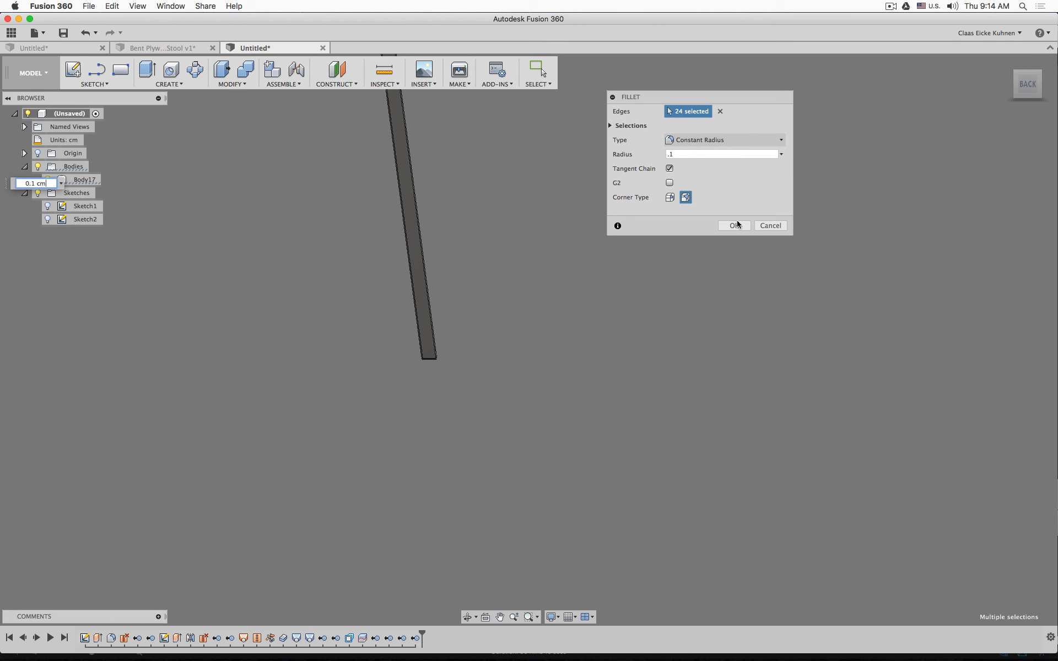
scroll(457, 347, up, 5)
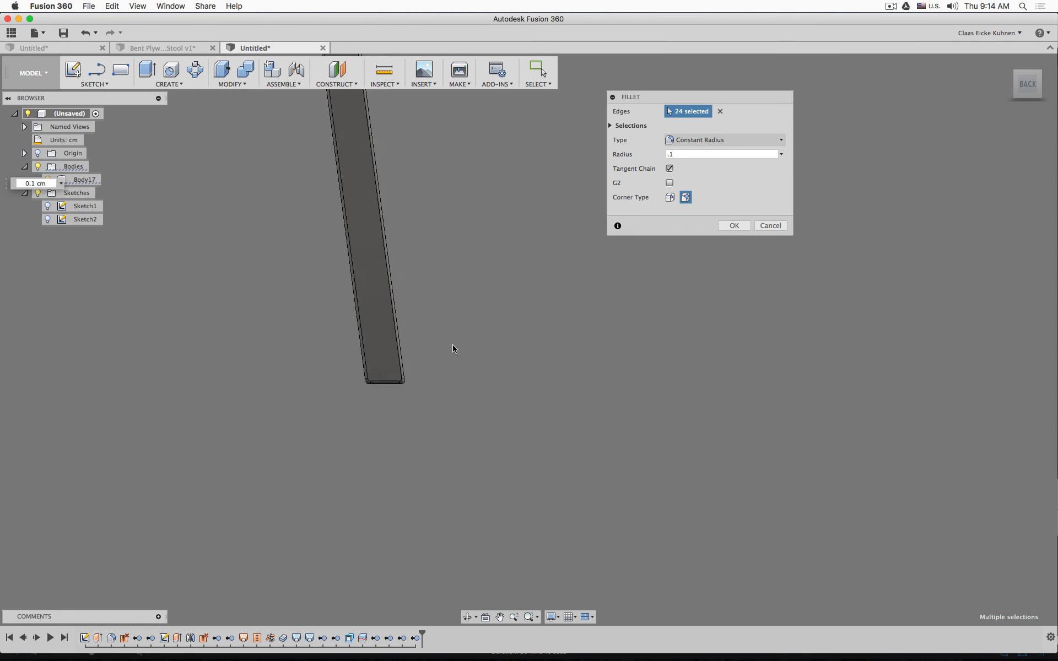
mouse_move(425, 416)
shift+middle_down()
mouse_move(444, 427)
mouse_move(421, 423)
shift+middle_up()
click(354, 406)
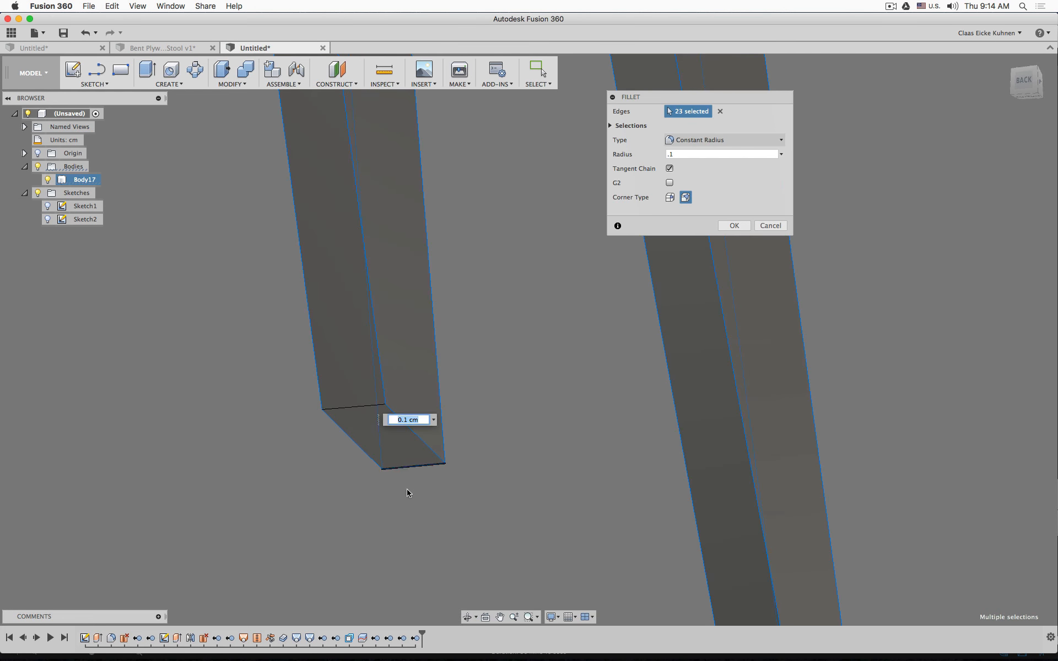
click(423, 473)
click(425, 443)
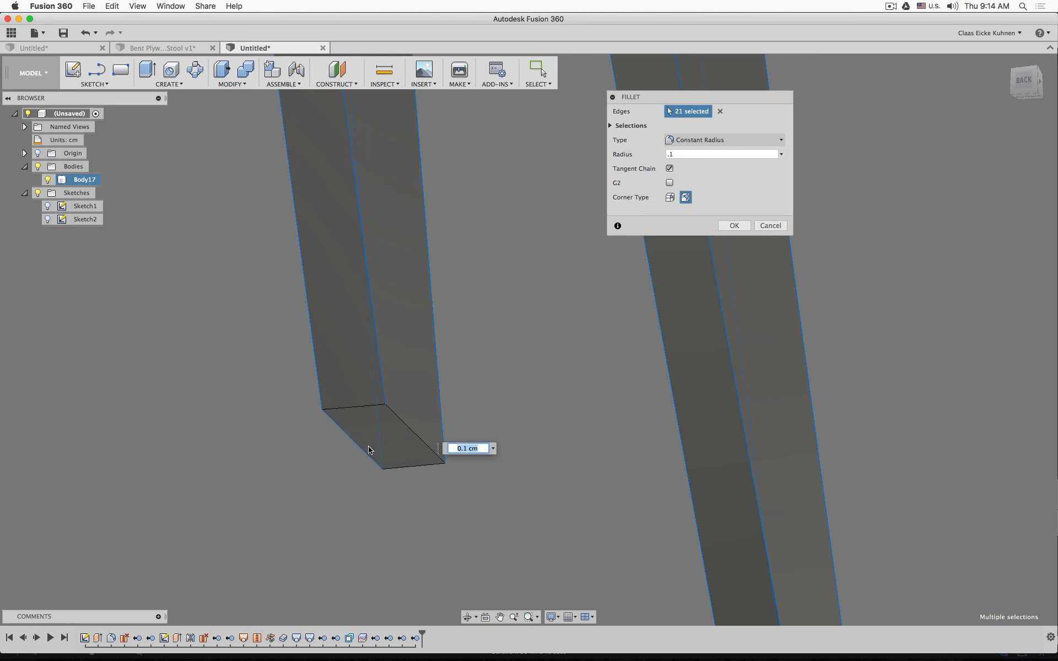
click(369, 450)
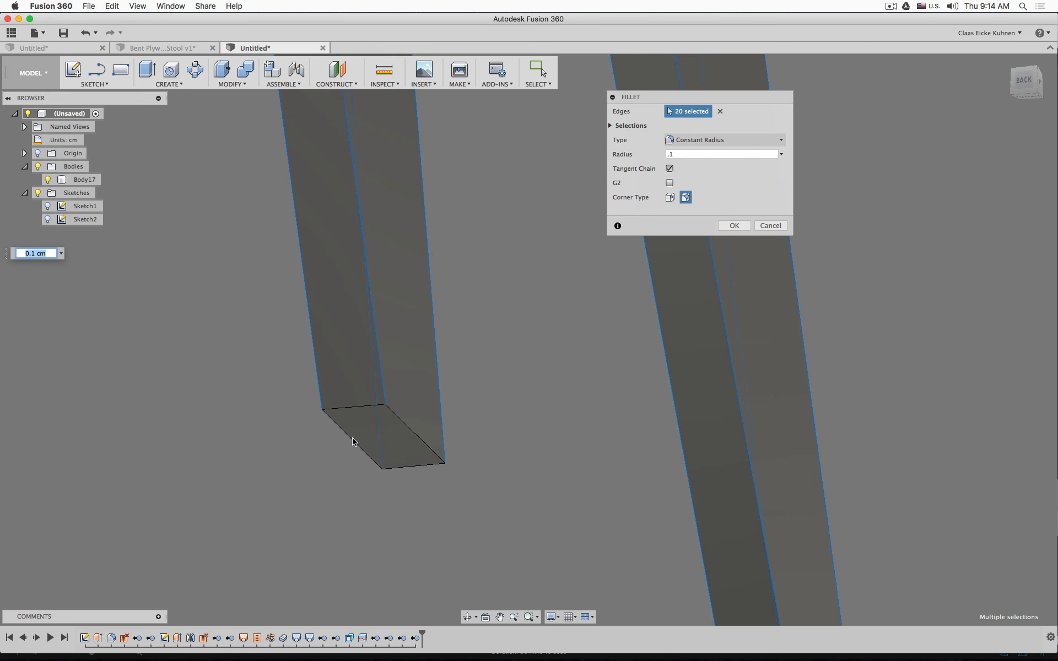
- Add the four bottom edges of that leg end back to the fillet selection
click(352, 406)
click(406, 469)
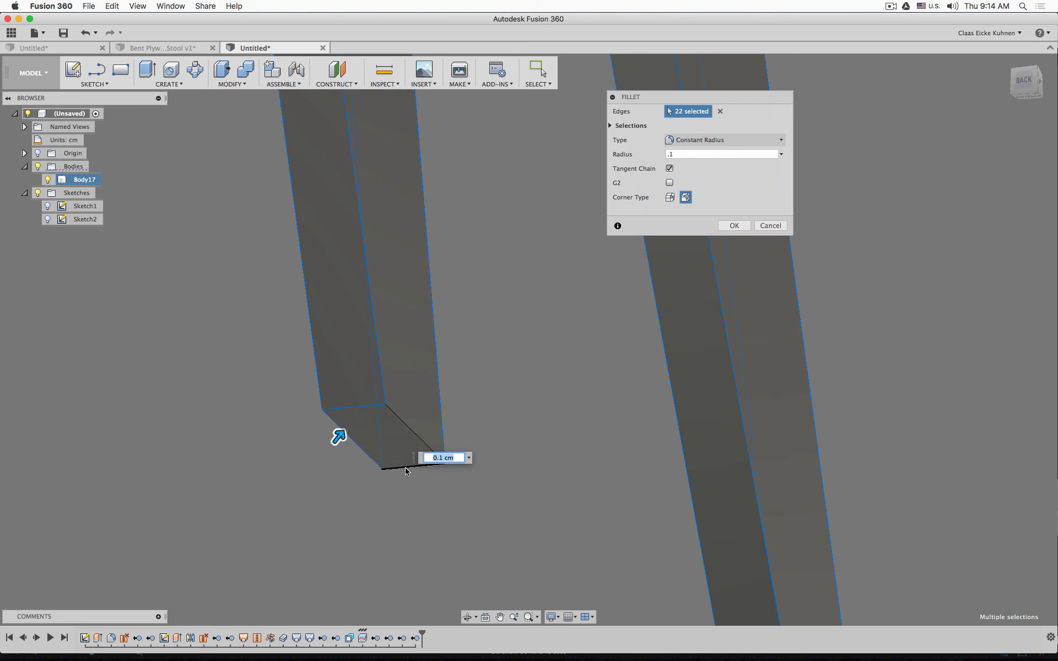
click(405, 426)
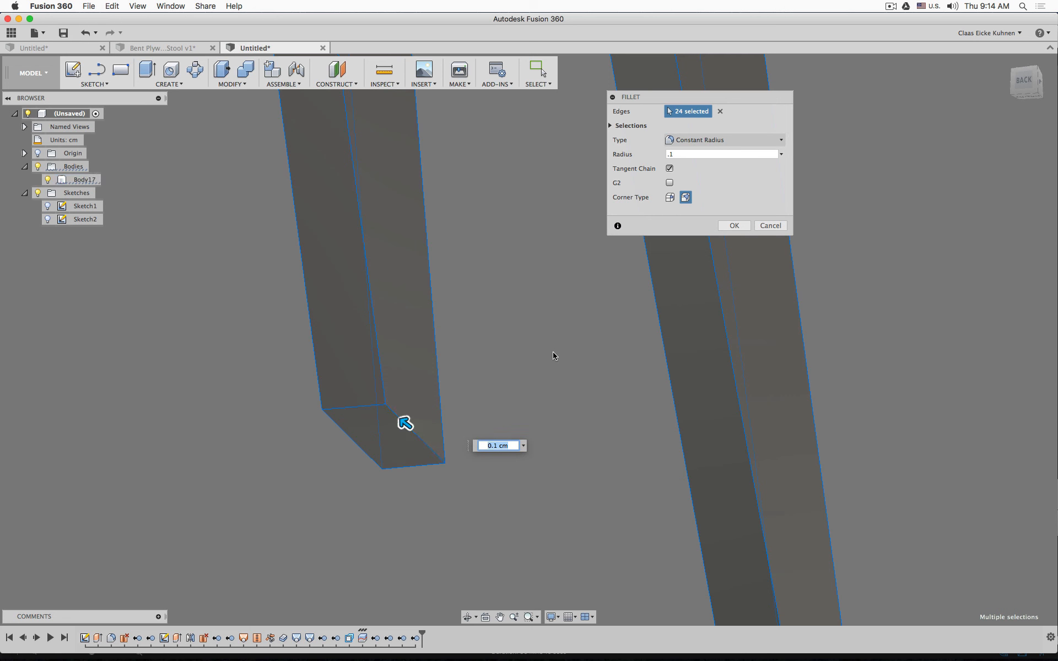
- Turn on G2 continuity for the 0.1 cm fillet and apply it to all the stool's edges
click(670, 199)
scroll(370, 418, up, 8)
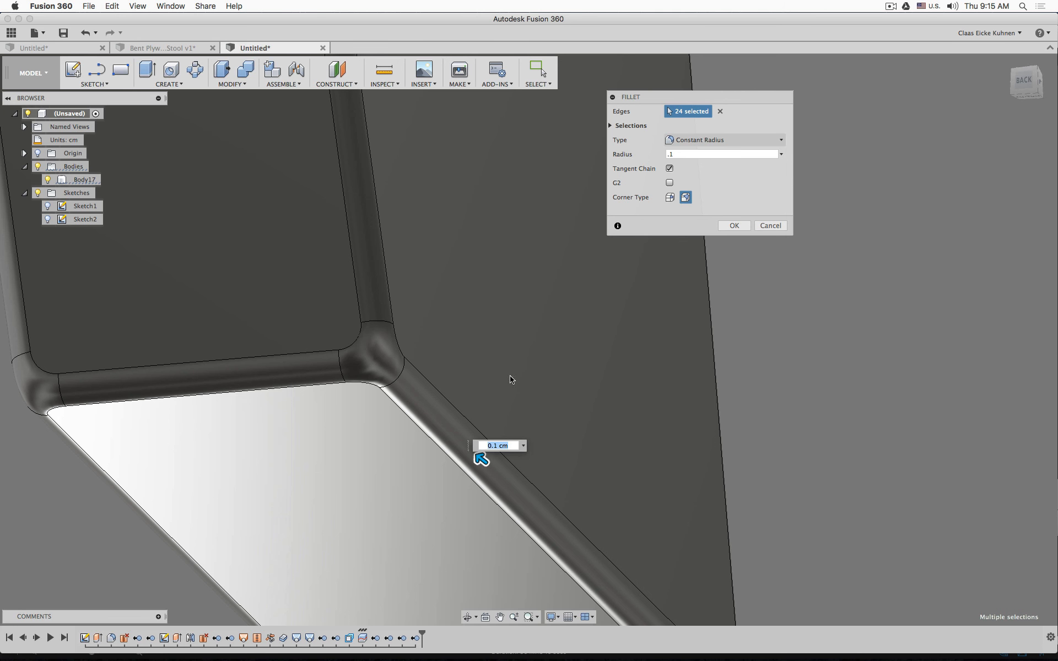
click(670, 182)
scroll(688, 346, down, 10)
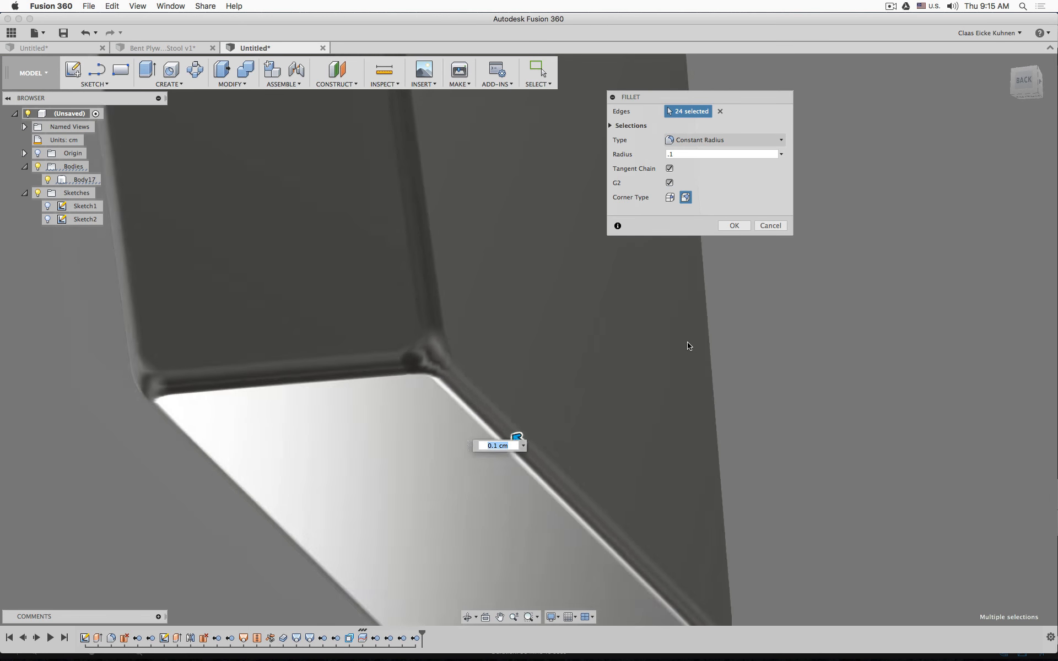
scroll(688, 346, down, 3)
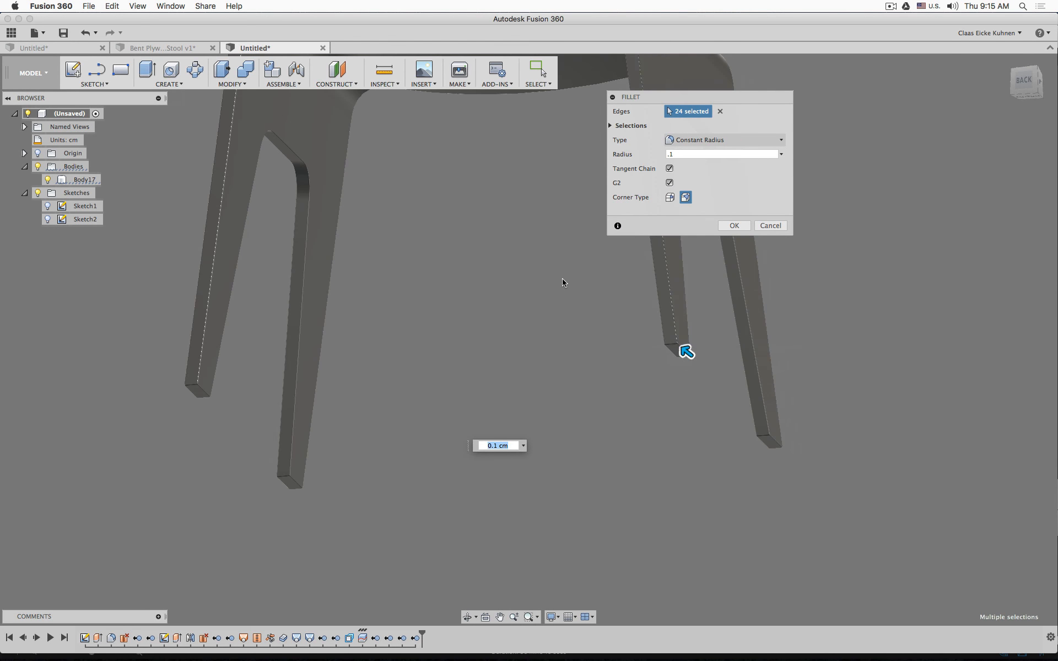
shift+middle_drag(557, 286, 557, 322)
middle_drag(556, 246, 444, 516)
scroll(470, 307, down, 3)
shift+middle_drag(600, 378, 473, 354)
click(733, 224)
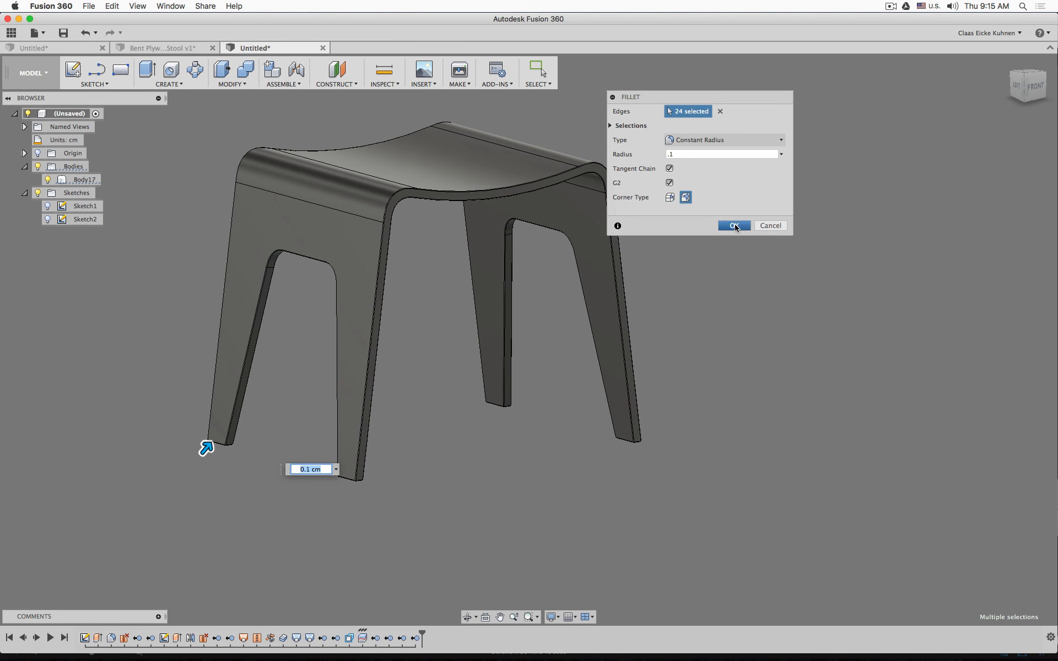
click(734, 225)
- Examine the finished stool in the front view and at an angle
shift+middle_drag(727, 251, 798, 292)
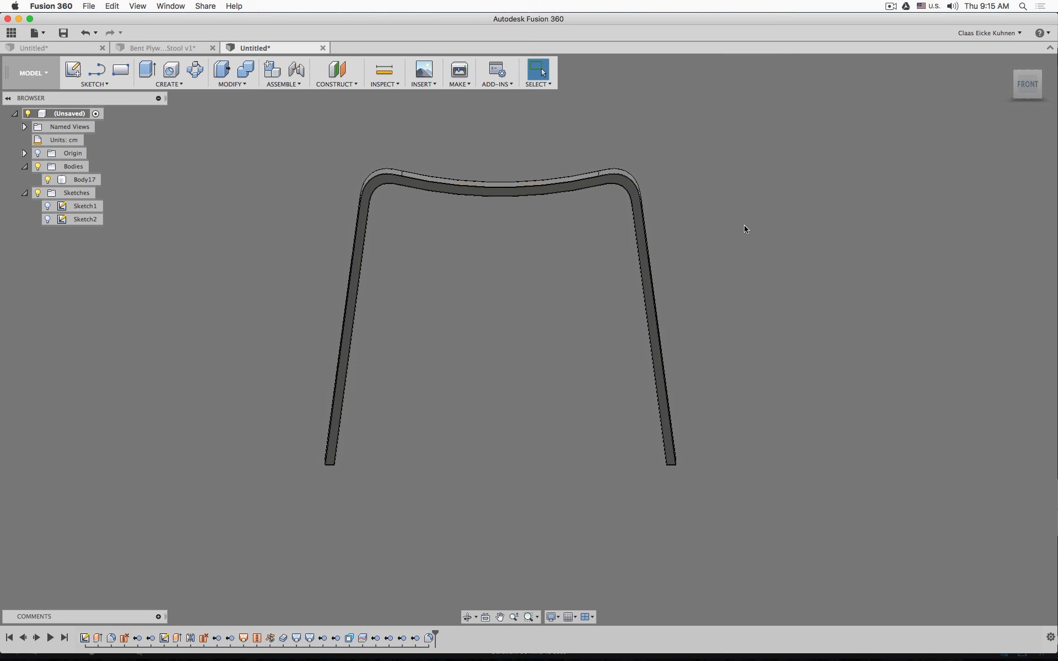
click(1028, 85)
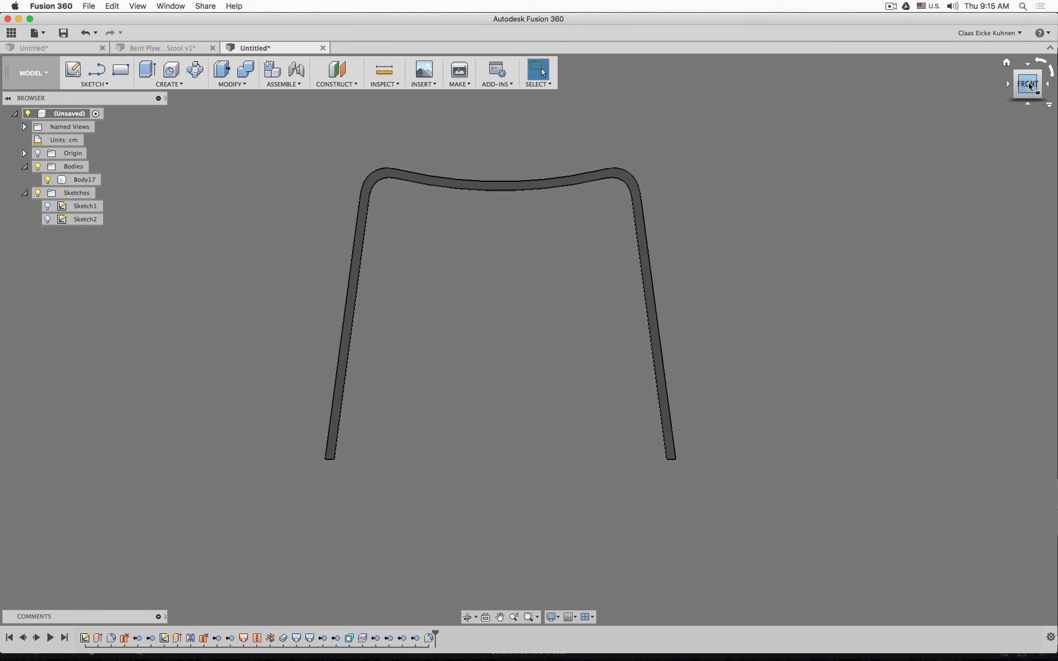
drag(1028, 84, 970, 85)
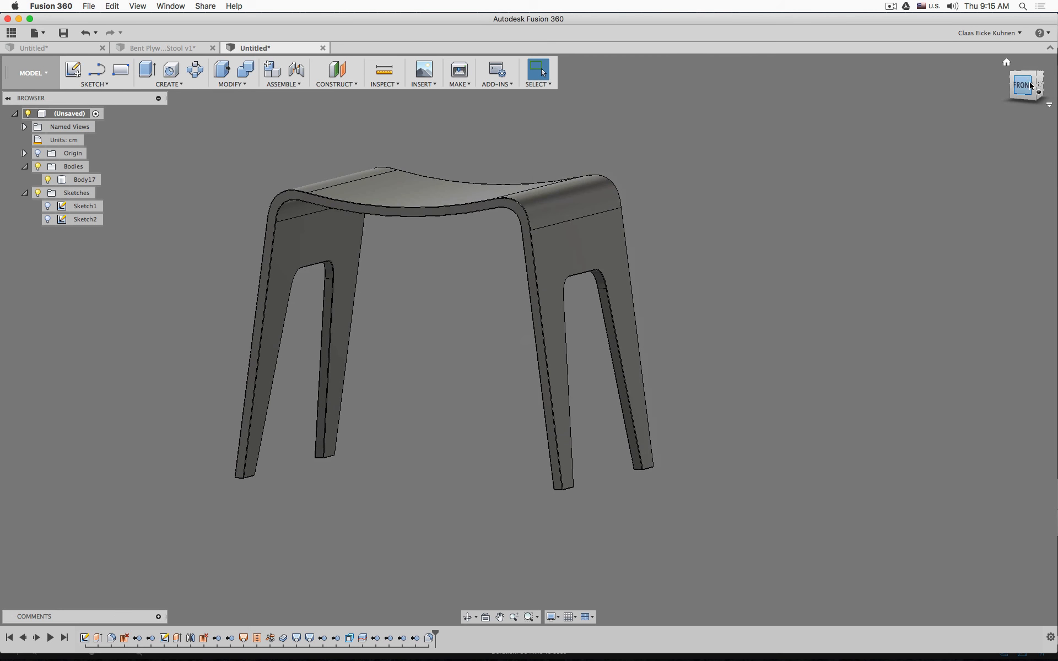